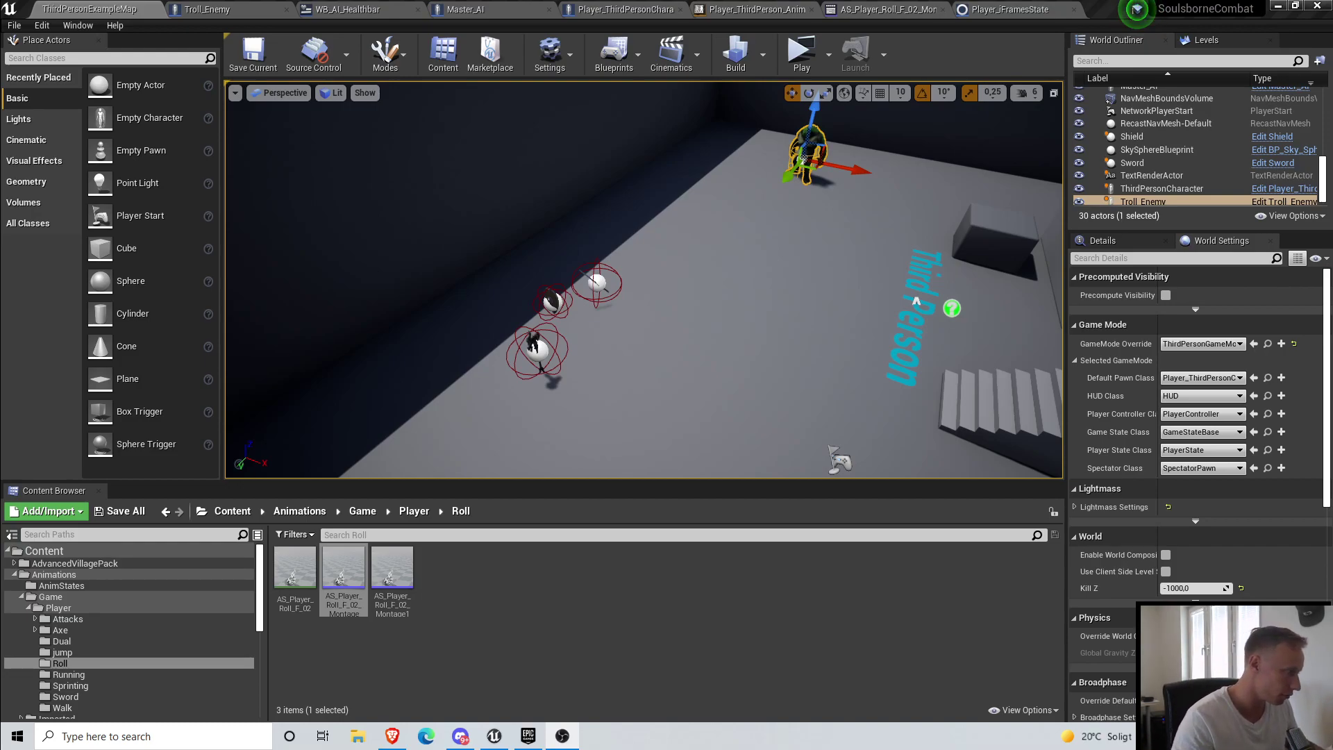
right_click_drag(628, 279, 725, 258)
right_click_drag(982, 407, 920, 416)
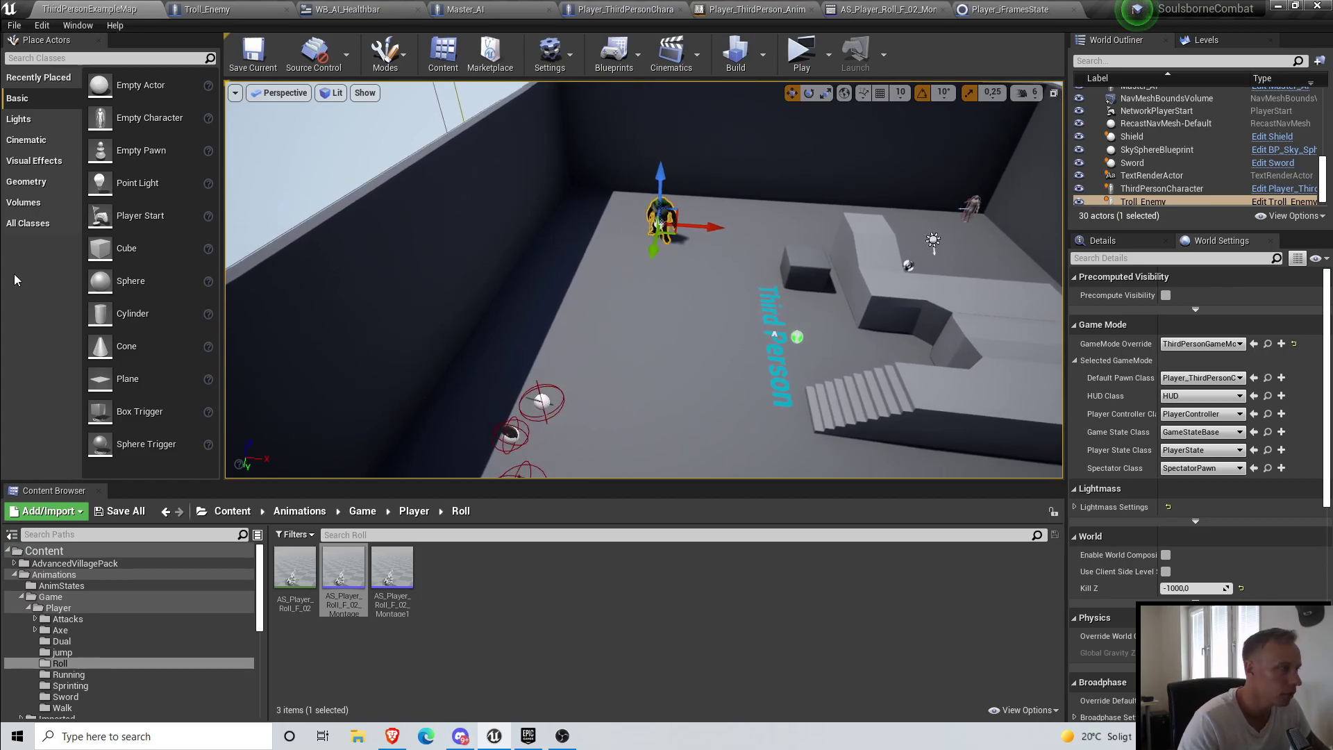
right_click_drag(752, 355, 708, 355)
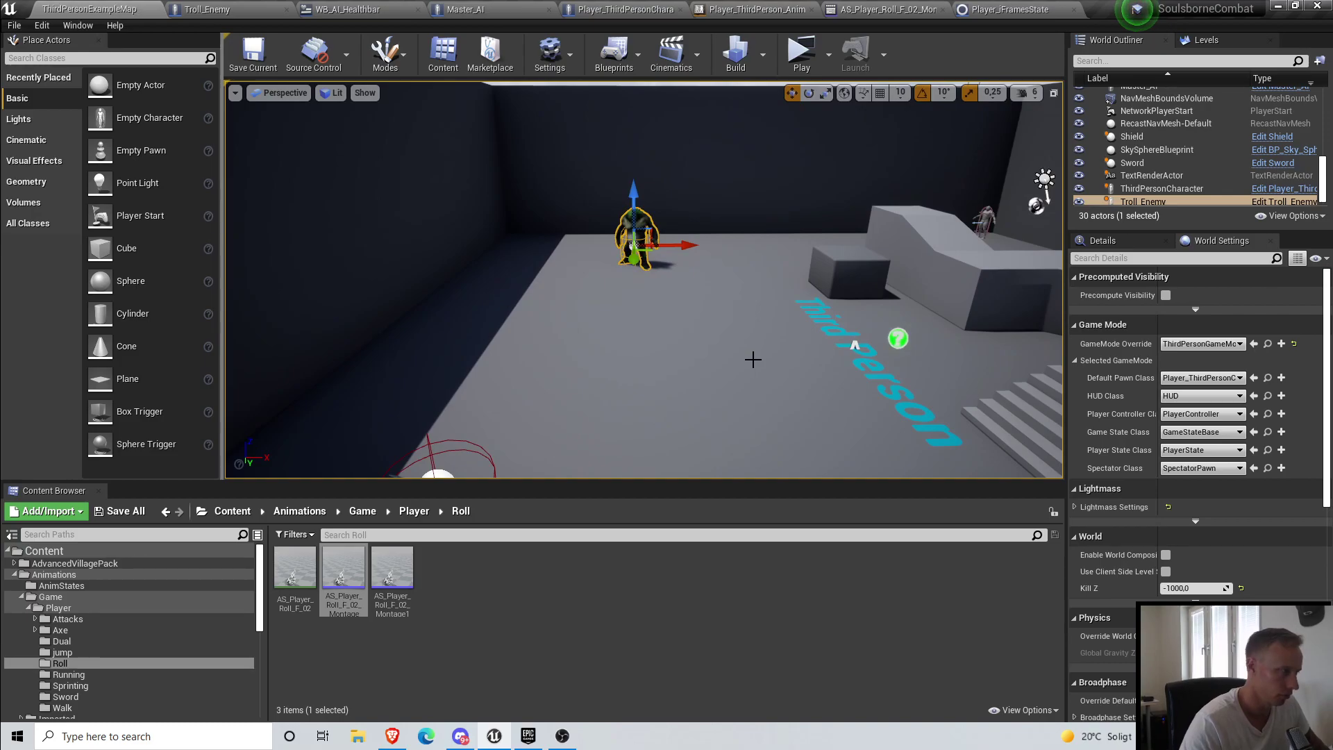
right_click_drag(630, 313, 625, 312)
right_click_drag(832, 340, 804, 369)
right_click_drag(659, 309, 609, 336)
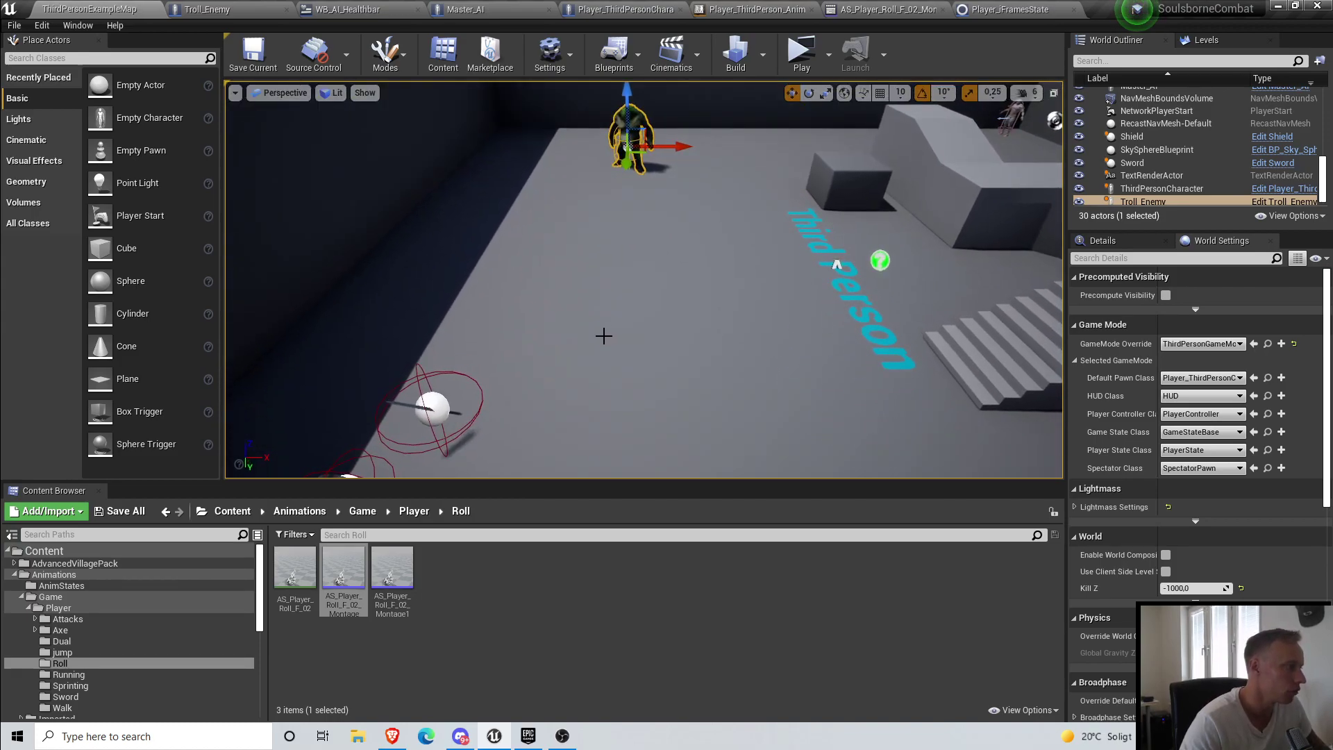
Step: Open the BowAnimations folder inside Animations, Imported, Mixamo
left_click(19, 580)
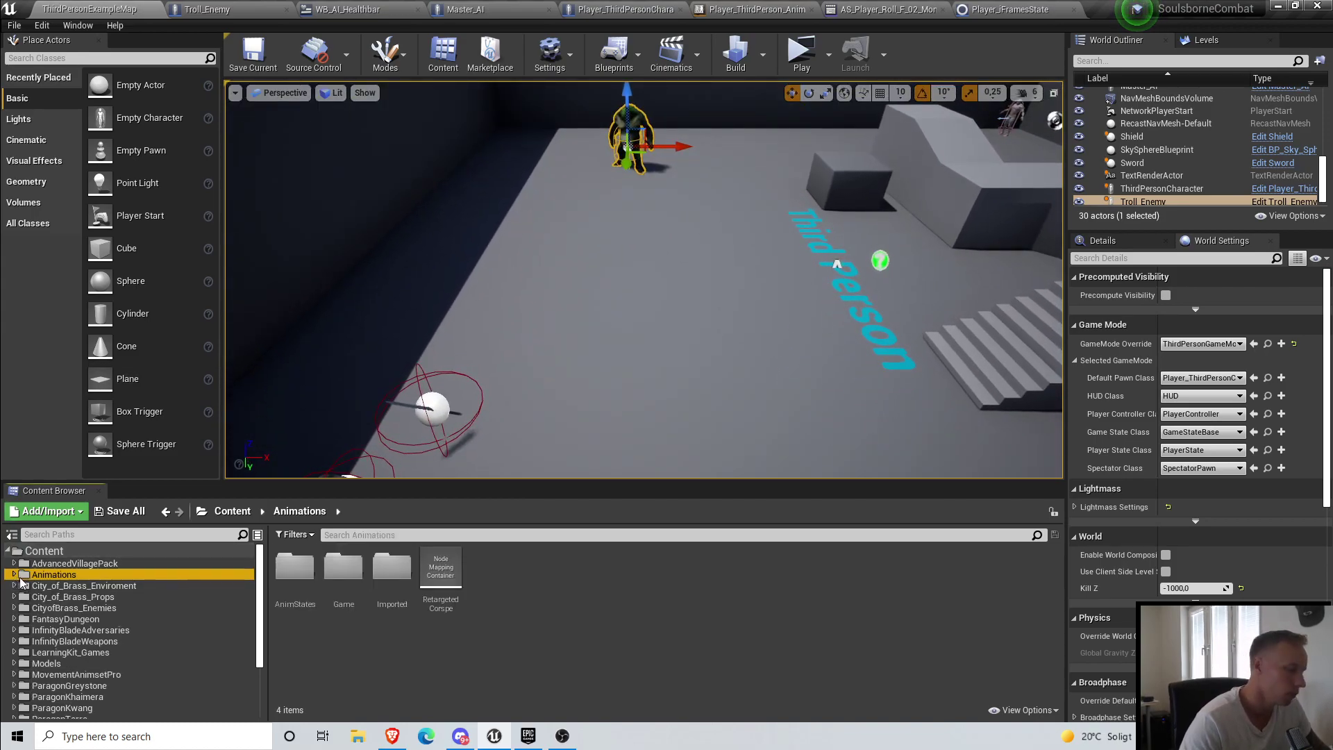
right_click_drag(453, 355, 444, 340)
right_click_drag(514, 284, 298, 278)
key("w")
mouse_move(465, 281)
right_mouse_down()
mouse_move(499, 282)
mouse_move(470, 282)
right_mouse_up()
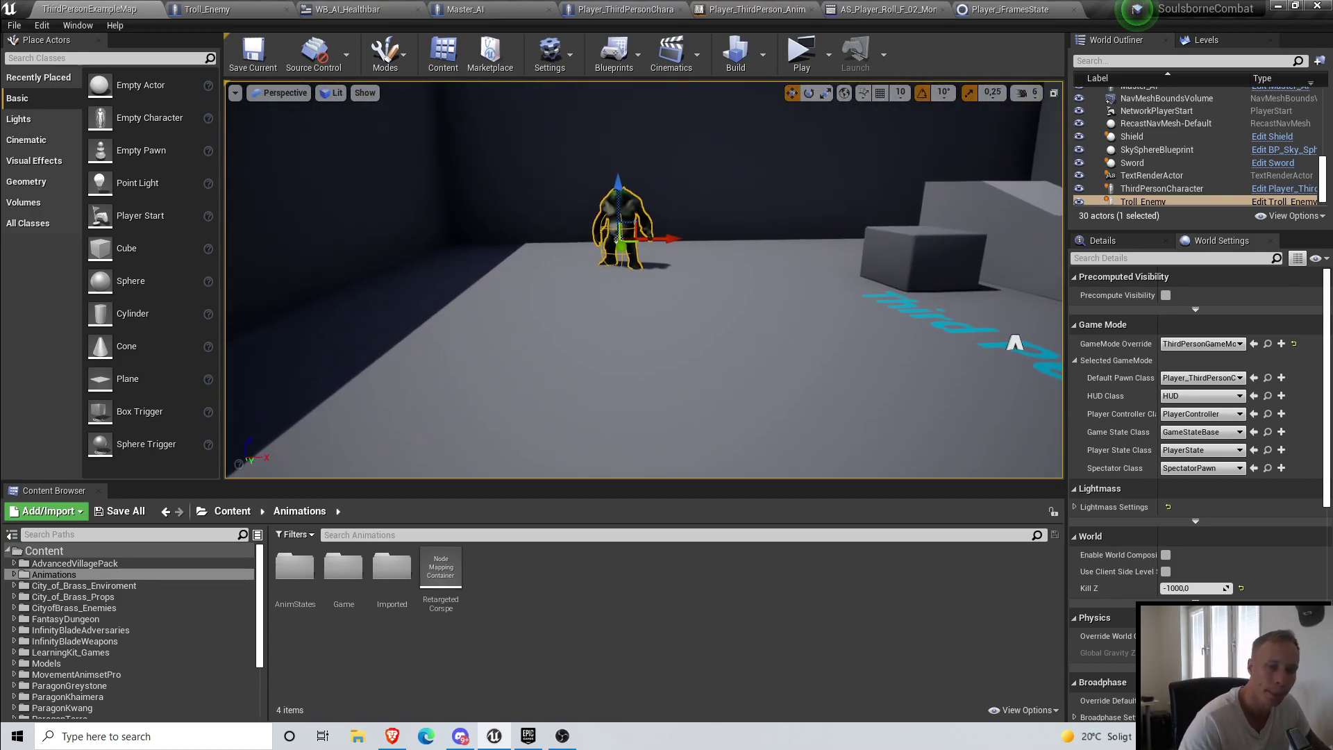
right_click_drag(582, 250, 695, 236)
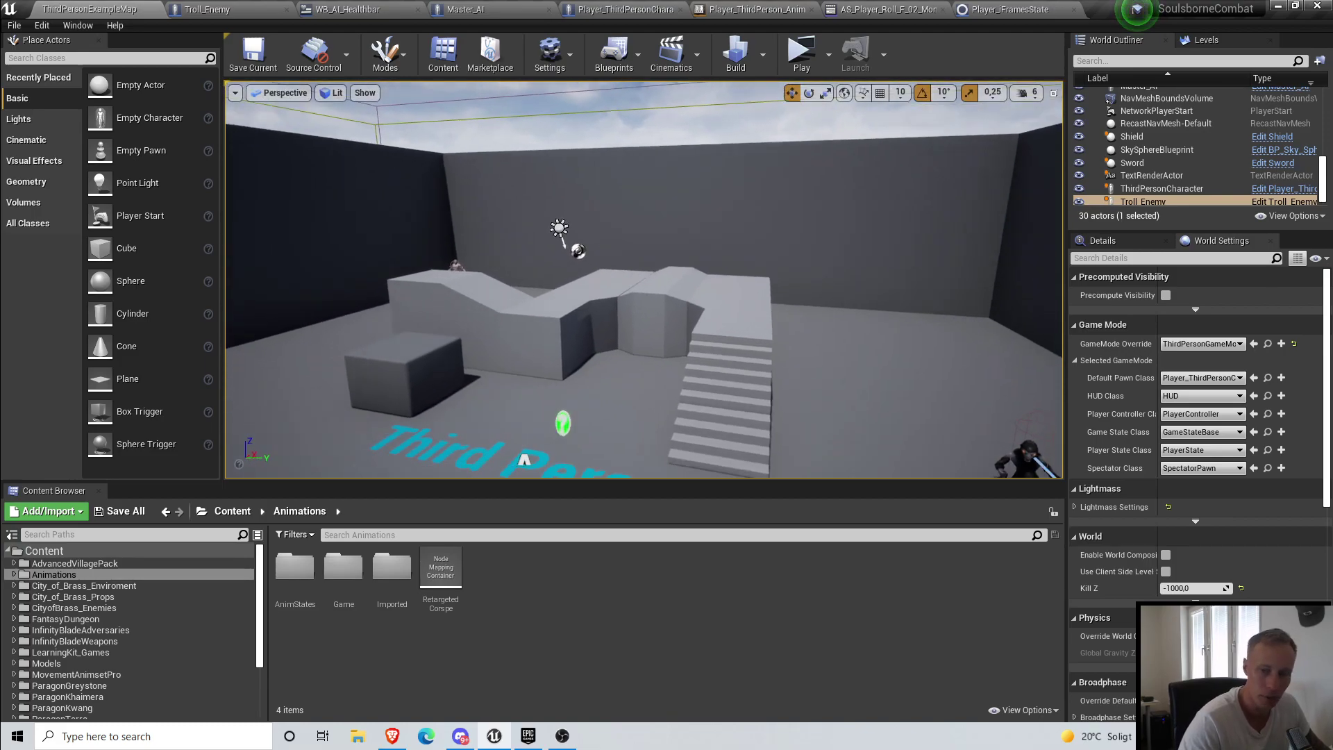
right_click_drag(610, 256, 571, 243)
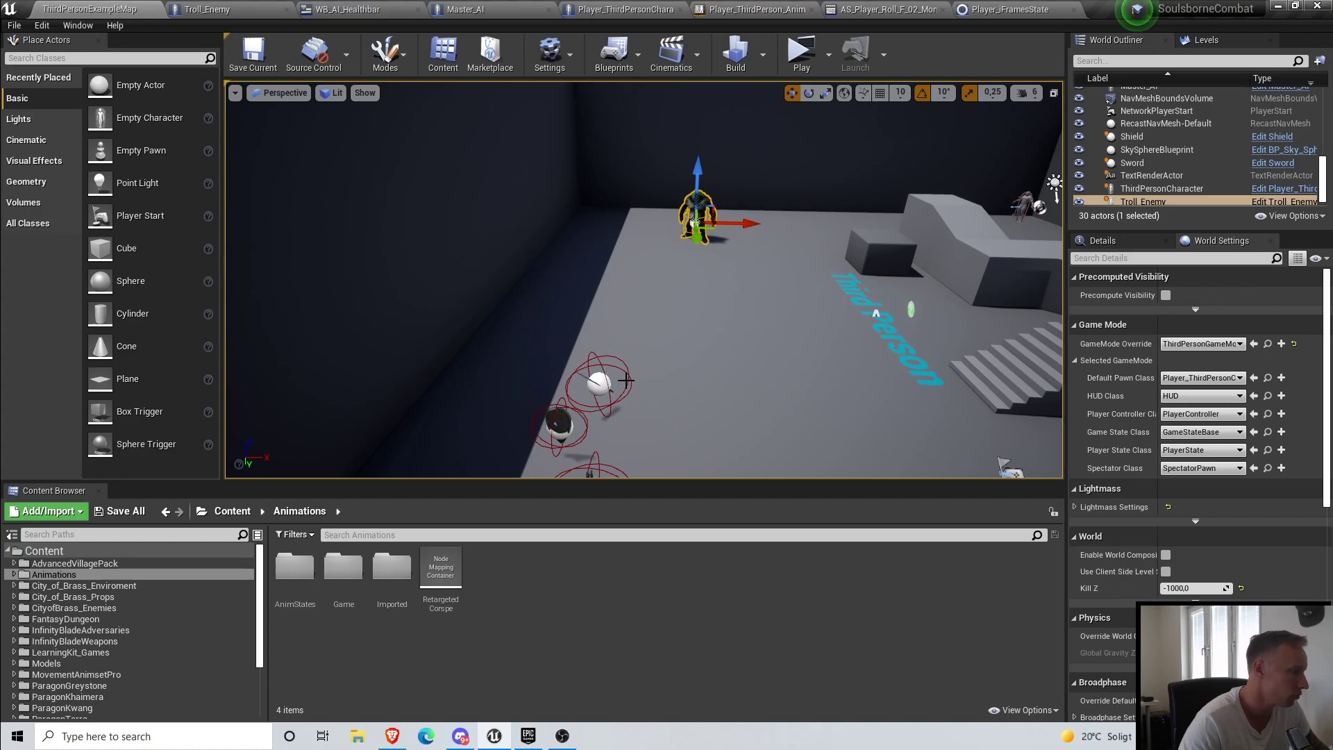
right_click_drag(626, 381, 640, 384)
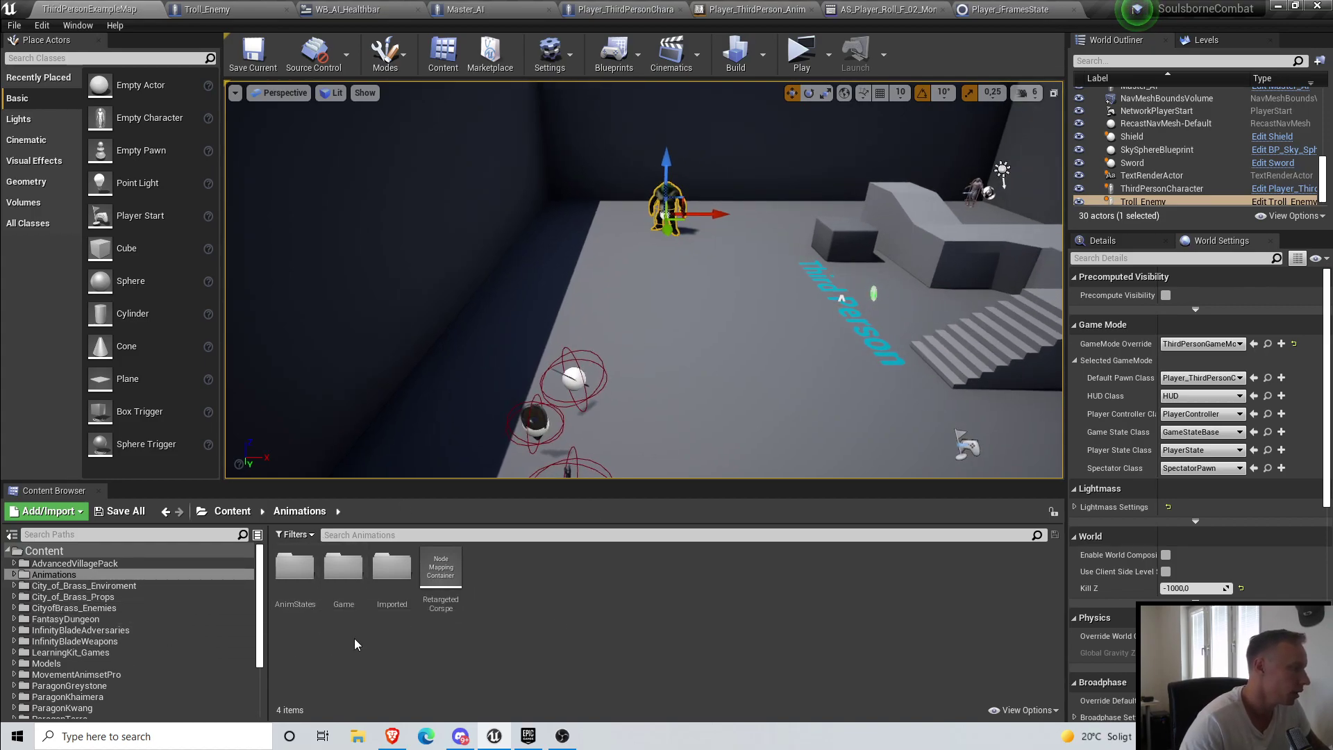
double_click(376, 601)
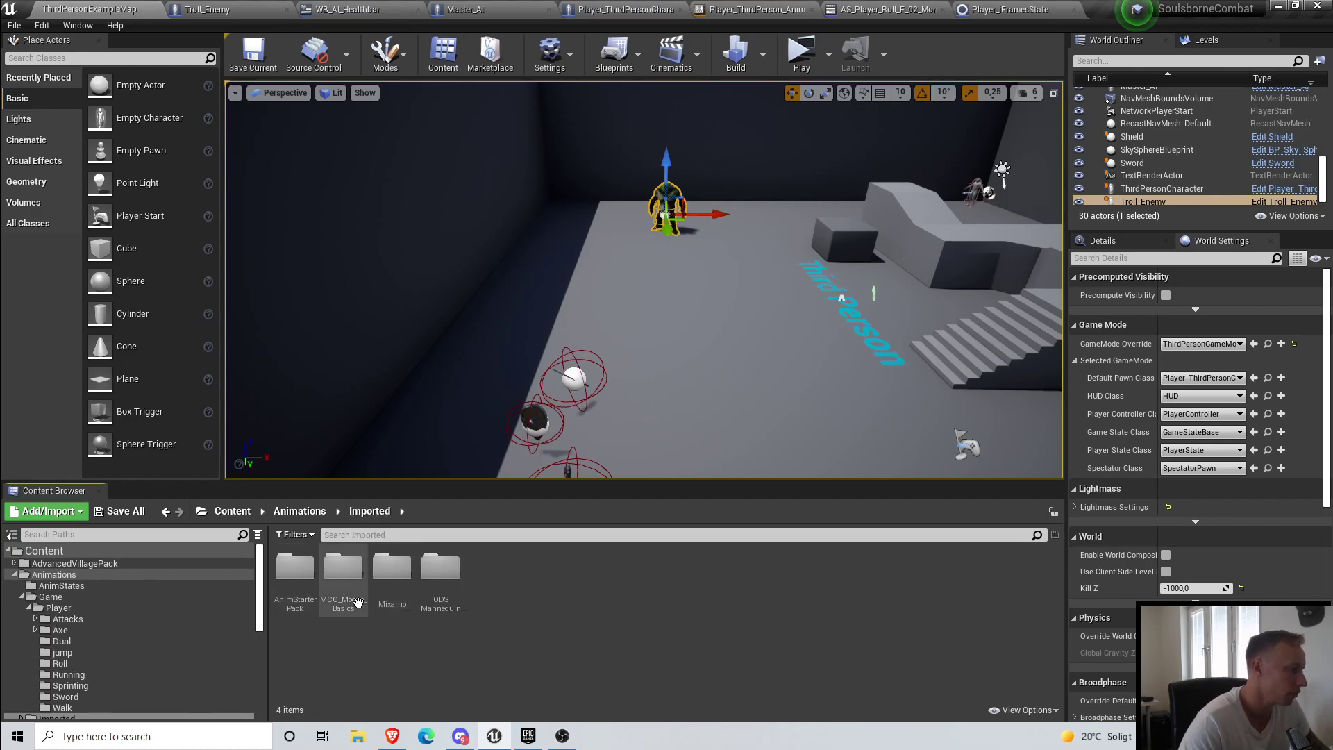
double_click(392, 570)
double_click(295, 569)
Step: Place the ShootingArrow4UE4 animation in the level on the floor in front of the stairs
right_click_drag(759, 327, 847, 333)
key("s")
key("w")
left_click_drag(299, 578, 697, 418)
key("e")
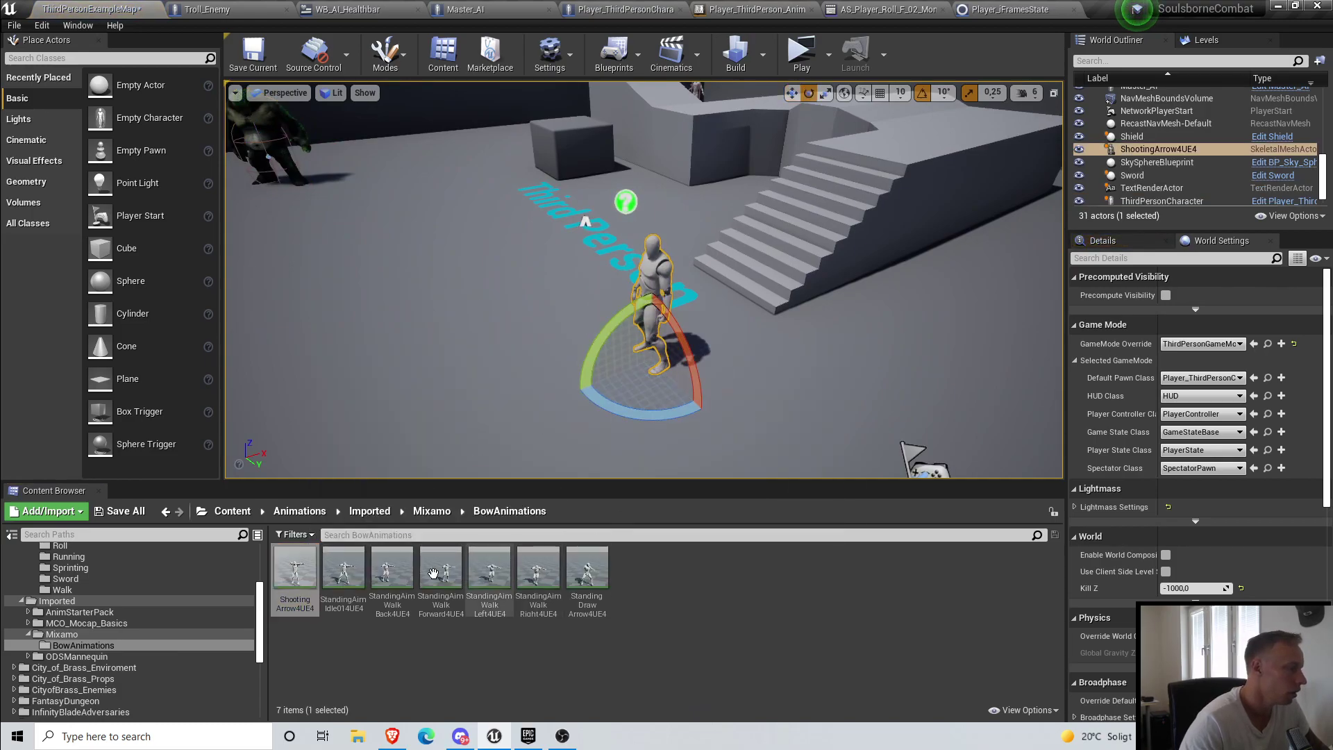
Step: Place the StandingAimIdle014UE4 animation beside the first mannequin and rotate it about its vertical axis
left_click_drag(344, 569, 744, 420)
left_click_drag(774, 476, 694, 476)
right_click_drag(695, 417, 668, 453)
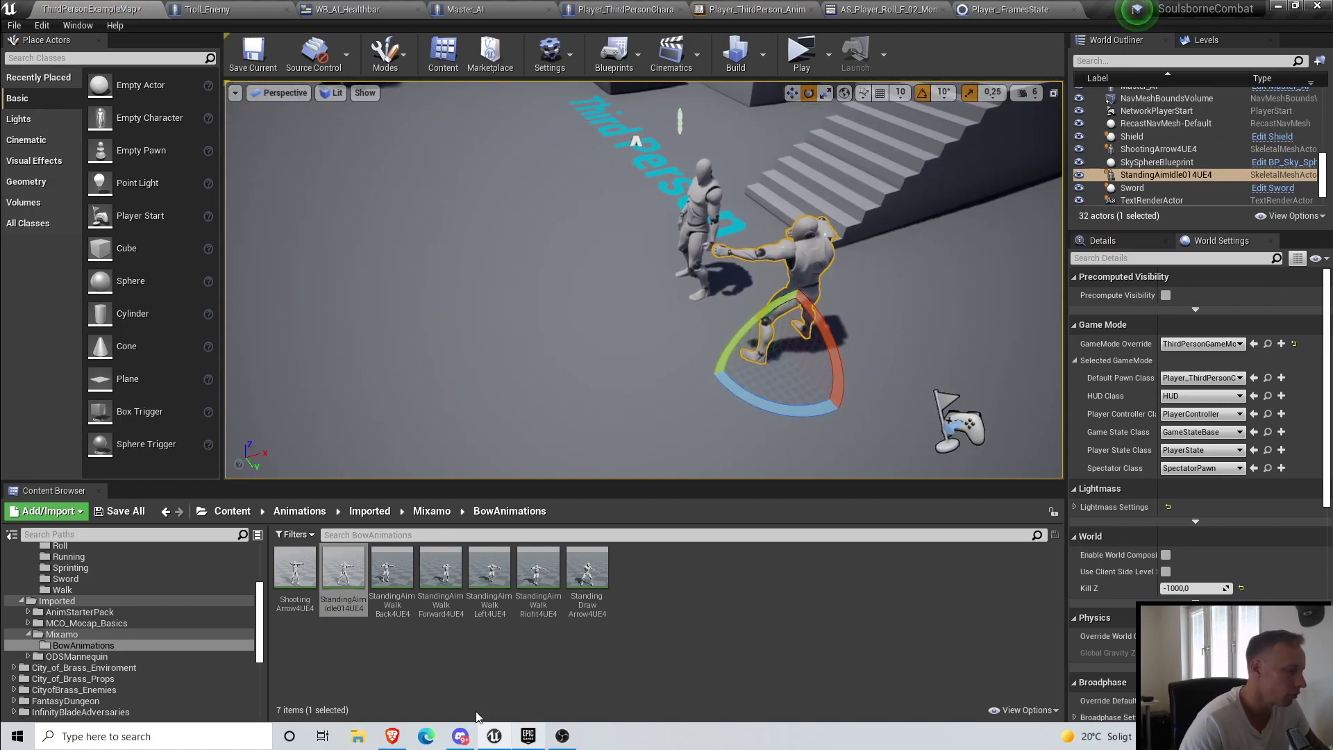
key("s")
right_click_drag(677, 198, 684, 158)
key("w")
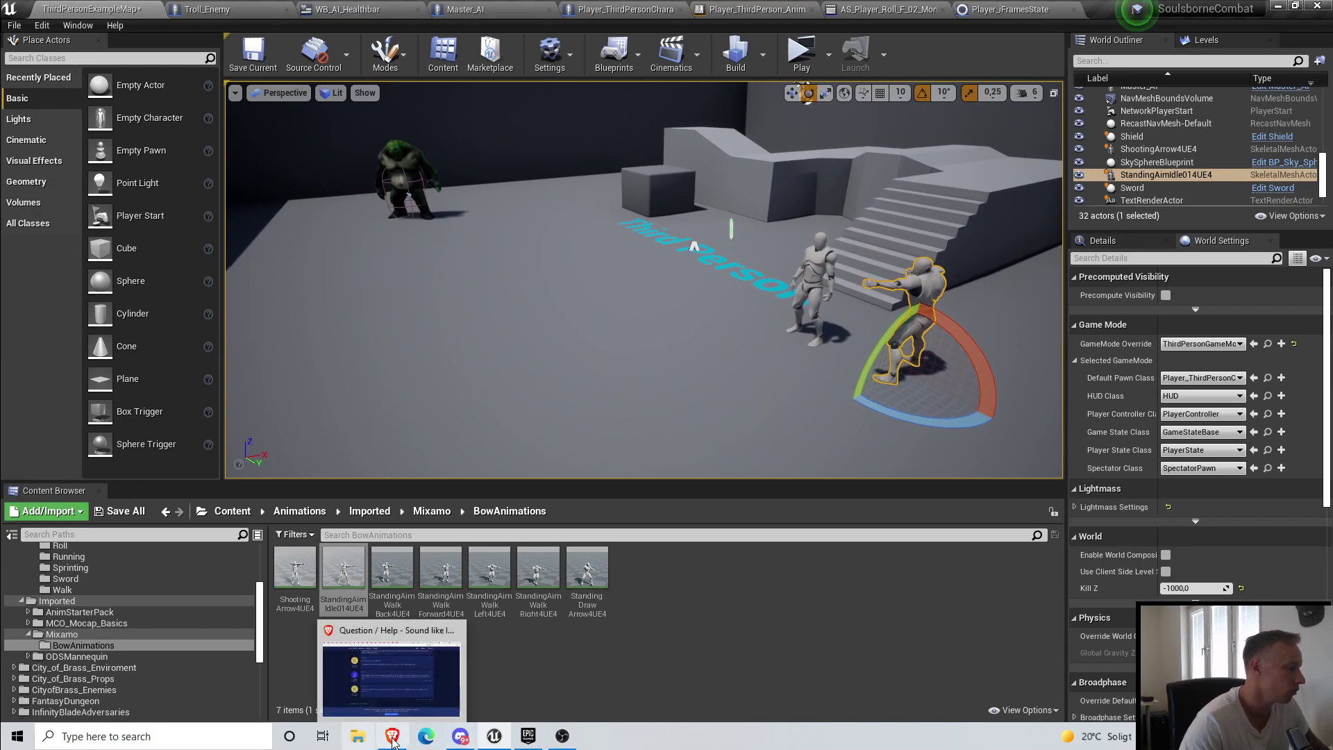
Step: Switch to Microsoft Edge, search the web for mixamo and open the Mixamo website
left_click(426, 736)
left_click(282, 43)
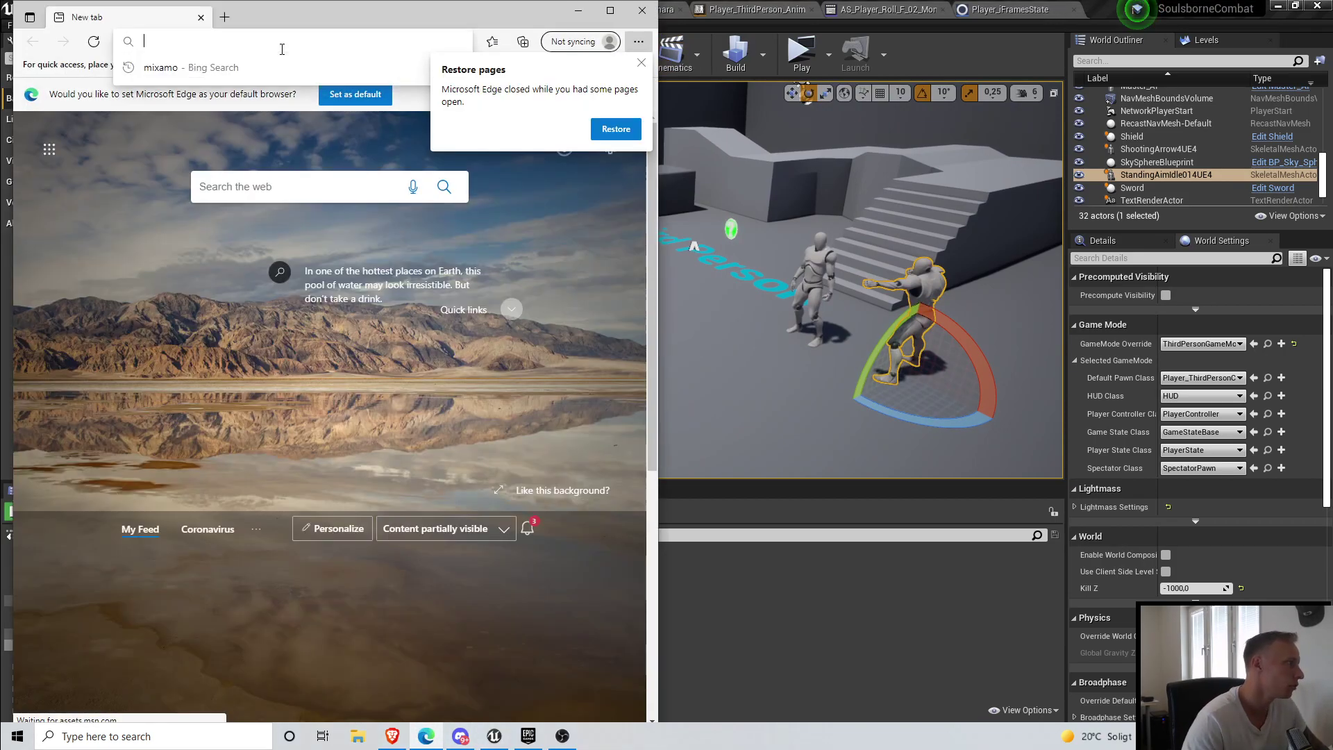
type("mix")
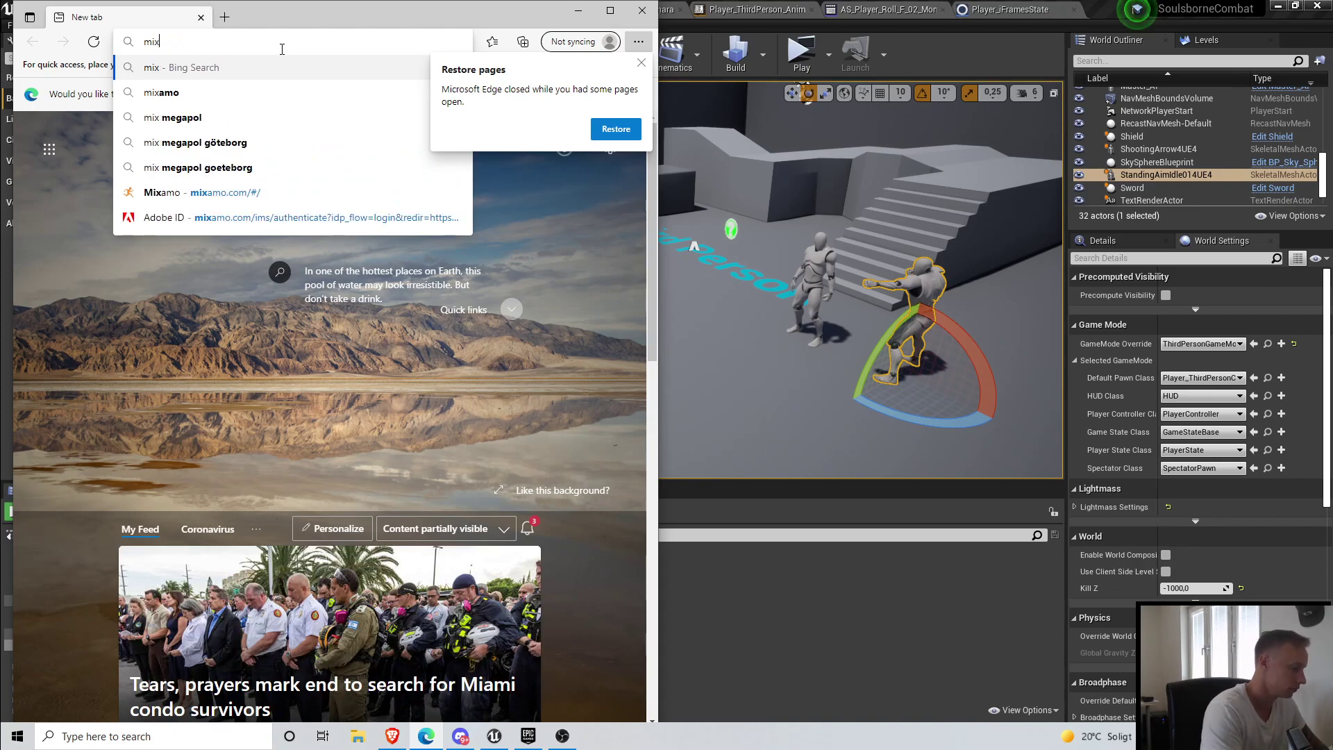
type("cao")
key("Return")
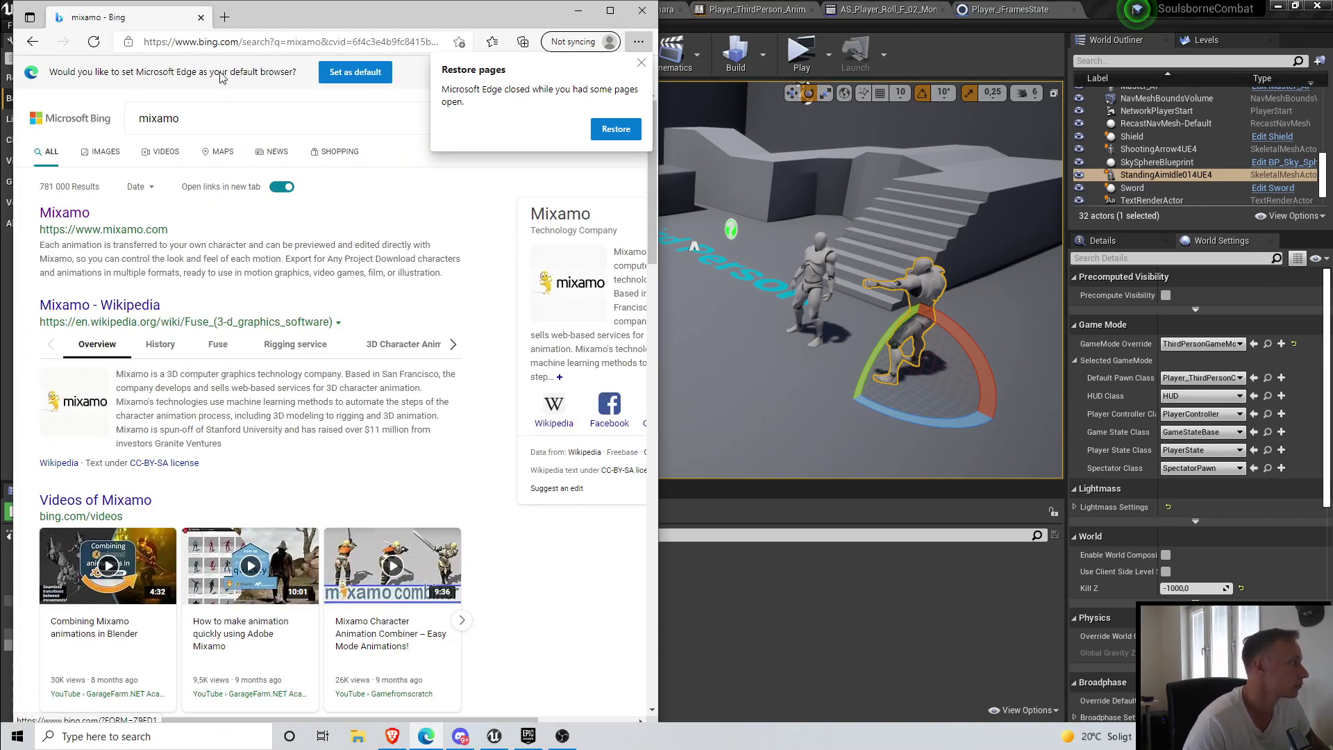
left_click(63, 216)
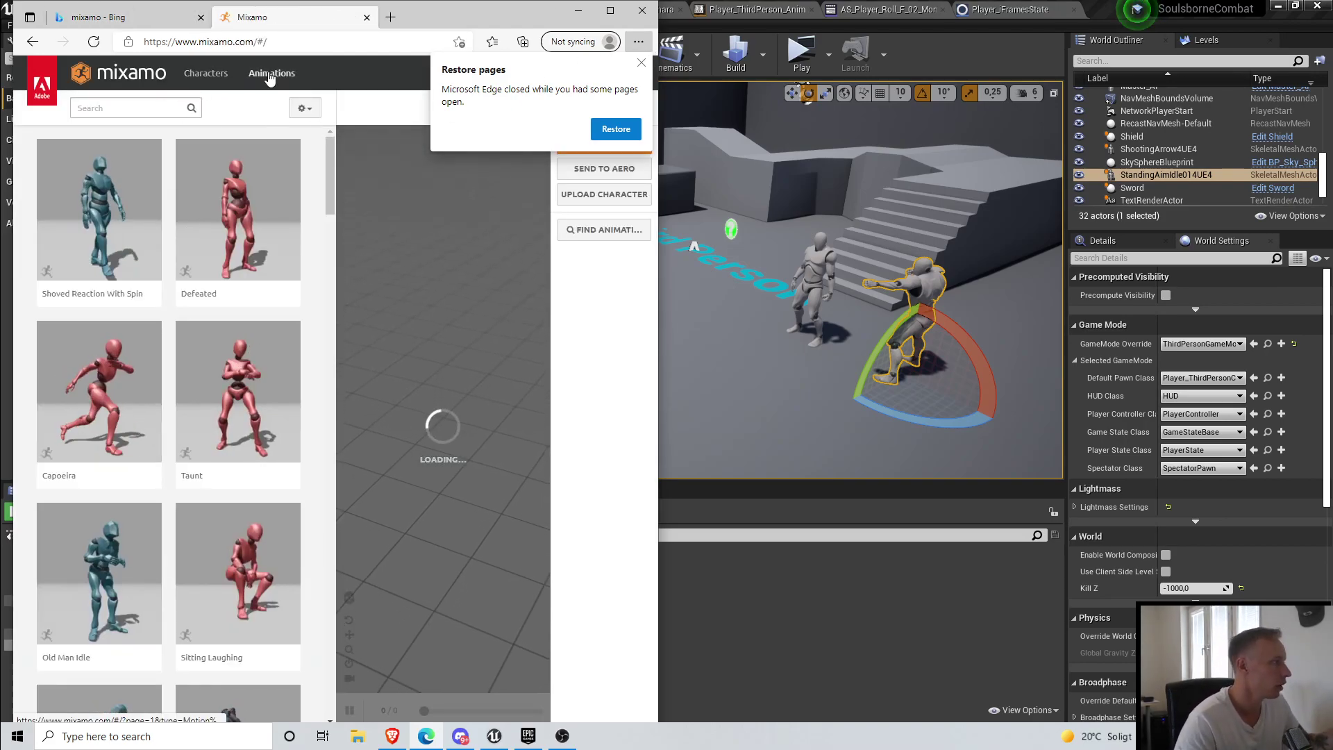
Step: Maximize the browser, search Mixamo's animations for "bow" and browse the results
left_click(270, 76)
key("super+Up")
left_click(159, 105)
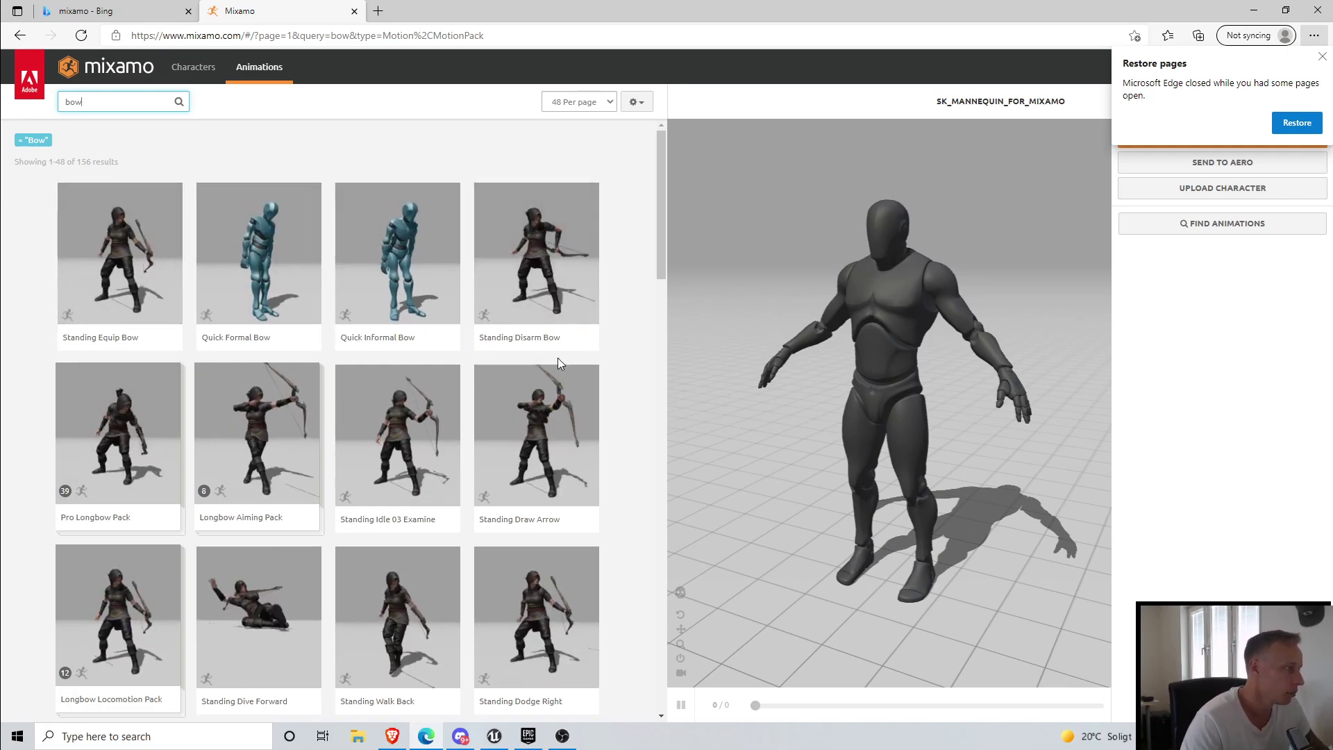
scroll(206, 560, "down", 1)
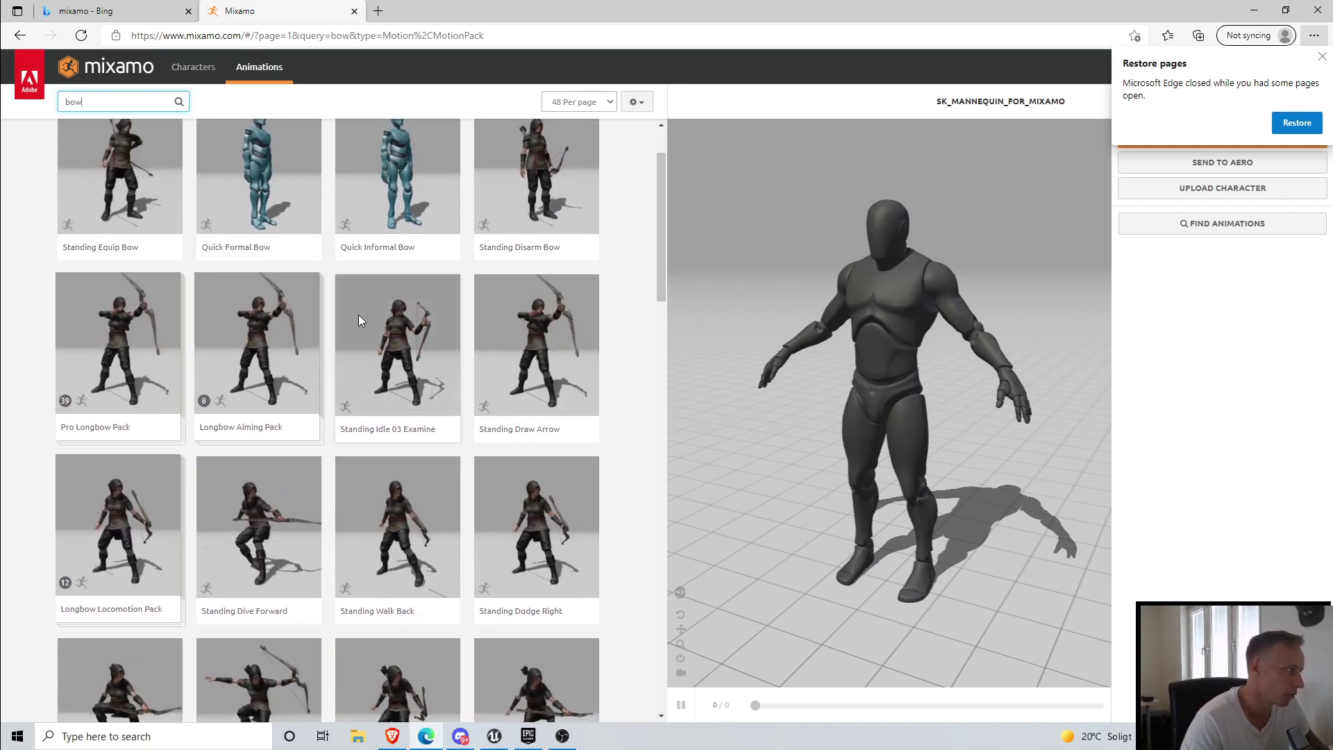
scroll(118, 331, "up", 1)
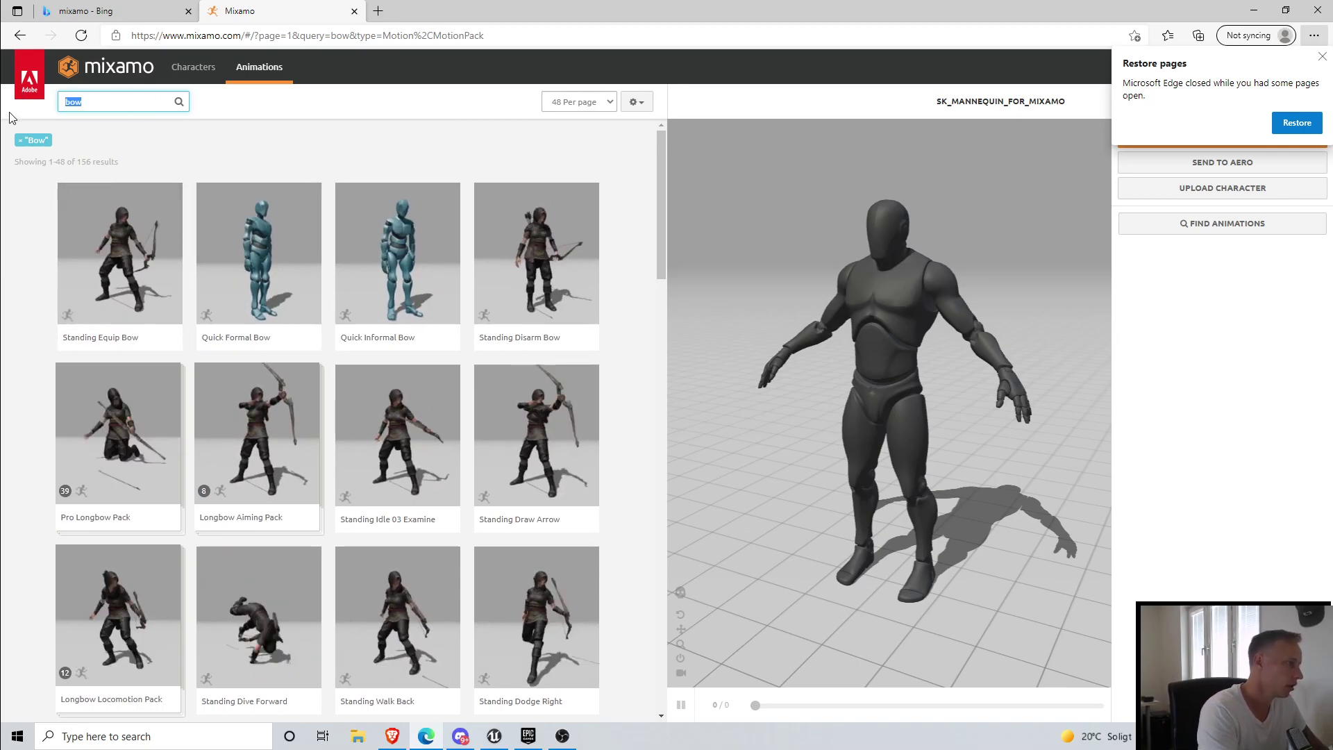
Step: Search Mixamo's animations for "idle bow"
type("idle")
key("Return")
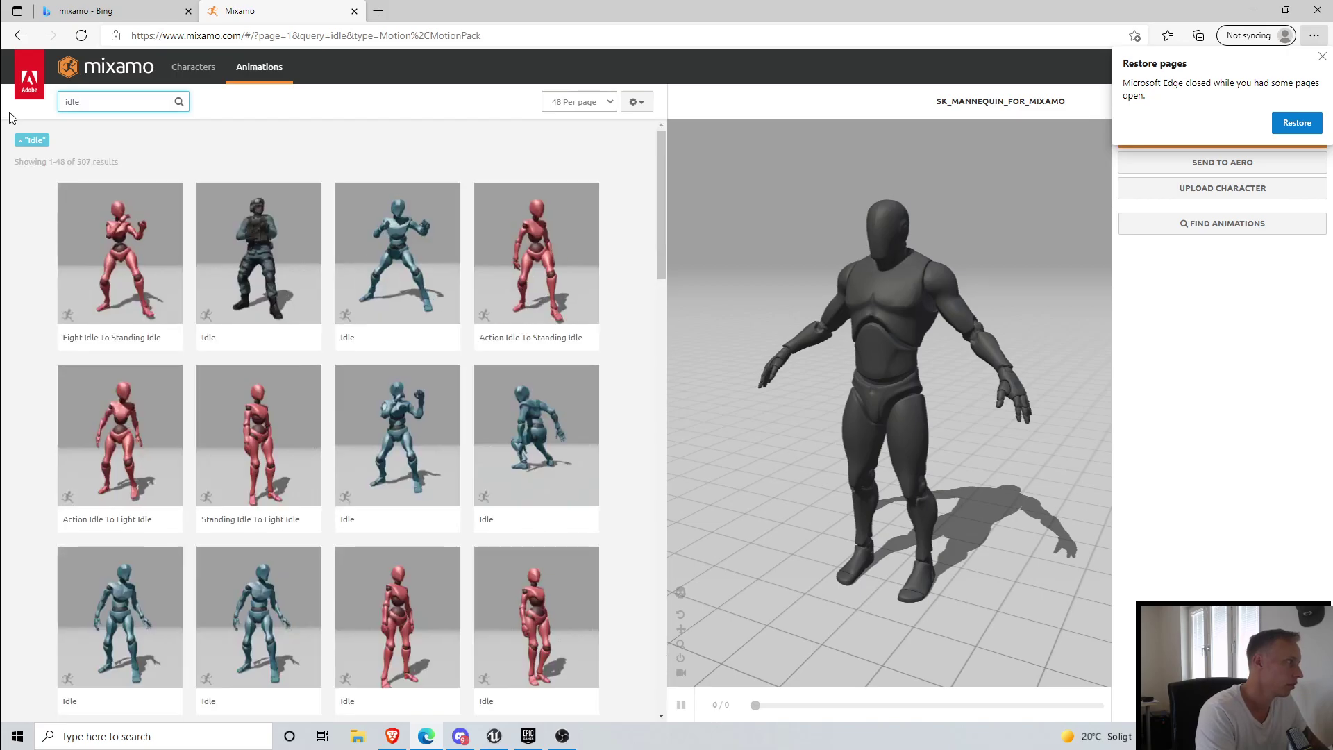
type("bow")
key("Return")
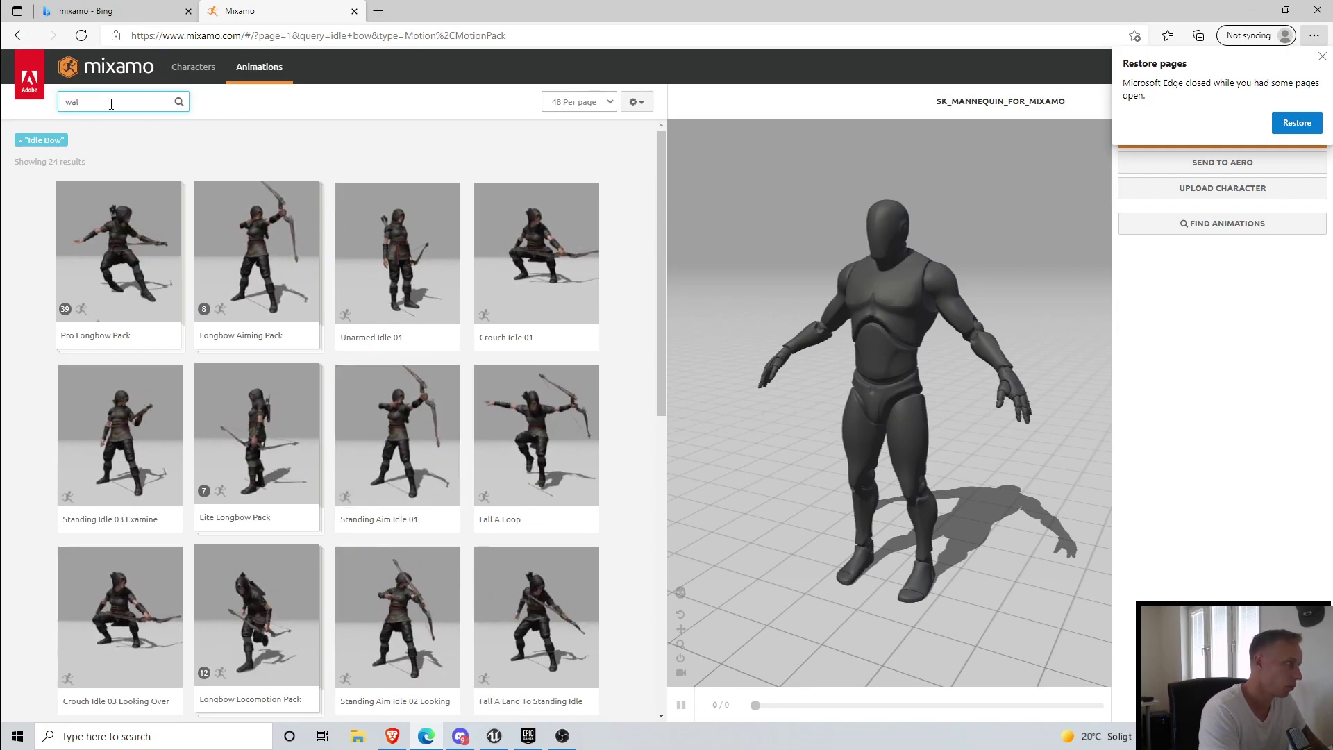
Step: Search Mixamo's animations for "walk bow"
type("lk")
key("Return")
type("bow")
key("Return")
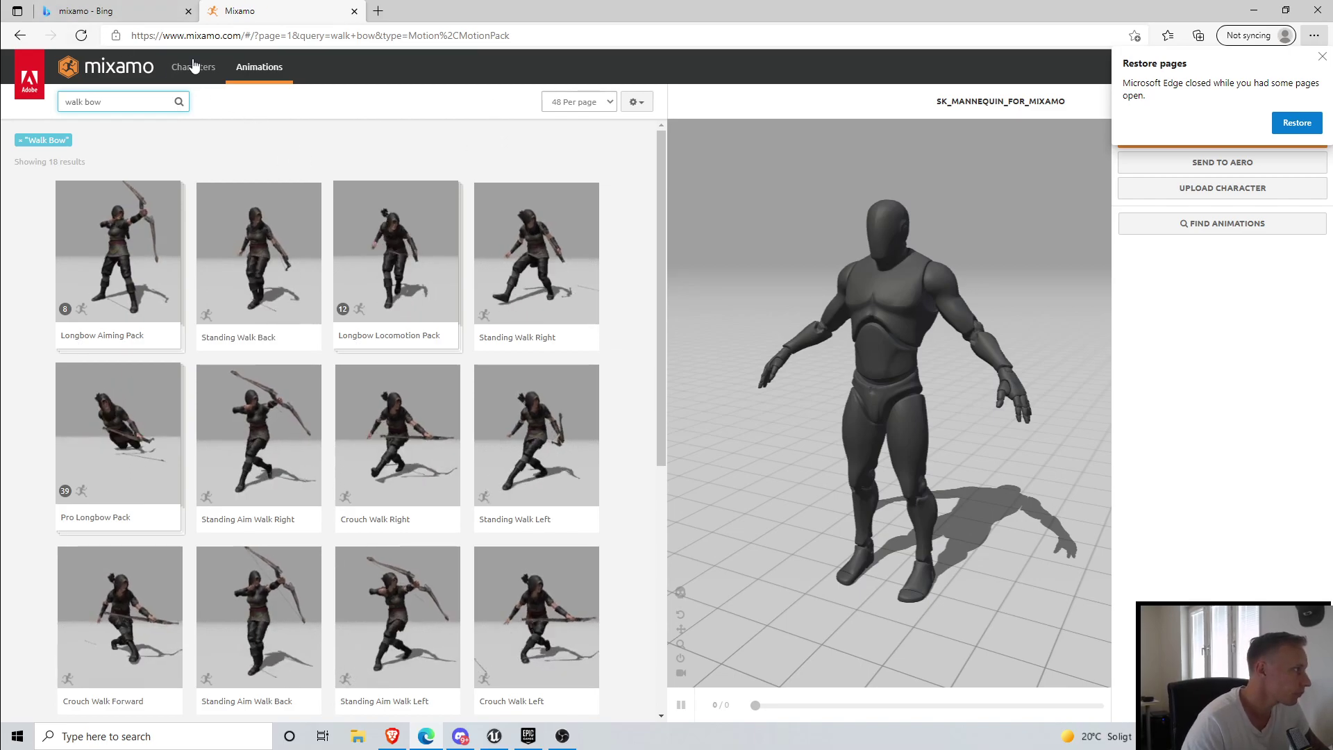
Step: Replace the animation search term with "bow fire"
left_click(134, 104)
key("BackSpace")
key("BackSpace")
key("BackSpace")
key("BackSpace")
key("BackSpace")
key("BackSpace")
key("BackSpace")
key("BackSpace")
type("bow fire")
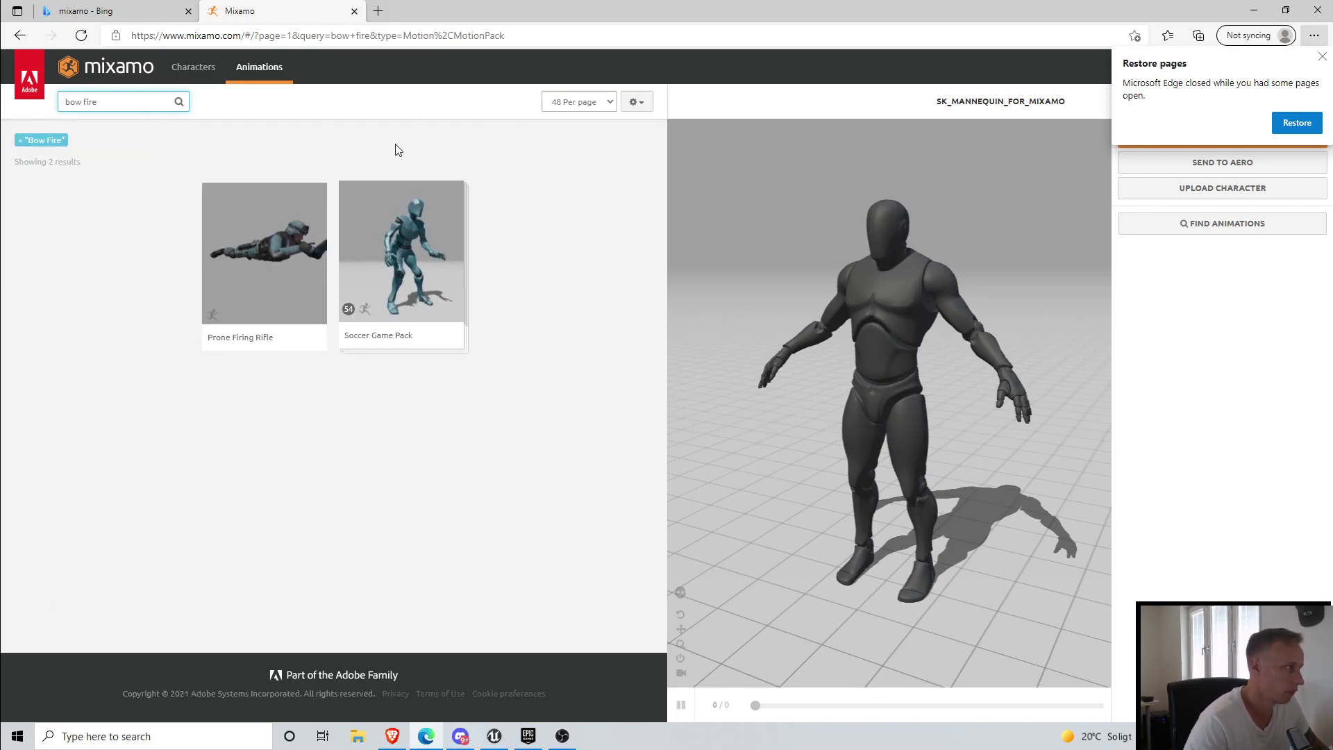
Step: Minimize the browser to return to the Unreal Editor and preview the ShootingArrow4UE4 animation
left_click(125, 101)
left_click(64, 7)
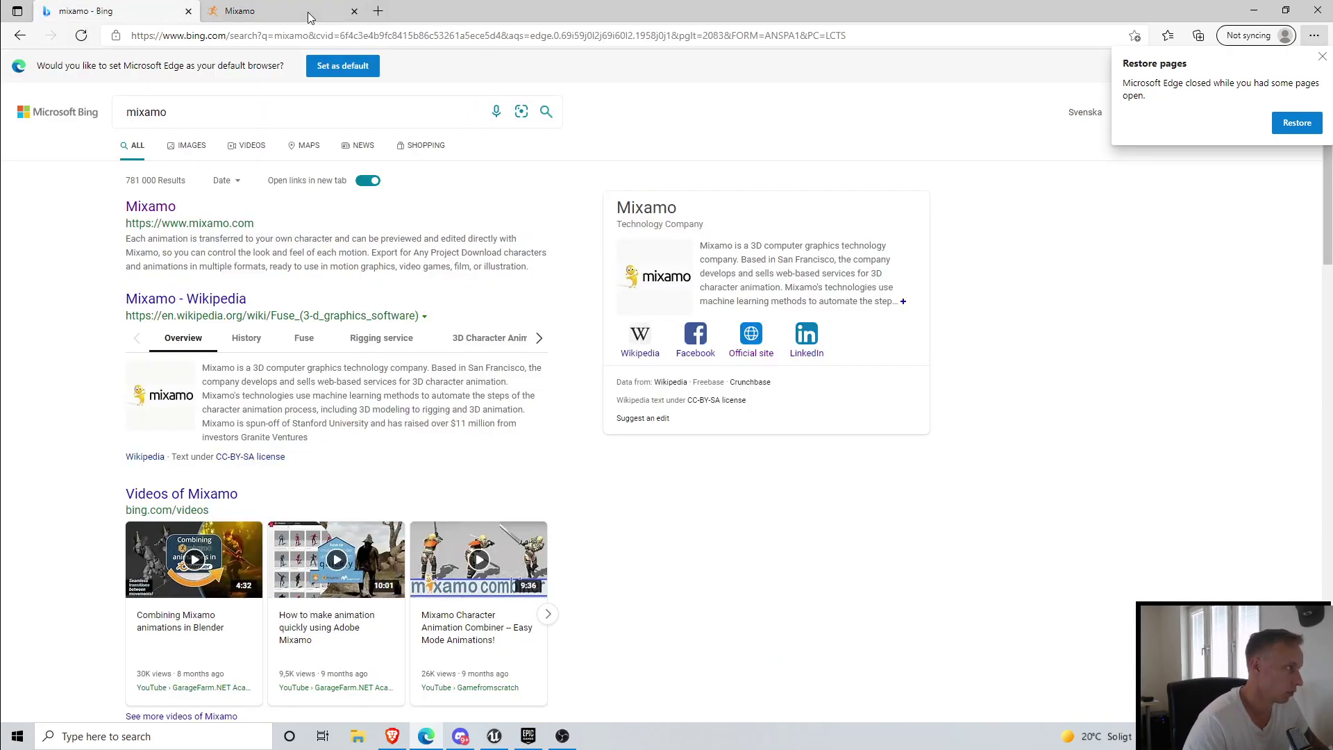
left_click(1254, 10)
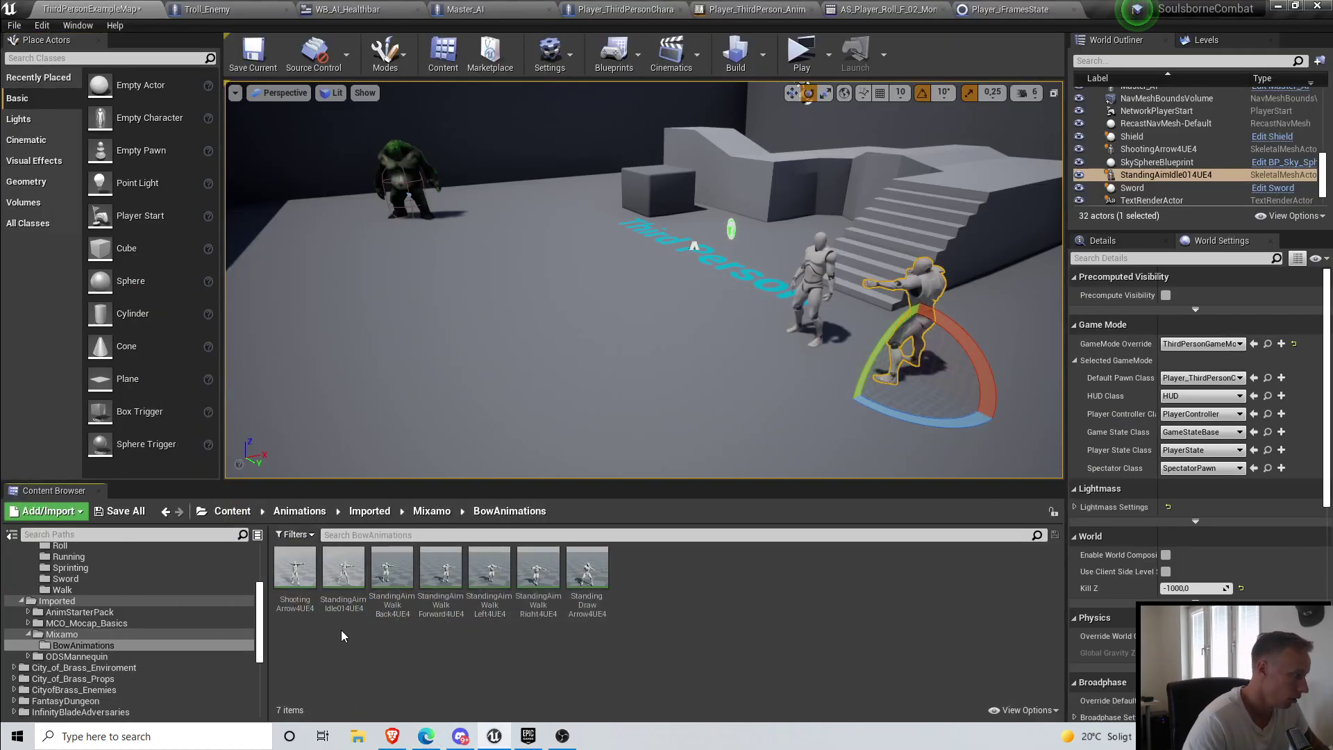
double_click(295, 605)
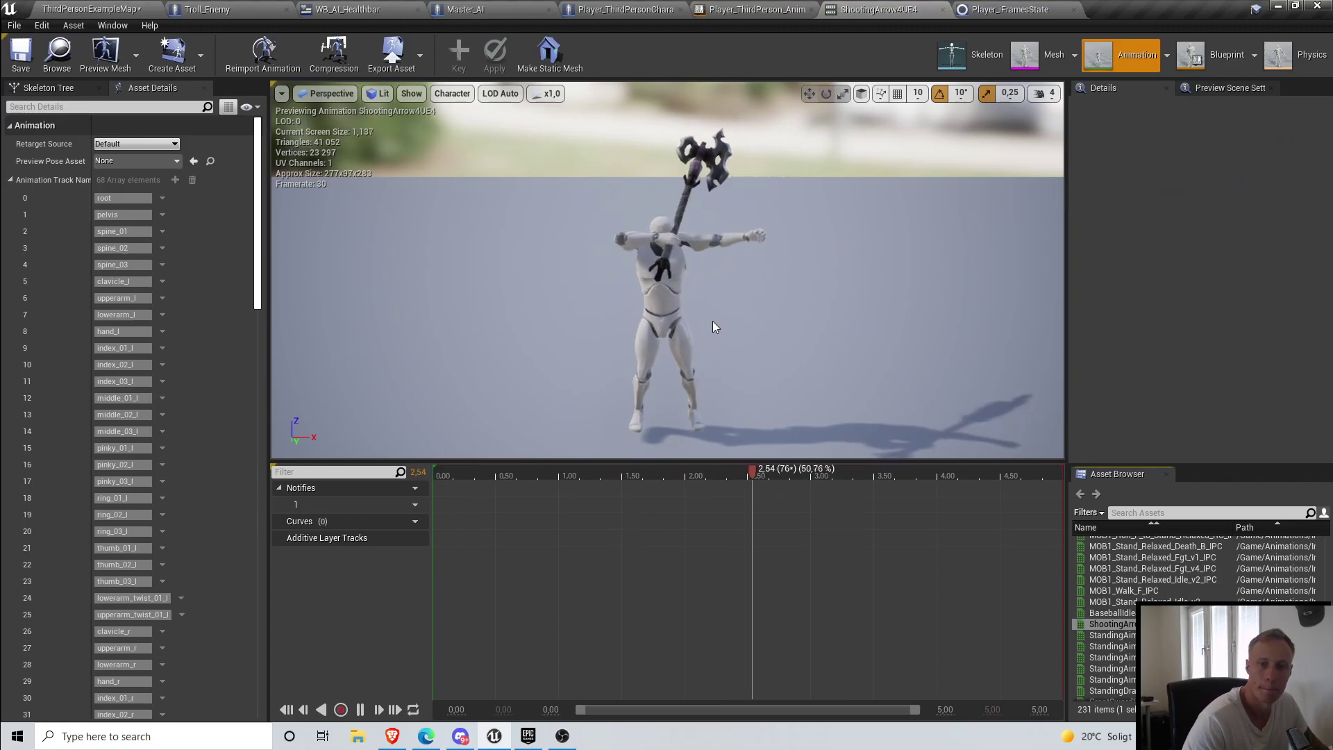
Step: Return to the ThirdPersonExampleMap level, examine the weapon pickups along the wall and select the Axe
left_click(92, 10)
right_click_drag(722, 219, 707, 214)
key("s")
mouse_move(682, 342)
right_mouse_down()
mouse_move(736, 347)
mouse_move(682, 343)
right_mouse_up()
key("w")
mouse_move(739, 279)
right_mouse_down()
mouse_move(607, 279)
mouse_move(753, 272)
right_mouse_up()
key("s")
key("w")
key("s")
key("w")
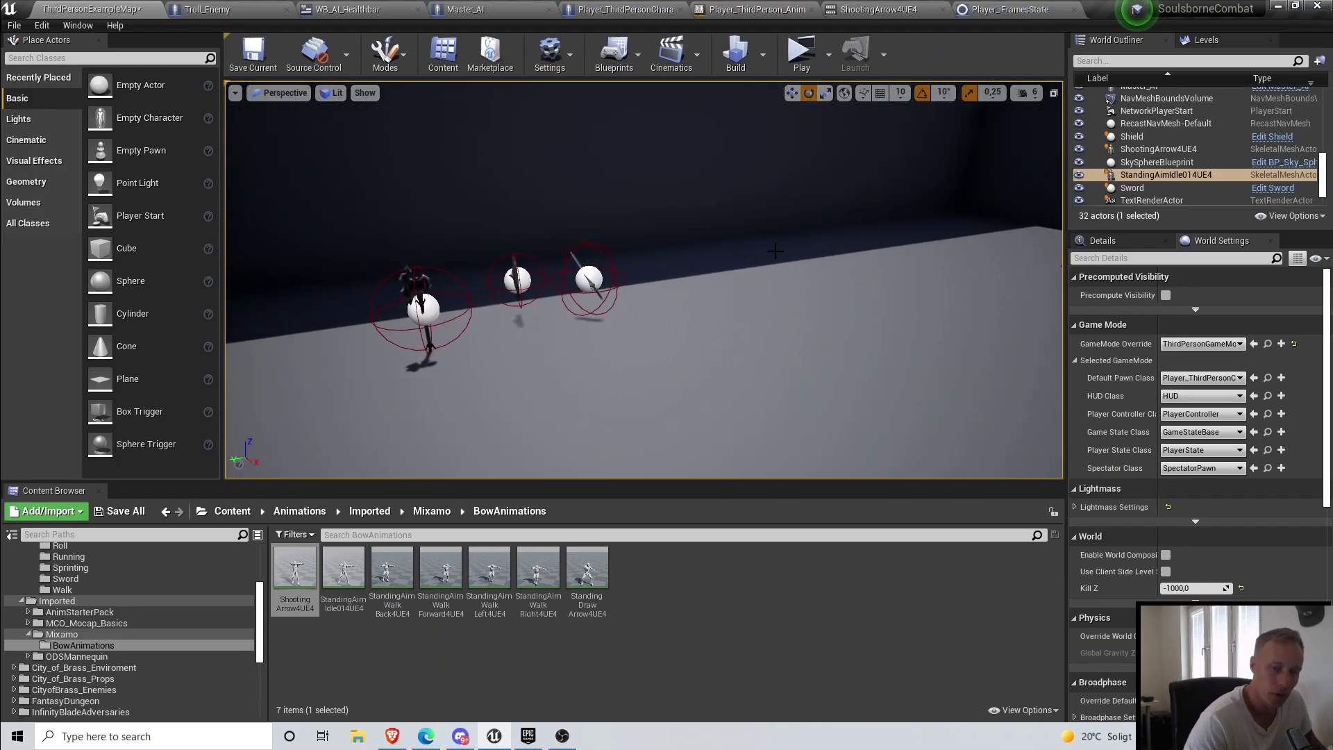
right_click_drag(539, 381, 538, 381)
left_click(515, 296)
right_click_drag(515, 296, 514, 295)
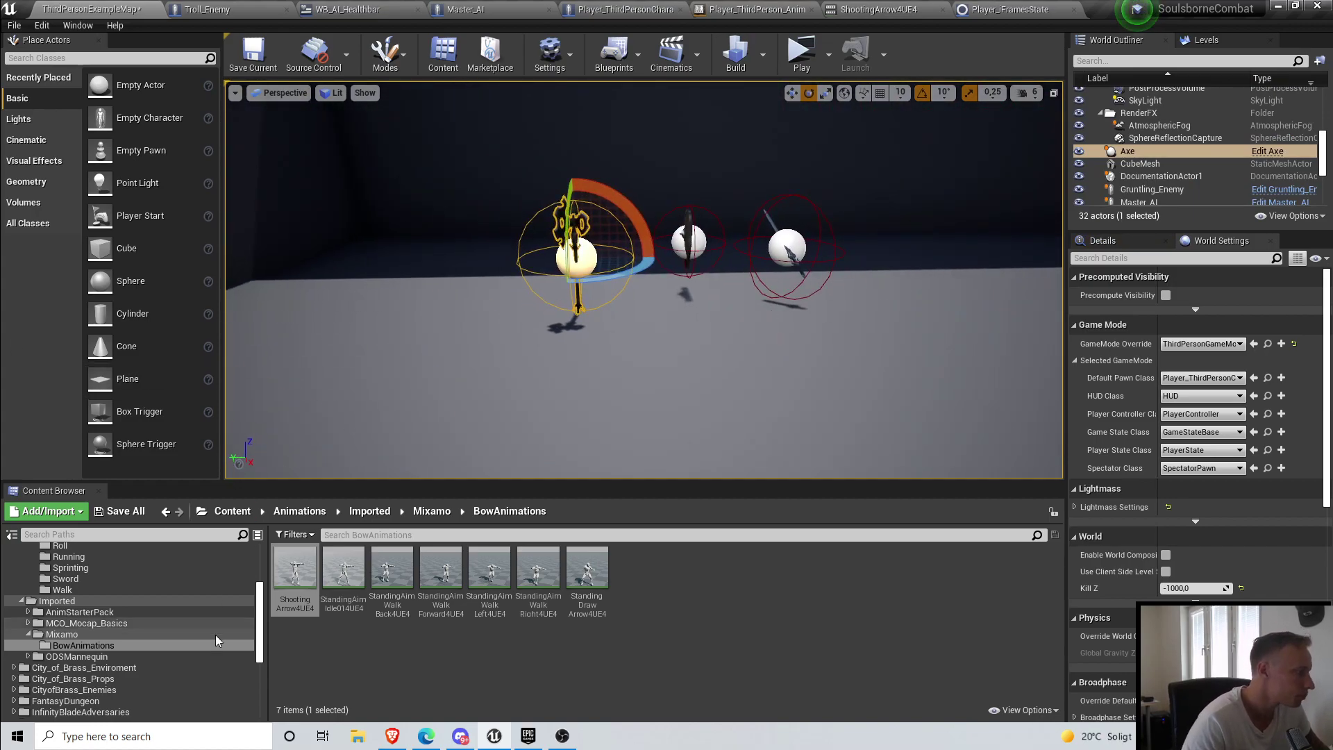
Step: Search the whole Content folder for "bow"
scroll(221, 623, "up", 4)
left_click(93, 552)
left_click(393, 570)
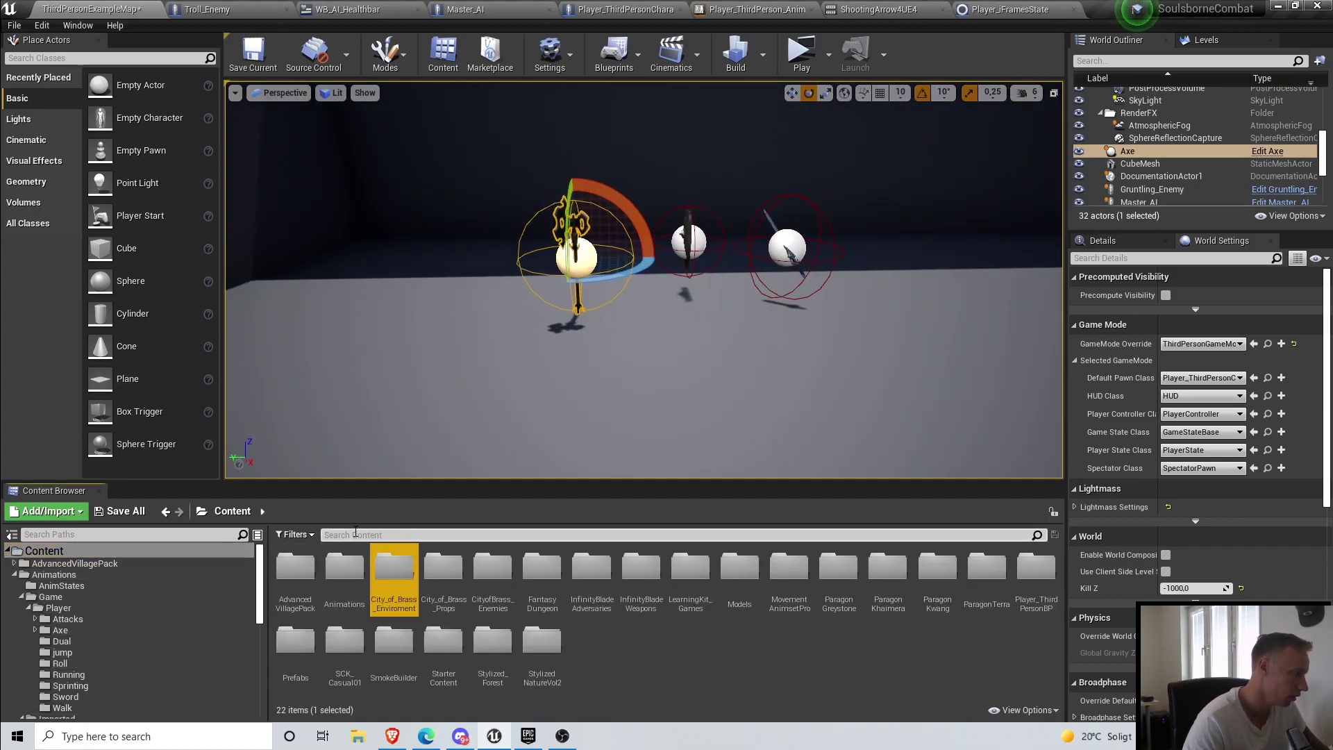
left_click(344, 536)
type("bow")
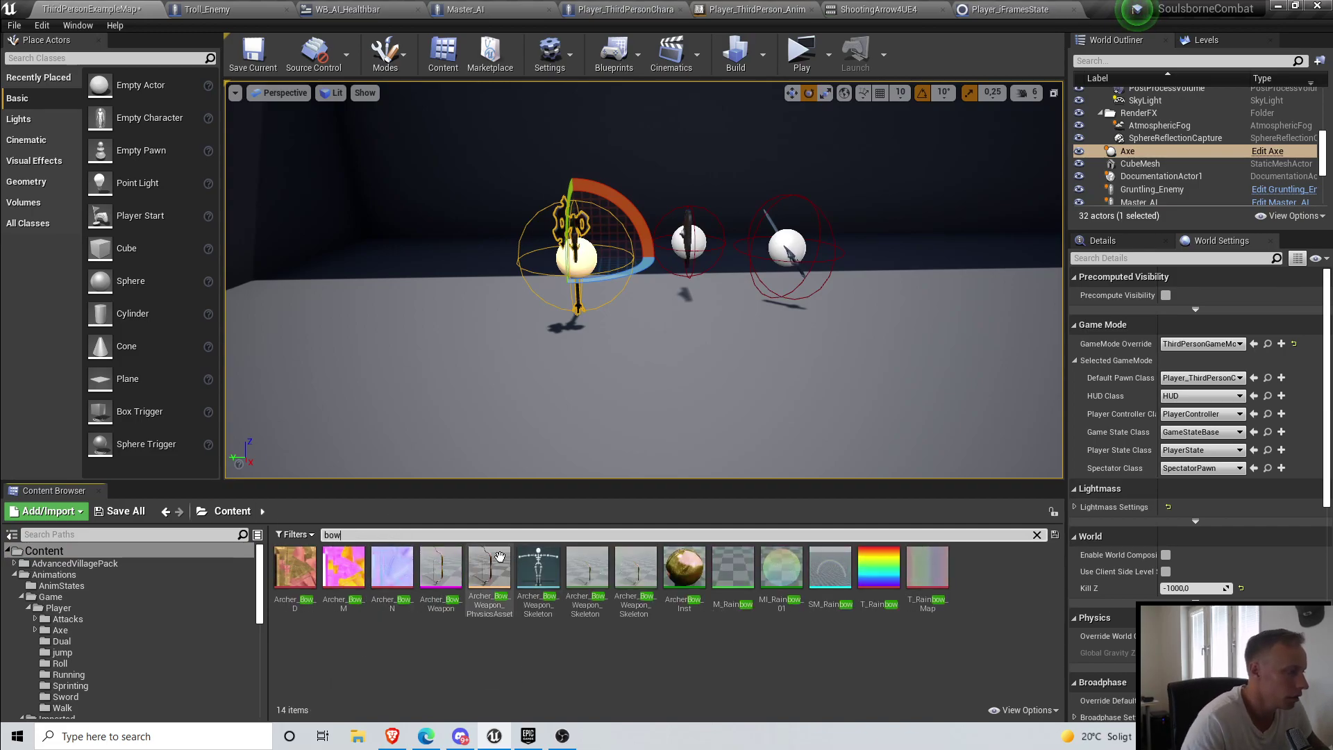
Step: Place the Archer_Bow_Weapon skeletal mesh on the floor near the axe pickup and inspect it
left_click_drag(434, 567, 498, 361)
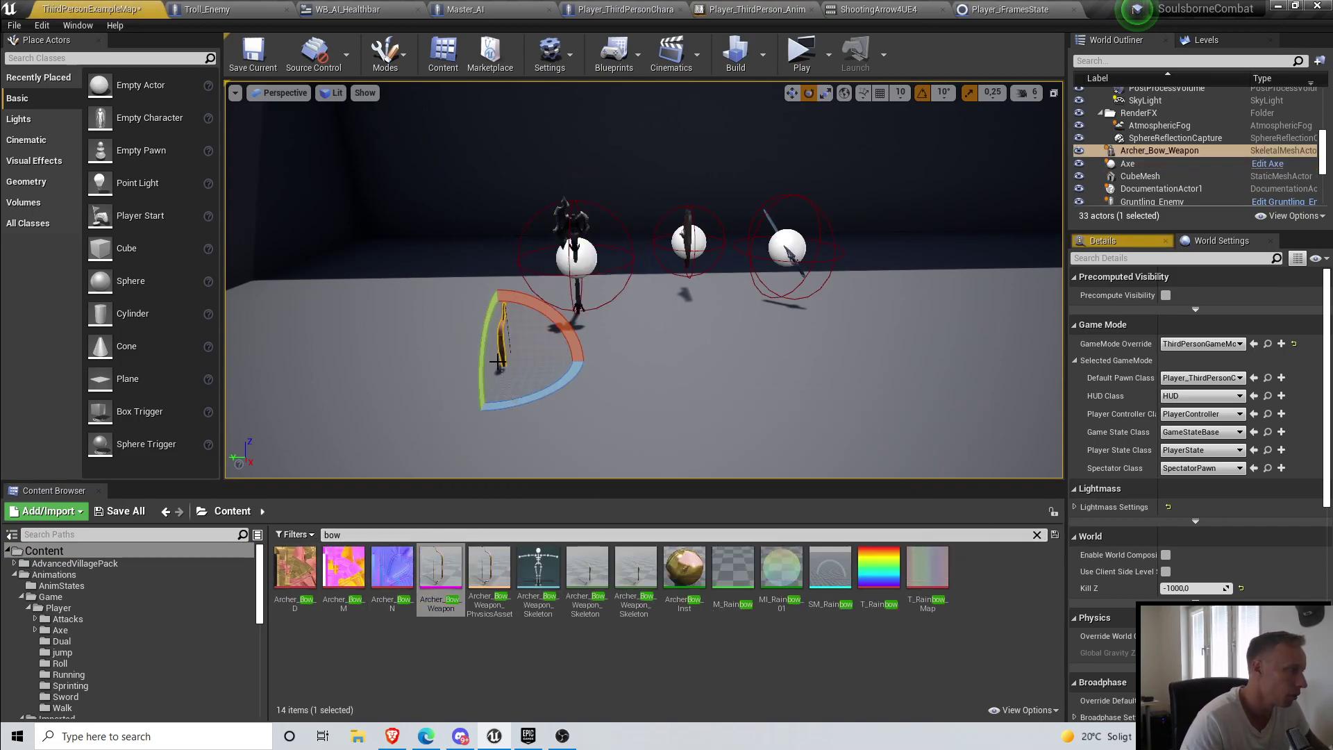
right_click_drag(492, 288, 702, 319)
right_click_drag(522, 306, 552, 300)
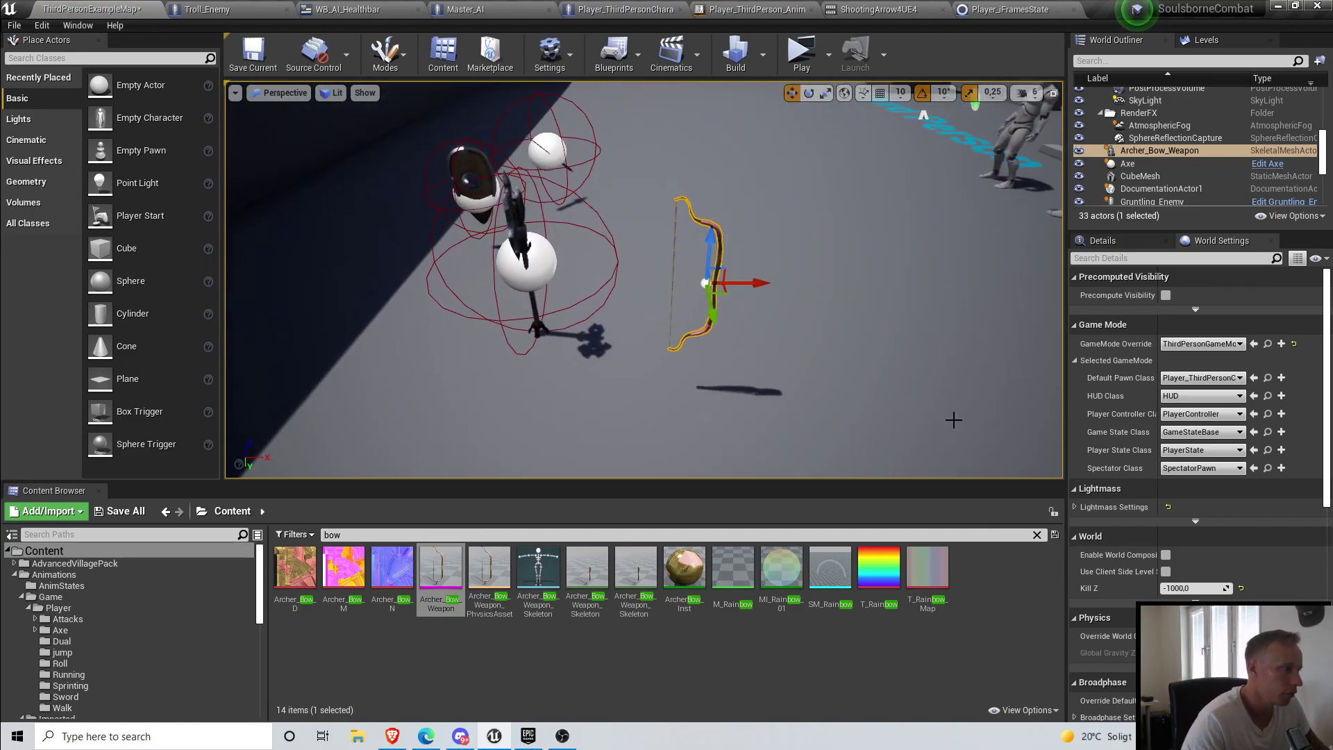
left_click(824, 397)
right_click_drag(824, 396, 792, 389)
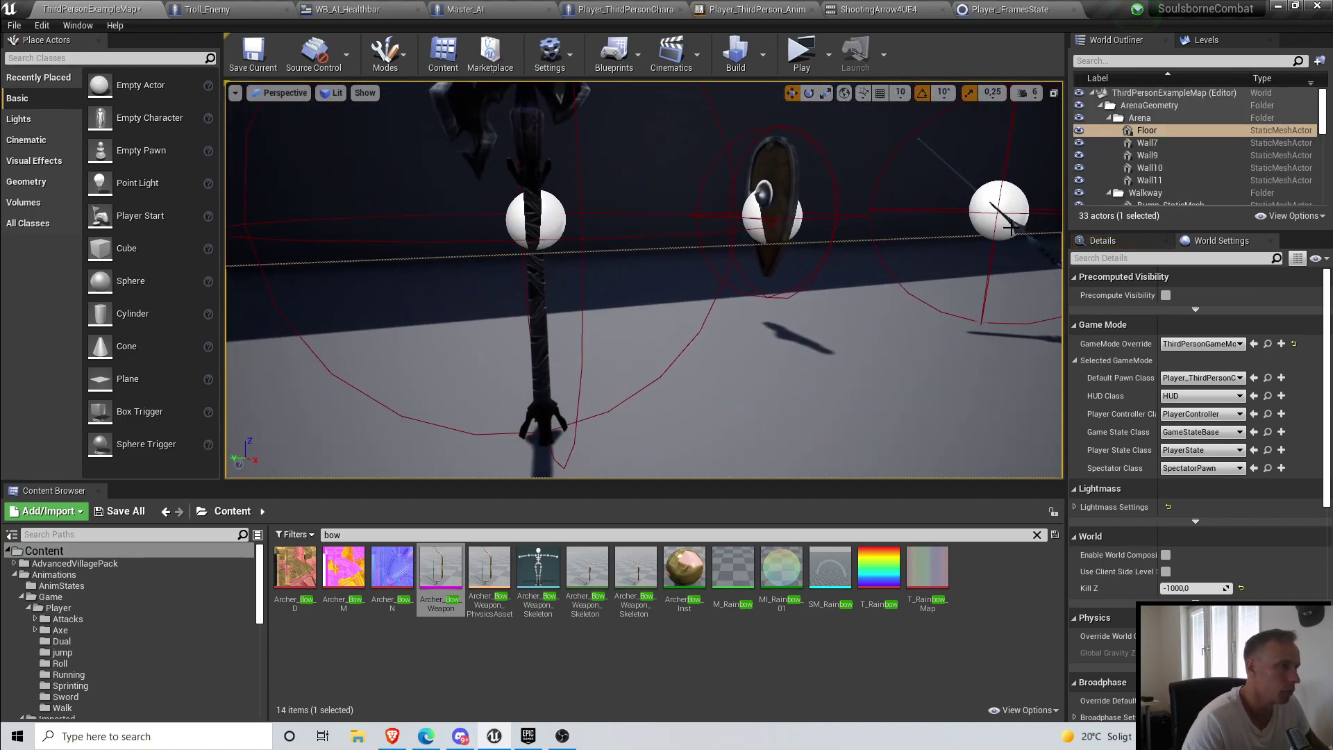
Step: Set the camera speed to 4 and move Archer_Bow_Weapon slightly along the X axis towards the axe
left_click(1027, 92)
left_click_drag(1080, 126, 1057, 126)
right_click_drag(899, 277, 941, 257)
right_click_drag(794, 229, 861, 303)
left_click(720, 203)
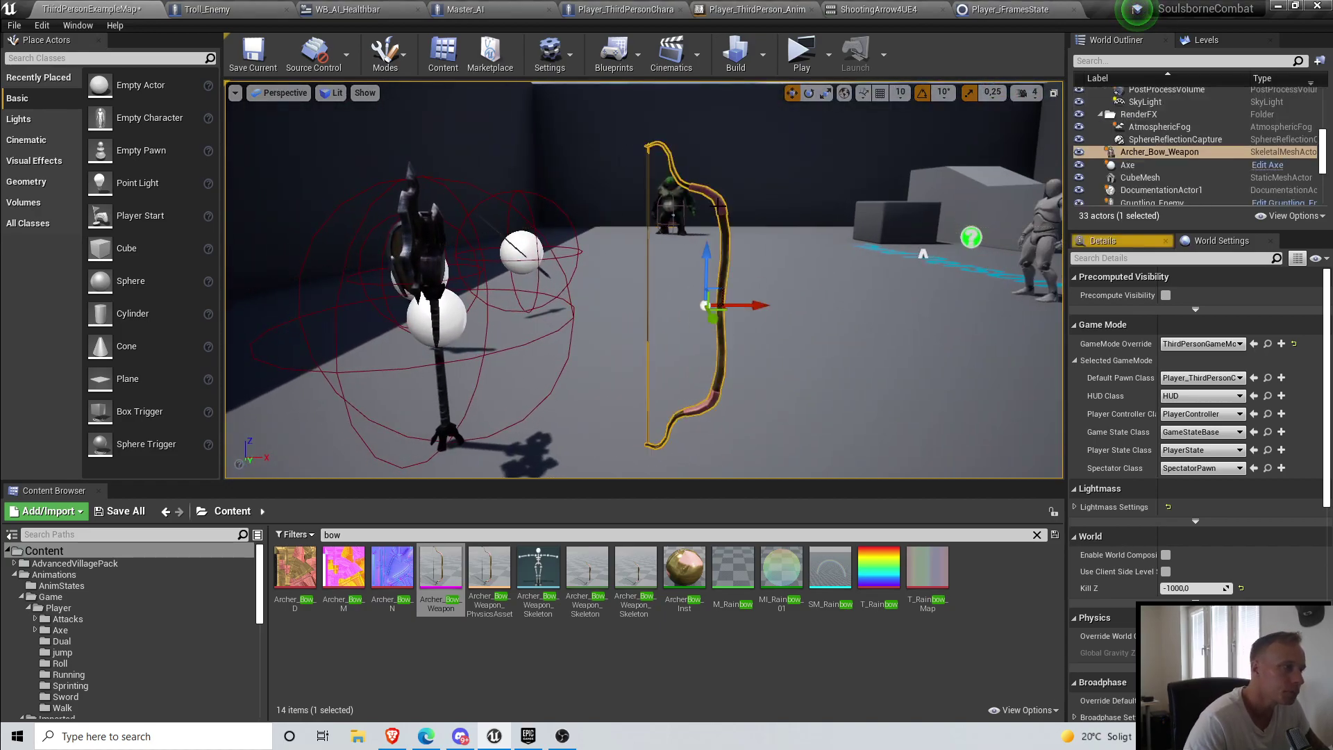
left_click_drag(758, 306, 744, 302)
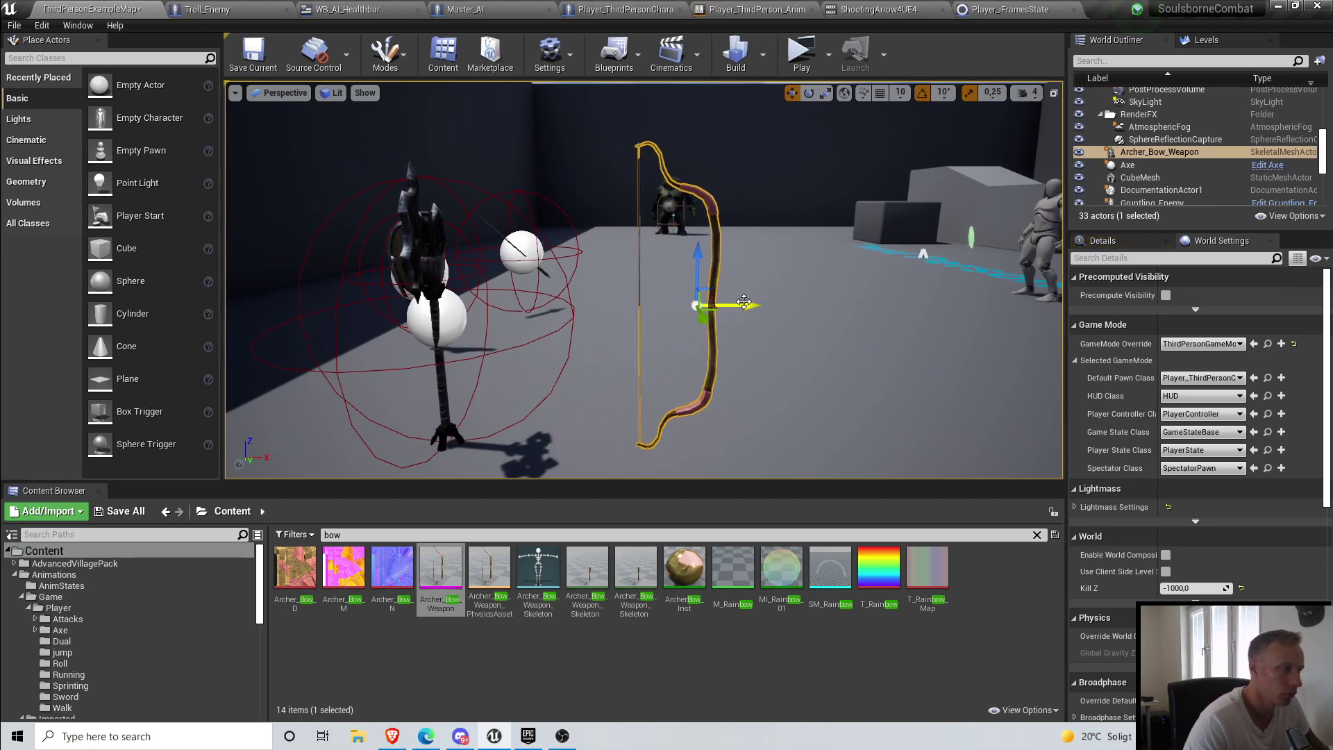
Step: Locate the source asset of the placed Archer_Bow_Weapon actor in the content folders
right_click(719, 264)
left_click(562, 358)
right_click_drag(743, 351, 652, 370)
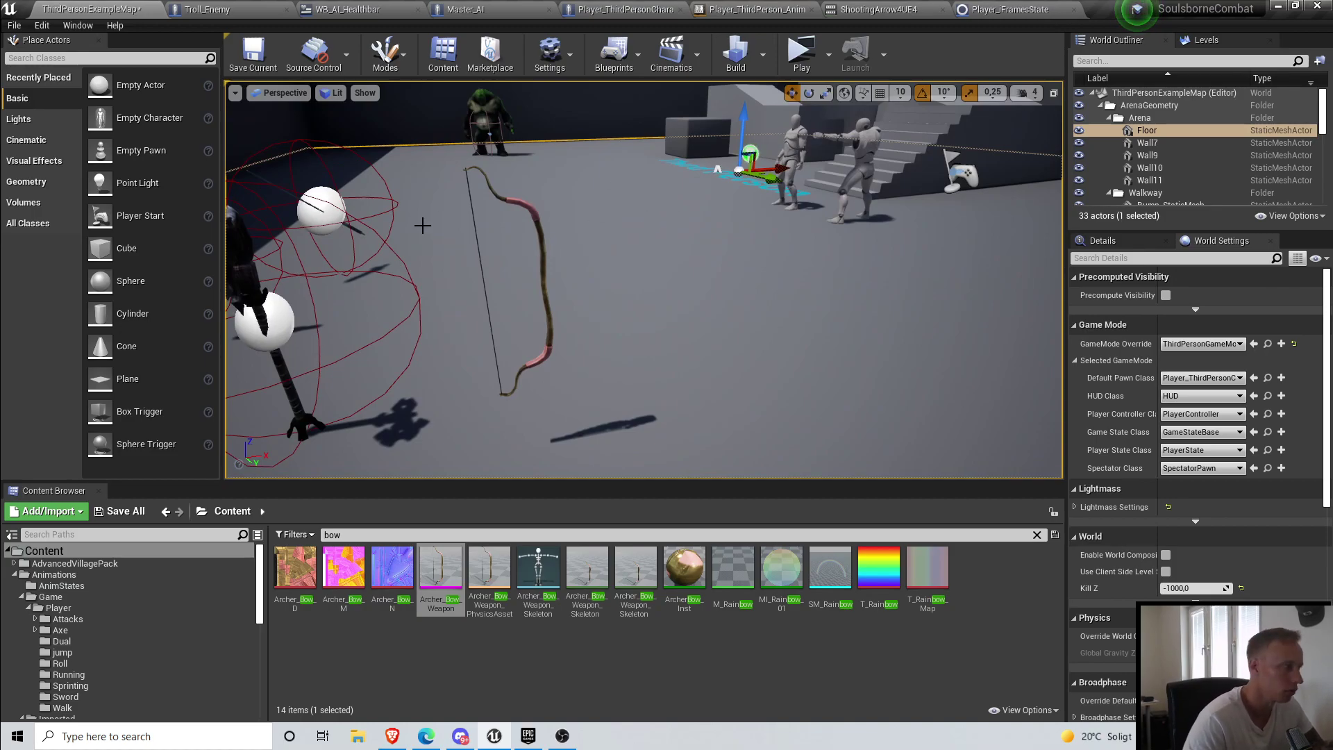
right_click_drag(622, 238, 599, 228)
left_click(662, 254)
right_click(661, 254)
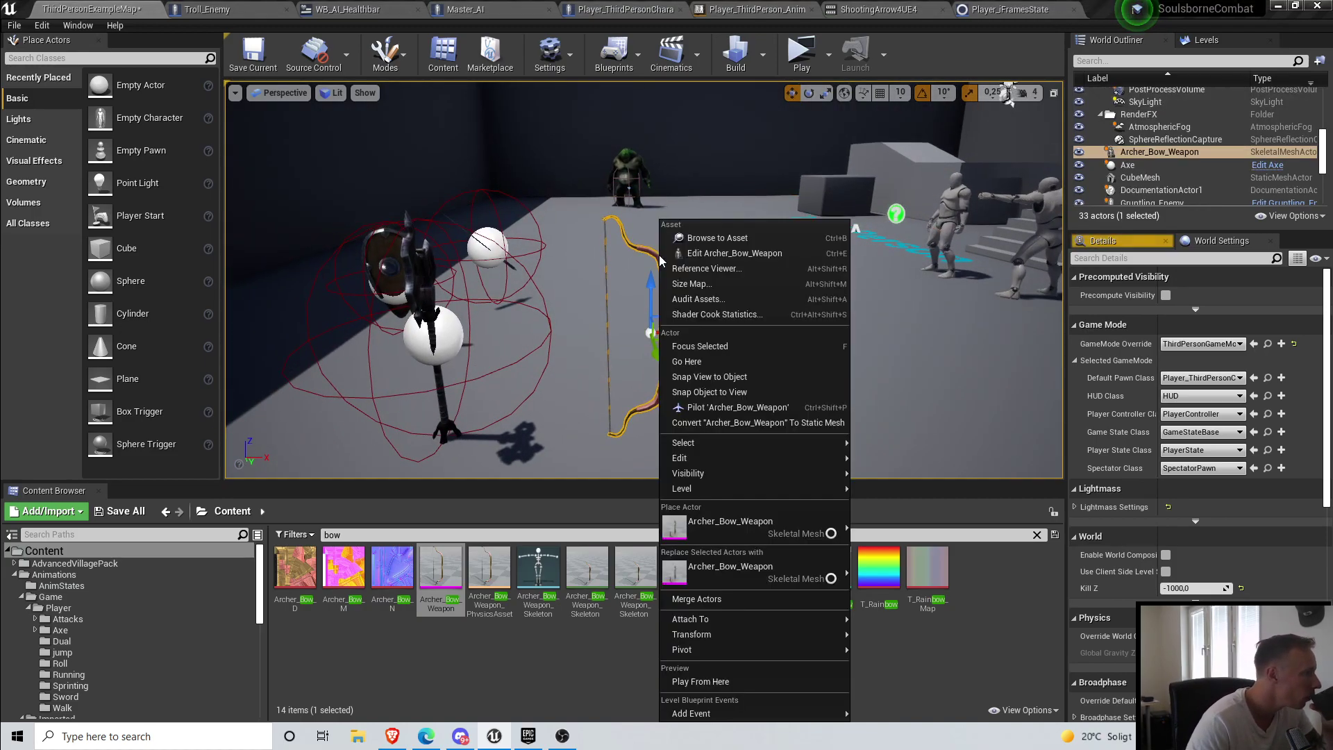
left_click(709, 242)
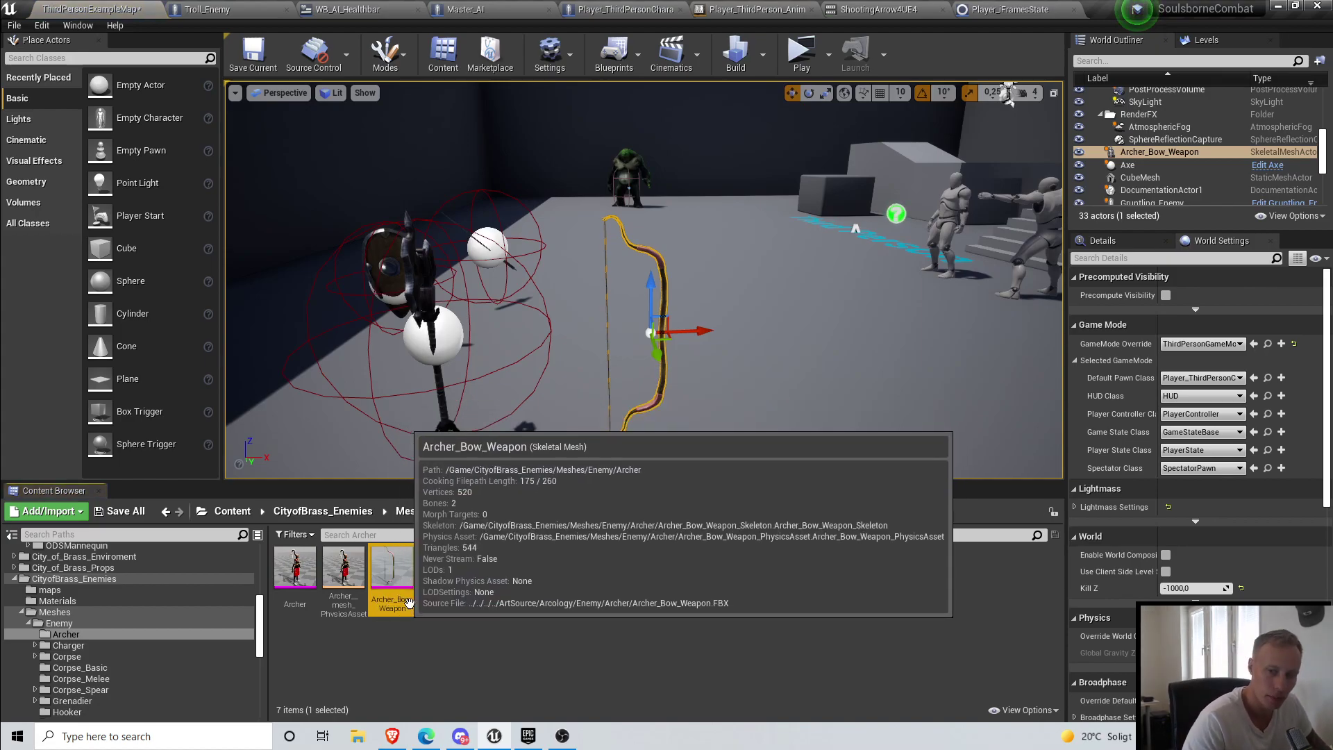
Step: Inspect the placed bow beside the axe pickup from several distances and angles
mouse_move(702, 345)
right_mouse_down()
mouse_move(646, 368)
mouse_move(700, 345)
right_mouse_up()
key("d")
key("a")
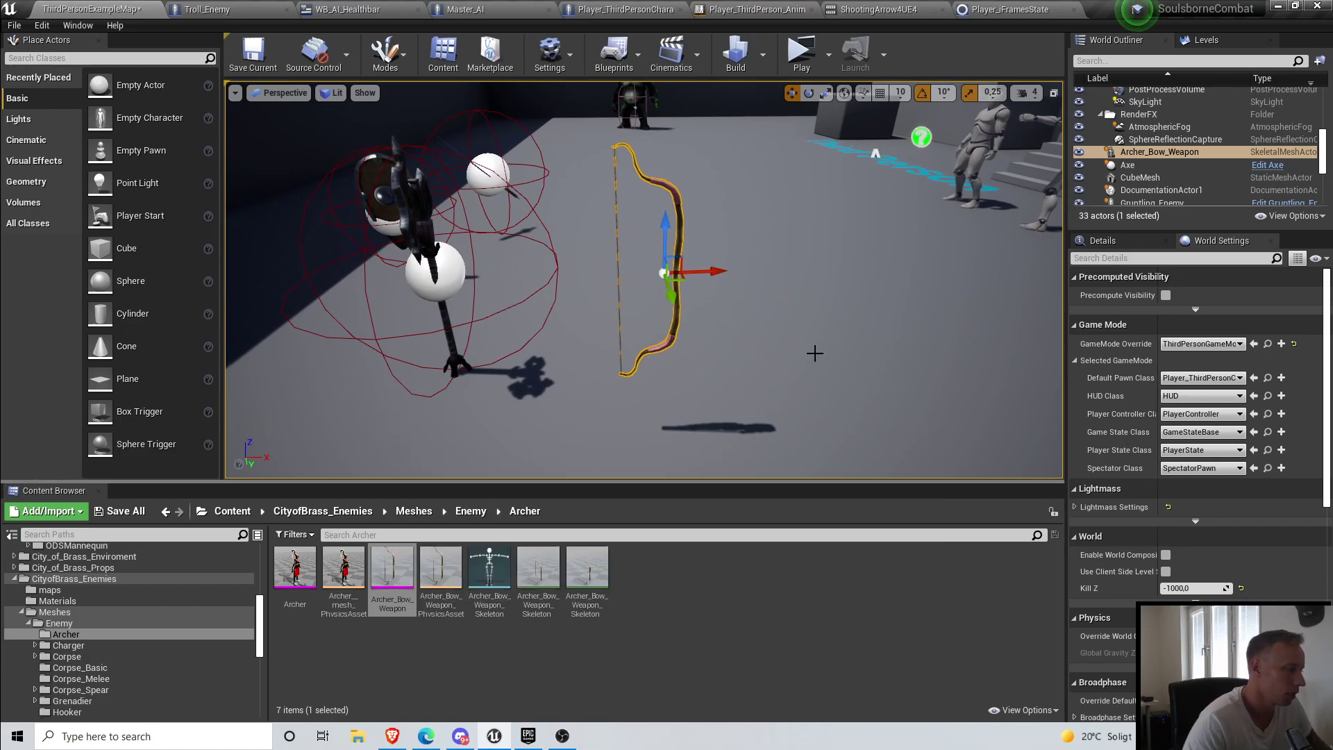
right_click_drag(702, 347, 646, 375)
key("d")
key("a")
key("a")
right_click_drag(910, 340, 958, 350)
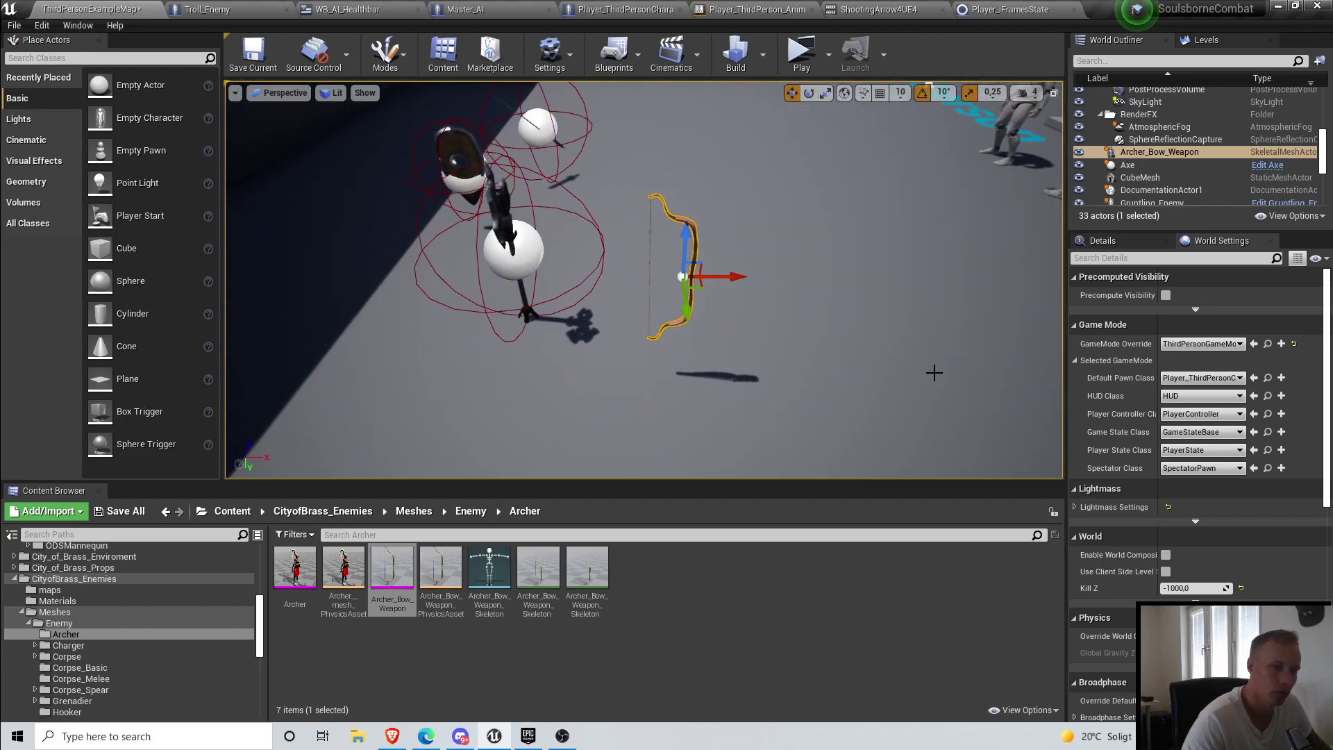
right_click_drag(890, 230, 924, 209)
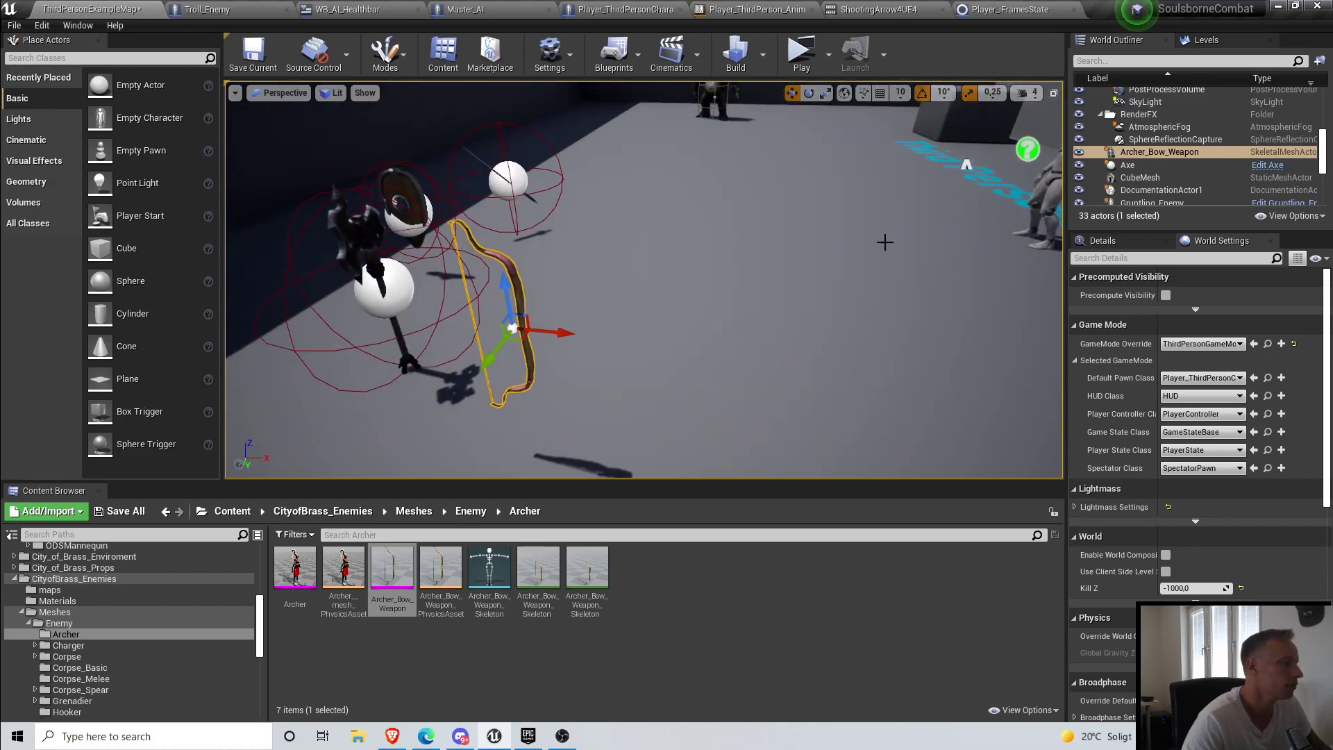
Step: Move Archer_Bow_Weapon across the floor past the axe pickup, close to the dark wall
right_click(393, 585)
left_click(697, 323)
right_click_drag(696, 323, 398, 283)
left_click(545, 280)
right_click_drag(545, 280, 769, 271)
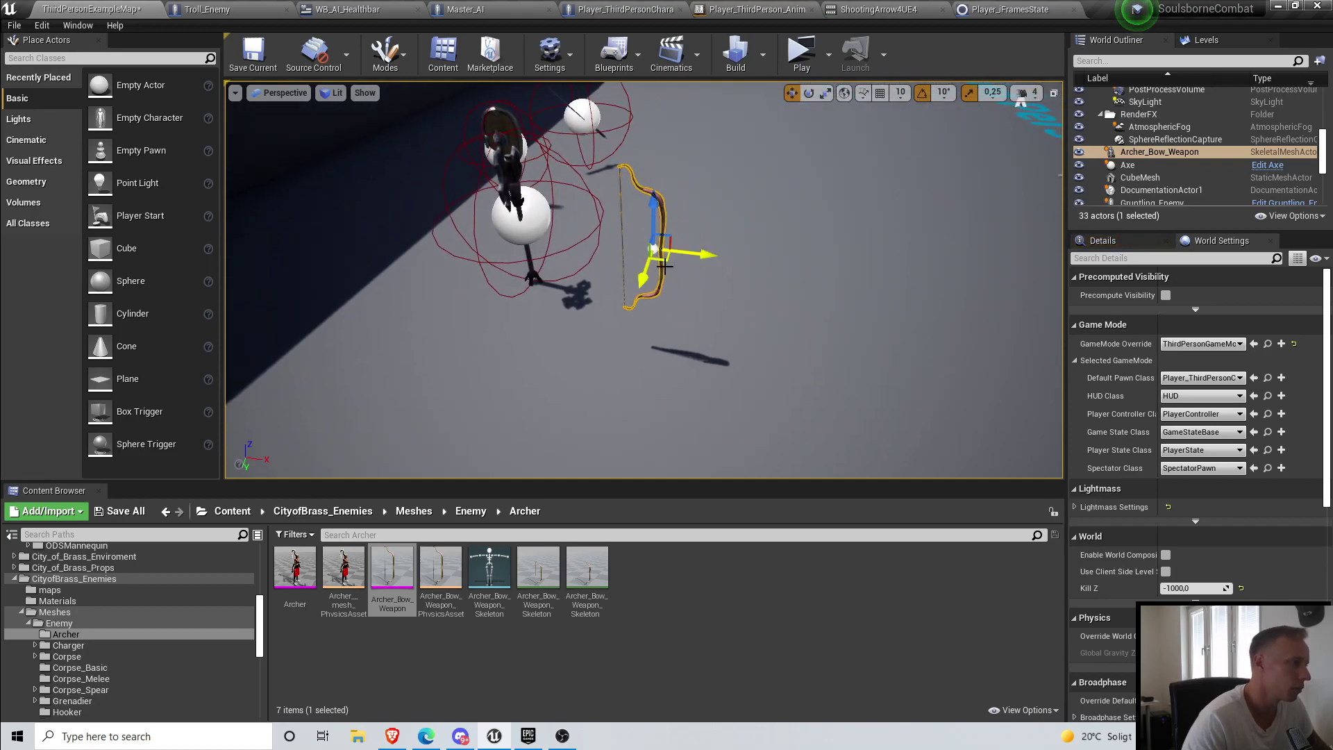
left_click_drag(666, 256, 444, 264)
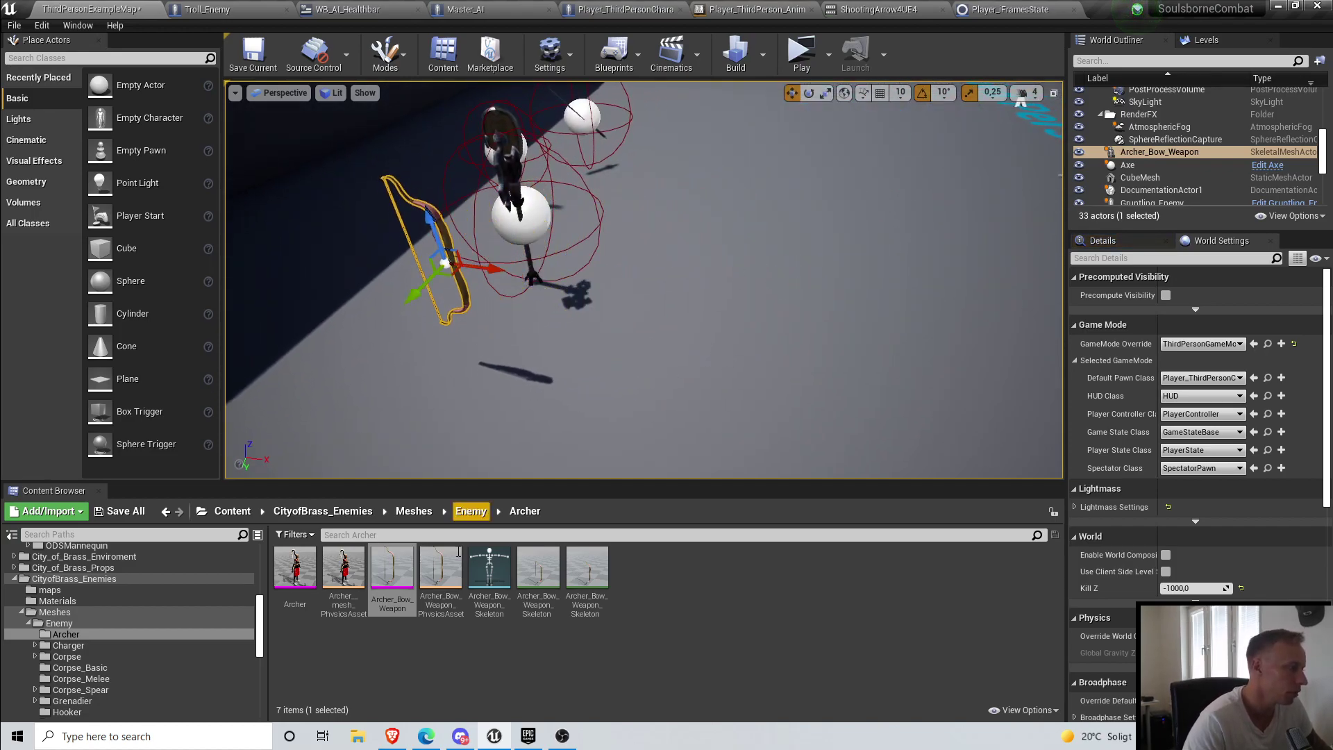
Step: Check the Archer_Bow_Weapon asset's available skeletal mesh actions, including the skeleton options
right_click(390, 571)
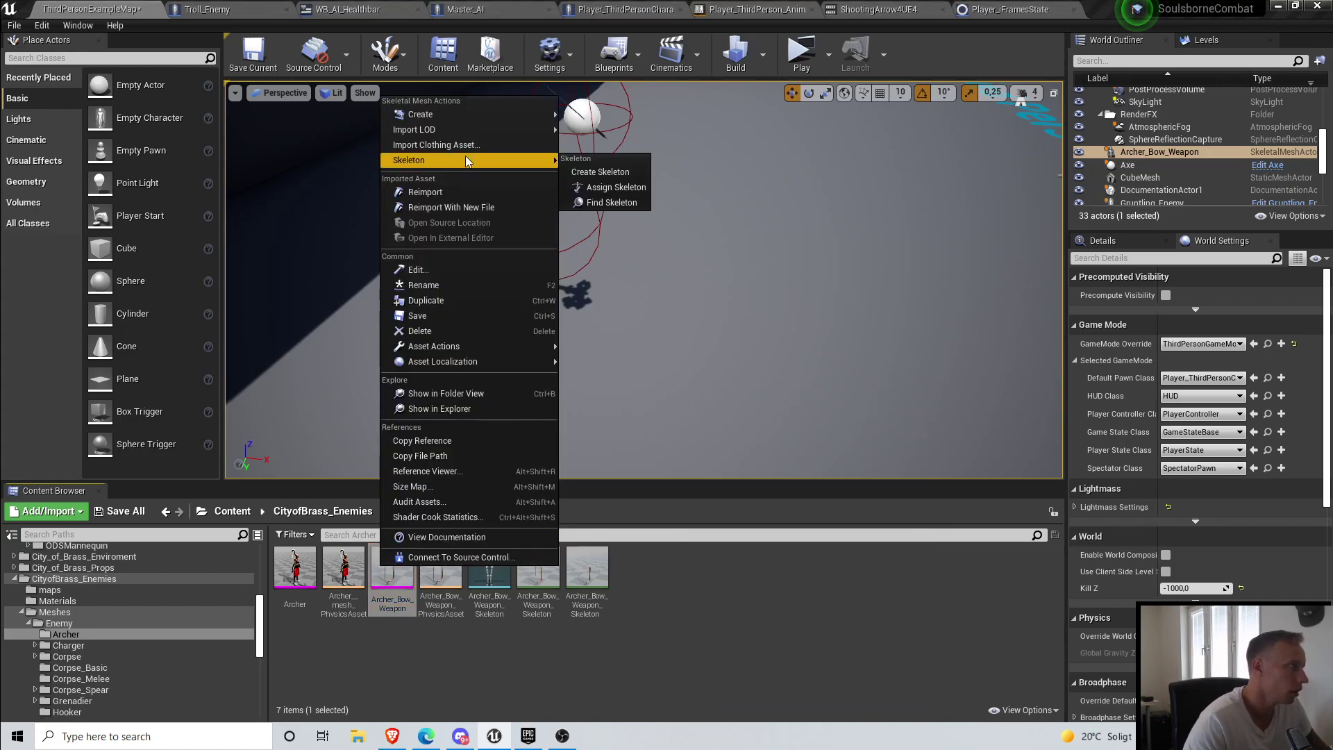
left_click(638, 606)
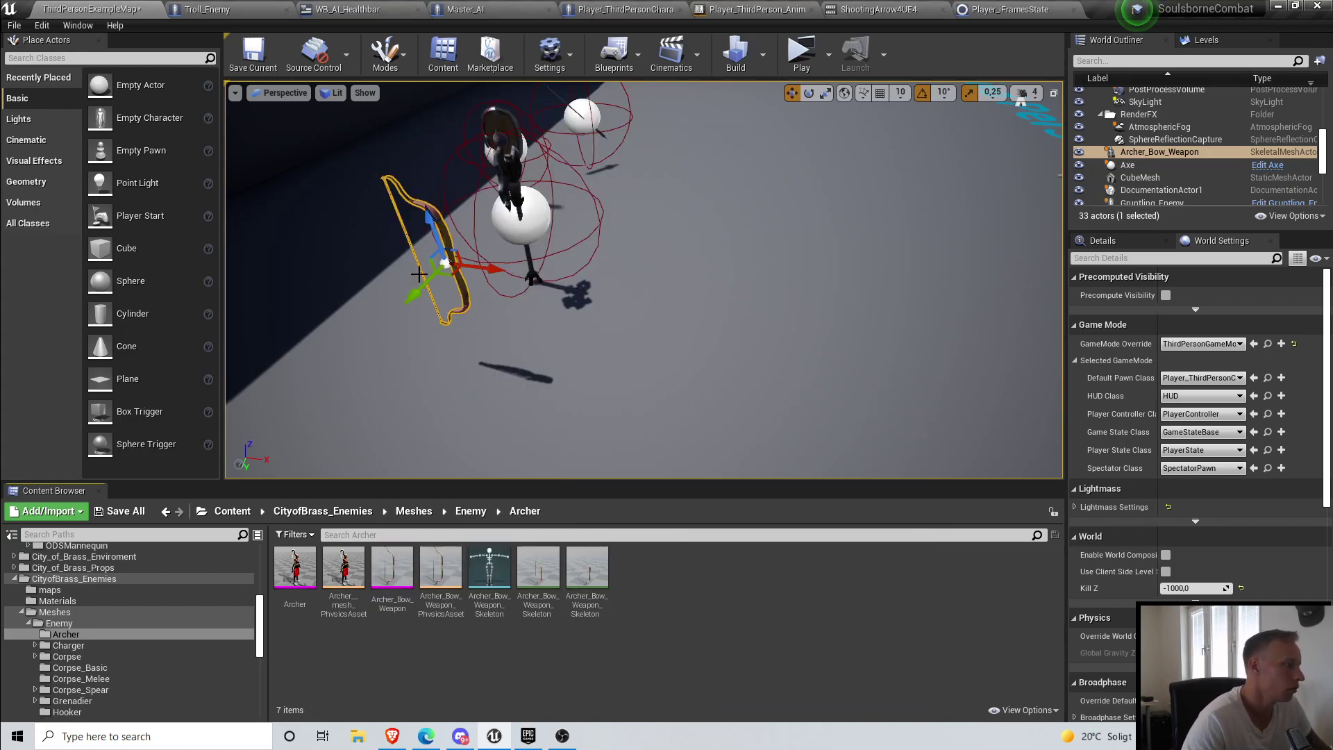
right_click(431, 215)
left_click(470, 221)
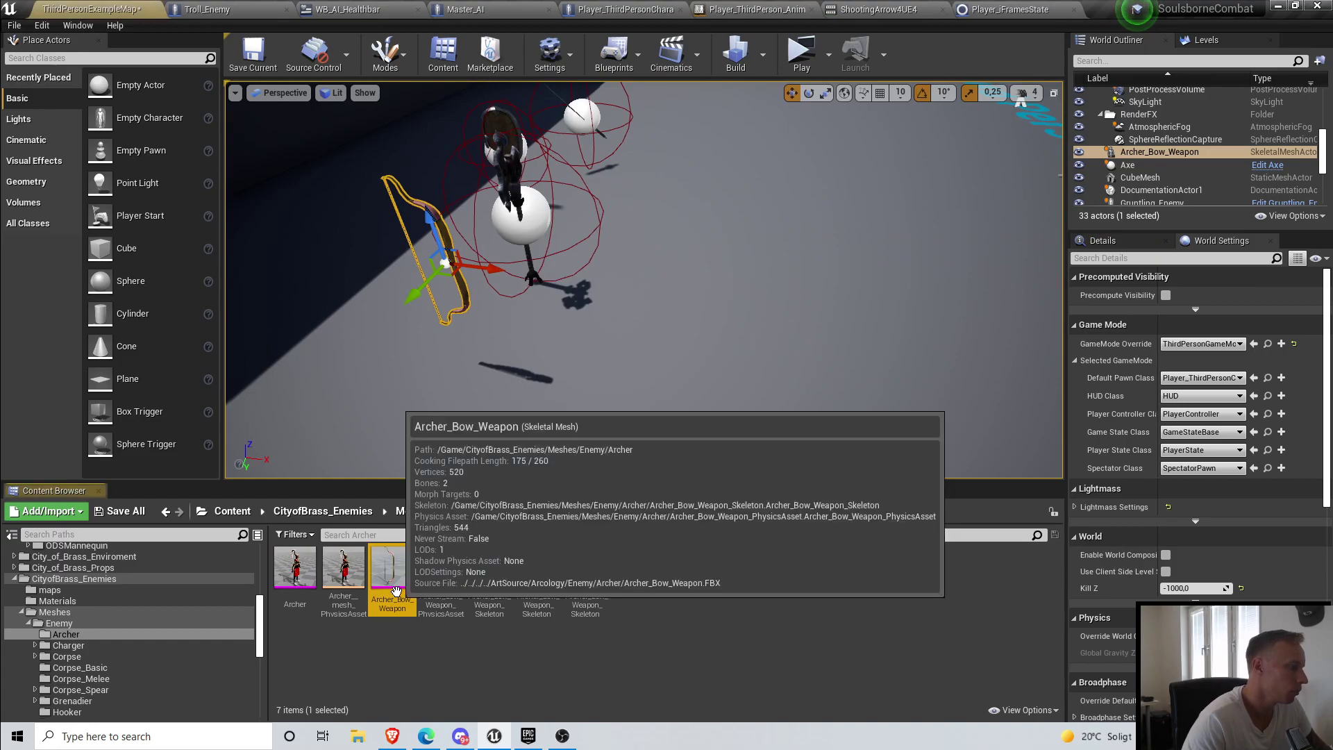
right_click(390, 570)
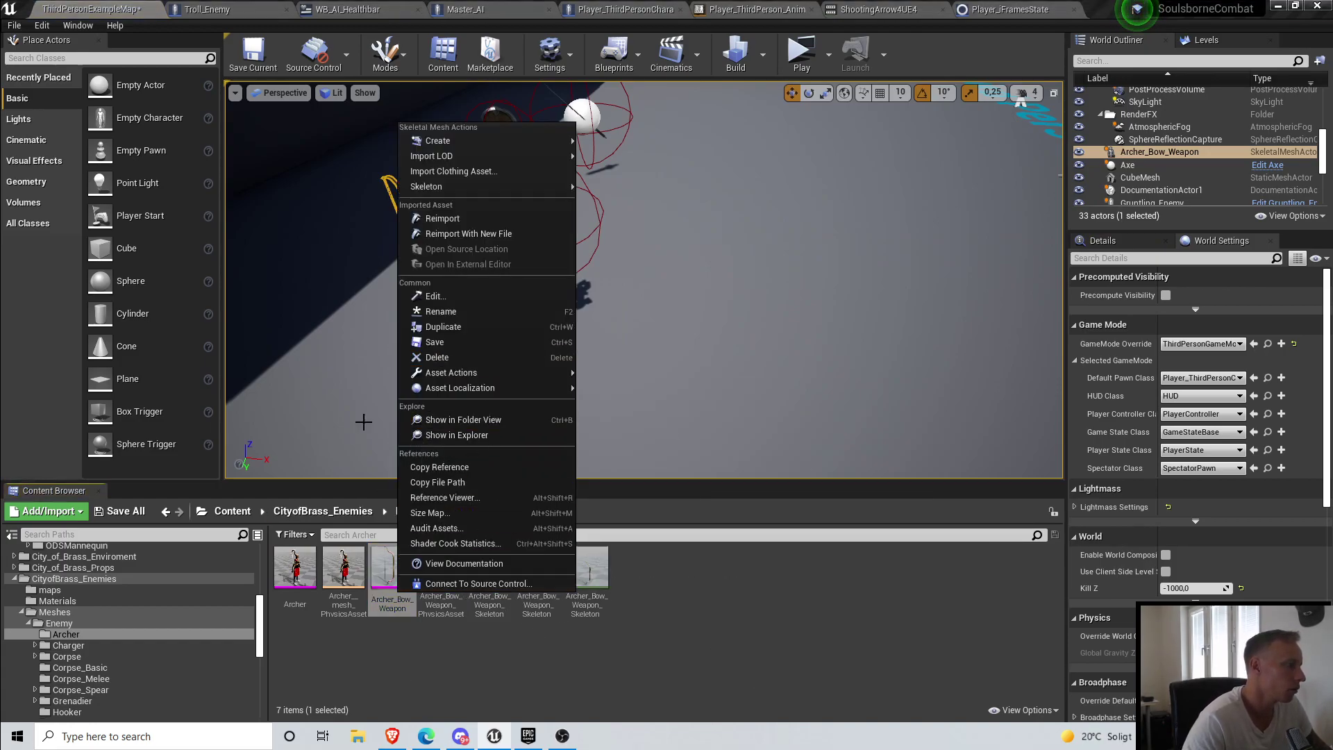
Step: Start converting the placed Archer_Bow_Weapon to a static mesh and add a new folder under Prefabs/Weapons
right_click_drag(644, 313, 604, 275)
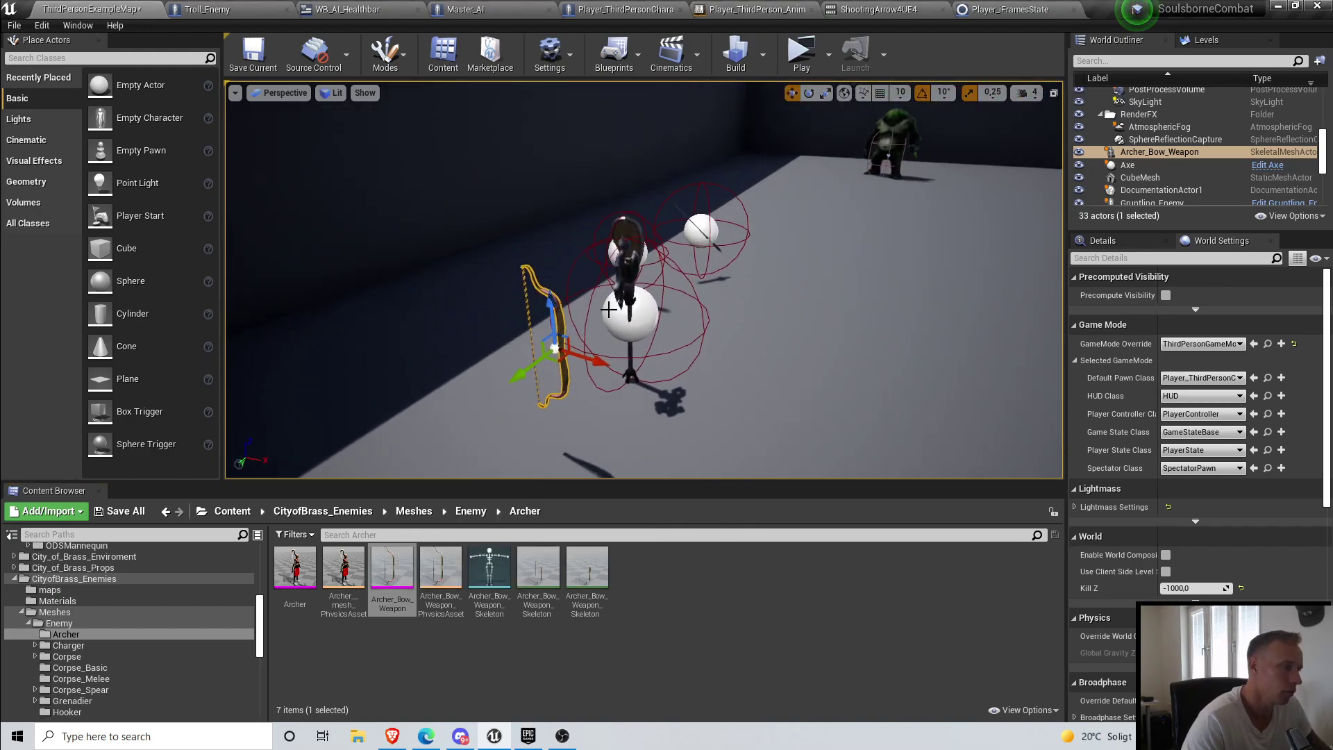
mouse_move(553, 335)
right_mouse_down()
mouse_move(512, 333)
mouse_move(526, 334)
right_mouse_up()
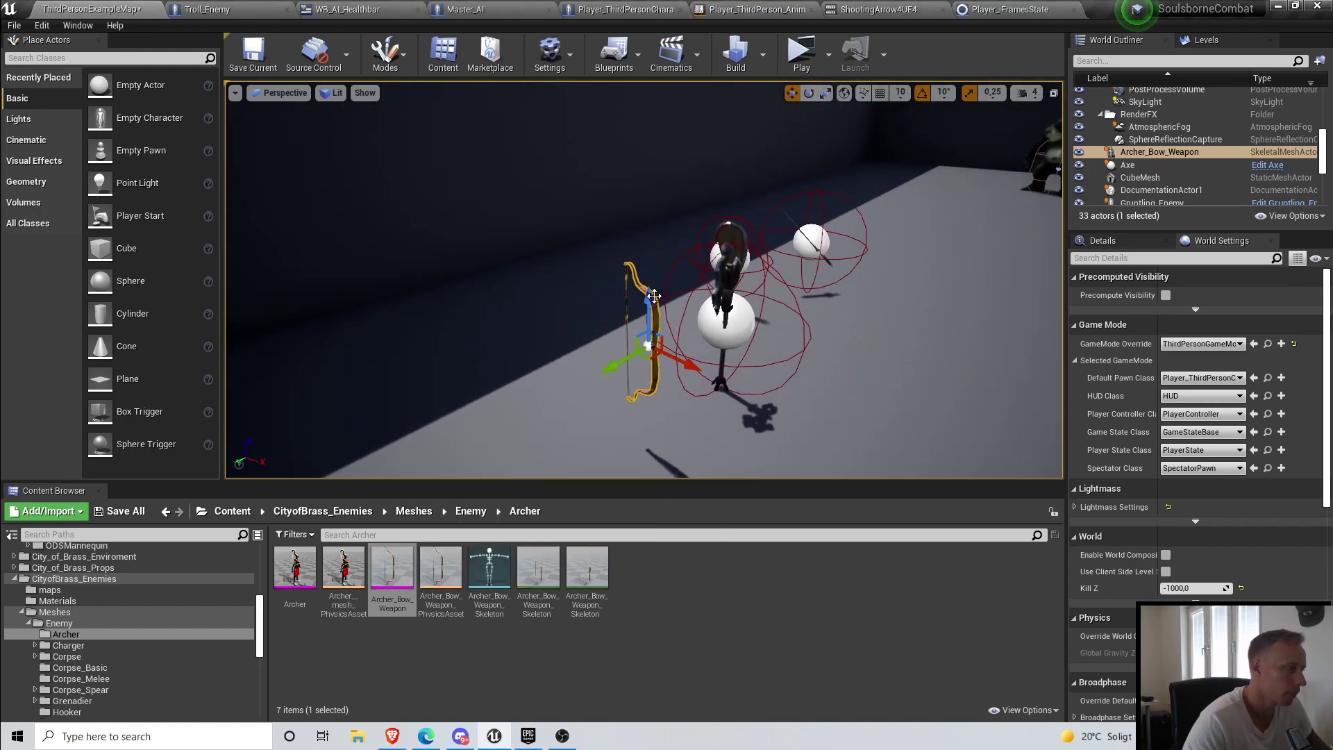
right_click(651, 299)
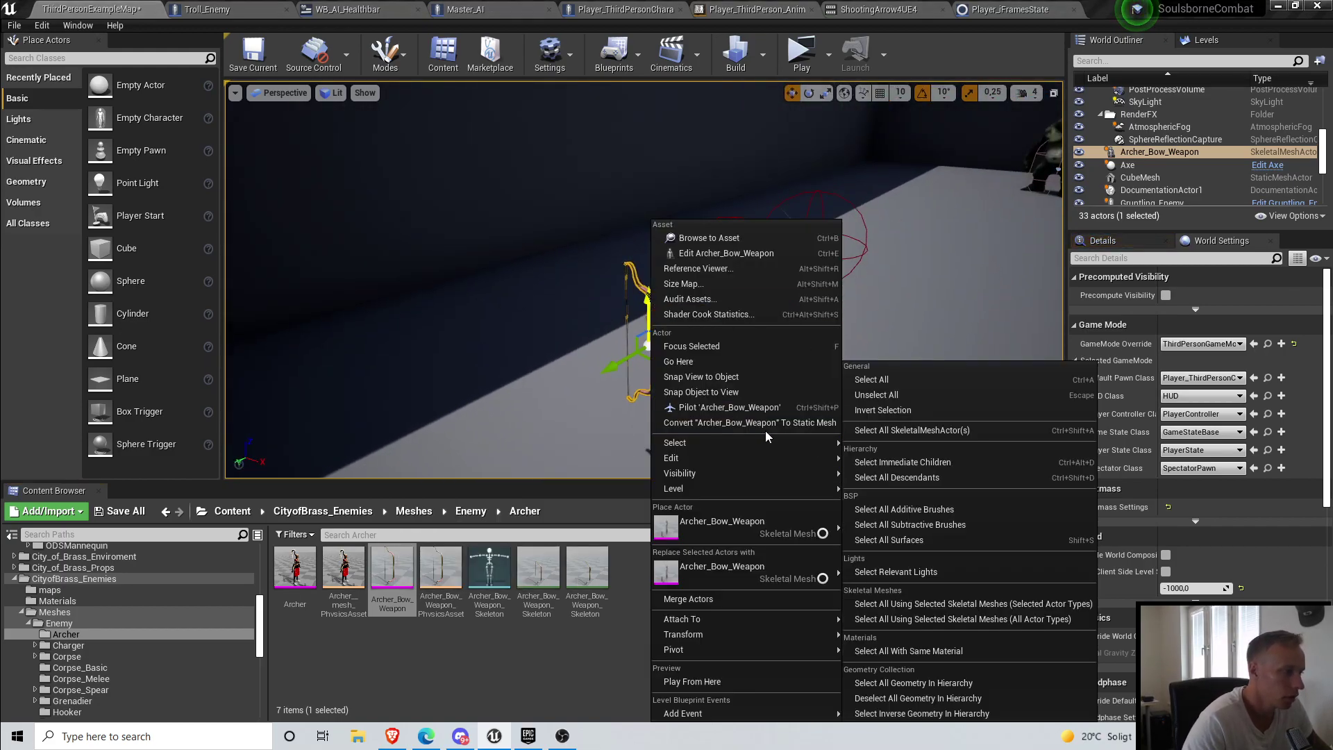
left_click(765, 425)
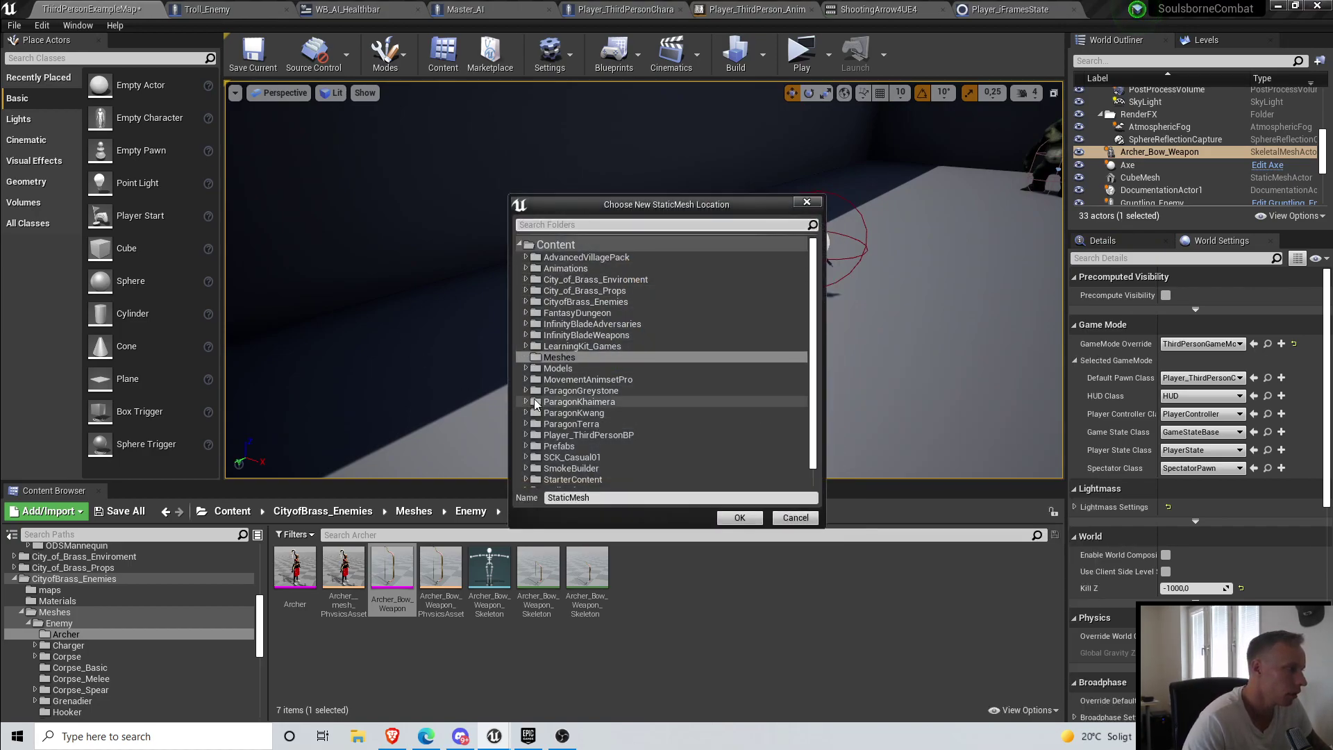
left_click(530, 448)
scroll(526, 450, "down", 2)
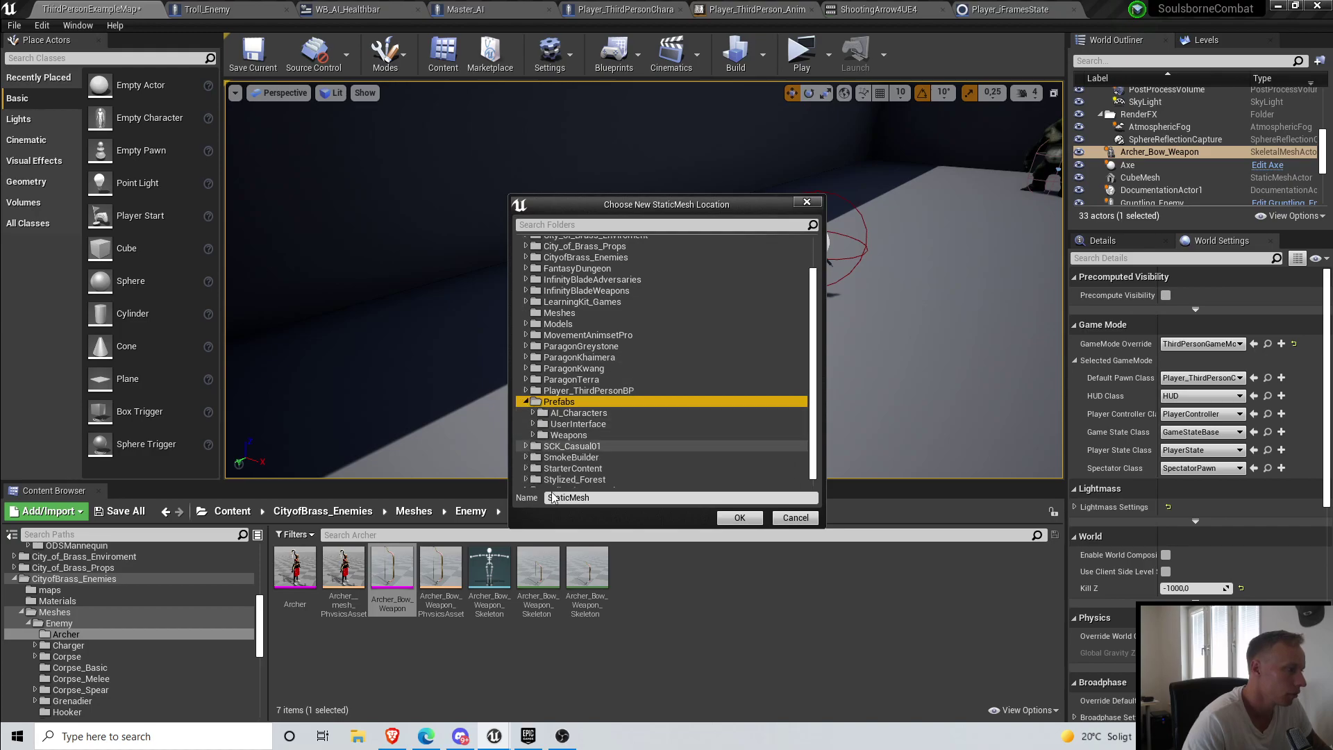
double_click(563, 435)
scroll(591, 438, "down", 1)
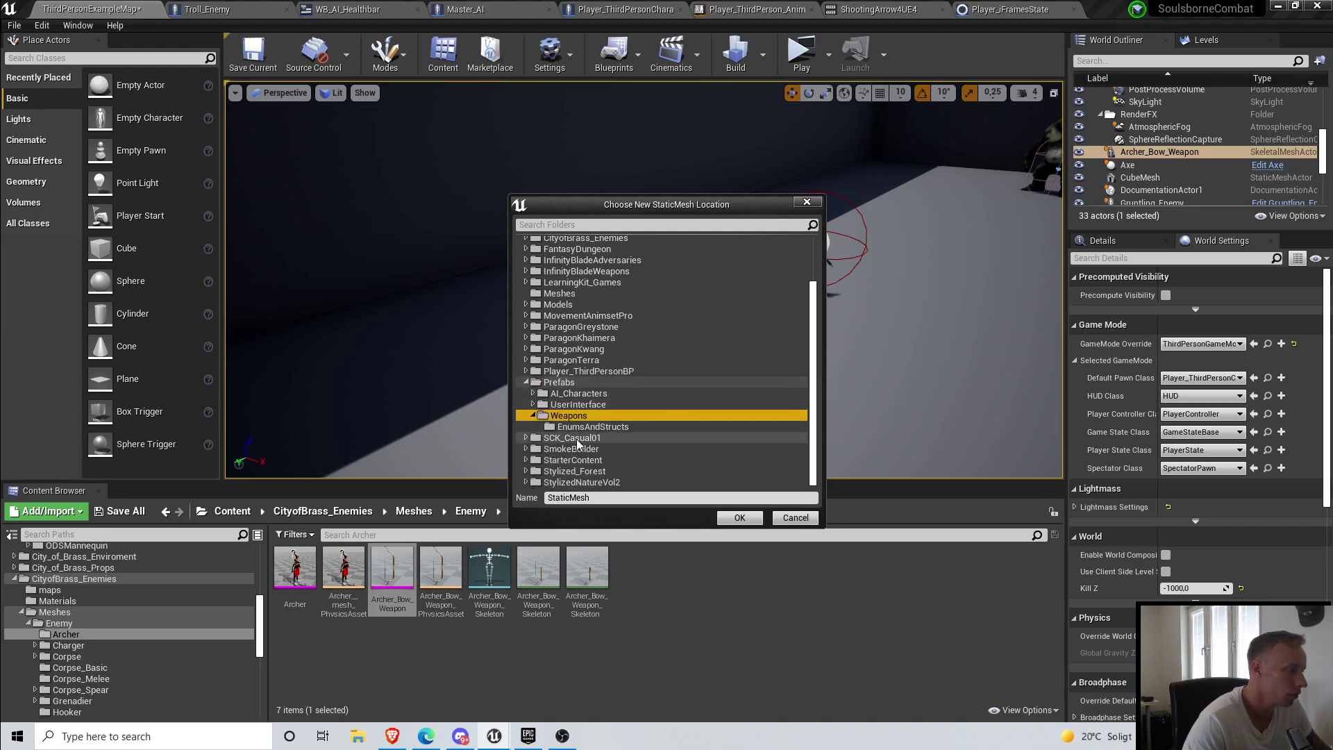
right_click(591, 416)
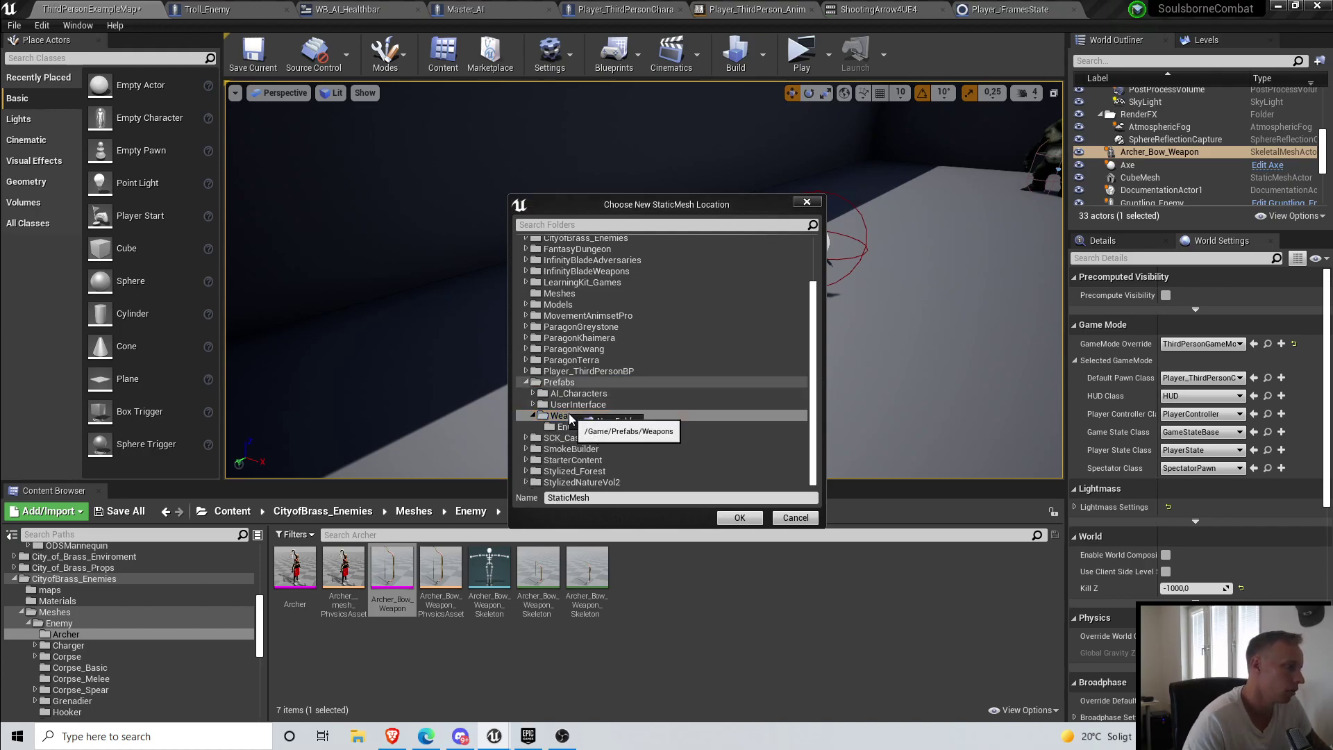
left_click(602, 424)
Step: Save the converted static mesh as SM_Bow in a new Bow folder under Models/Imported/Weapons
left_click(559, 305)
double_click(559, 305)
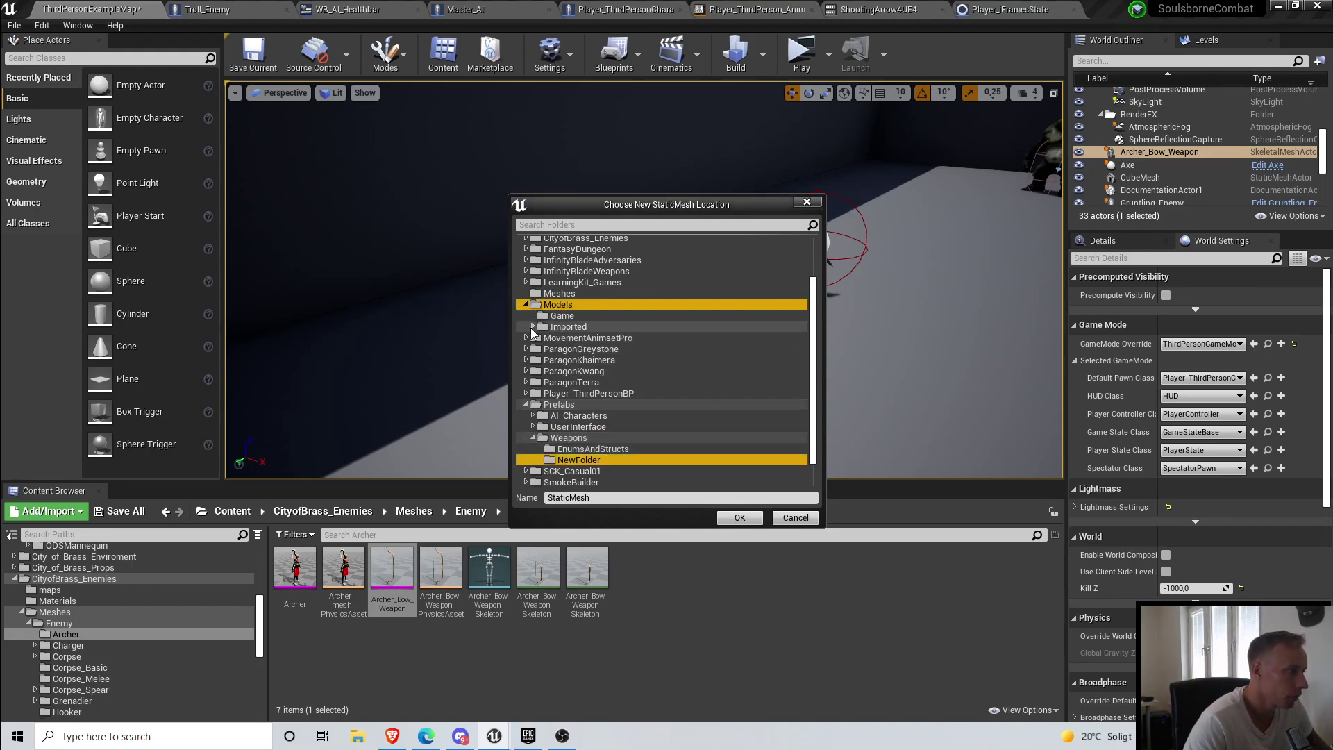
left_click(532, 327)
left_click(539, 349)
left_click(539, 349)
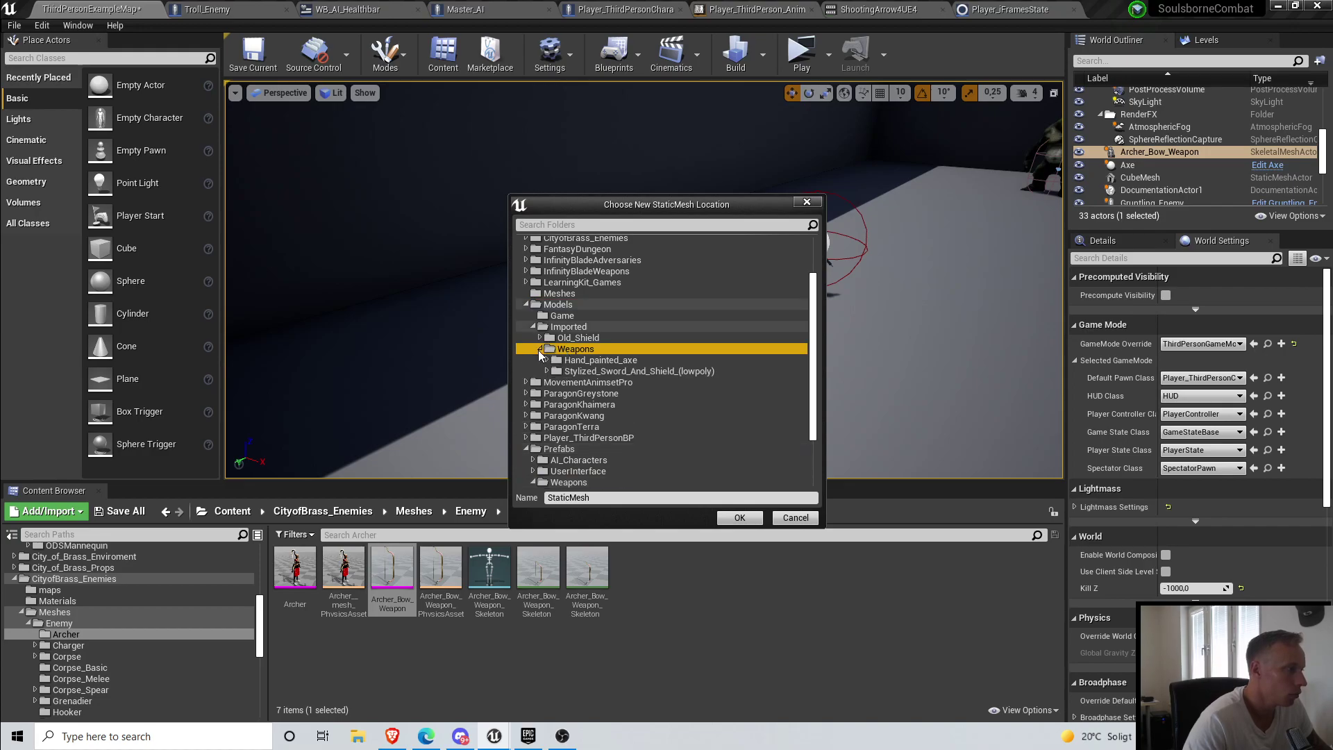
right_click(584, 352)
left_click(609, 358)
type("Bow")
key("Return")
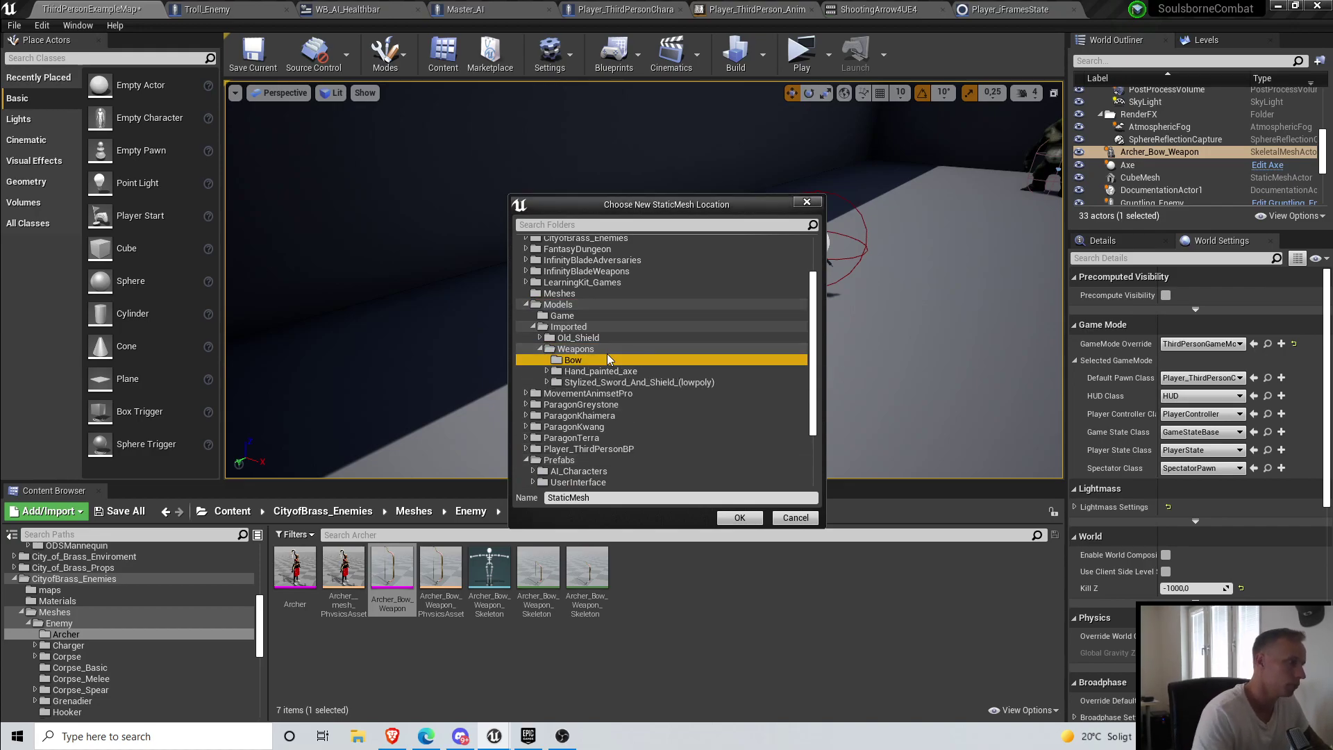
left_click(650, 502)
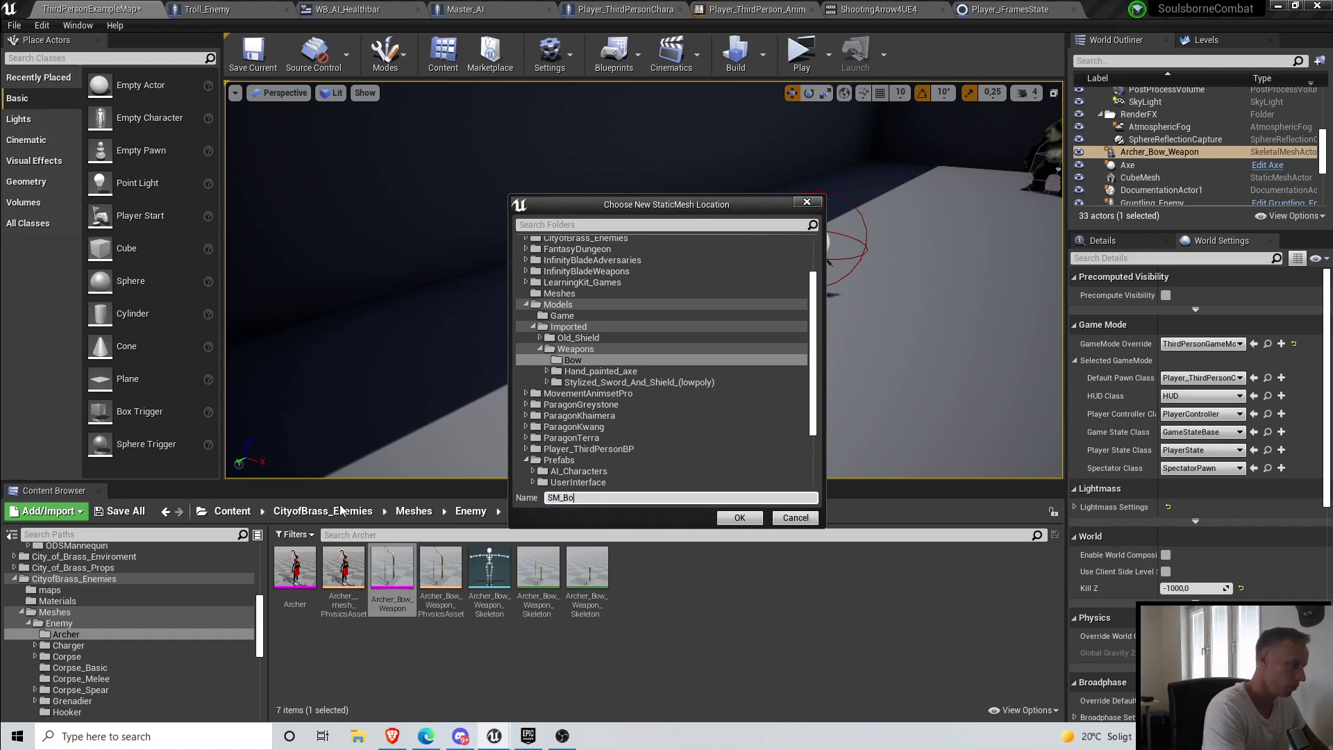
left_click(729, 518)
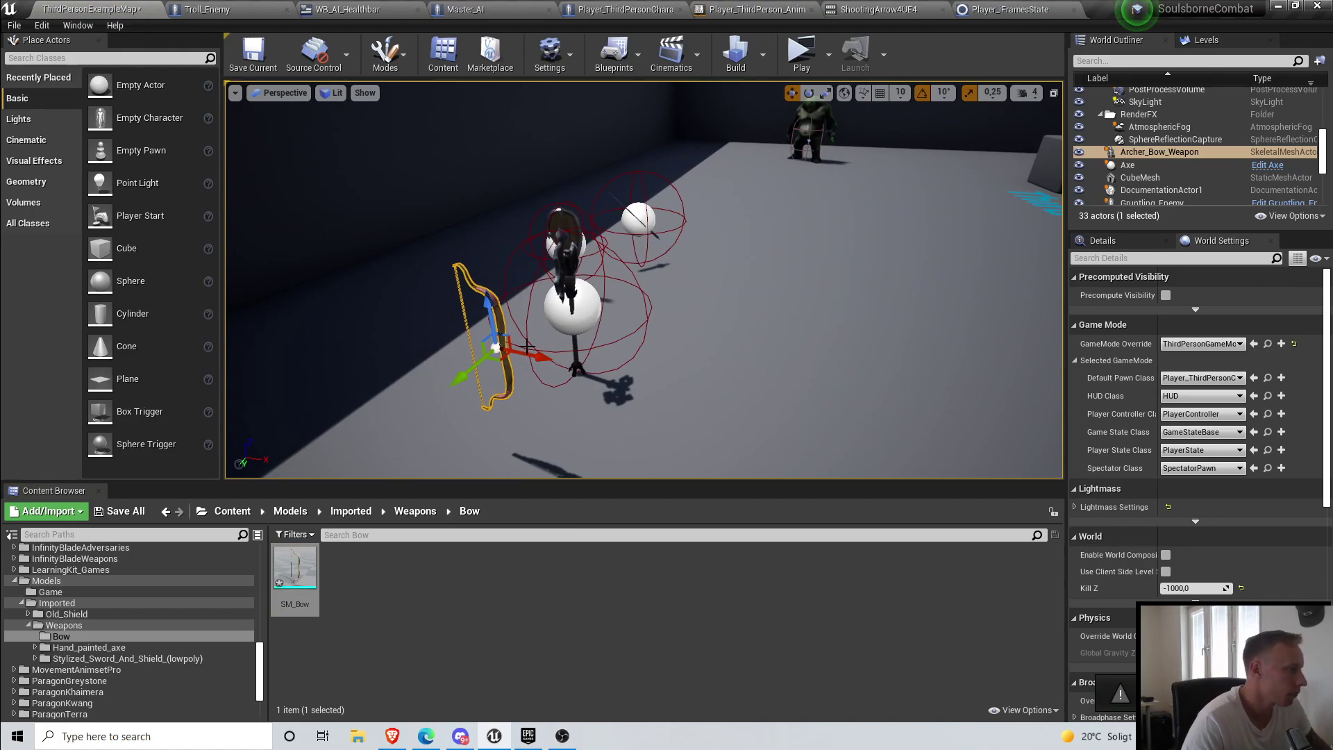
Step: Delete the skeletal Archer_Bow_Weapon actor from the level and place the SM_Bow static mesh near the axe pickup
key("Delete")
left_click_drag(294, 566, 671, 238)
left_click(818, 342)
right_click_drag(818, 342, 723, 323)
mouse_move(766, 263)
right_mouse_down()
mouse_move(840, 259)
mouse_move(766, 262)
right_mouse_up()
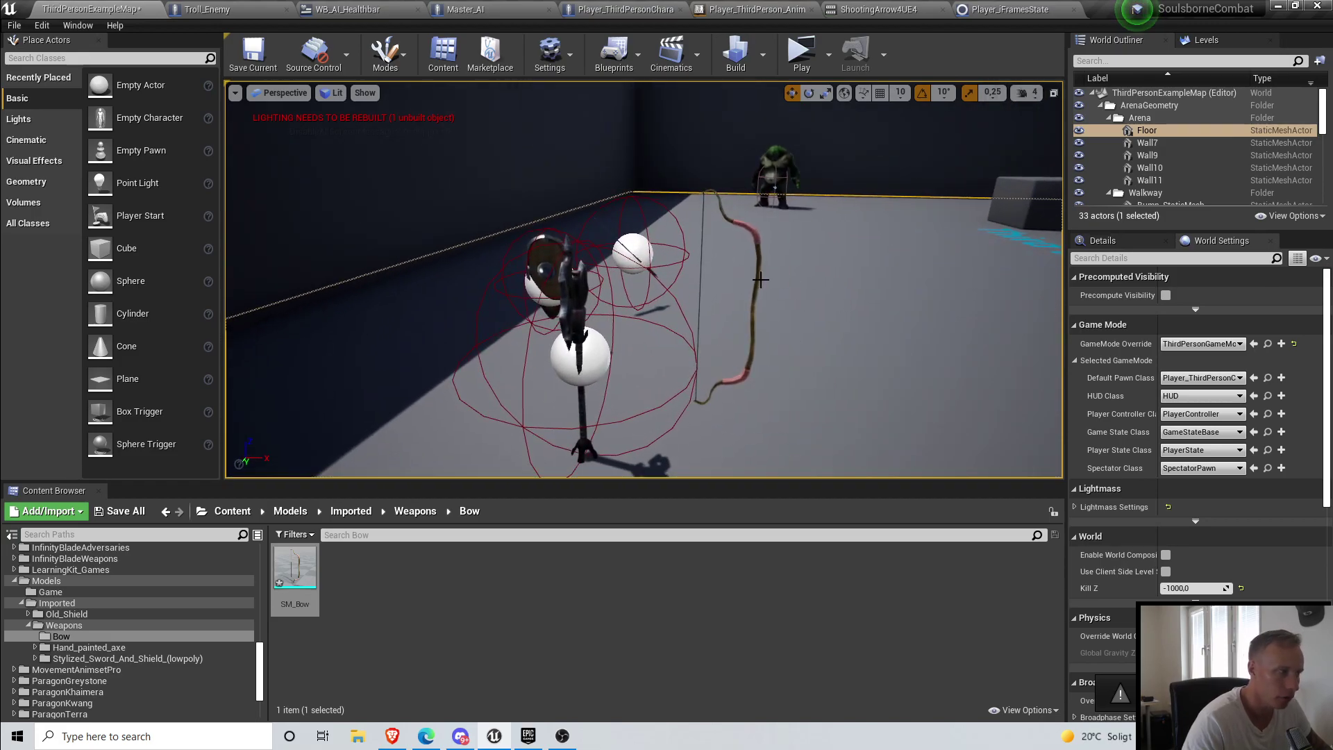
Step: Move SM_Bow across the floor to the wall side of the axe pickup, leaving space between the two weapons
left_click(755, 313)
right_click_drag(800, 325, 680, 328)
left_click_drag(647, 328, 465, 388)
right_click_drag(636, 352, 486, 306)
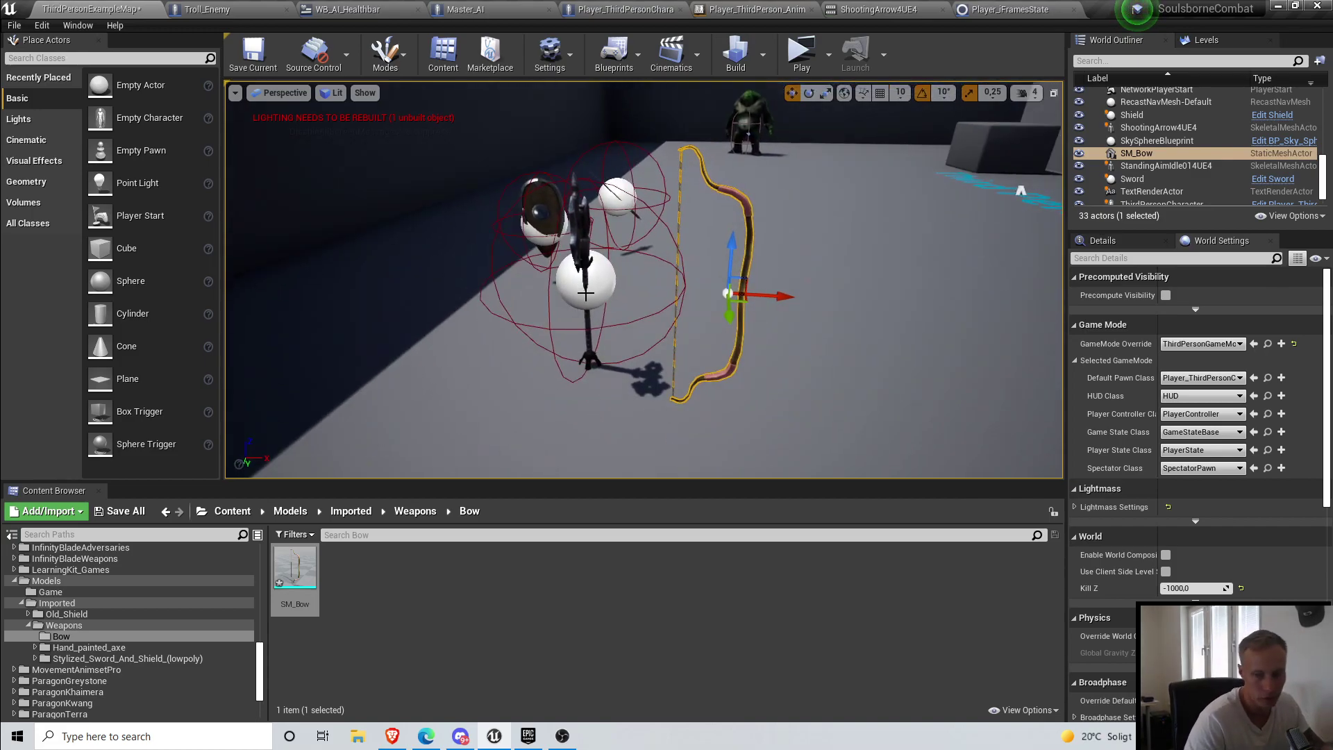
left_click_drag(782, 297, 510, 298)
right_click_drag(612, 308, 479, 271)
right_click_drag(706, 305, 735, 299)
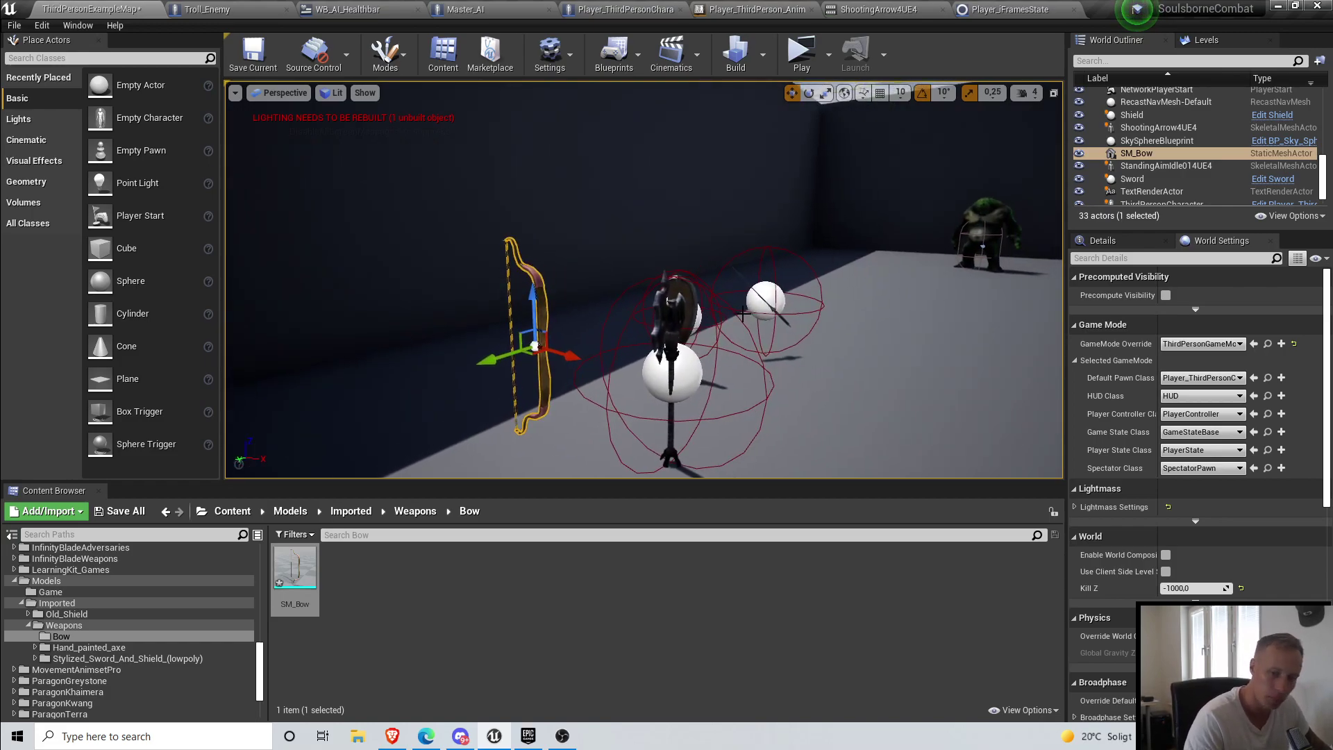
right_click_drag(588, 275, 657, 302)
left_click_drag(493, 278, 822, 326, "alt")
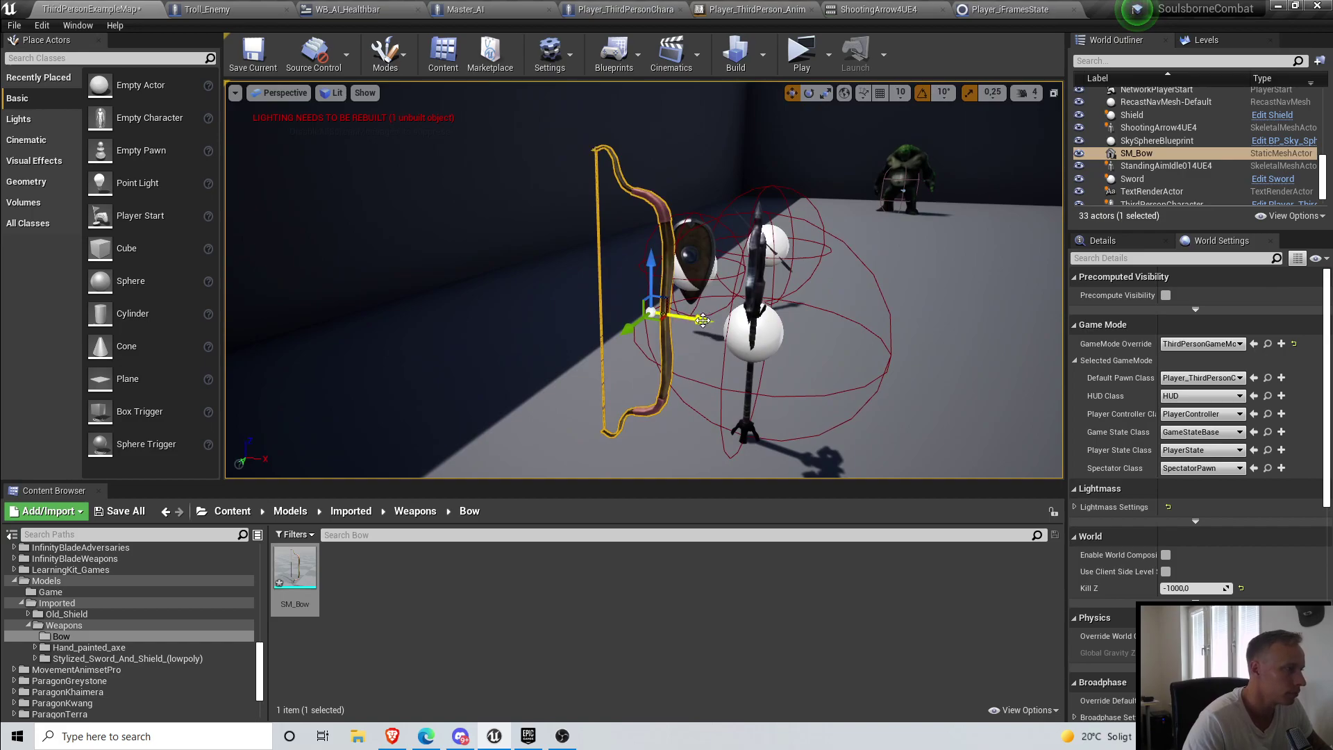
left_click_drag(704, 320, 587, 353)
right_click_drag(606, 361, 593, 360)
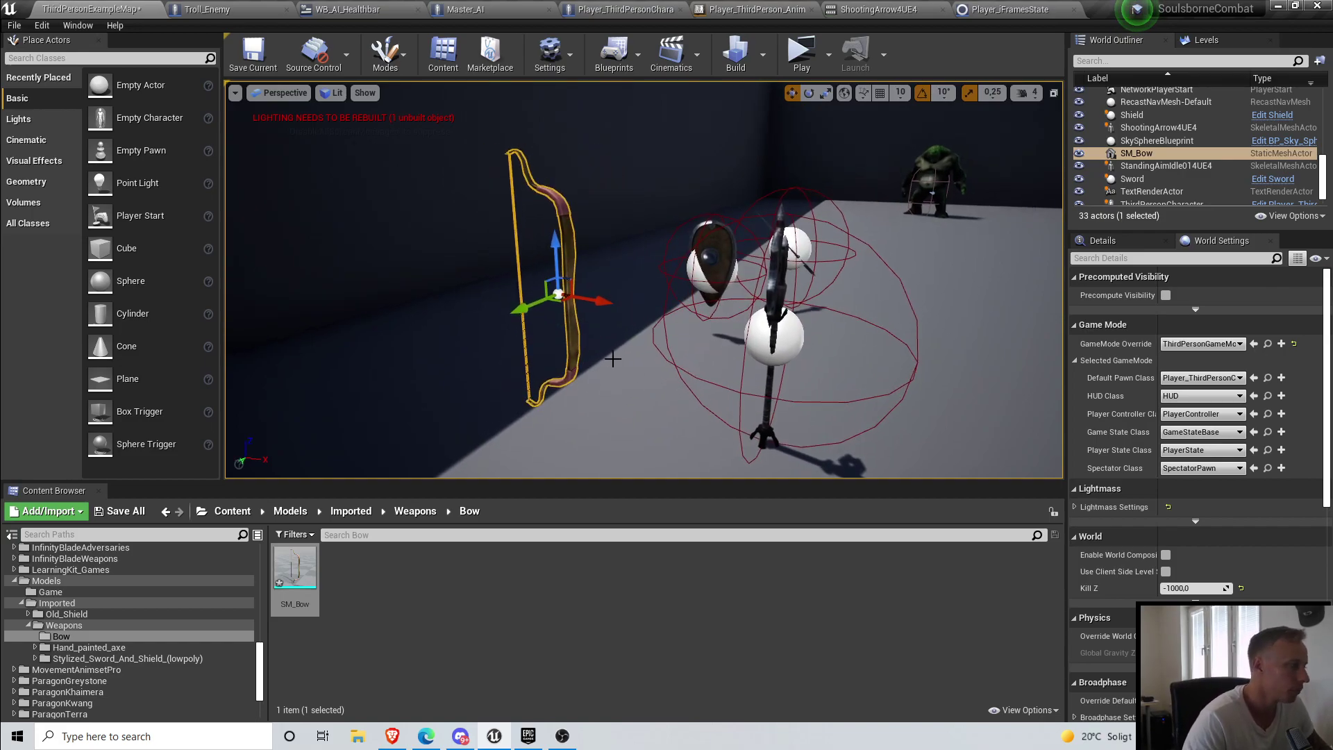
Step: Select the Axe pickup in the level and locate its blueprint in the Prefabs/Weapons folder
left_click(775, 279)
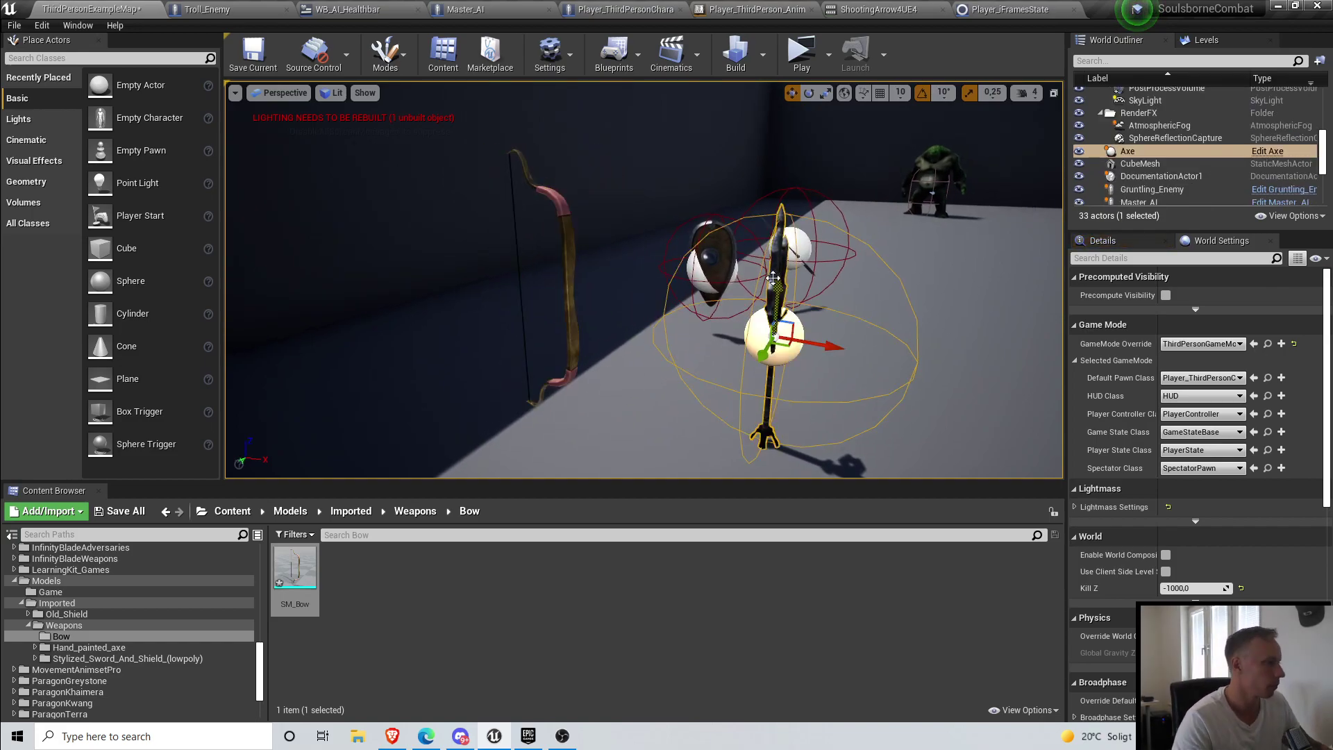
right_click(772, 326)
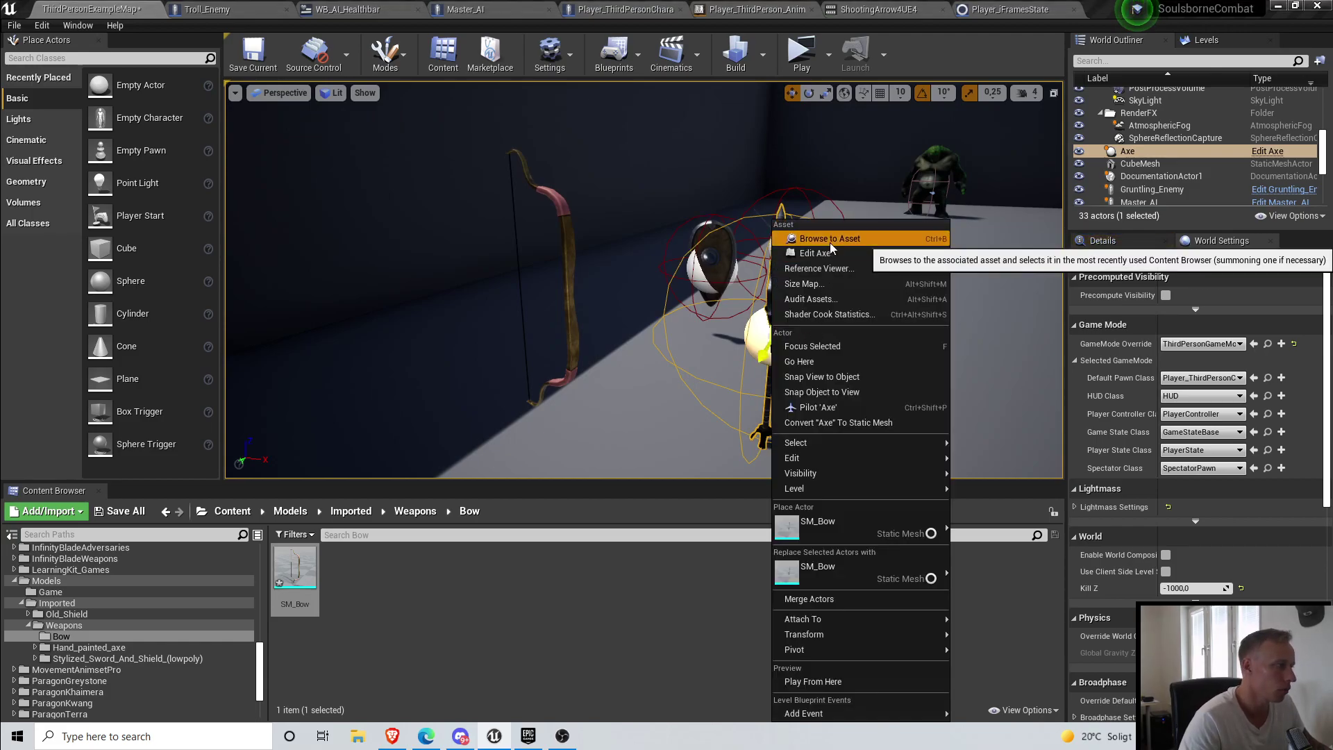
left_click(831, 243)
mouse_move(528, 389)
right_mouse_down()
mouse_move(496, 390)
mouse_move(535, 392)
right_mouse_up()
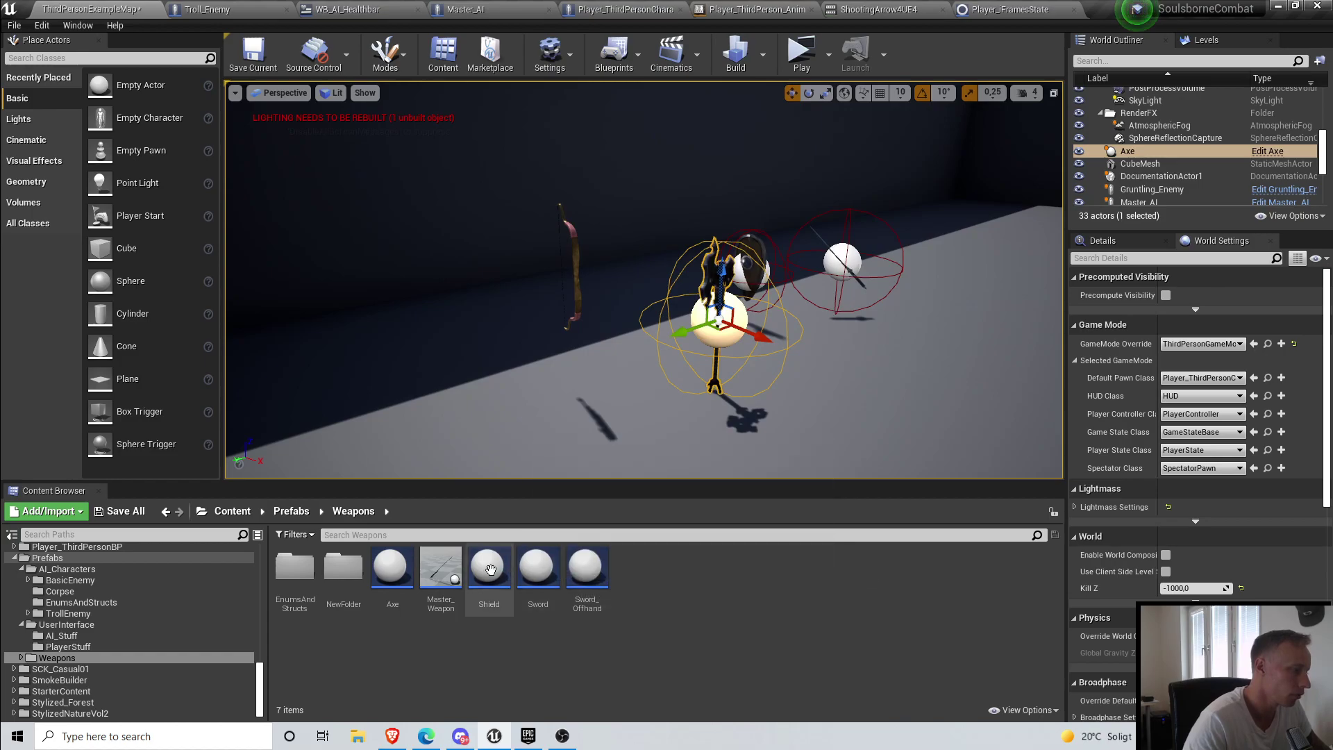
Step: Create a child Blueprint of Master_Weapon in the Weapons folder and name it Weapon_Bow
right_click(441, 570)
left_click(514, 215)
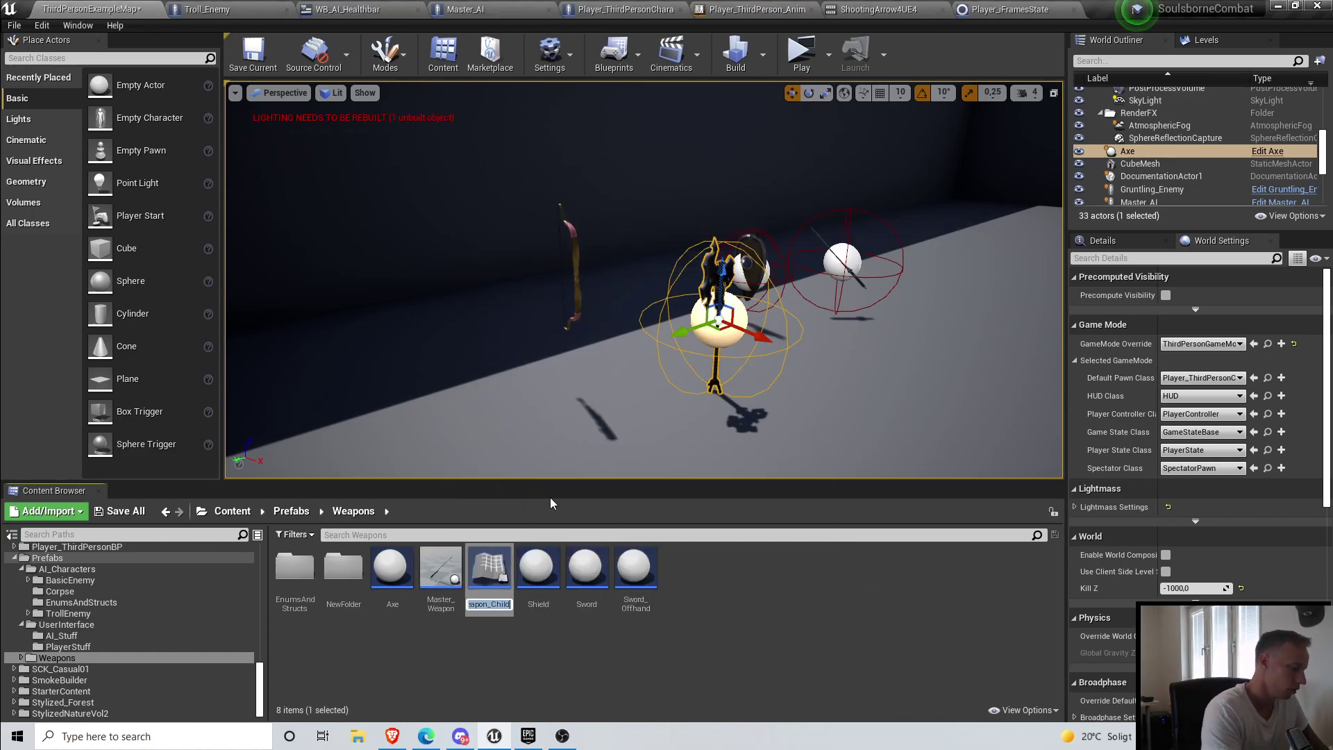
type("Bow")
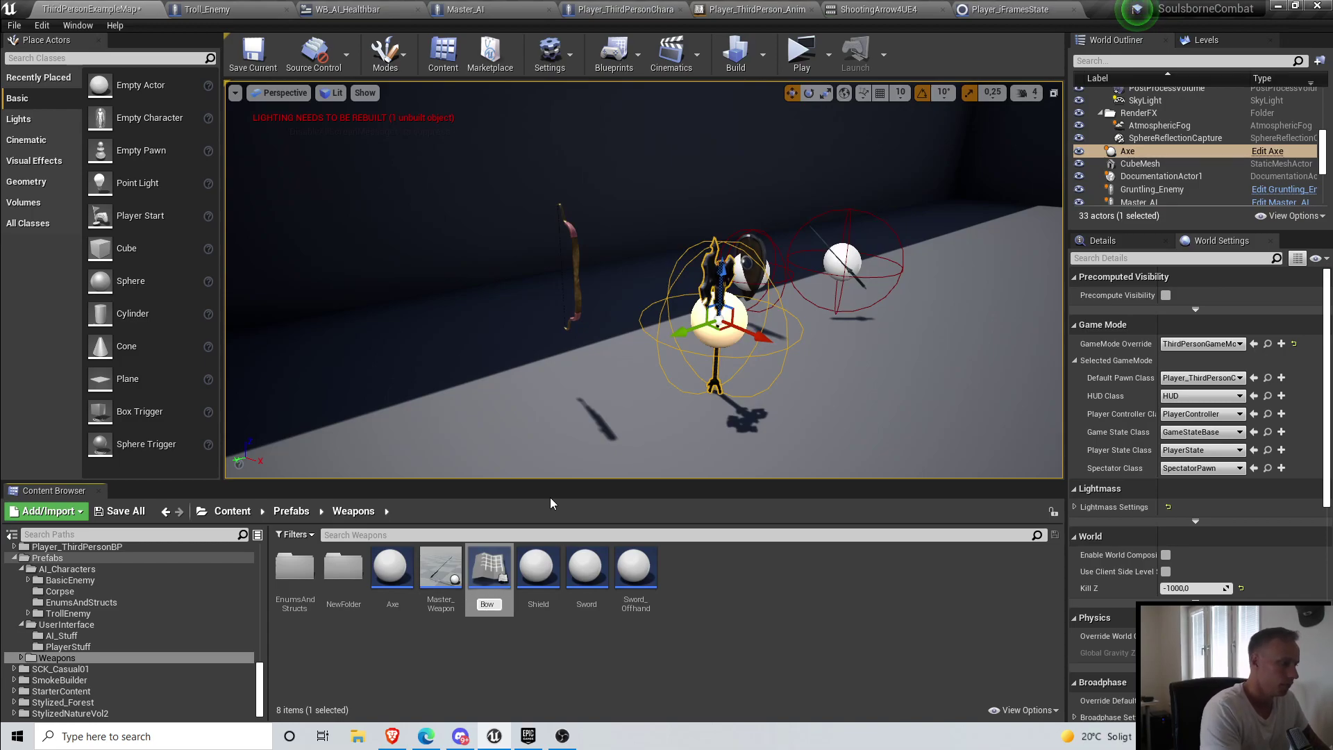
type("Weapon_B")
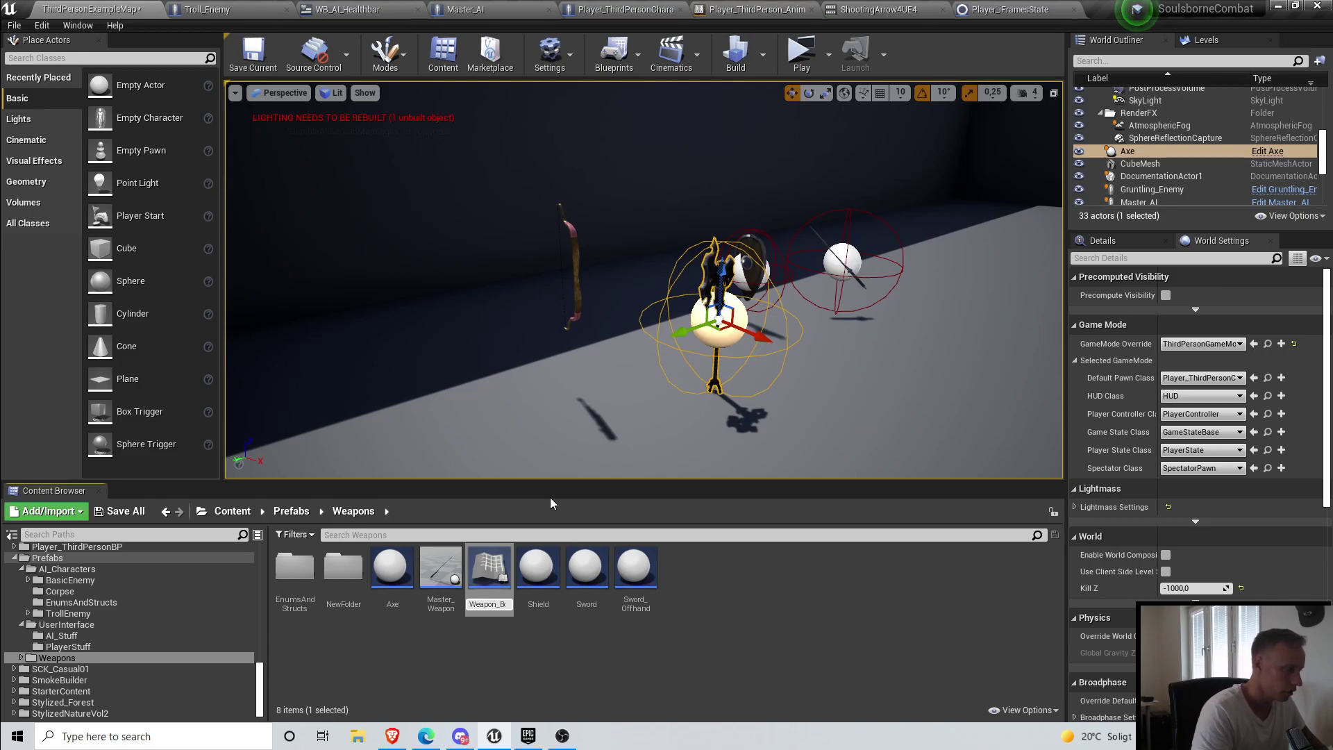
key("ctrl+a")
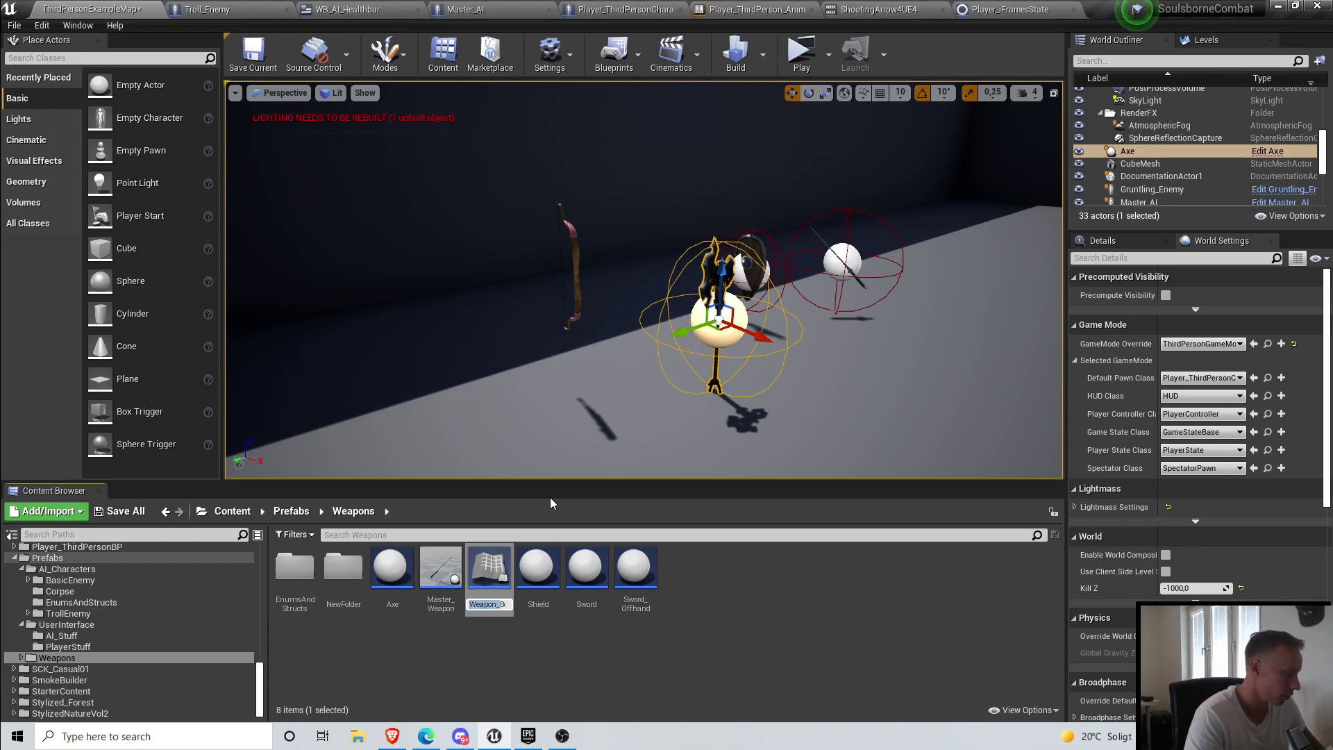
key("Return")
Step: Rename the Shield blueprint to Weapon_Shield and the Sword_Offhand blueprint to Weapon_Sword_Offhand
left_click(509, 555)
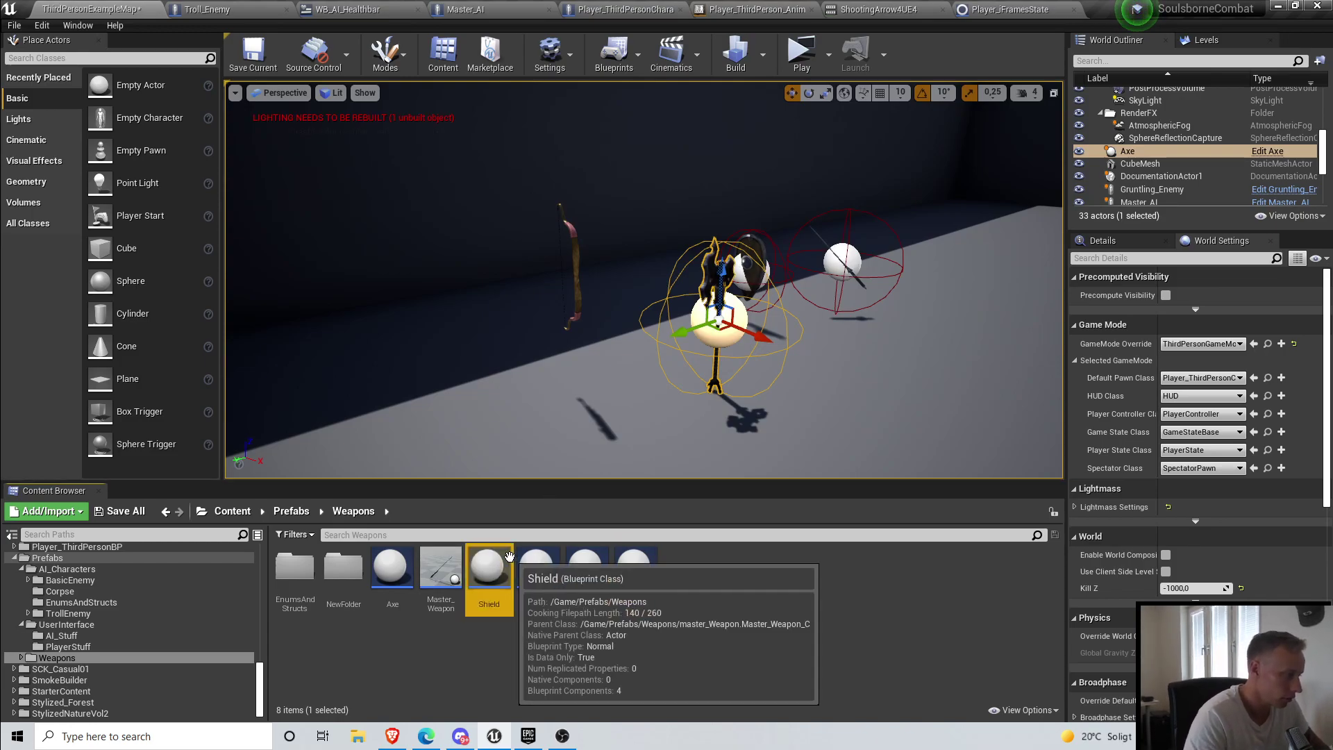
type("Weapon_S")
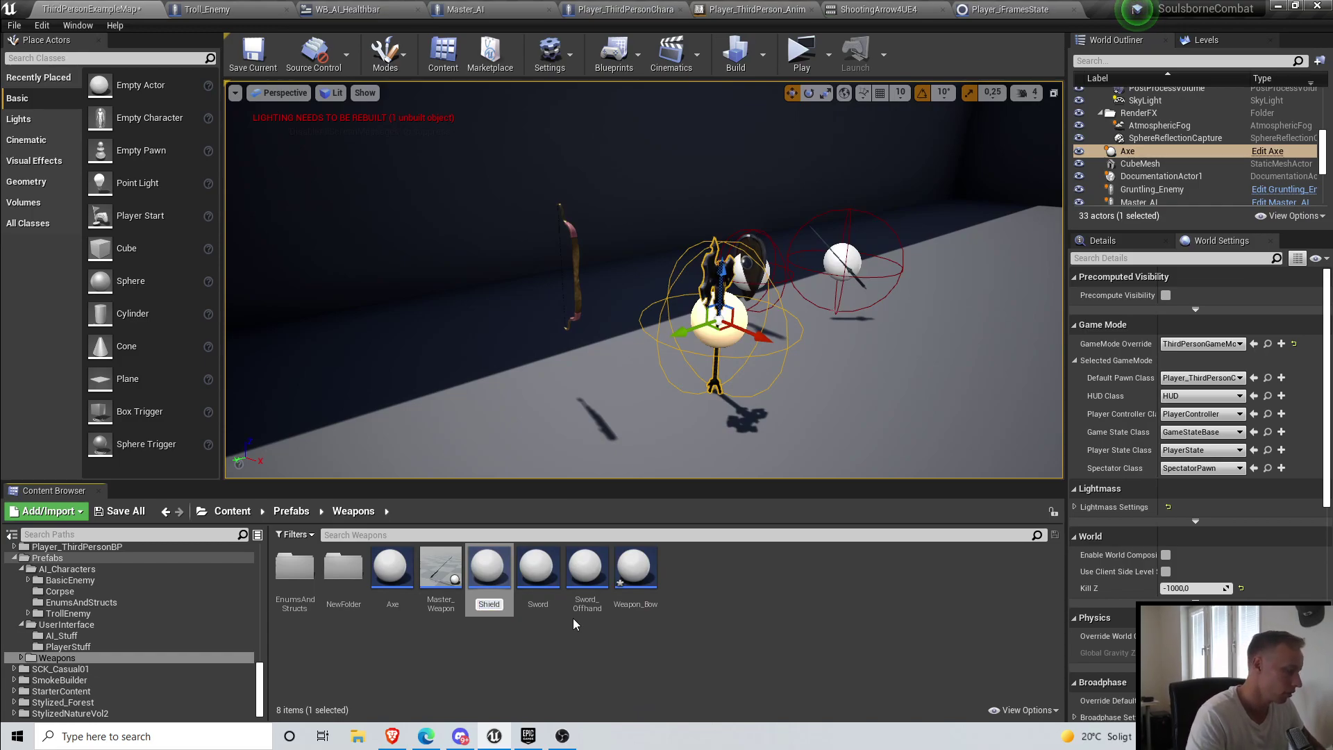
type("hield")
key("Return")
left_click(538, 566)
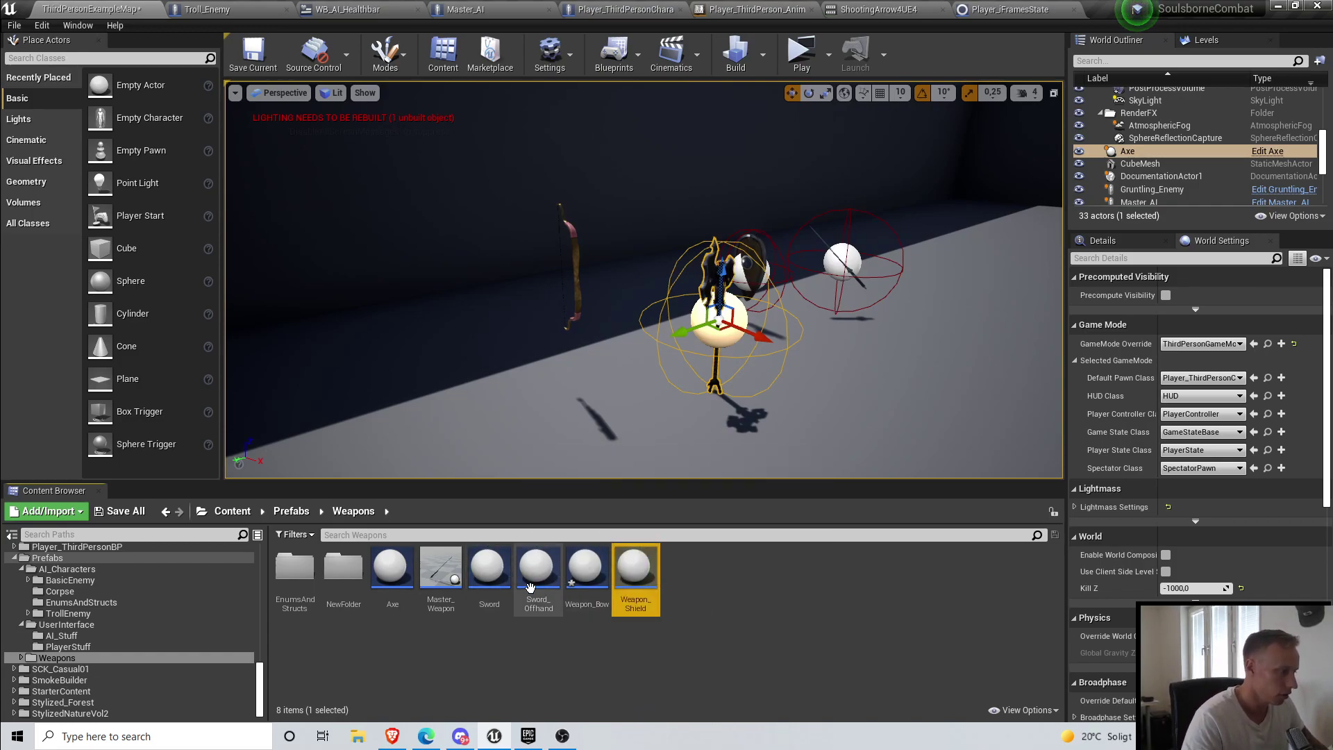
key("F2")
type("Weapon_Sw")
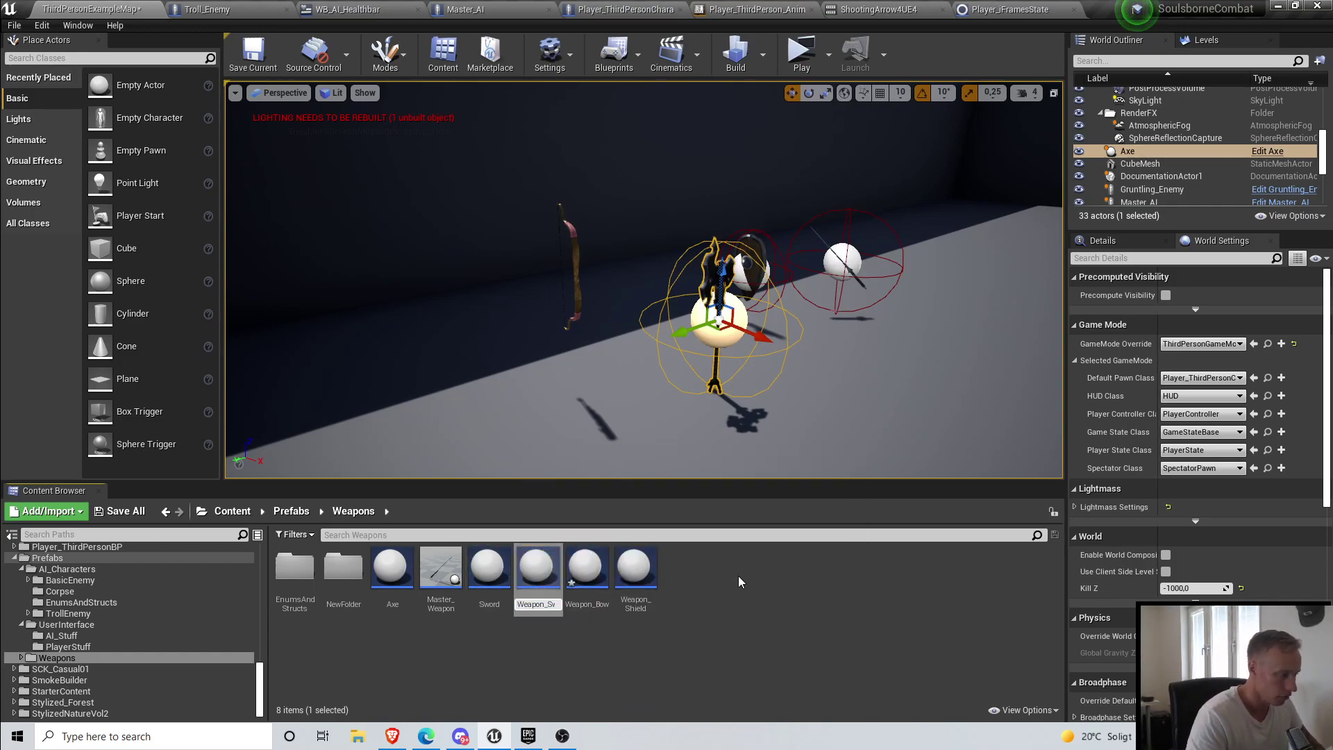
type("ord_Offhand")
key("Return")
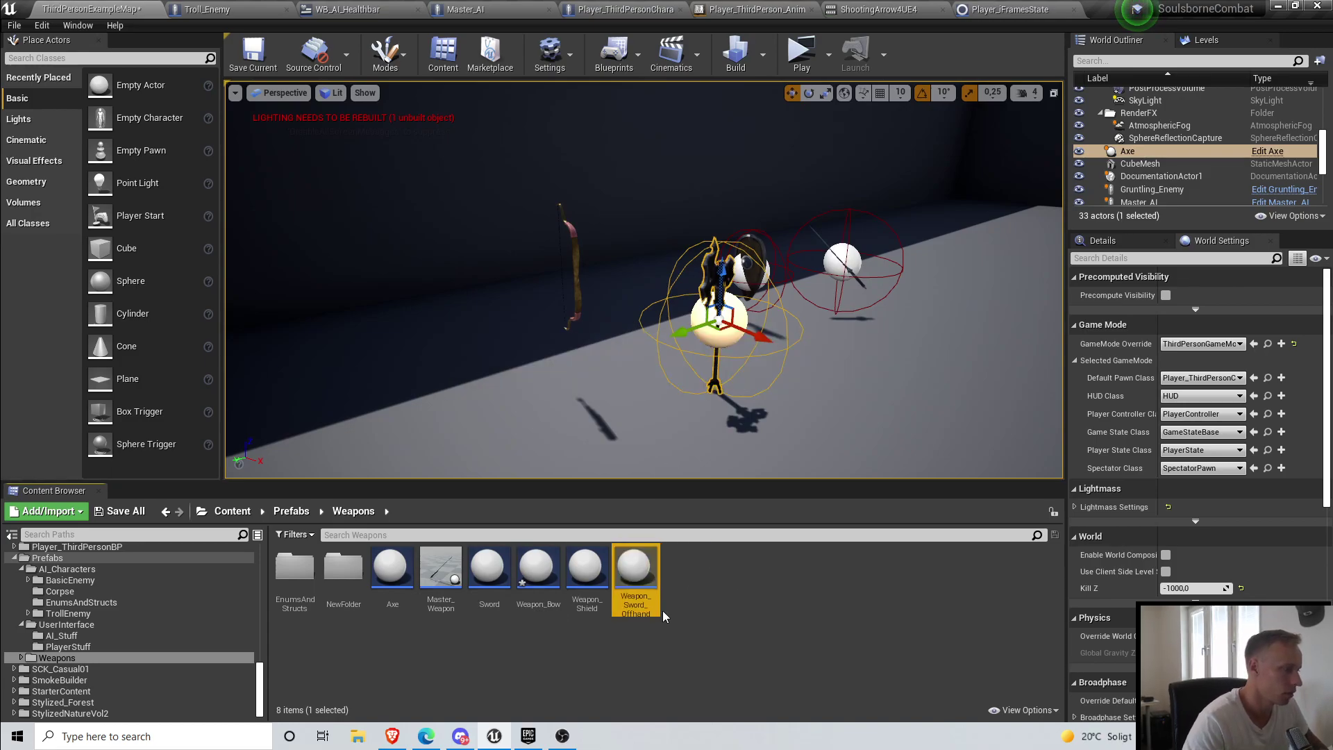
Step: Rename the Sword blueprint to Weapon_Sword and the Axe blueprint to Weapon_Axe
left_click(486, 599)
type("Weapon_Sword")
key("Return")
left_click(392, 577)
key("F2")
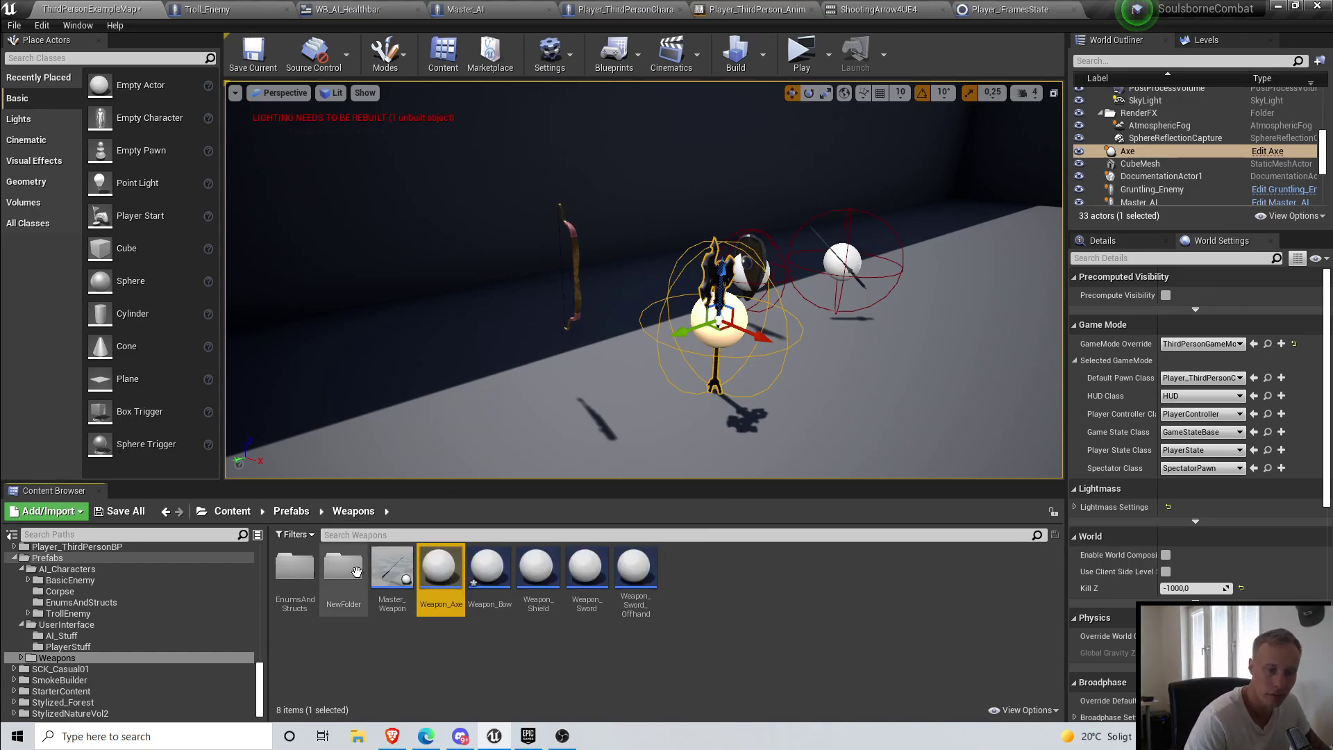
left_click(568, 651)
key("a")
right_click_drag(597, 333, 857, 348)
key("s")
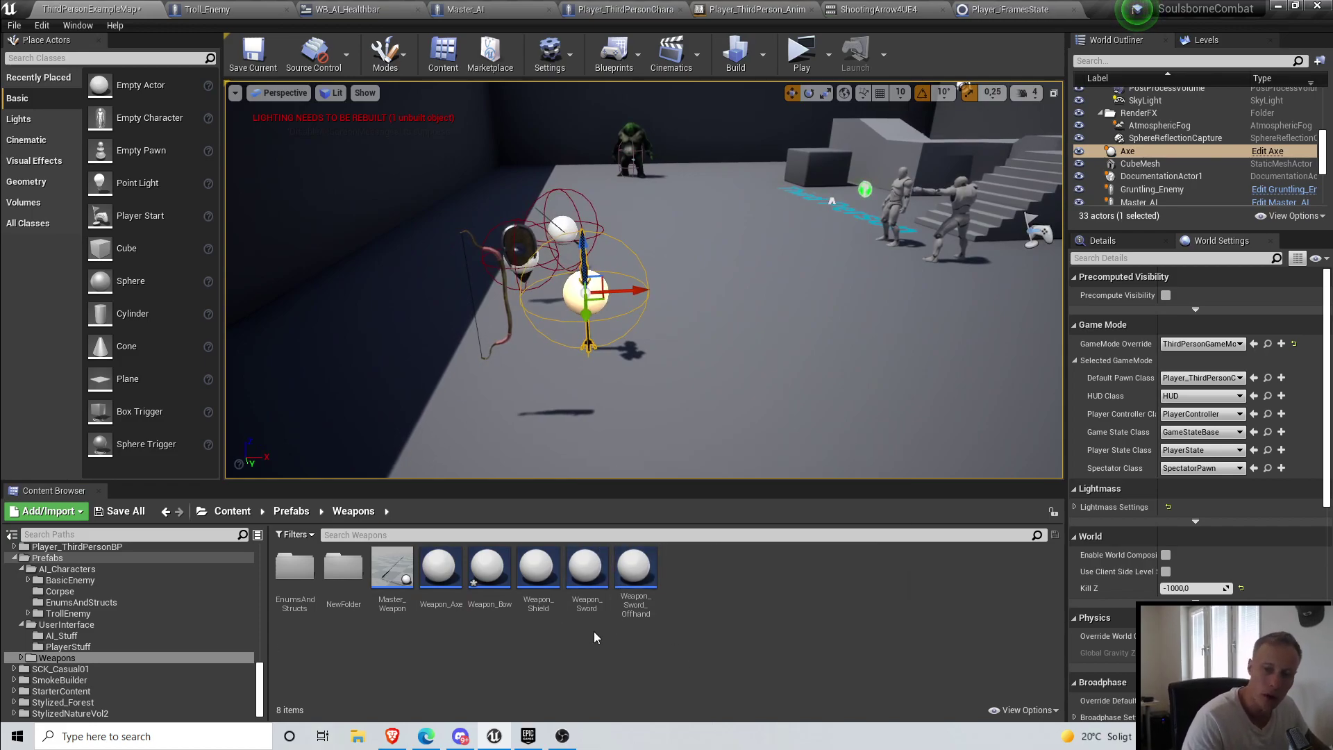
key("a")
right_click_drag(671, 382, 673, 396)
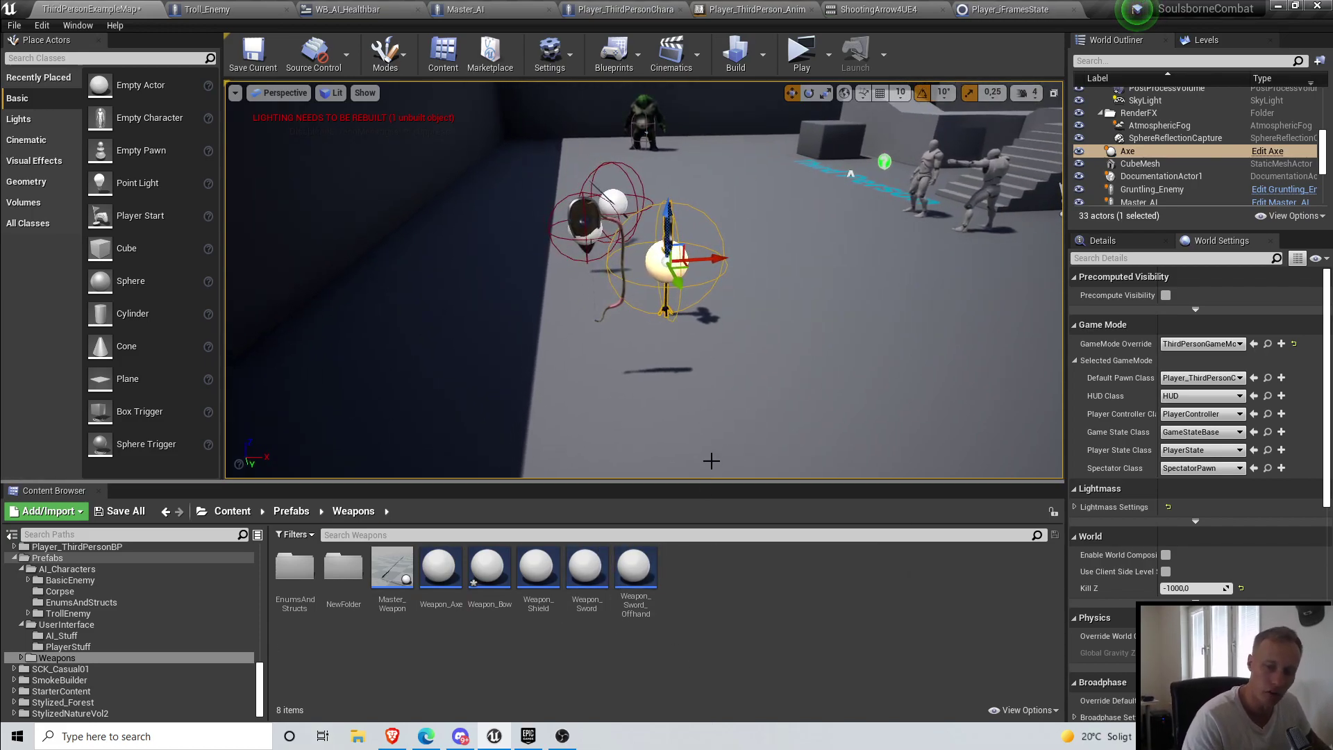
right_click_drag(775, 294, 792, 285)
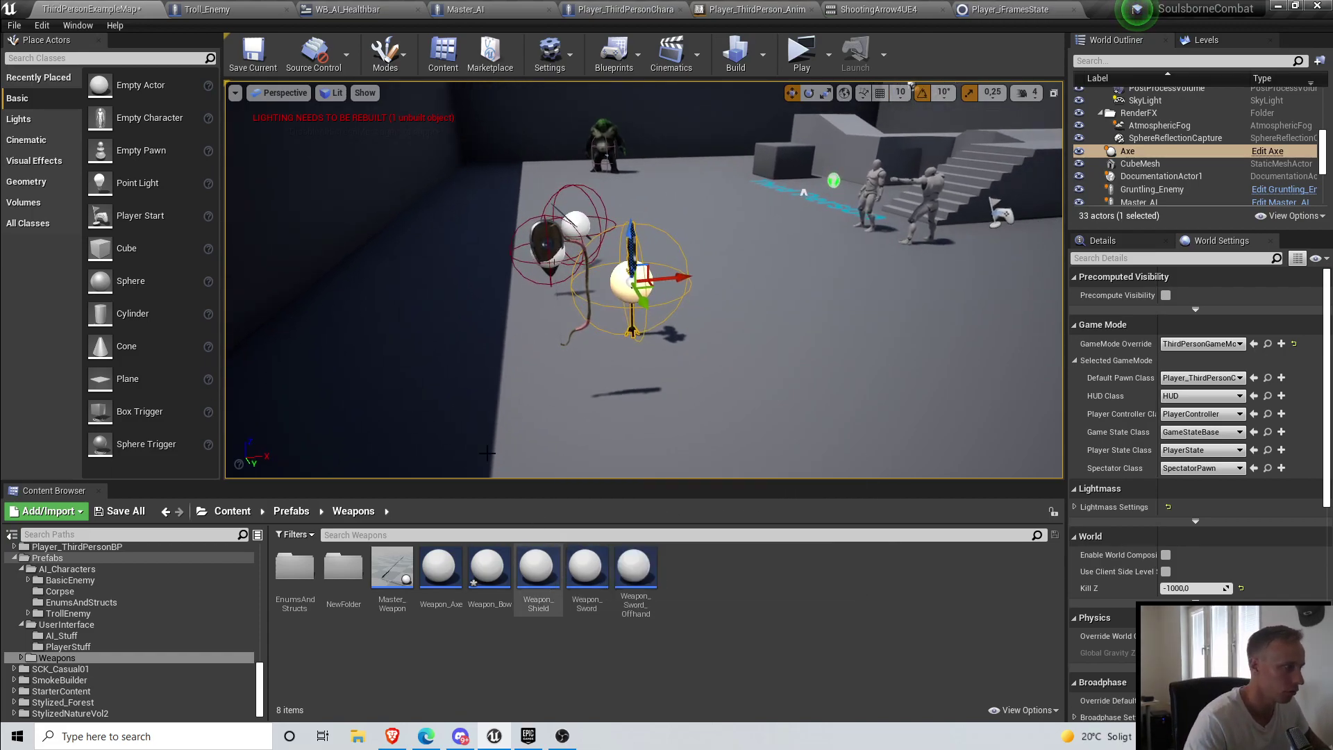
mouse_move(701, 347)
right_mouse_down()
mouse_move(699, 328)
mouse_move(687, 338)
right_mouse_up()
right_click_drag(998, 85, 798, 283)
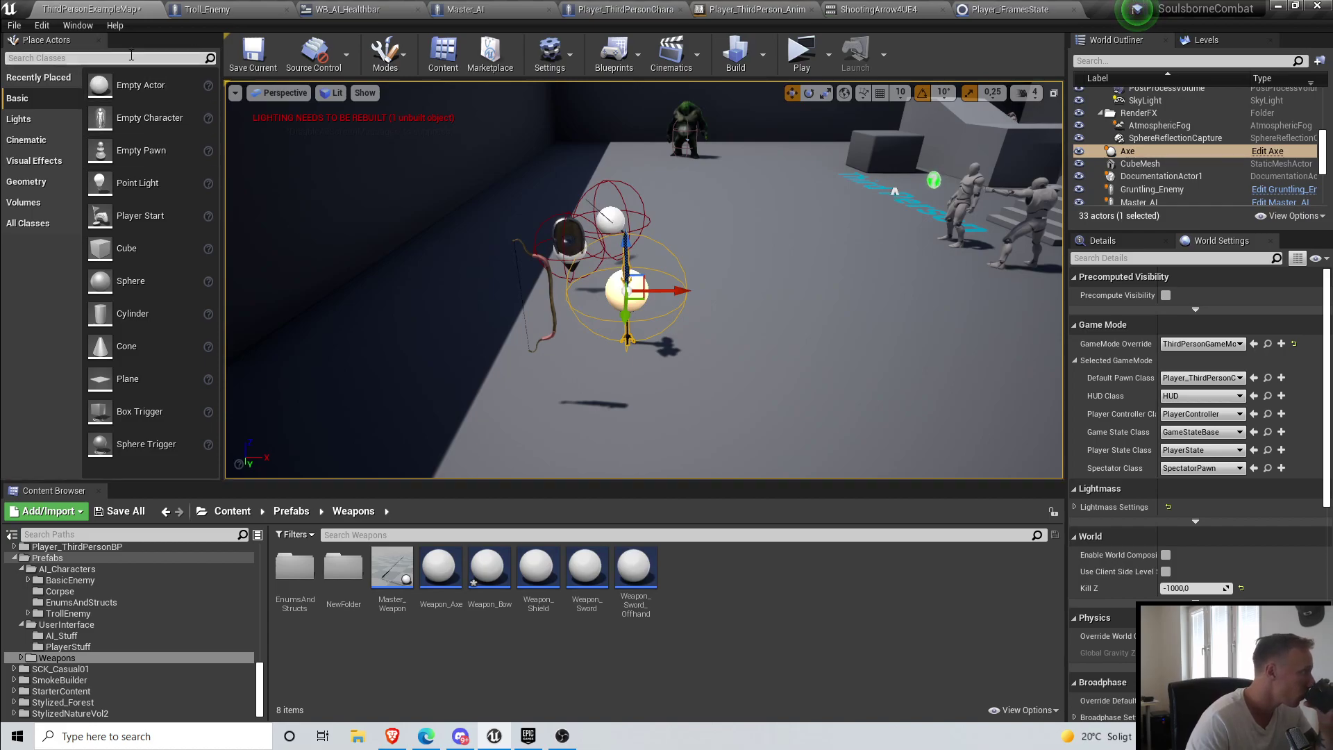
Step: Save the current level and place a Weapon_Bow actor on the open floor beside the axe pickup
left_click(253, 52)
right_click_drag(704, 353, 757, 356)
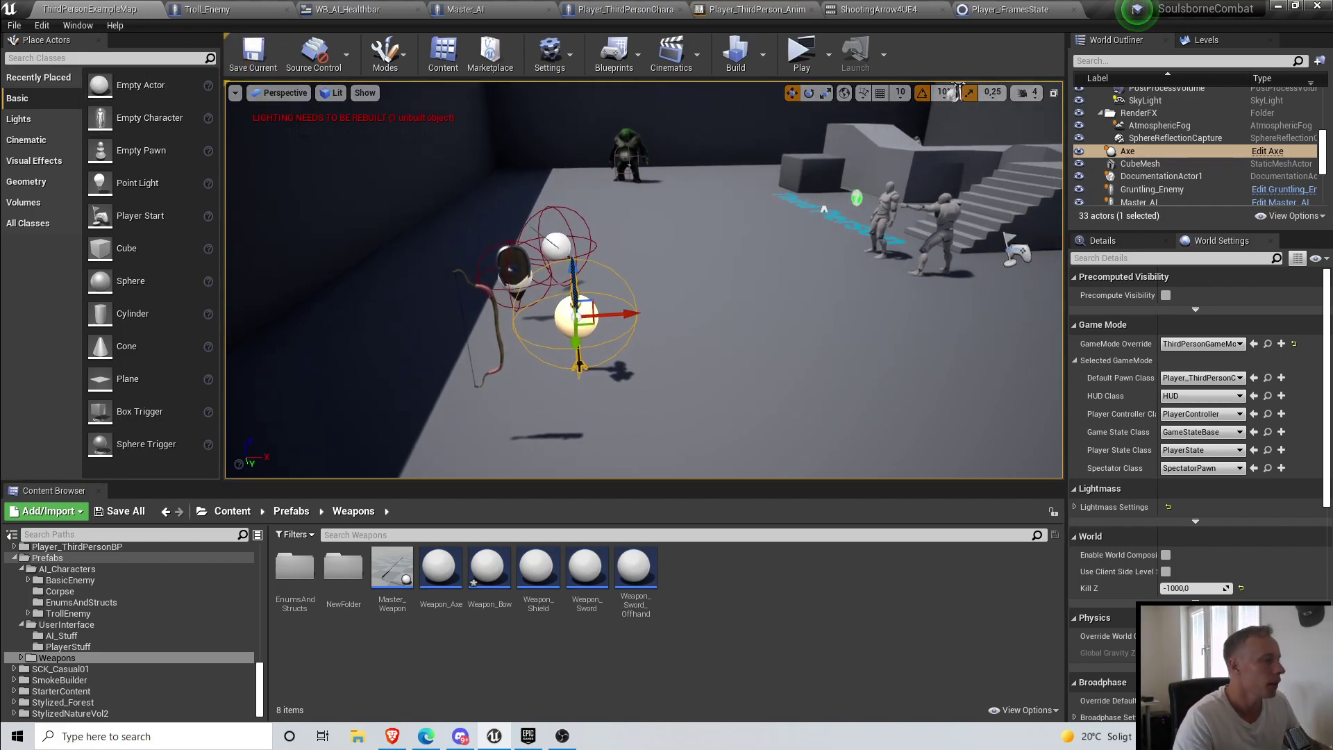
left_click_drag(495, 561, 810, 344)
Step: In the Weapon_Bow blueprint's weapon details, set MainHandMesh to SM_Bow and the name to BowOfDoom, and compile
double_click(483, 578)
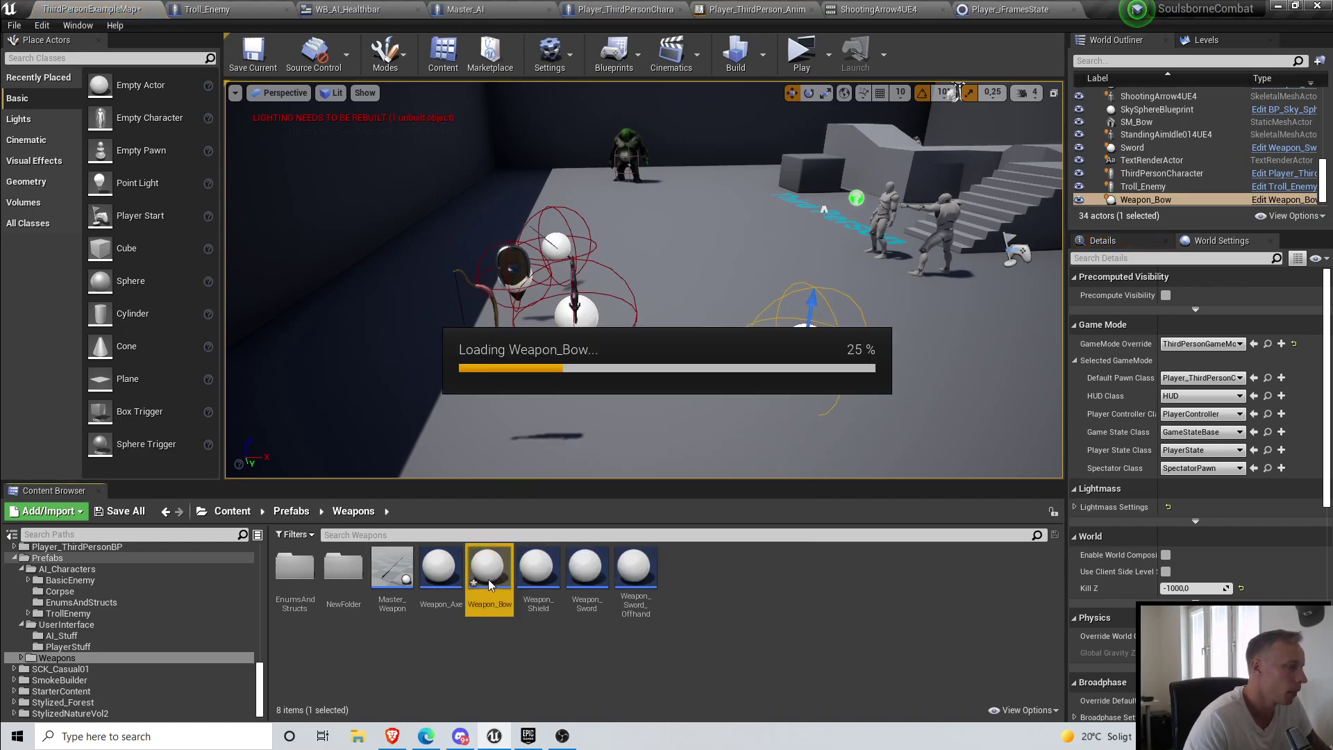
left_click(1069, 58)
type("deta")
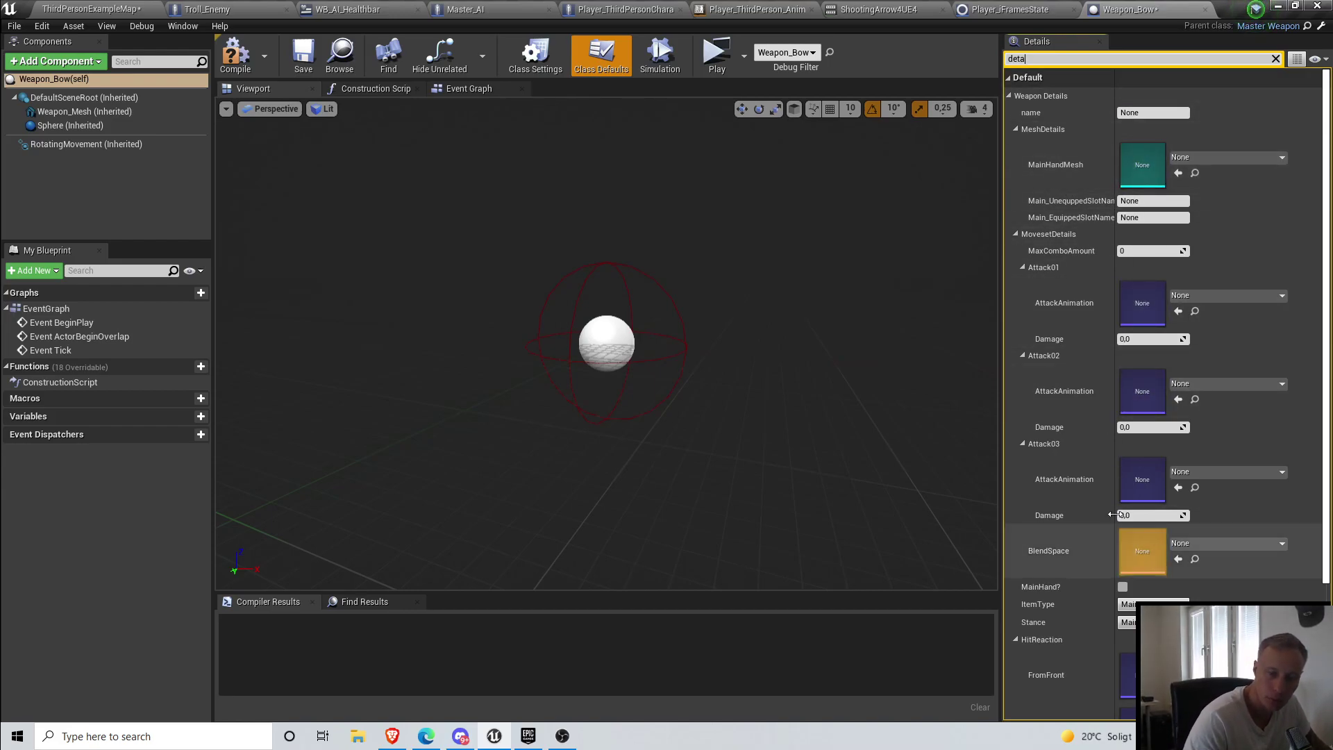
left_click(1208, 157)
type("SM_Bow")
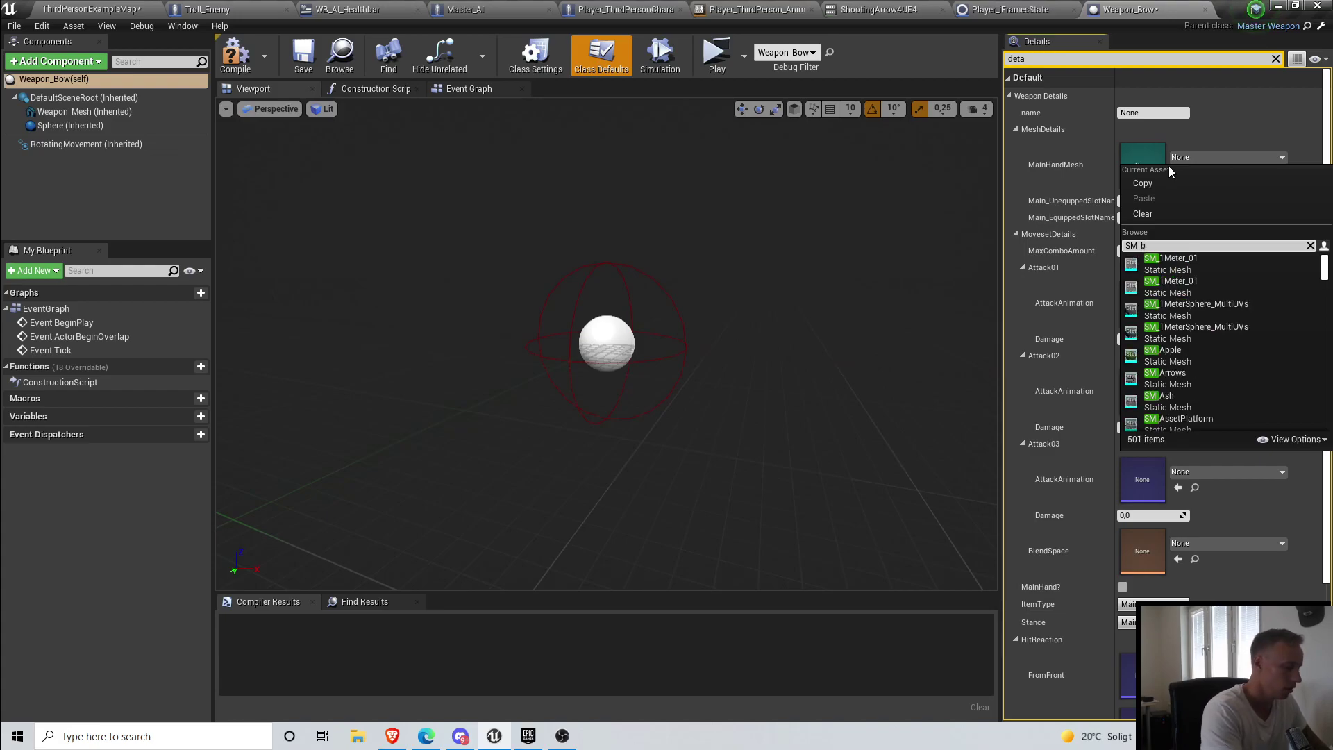
key("Return")
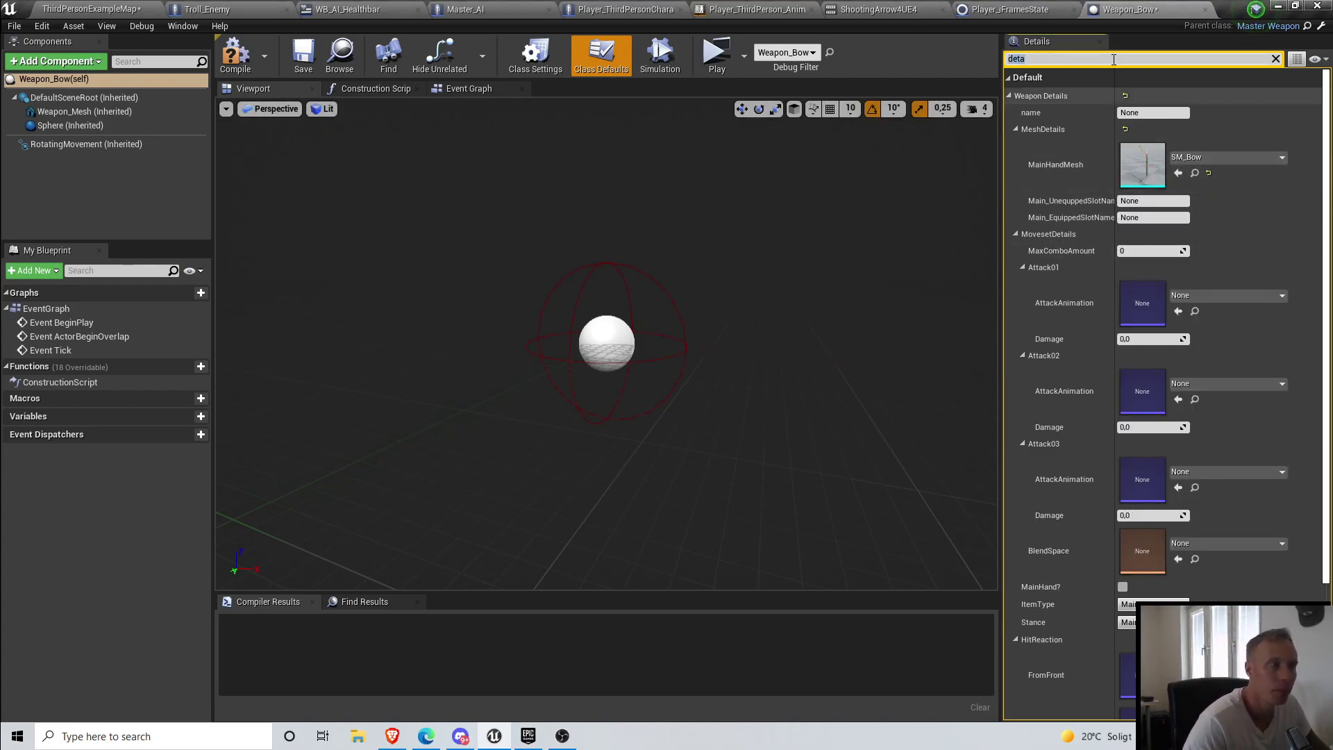
left_click(1150, 113)
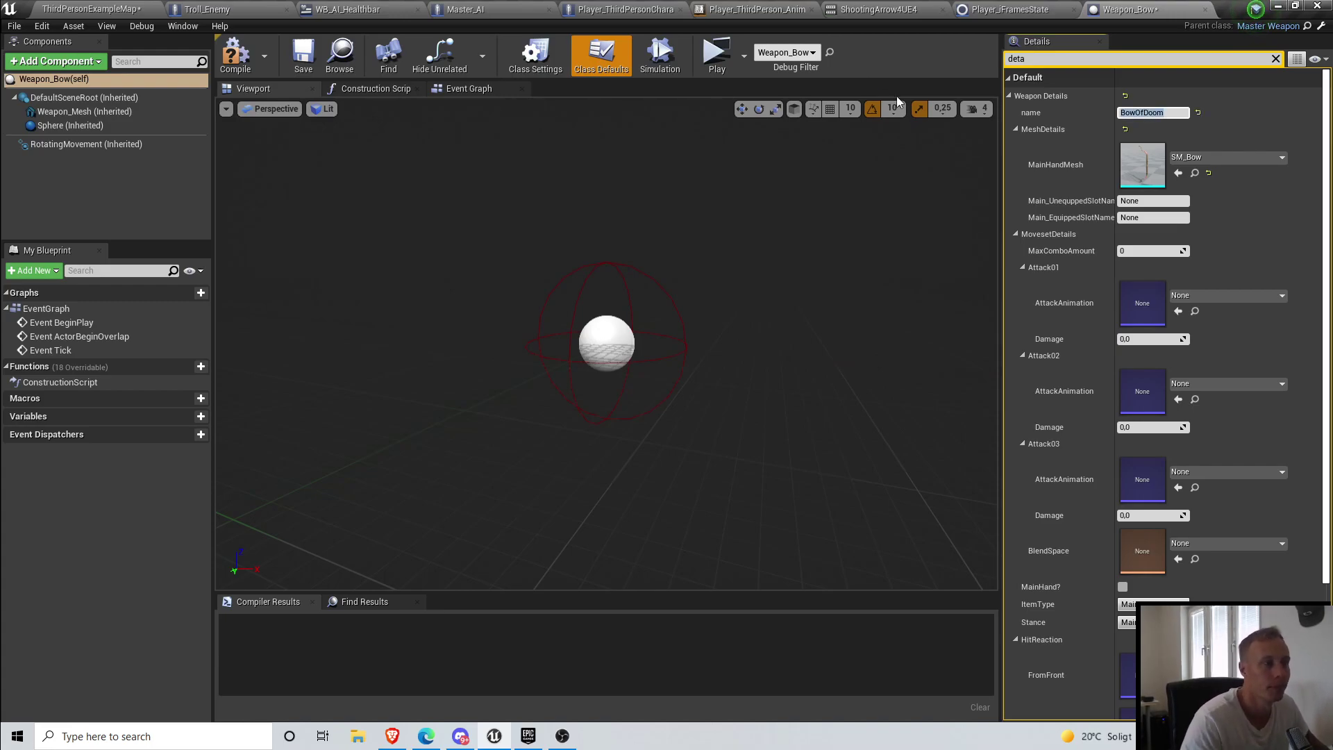
left_click(236, 59)
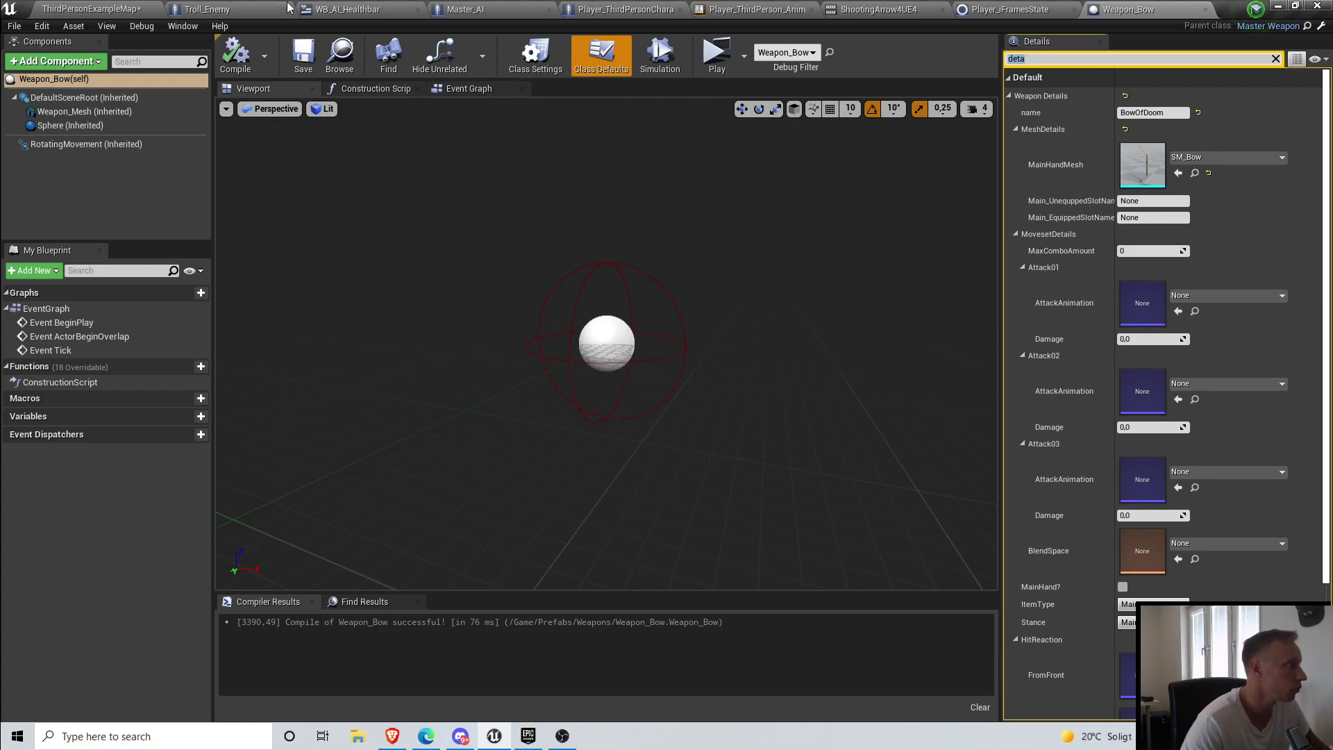
Step: From the player character blueprint, locate its skeletal mesh MESH_PC_03 and open that mesh's skeleton
left_click(606, 17)
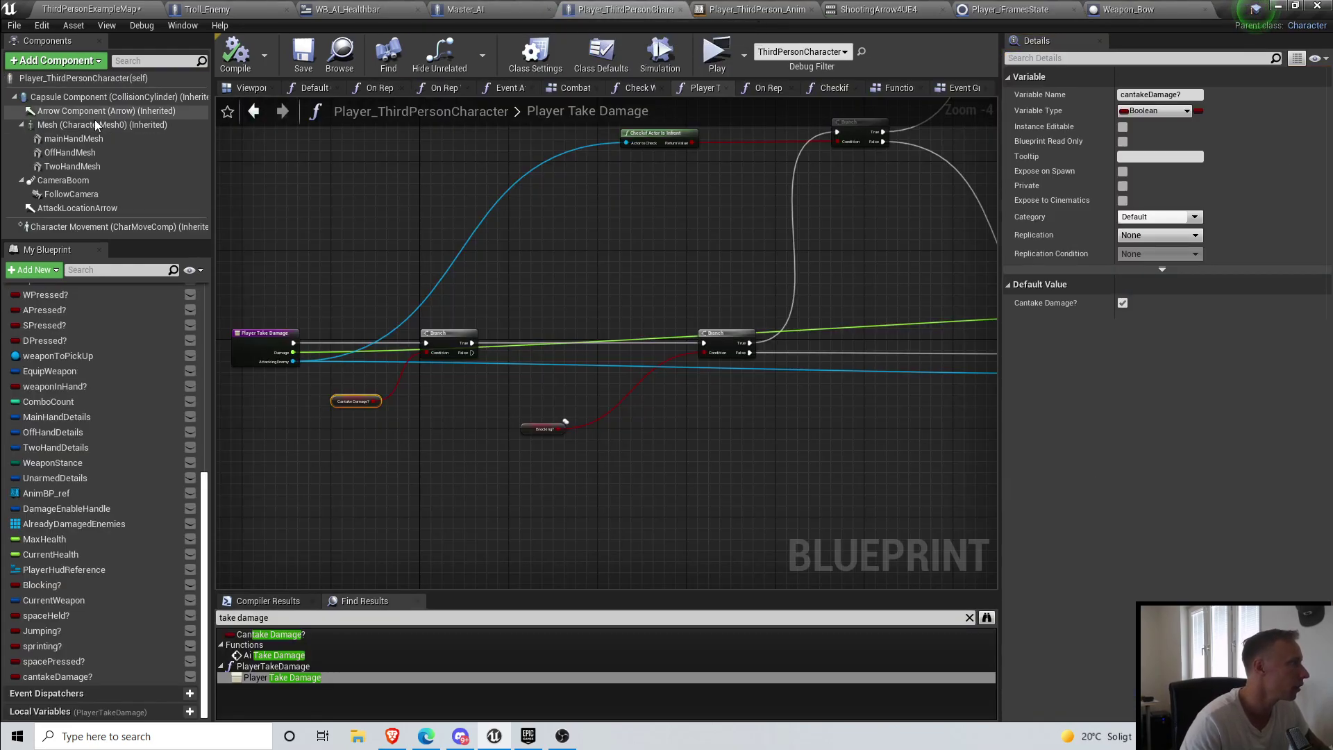
left_click(98, 126)
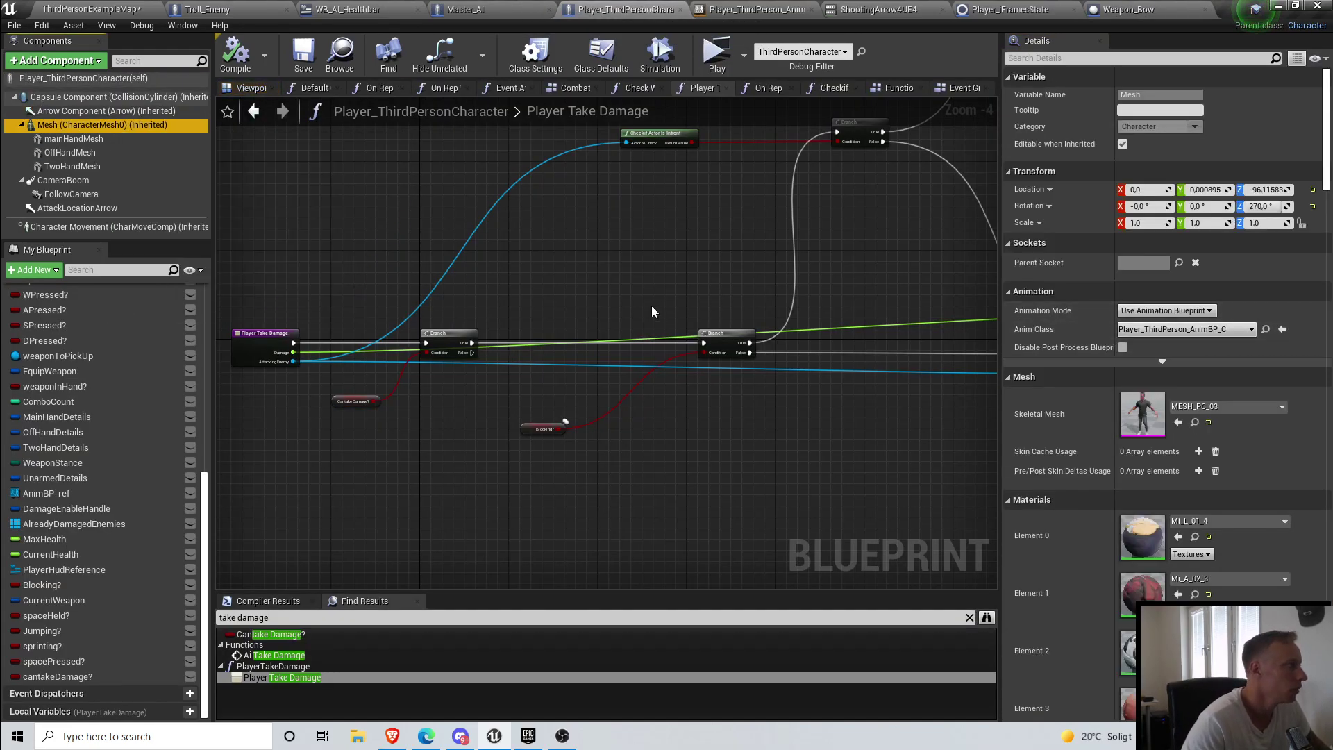
left_click(1195, 423)
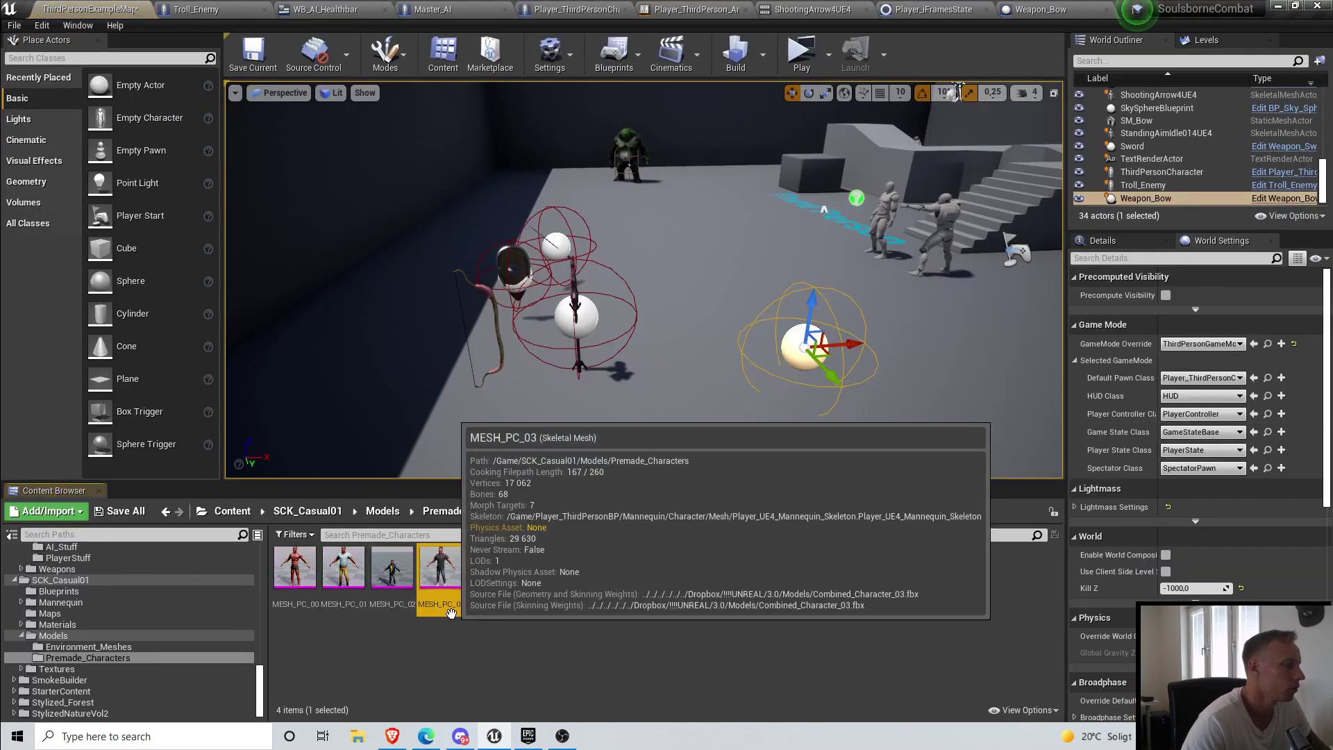
double_click(441, 587)
left_click(1039, 57)
Step: Inspect the mannequin holding the axe and search the skeleton's preview animations for "aim"
scroll(623, 347, "up", 3)
mouse_move(625, 354)
right_mouse_down()
mouse_move(855, 396)
mouse_move(609, 351)
right_mouse_up()
key("s")
key("w")
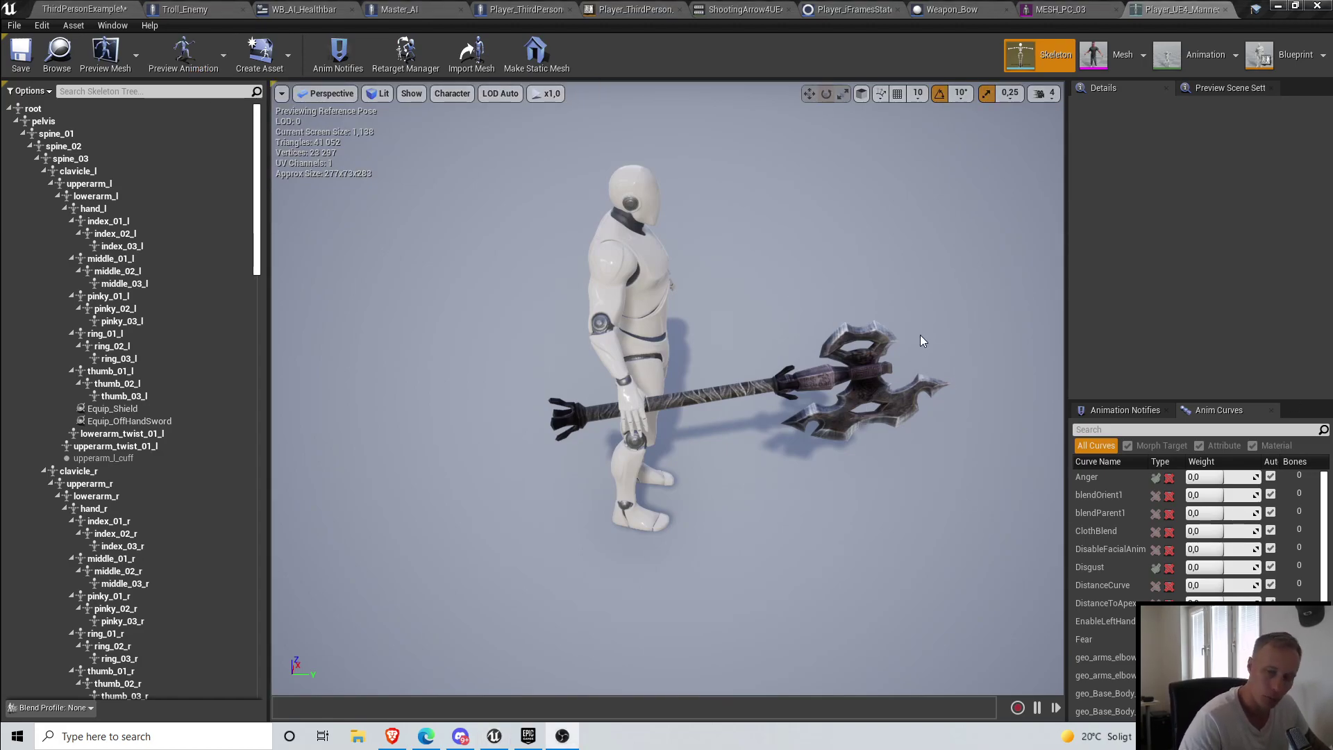
right_click_drag(776, 245, 761, 217)
left_click_drag(702, 215, 777, 240)
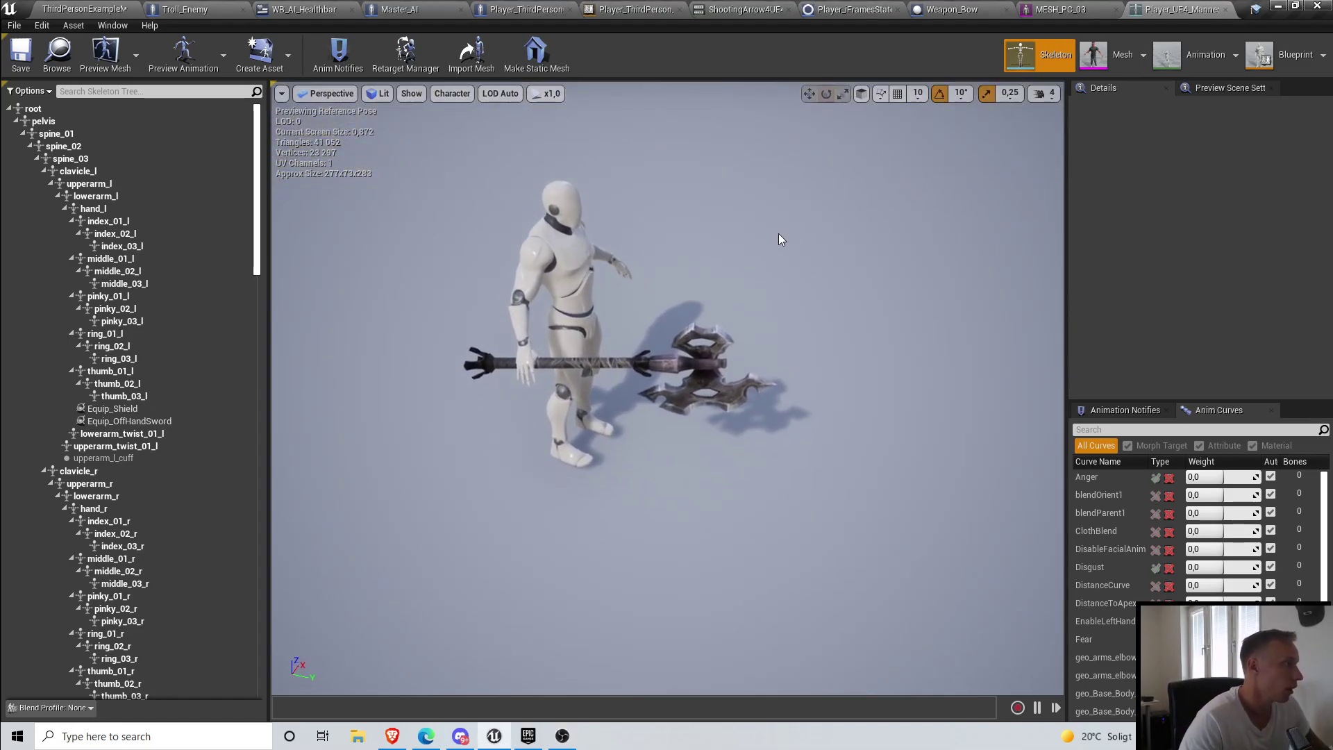
left_click(184, 55)
type("ai")
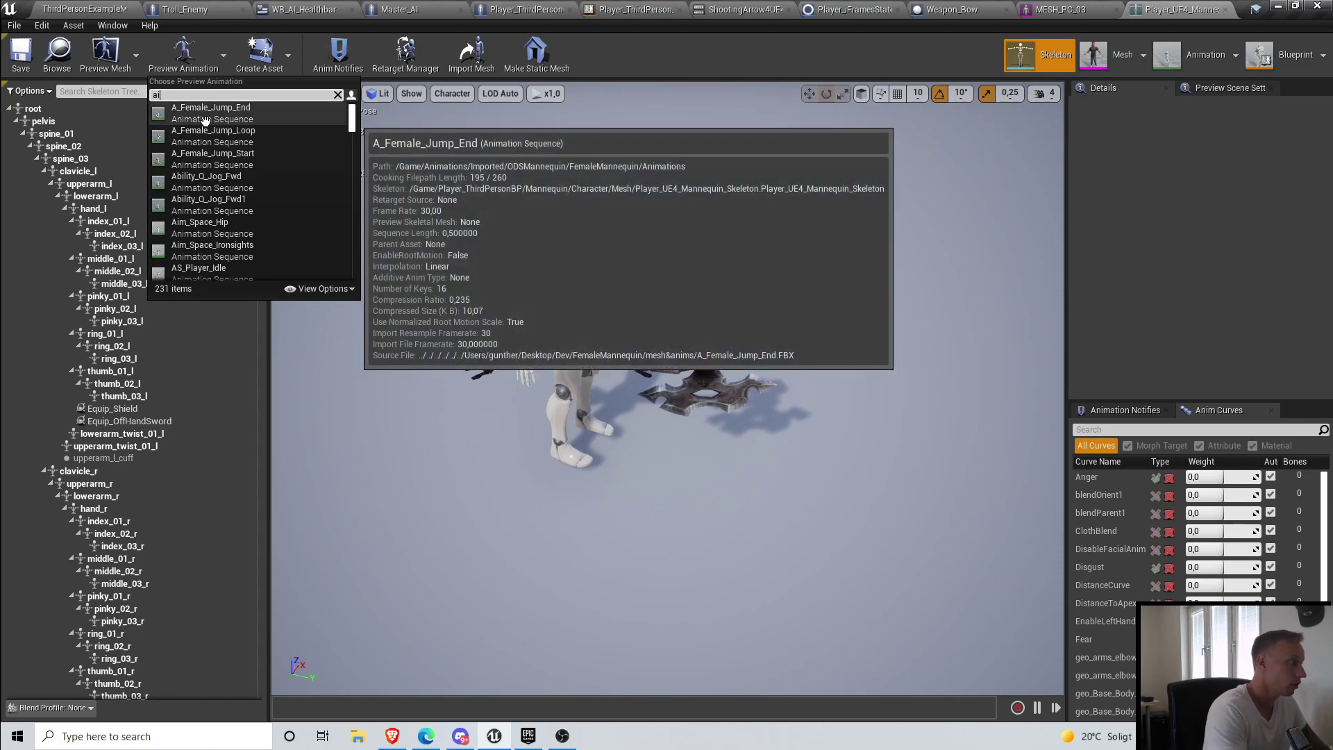
type("m")
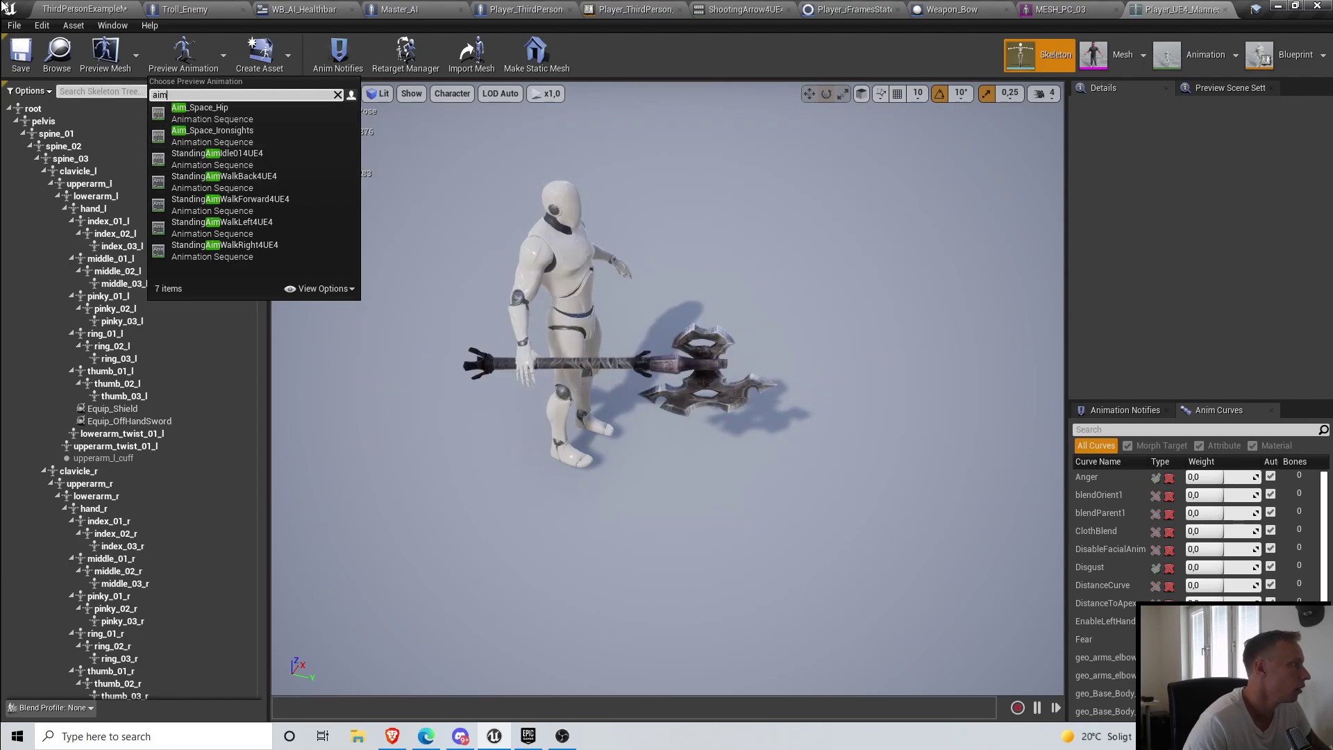
Step: Find the StandingAimIdle014UE4 animation in the level editor's Animations/Imported/Mixamo/BowAnimations folder
left_click(83, 9)
scroll(142, 618, "up", 15)
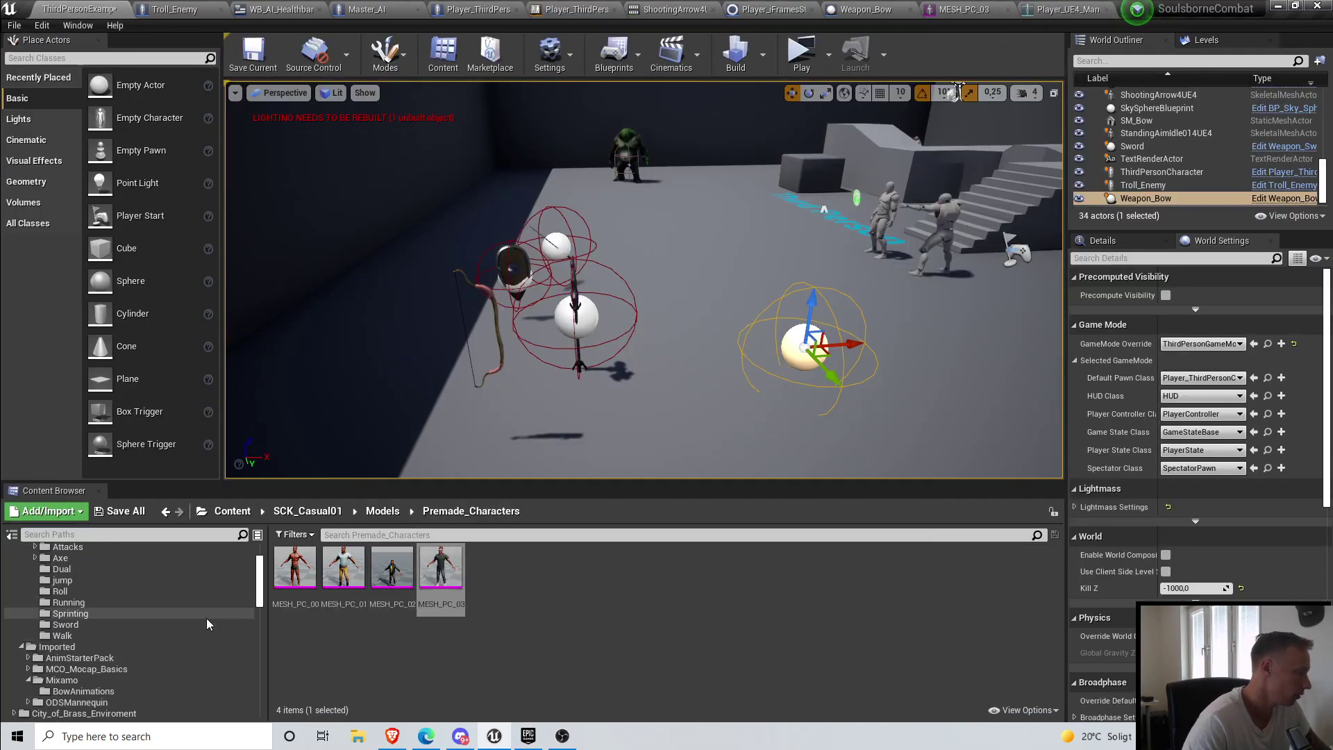
left_click(111, 577)
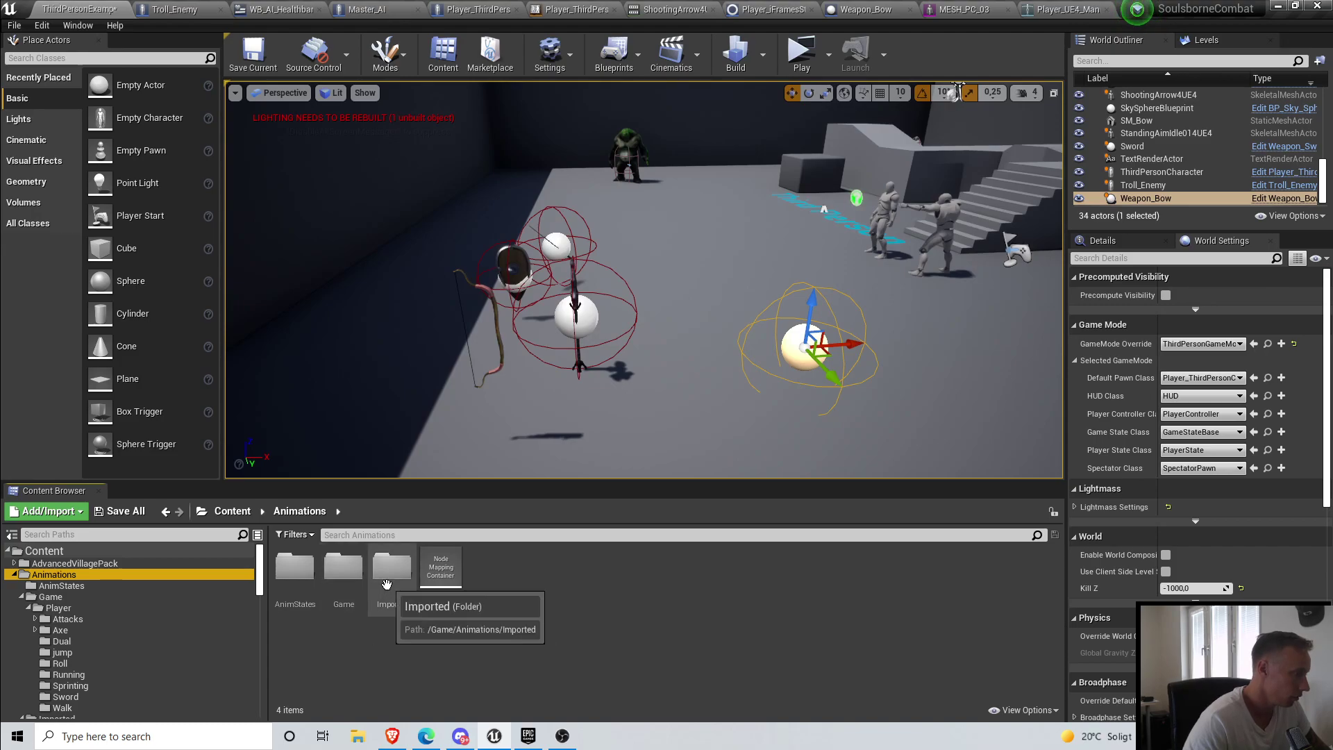
double_click(385, 577)
double_click(393, 570)
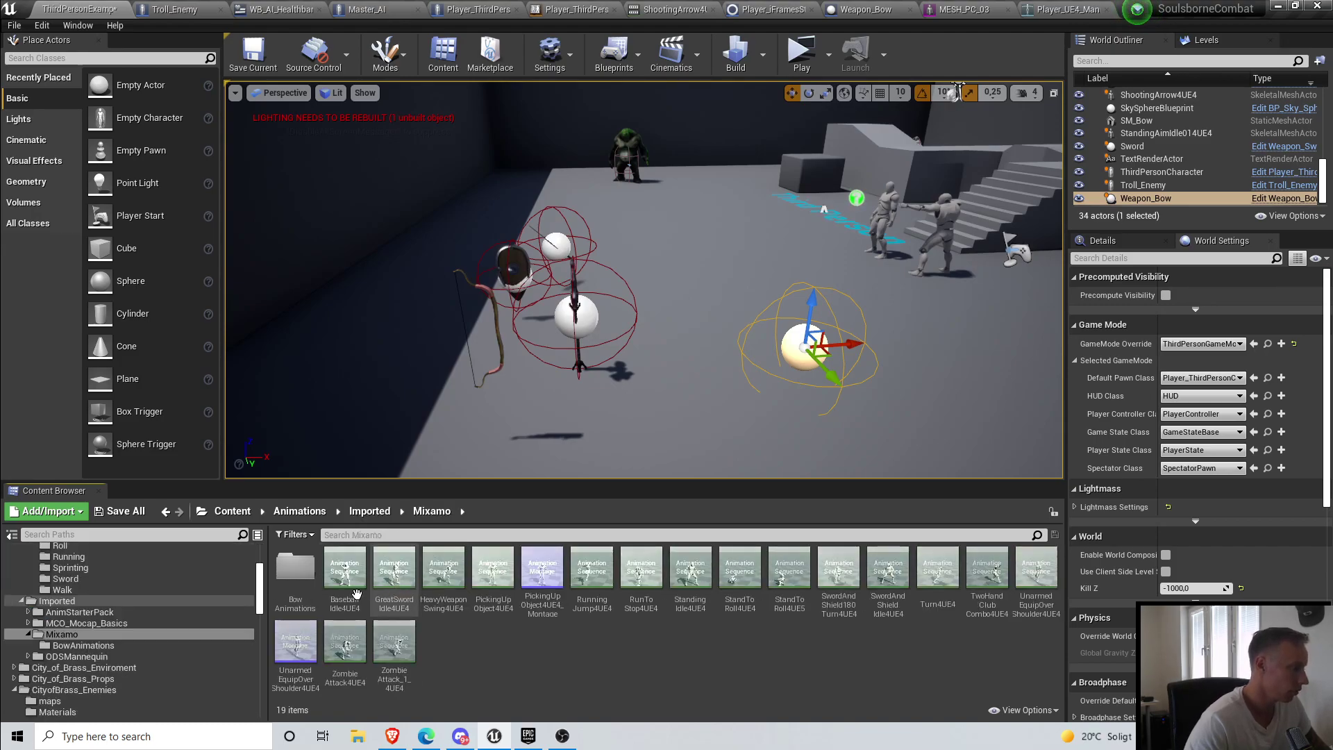
double_click(295, 566)
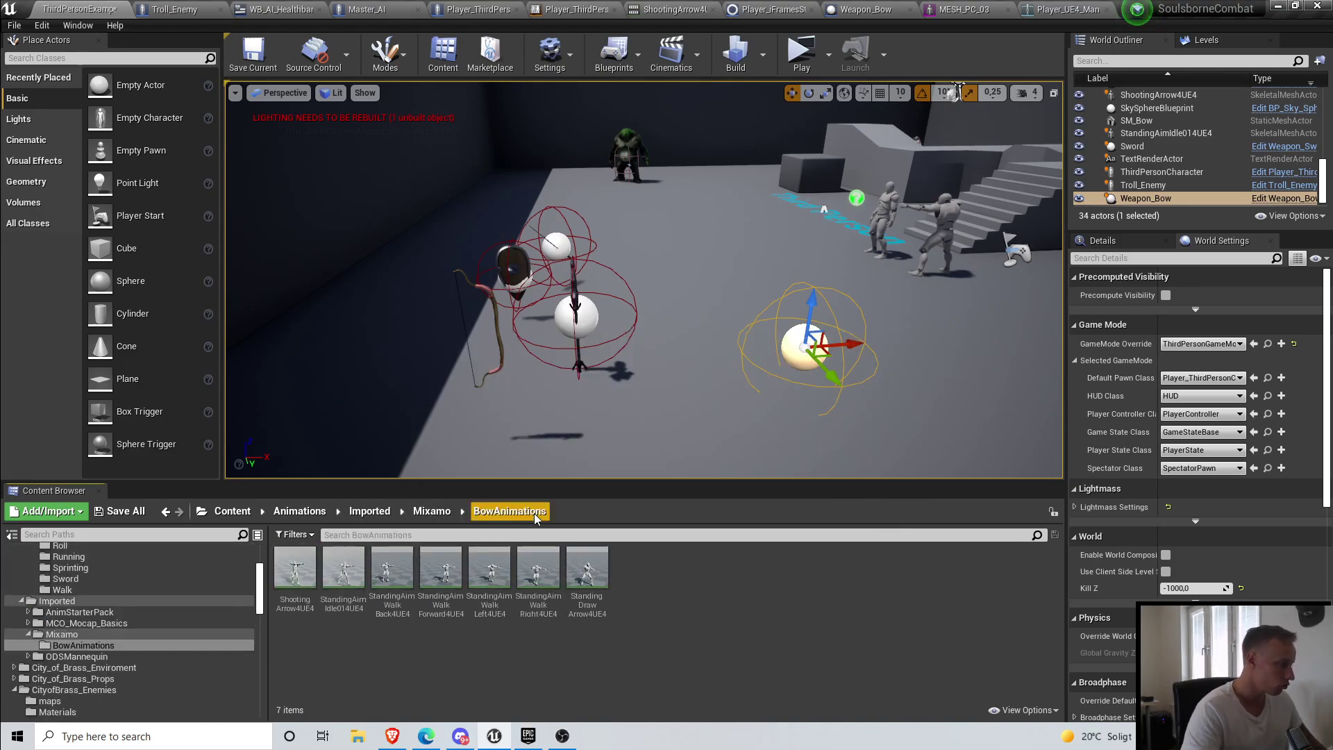
left_click(343, 573)
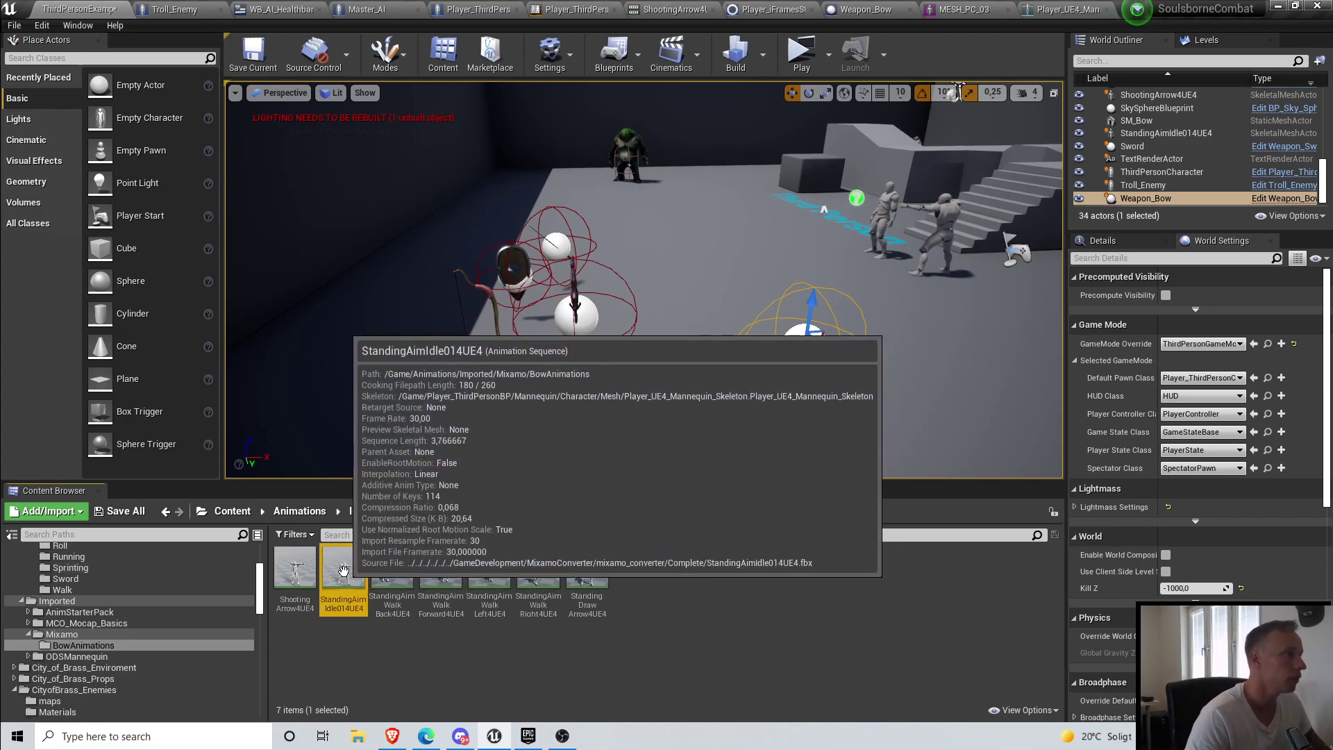
Step: Set the player skeleton's preview animation to StandingAimWalkBack4UE4, searching for "standingaim"
left_click_drag(343, 571, 704, 47)
left_click(184, 52)
type("standingai")
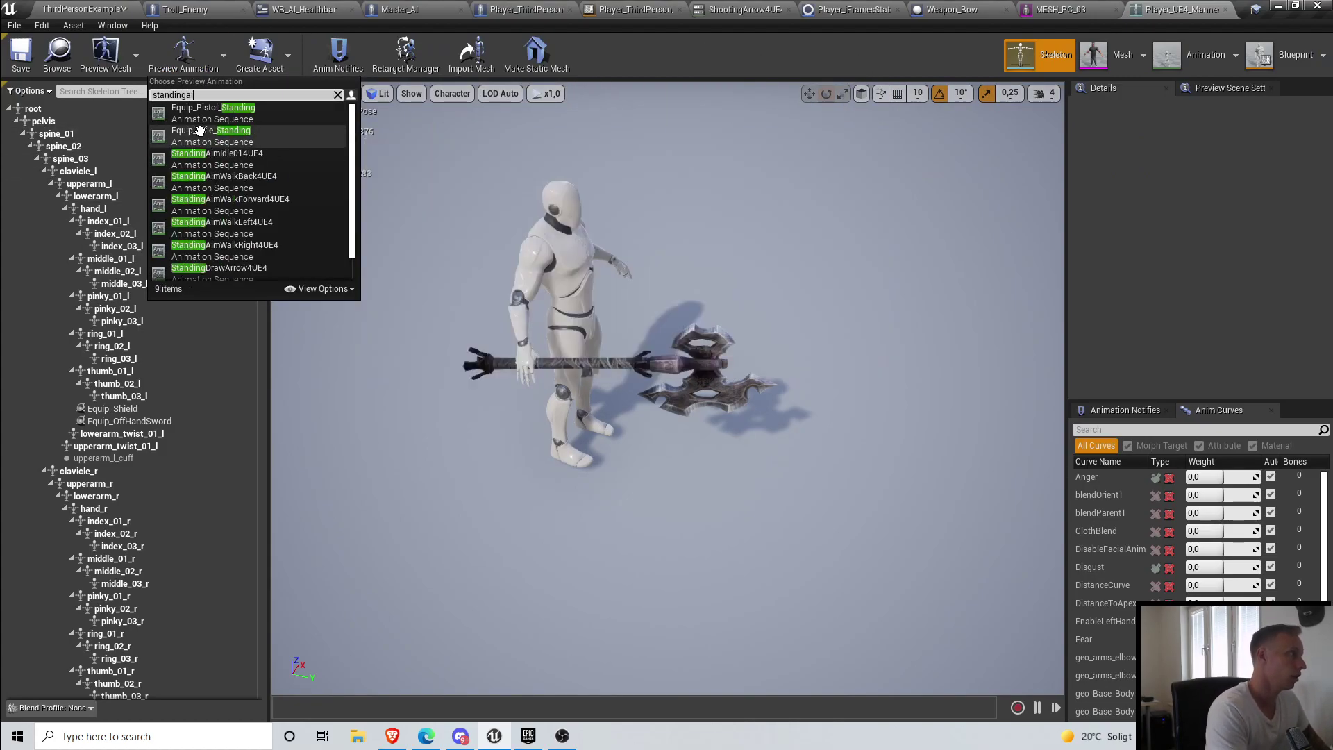
type("m")
left_click(236, 129)
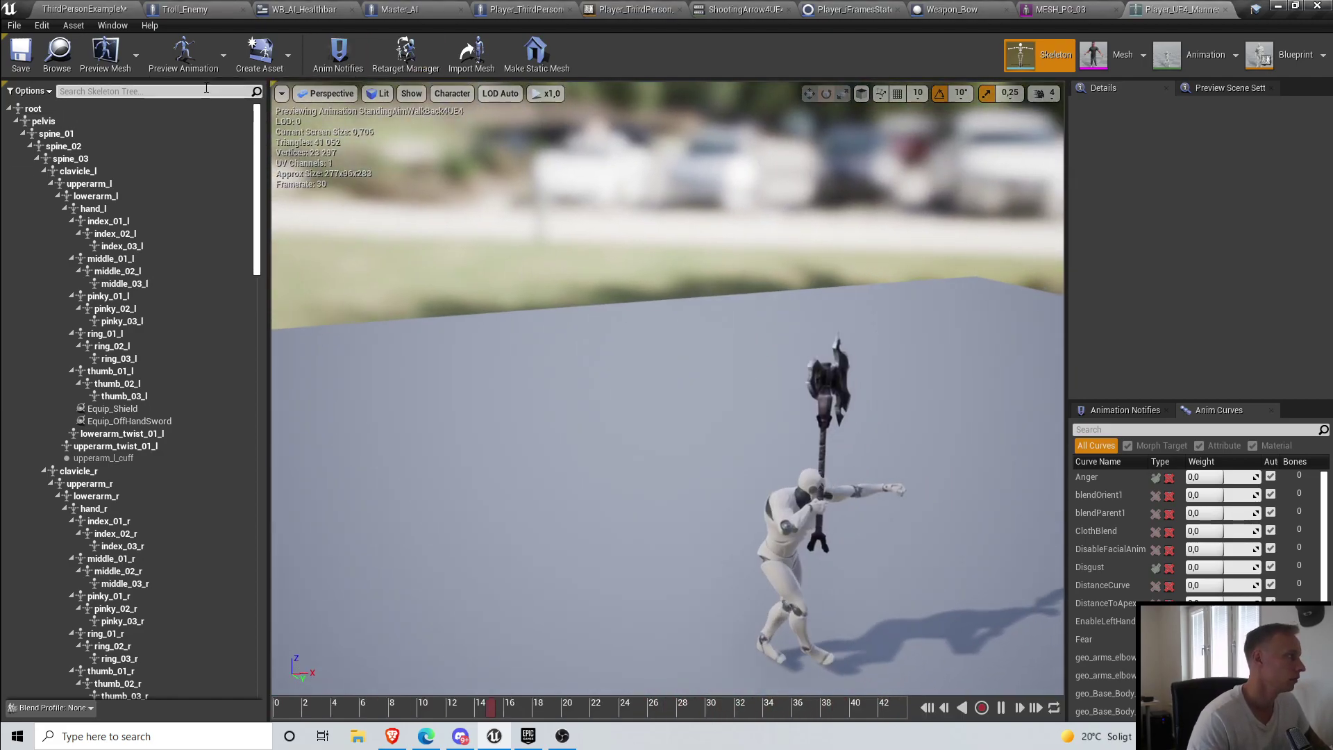
Step: Set the skeleton's preview animation to StandingAimIdle014UE4, searching for "standingaimidle"
left_click(182, 55)
type("standing")
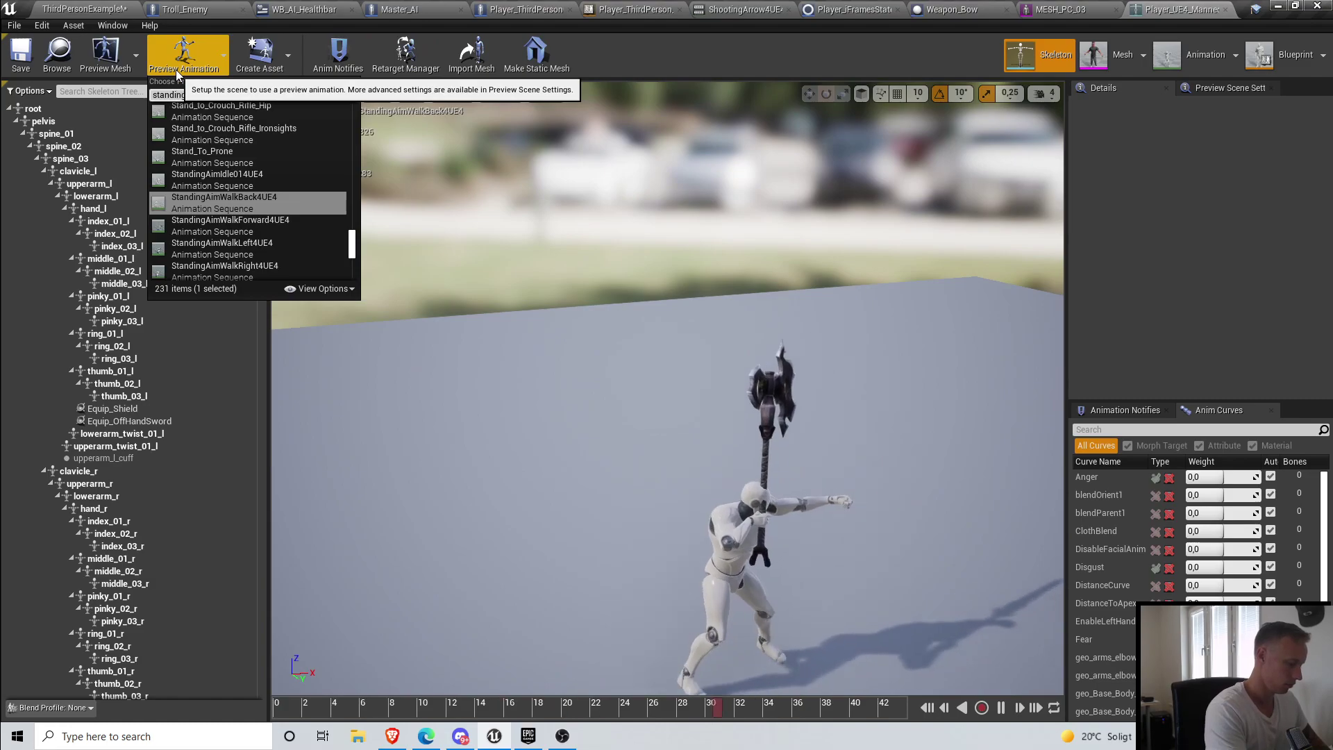
type("aimidle")
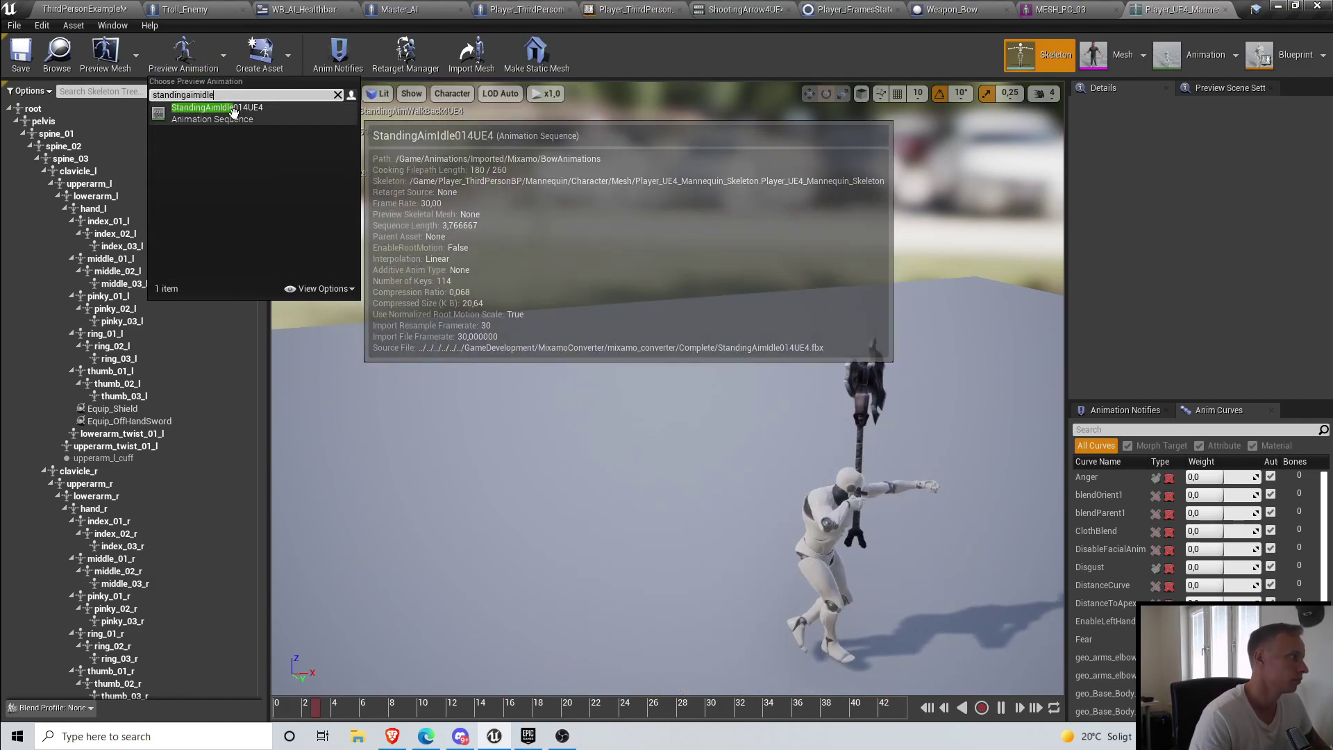
left_click(232, 113)
right_click_drag(602, 231, 669, 295)
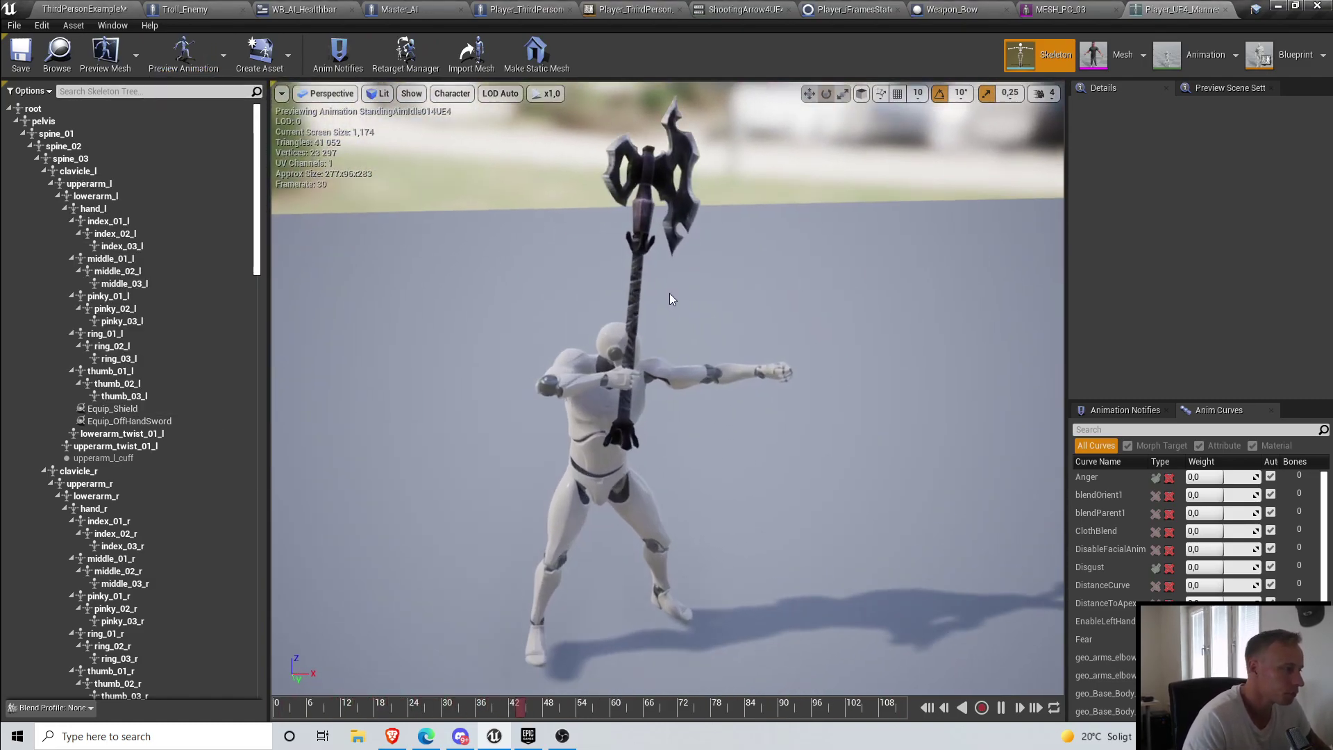
Step: Remove all attached preview assets from the Equip_Axe socket on hand_r
scroll(669, 295, "up", 3)
left_click(151, 422)
scroll(149, 461, "down", 8)
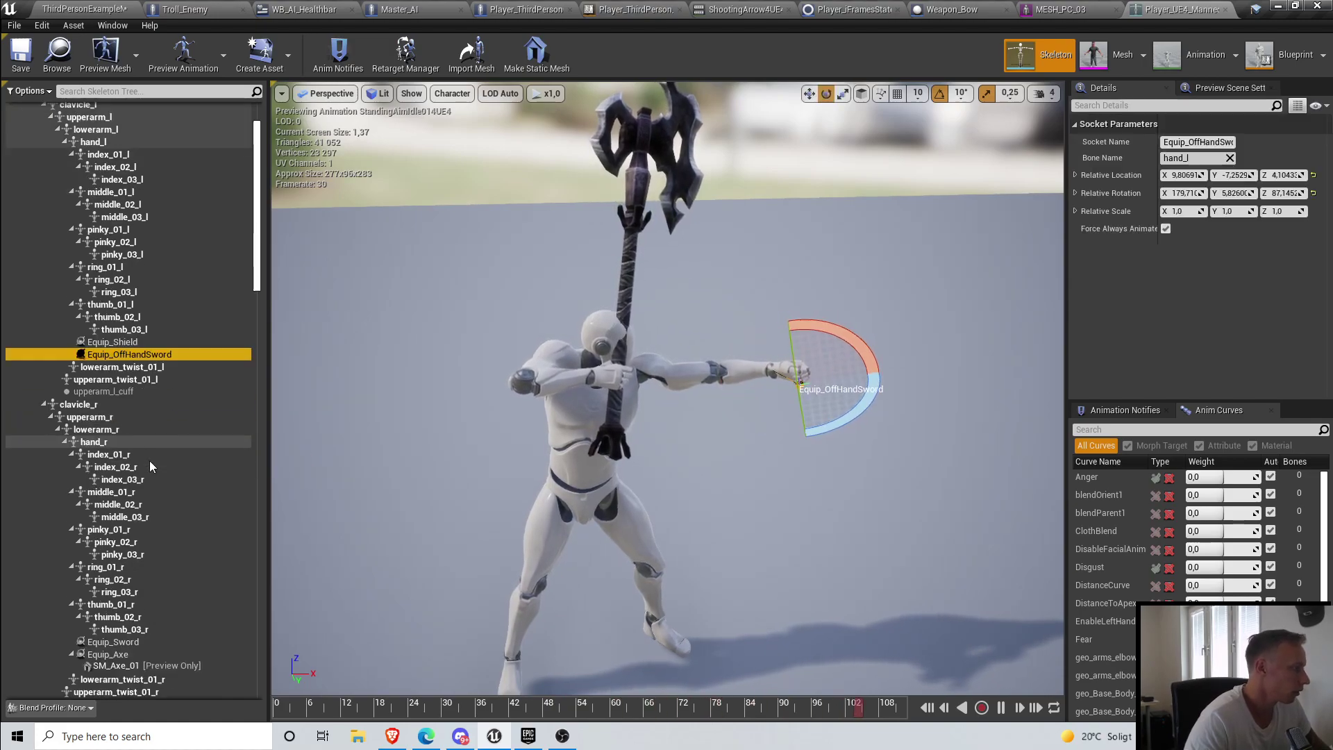
right_click(152, 409)
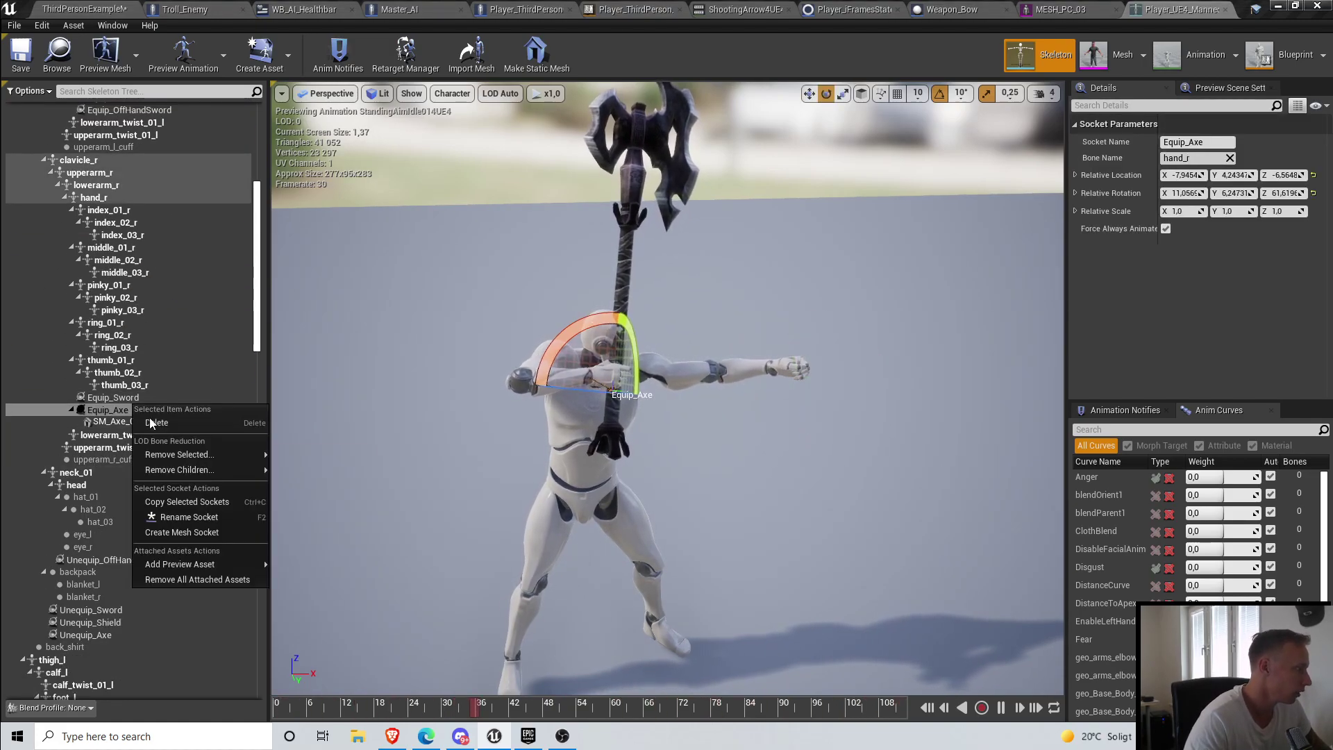
left_click(219, 581)
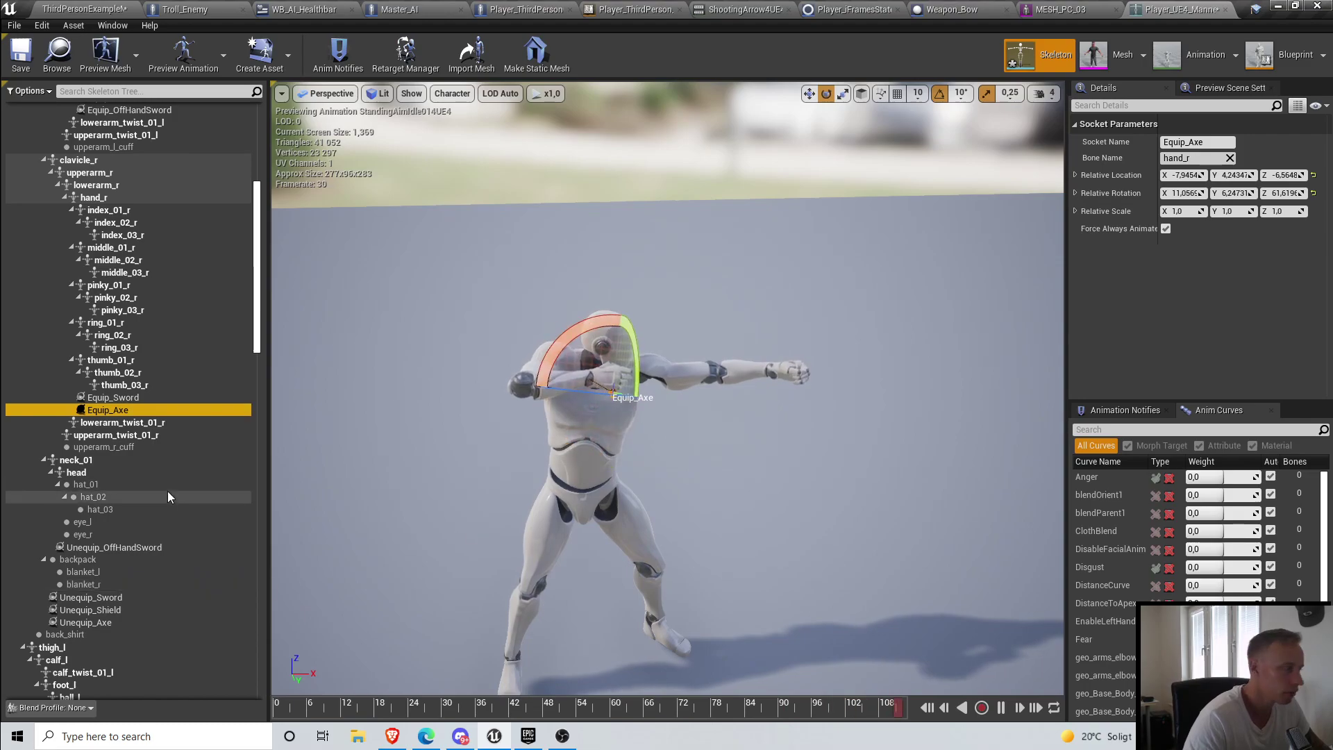
Step: Add a socket to the hand_l bone and name it Equip_Bow
left_click(782, 369)
left_click_drag(782, 369, 389, 368, "alt")
scroll(629, 395, "up", 5)
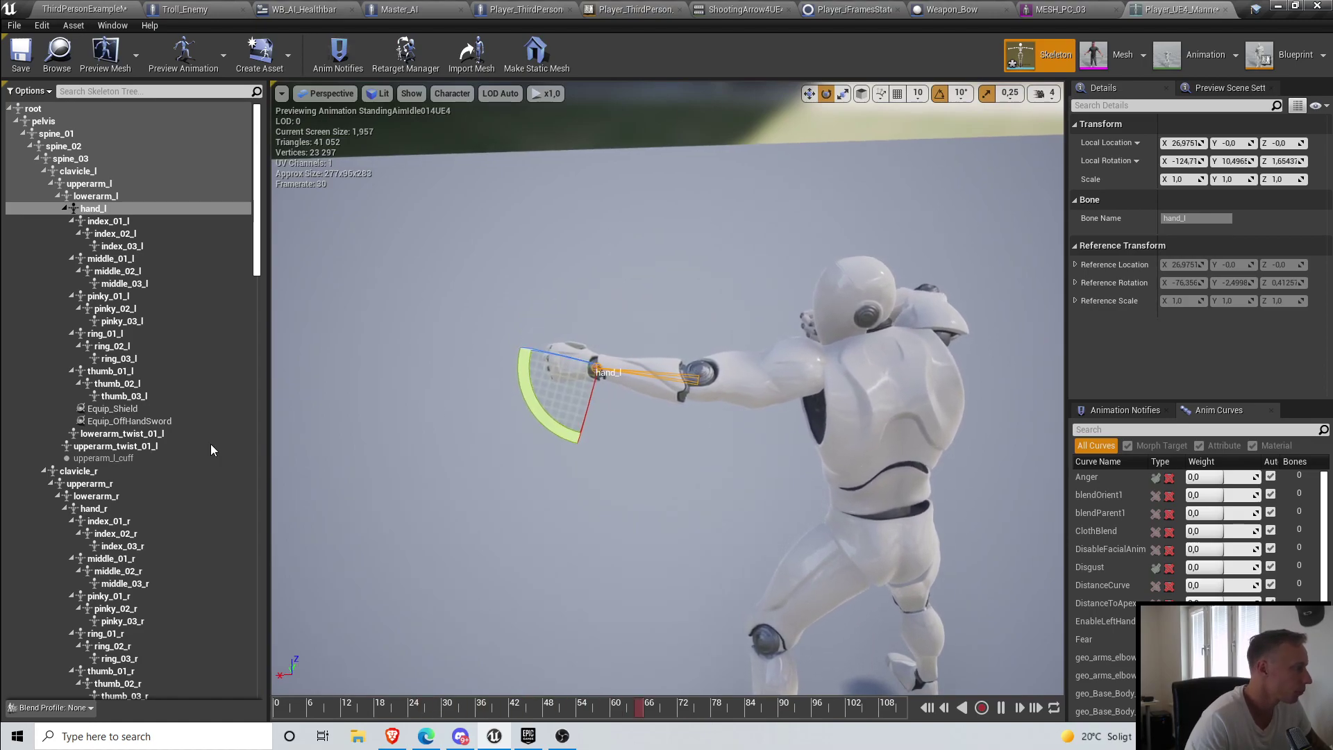
left_click(104, 210)
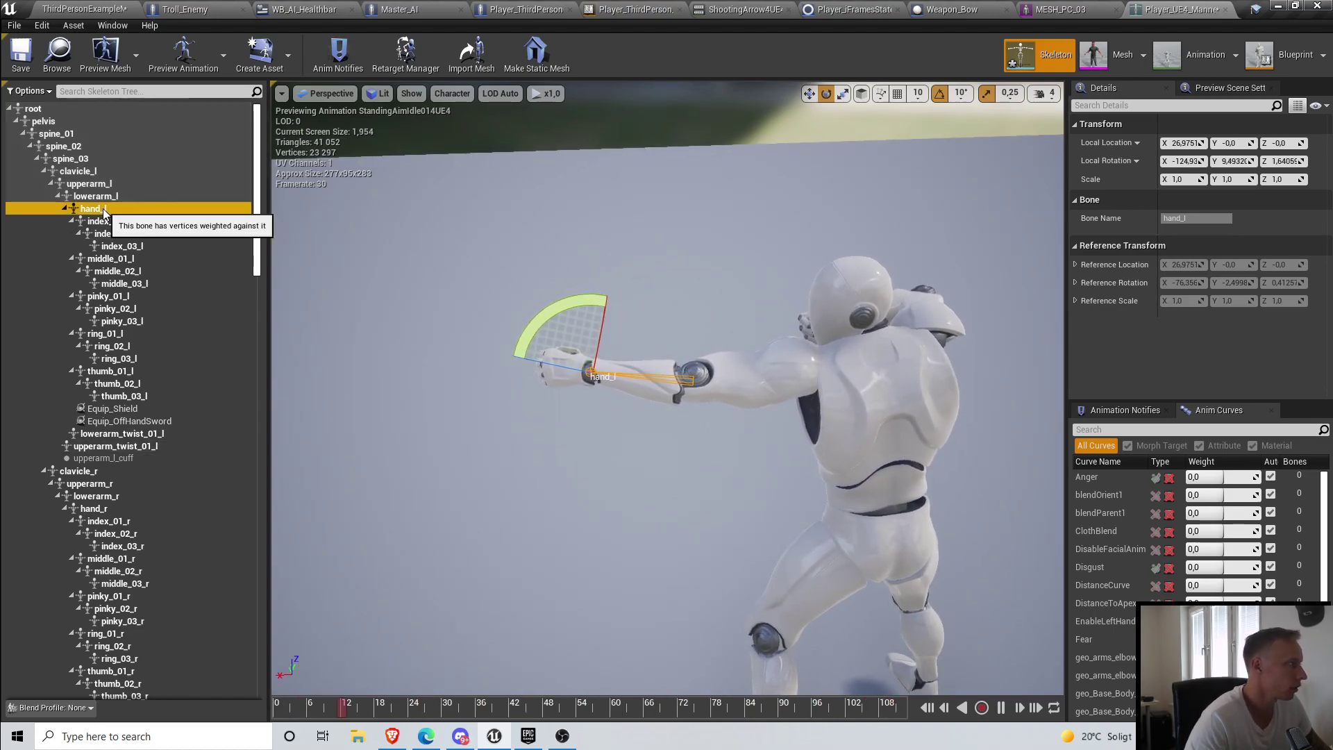
right_click(105, 212)
mouse_move(181, 383)
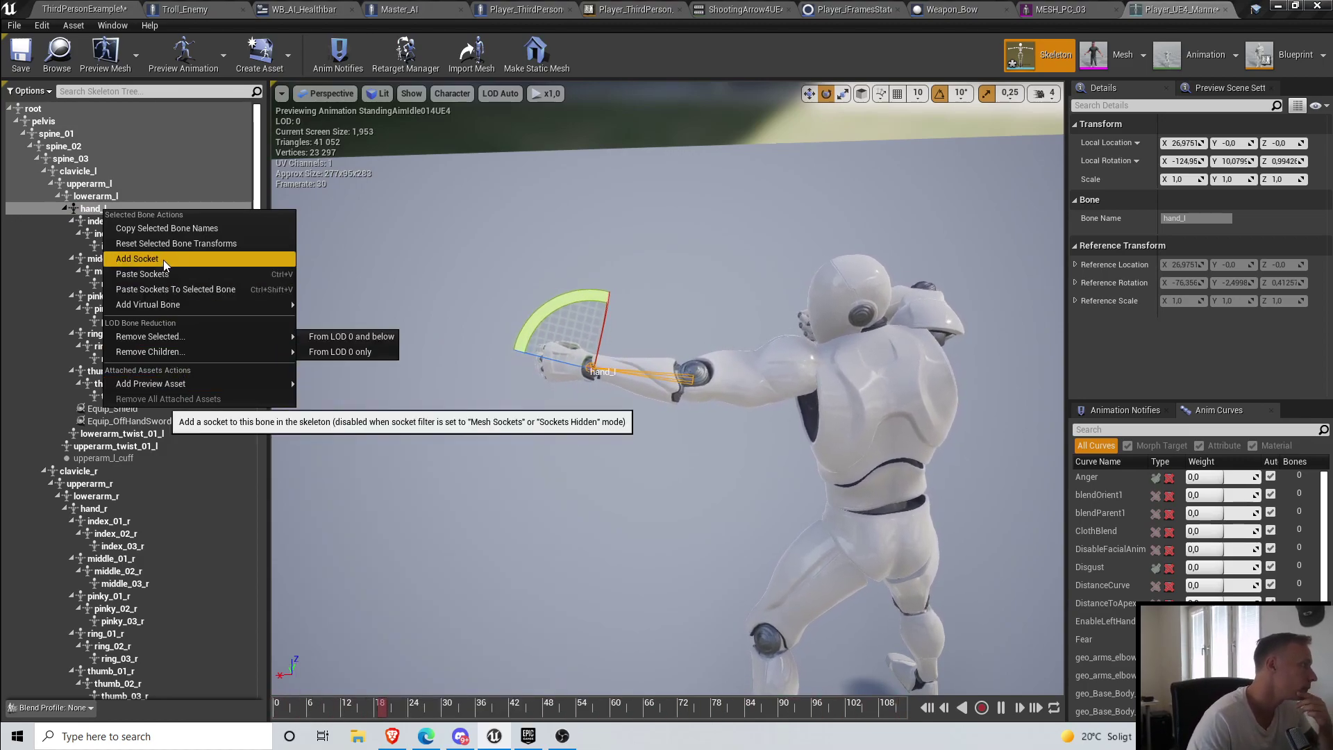
left_click(164, 260)
double_click(137, 434)
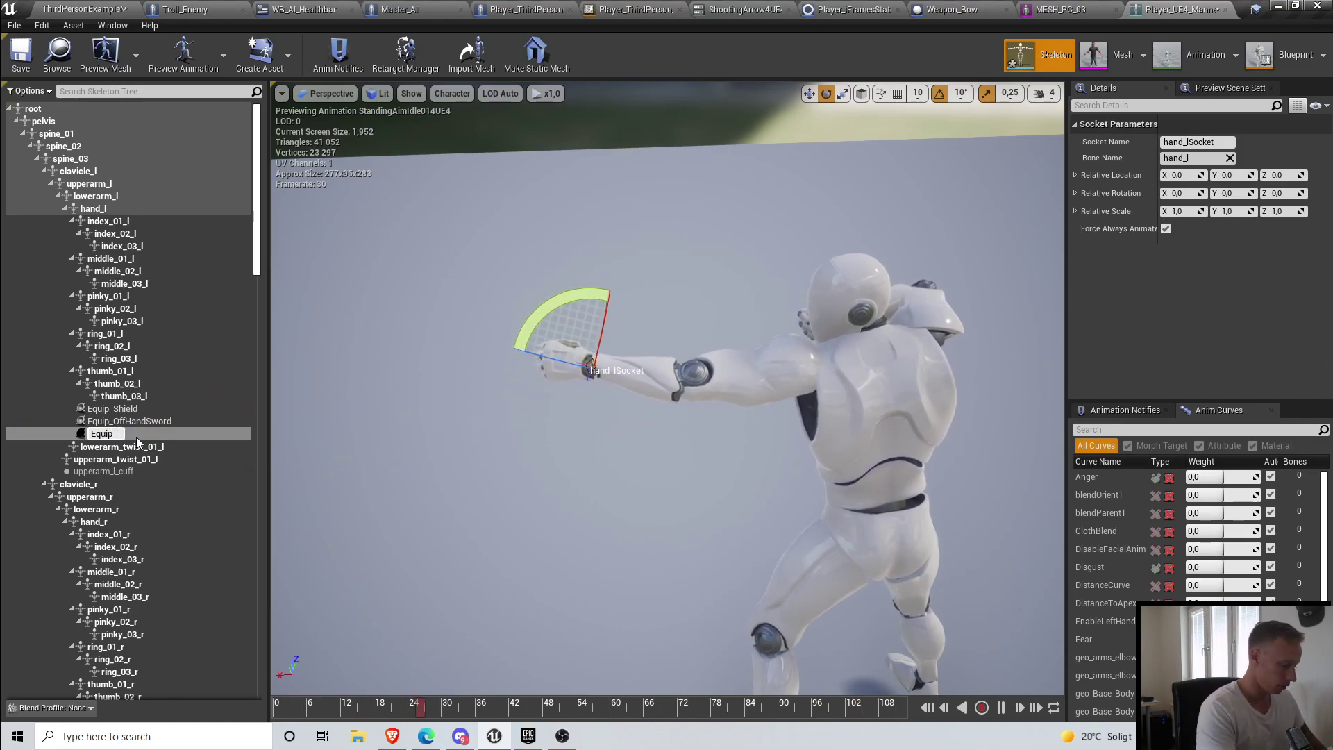
key("Return")
Step: Attach SM_Bow as a preview asset to the Equip_Bow socket, searching for "SM_bow"
right_click(147, 455)
left_click(123, 437)
right_click(124, 438)
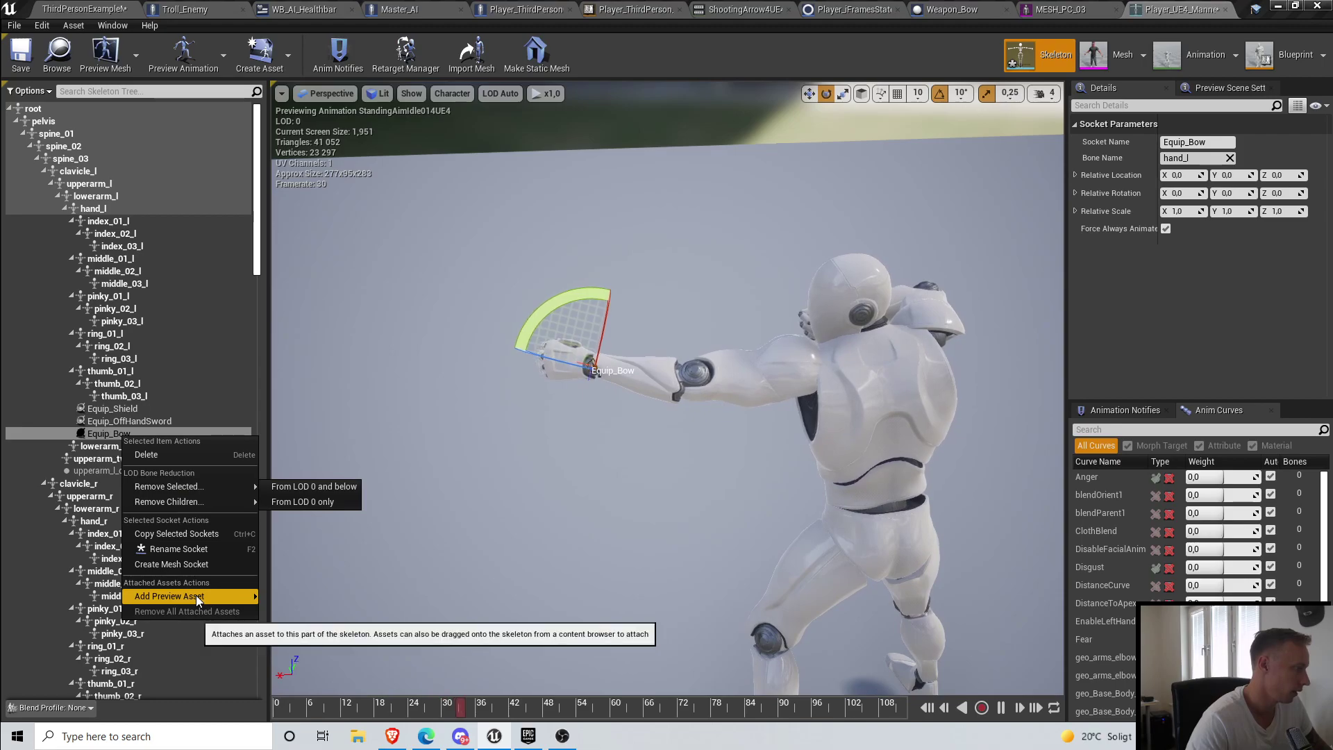
mouse_move(196, 595)
type("SM")
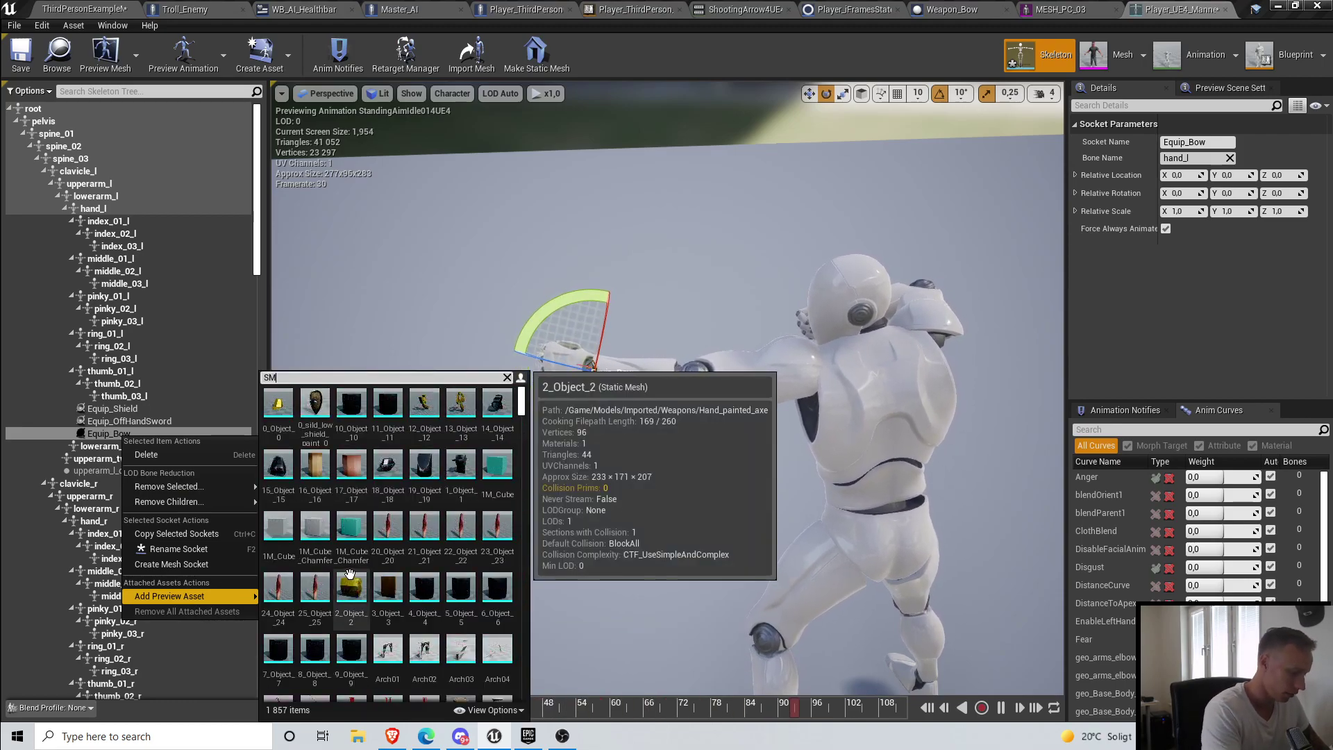
type("_bow")
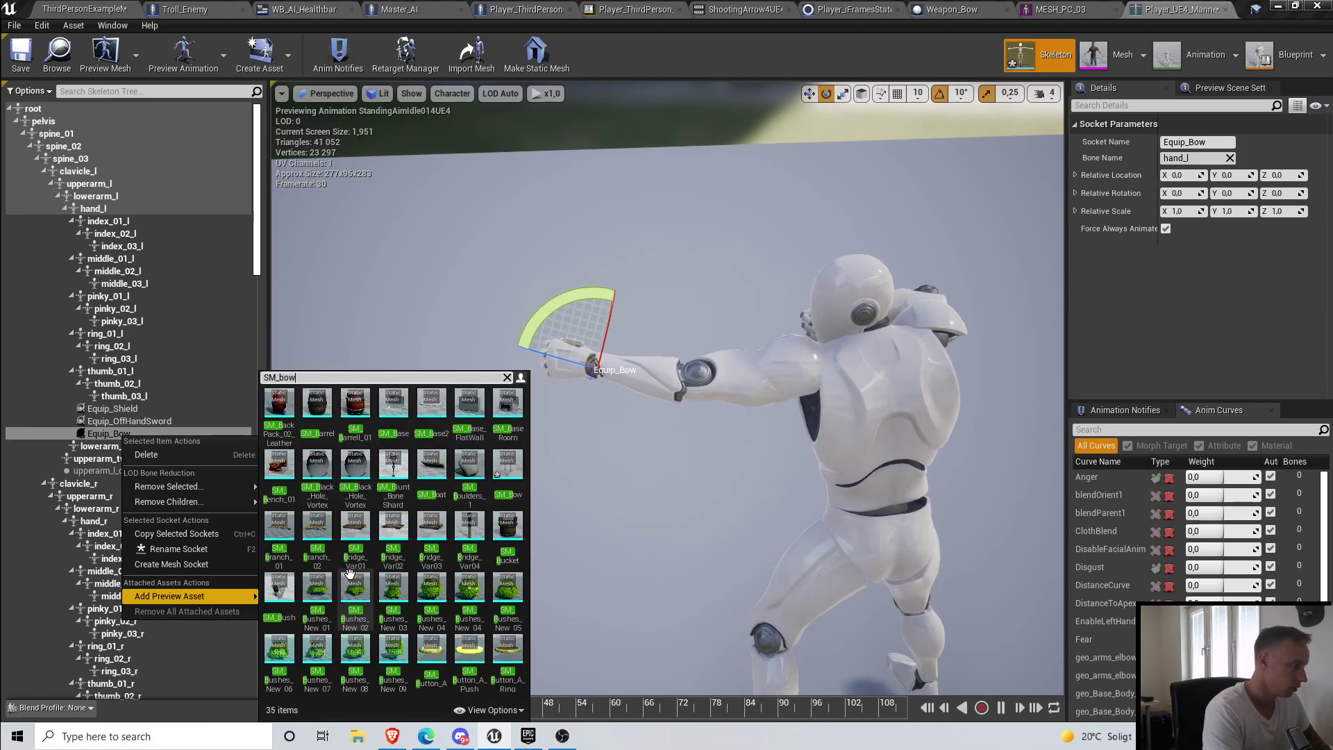
left_click(286, 421)
Step: Move the Equip_Bow socket so the bow sits in the left hand, at about X 2.74, Y -3.51, Z 0.34
right_click_drag(629, 370, 784, 399)
key("w")
left_click_drag(629, 370, 536, 404)
right_click_drag(536, 405, 736, 410)
left_click_drag(649, 386, 656, 387)
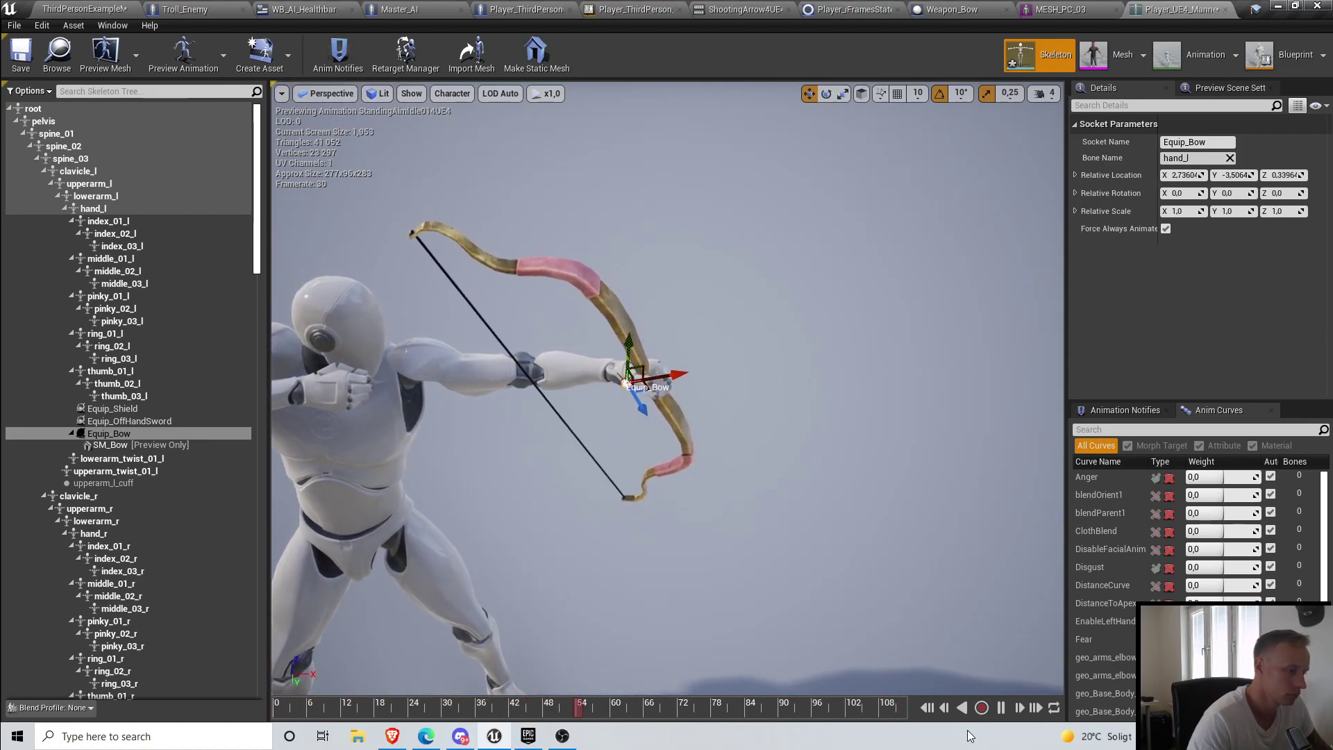
Step: Pause the preview animation and refine the Equip_Bow socket's relative location to about Y -4.52
left_click(1001, 709)
right_click_drag(882, 556, 666, 584)
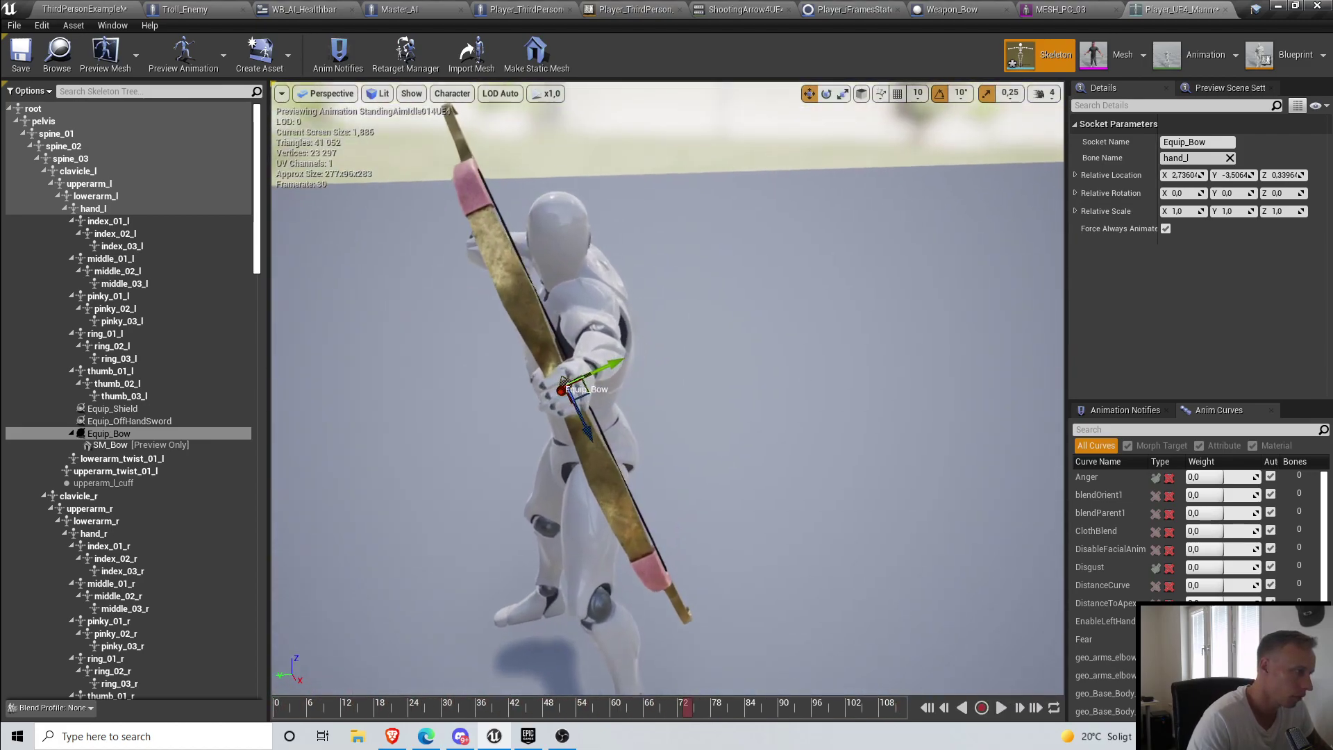
left_click_drag(565, 382, 595, 403, "alt")
right_click_drag(577, 388, 903, 396)
key("w")
left_click_drag(565, 365, 566, 369)
left_click(828, 405)
right_click_drag(827, 405, 764, 420)
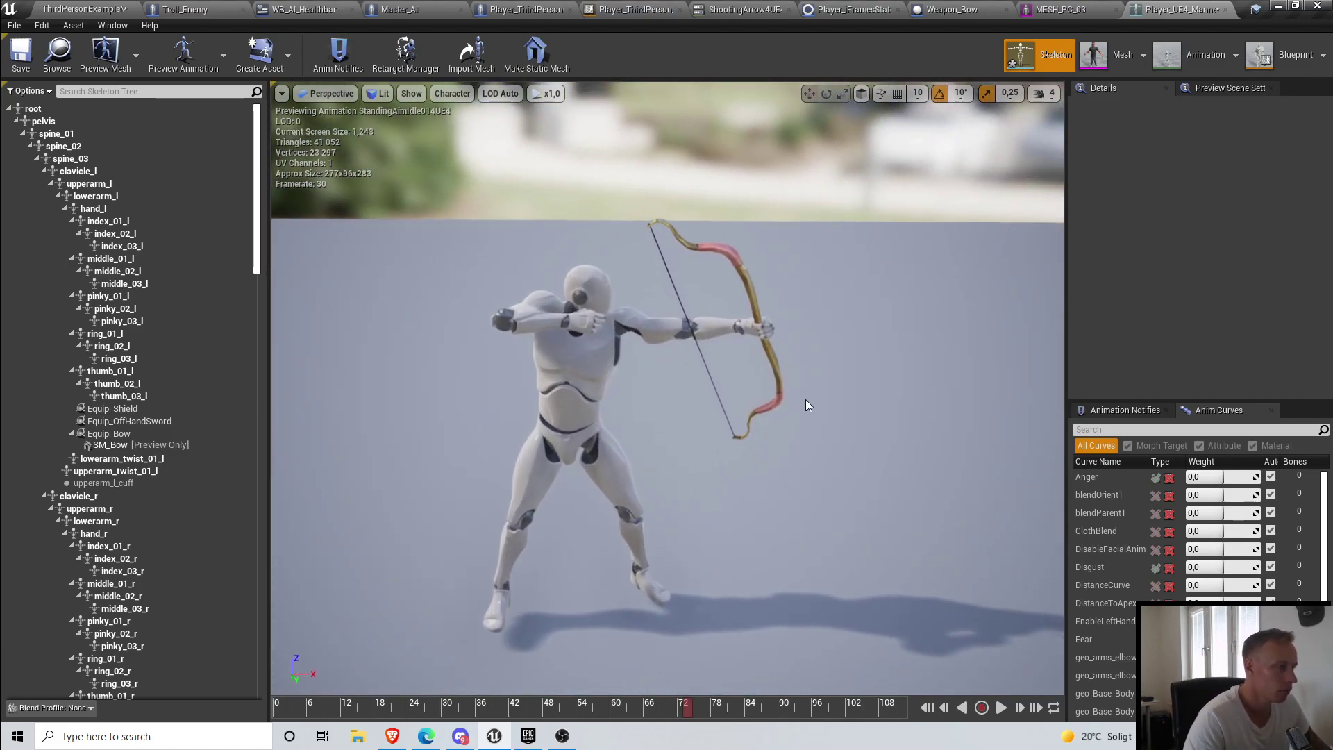
Step: Rotate the Equip_Bow socket slightly to adjust the bow's tilt in the left hand
left_click(722, 361)
left_click(152, 436)
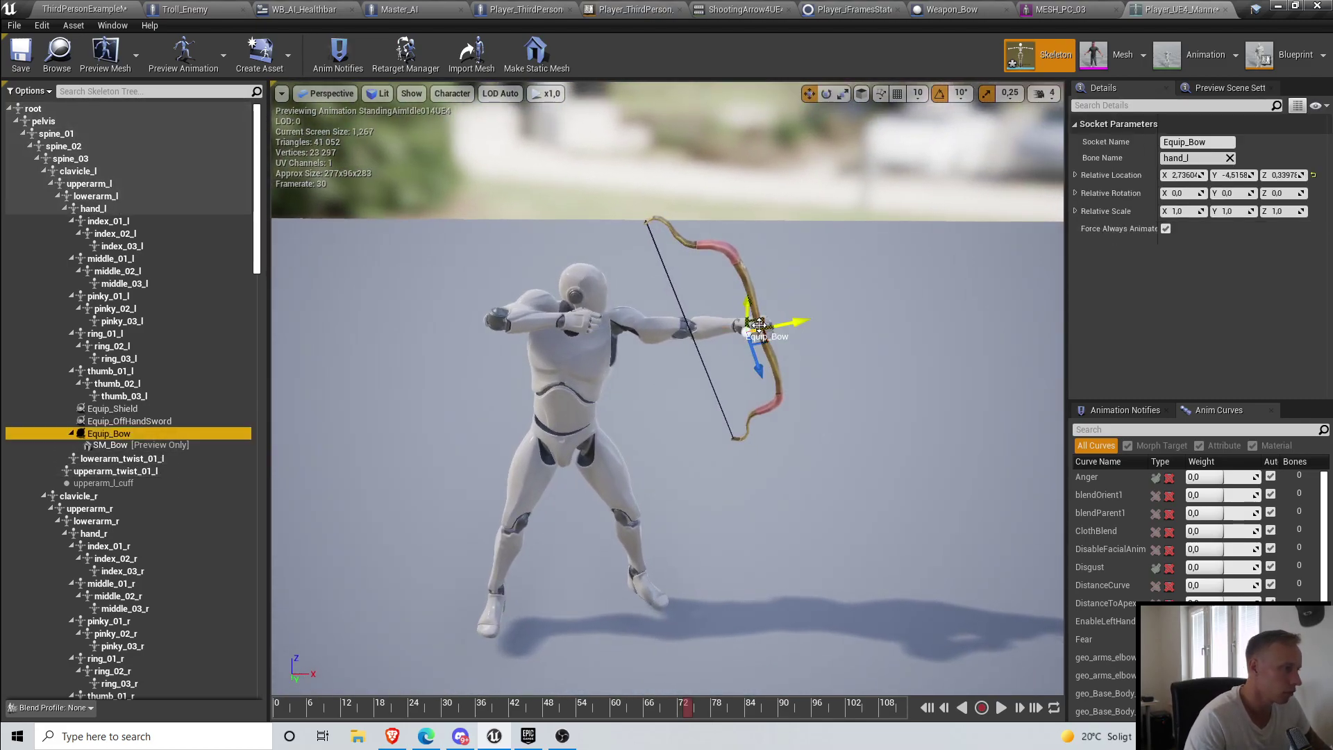
left_click(825, 97)
left_click_drag(796, 288, 809, 301)
Step: Try attaching SM_Bow as a preview asset directly to the spine_03 bone, searching for "bow"
right_click_drag(776, 283, 660, 288)
key("a")
left_click(601, 404)
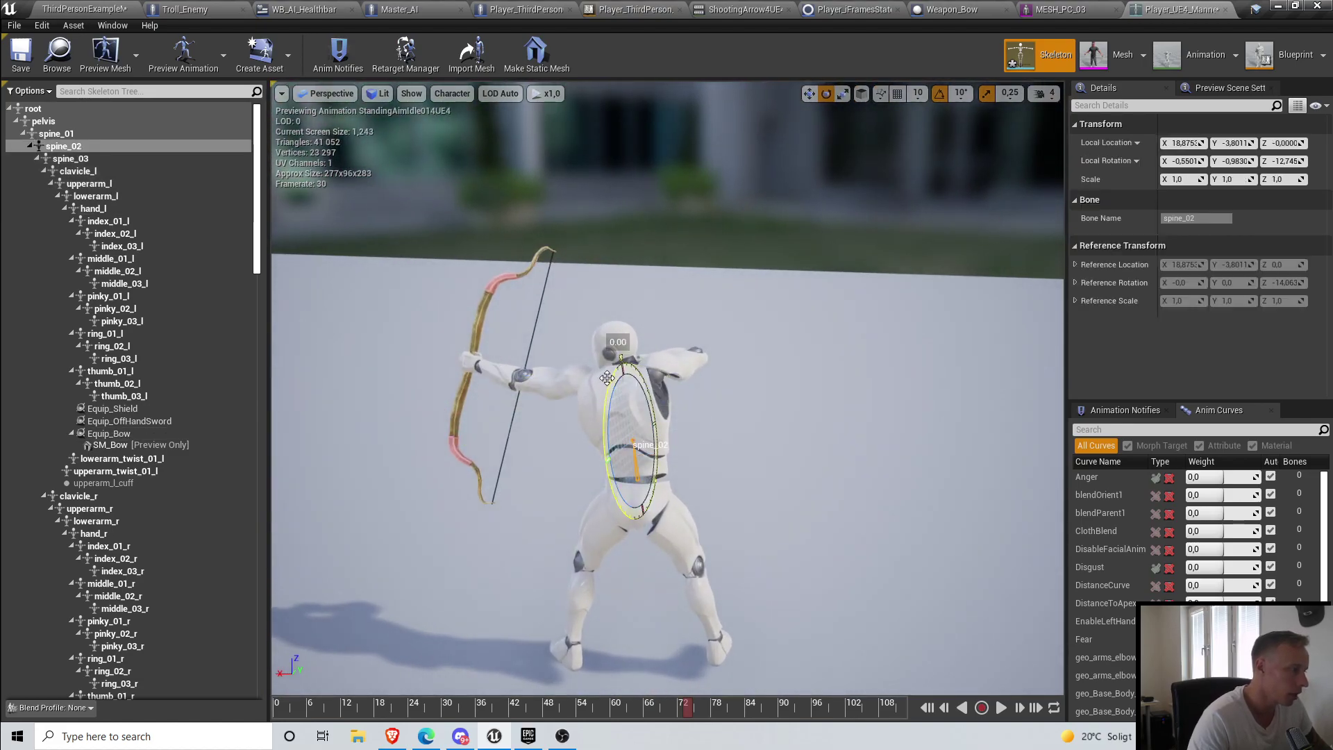
left_click(82, 159)
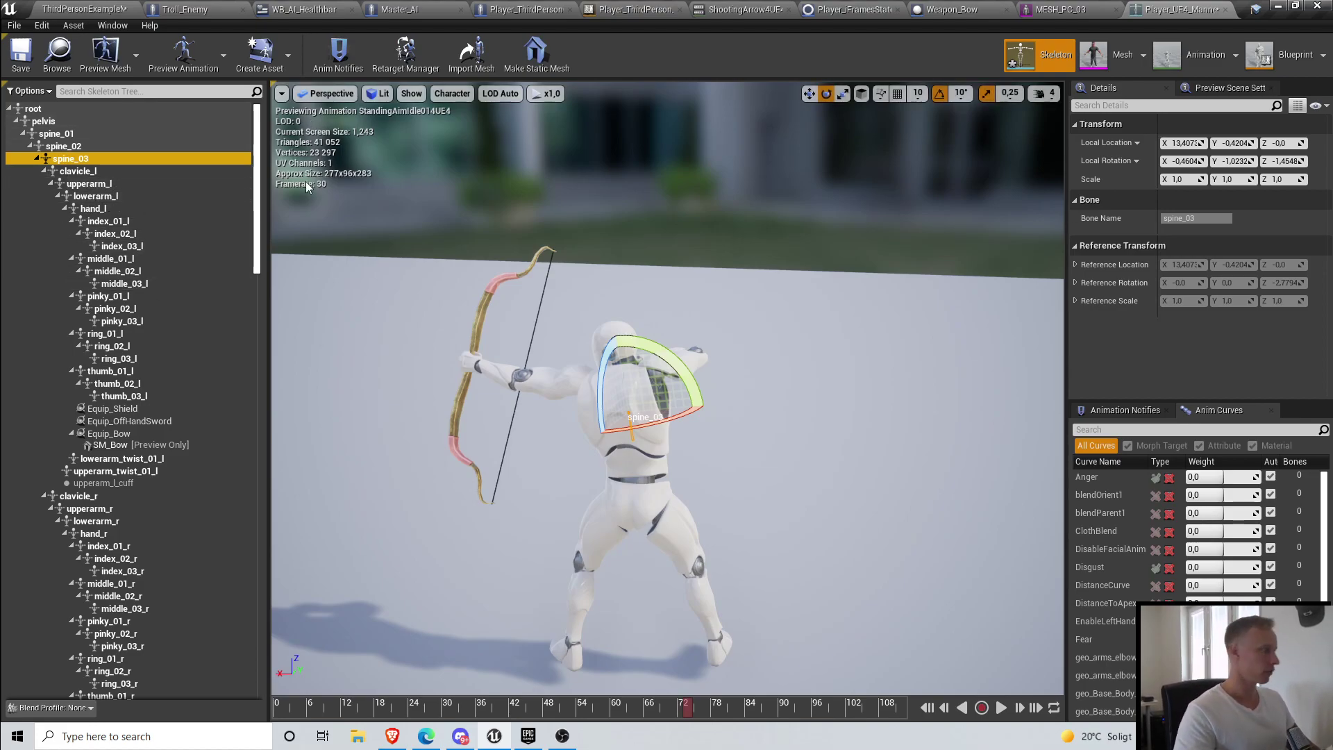
right_click(99, 162)
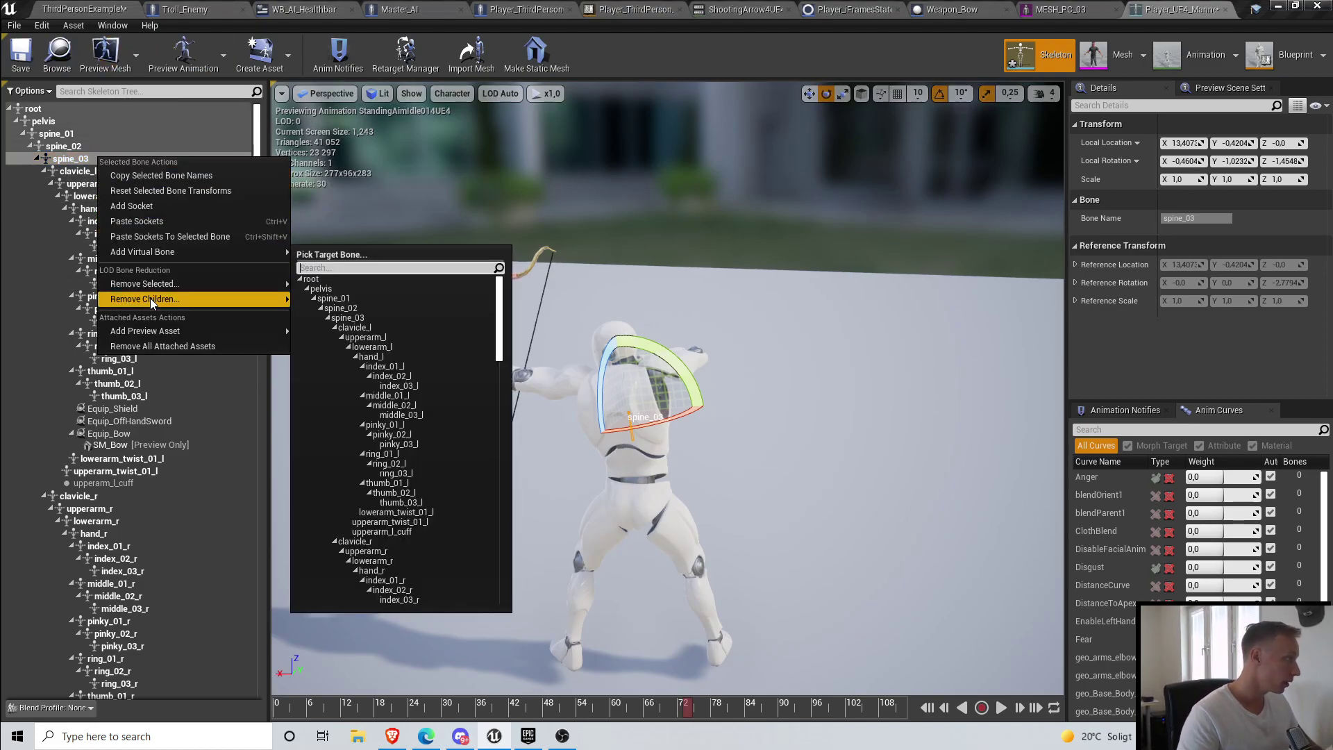
mouse_move(177, 331)
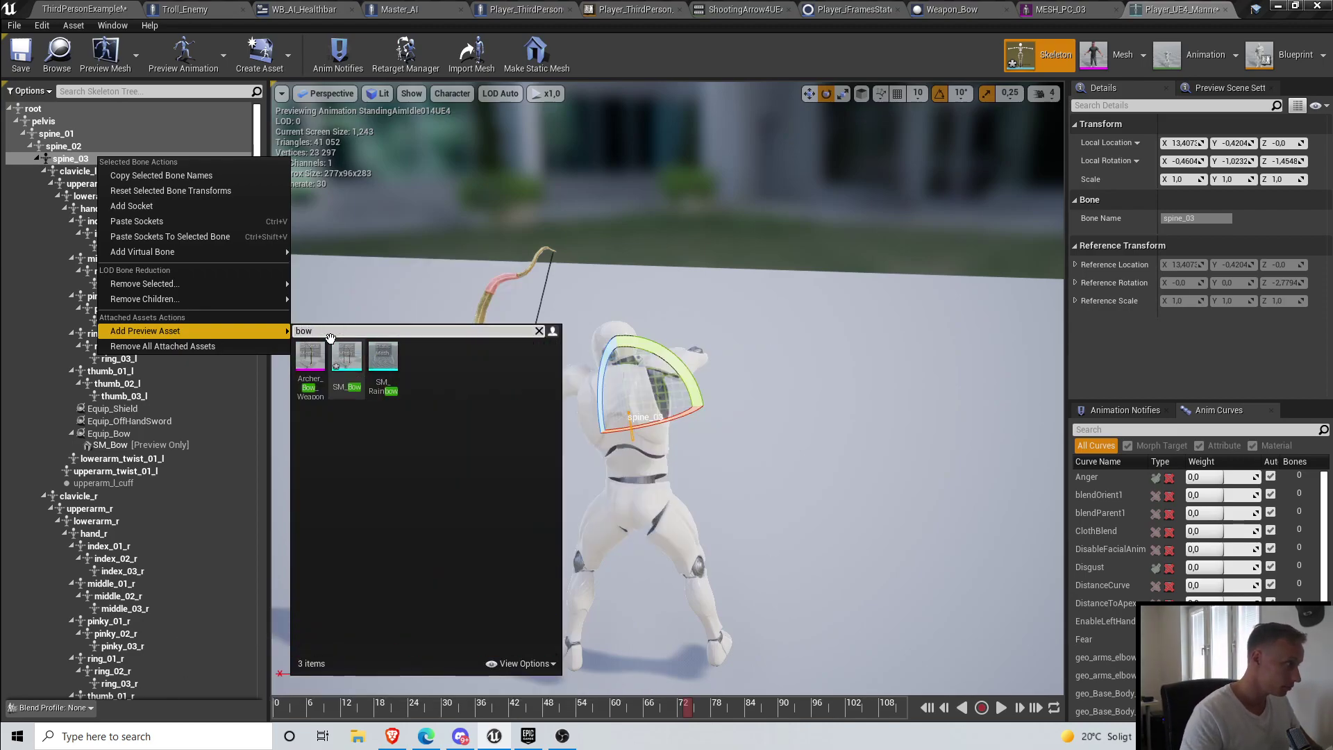
left_click(345, 379)
mouse_move(789, 426)
right_mouse_down()
mouse_move(674, 389)
mouse_move(813, 425)
right_mouse_up()
key("d")
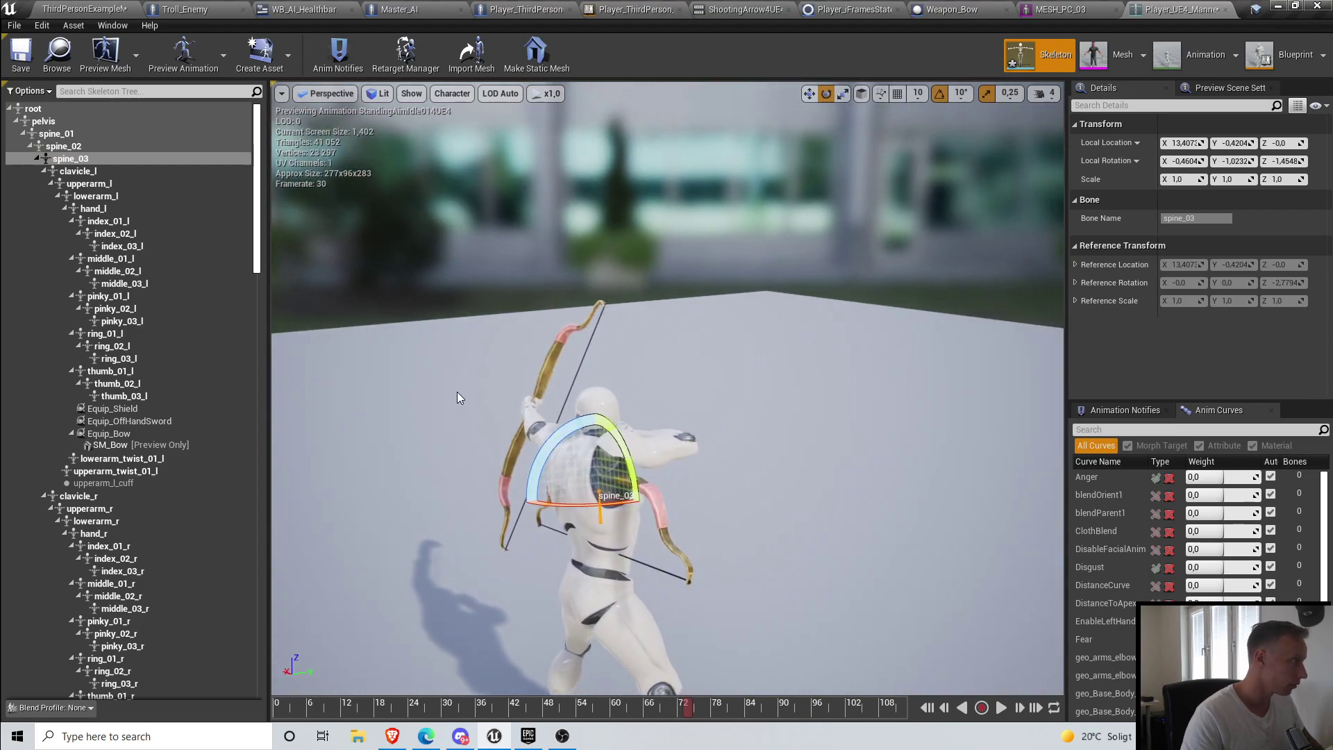
Step: Add a socket to the spine_03 bone and name it Unequip_Bow
right_click(111, 156)
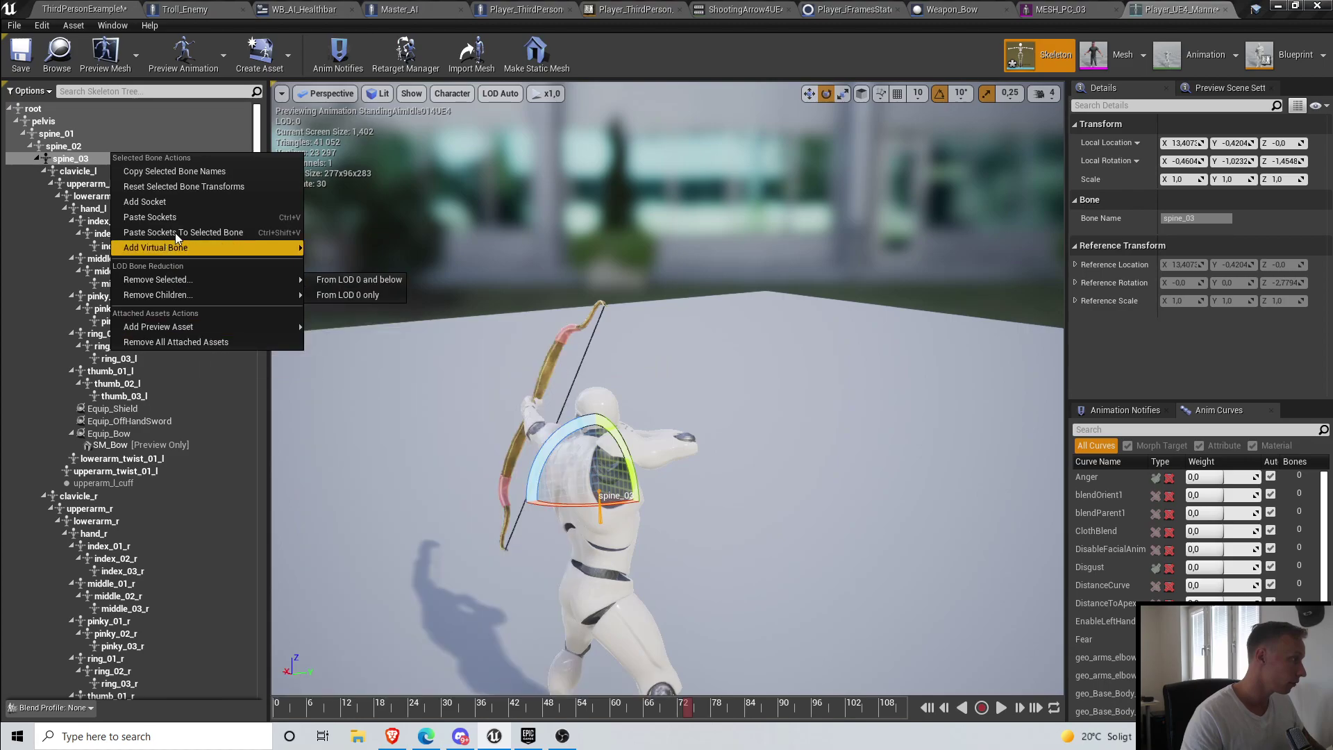
left_click(186, 202)
left_click(111, 408)
left_click(110, 407)
type("Unequip_N")
type("o")
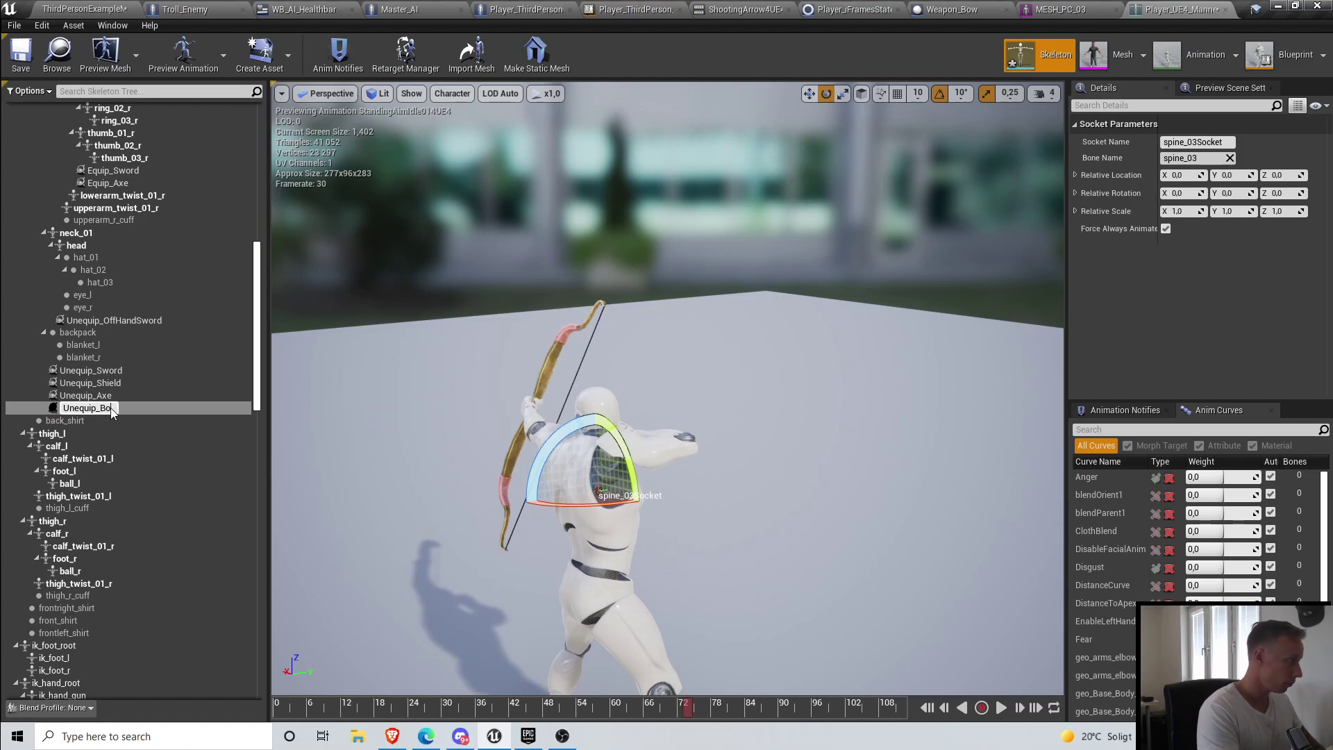
type("w")
key("Return")
Step: Attach SM_Bow as a preview asset to the Unequip_Bow socket, searching for "SM_Bow"
right_click(112, 407)
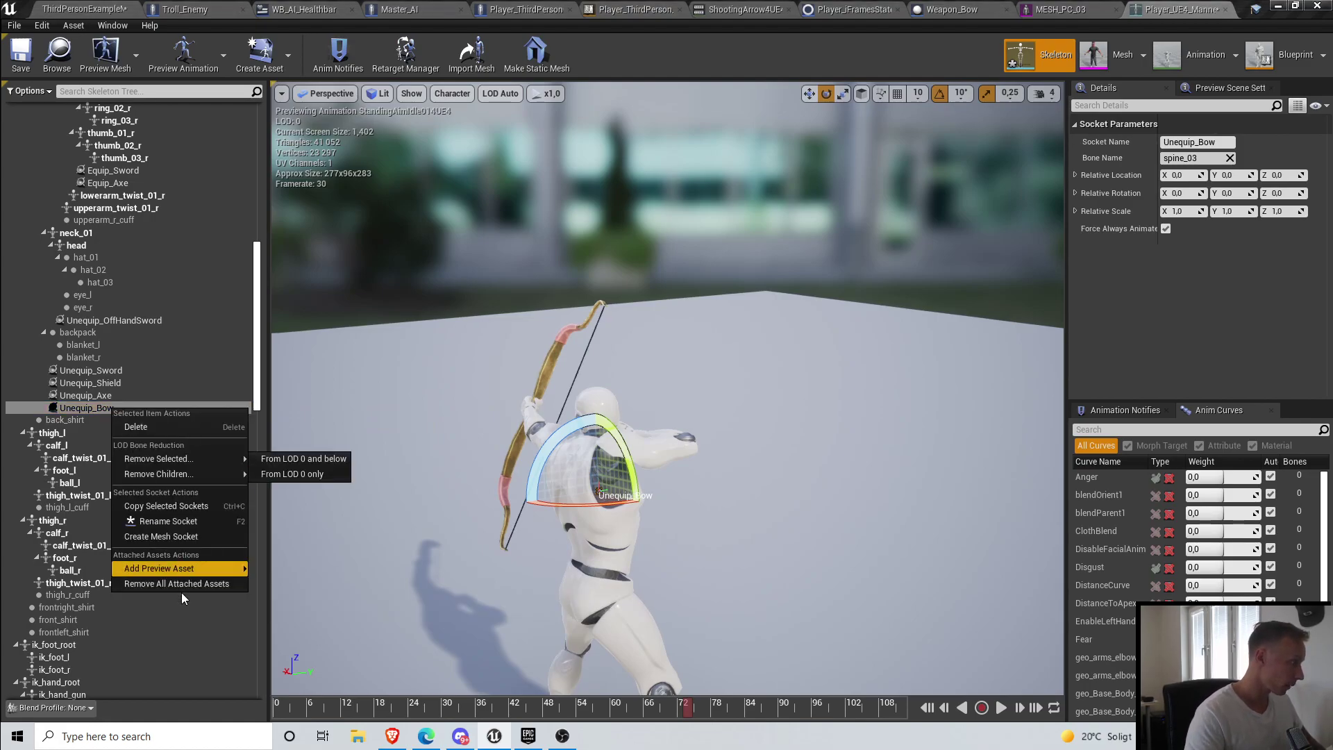
mouse_move(187, 569)
type("SM")
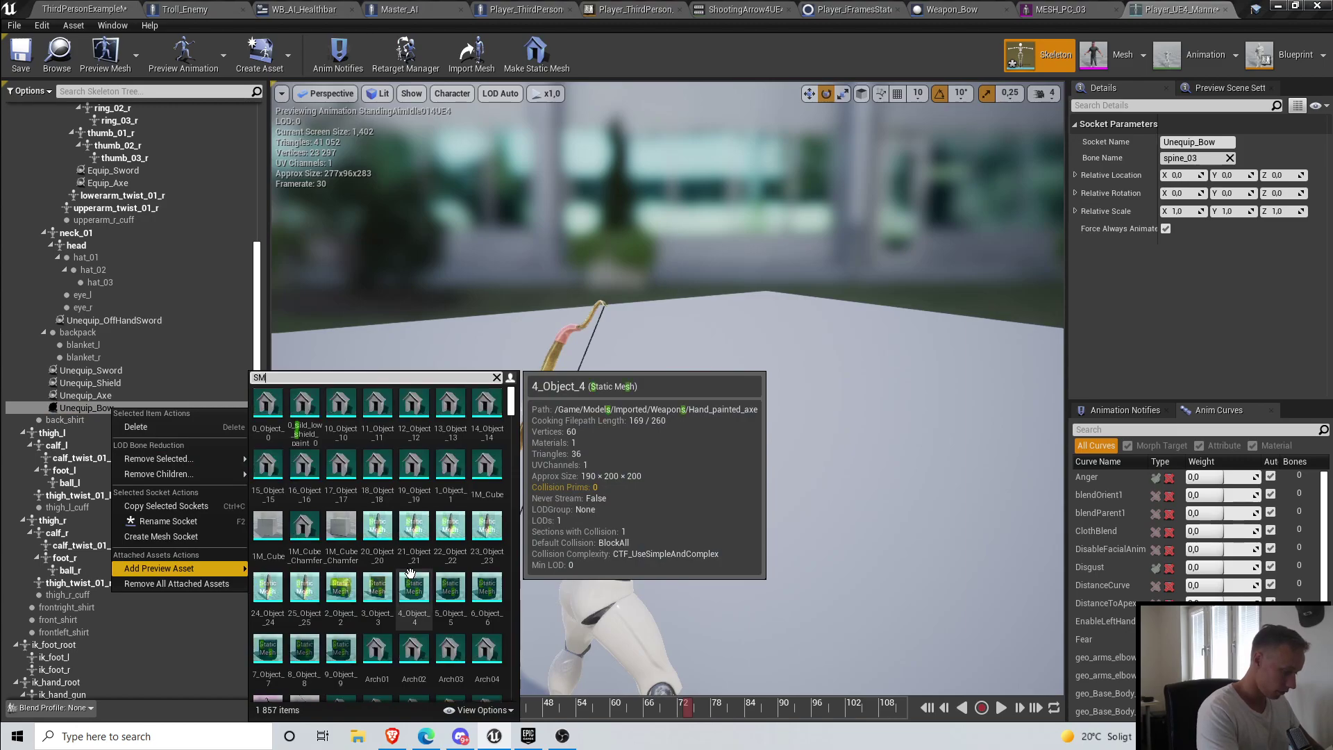
type("_Bow")
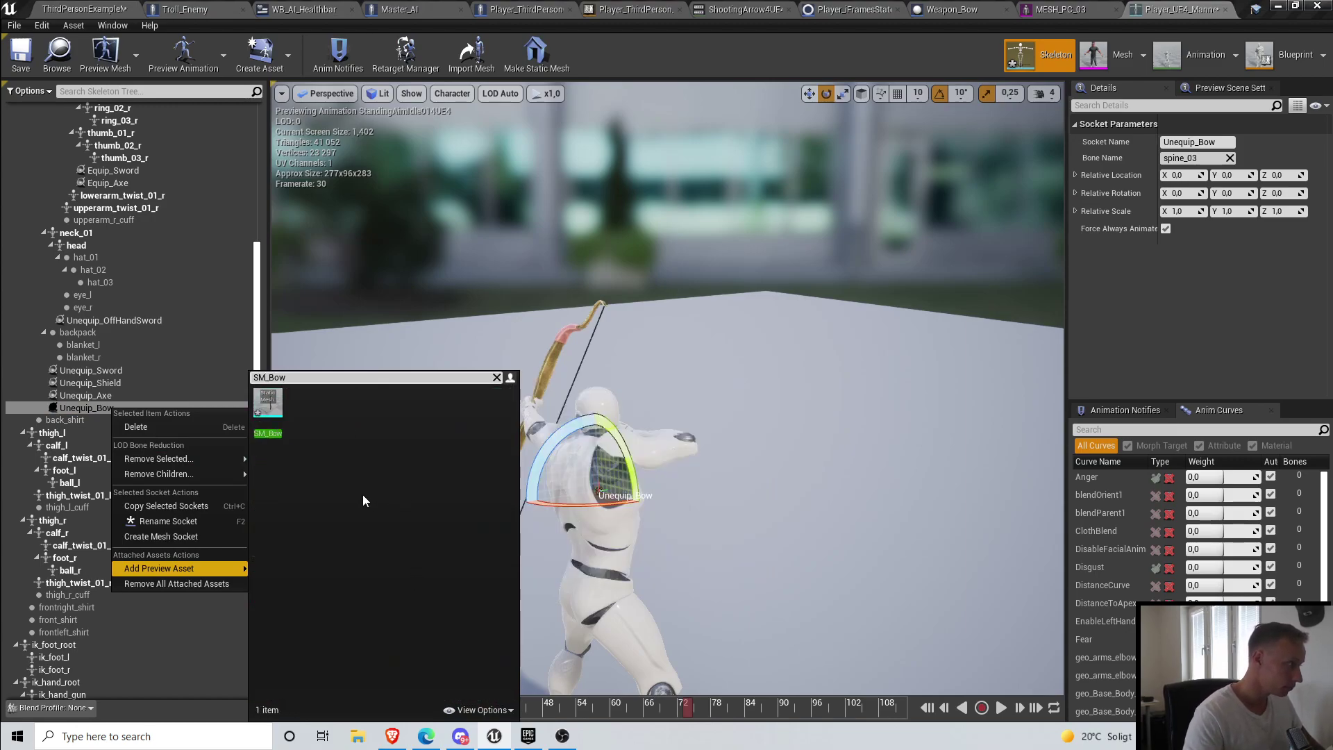
left_click(269, 420)
Step: Lay the bow diagonally across the back by setting Unequip_Bow's location to about -0.77, -17.04, -2.12 and its rotation to about -180, -70, 180
key("w")
left_click_drag(708, 431, 903, 441)
key("e")
left_click_drag(599, 381, 582, 335)
right_click_drag(685, 403, 800, 475)
left_click_drag(800, 462, 833, 467)
left_click_drag(828, 418, 824, 372)
right_click_drag(824, 372, 896, 385)
scroll(854, 466, "up", 3)
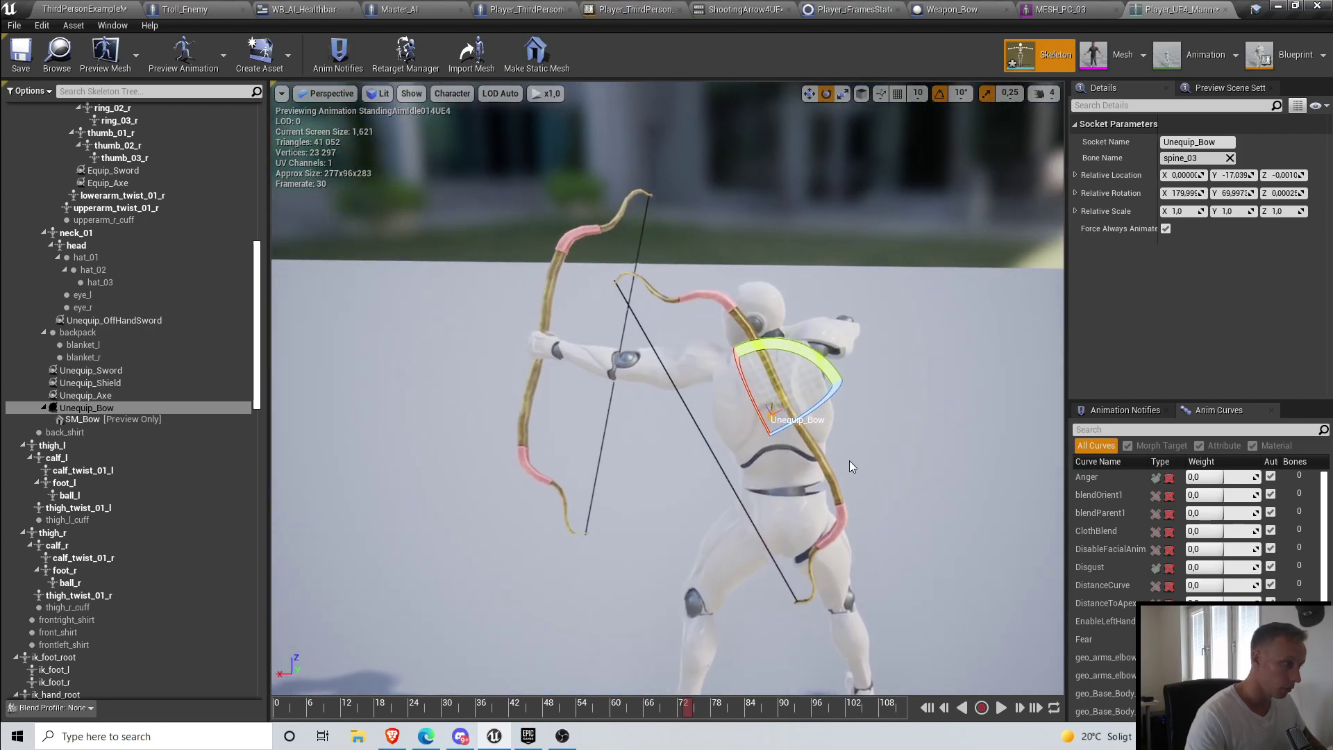
left_click_drag(818, 414, 724, 437)
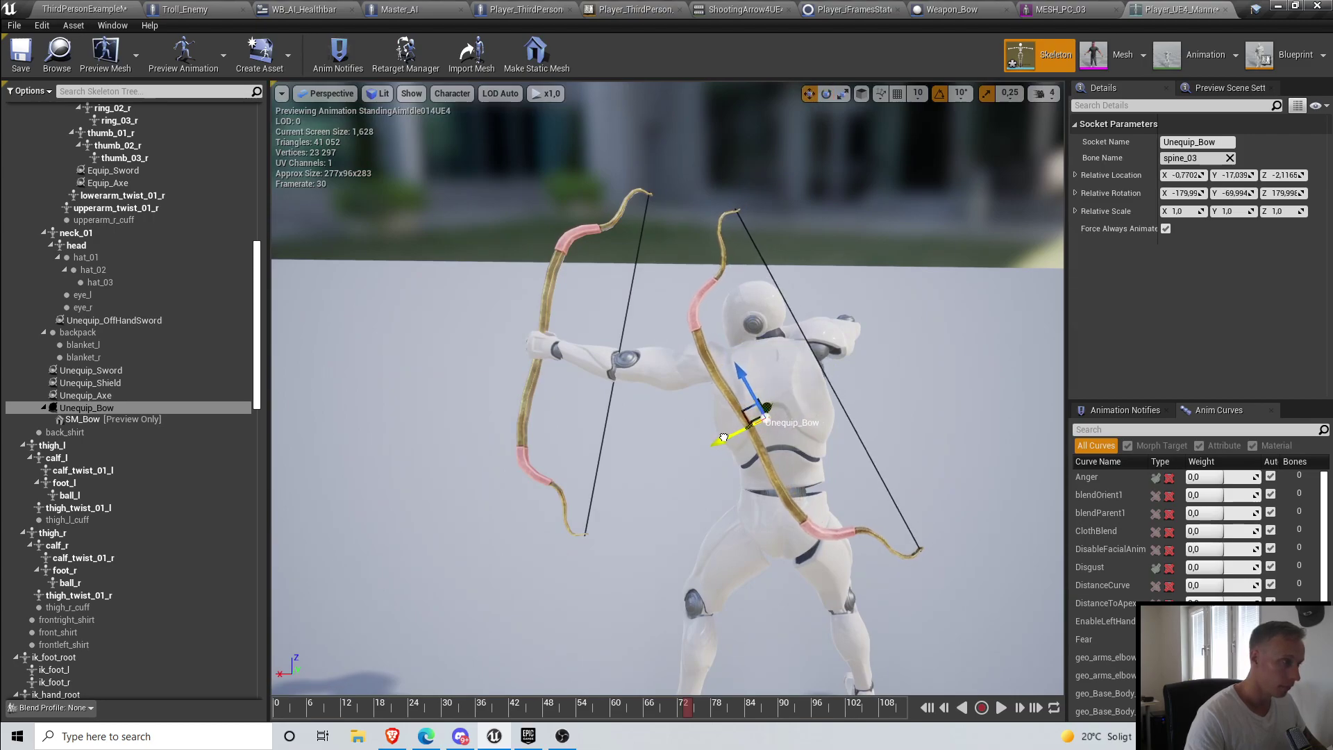
scroll(819, 384, "down", 2)
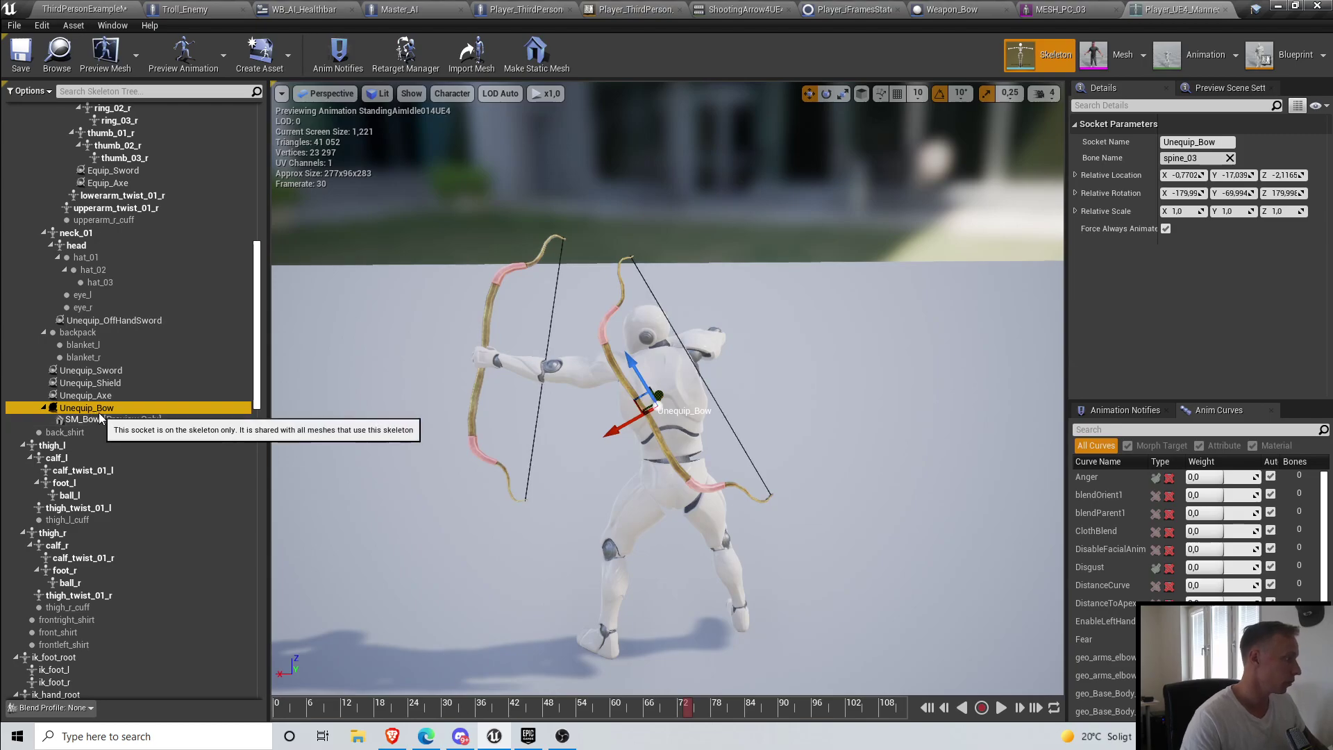
Step: In the Weapon_Bow Blueprint's mesh details, set the main unequipped slot name to Unequip_Bow and the equipped slot name to Equip_bow
key("F2")
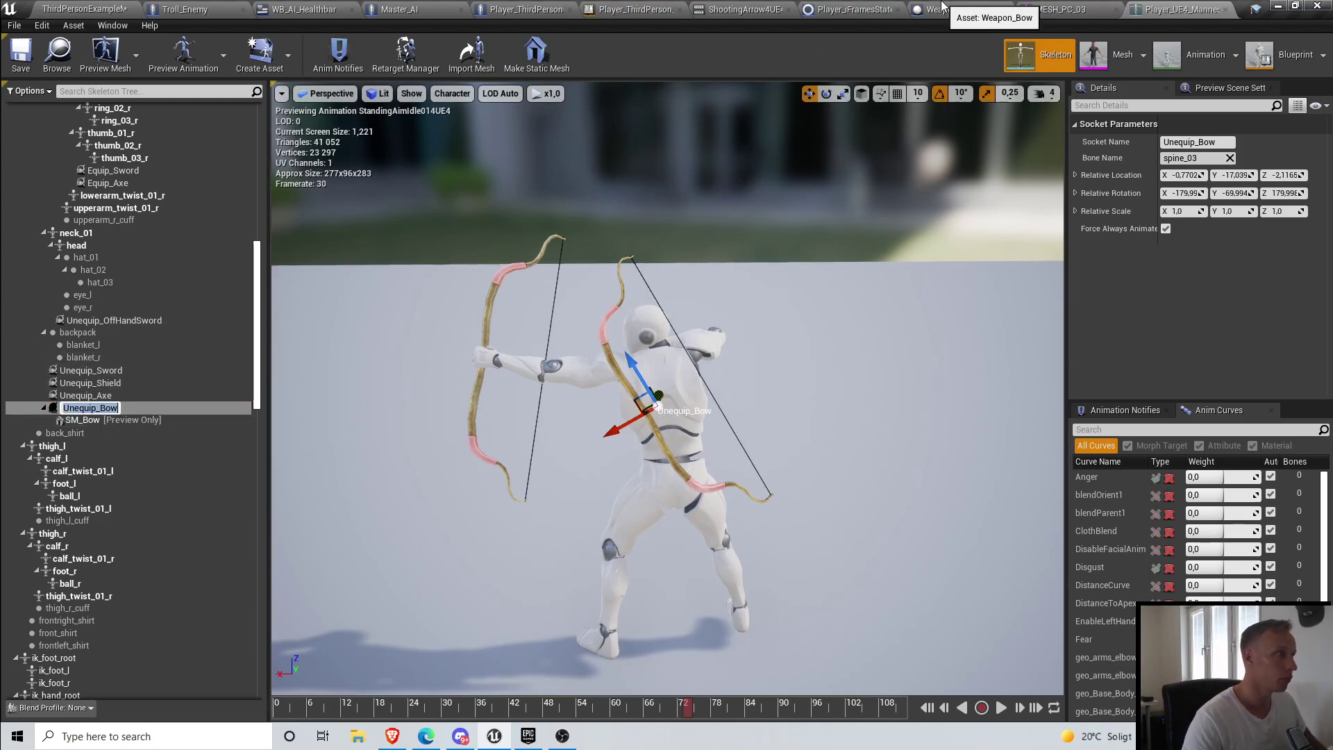
left_click(943, 7)
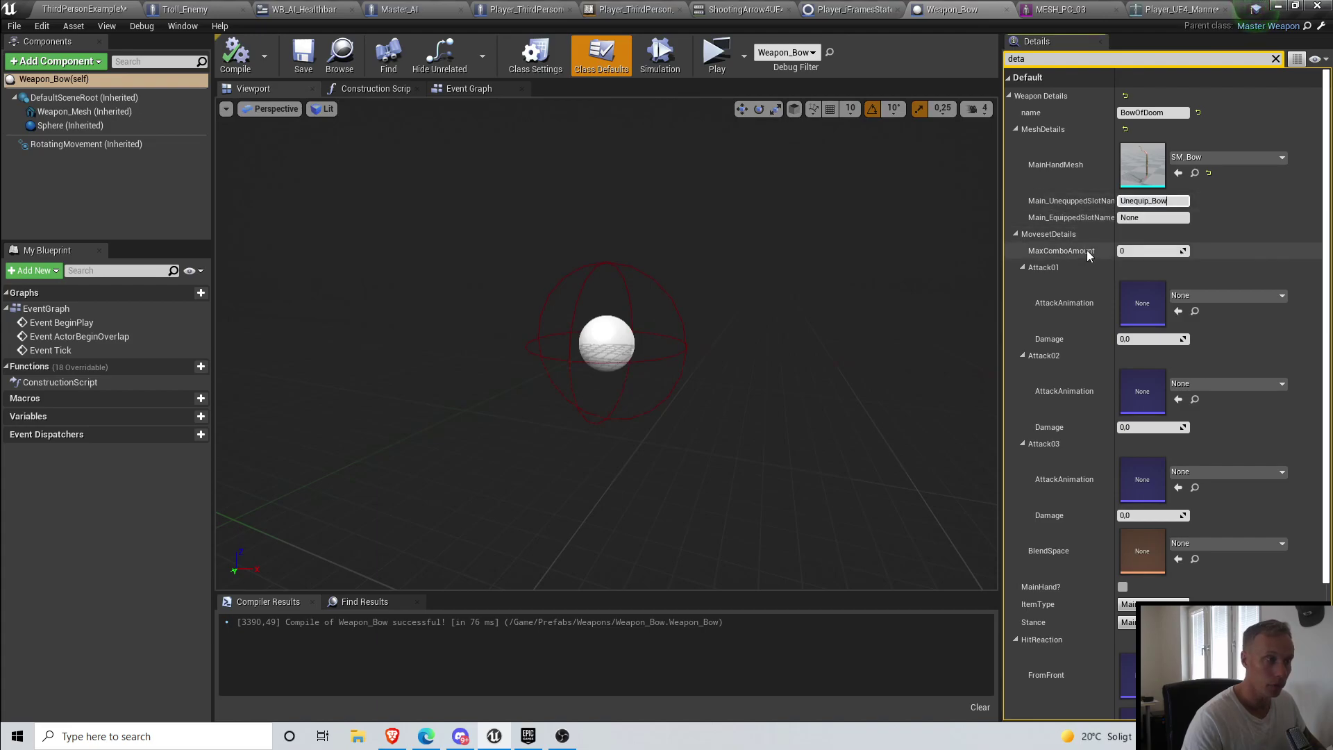
type("Equip_bow")
key("Return")
Step: Compile the Weapon_Bow Blueprint and save all modified assets and the level
left_click(254, 67)
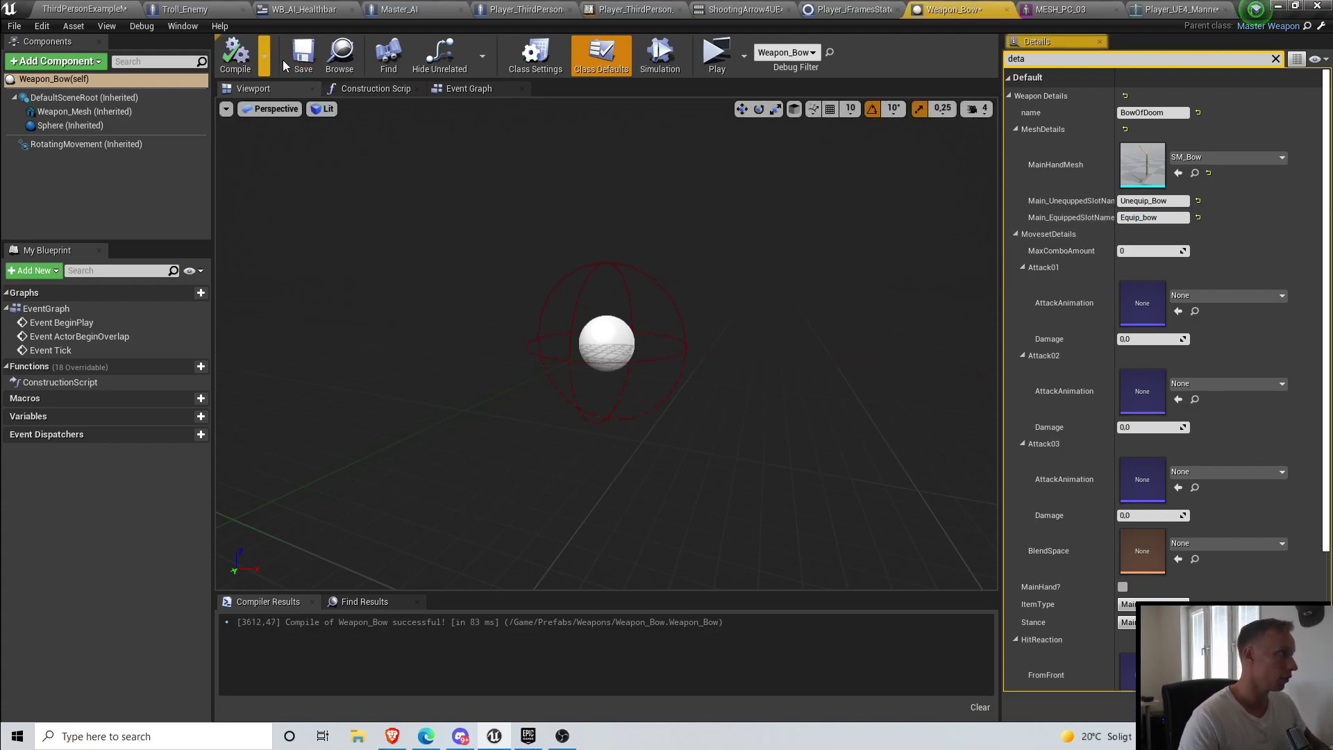
left_click(14, 26)
left_click(42, 116)
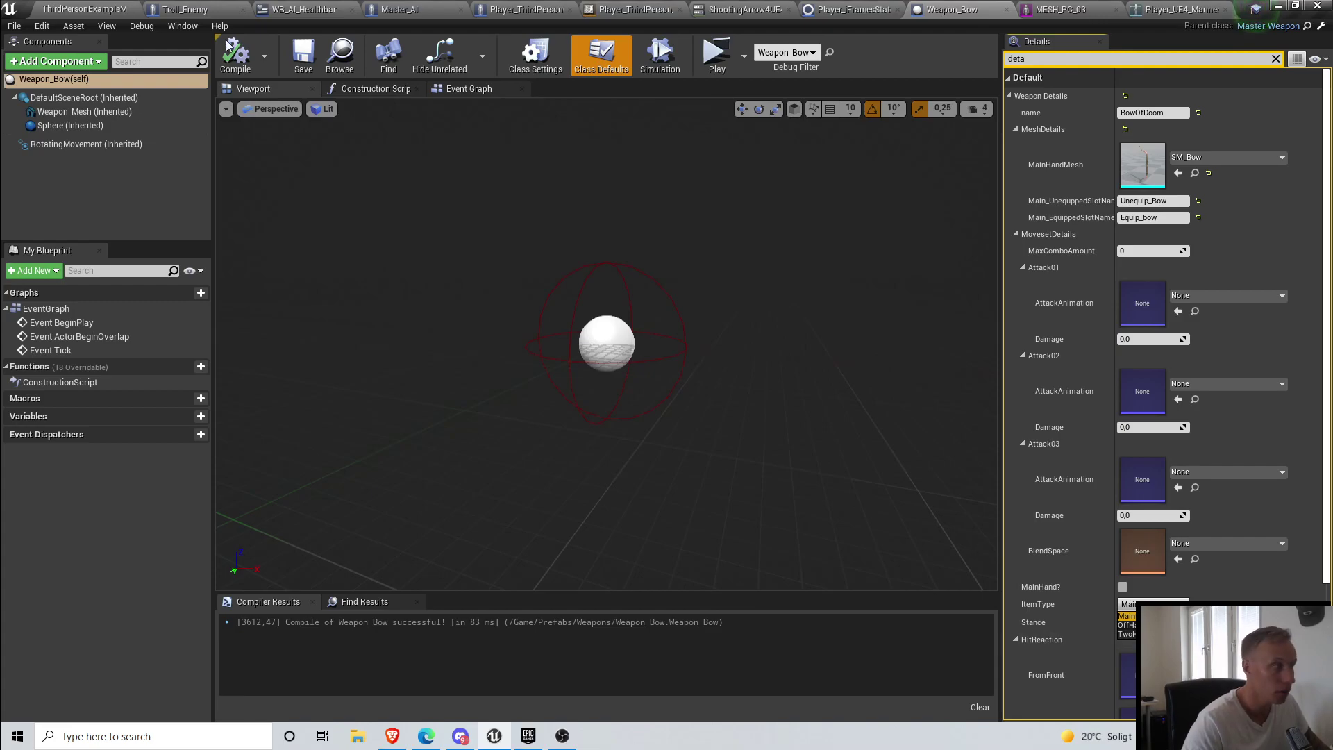
Step: Search the whole Content folder for "weapon" to look for the item type enumeration, and check the weapon details in Weapon_Bow
left_click(55, 13)
scroll(143, 621, "down", 10)
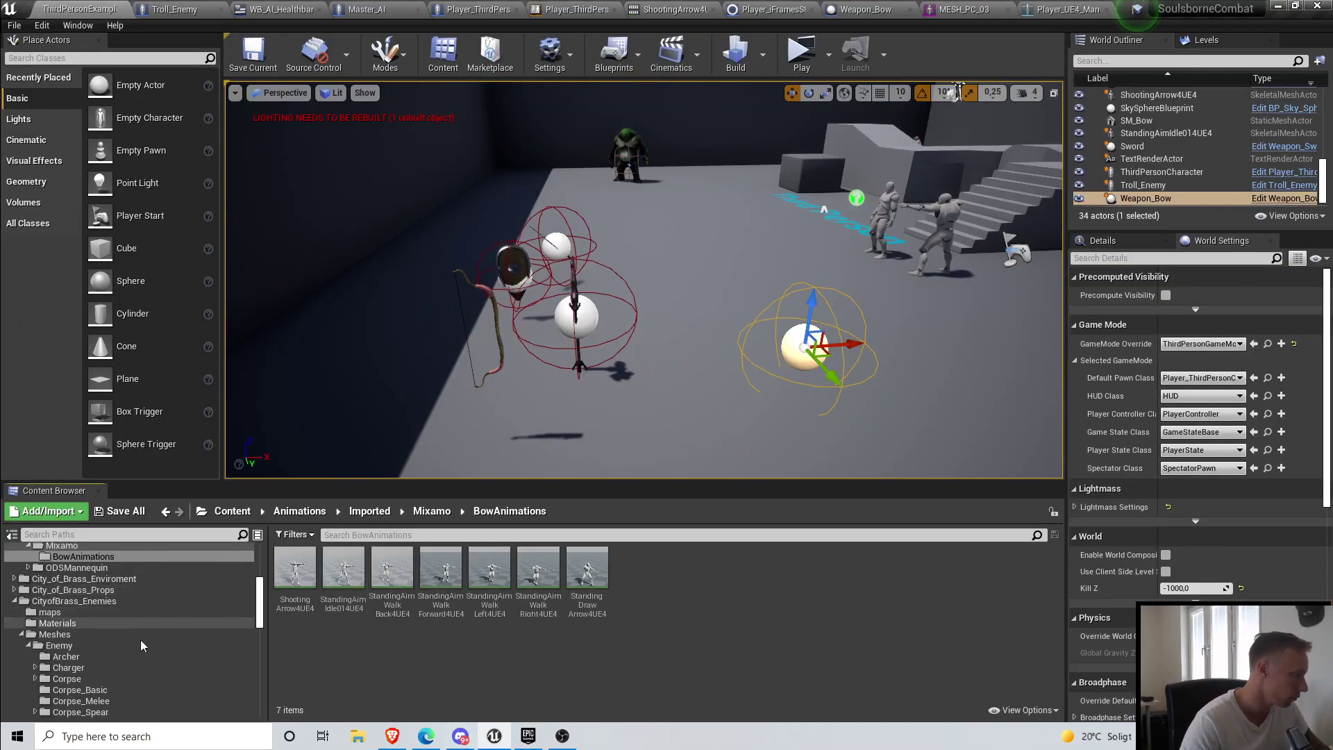
left_click(432, 511)
scroll(176, 609, "up", 5)
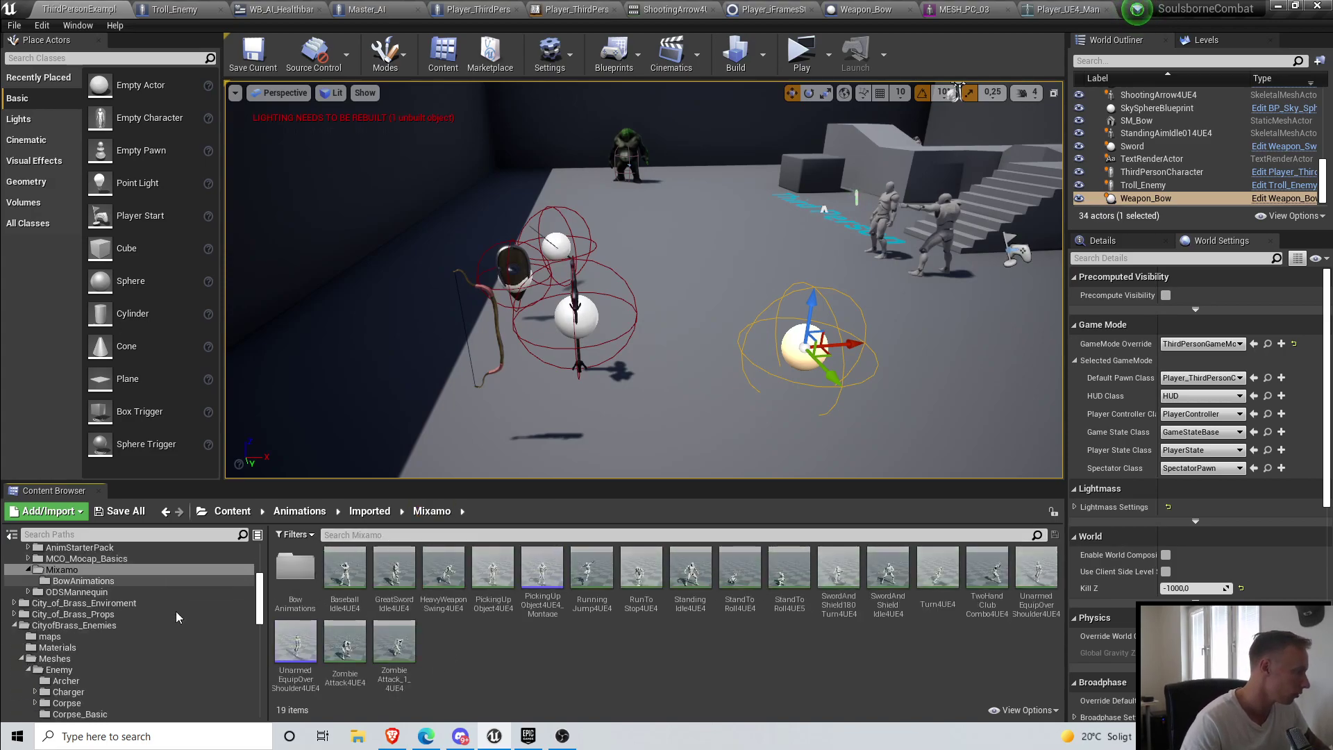
left_click(16, 576)
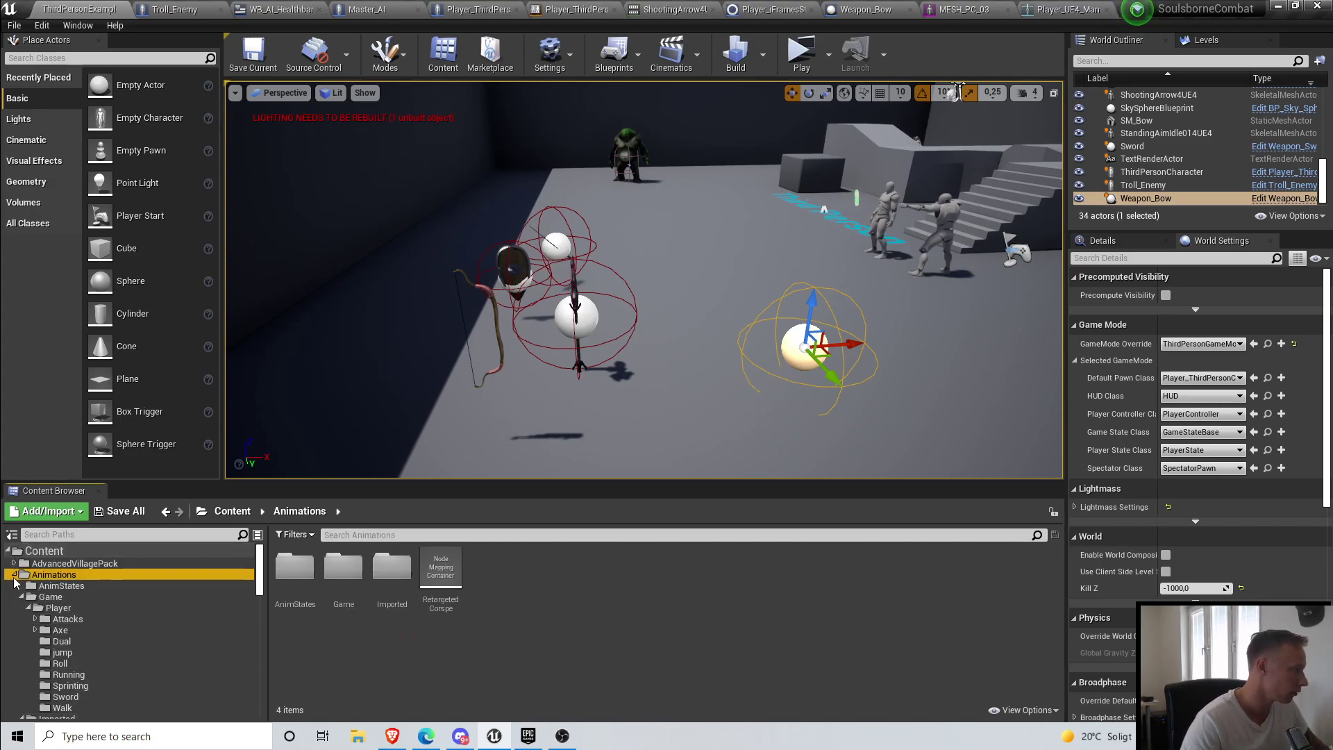
left_click(44, 551)
left_click(366, 535)
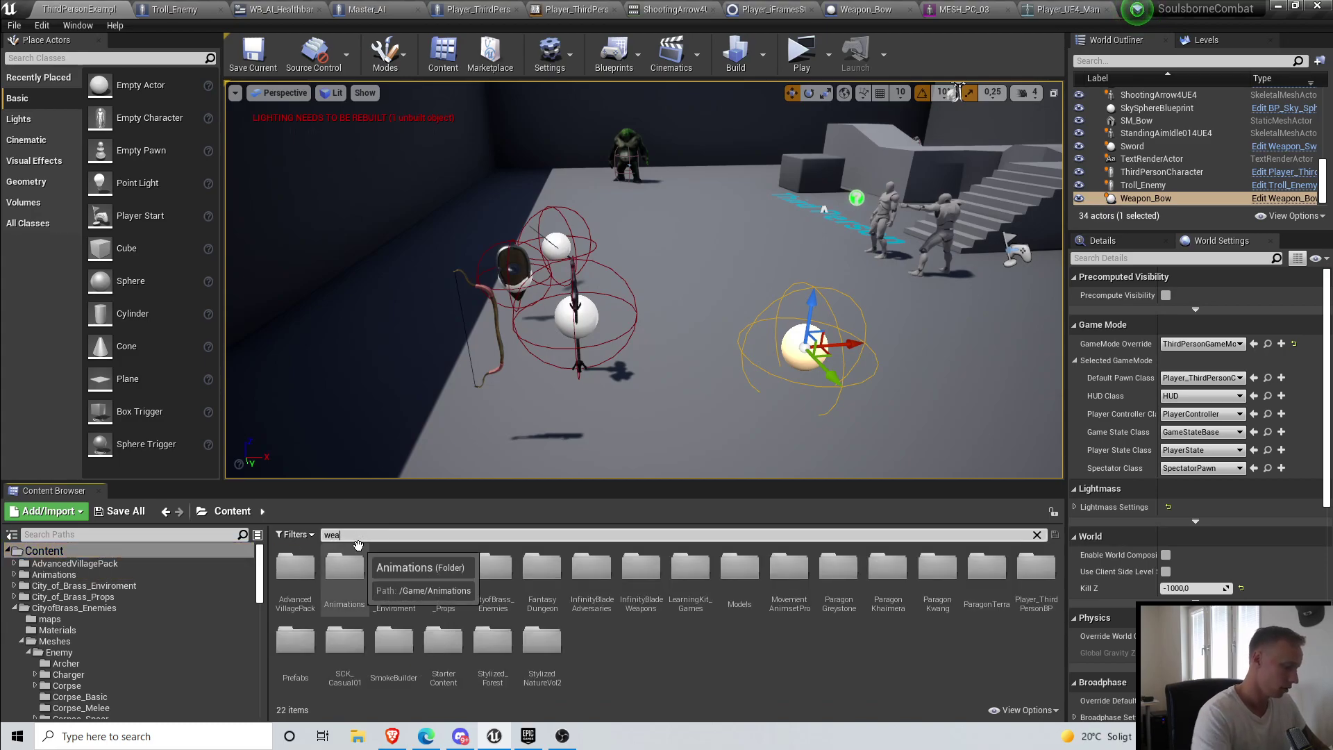
type("weapon ty")
key("BackSpace")
key("BackSpace")
key("BackSpace")
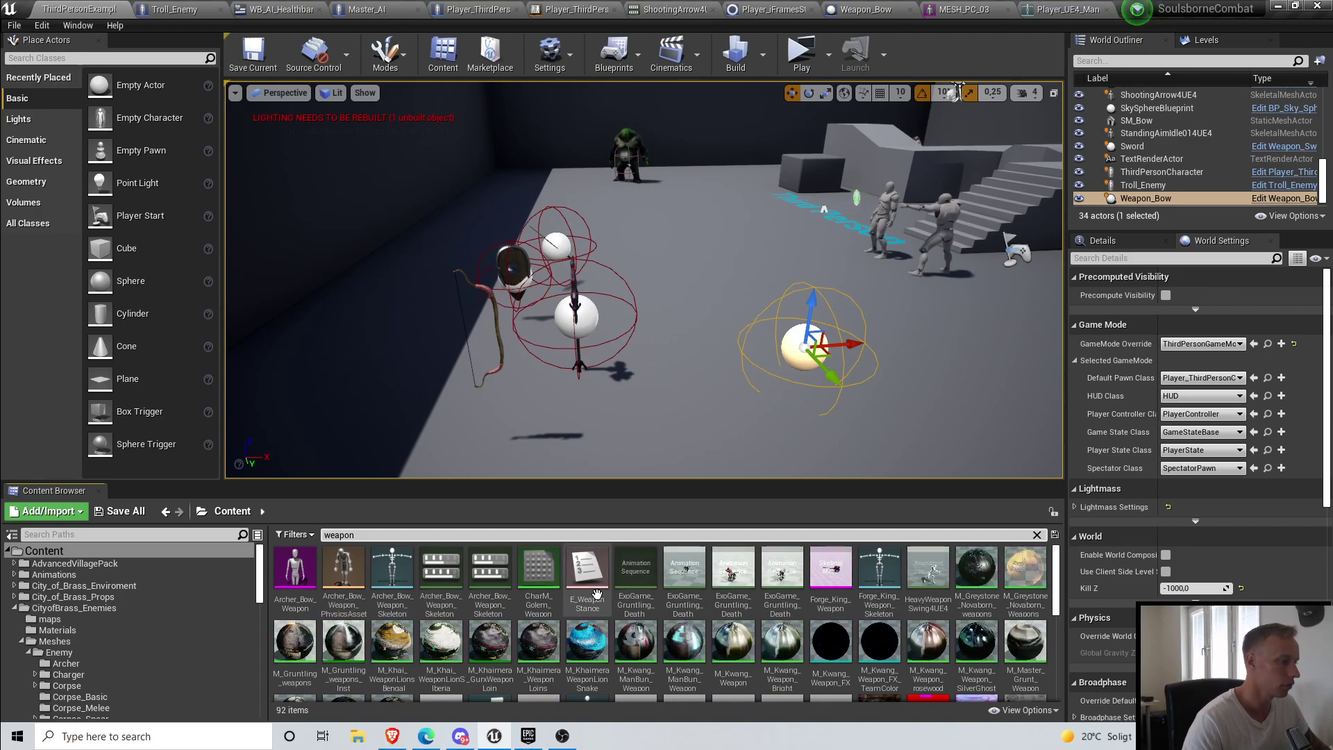
left_click(1044, 8)
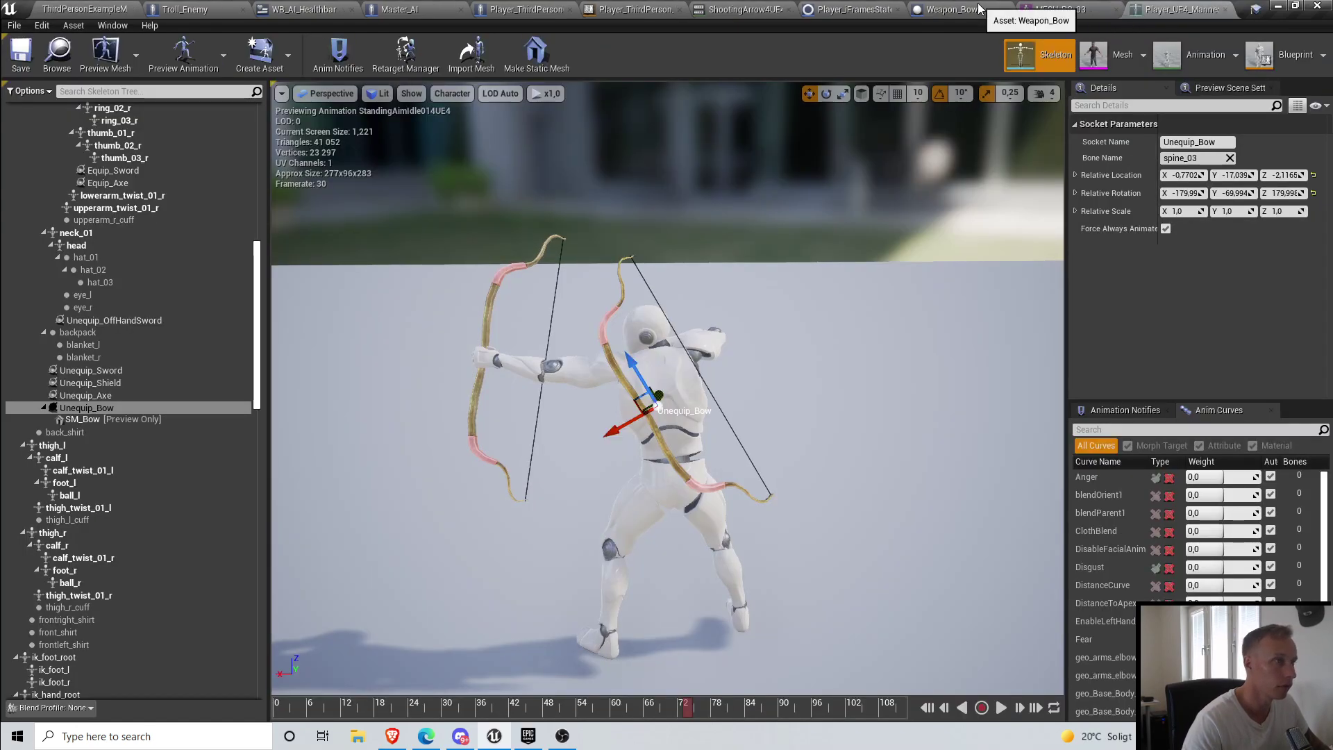
left_click(932, 9)
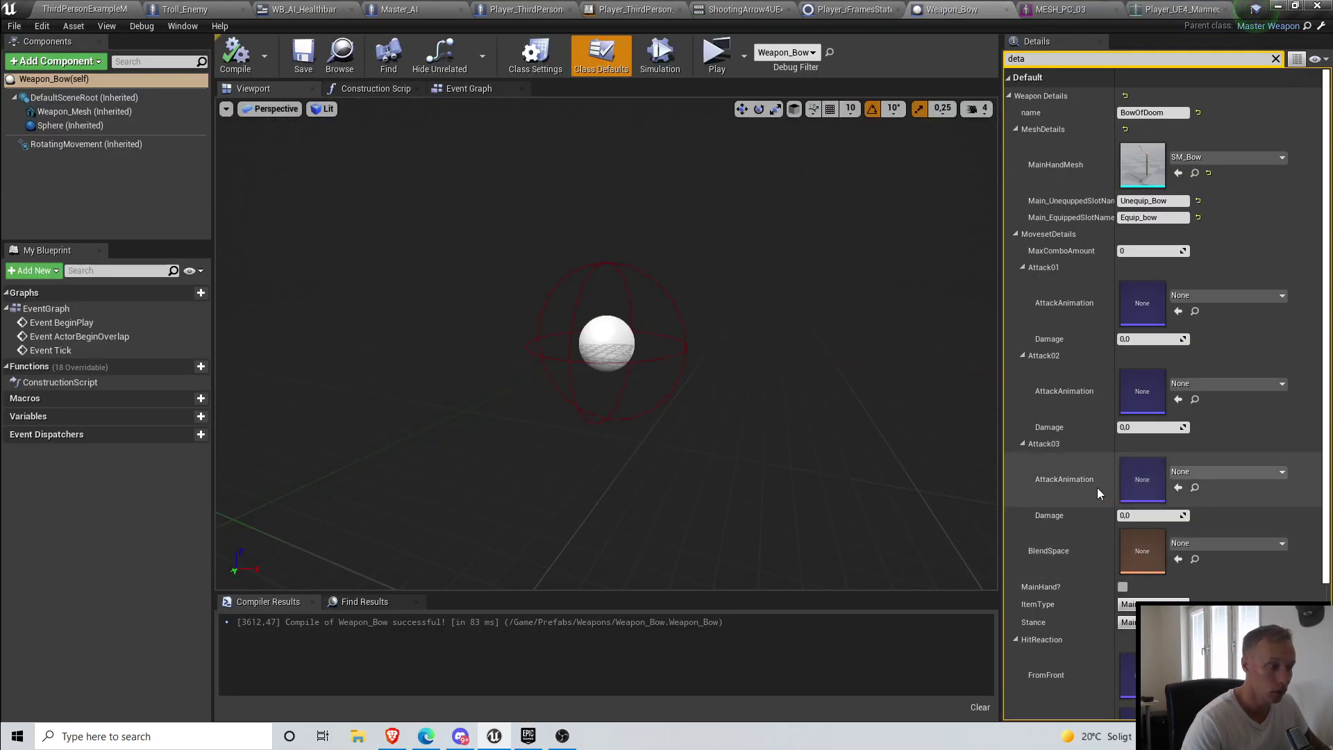
Step: Find the E_ItemType enumeration by searching for "item typ", open it and add an enumerator named Bow
left_click(56, 9)
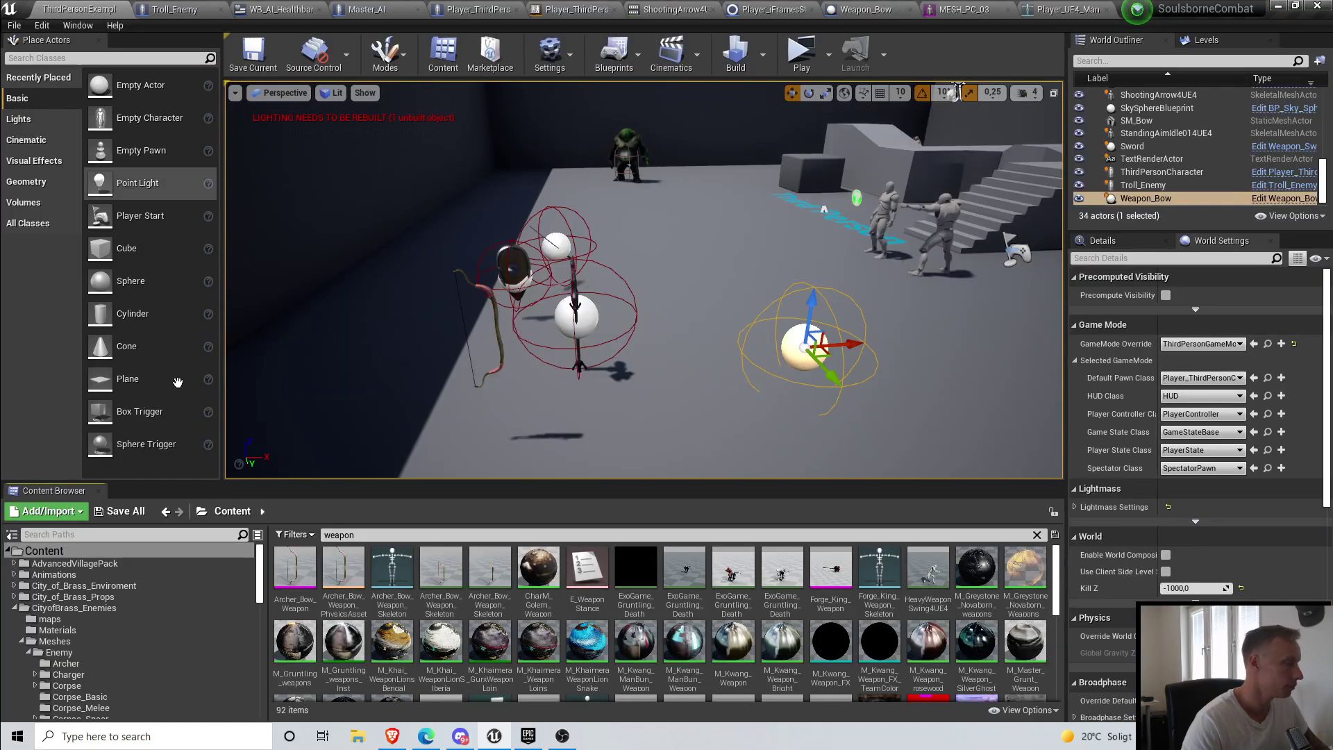
type("item ")
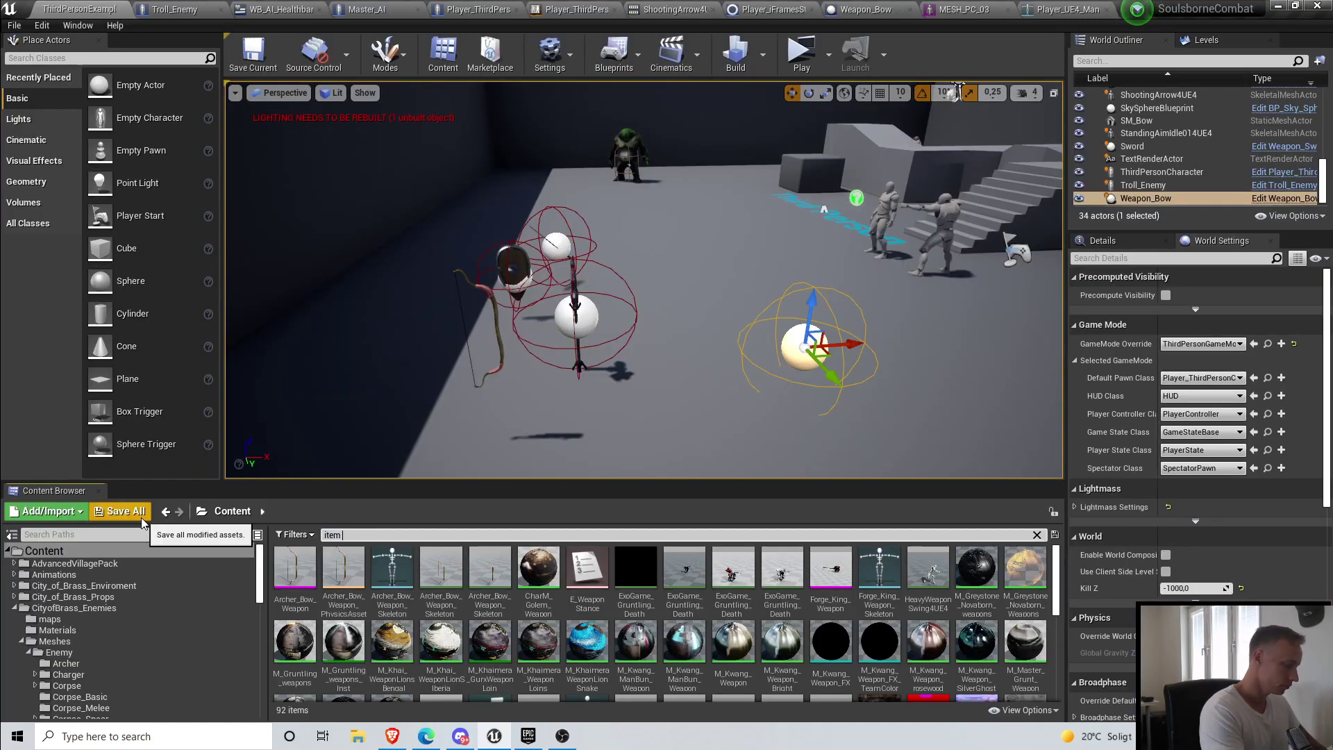
type("typ")
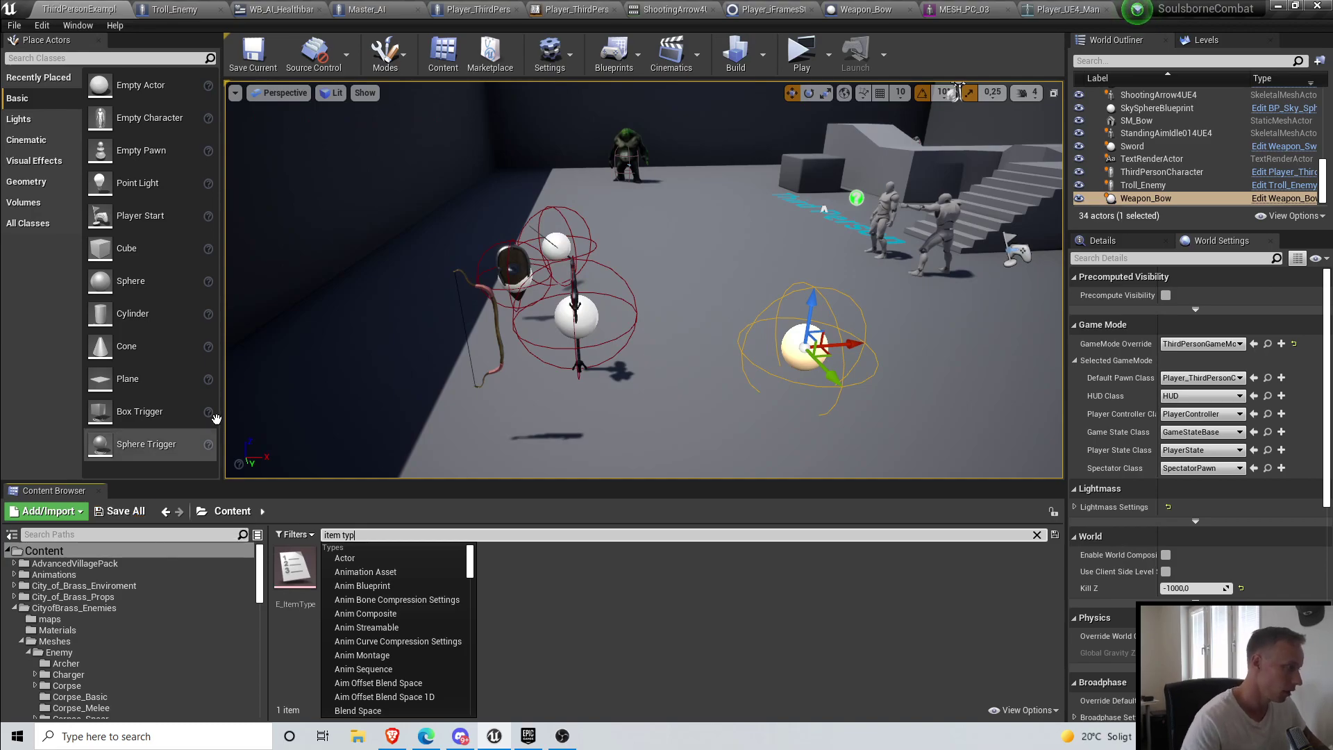
left_click(682, 615)
double_click(281, 587)
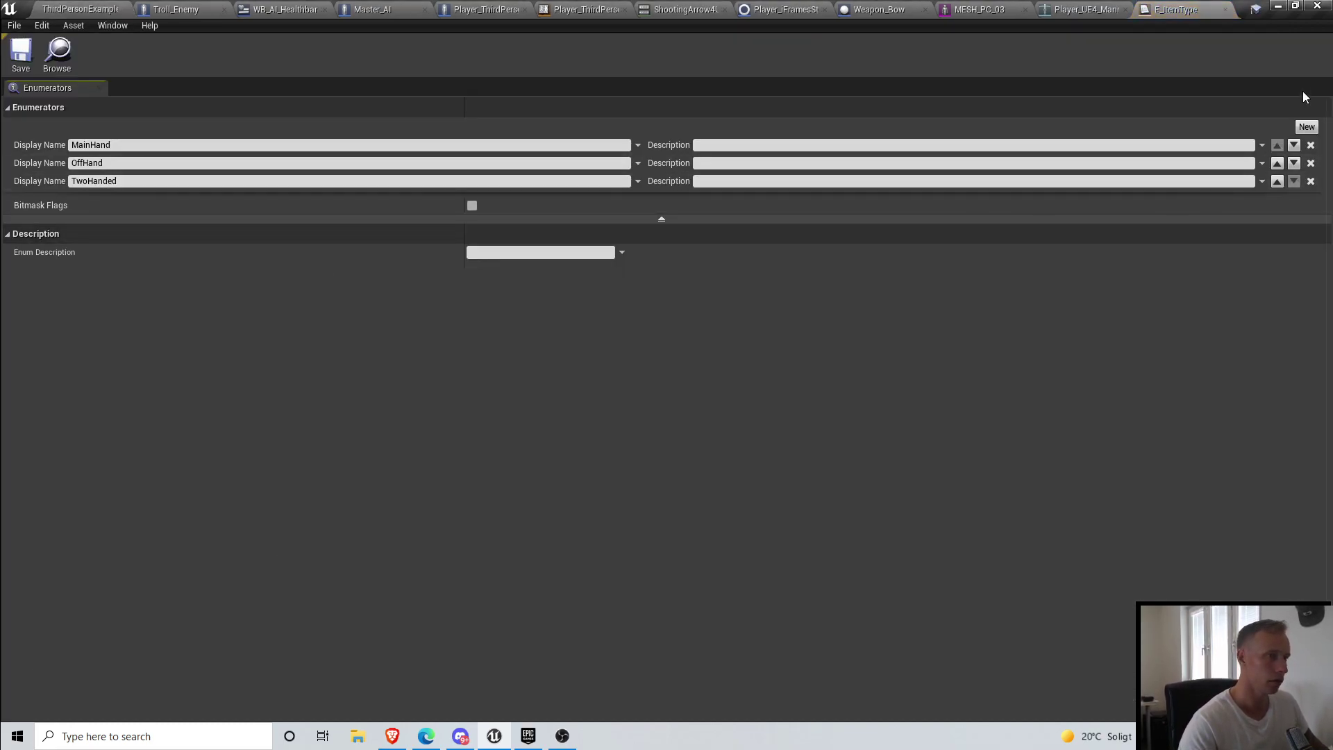
left_click(1307, 127)
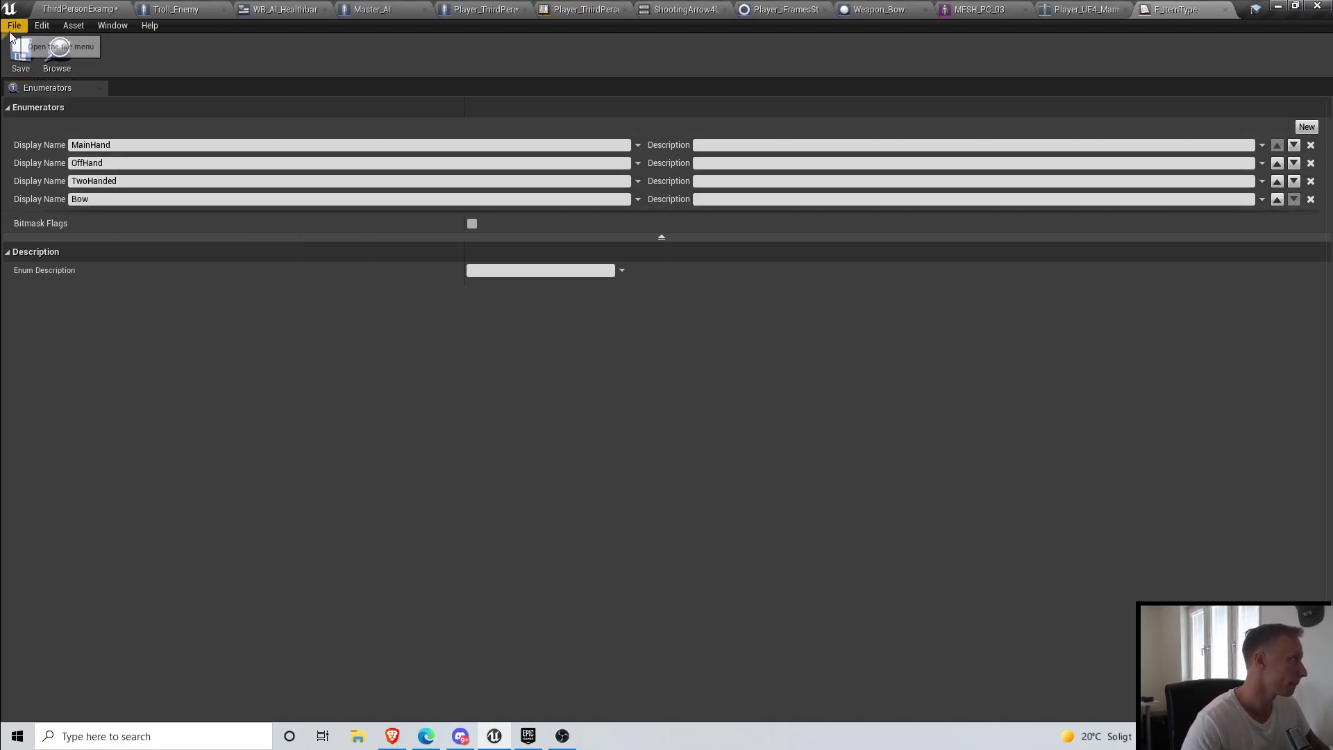
Step: Open the Master_Weapon Blueprint from the folder of the placed axe's asset, compile and save it, and save all modified assets
left_click(80, 9)
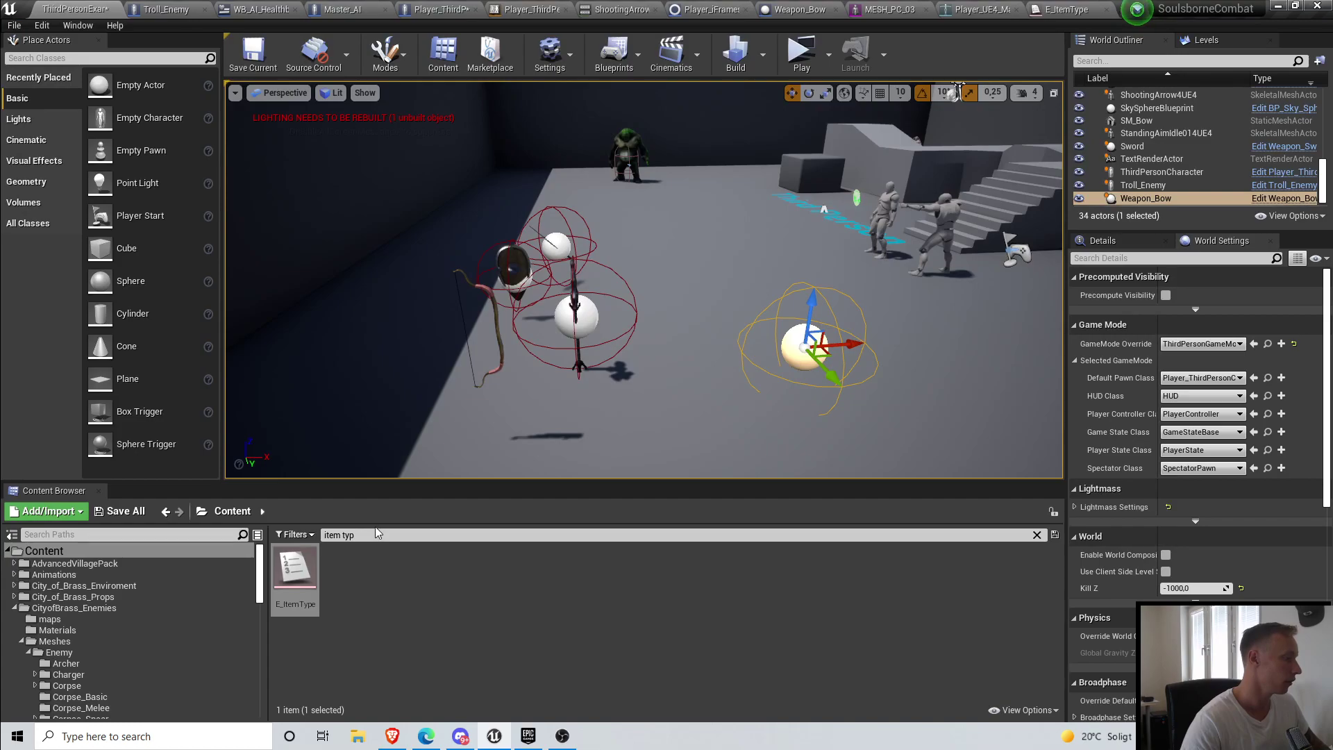
right_click(580, 315)
left_click(667, 322)
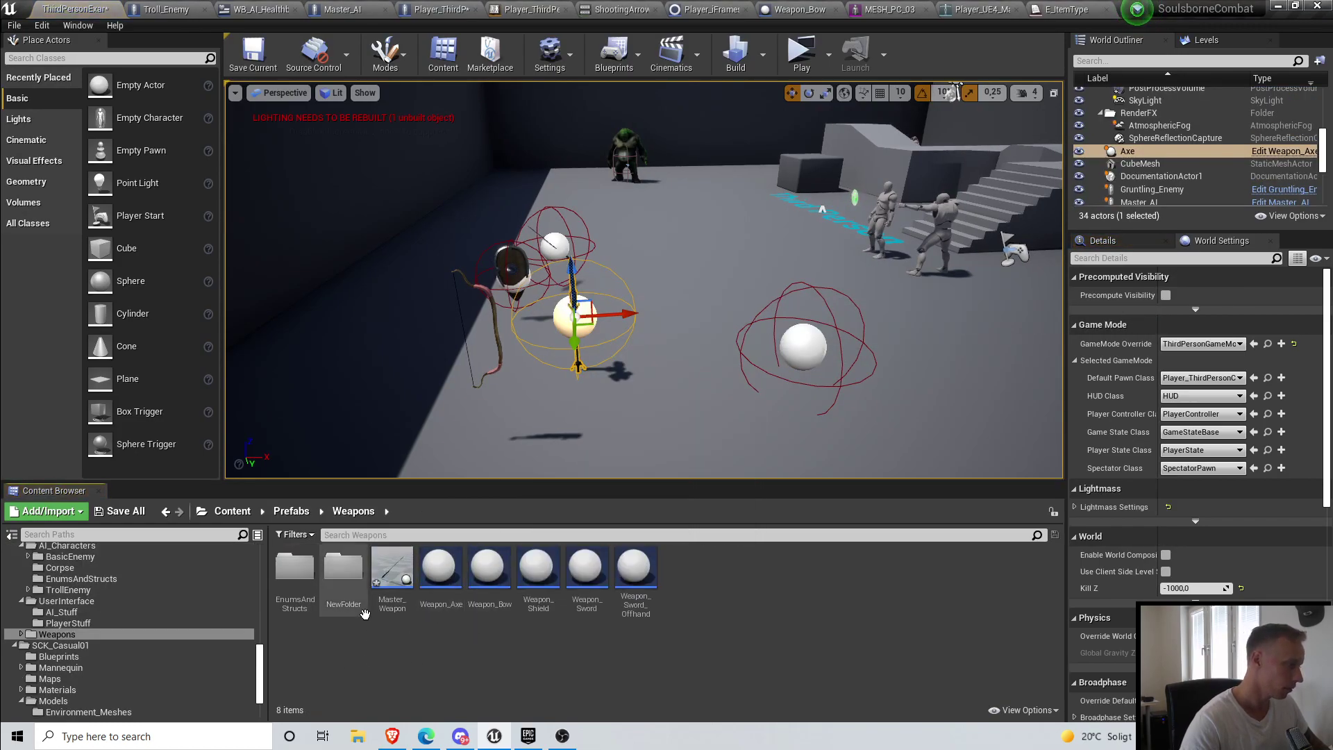
double_click(393, 571)
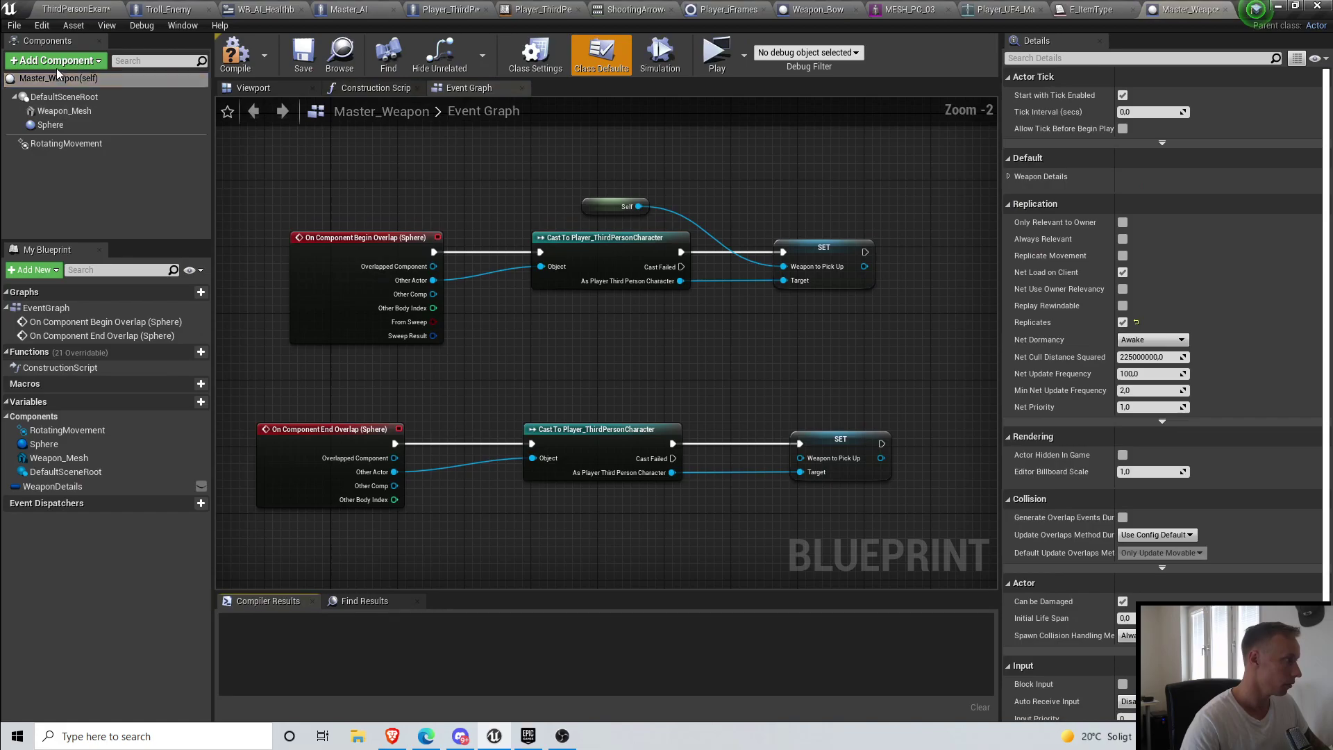
left_click(239, 66)
left_click(306, 61)
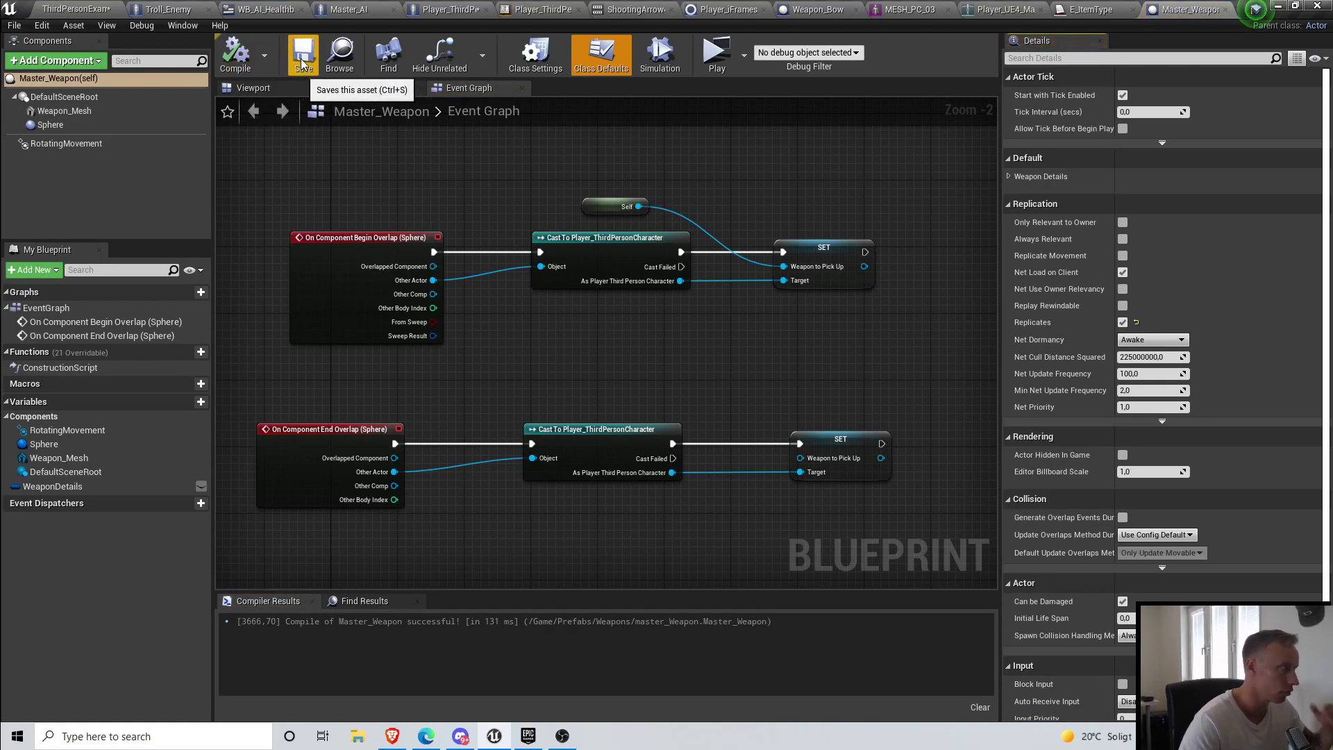
left_click(14, 29)
left_click(53, 100)
left_click(79, 10)
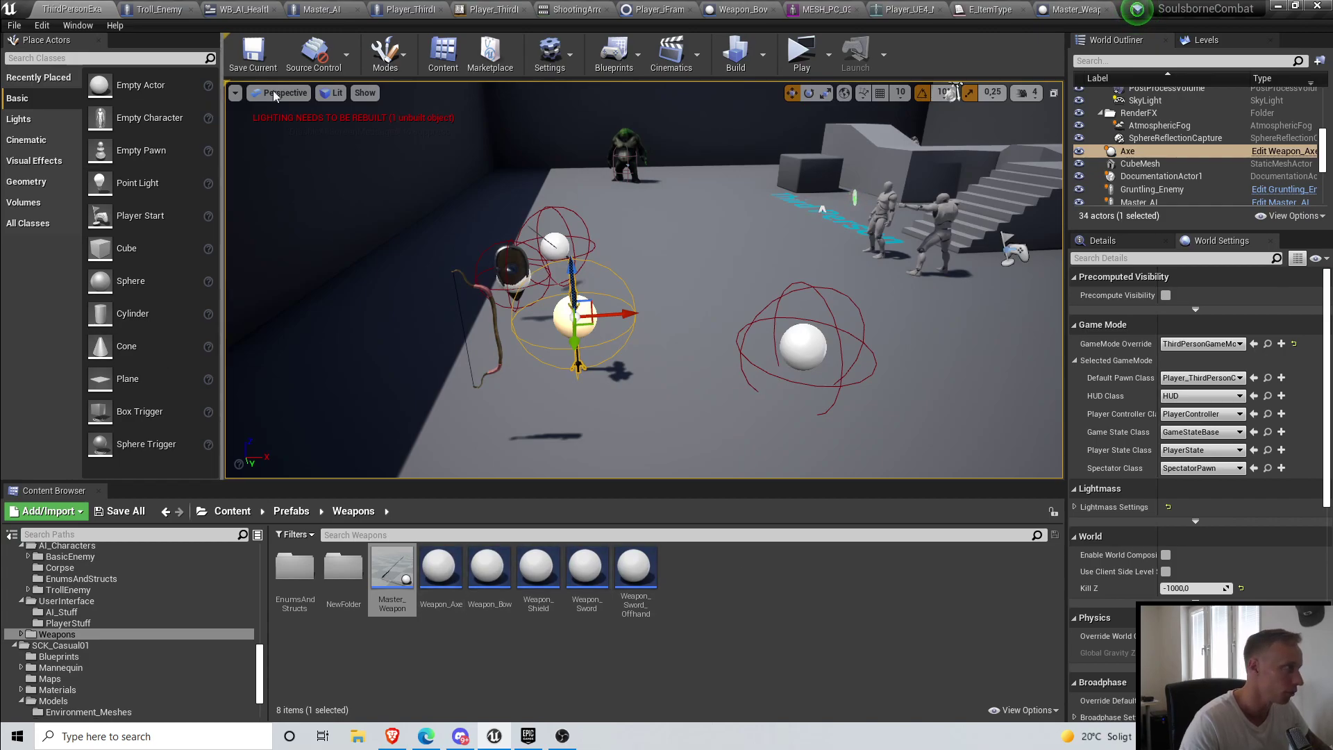
Step: Compile and save the Player_ThirdPersonCharacter Blueprint, and save all remaining modified assets and the level
left_click(403, 10)
left_click(248, 66)
left_click(304, 55)
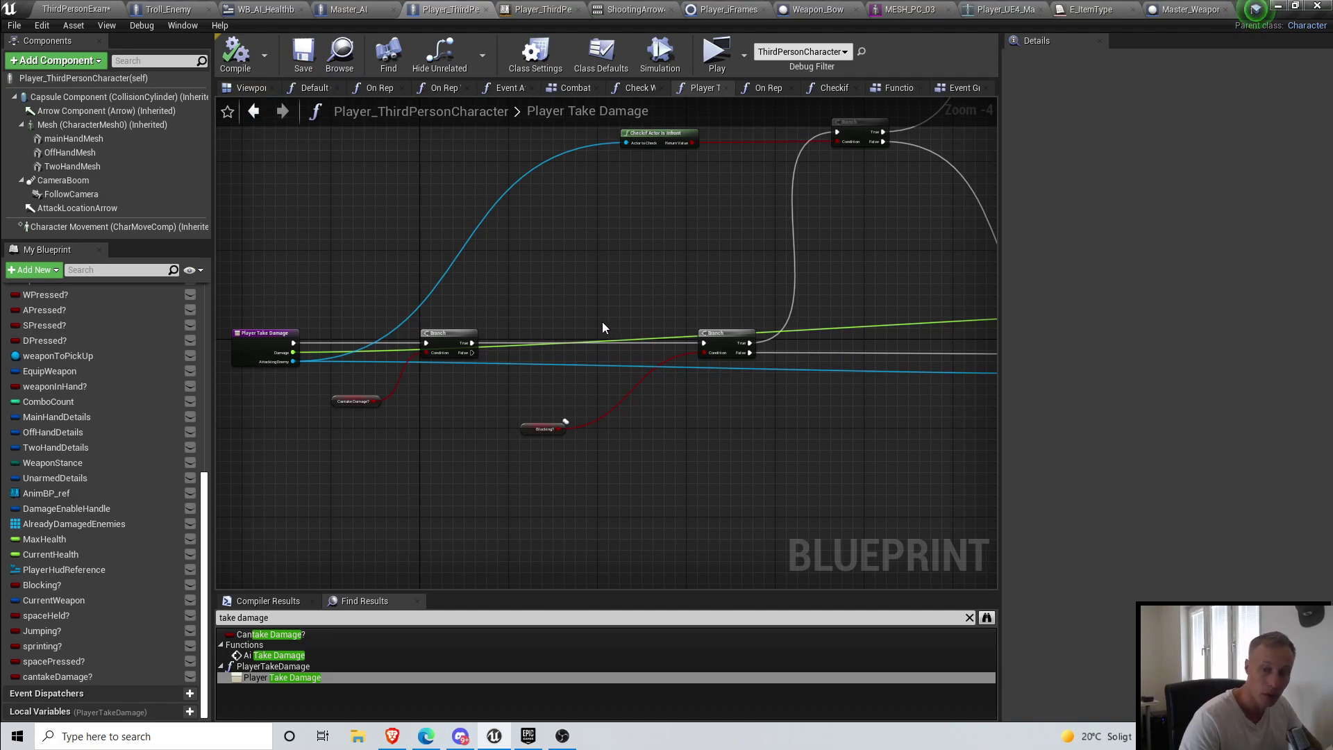
scroll(539, 347, "down", 3)
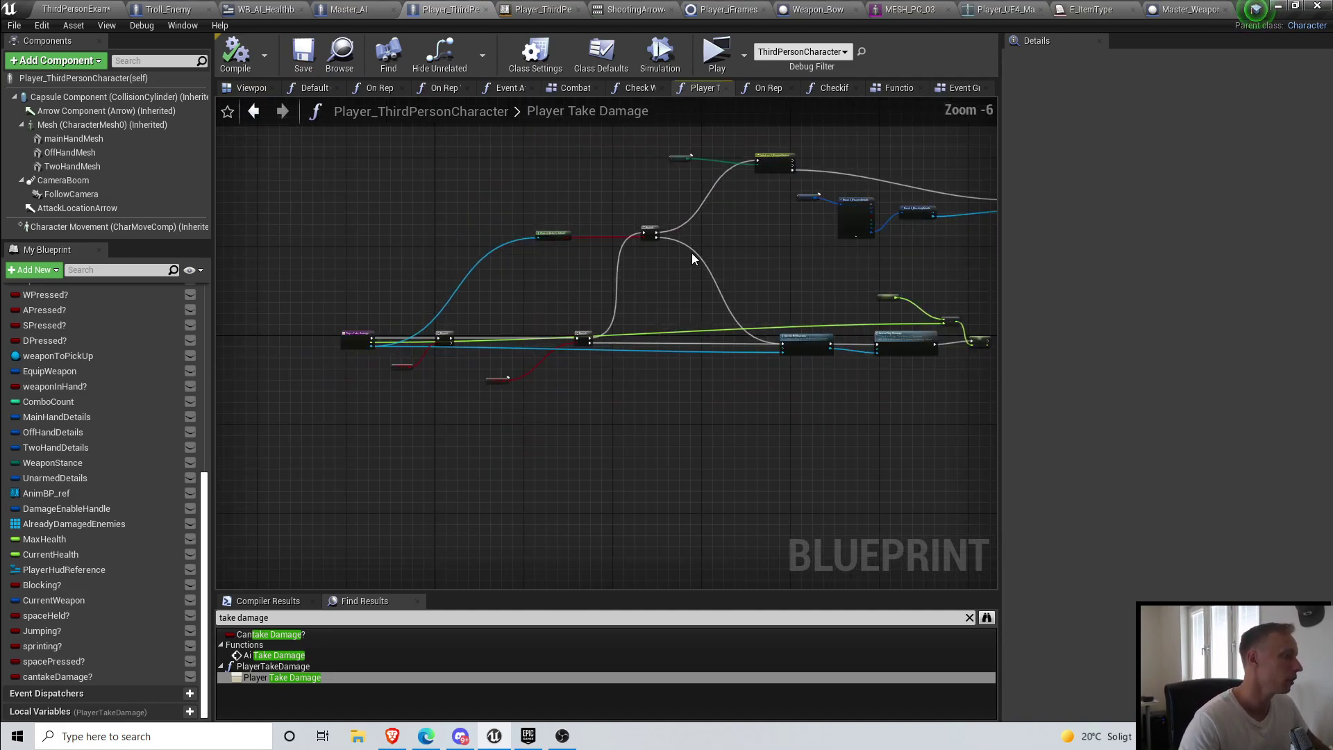
left_click(261, 9)
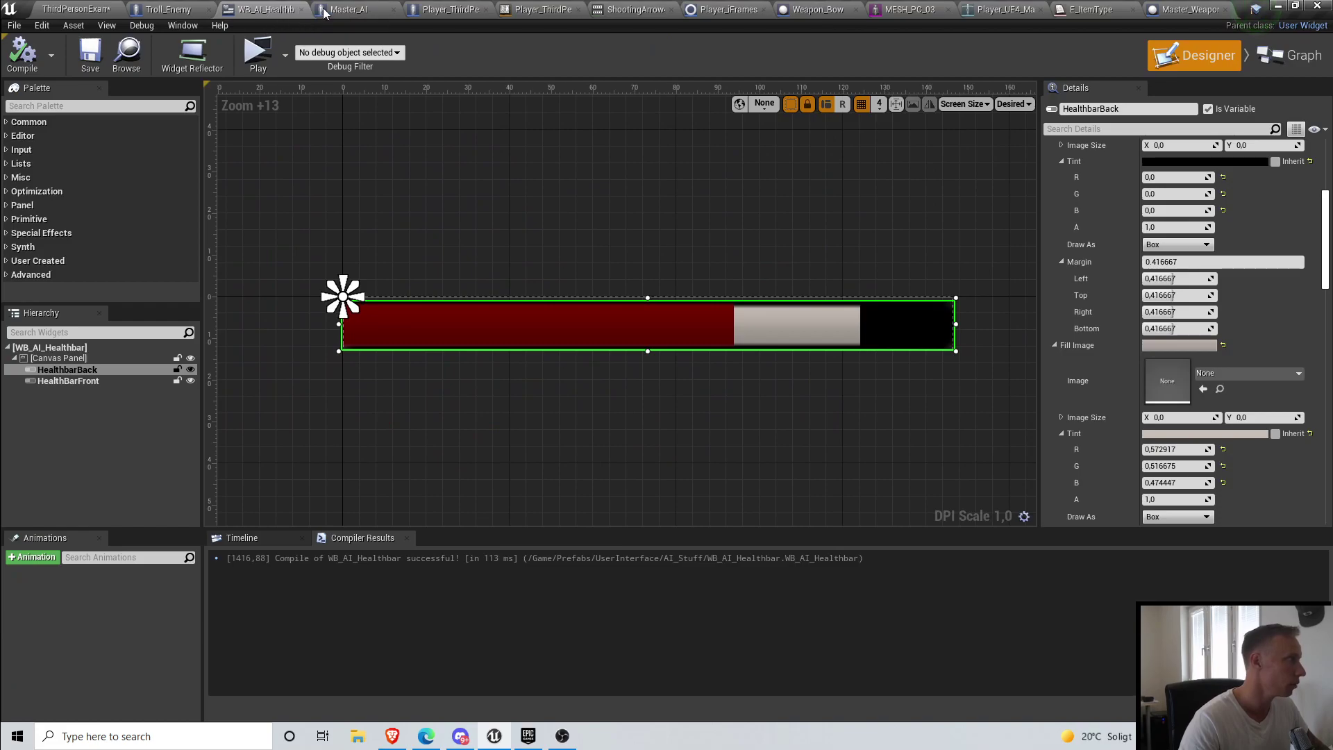
left_click(16, 27)
left_click(53, 103)
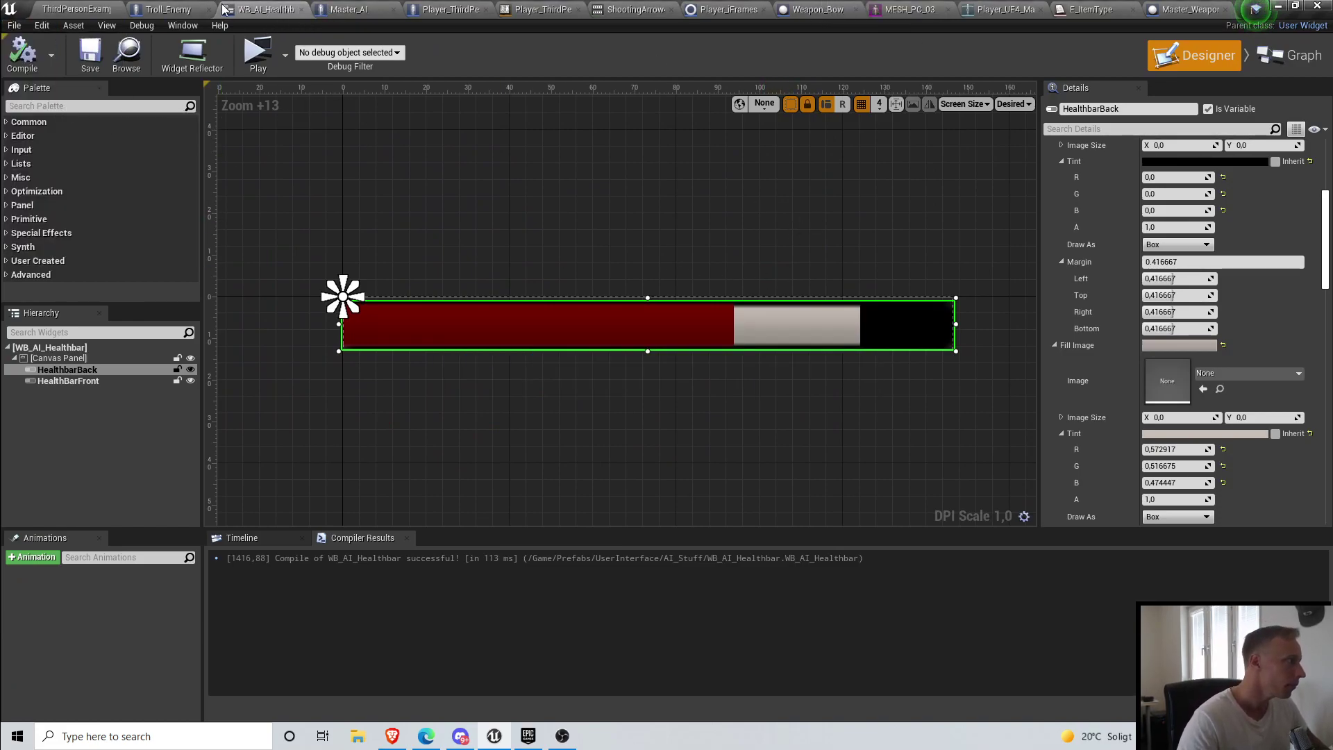
Step: Delete the placed Weapon_Bow and the loose SM_Bow from the level and place a new Weapon_Bow near the axe
left_click(166, 9)
left_click(77, 9)
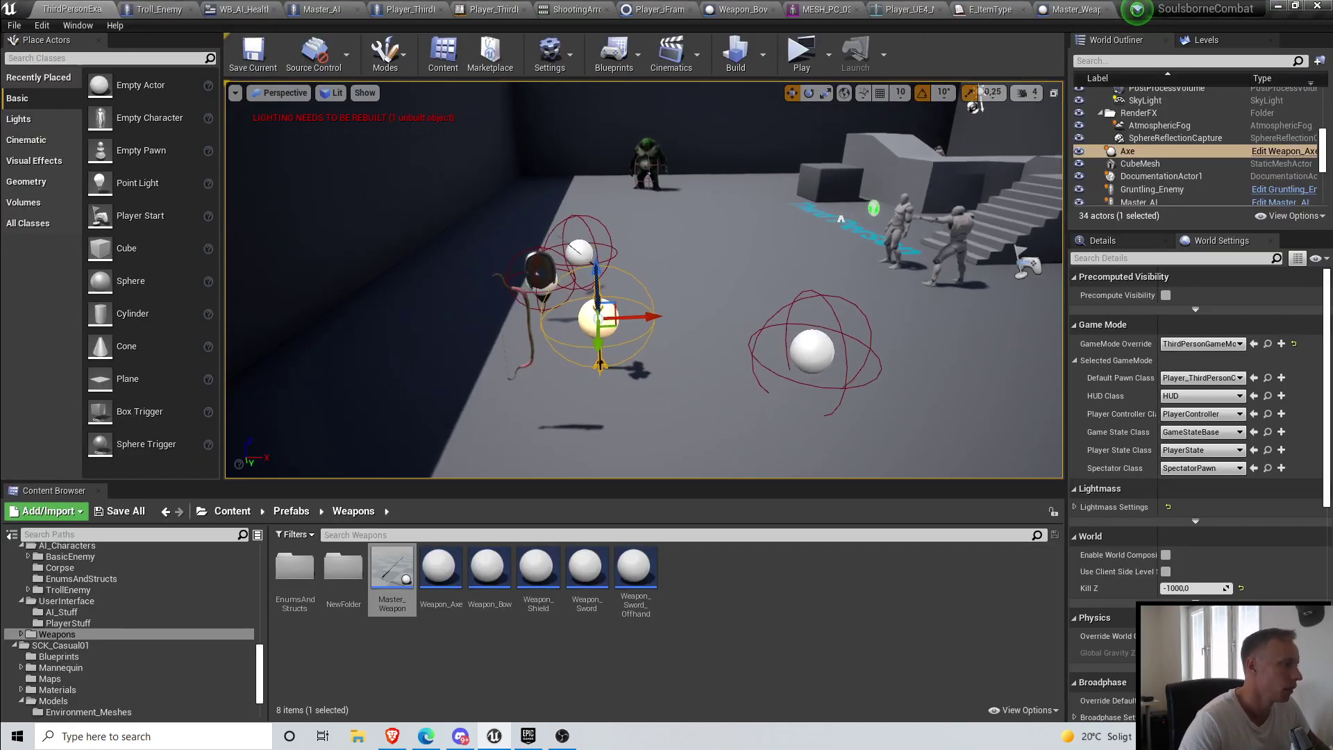
key("w")
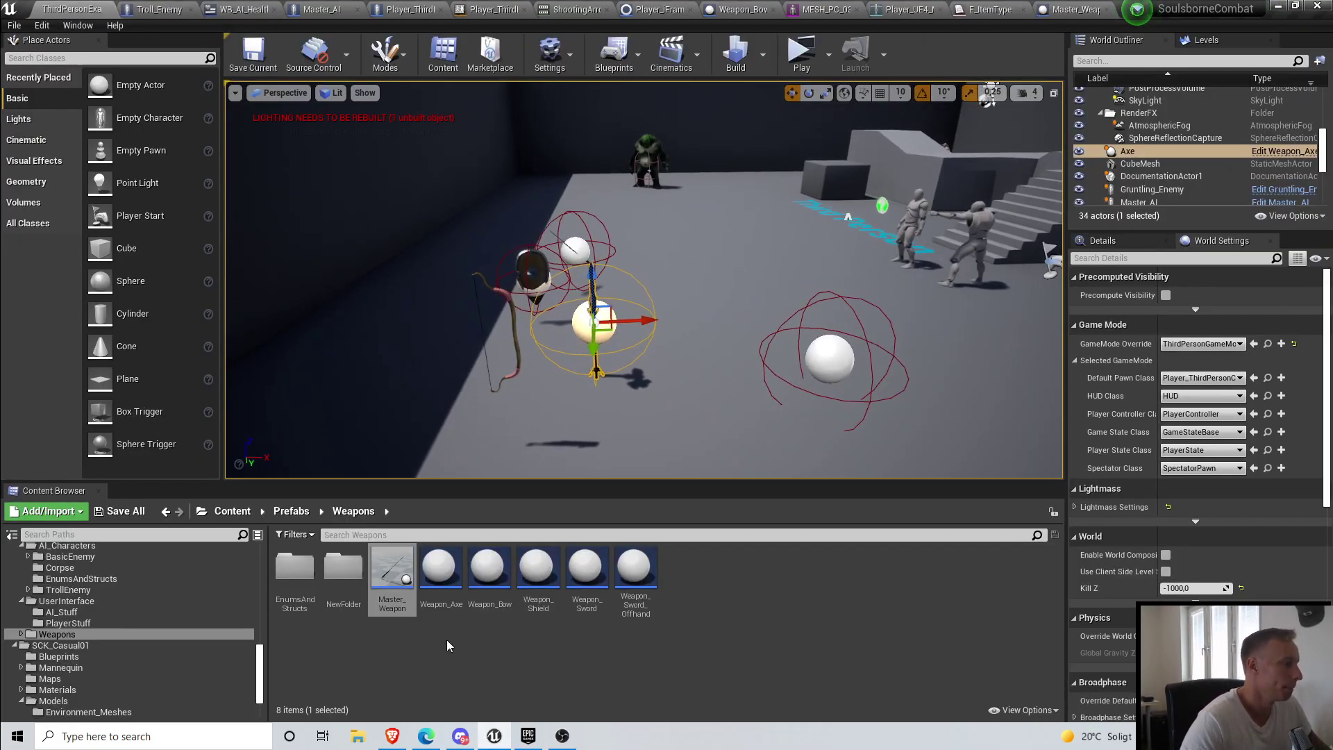
key("d")
right_click_drag(709, 294, 639, 304)
left_click(831, 389)
key("Delete")
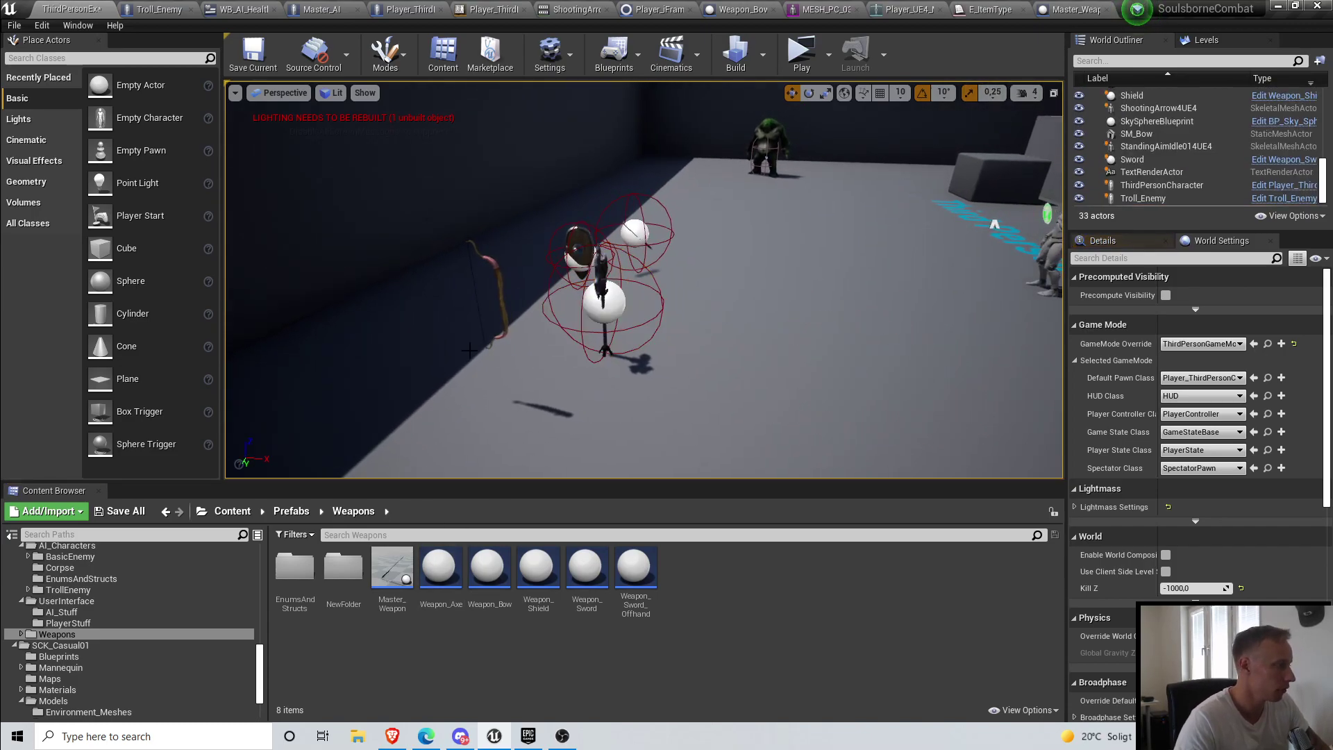
left_click(503, 323)
key("Delete")
left_click_drag(488, 569, 423, 363)
Step: In the Weapon_Bow Blueprint, assign SM_Bow as the static mesh of the inherited Weapon_Mesh component, searching for "sm bow"
double_click(491, 571)
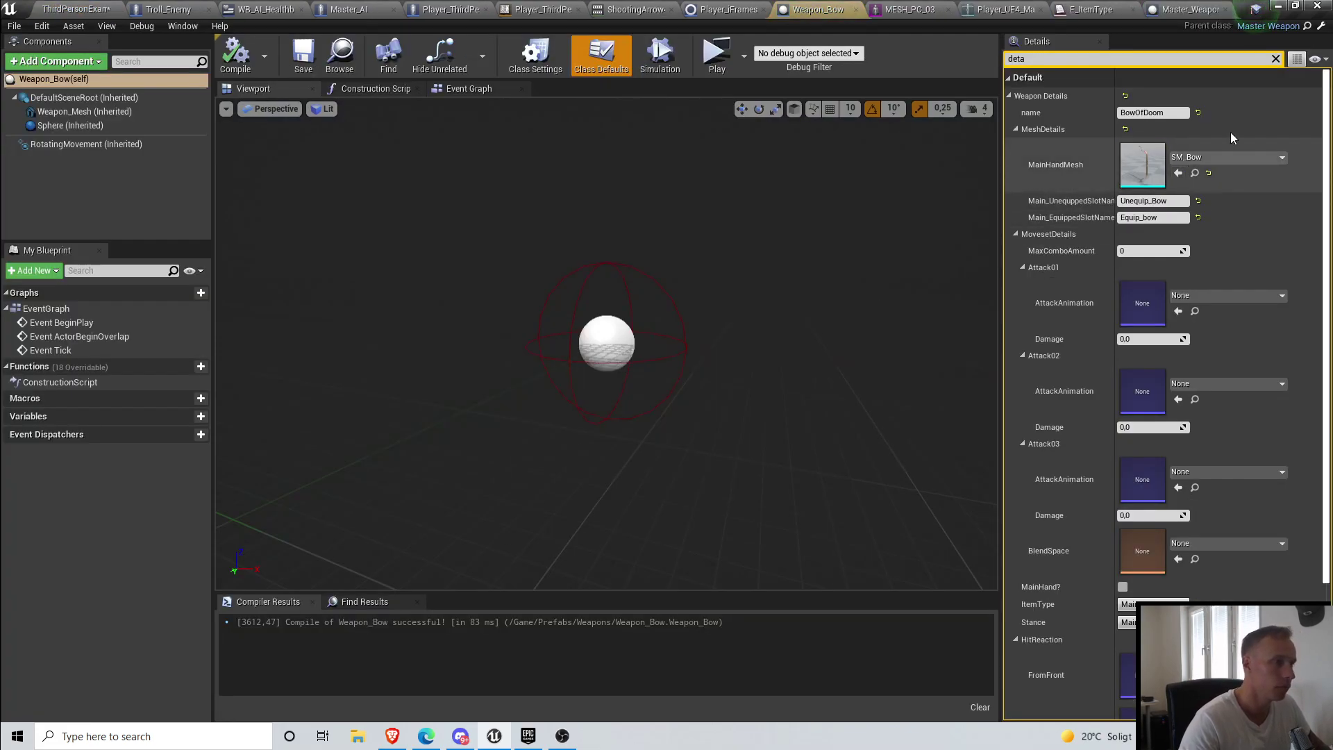
left_click(466, 341)
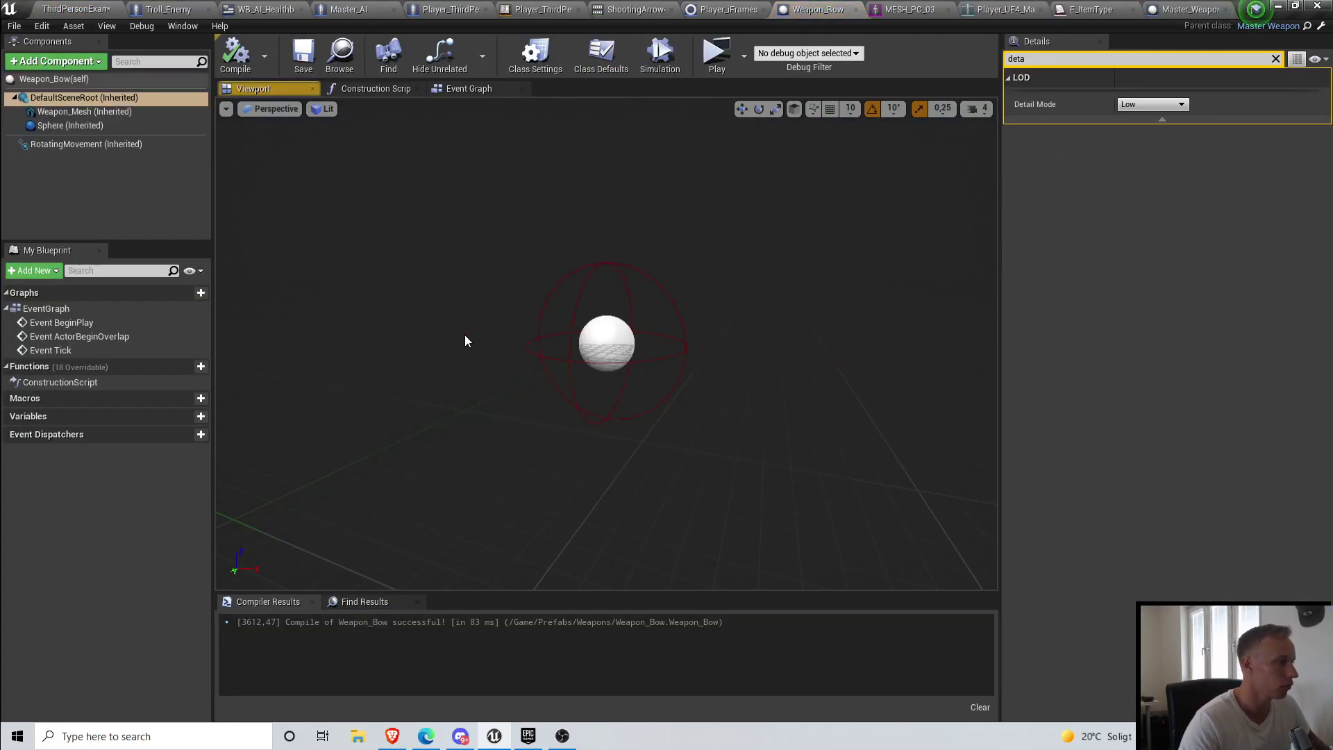
left_click(105, 112)
type("bow")
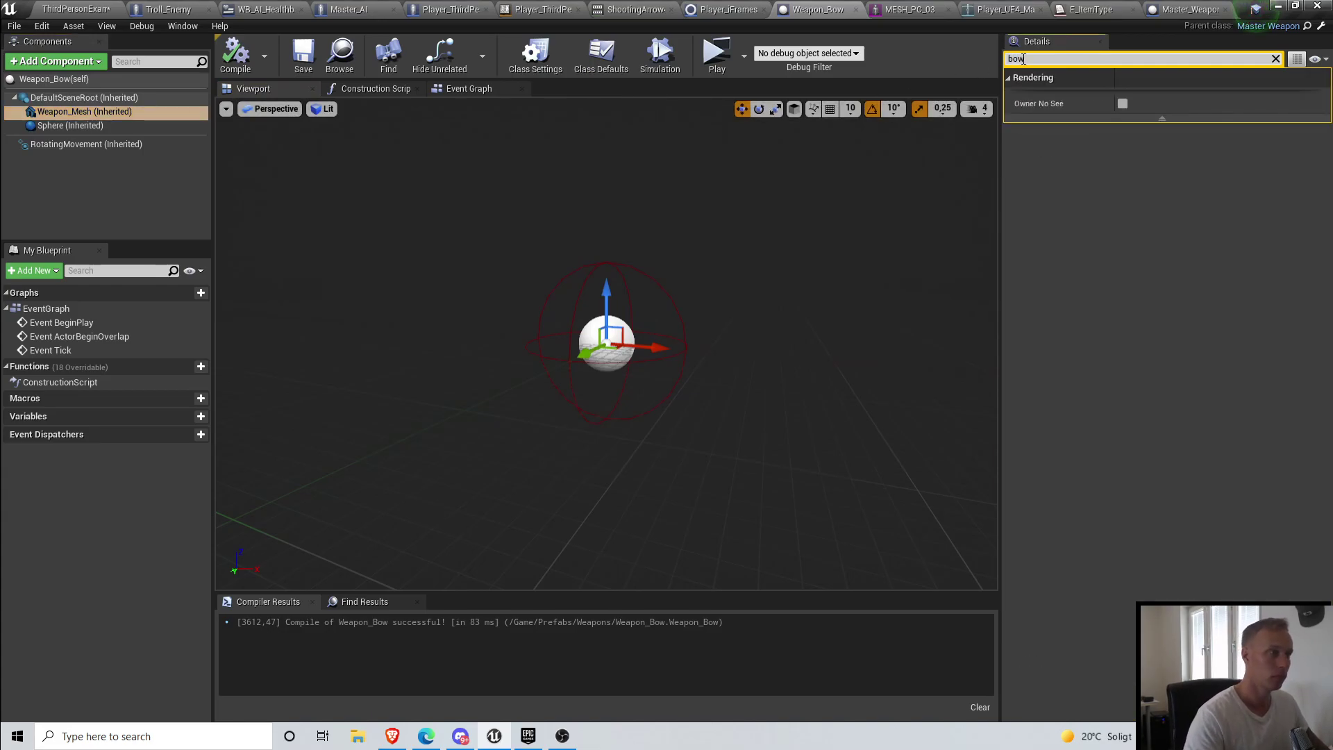
key("Escape")
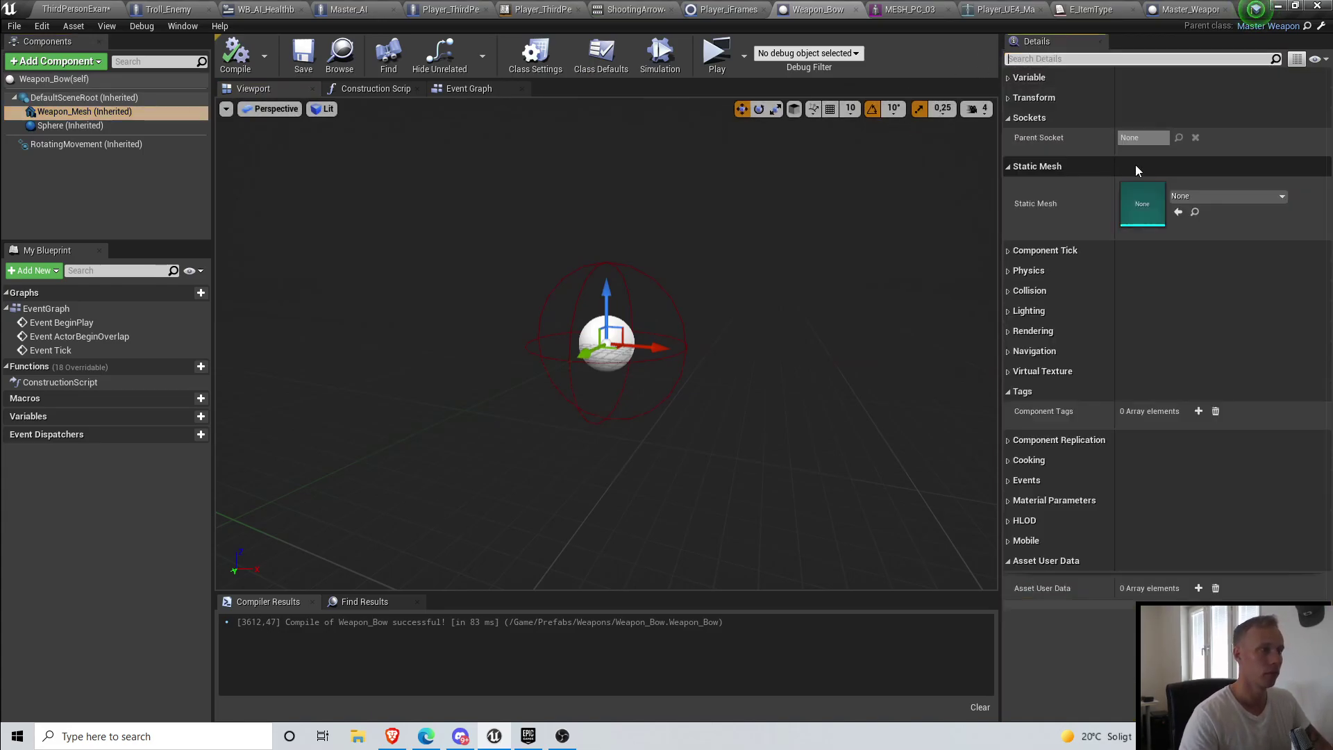
left_click(1196, 196)
type("sm_bow")
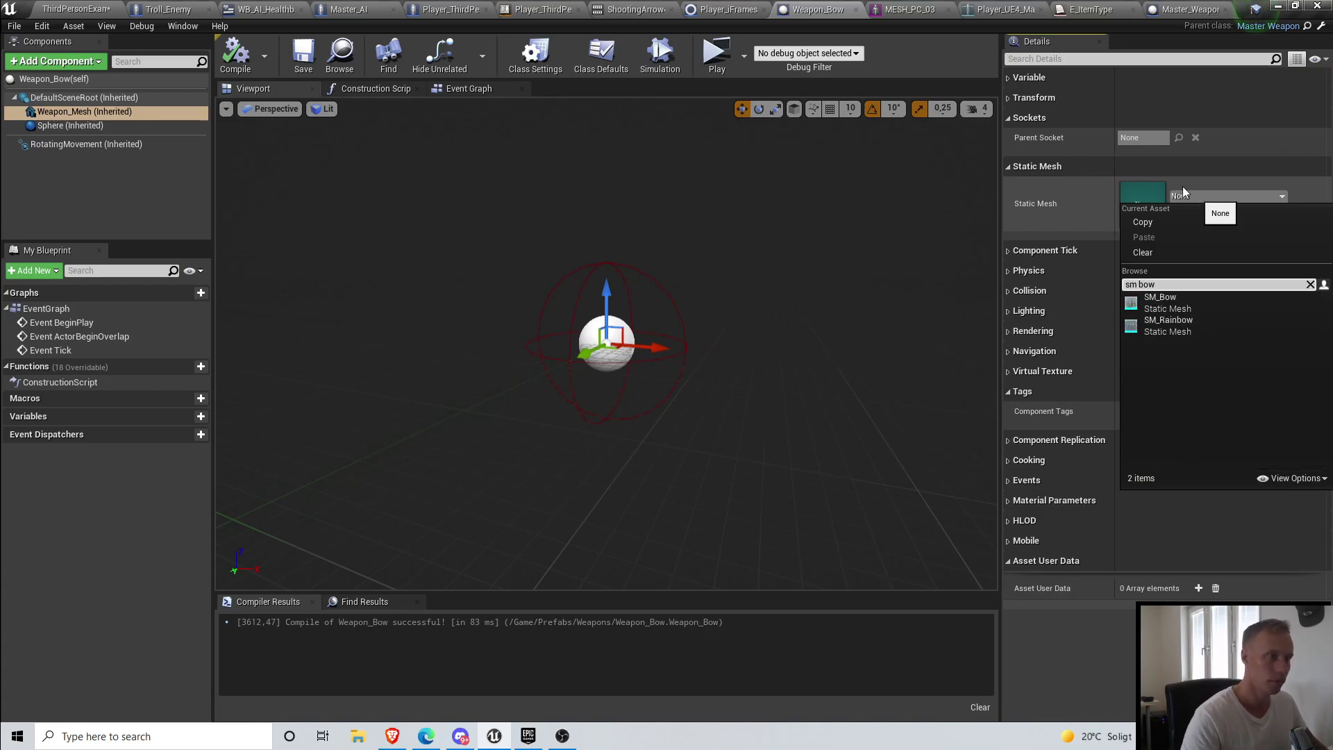
left_click(1176, 297)
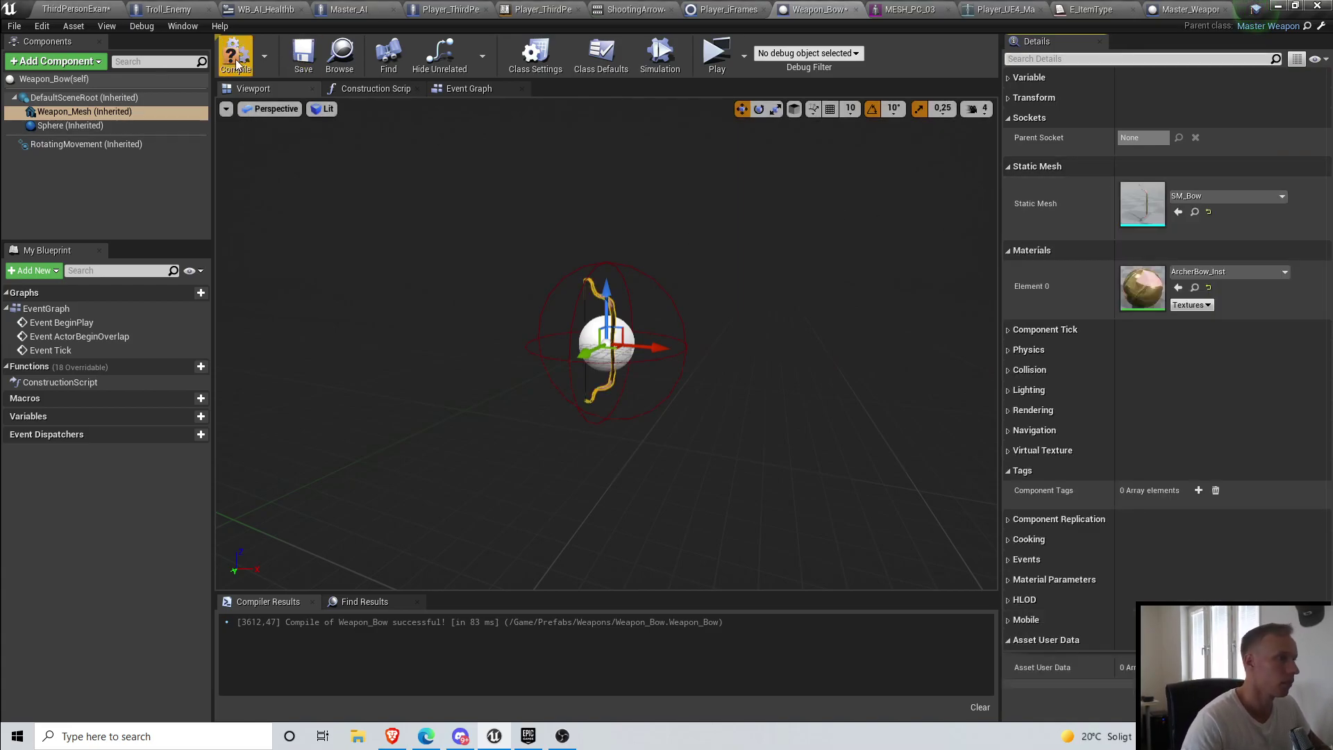
Step: Start a play test of the level, run the character over to the placed bow and pick it up
left_click(44, 9)
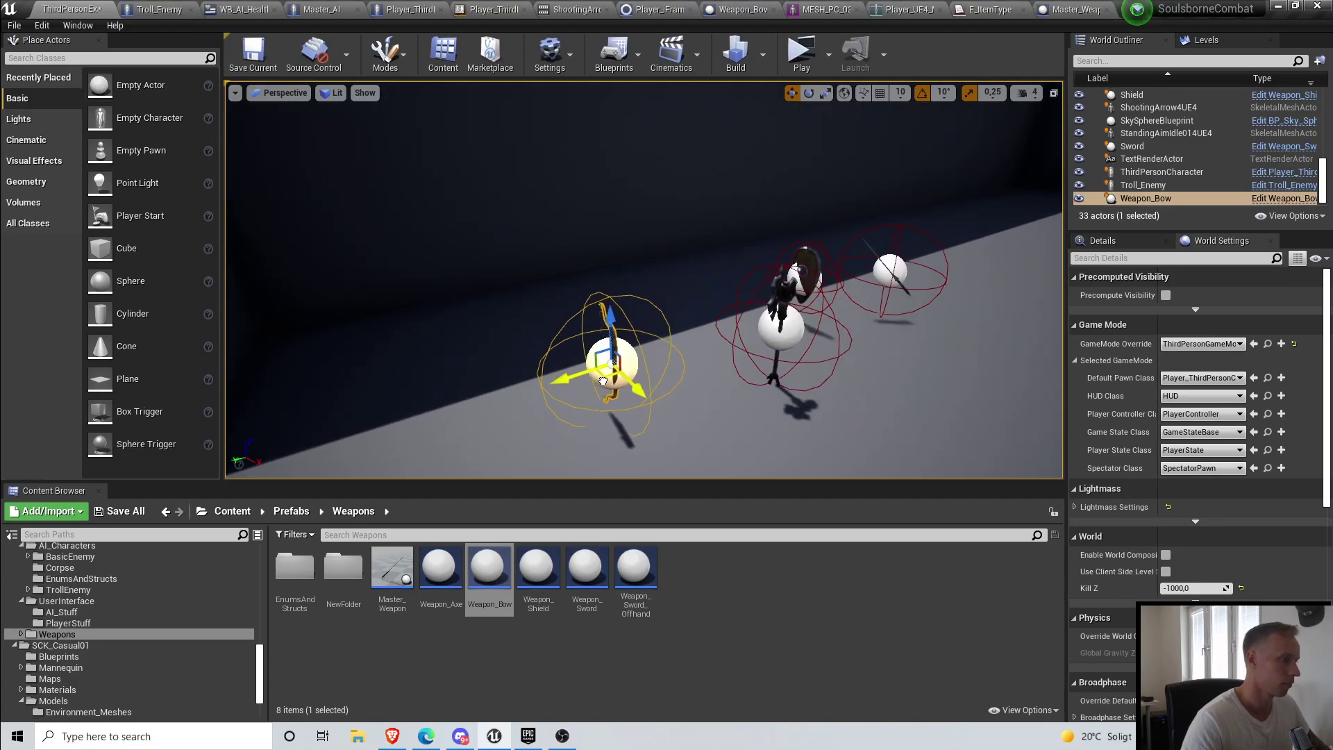
left_click(801, 52)
left_click(662, 350)
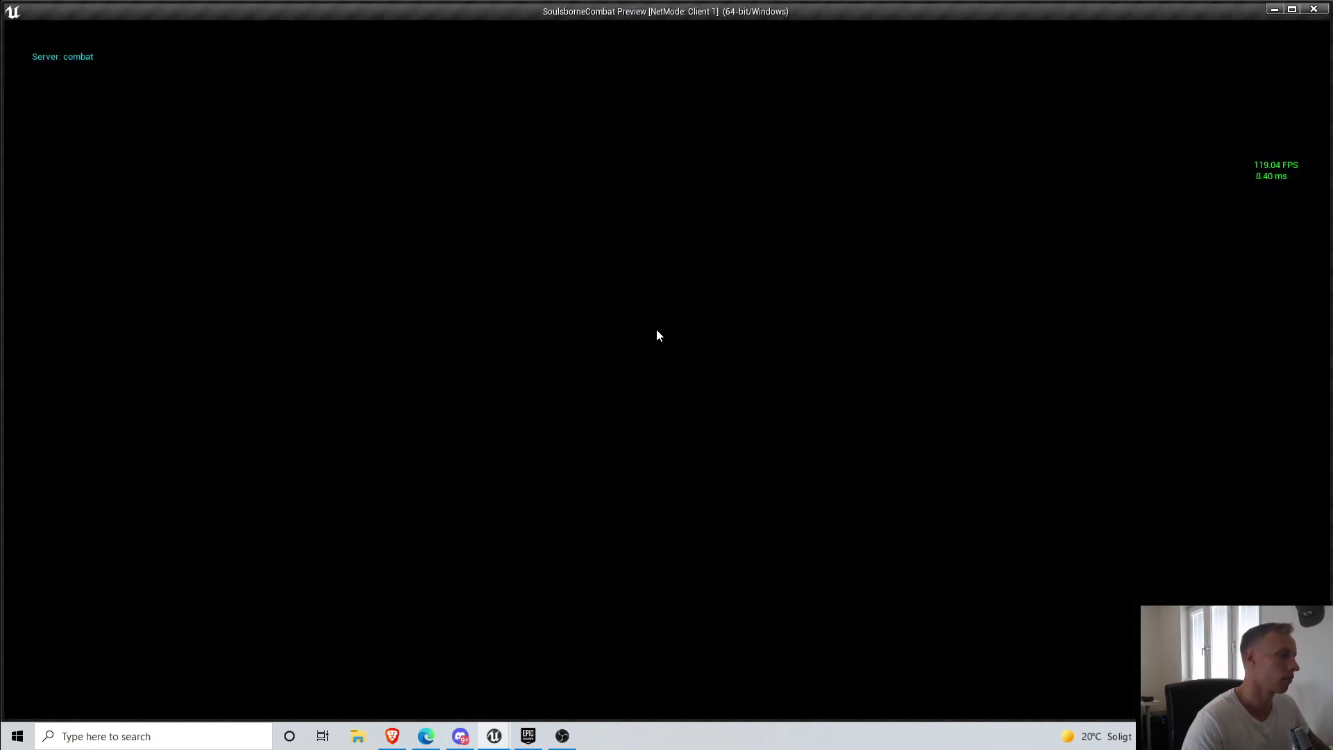
key("w")
key("w")
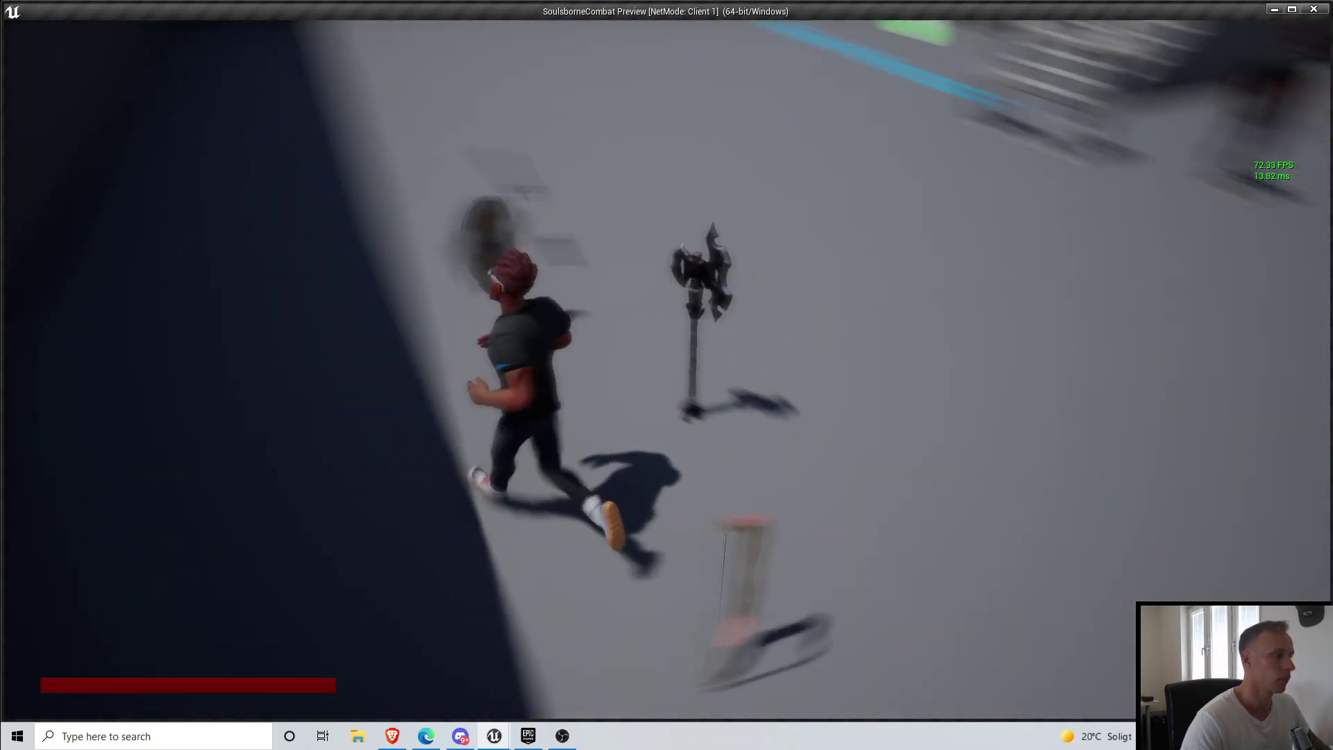
key("w")
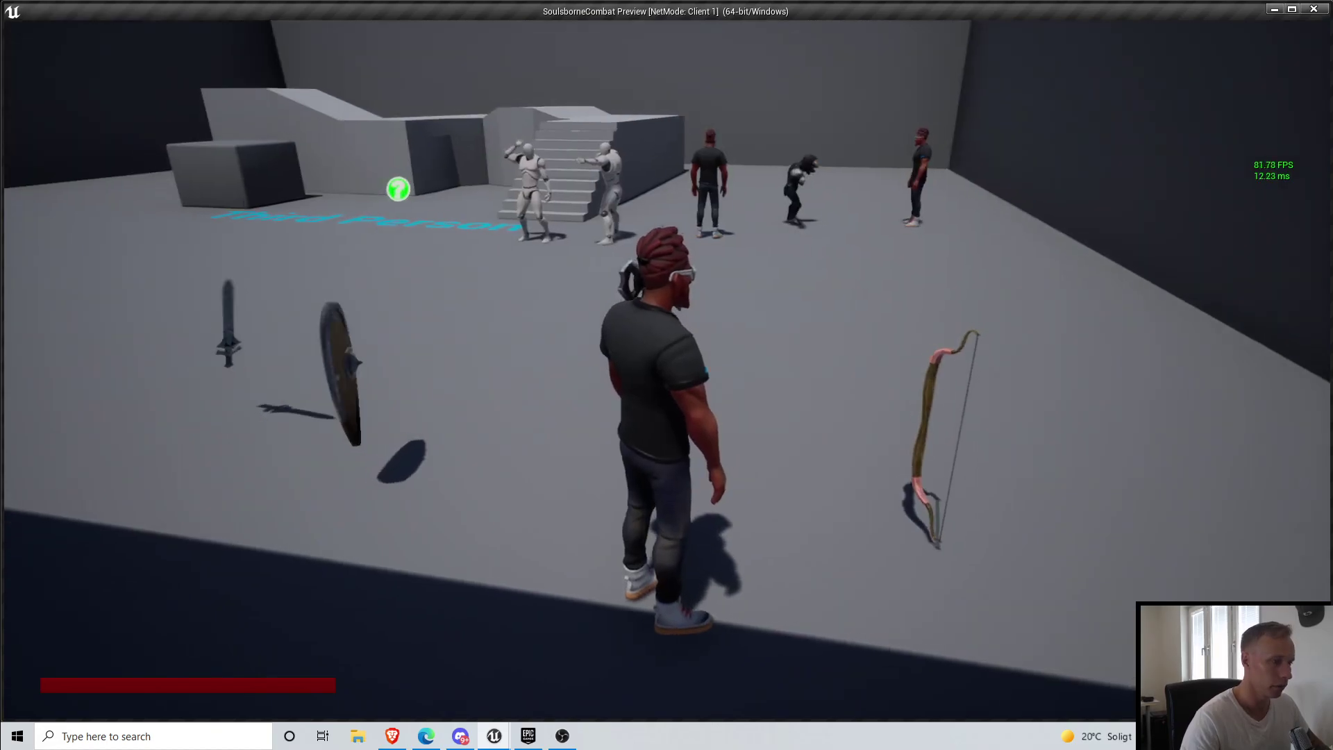
key("d")
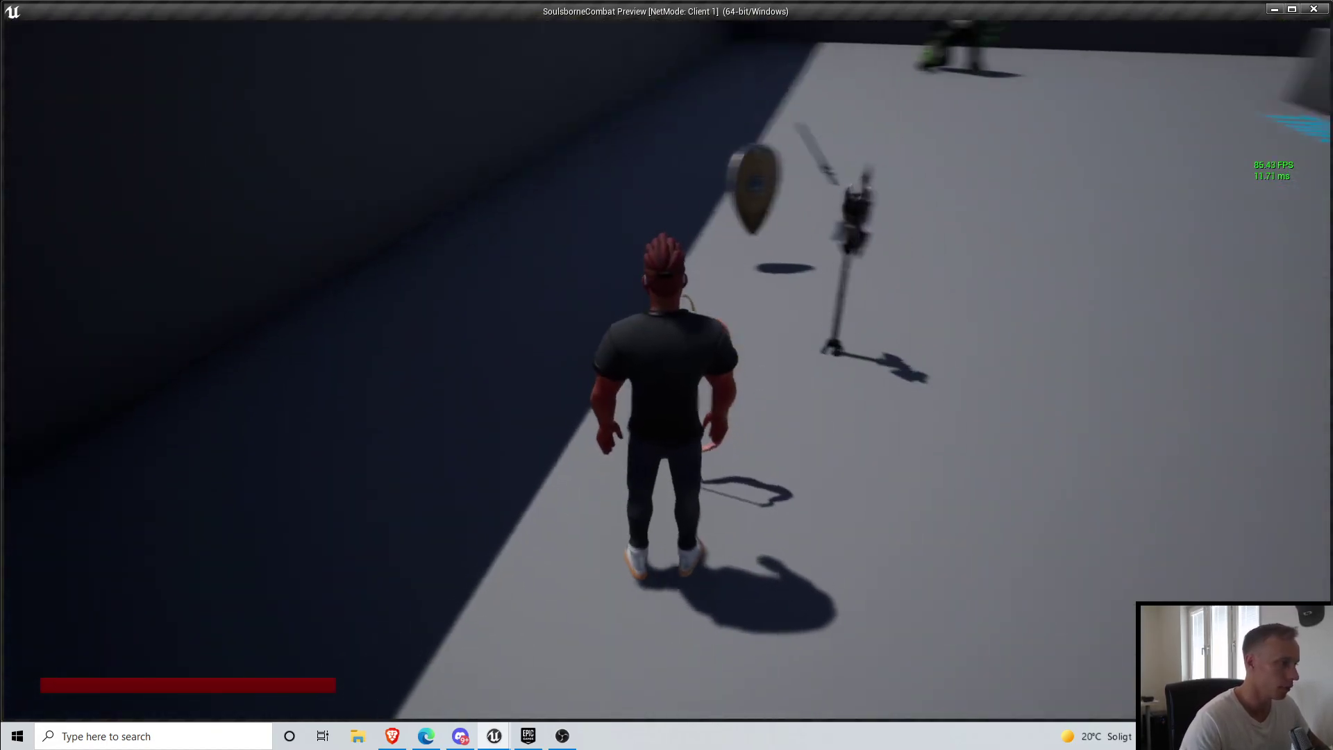
key("e")
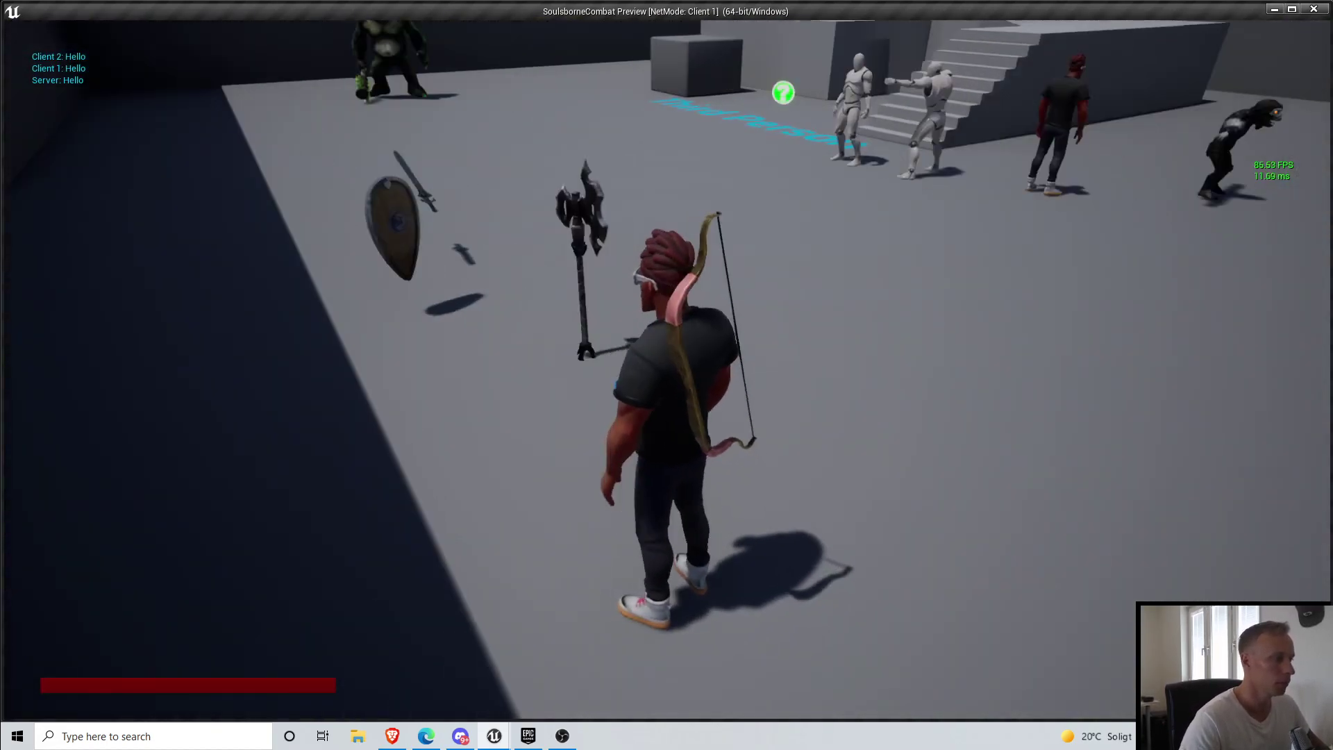
Step: Run the character around the level and examine how the bow sits on its back from several angles
key("d")
key("a")
key("w")
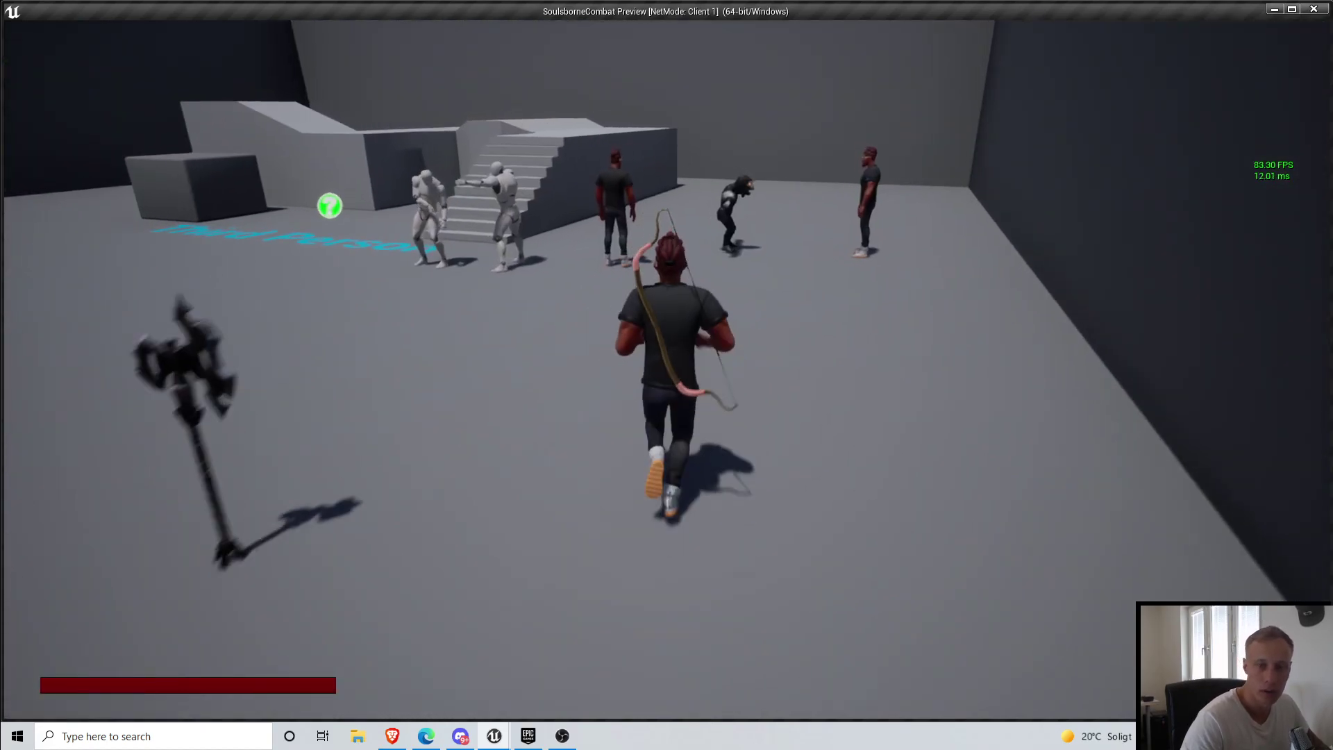
key("w")
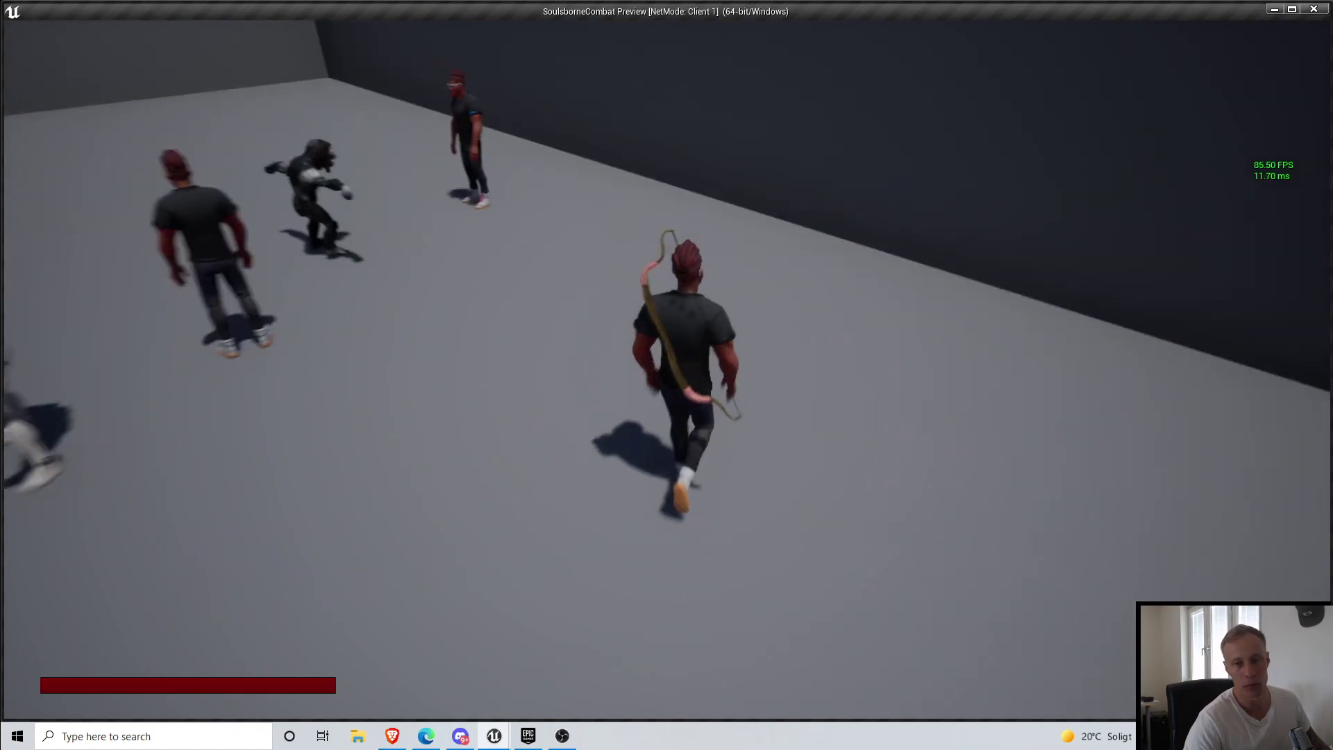
key("s")
key("w")
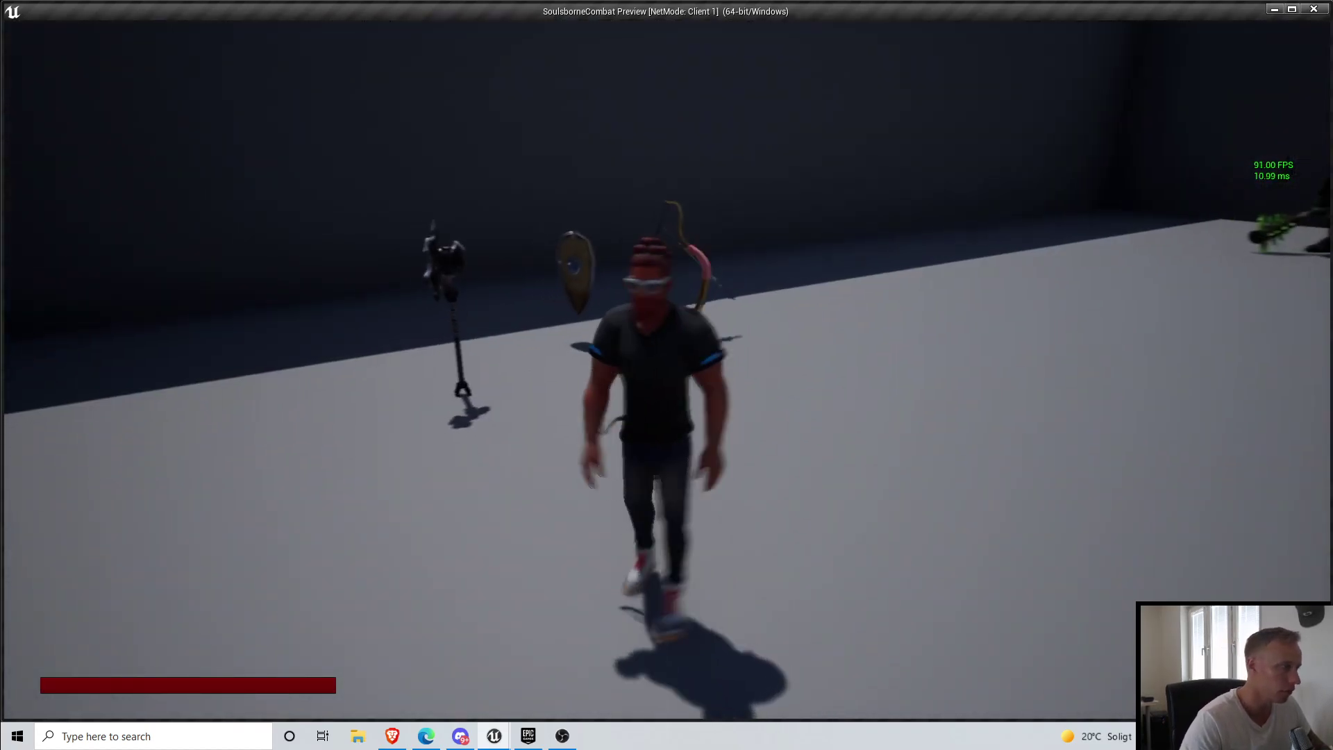
key("w")
key("w")
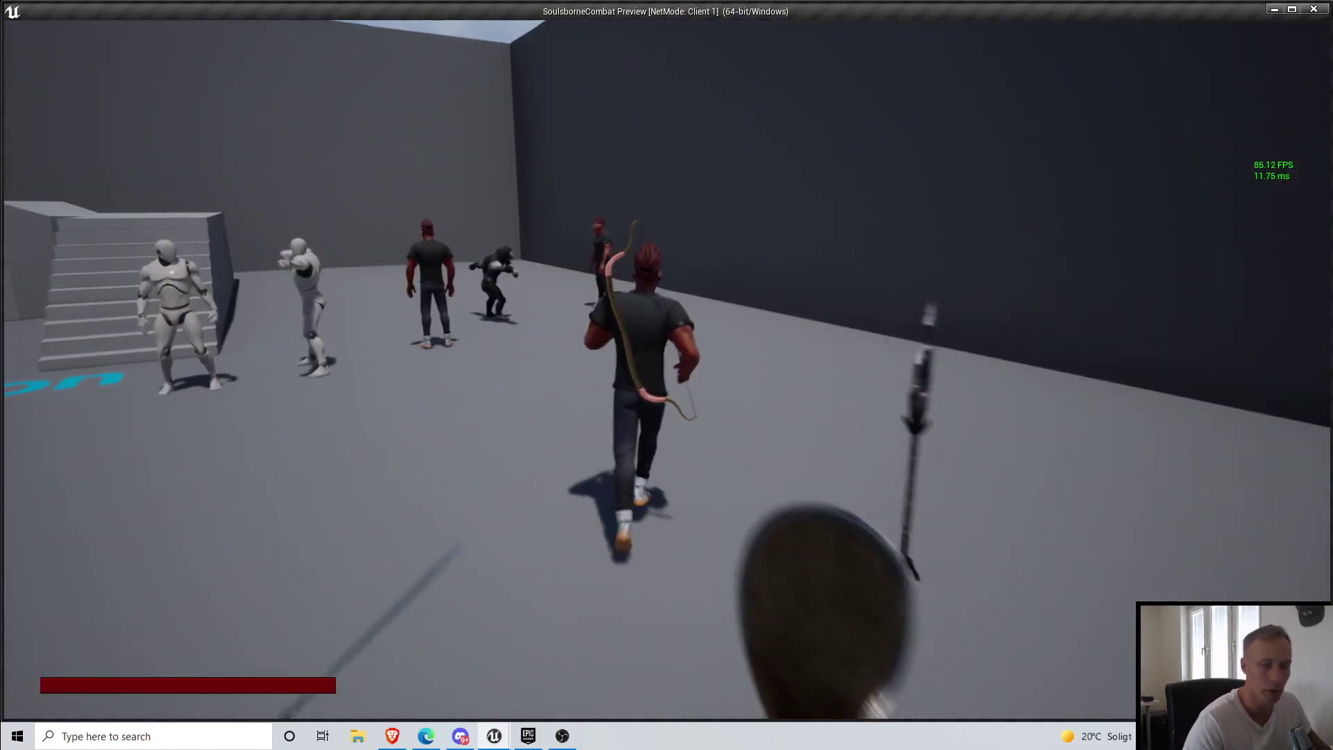
key("w")
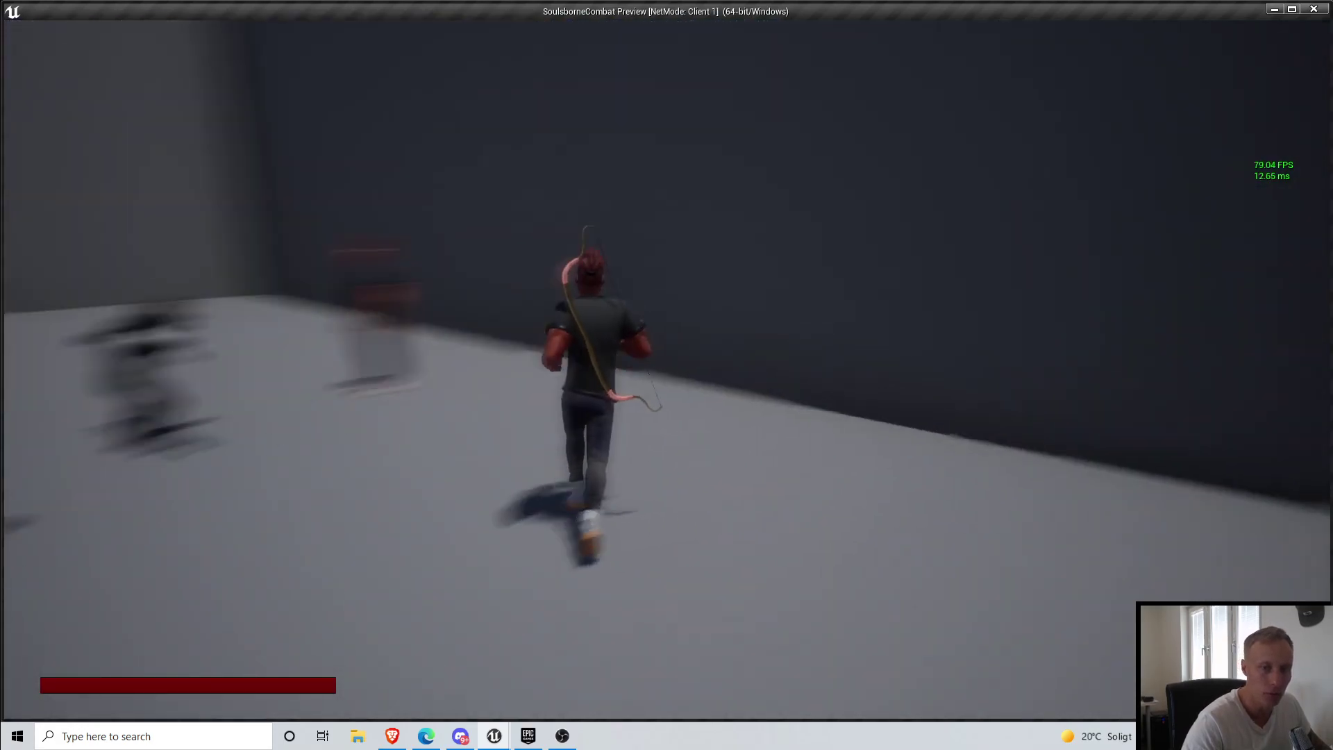
key("w")
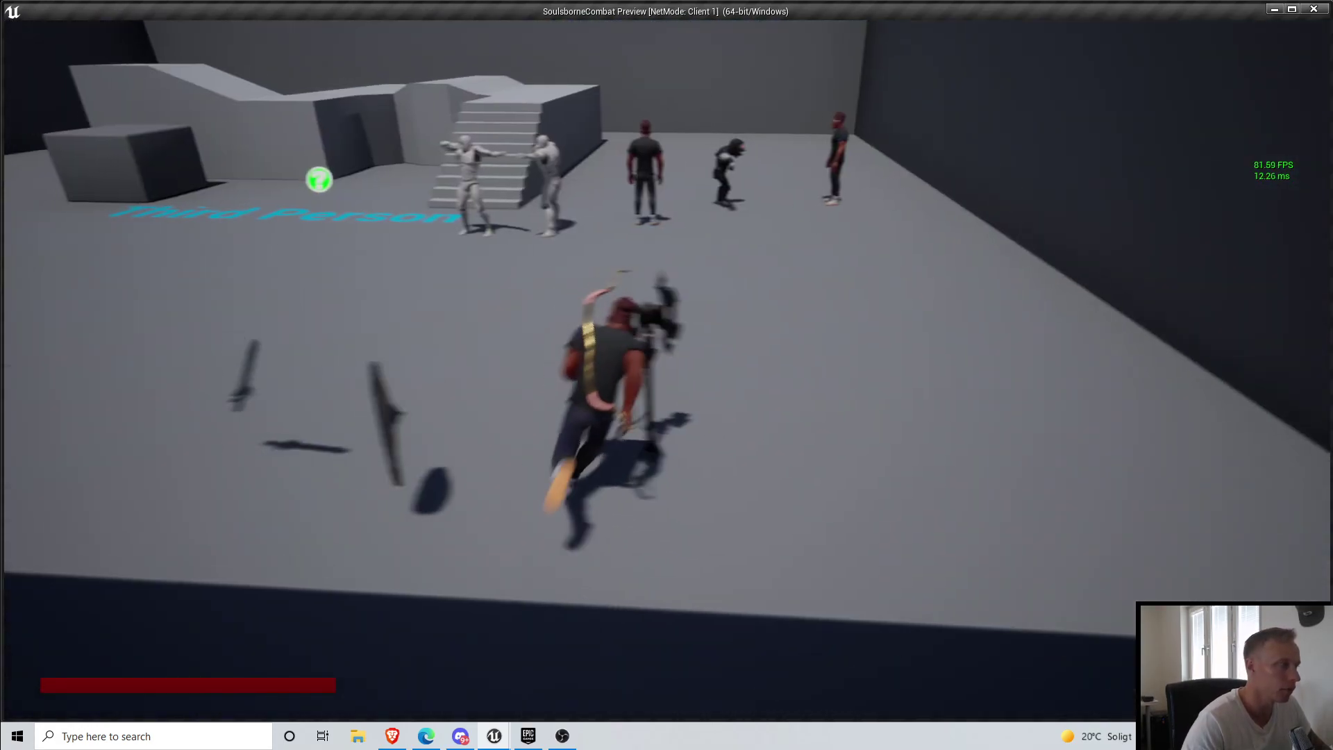
key("w")
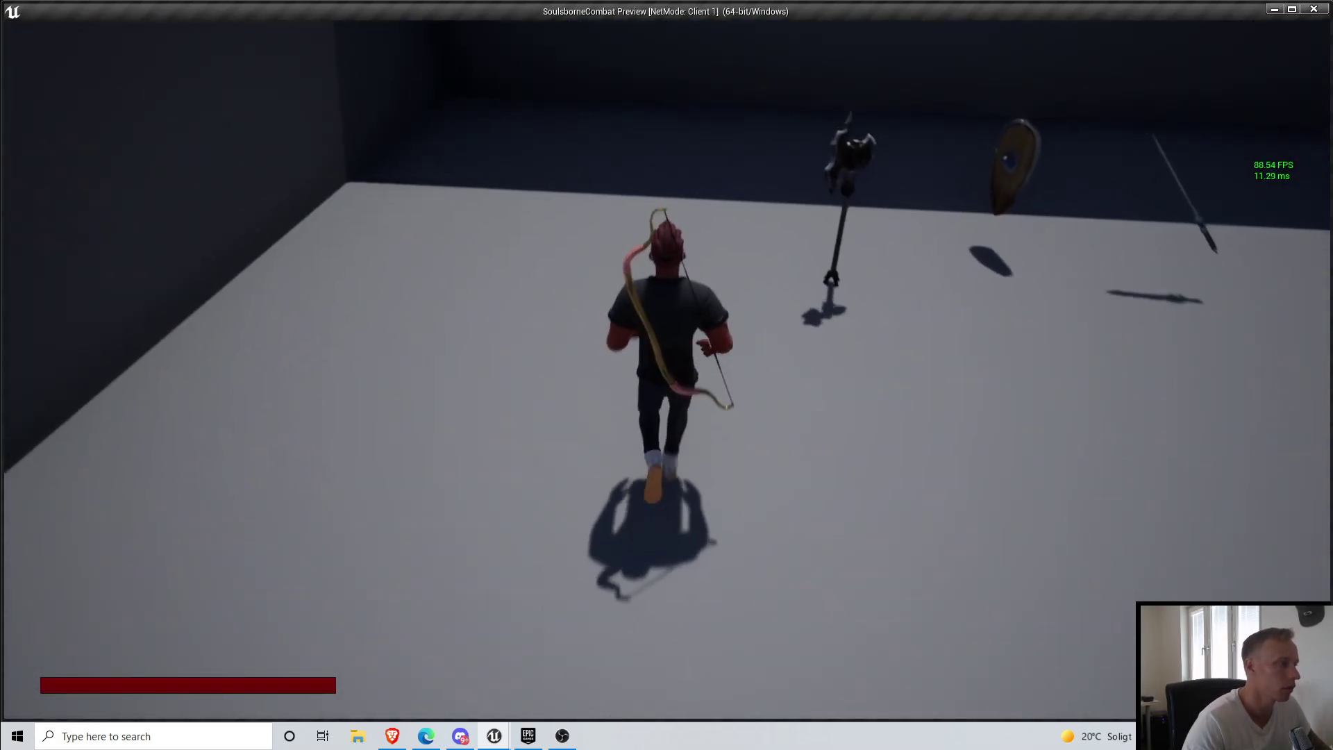
Step: Test equipping the bow in the hand and putting it back while moving, and end the play test
key("r")
key("d")
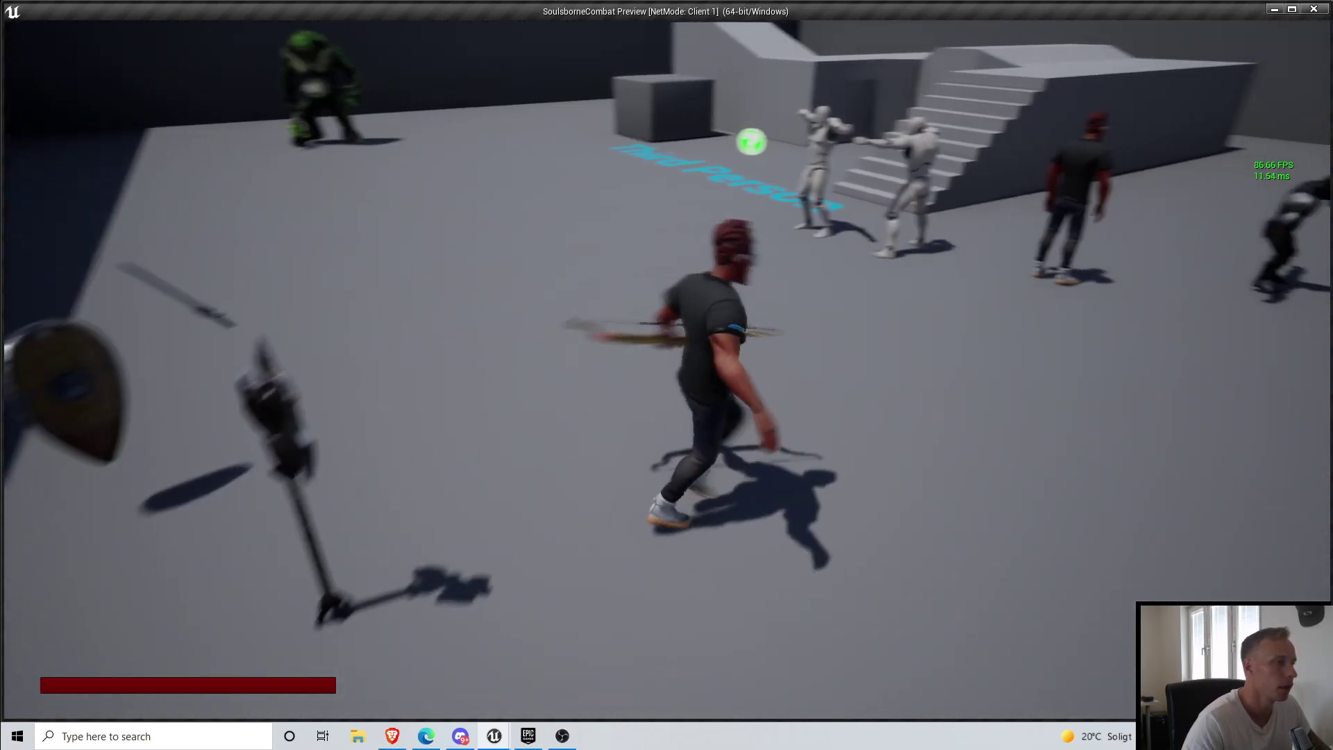
key("a")
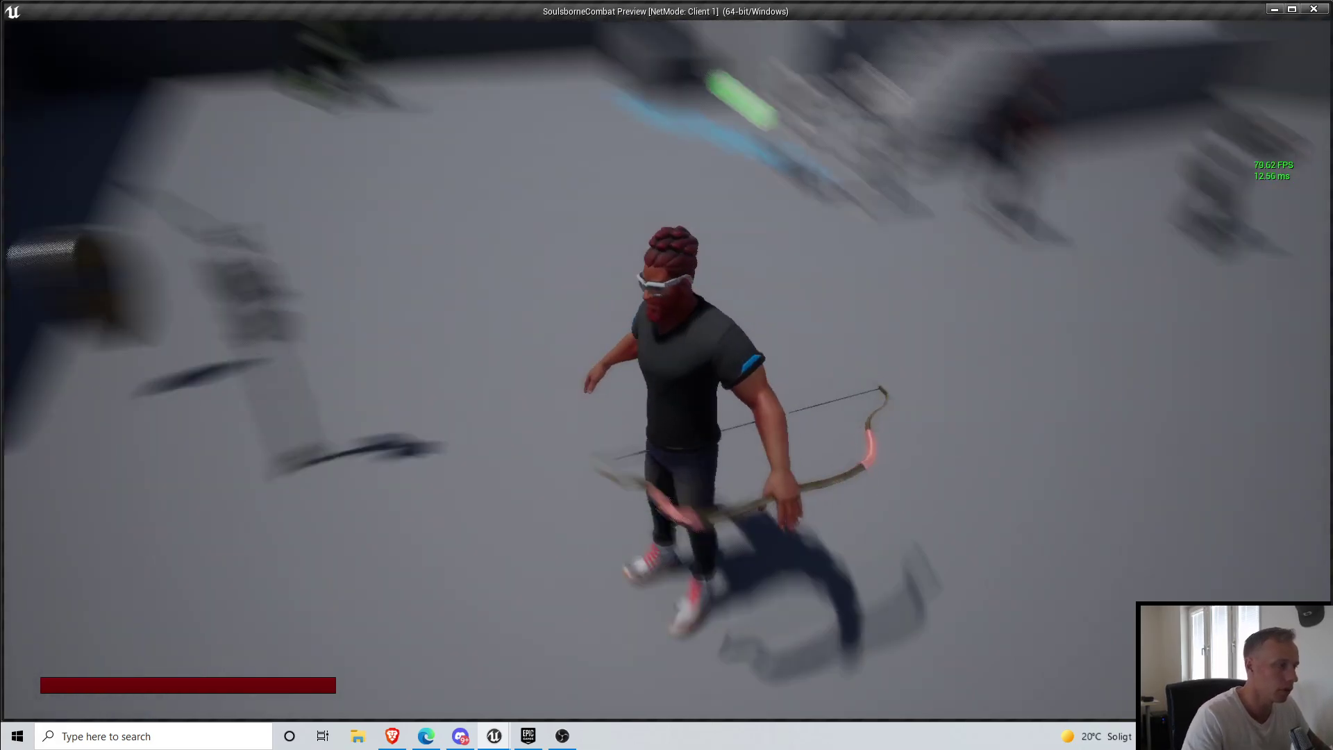
key("w")
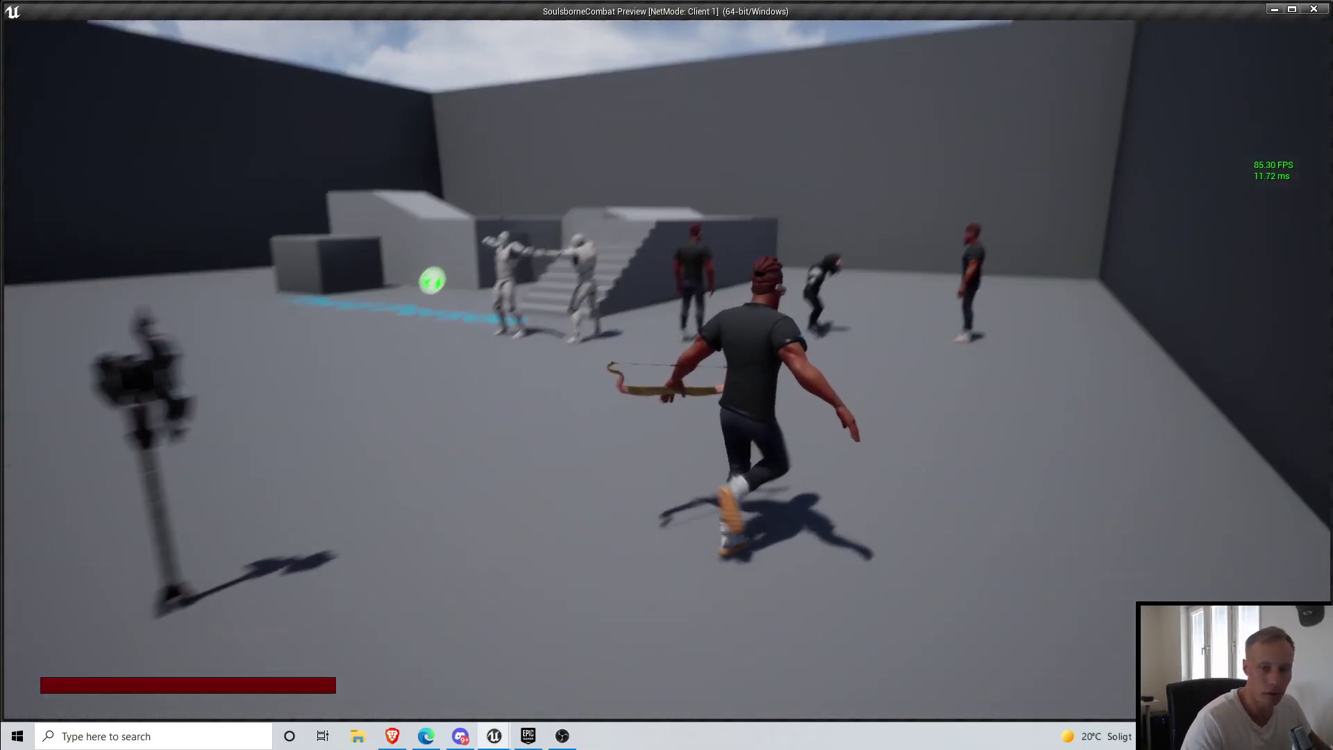
key("x")
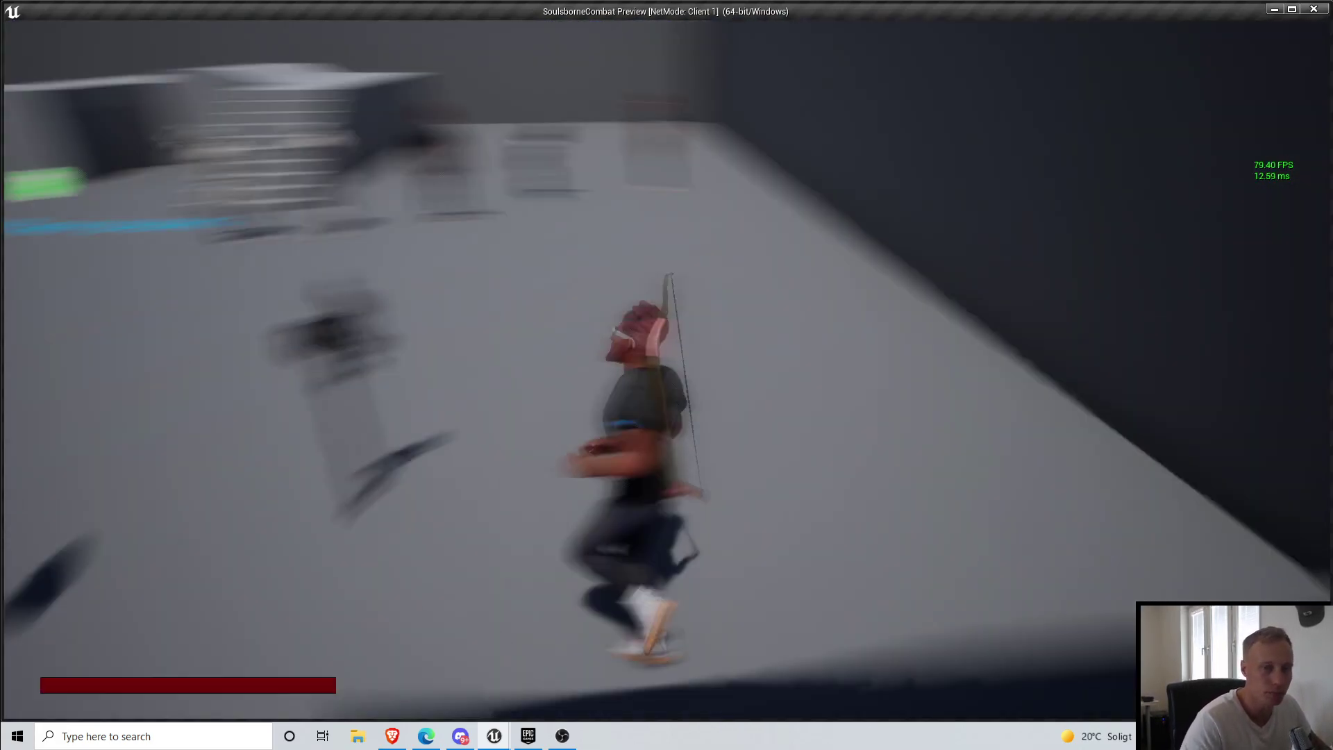
key("Escape")
key("Escape")
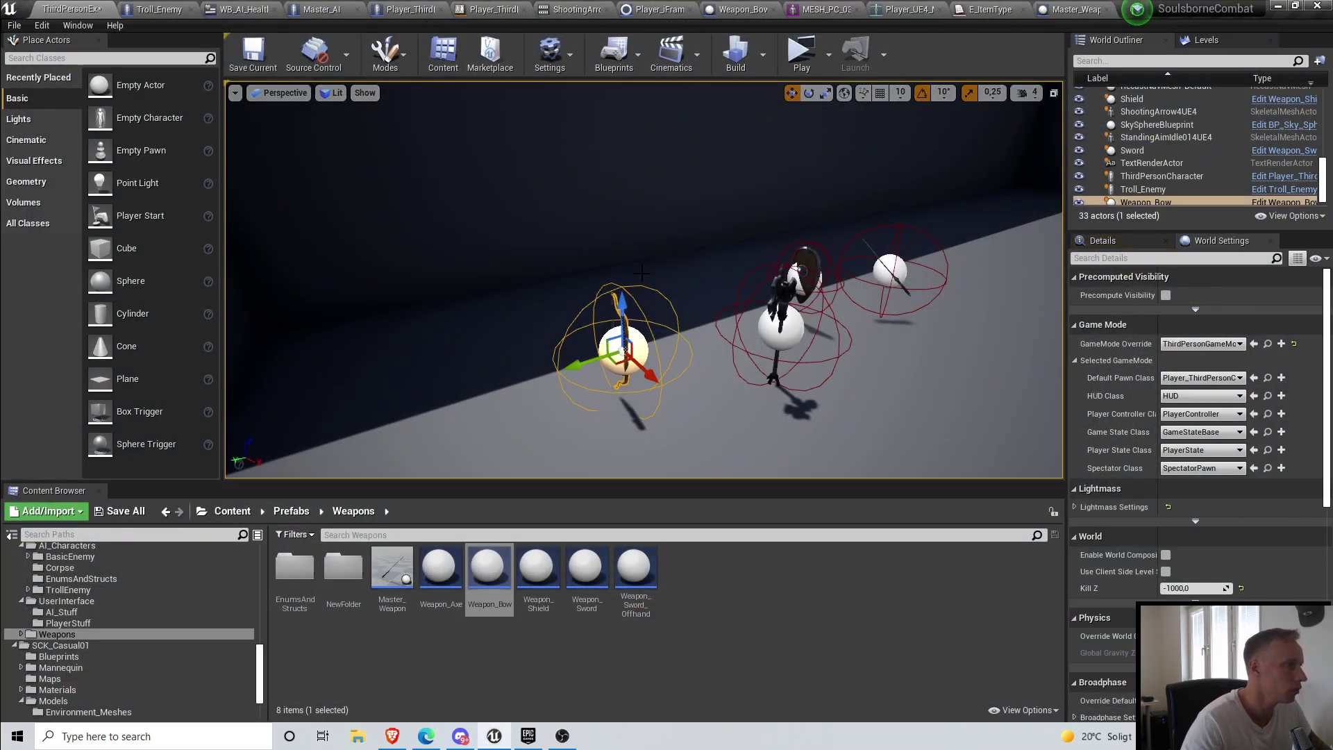
Step: Save the current level
left_click(250, 50)
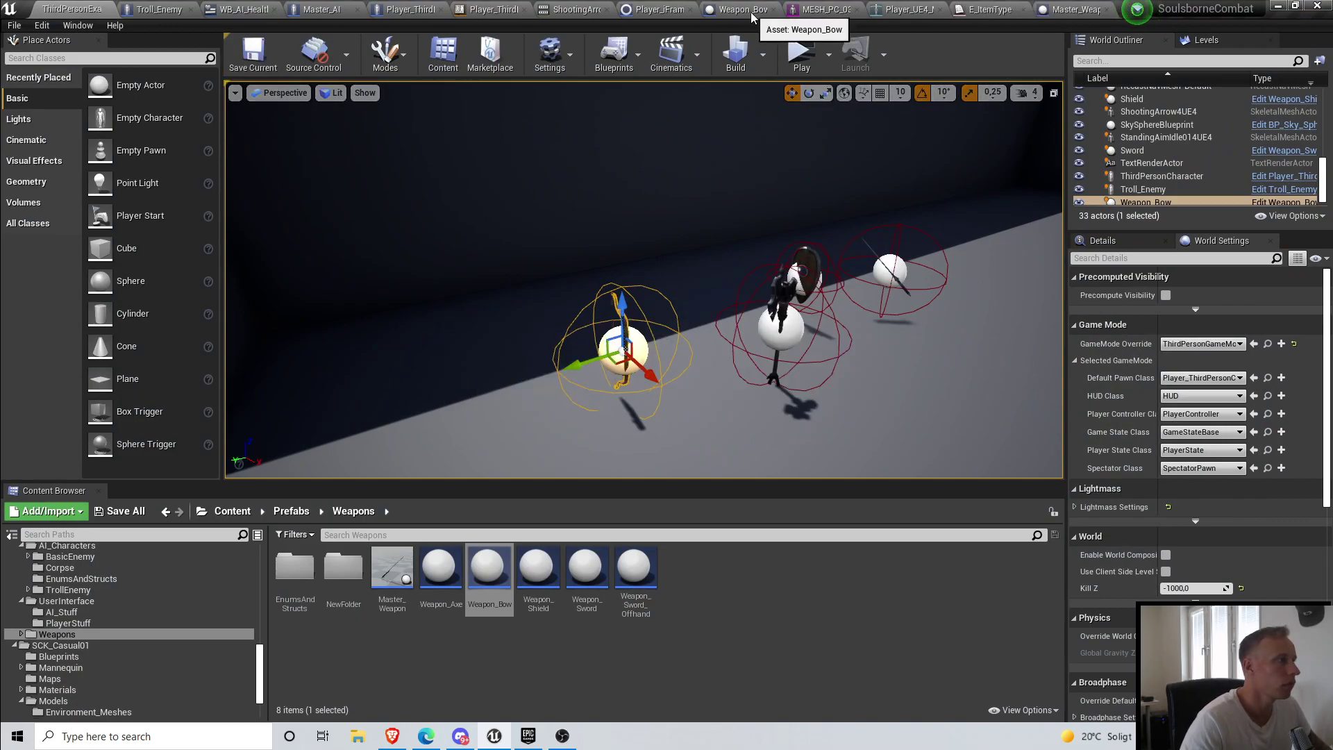
right_click_drag(566, 435, 722, 455)
key("a")
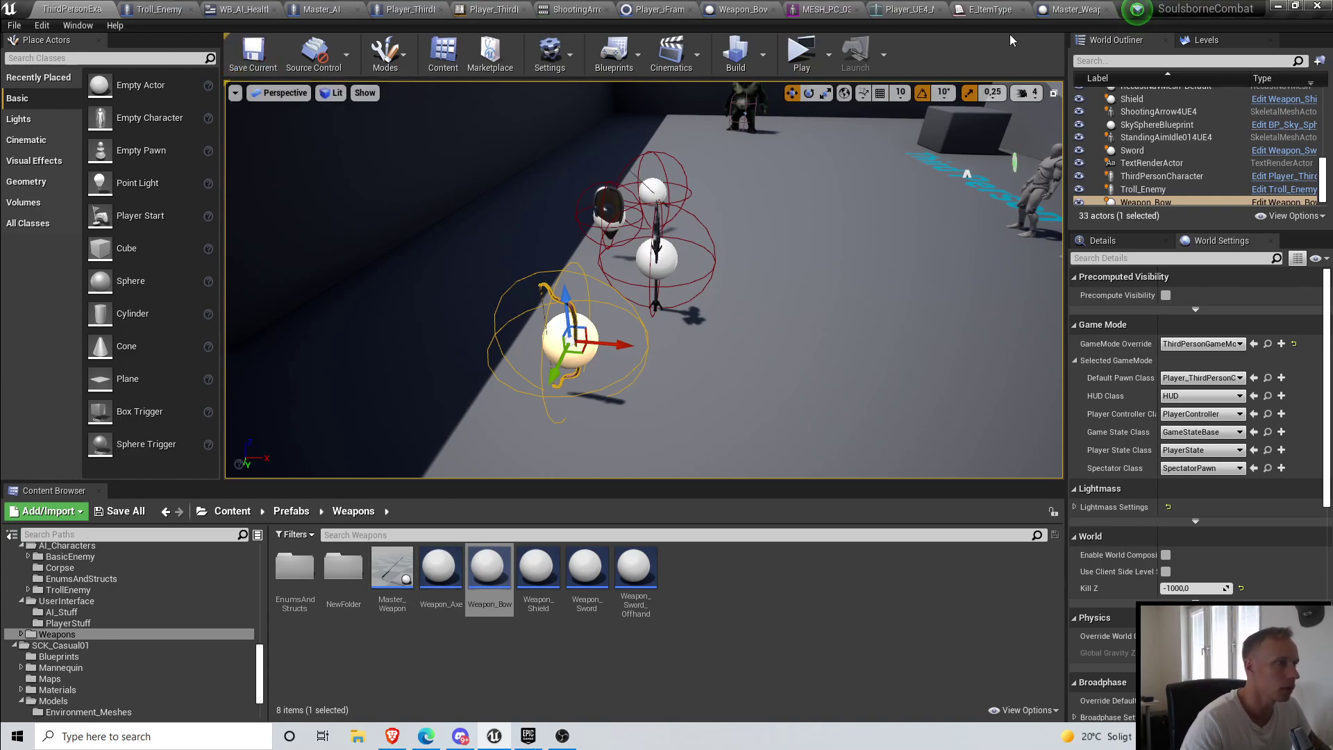
left_click(411, 9)
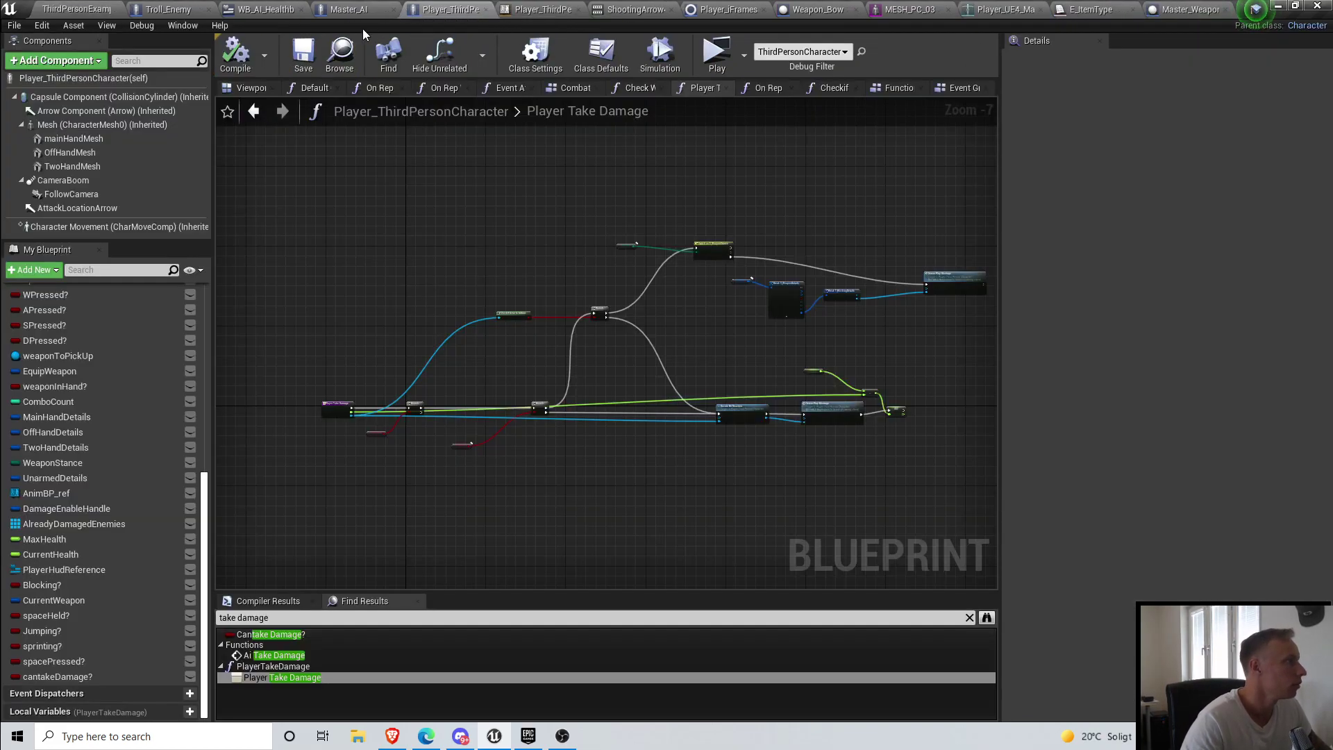
left_click(804, 13)
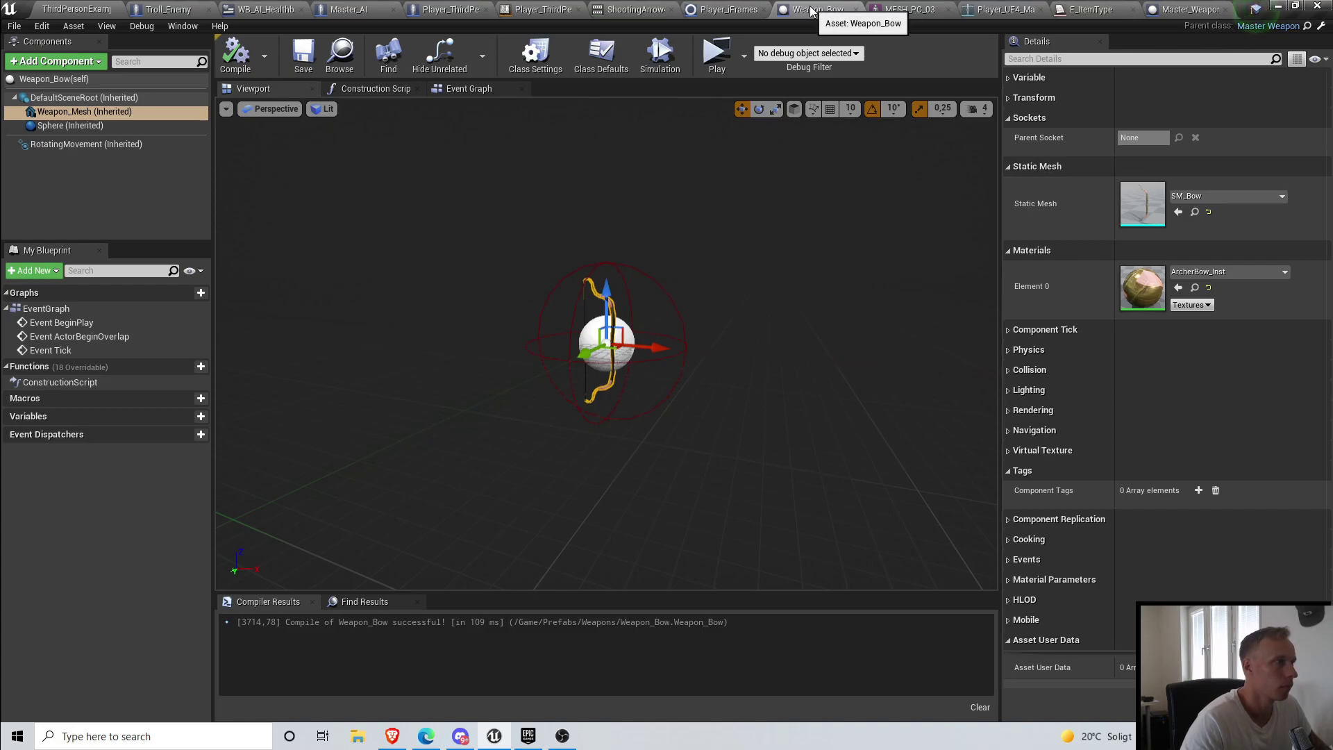
left_click(1041, 59)
type("det")
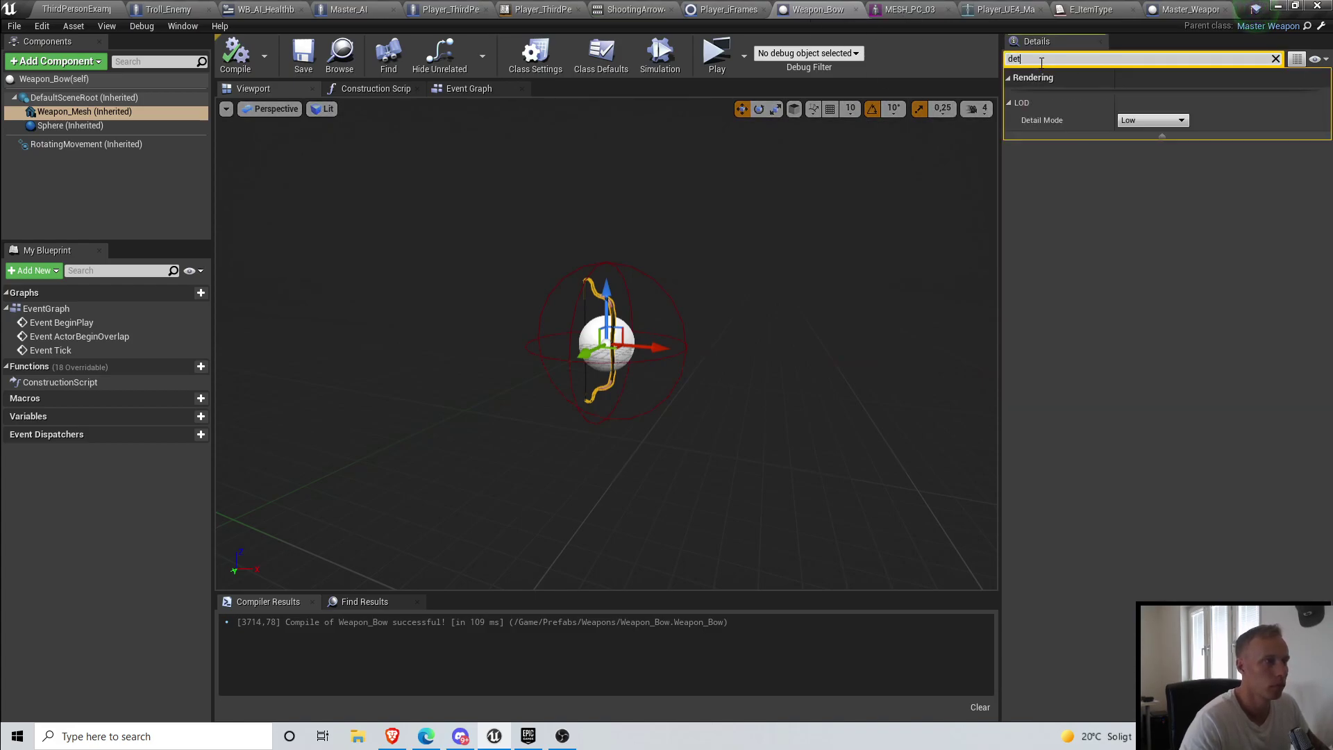
type("a")
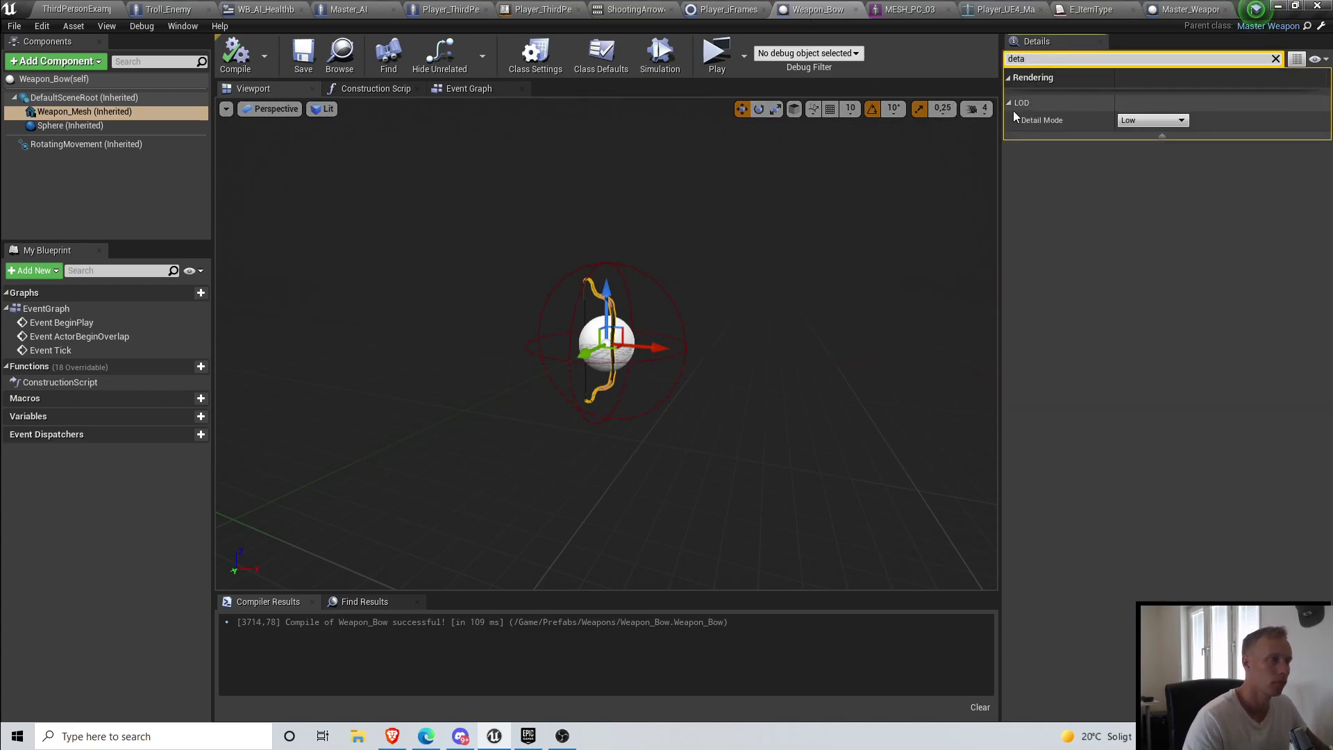
double_click(1044, 59)
key("BackSpace")
Step: Open Weapon_Bow from the Weapons folder and filter its class defaults for "deta" to review the weapon details
left_click(75, 9)
right_click(476, 568)
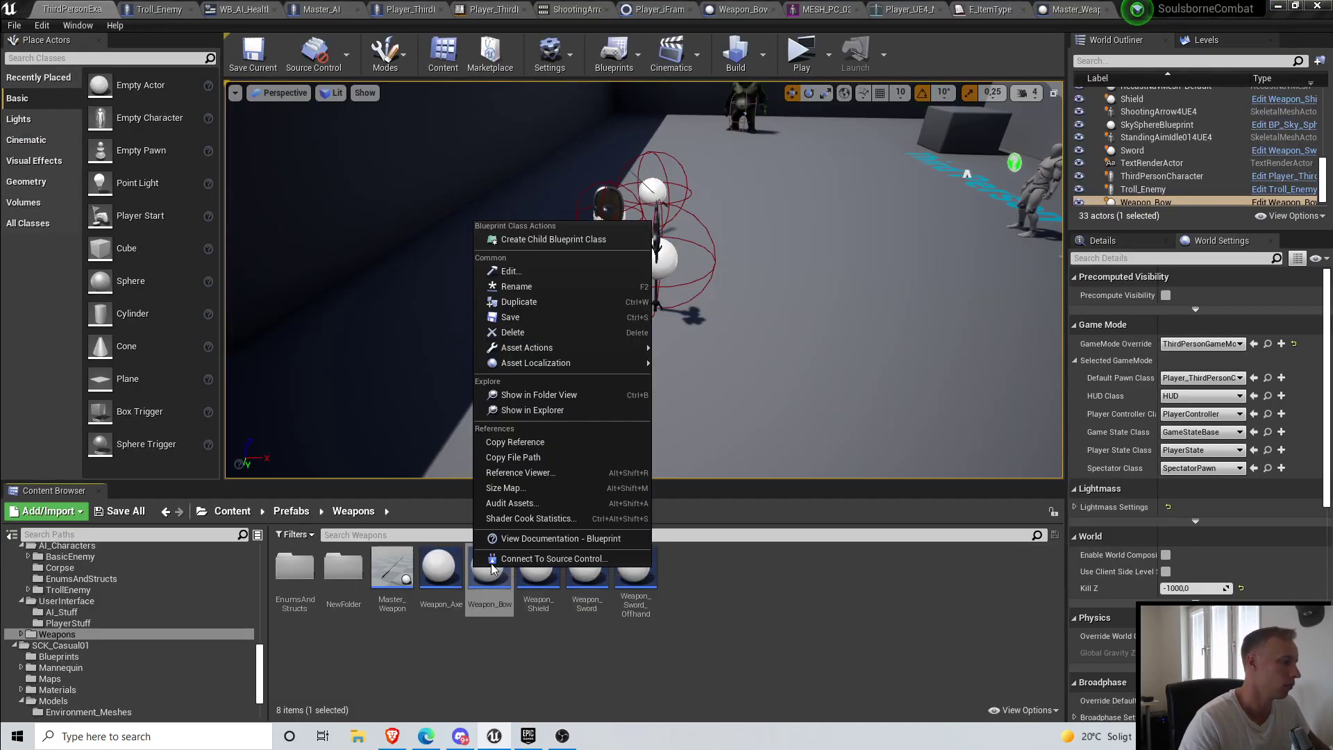
left_click(493, 607)
double_click(491, 571)
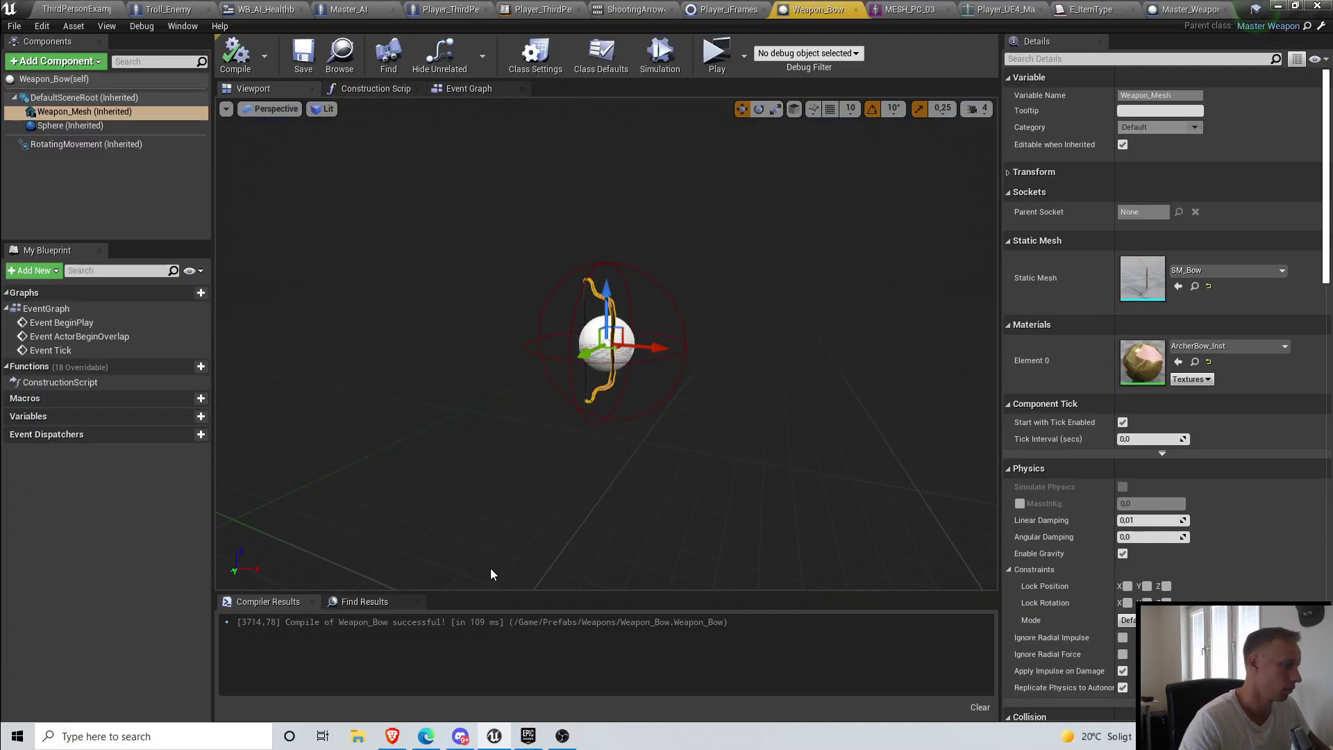
left_click(54, 78)
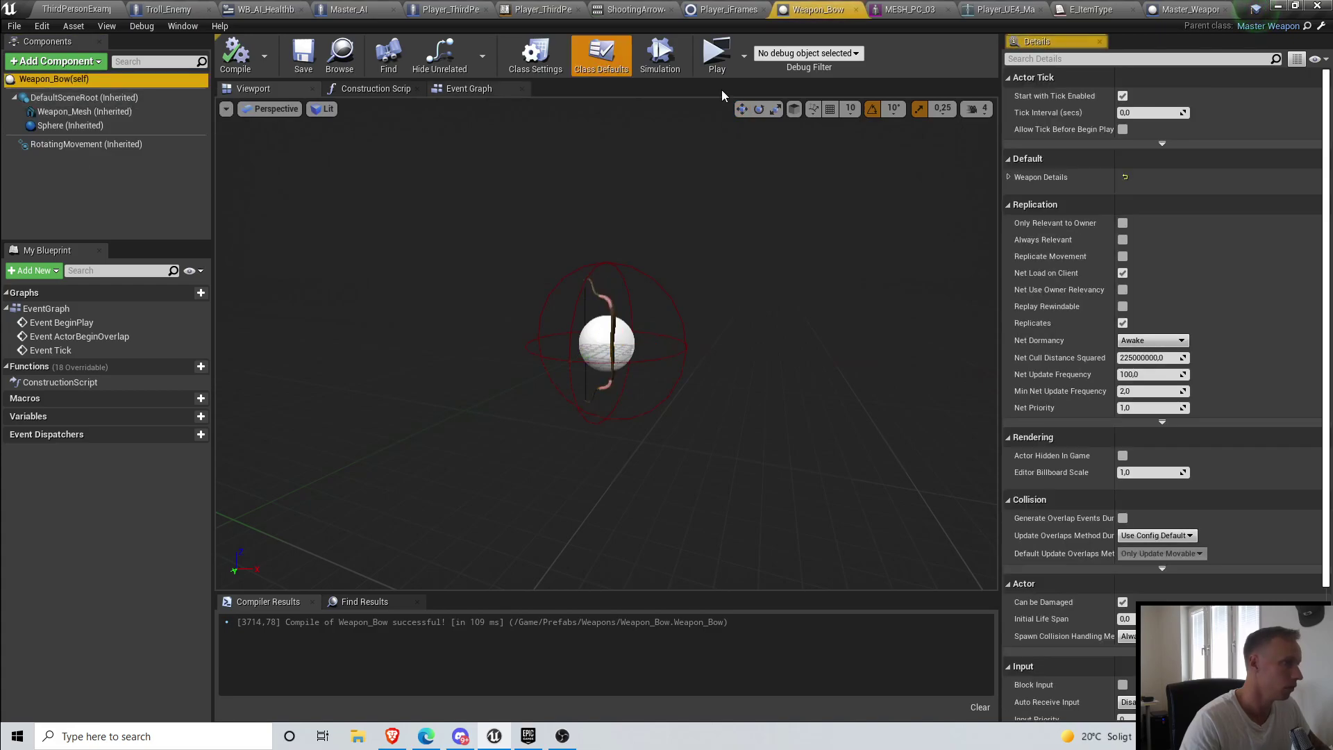
scroll(1136, 152, "down", 3)
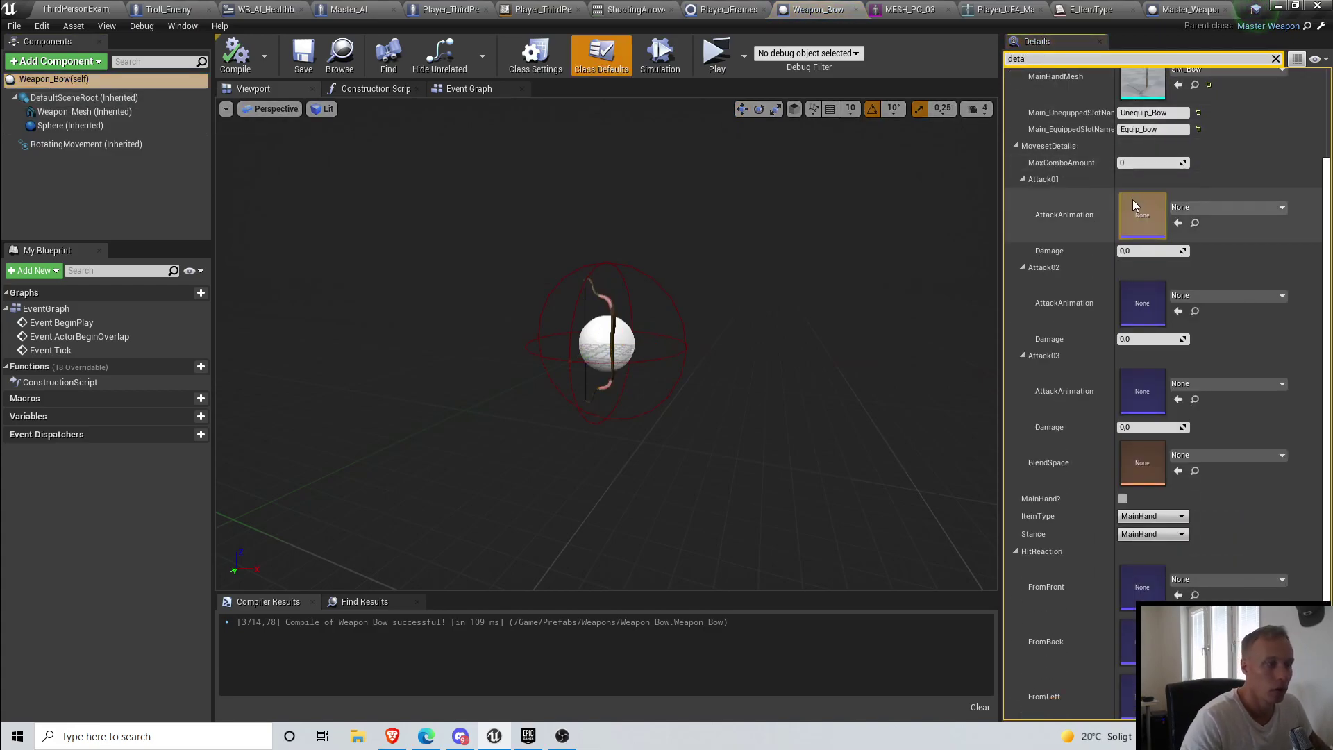
scroll(1211, 454, "down", 6)
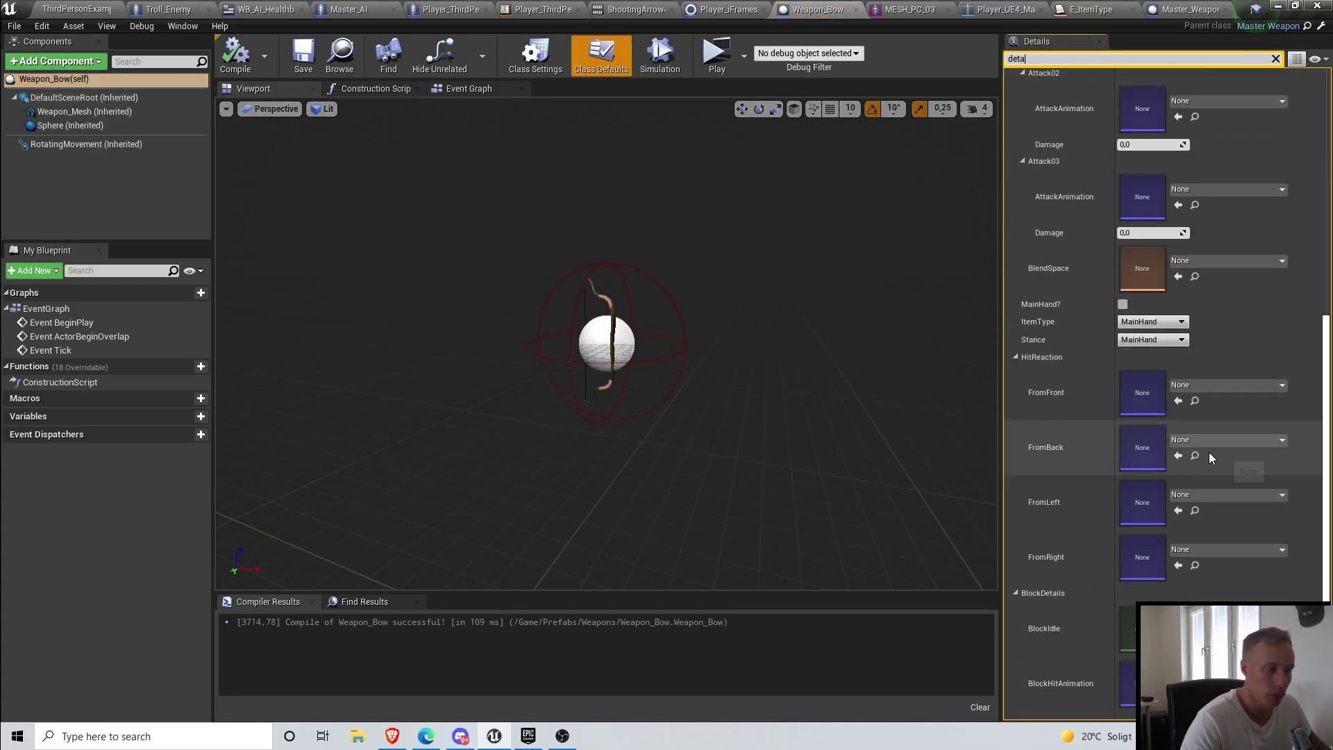
scroll(1201, 451, "up", 4)
Step: Examine the Blendspace Player node and its inputs in the Idle/Run state of Player_ThirdPerson_AnimBP
left_click(1194, 395)
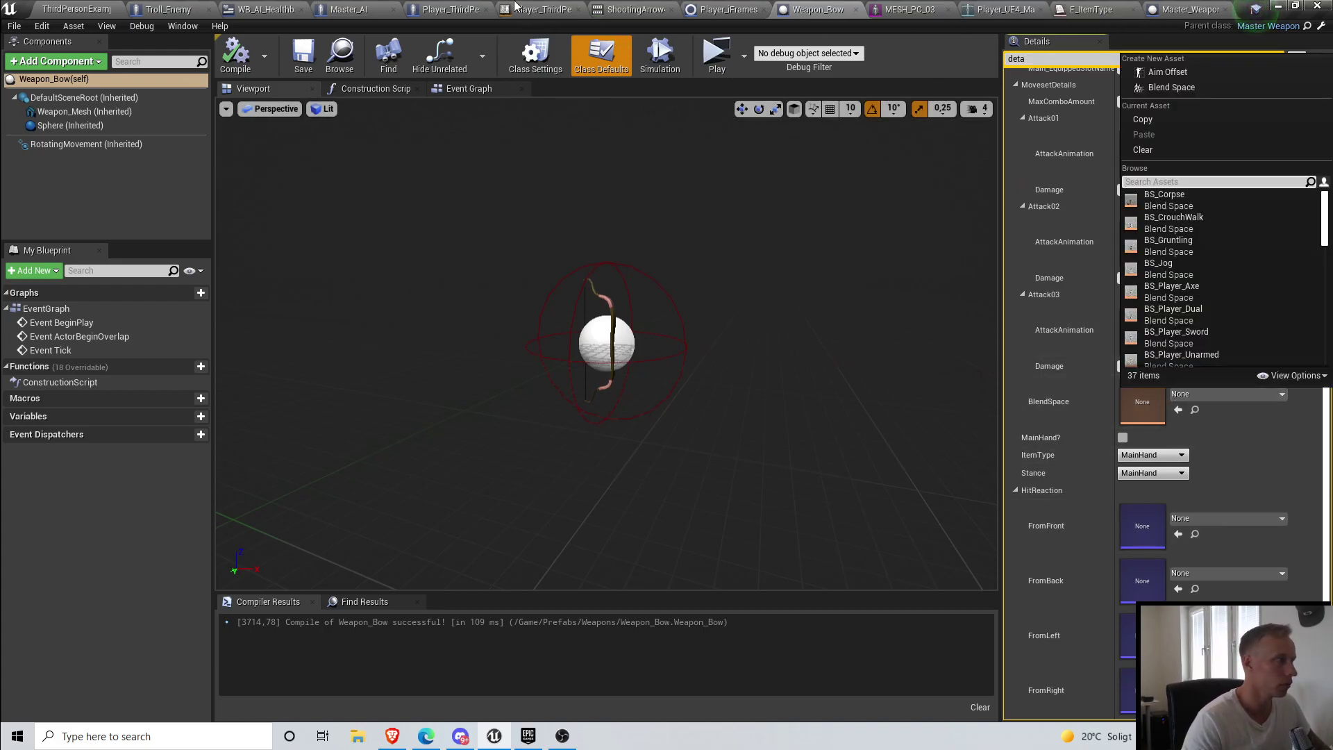
left_click(514, 9)
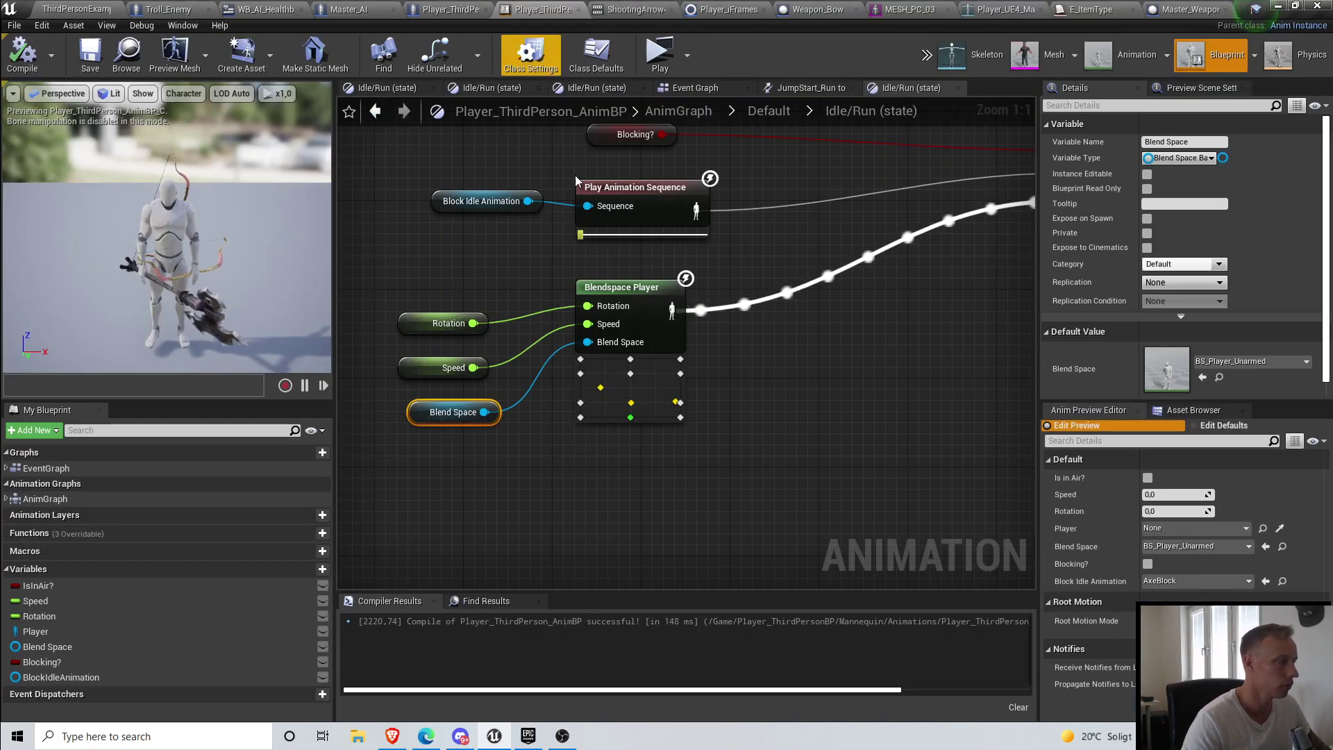
left_click(610, 291)
left_click(417, 321)
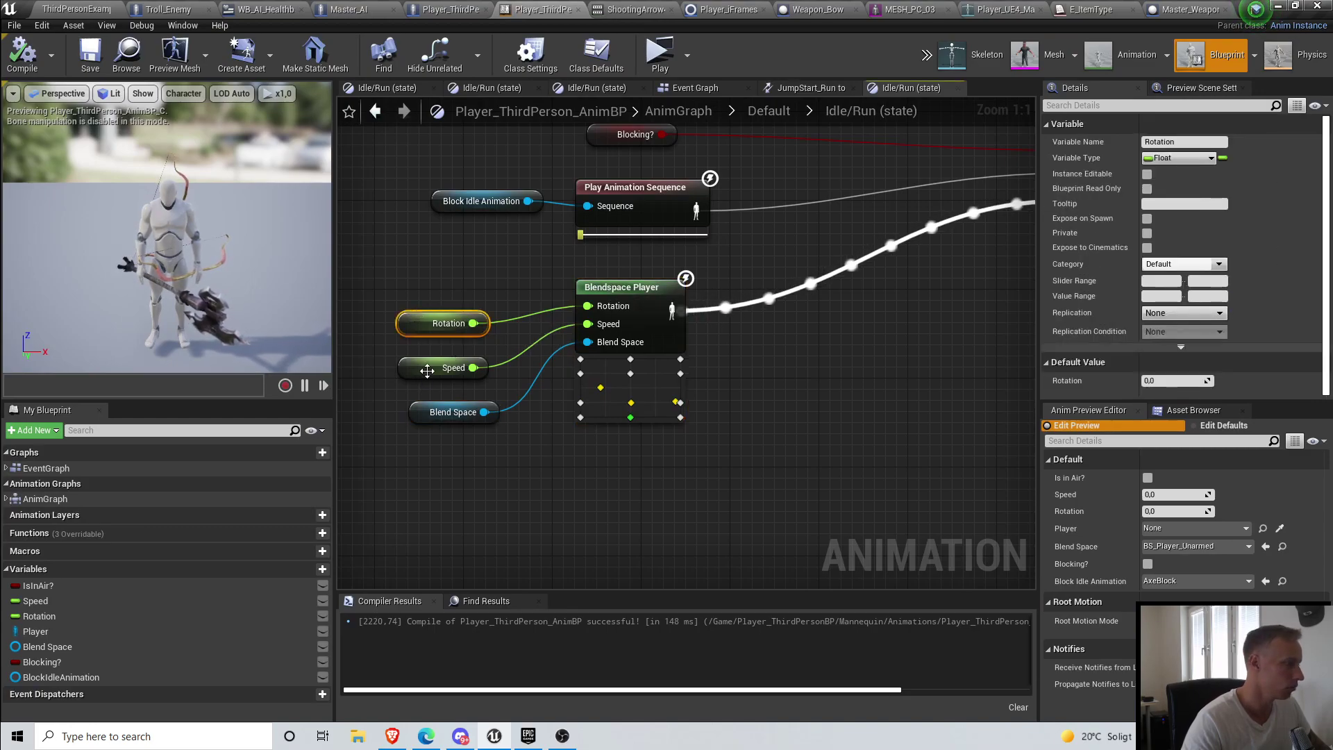
left_click(670, 299)
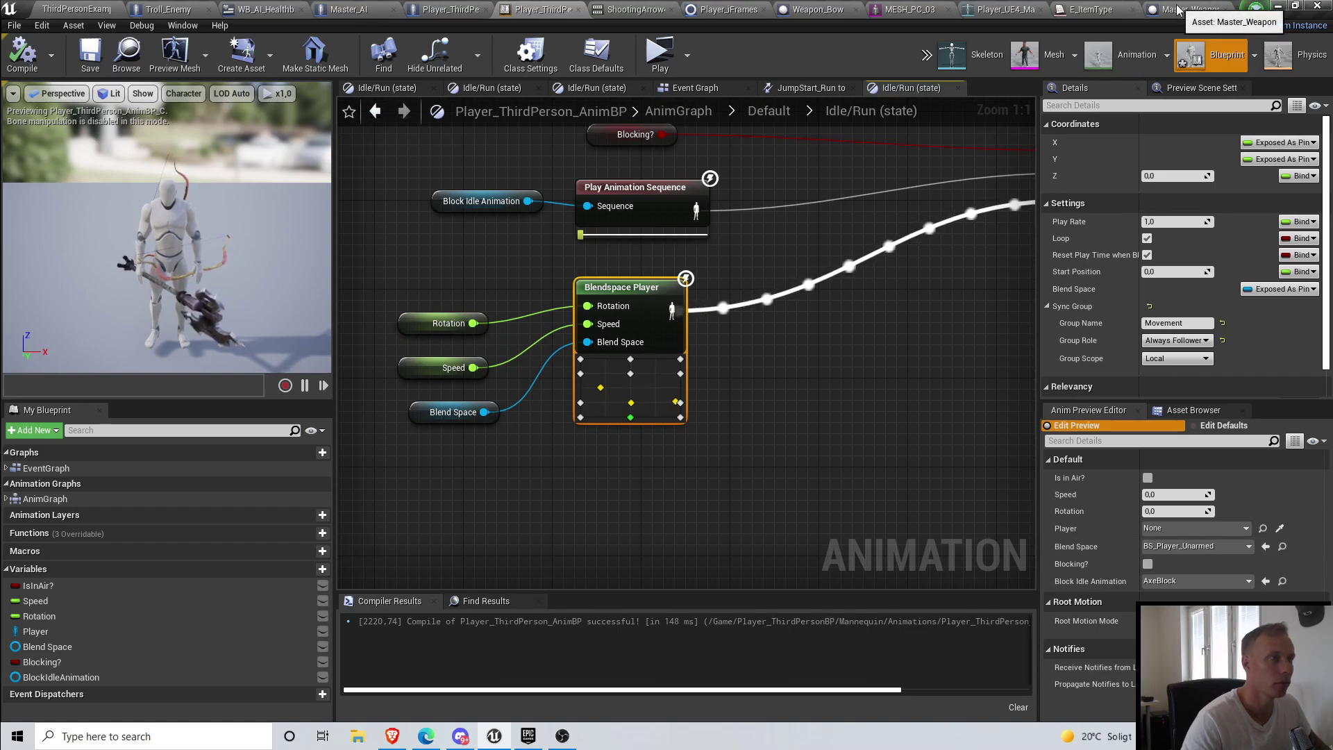
Step: In the Weapon_Bow moveset details, set the BlendSpace to BS_Player_Unarmed, searching for "bs player un"
left_click(814, 9)
left_click(1217, 394)
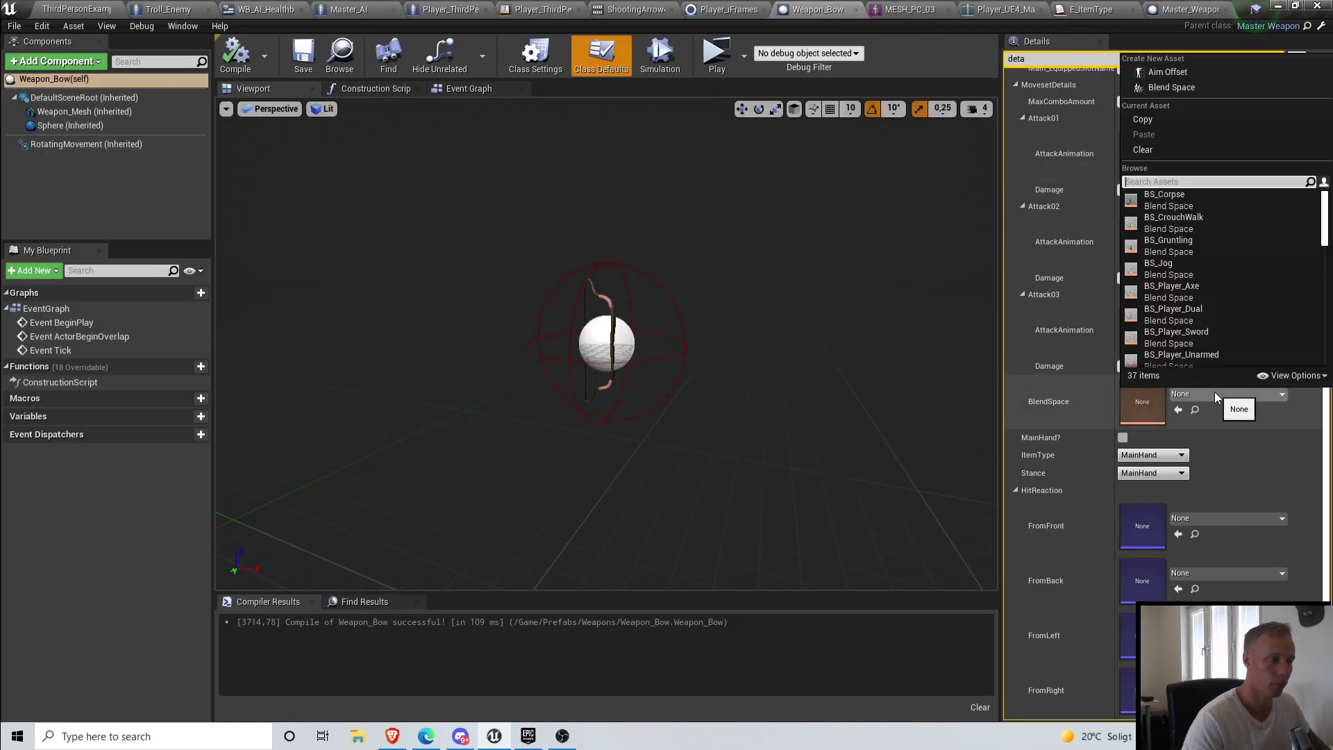
type("bs player un")
left_click(1196, 195)
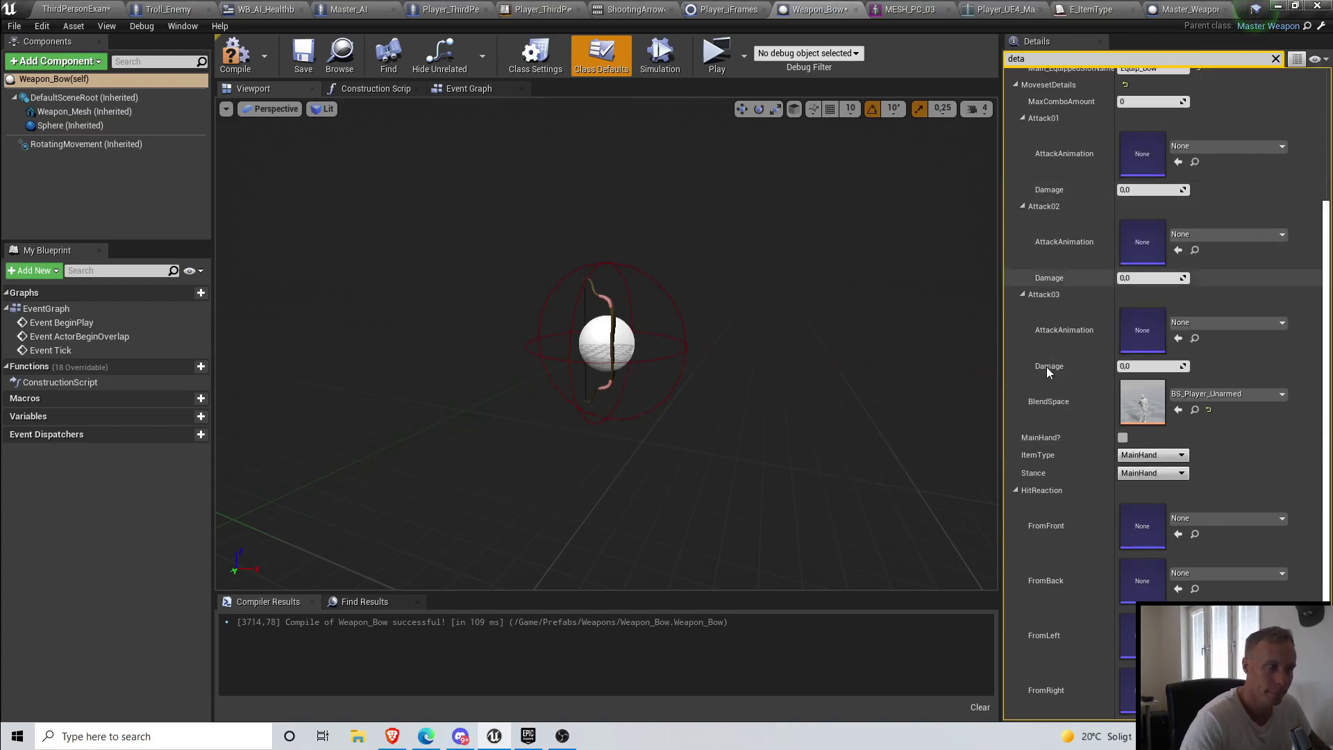
Step: Compile and save Weapon_Bow, and play-test the character's running movement while carrying the bow
left_click(236, 52)
left_click(303, 54)
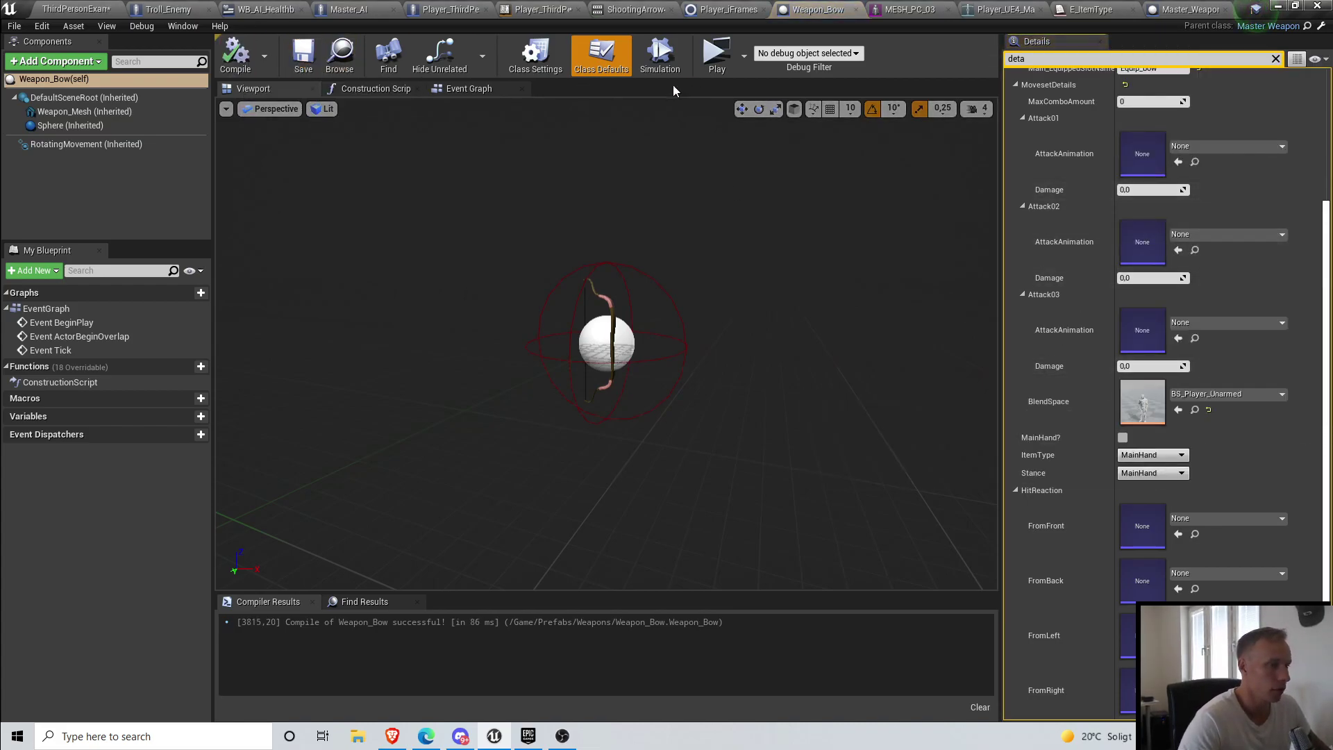
left_click(719, 49)
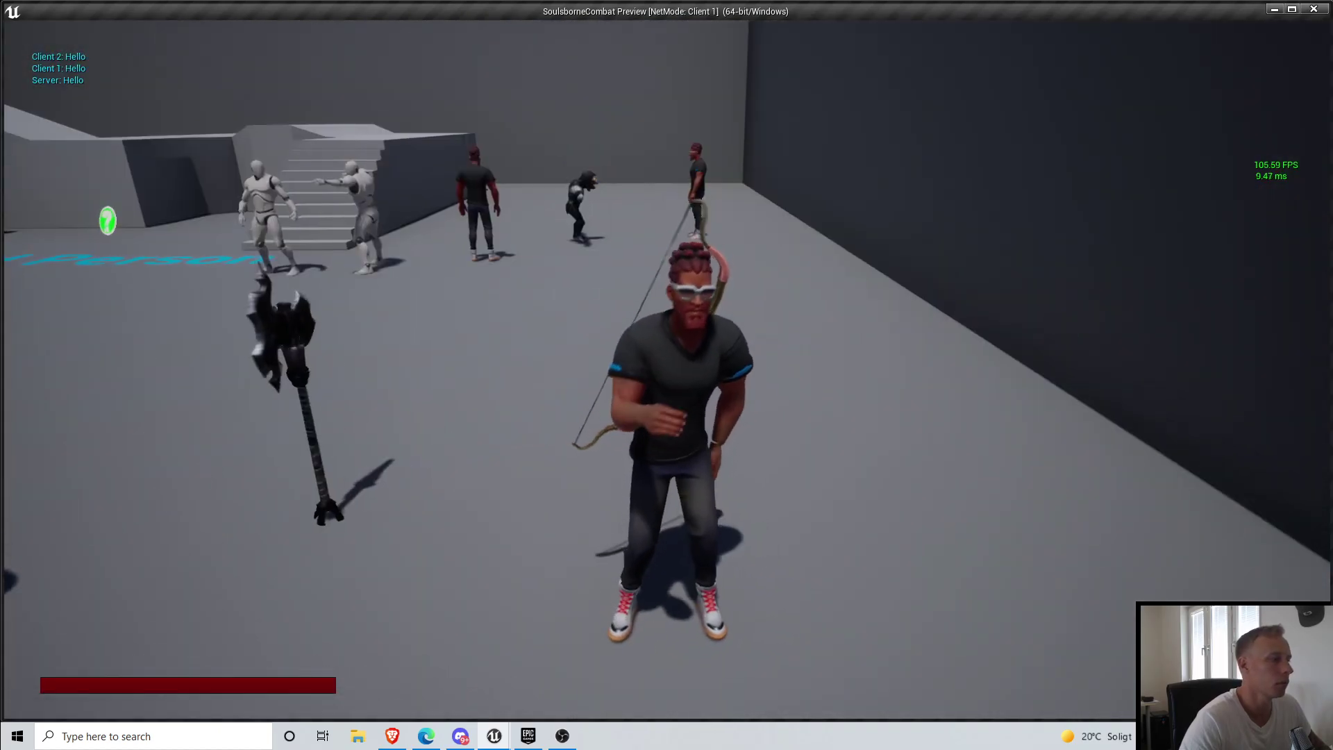
key("w")
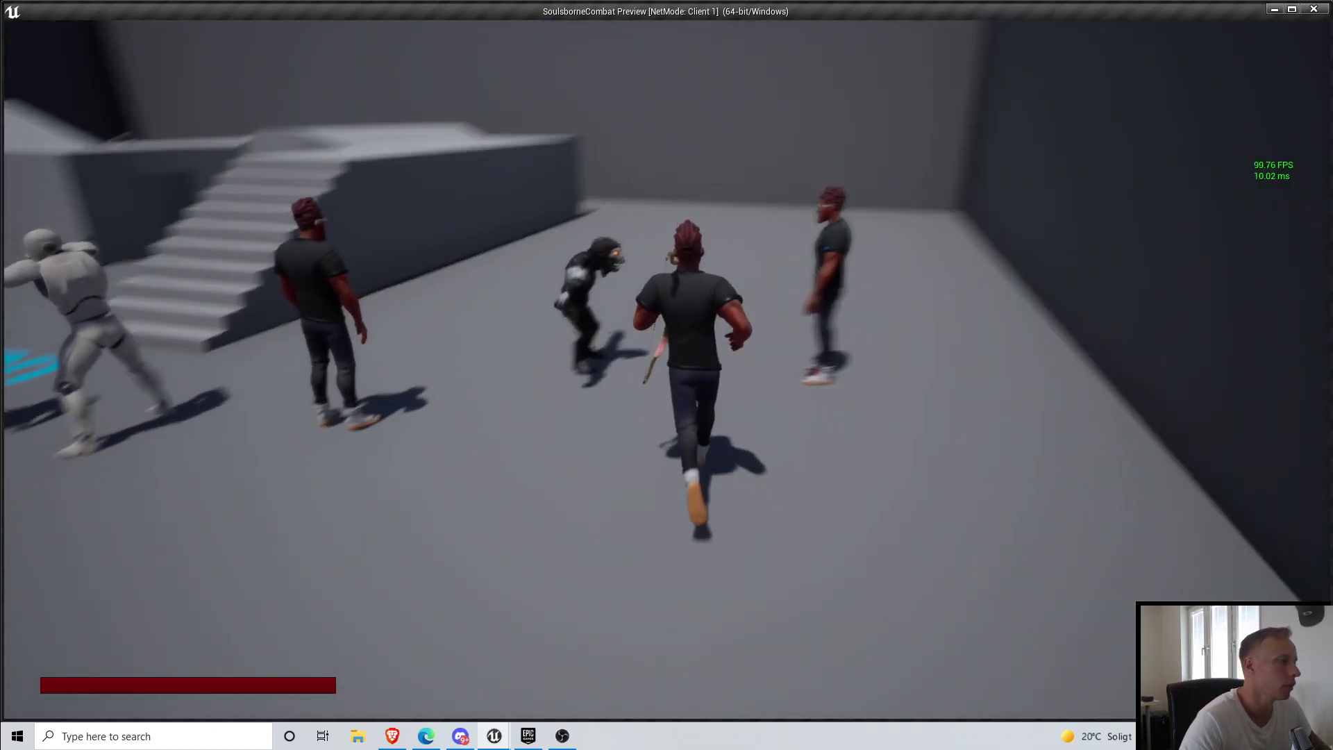
key("w")
key("a")
key("w")
key("d")
key("s")
key("w")
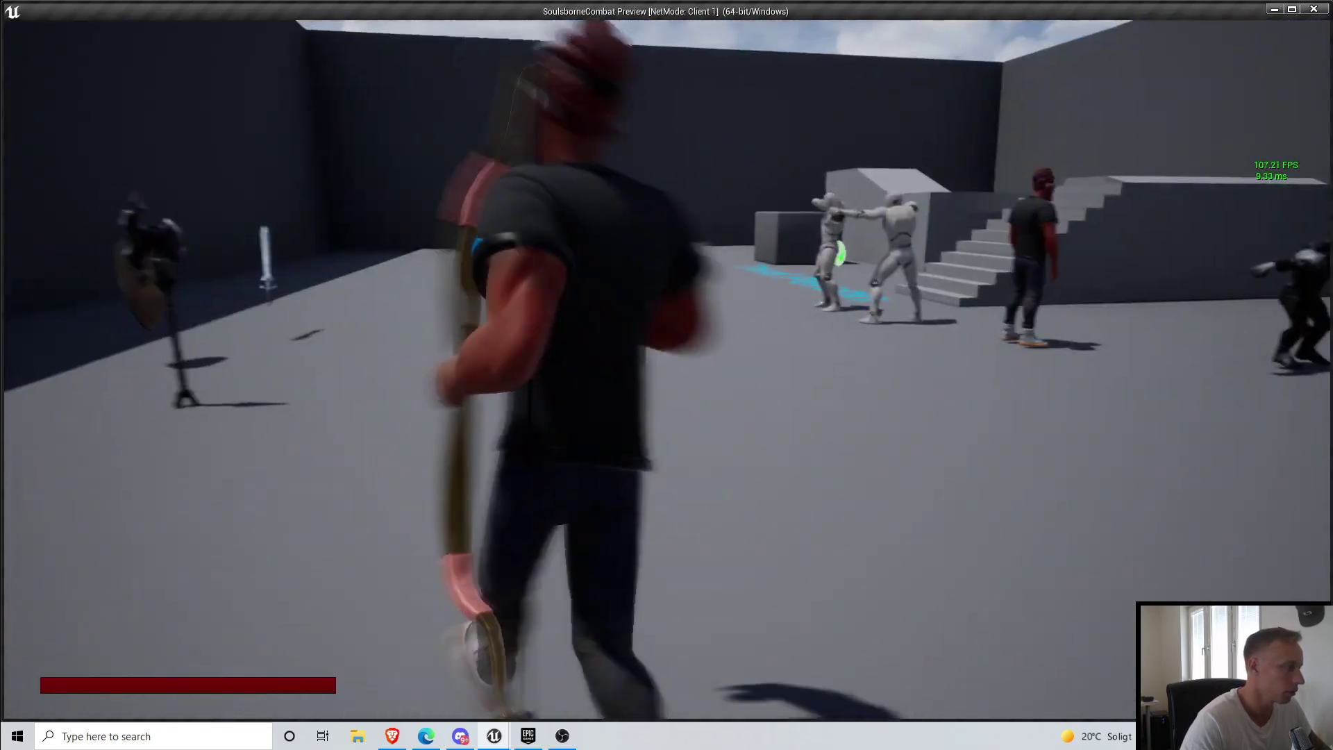
key("s")
key("w")
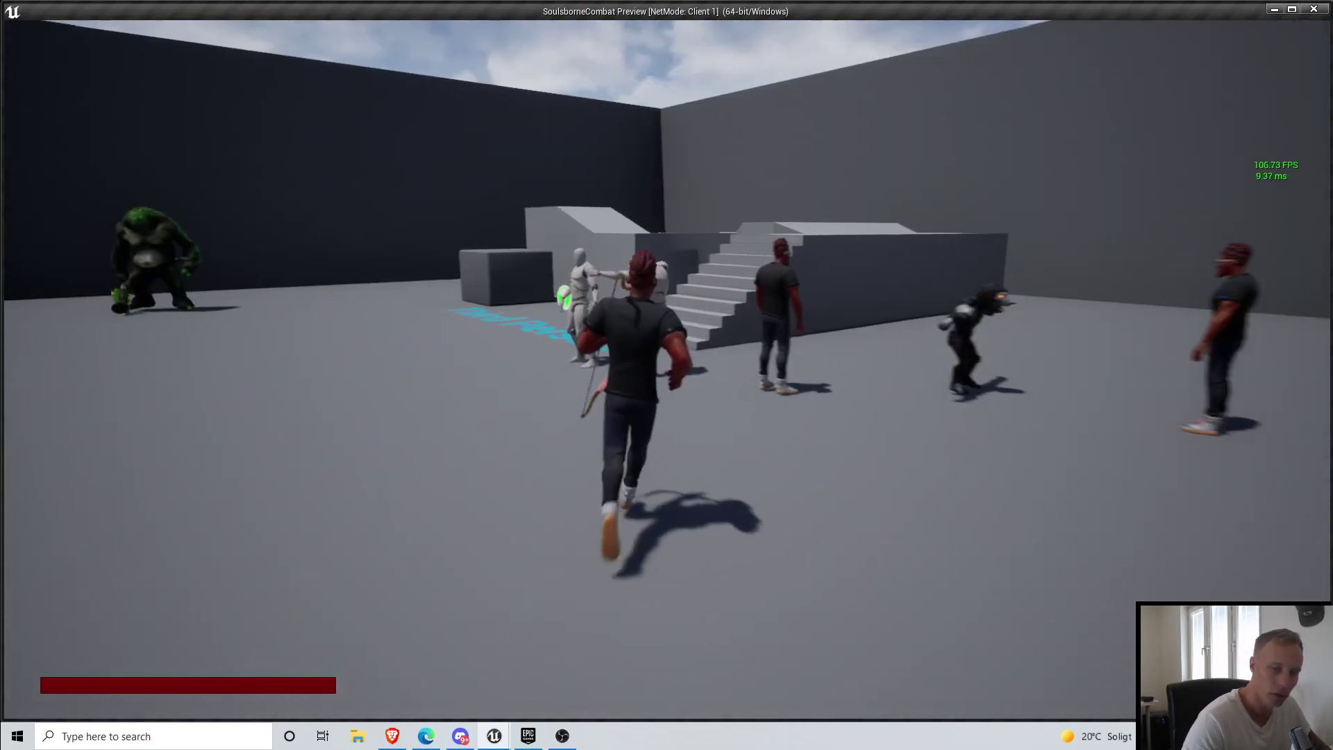
key("Escape")
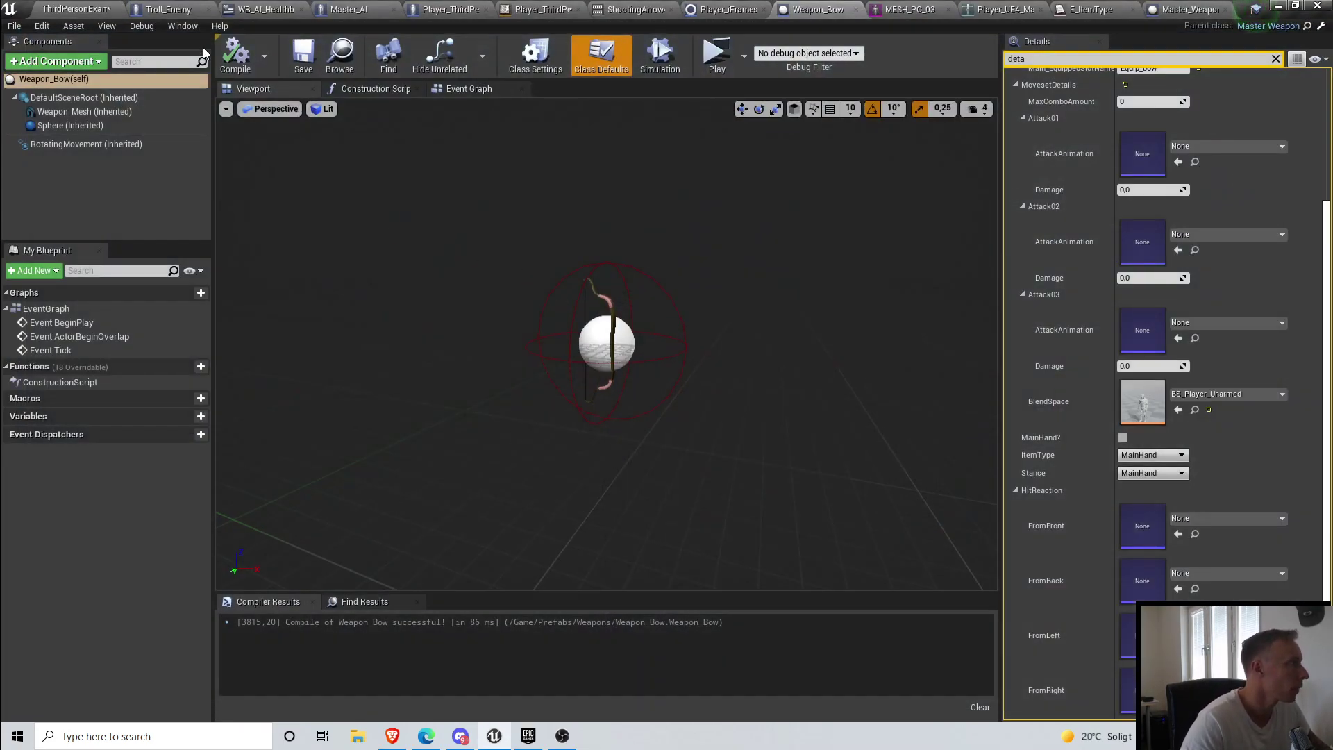
Step: Open the E_ItemType enumeration from the EnumsAndStructs folder of the weapons
left_click(76, 17)
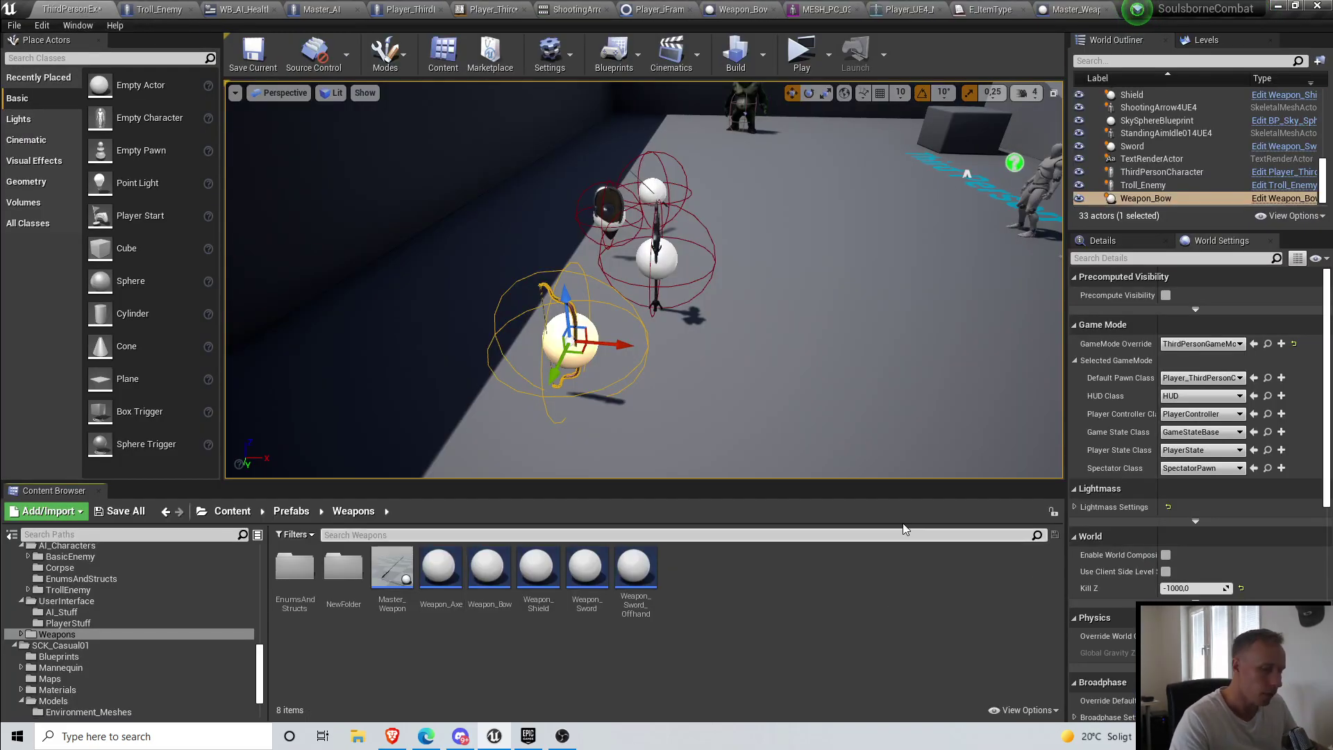
right_click_drag(785, 333, 811, 338)
double_click(306, 583)
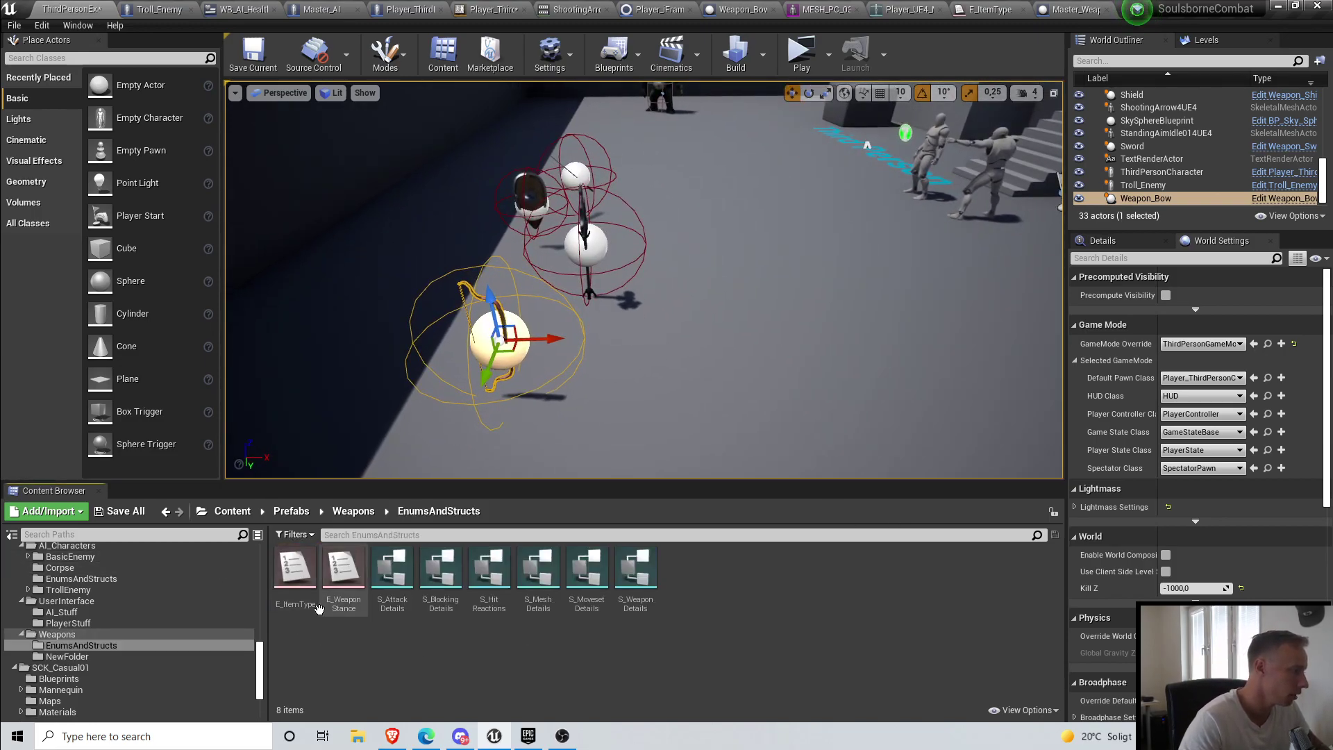
double_click(294, 605)
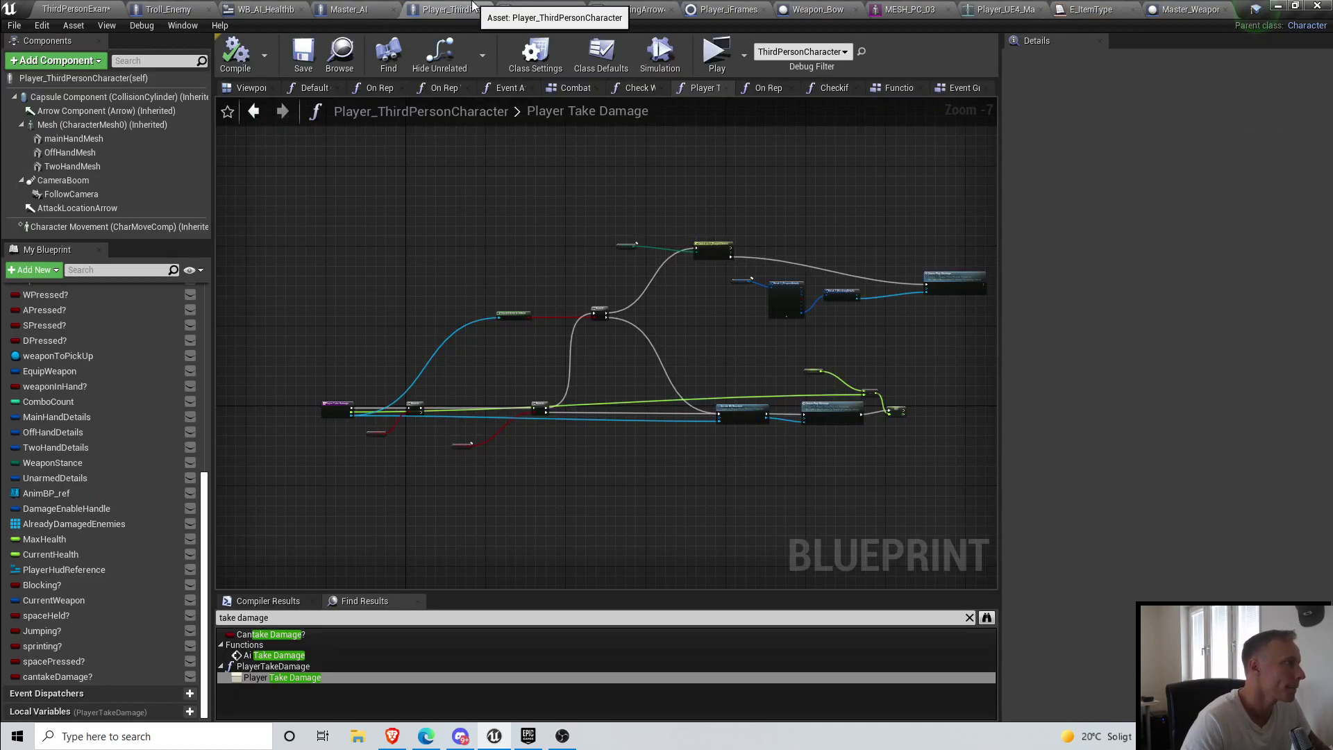
Step: Return to Player_ThirdPersonCharacter and close the open asset editors from Player_ThirdPerson_AnimBP through Master_Weapon
left_click(452, 9)
scroll(550, 185, "down", 5)
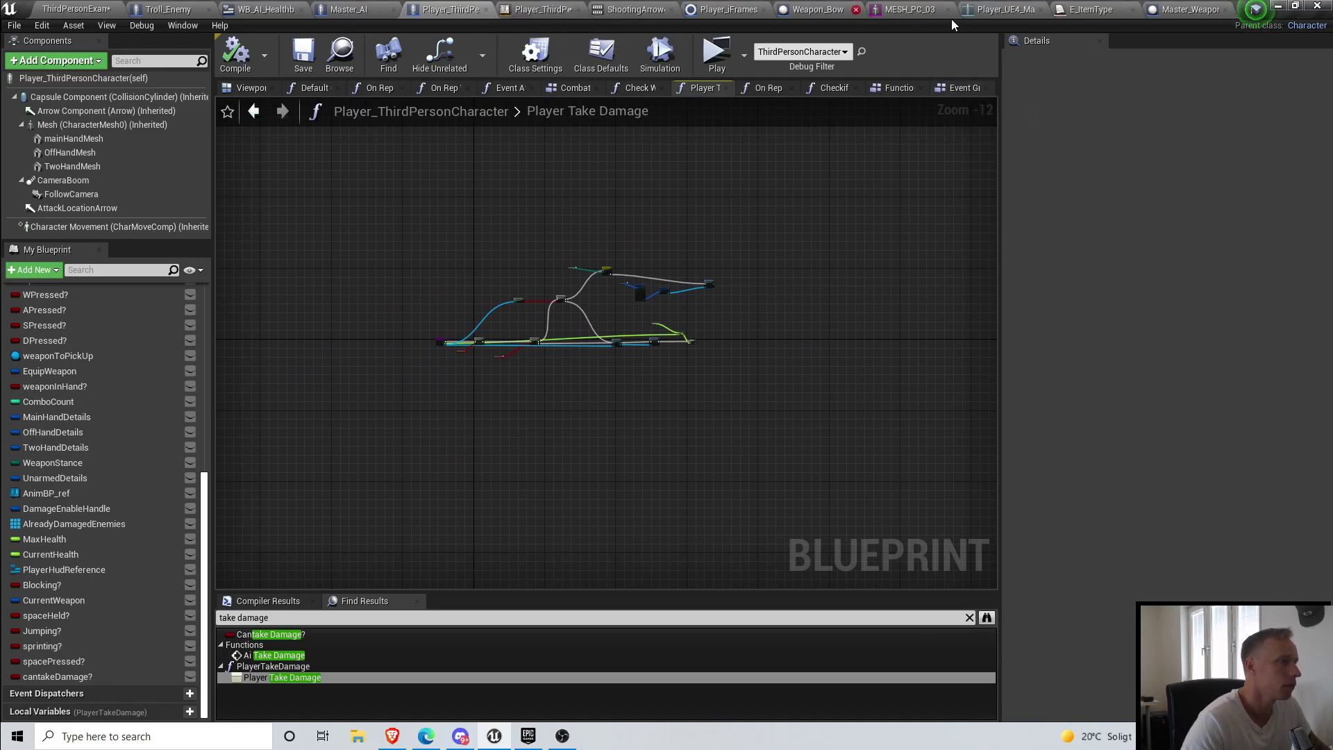
left_click(1226, 10)
left_click(1226, 10)
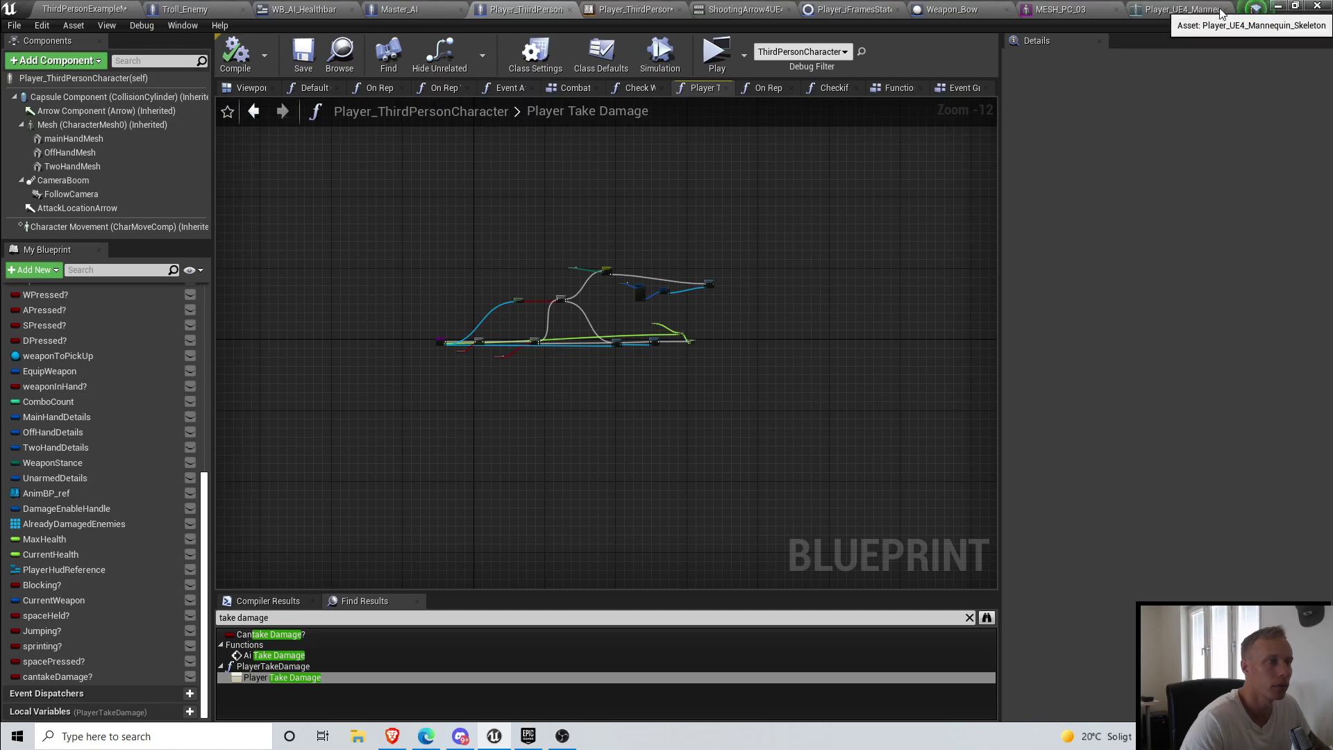
left_click(1226, 10)
left_click(1227, 9)
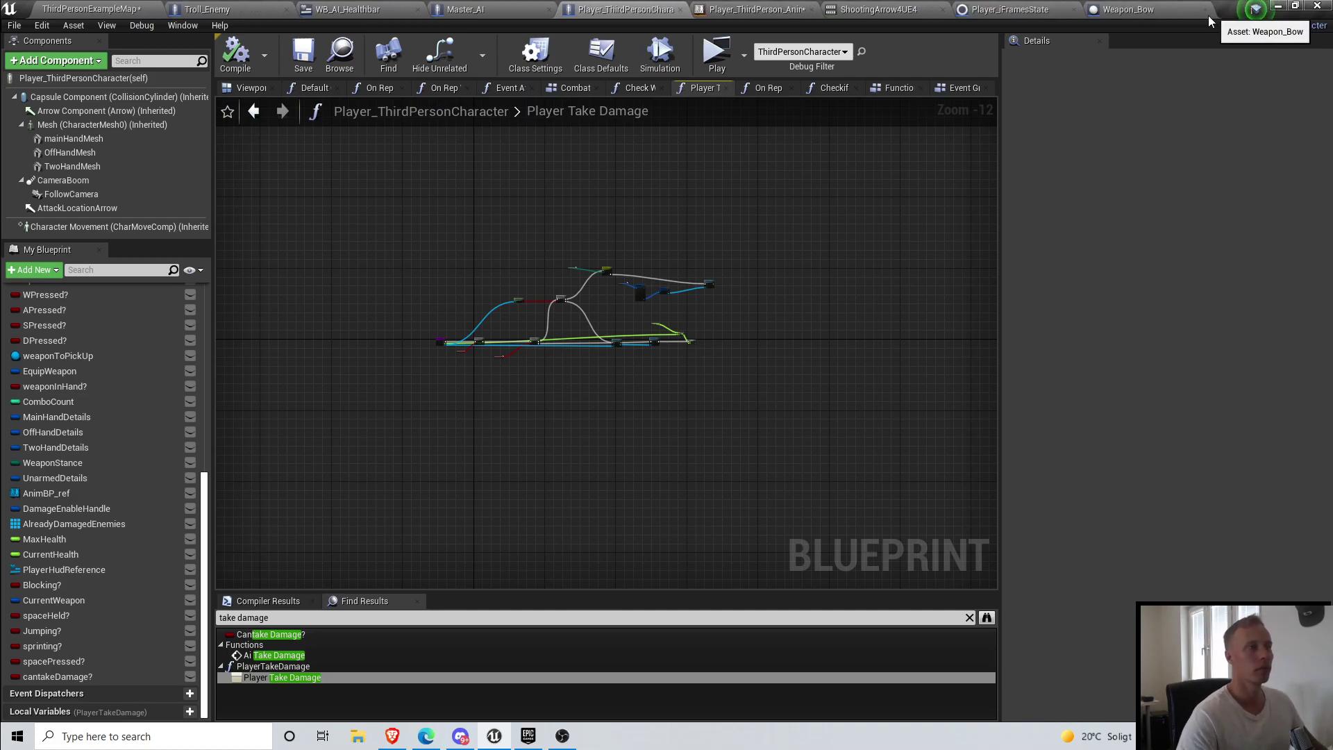
left_click(1212, 10)
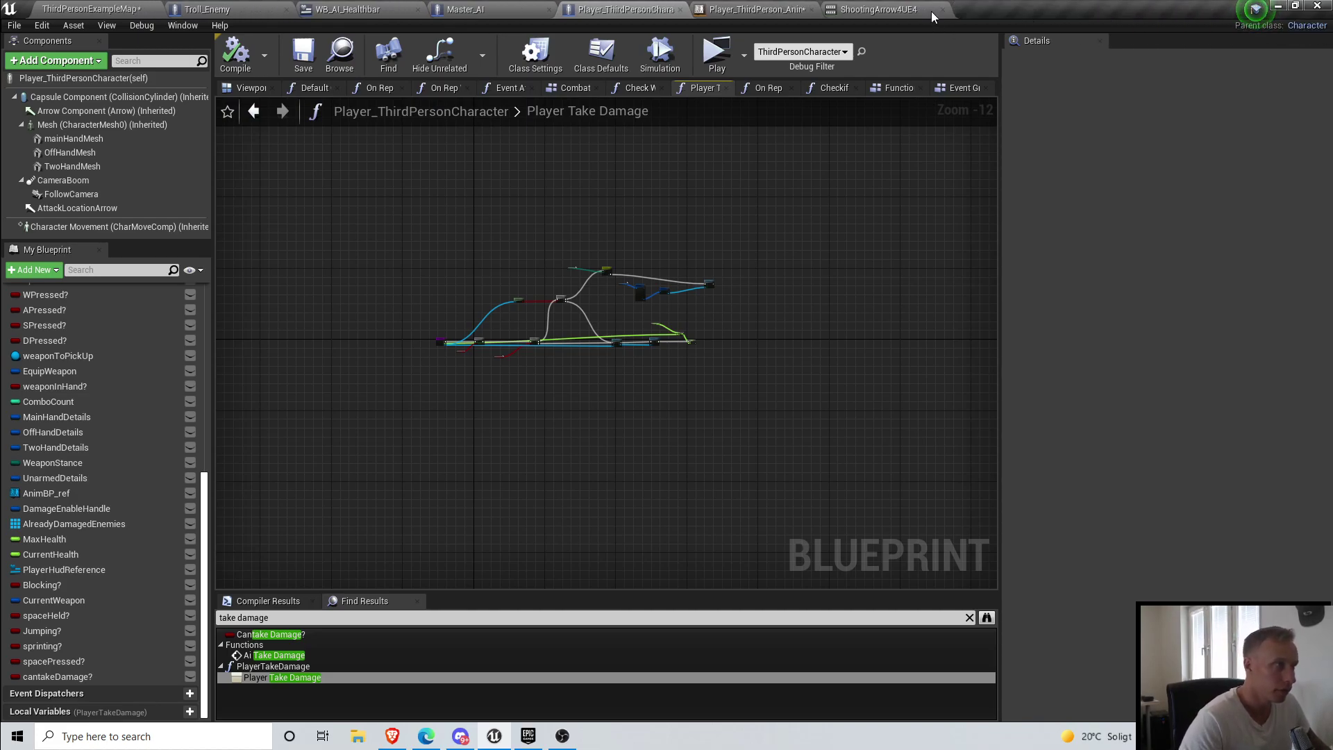
left_click(812, 10)
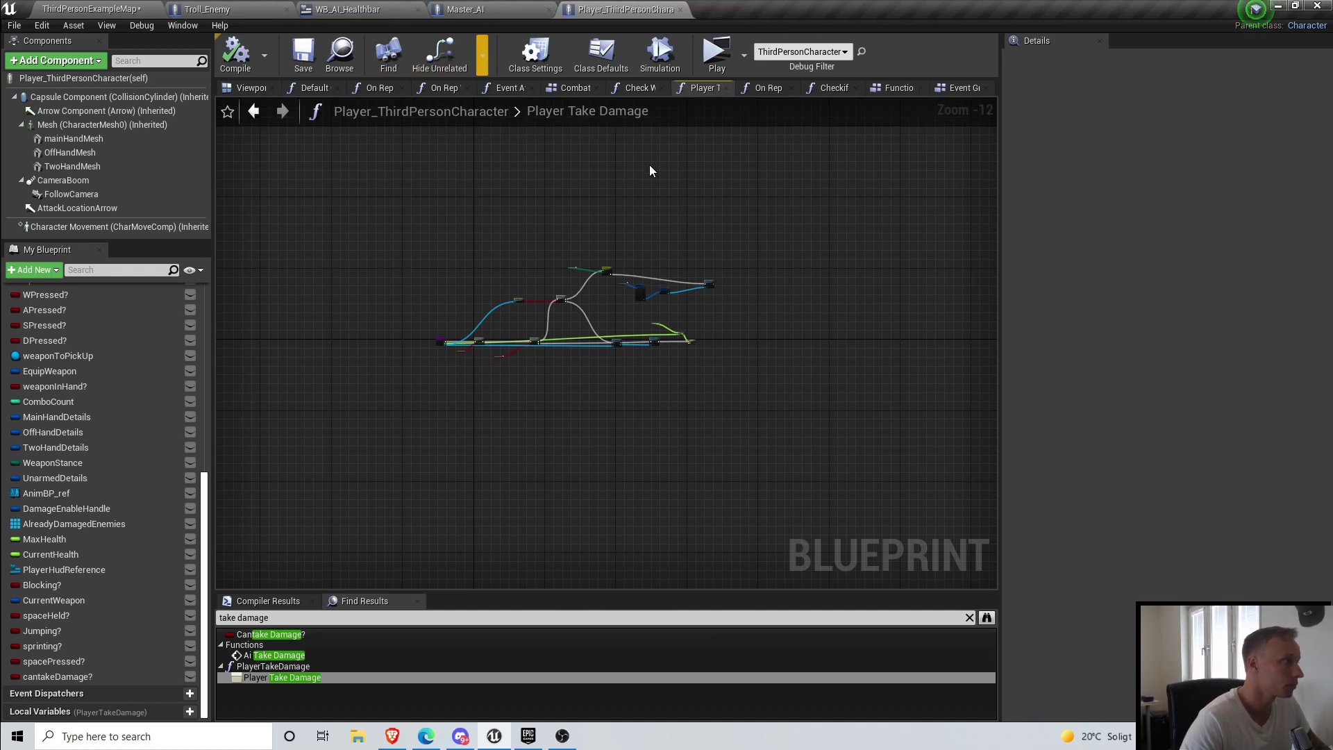
Step: Search Player_ThirdPersonCharacter for "equip" and jump to the MC_EquipWeapon event
scroll(616, 197, "up", 2)
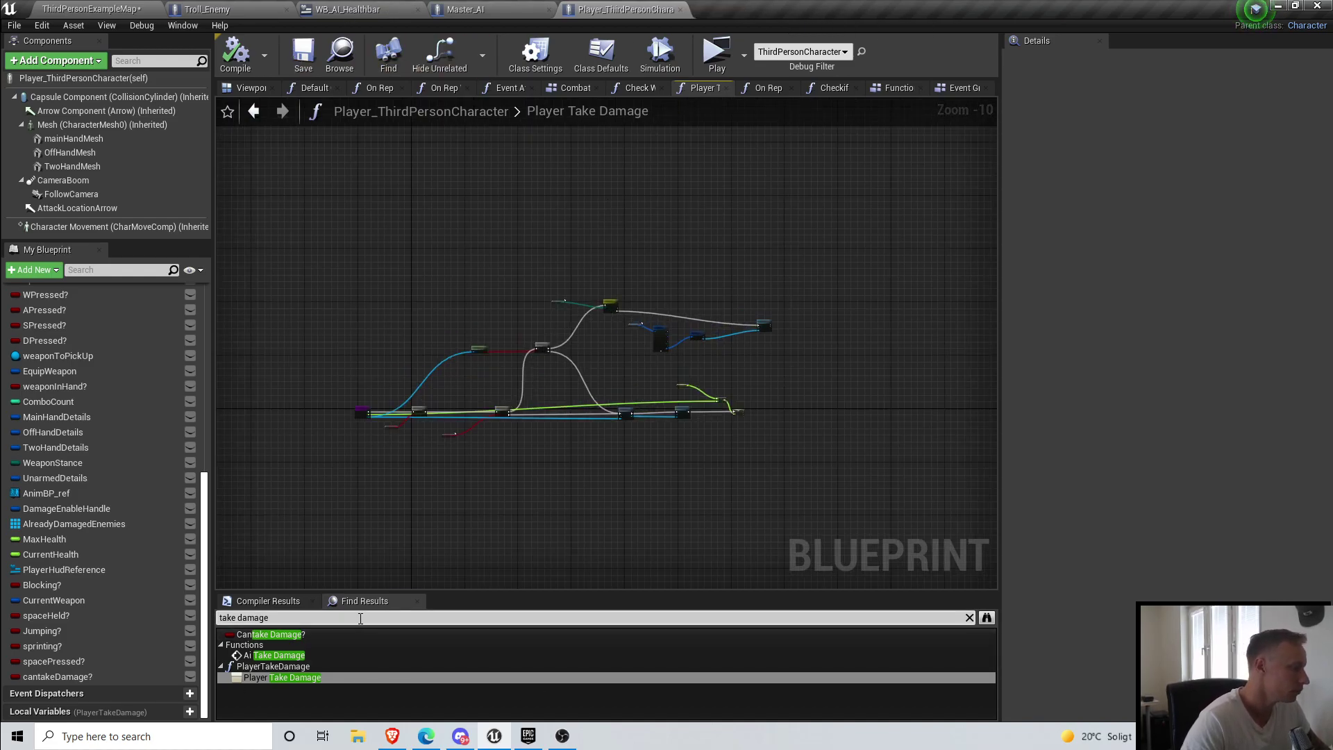
type("p")
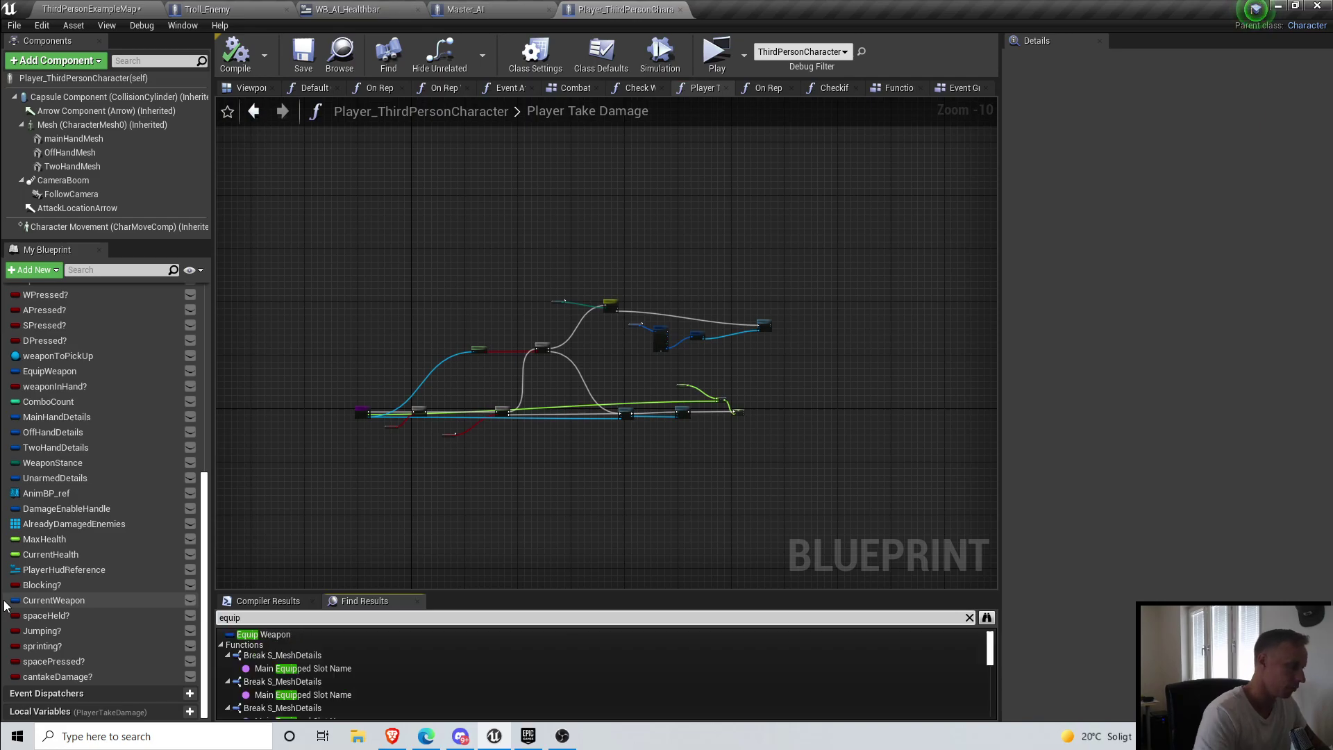
scroll(407, 669, "down", 3)
left_click(345, 652)
double_click(345, 651)
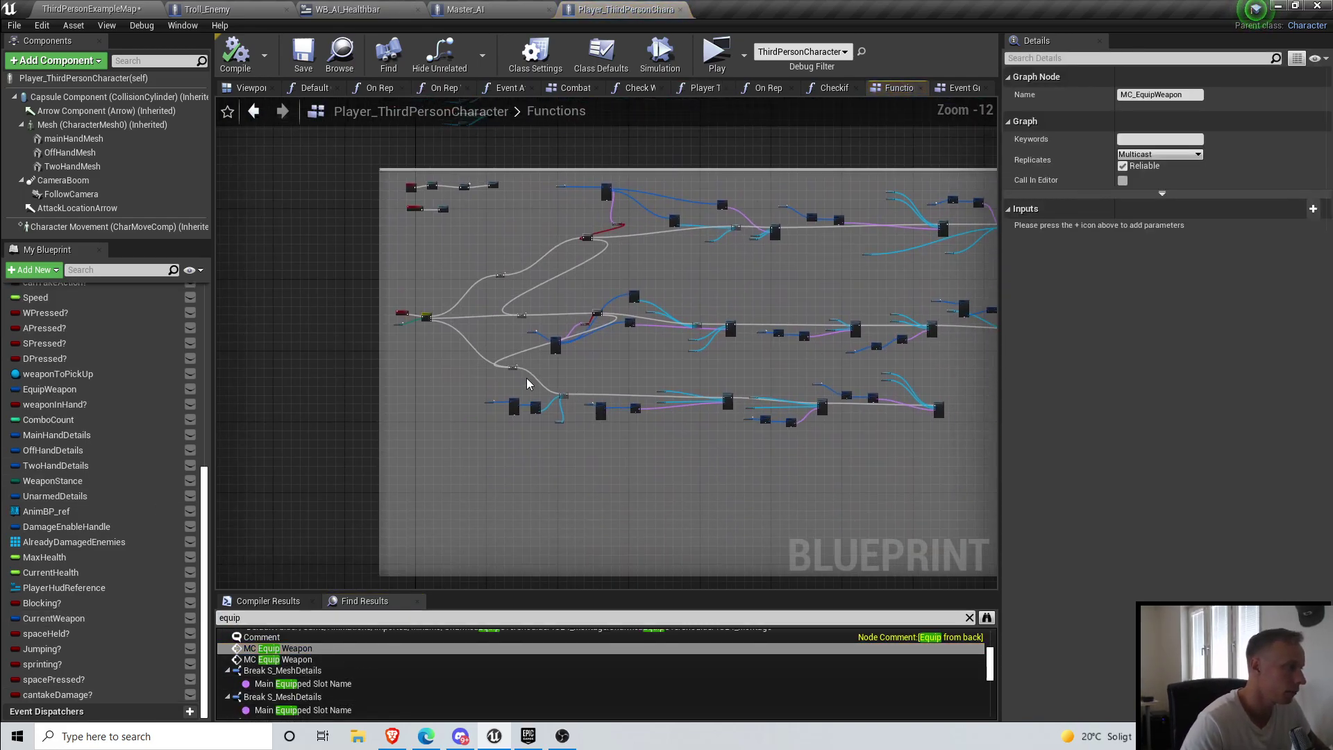
Step: Examine the Switch on E_WeaponStance node after MC_EquipWeapon, its branches and the Weapon Stance variable feeding it
scroll(289, 247, "up", 2)
left_click(490, 414)
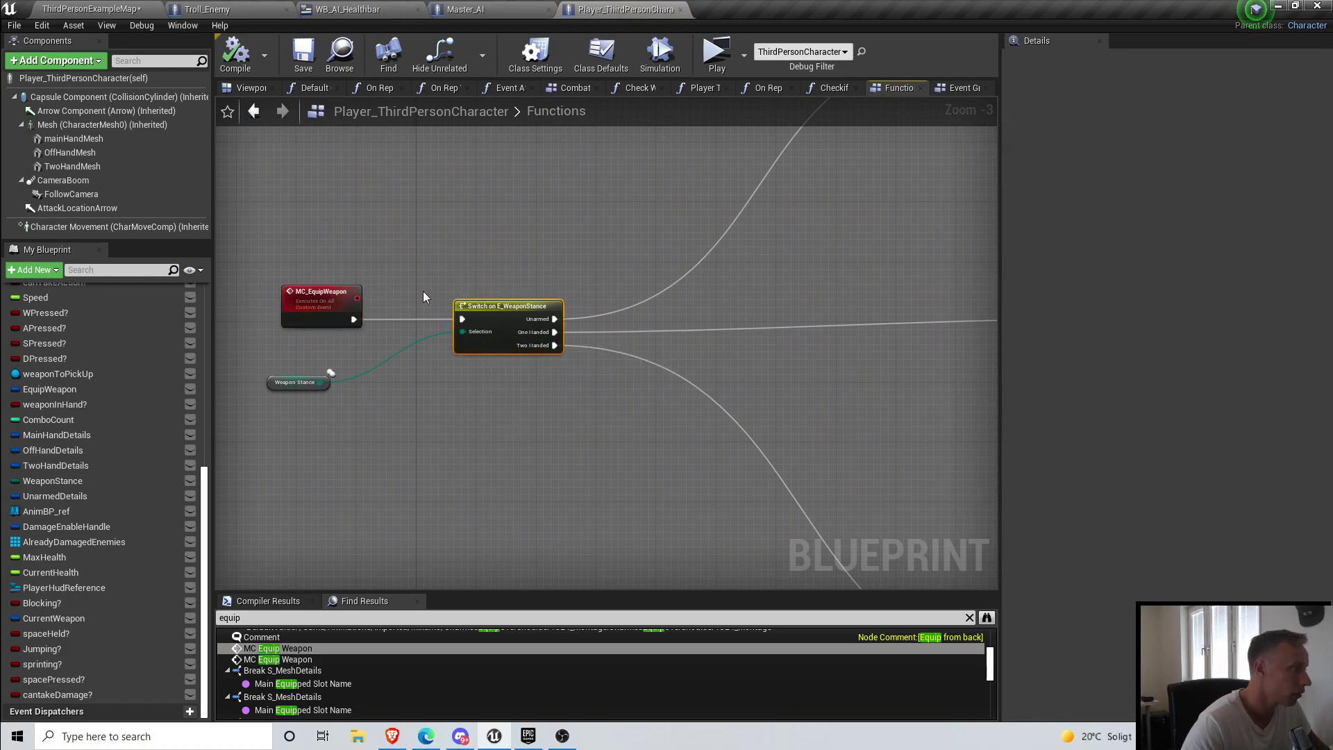
scroll(470, 393, "up", 1)
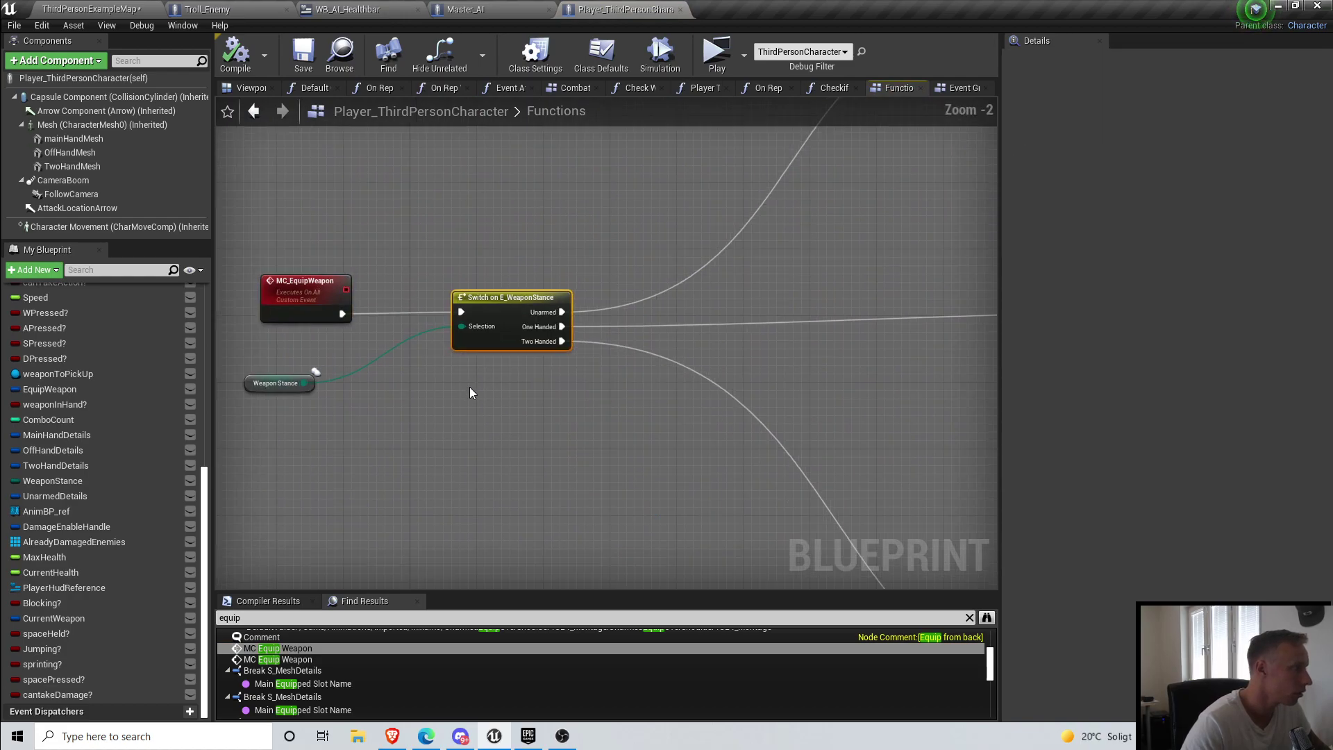
right_click(477, 348)
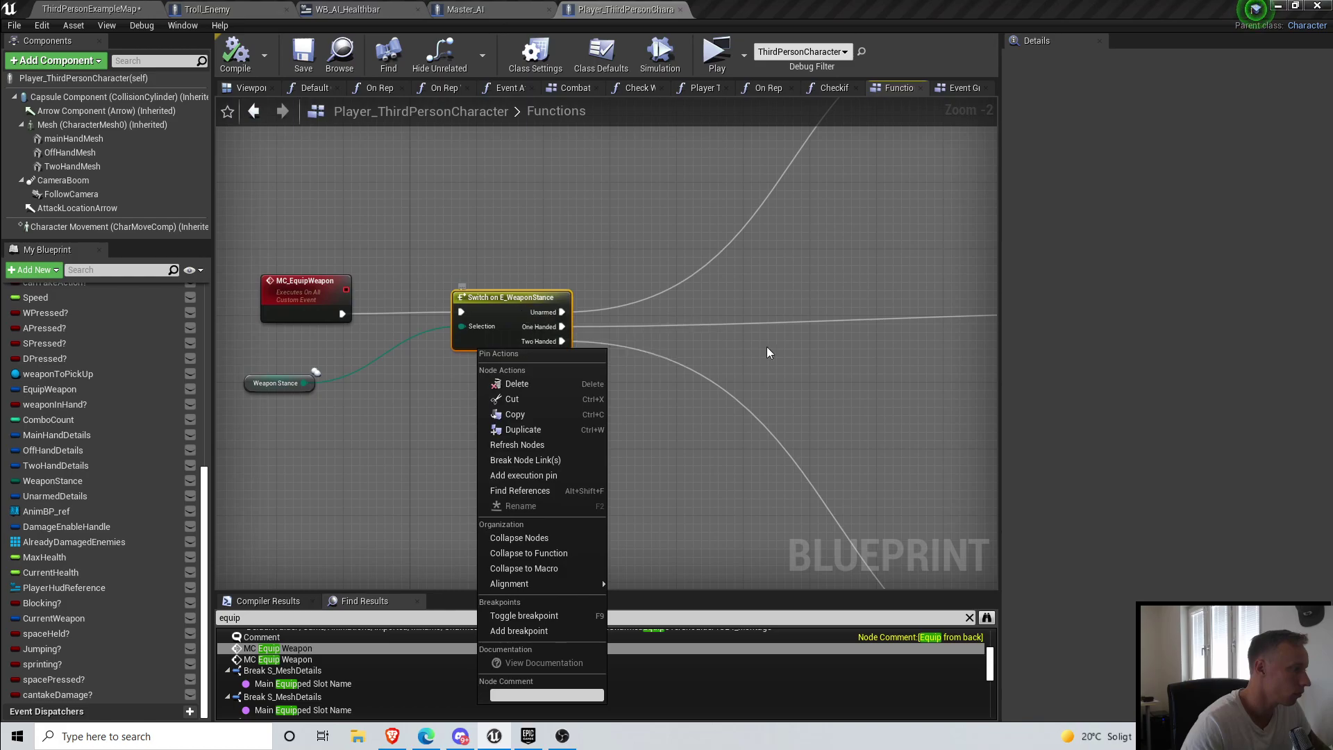
right_click_drag(763, 408, 710, 332)
right_click_drag(507, 326, 544, 327)
scroll(542, 329, "up", 1)
right_click_drag(403, 327, 482, 339)
left_click(272, 318)
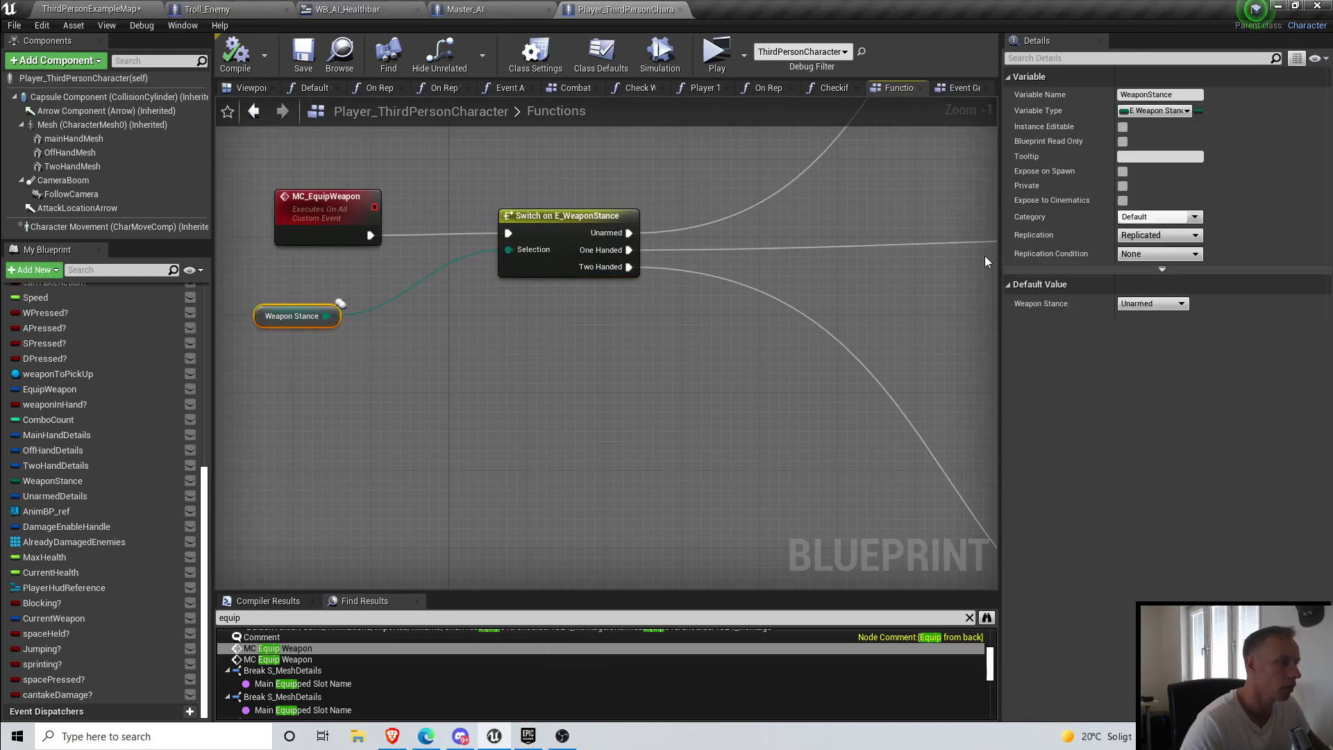
right_click_drag(764, 243, 572, 259)
scroll(754, 283, "down", 1)
Step: Add a Ranged enumerator to E_WeaponStance, save it and browse to the asset
left_click(111, 10)
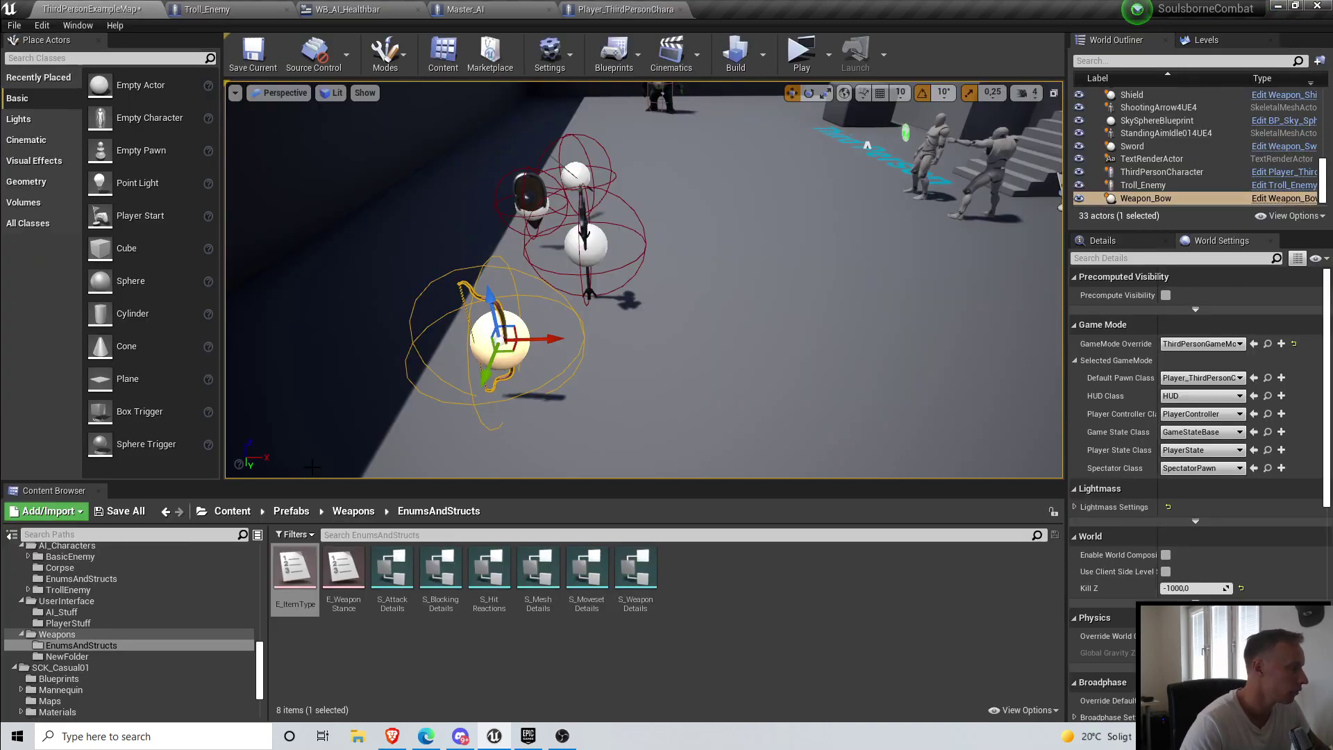
double_click(338, 582)
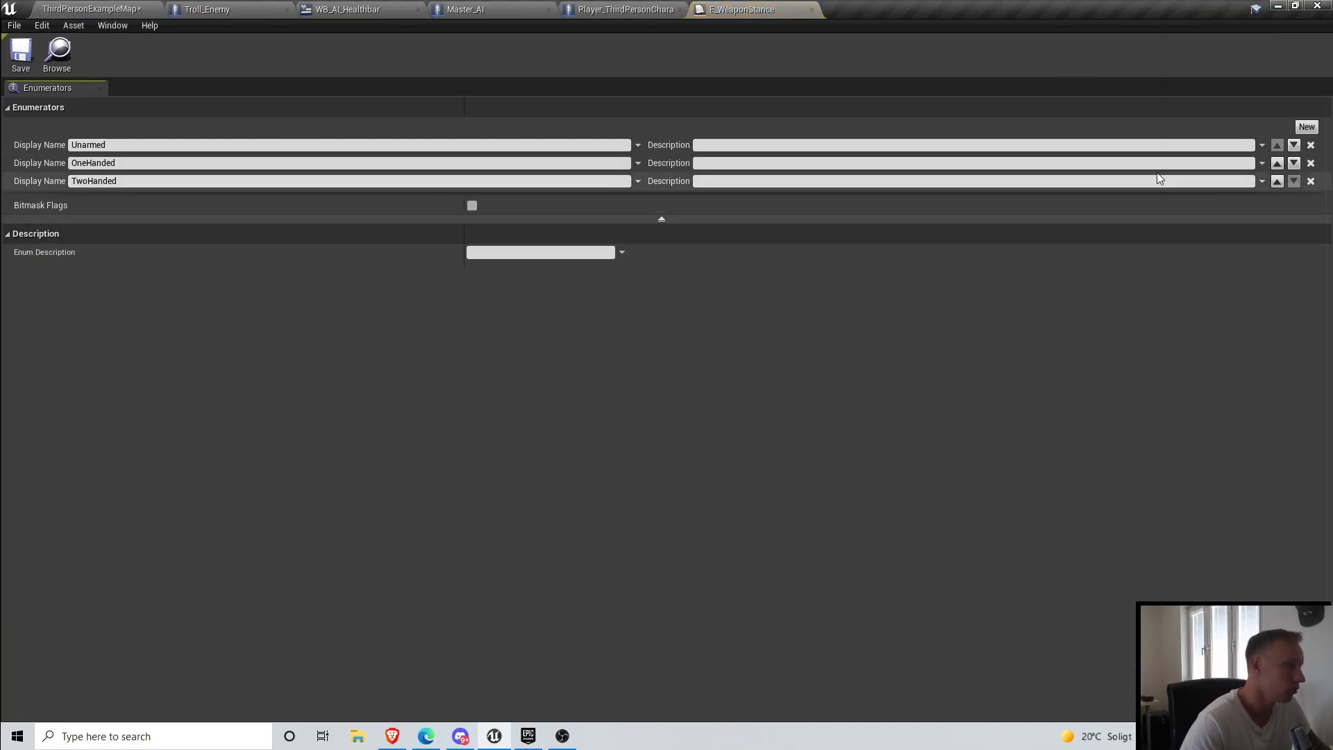
left_click(1307, 126)
left_click(203, 202)
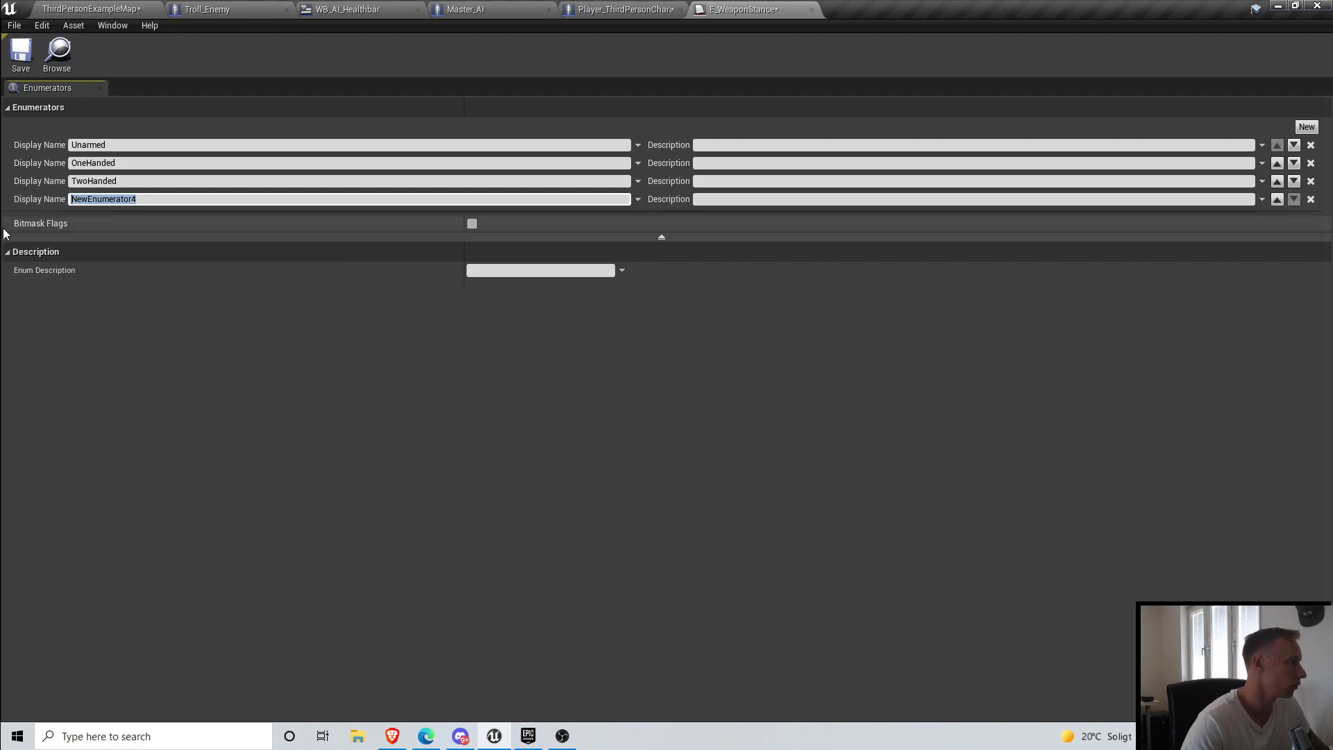
left_click(21, 54)
left_click(57, 54)
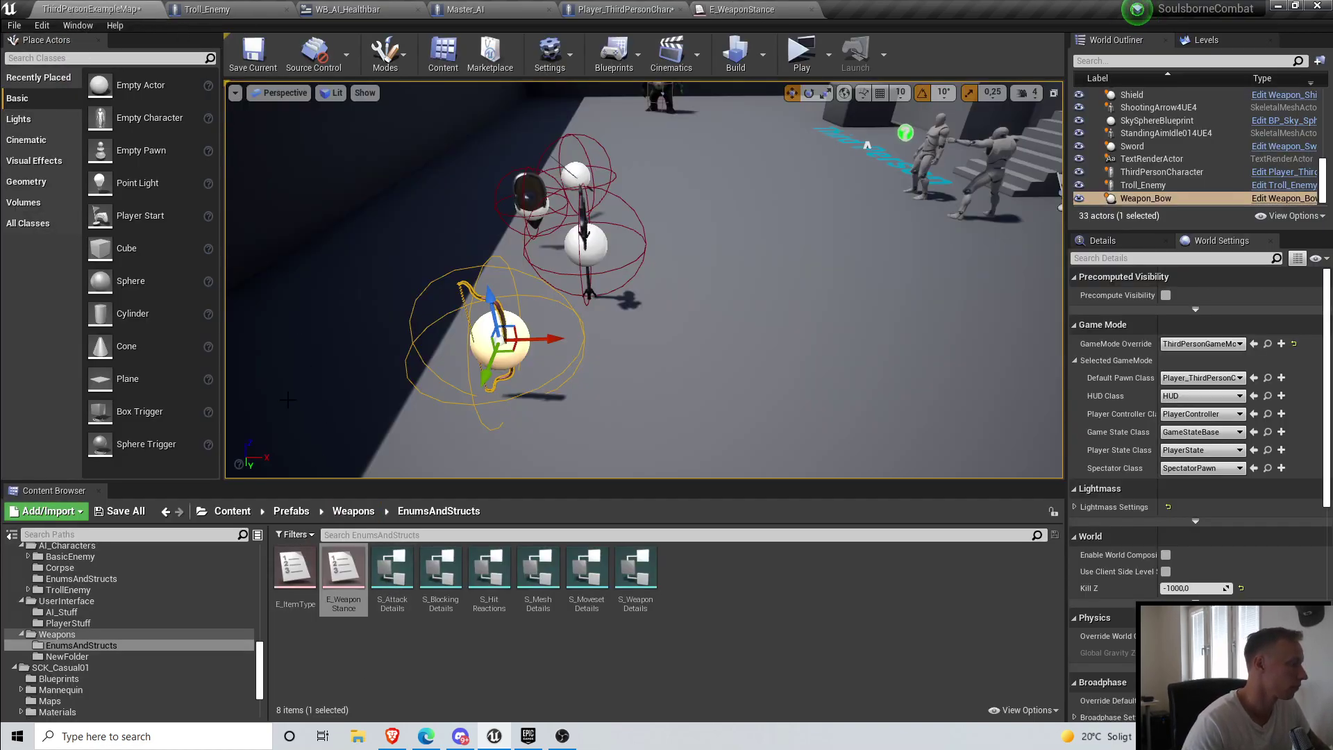
Step: Browse to the placed Weapon_Bow's asset and open Master_Weapon from the same folder
right_click(494, 339)
left_click(535, 295)
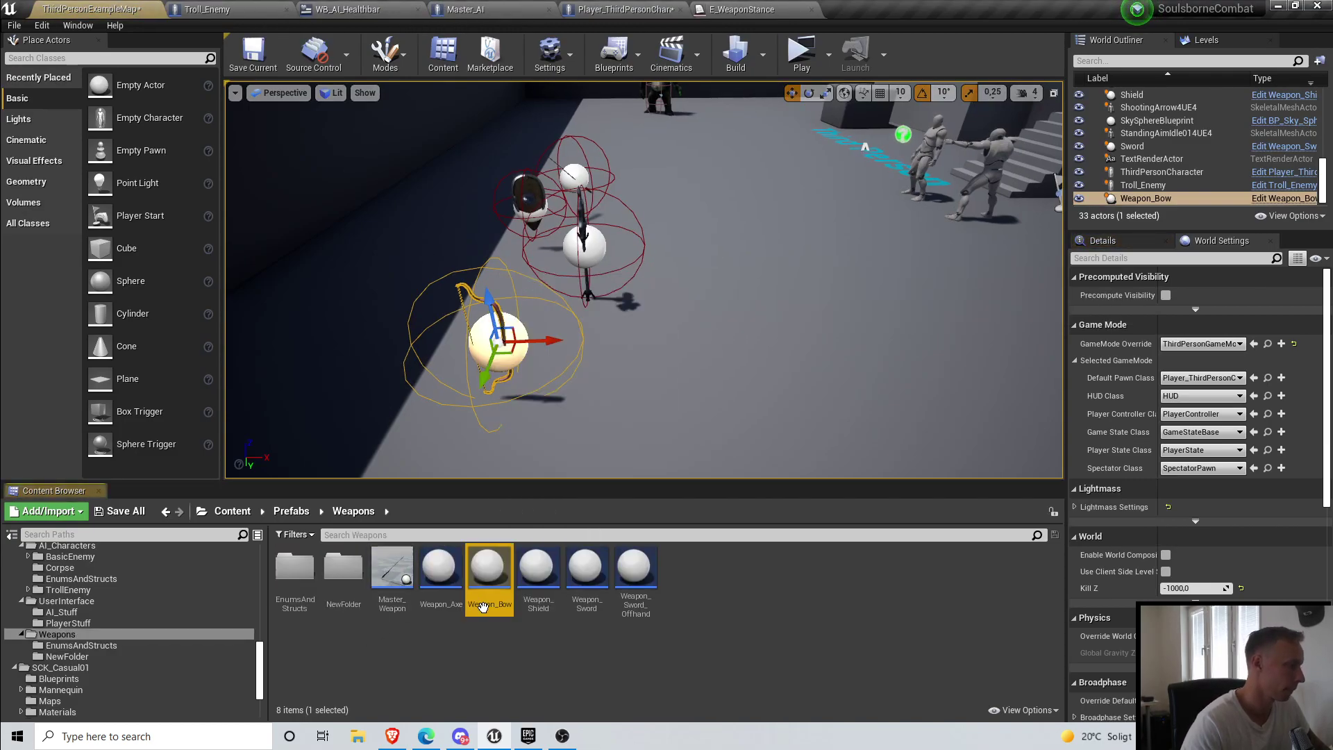
double_click(393, 575)
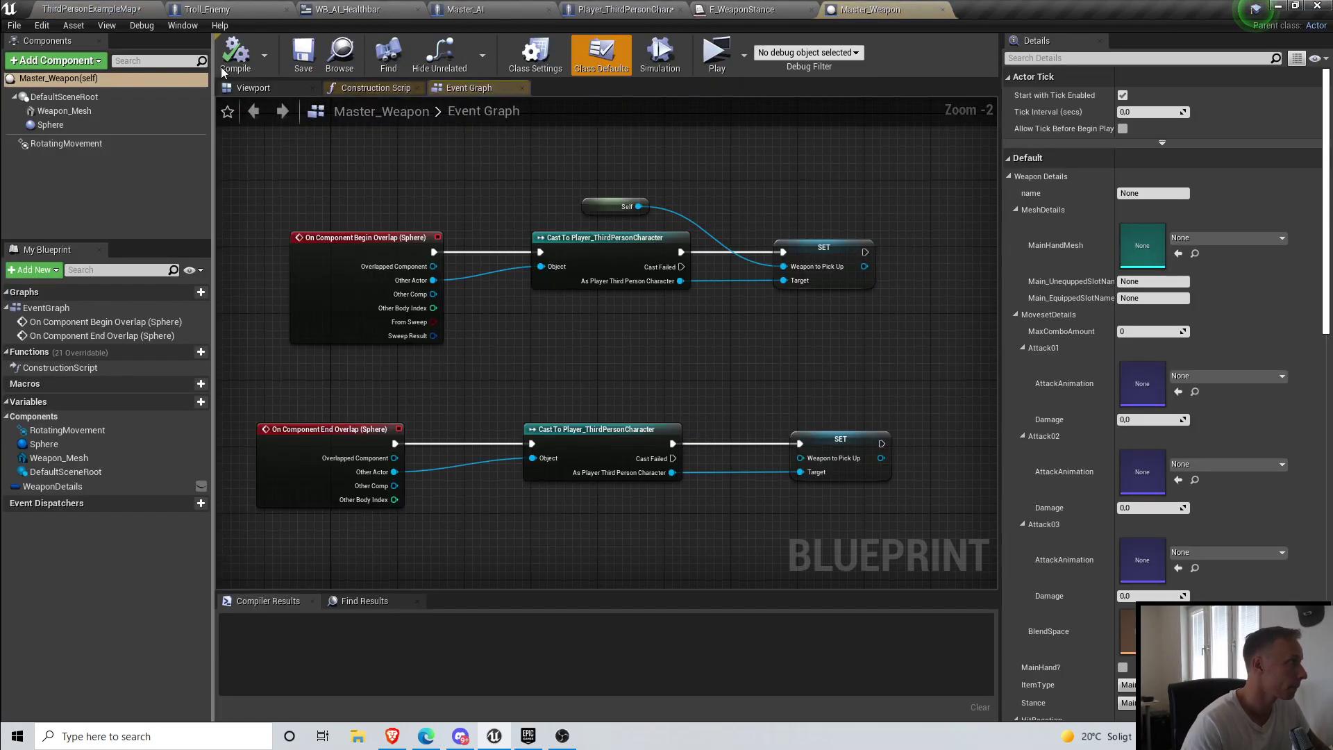
Step: Save Player_ThirdPersonCharacter with the updated weapon stance switch and return to Master_Weapon
left_click(621, 9)
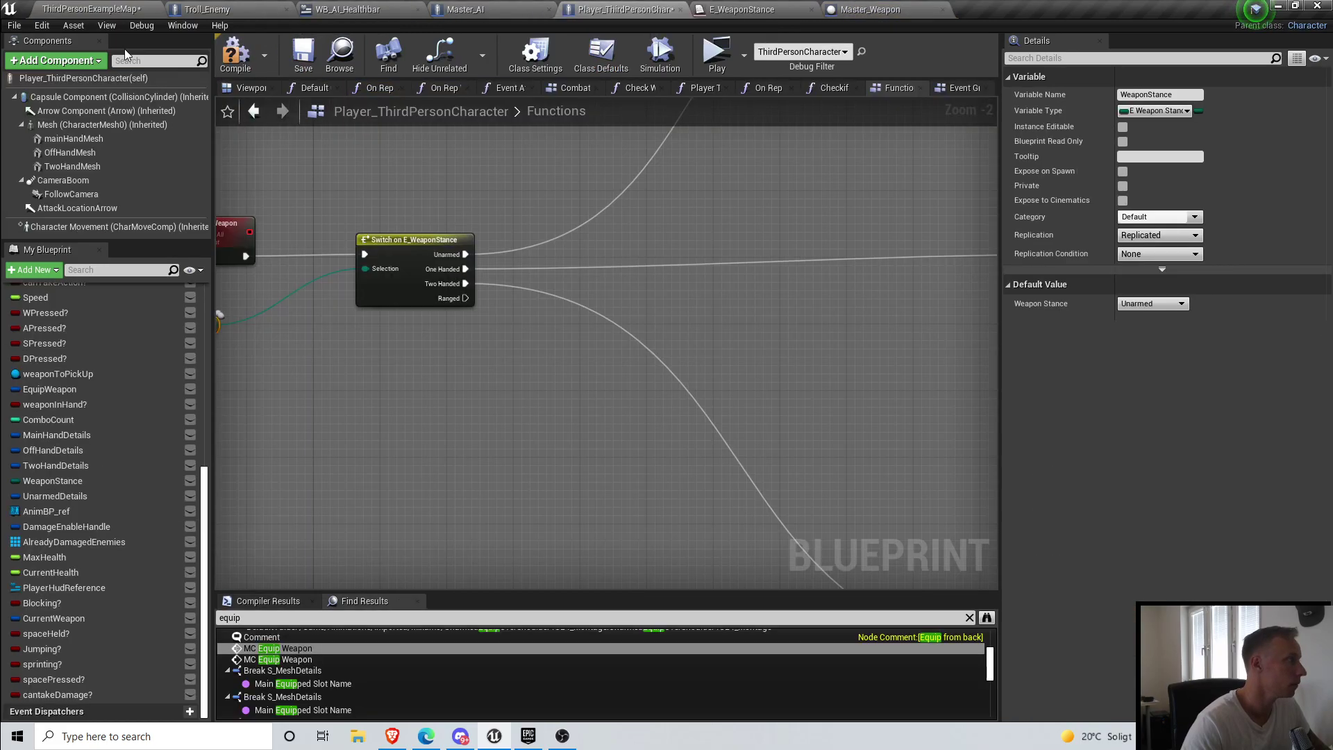
key("ctrl+s")
scroll(470, 295, "down", 3)
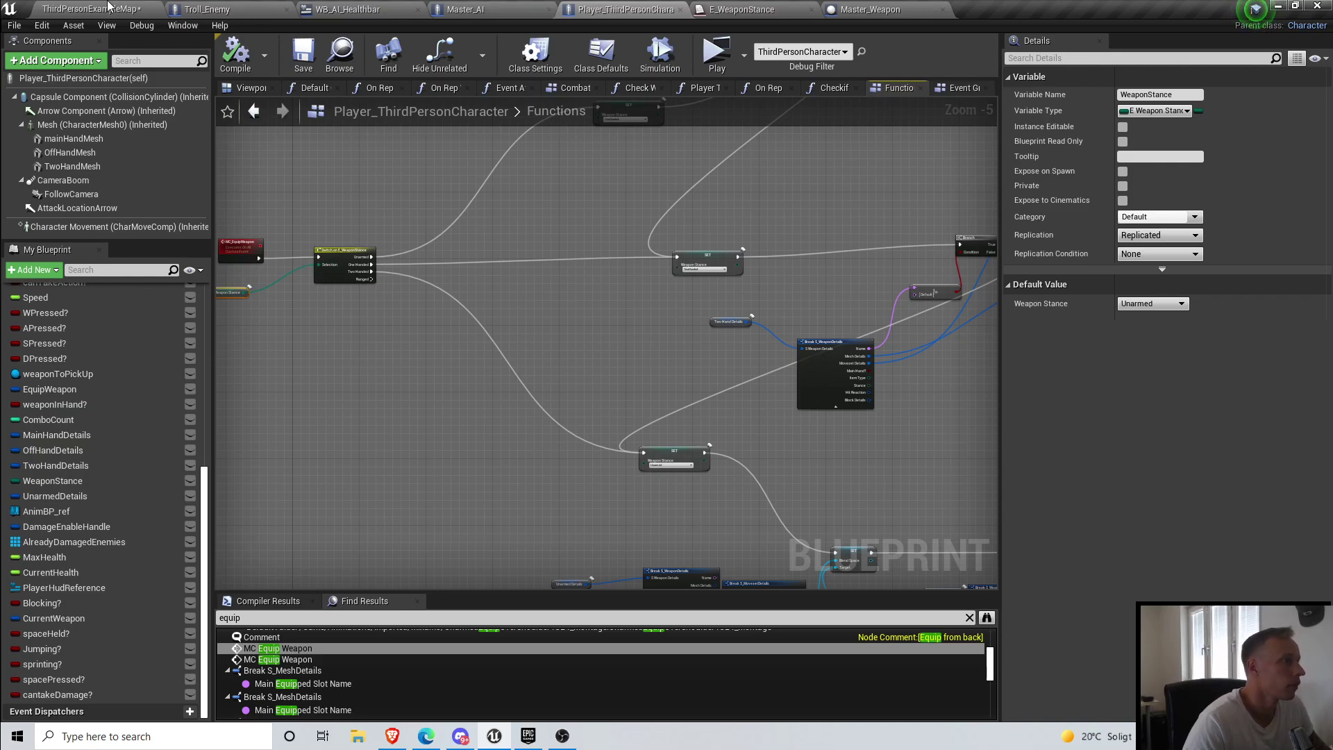
left_click(866, 12)
Step: Browse from the placed bow to the Weapon_Bow asset and open it in the full Blueprint editor
left_click(72, 9)
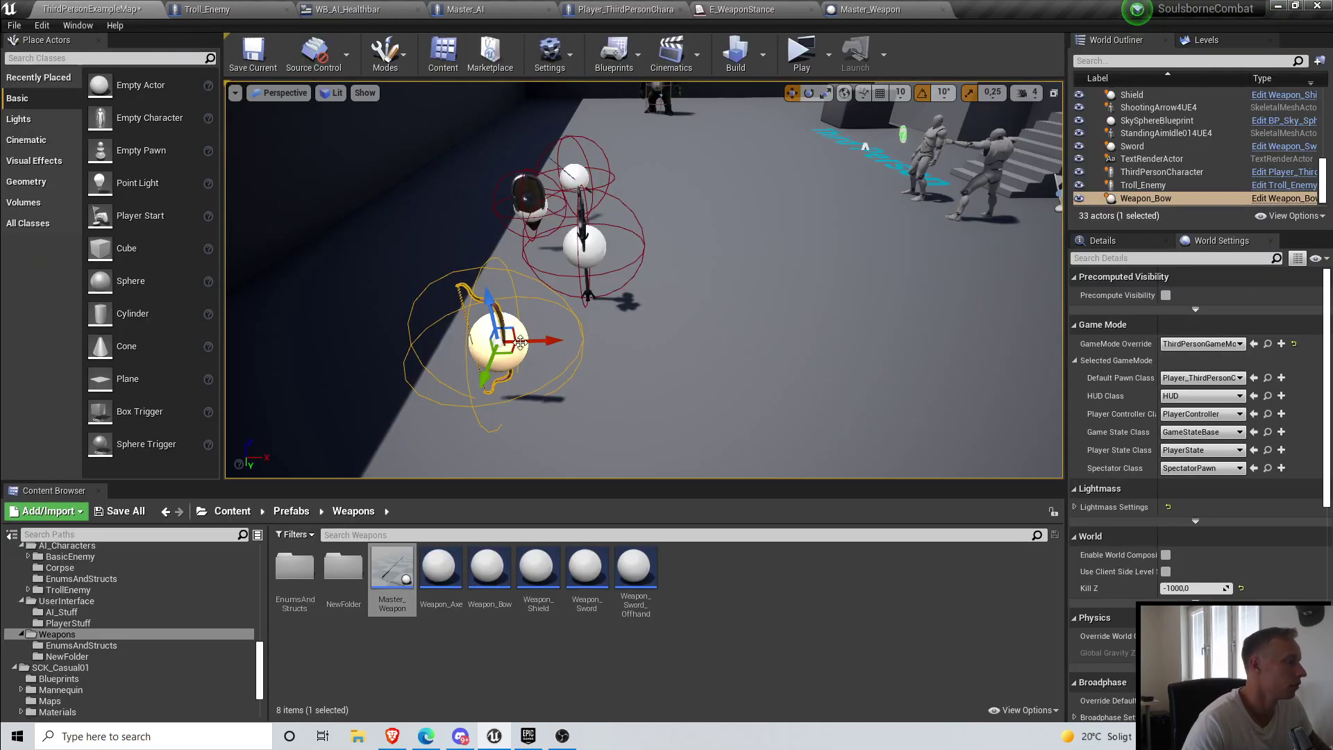
right_click_drag(517, 320, 521, 318)
right_click(503, 347)
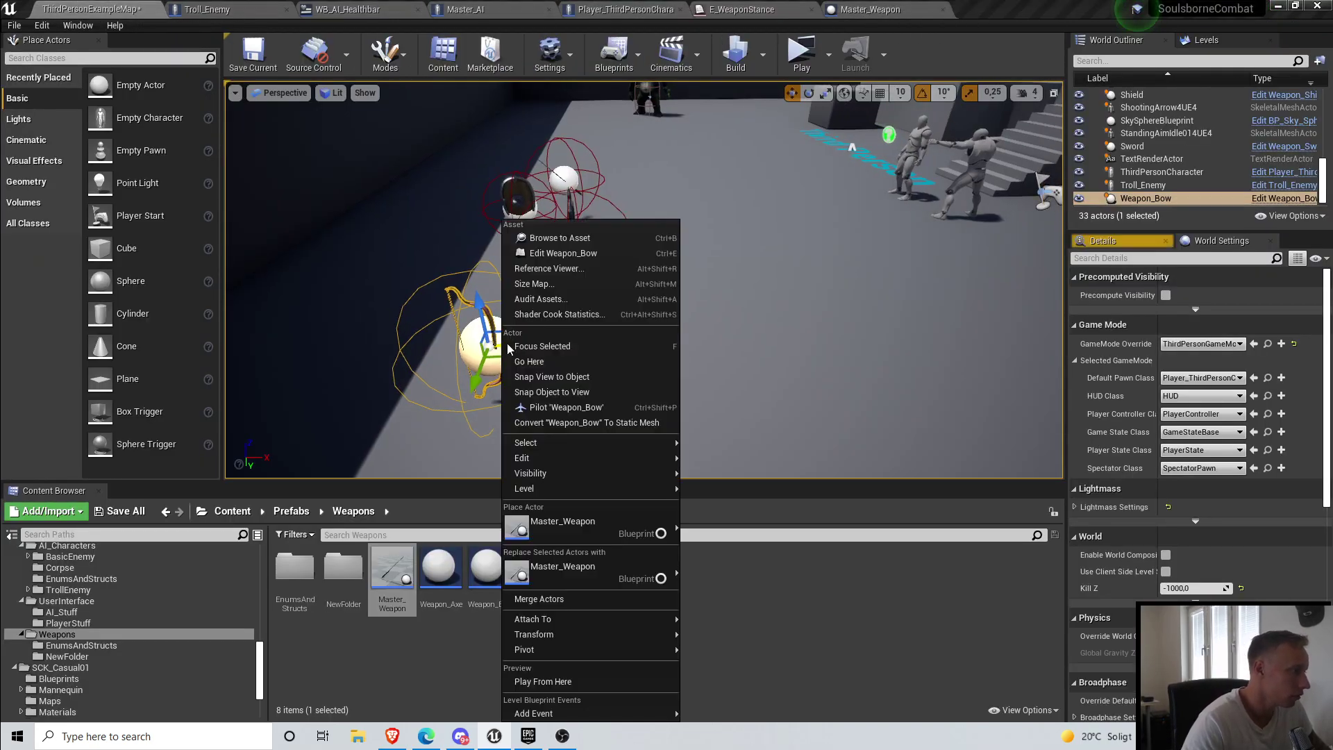
left_click(546, 237)
double_click(466, 578)
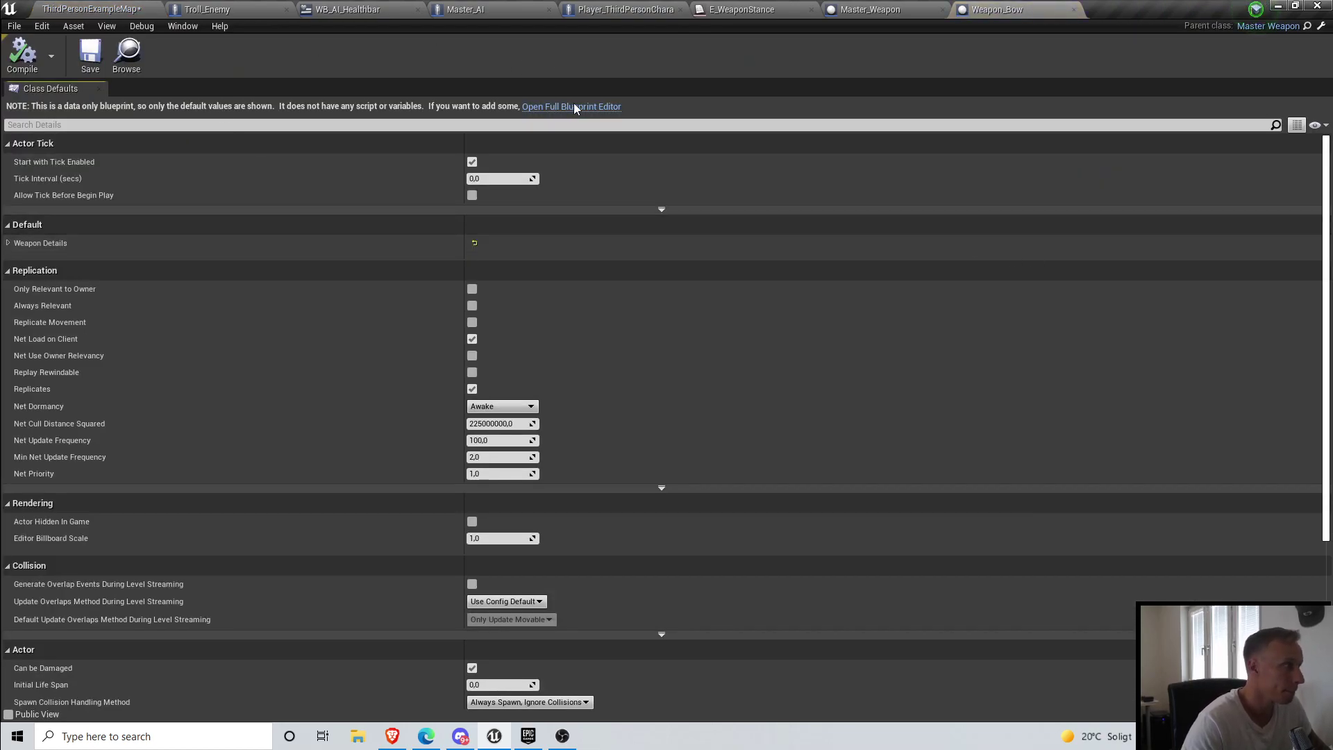
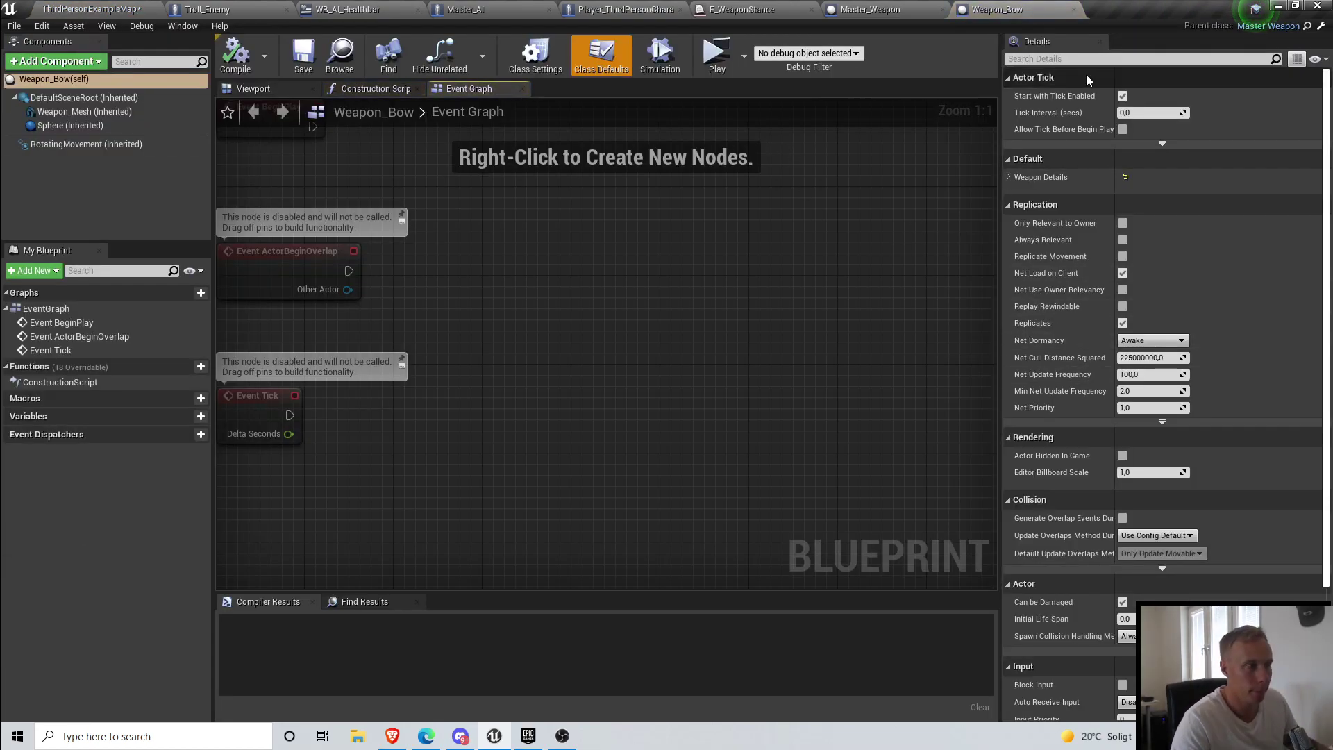
Step: Filter Weapon_Bow's class defaults for "deta" and set both ItemType and Stance to Bow
left_click(1030, 59)
type("deta")
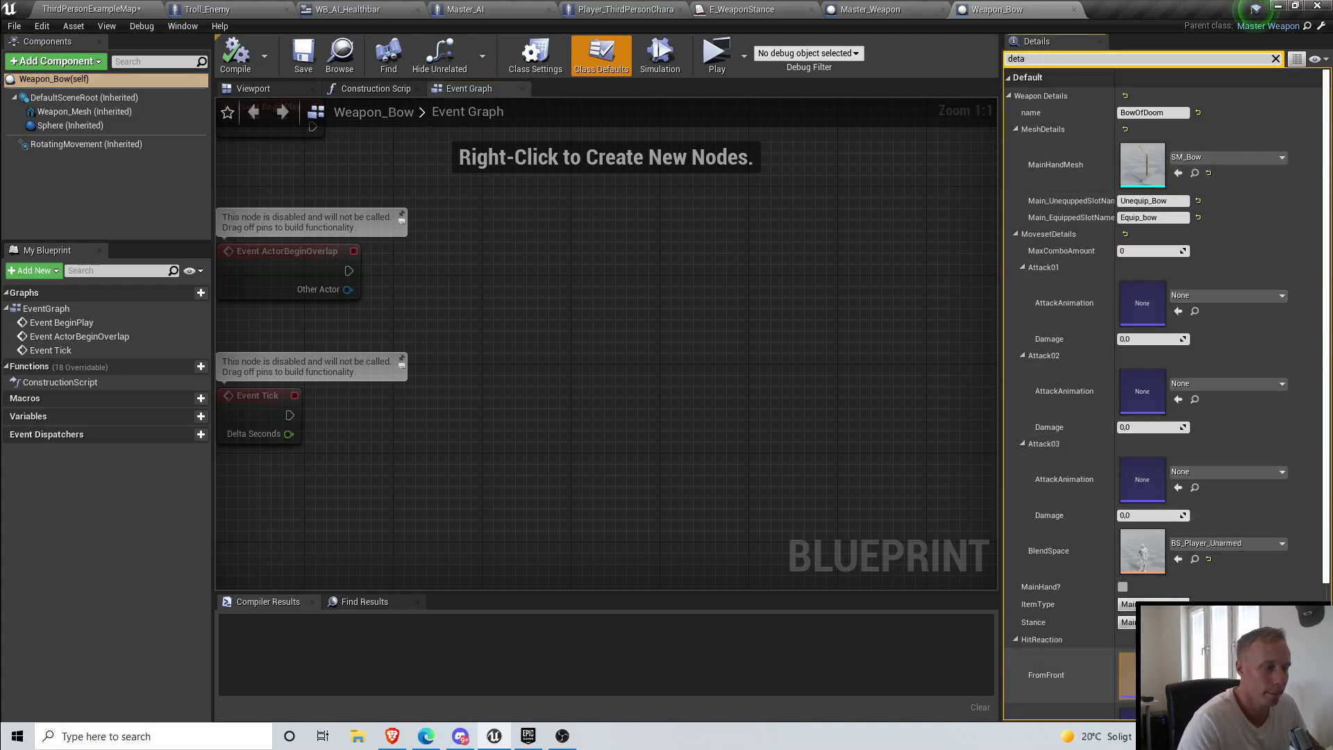
left_click(1126, 662)
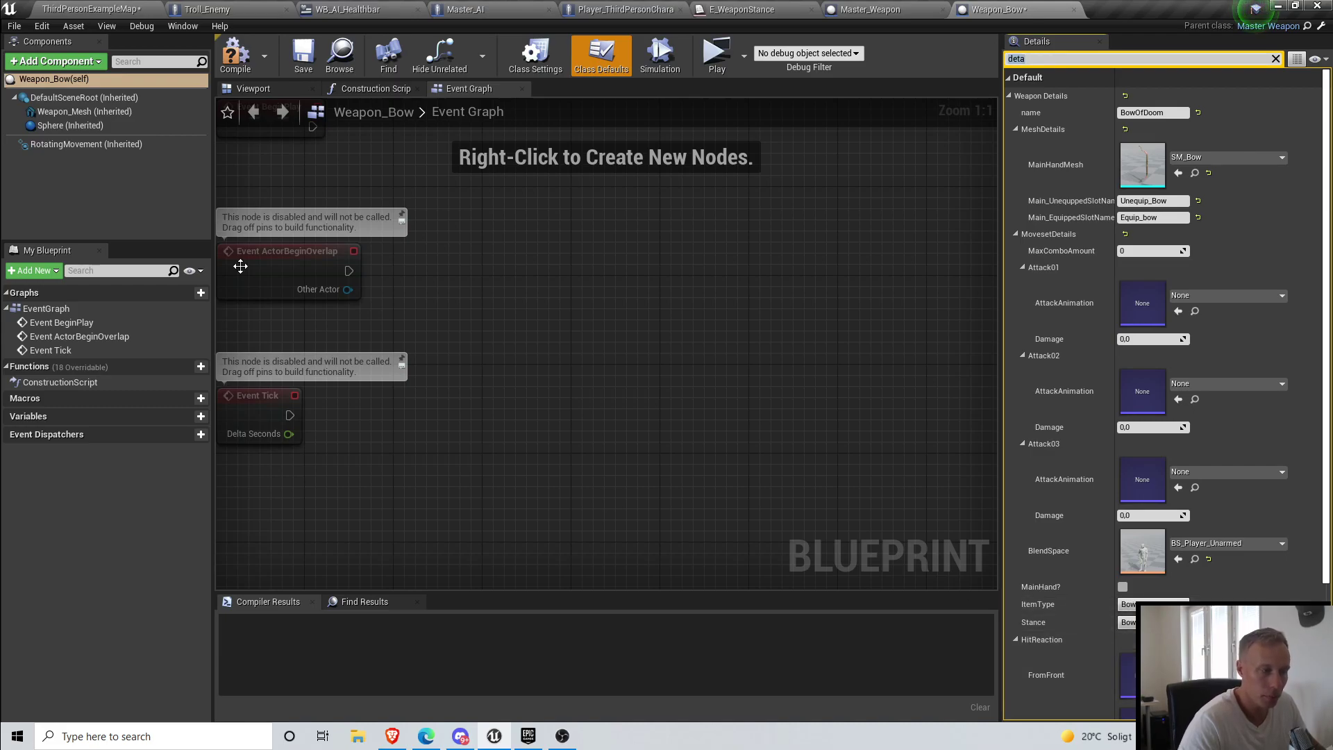
Step: Compile and save Weapon_Bow, and save the level and all other modified assets
left_click(235, 54)
left_click(287, 55)
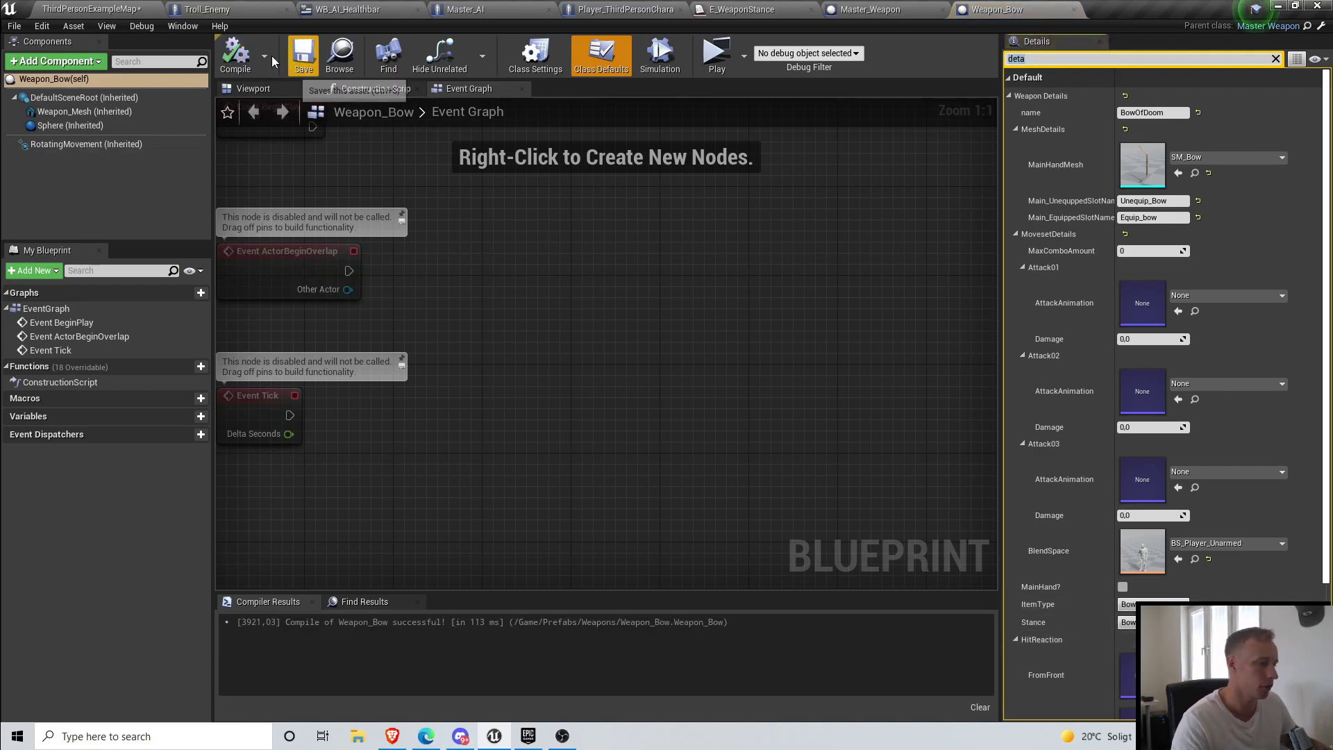
left_click(15, 26)
left_click(58, 103)
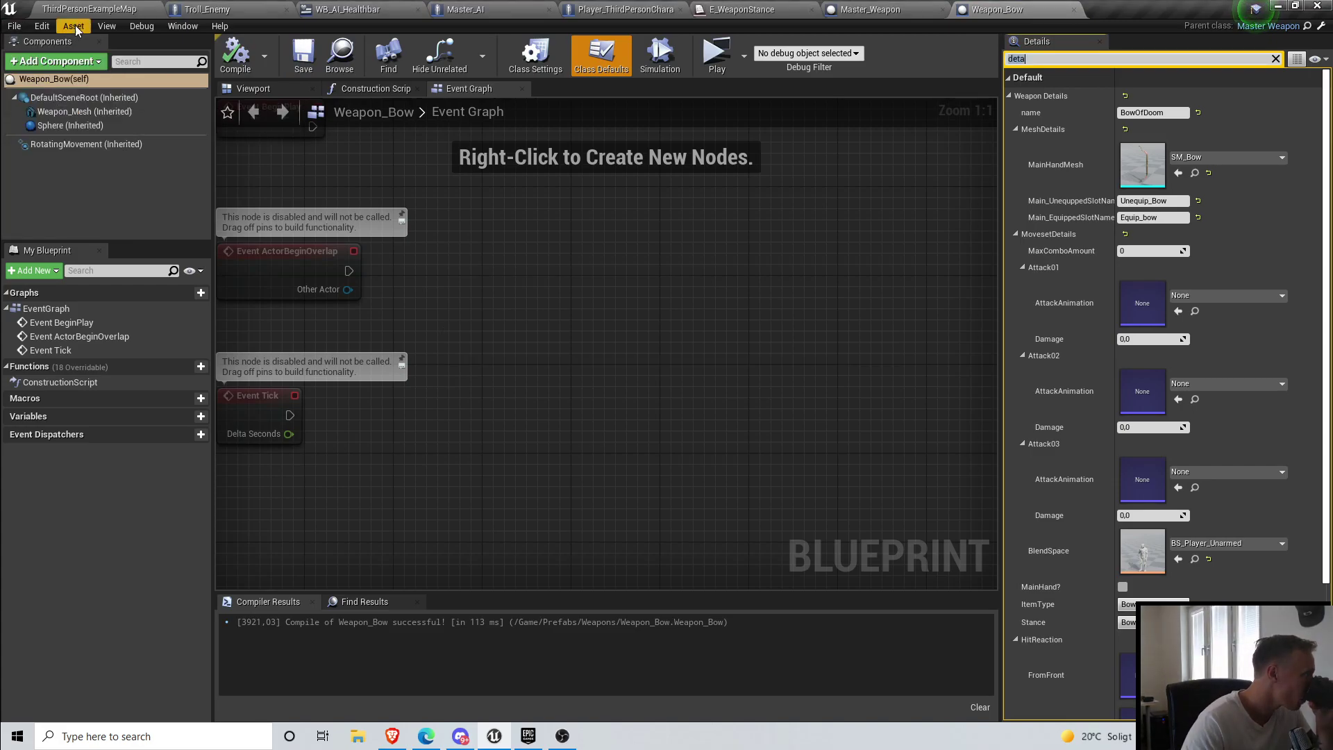
Step: Return to Player_ThirdPersonCharacter's Functions graph and select the lowest row of nodes fed by the MC Equip Weapon stance switch
left_click(76, 8)
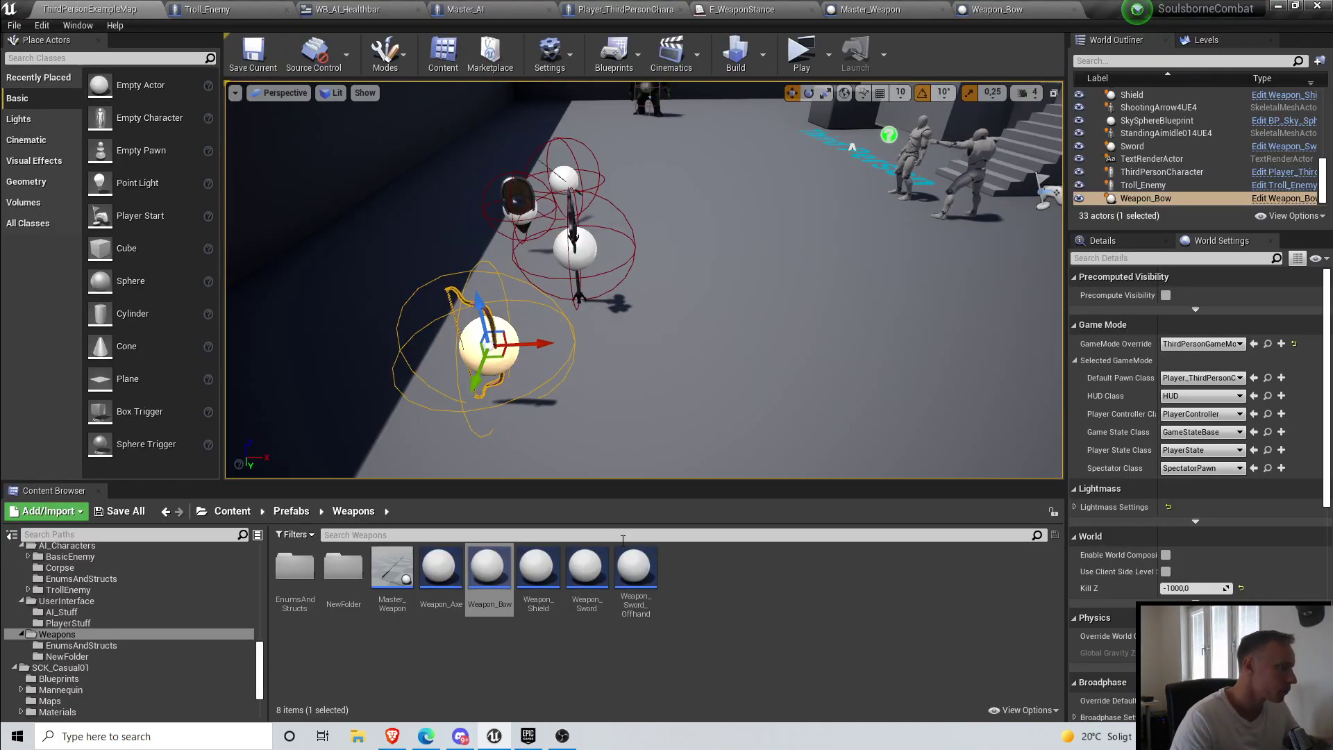
left_click(202, 10)
left_click(625, 9)
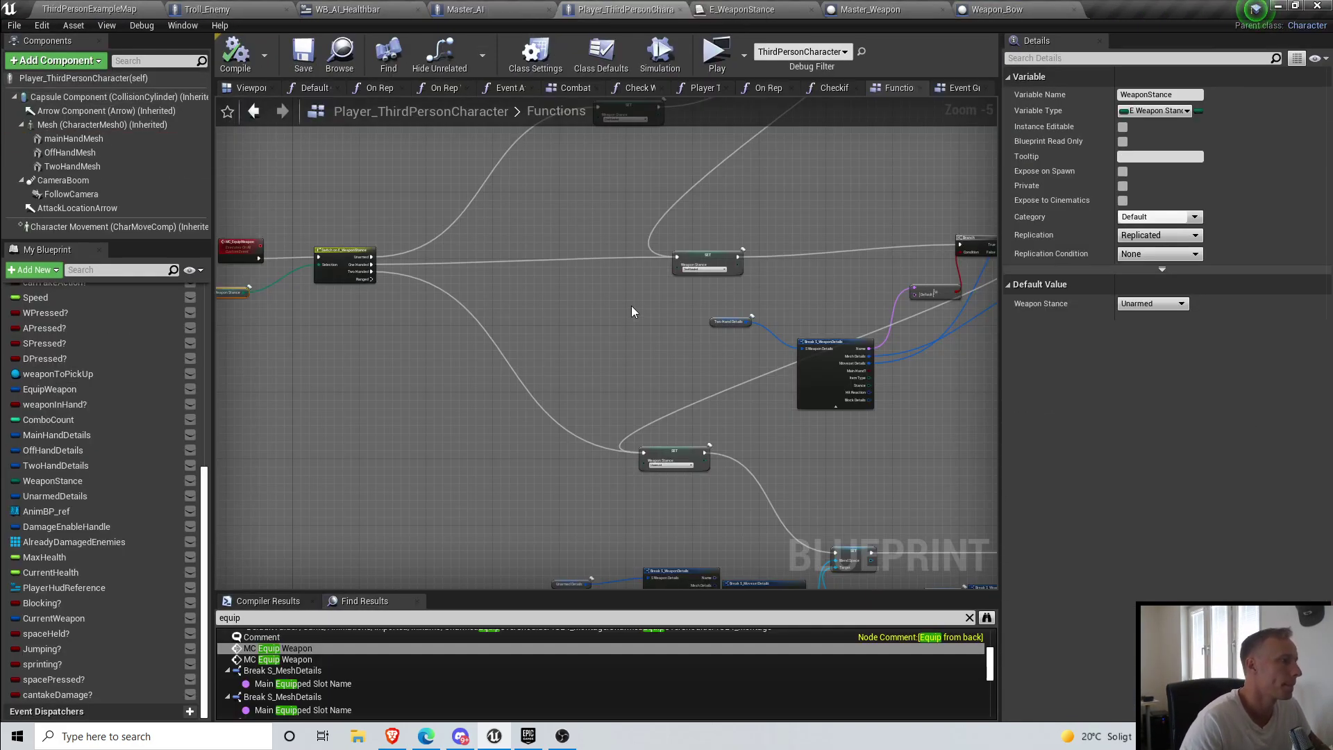
scroll(631, 312, "down", 6)
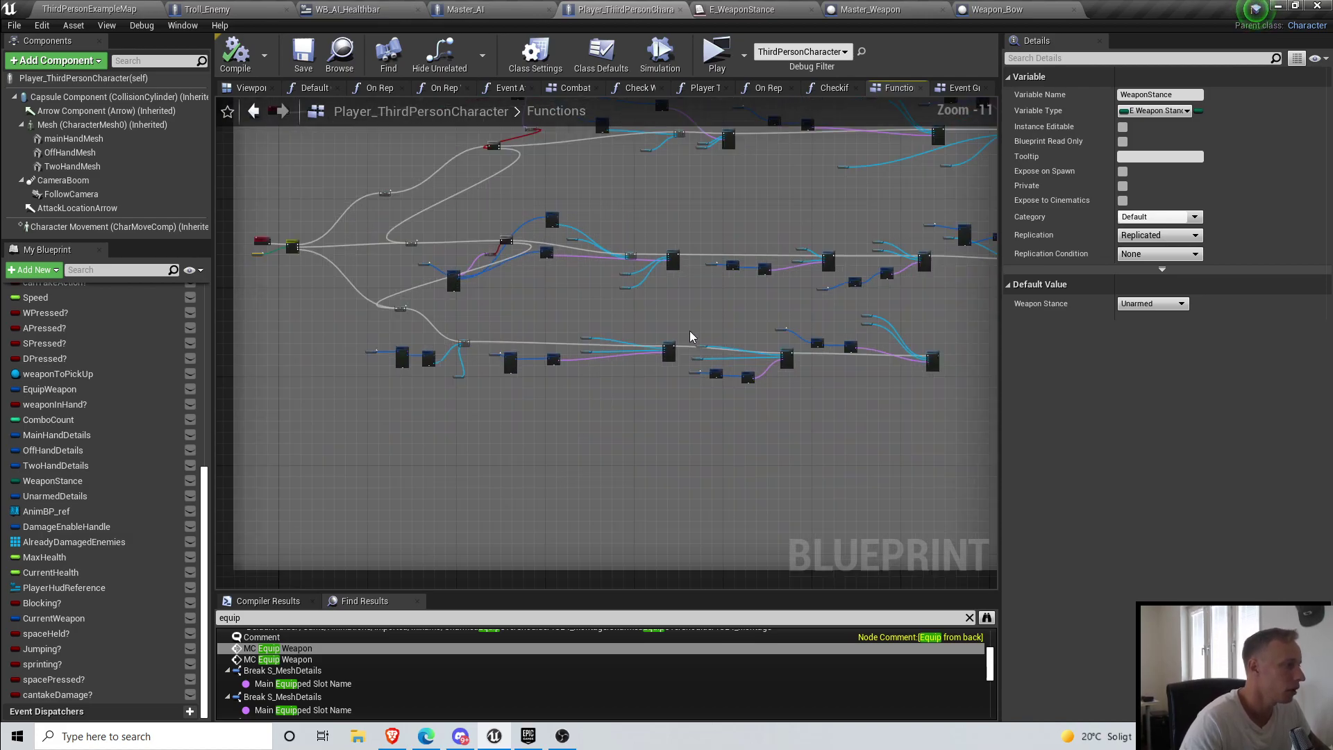
left_click_drag(920, 424, 919, 423)
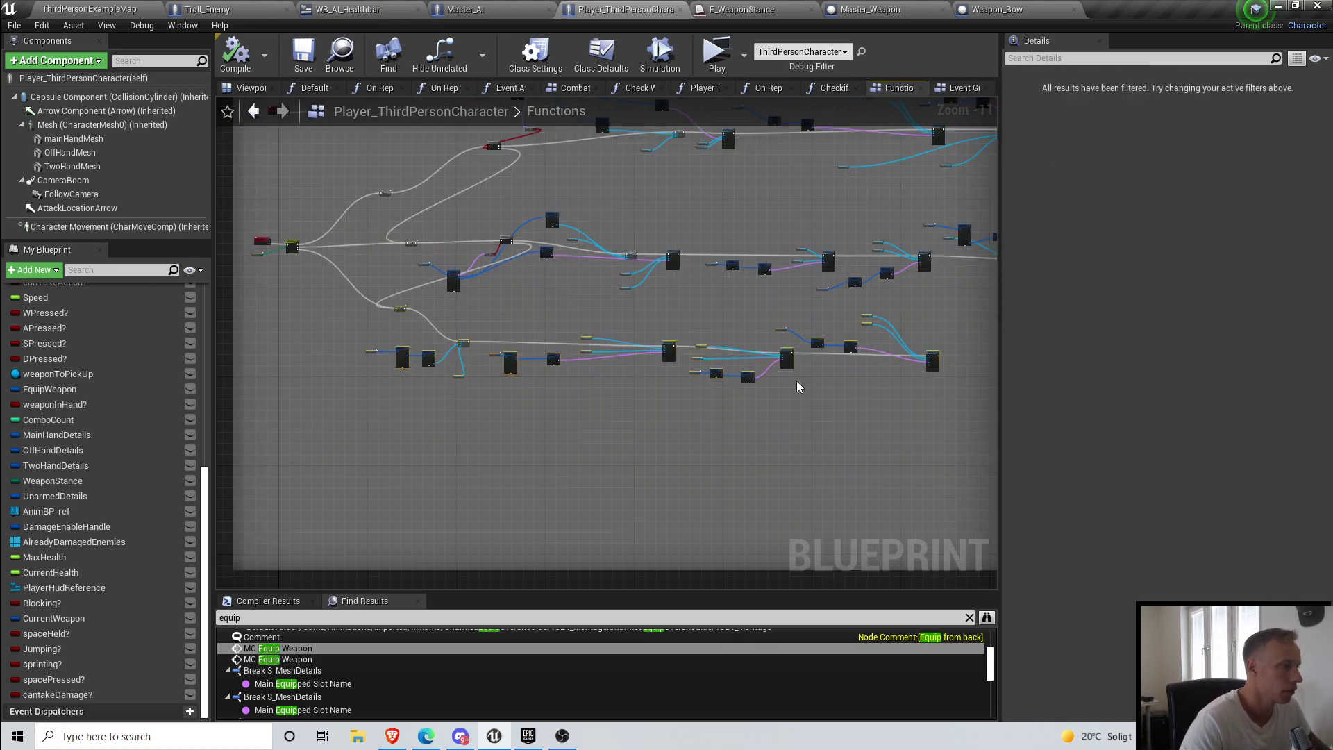
Step: Move the unarmed node row at the bottom of the graph lower to make room for another weapon row
left_click_drag(788, 362, 824, 508)
scroll(596, 341, "down", 1)
right_click_drag(667, 339, 569, 315)
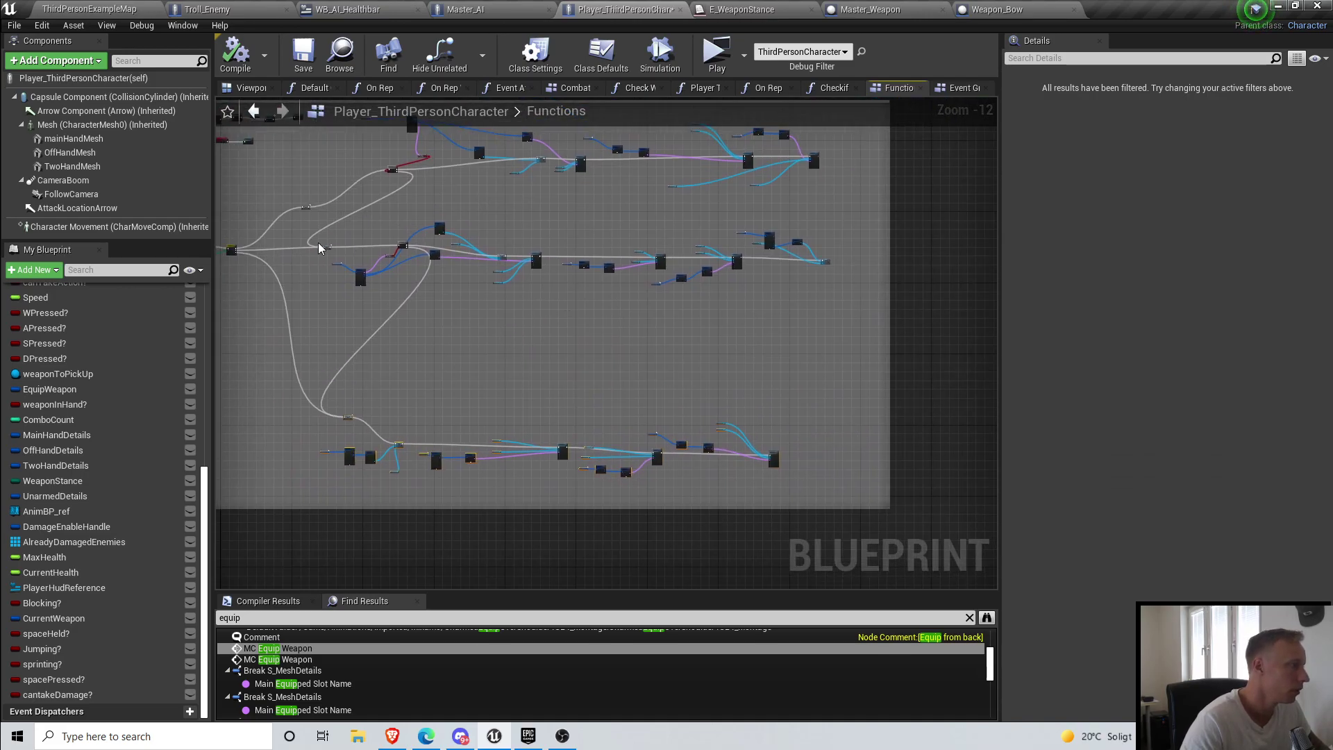
Step: Duplicate the TwoHanded weapon stance node row and place the copy between the two-handed and unarmed rows
left_click(306, 225)
scroll(324, 243, "up", 12)
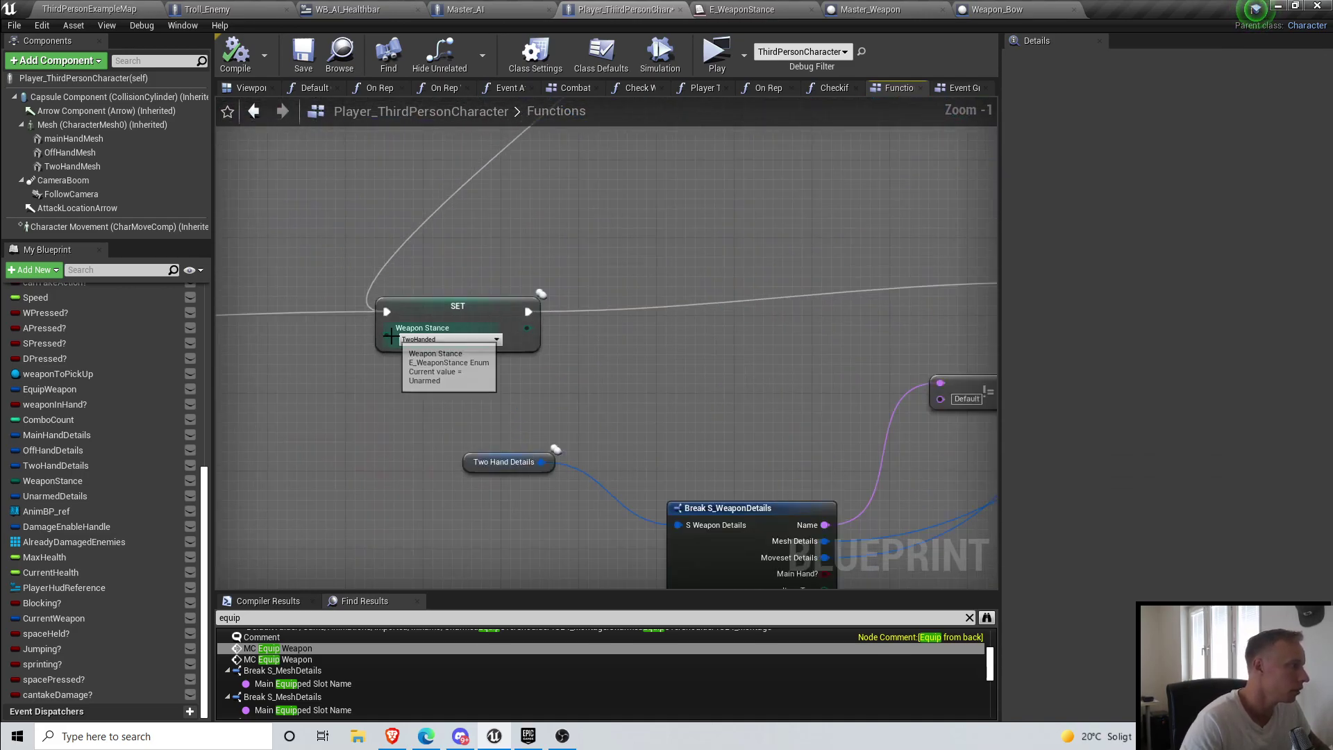
scroll(399, 335, "down", 10)
scroll(399, 334, "down", 2)
left_click_drag(846, 420, 841, 416)
key("ctrl+c")
key("ctrl+v")
left_click_drag(570, 455, 571, 442)
right_click_drag(614, 521, 530, 365)
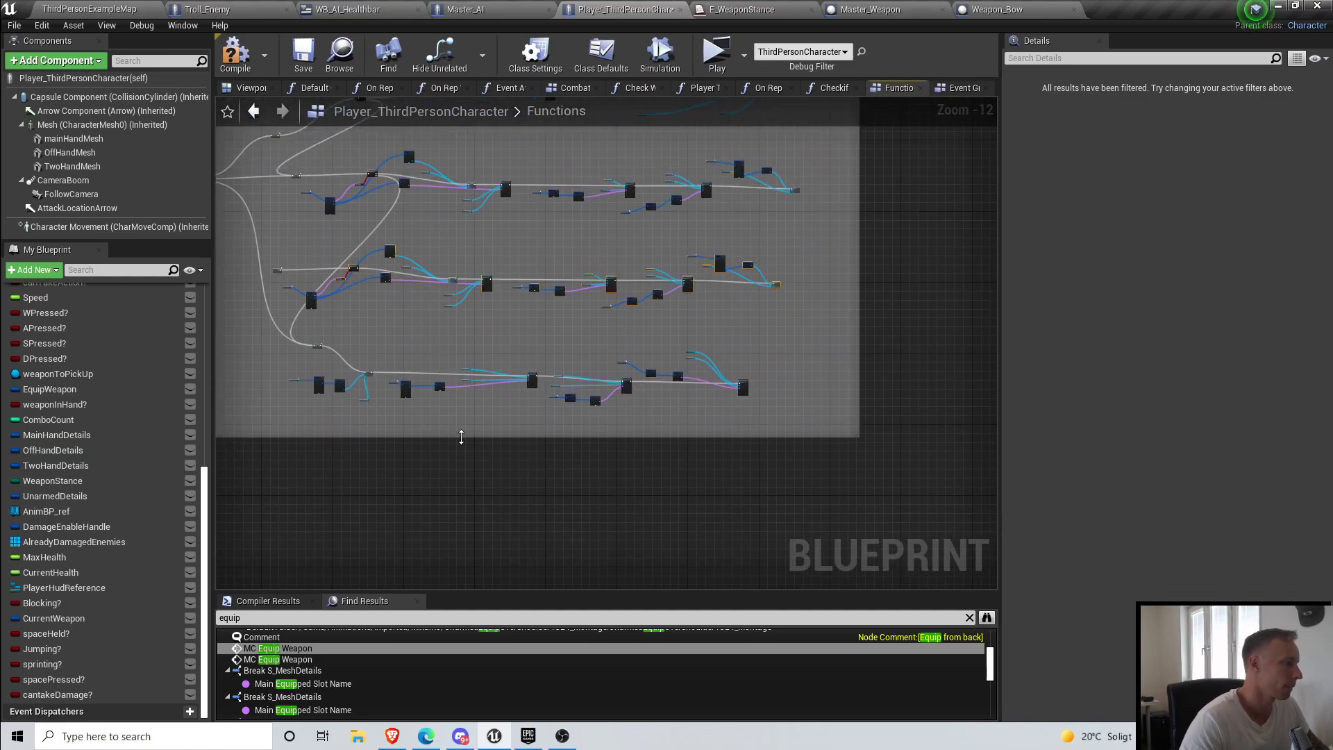
Step: Extend the comment box downward and shift the unarmed row and the duplicated row lower to space the rows evenly
left_click_drag(461, 437, 455, 493)
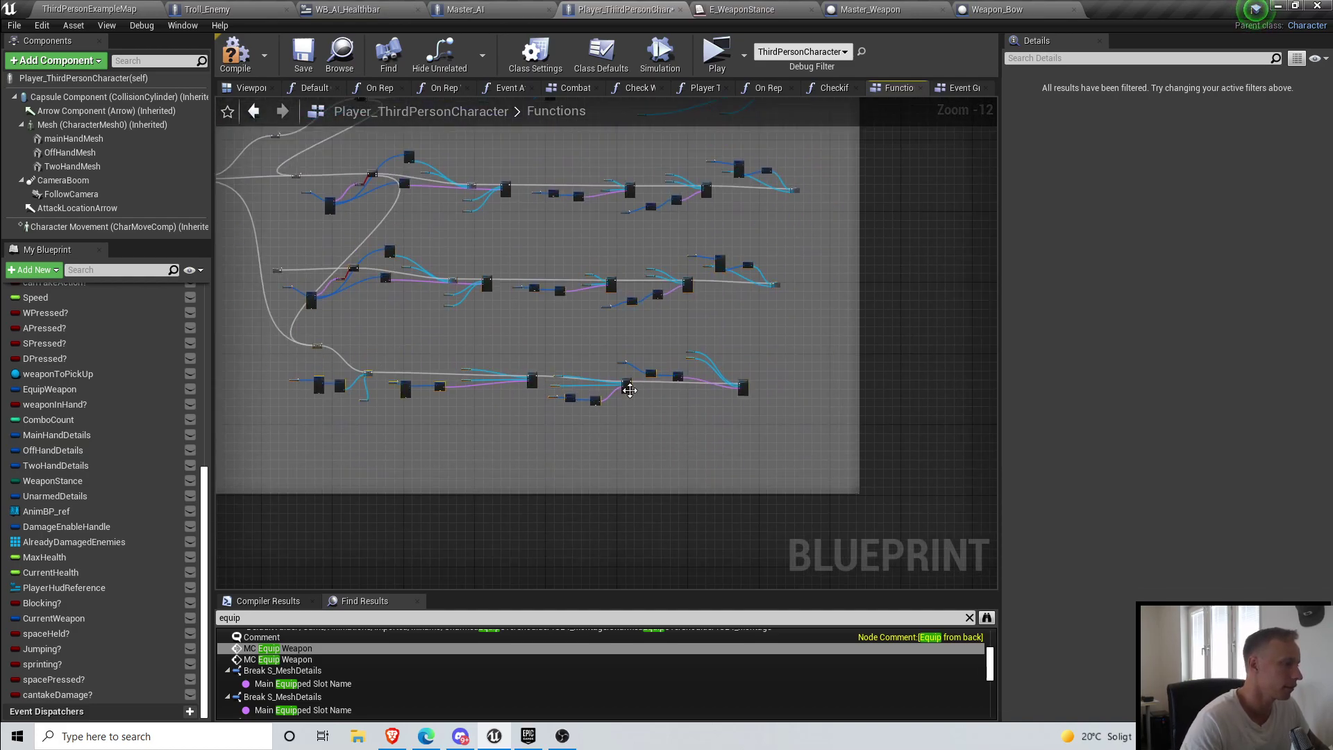
left_click_drag(630, 391, 629, 425)
right_click_drag(229, 295, 432, 360)
left_click(703, 307)
right_click_drag(581, 309, 381, 303)
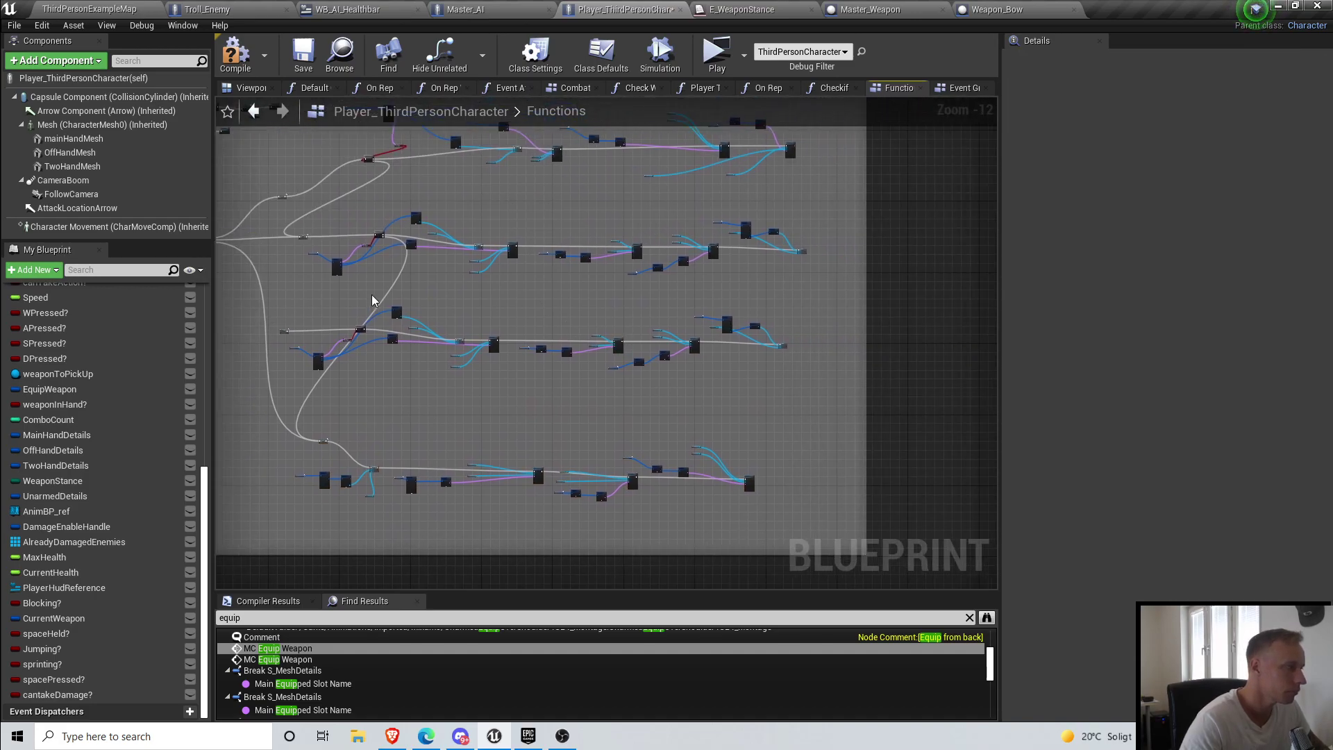
left_click_drag(844, 404, 845, 404)
mouse_move(638, 360)
left_mouse_down()
mouse_move(650, 373)
mouse_move(639, 375)
left_mouse_up()
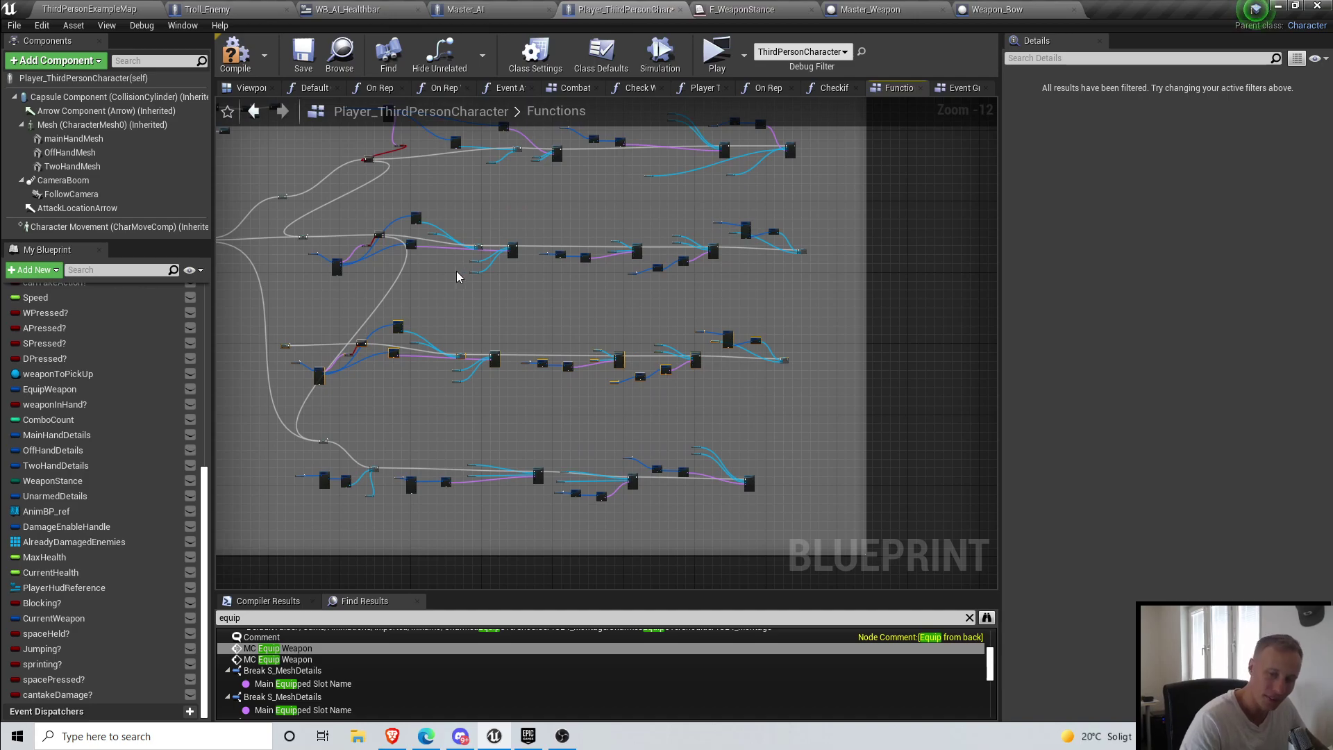
scroll(464, 276, "up", 5)
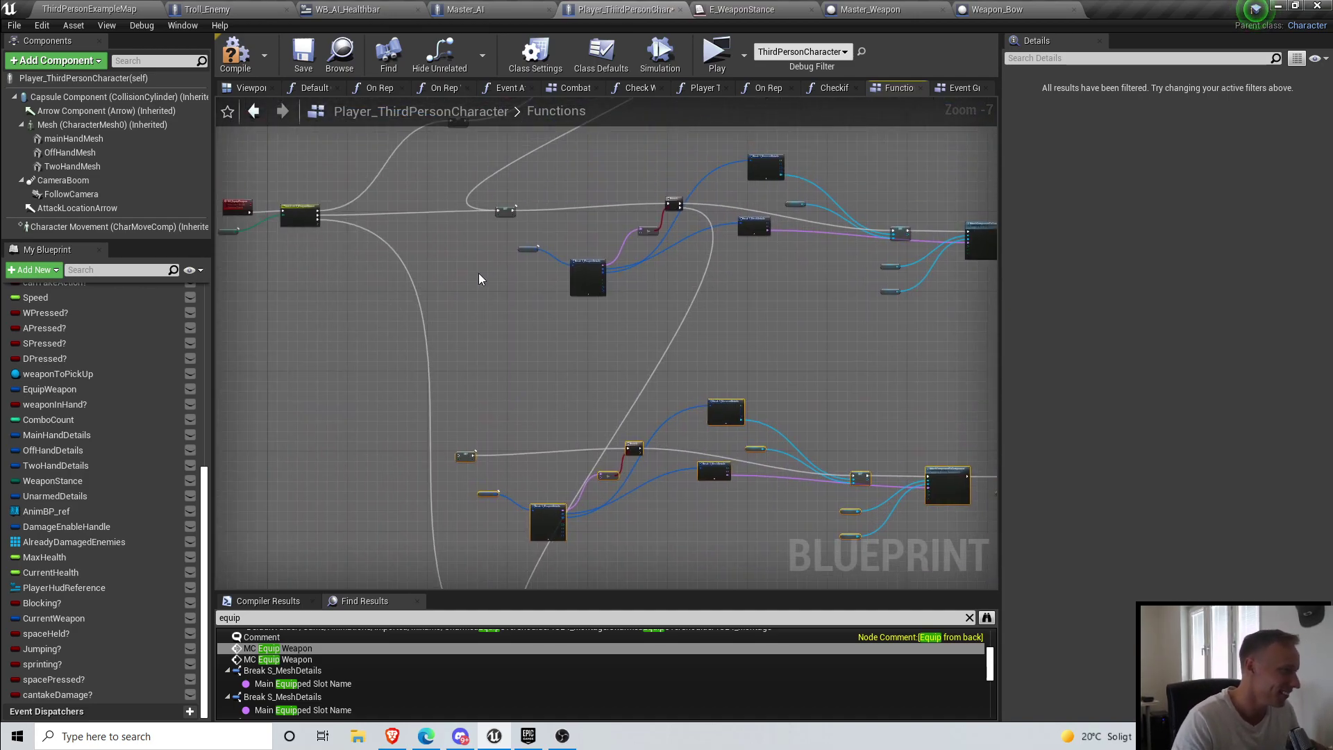
right_click_drag(495, 244, 537, 252)
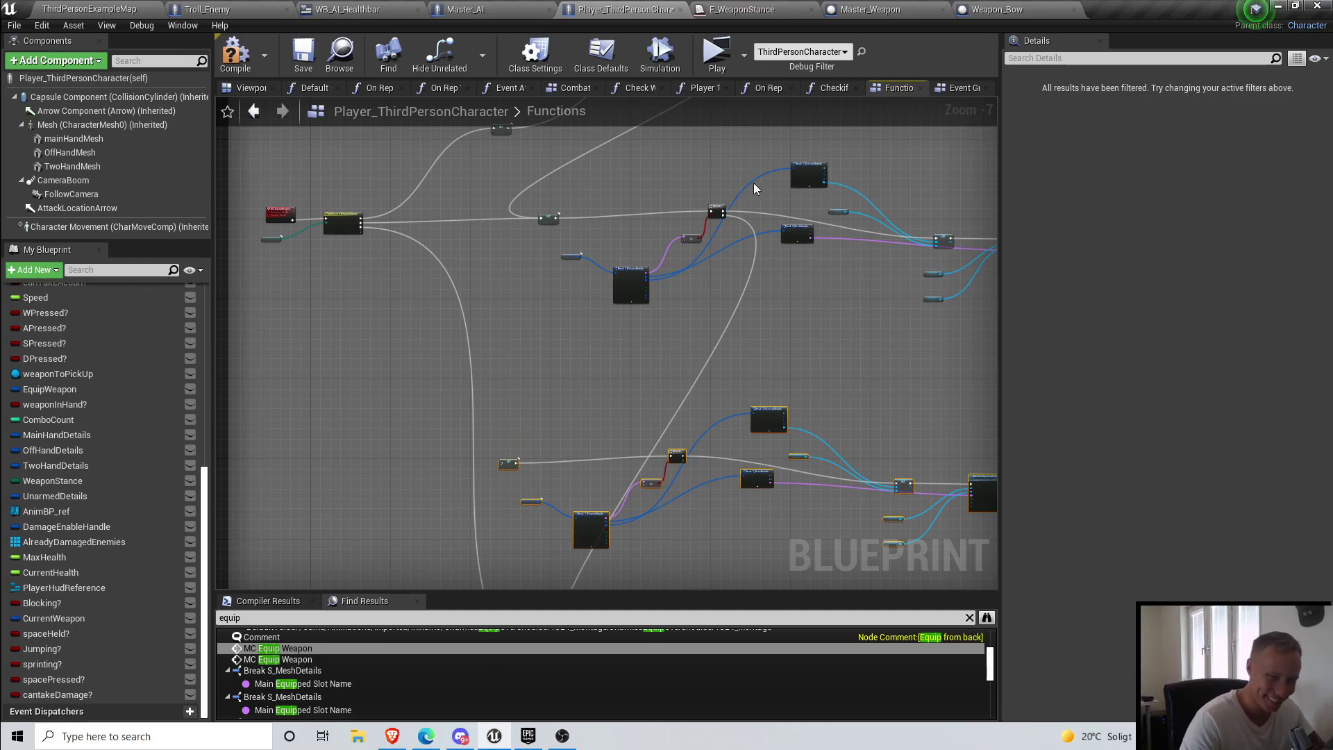
right_click_drag(784, 214, 655, 144)
right_click_drag(496, 183, 636, 254)
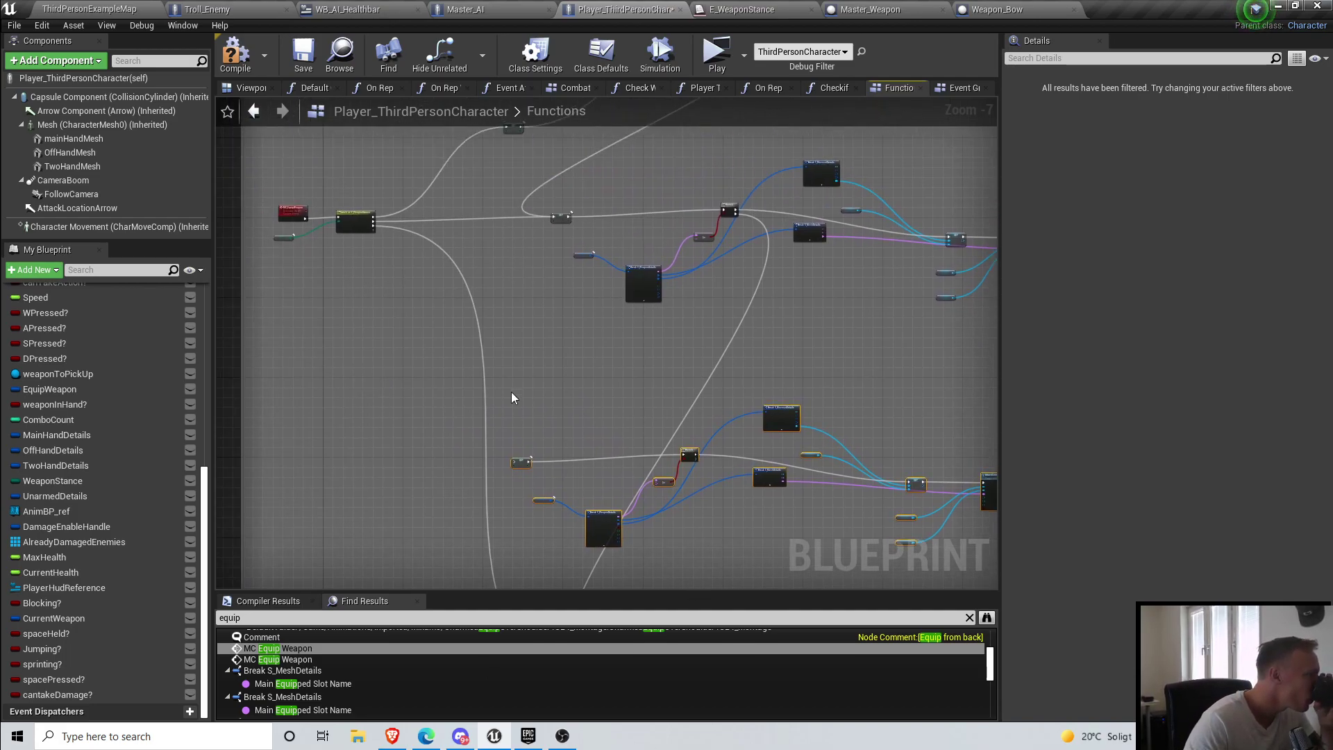
right_click_drag(595, 405, 602, 405)
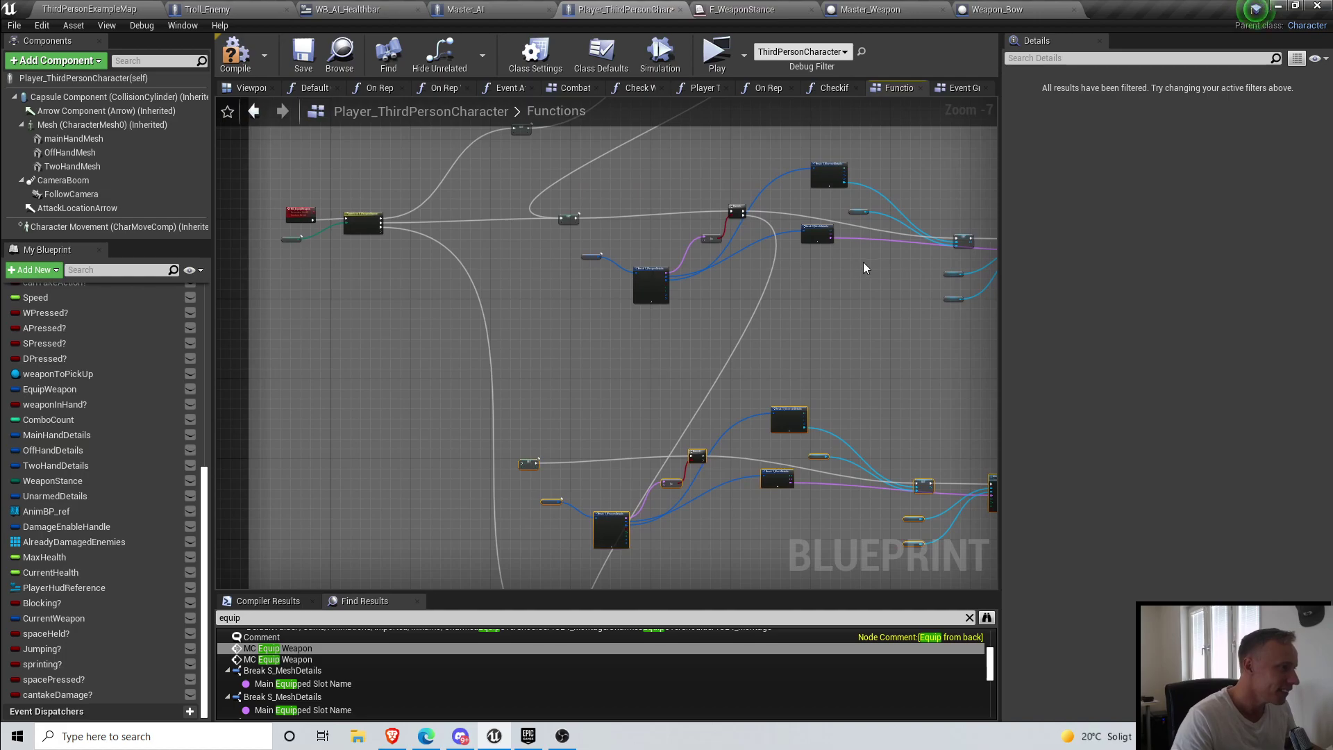
right_click_drag(858, 263, 766, 221)
right_click_drag(593, 327, 605, 365)
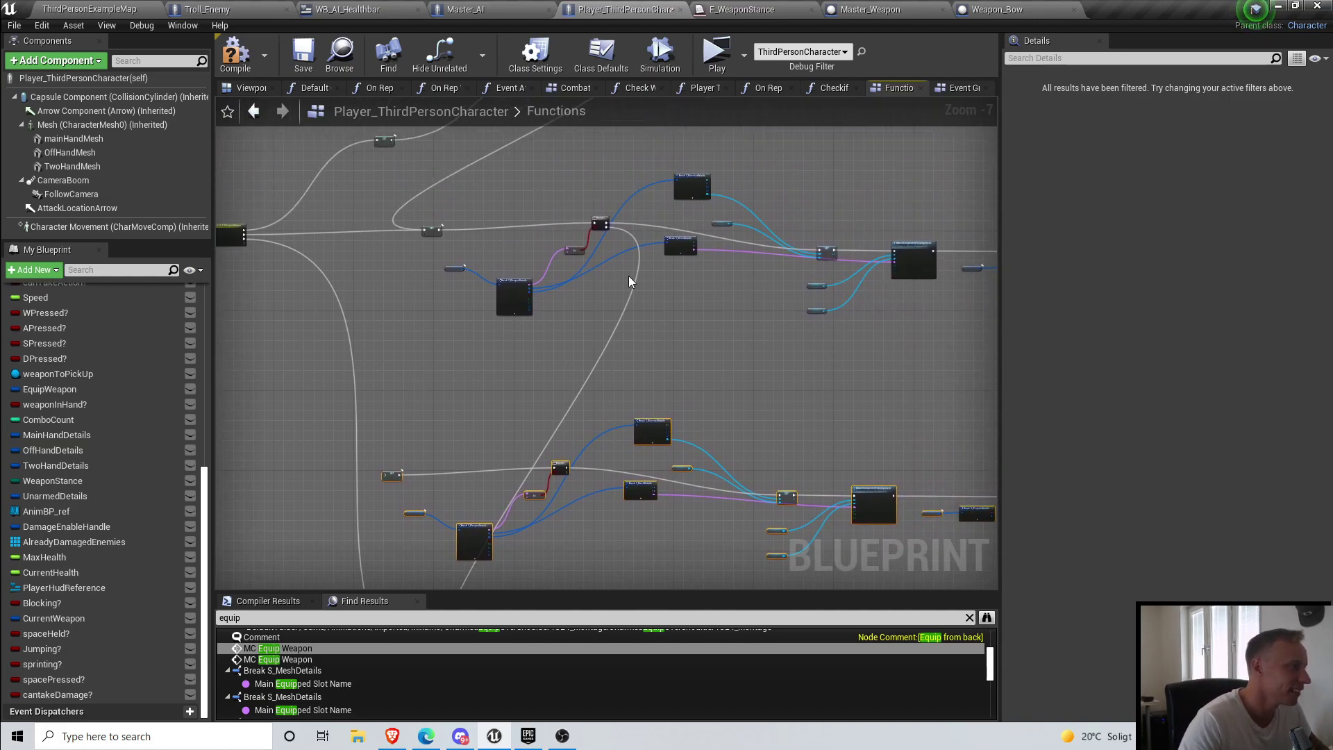
Step: Rewire the two-handed Branch's False output to the duplicated row's SET node, and the duplicated Branch's False output to the unarmed SET node
scroll(652, 353, "up", 2)
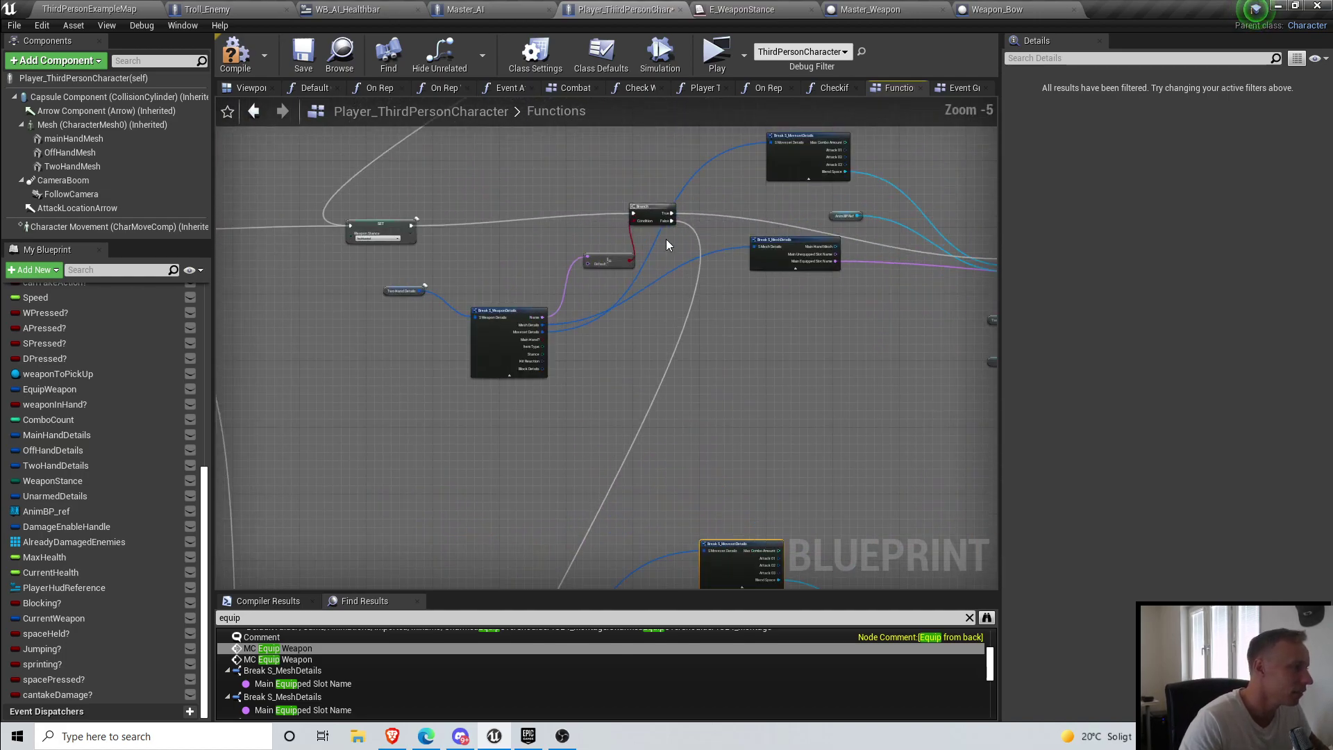
left_click_drag(671, 221, 285, 530)
right_click_drag(714, 524, 693, 168)
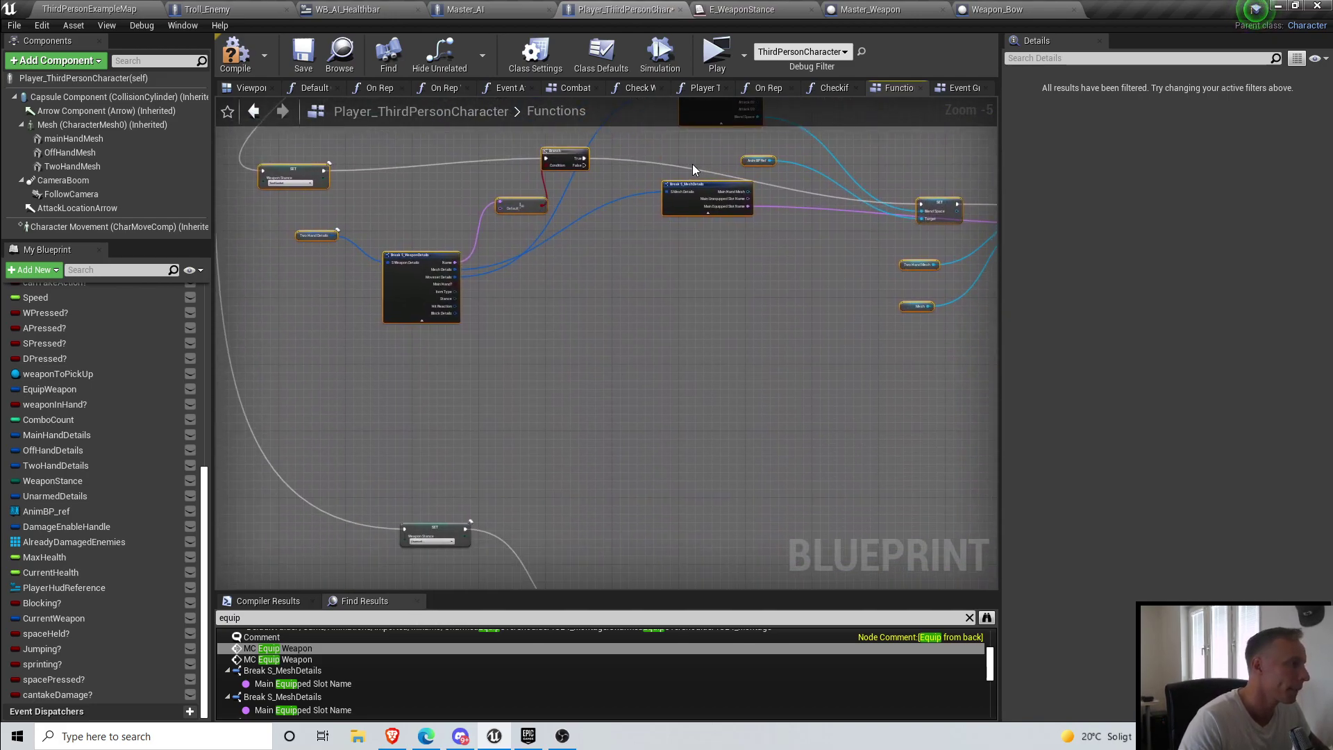
left_click_drag(581, 167, 406, 530)
Step: Set the Weapon Stance value on the duplicated row's SET node to Ranged
scroll(731, 427, "down", 7)
scroll(394, 300, "up", 2)
scroll(425, 316, "up", 7)
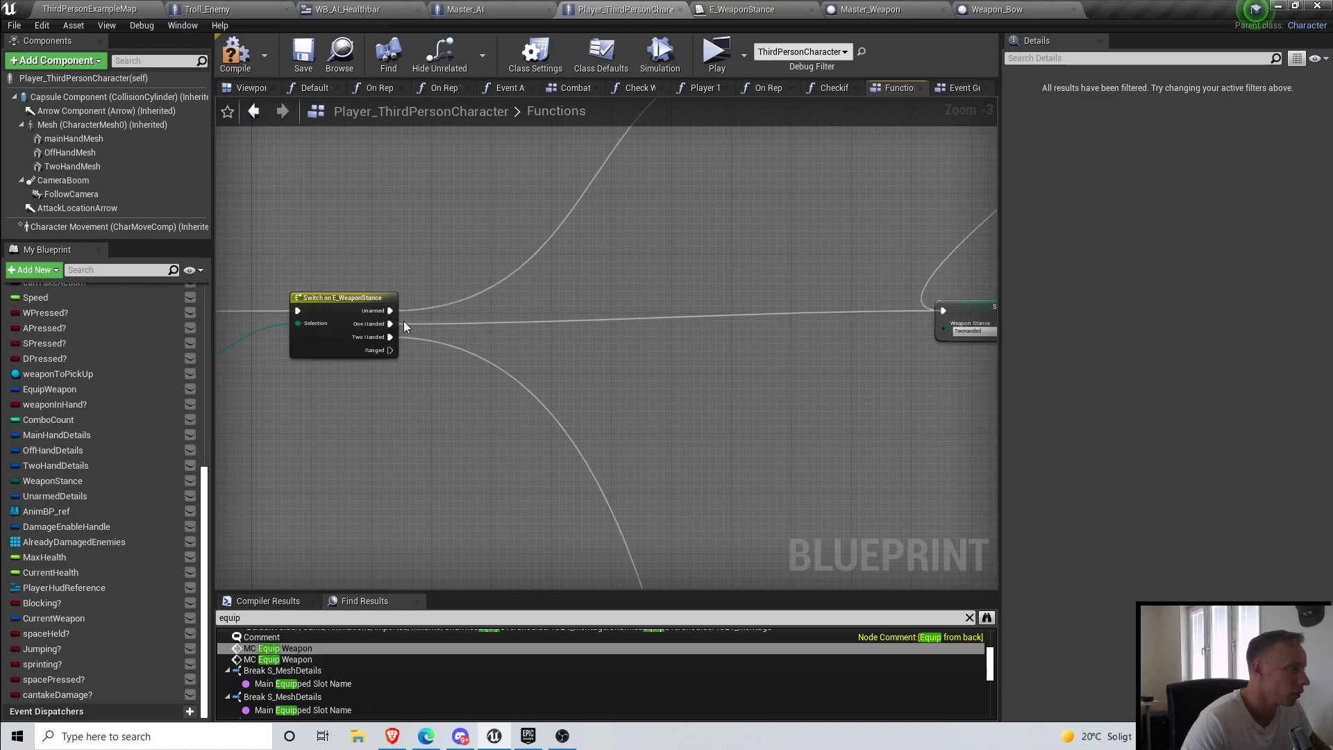
right_click_drag(672, 452, 557, 378)
scroll(557, 379, "down", 2)
right_click_drag(639, 433, 578, 115)
scroll(594, 389, "up", 4)
left_click(593, 390)
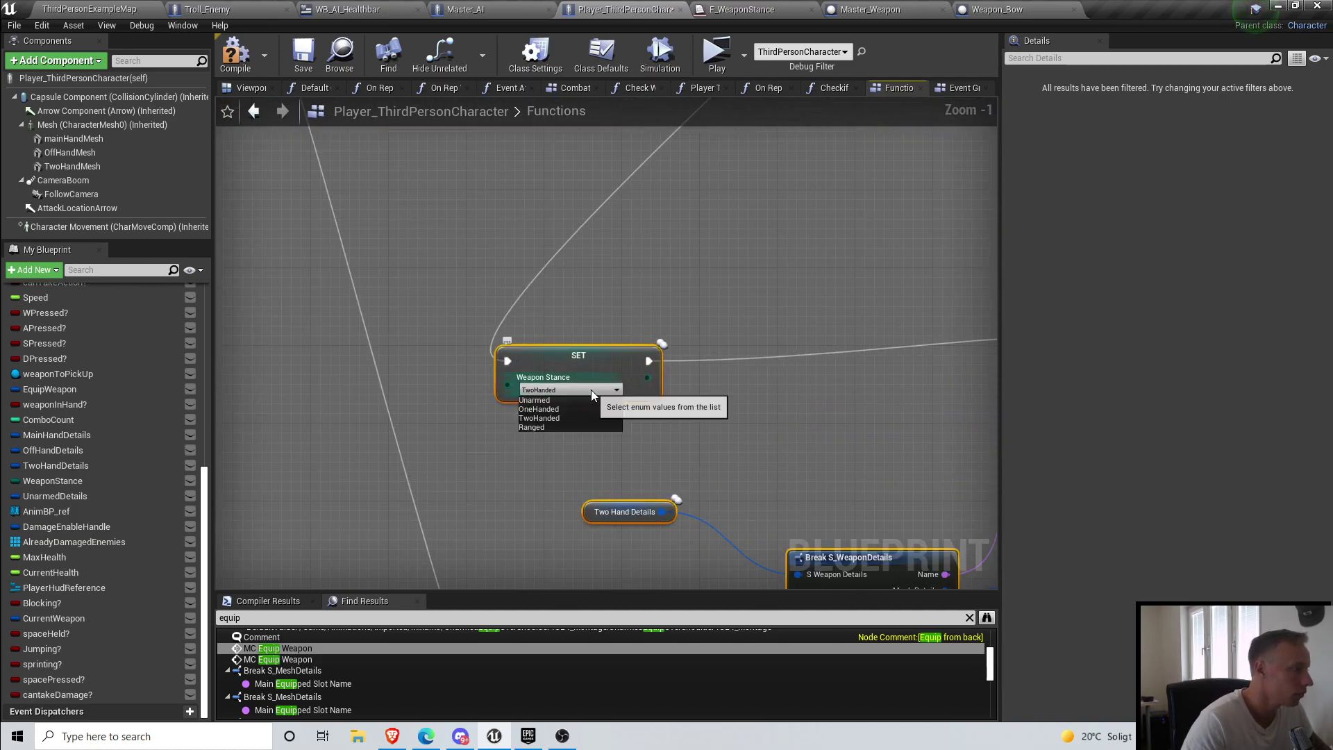
left_click(581, 424)
Step: Check the Unarmed stance SET node in the row below and compile the blueprint
scroll(630, 427, "down", 4)
right_click_drag(779, 475, 747, 404)
scroll(750, 406, "down", 2)
right_click_drag(718, 547, 648, 418)
scroll(648, 418, "up", 5)
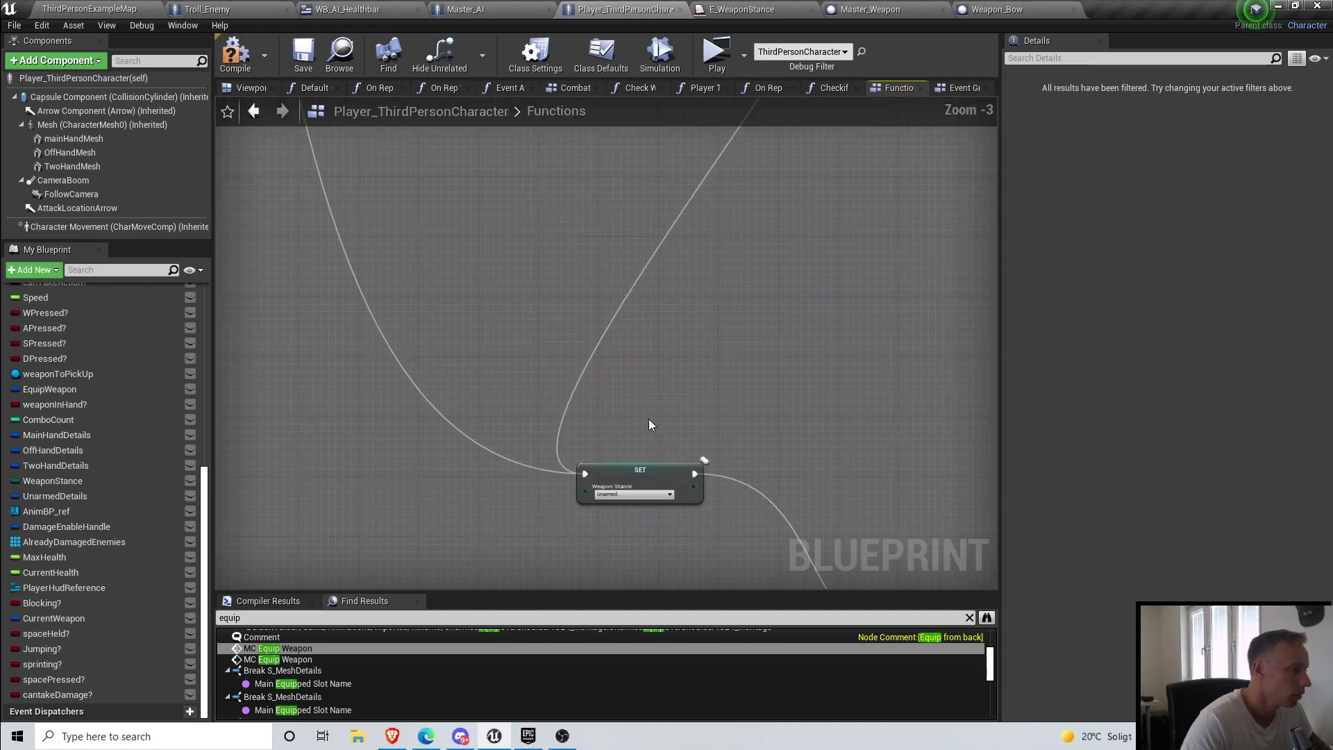
scroll(651, 523, "down", 7)
left_click(237, 54)
Step: Examine the nodes of the new ranged row against the two-handed row, including its stance and weapon details inputs
scroll(706, 270, "down", 3)
right_click_drag(767, 339, 699, 364)
scroll(489, 472, "up", 10)
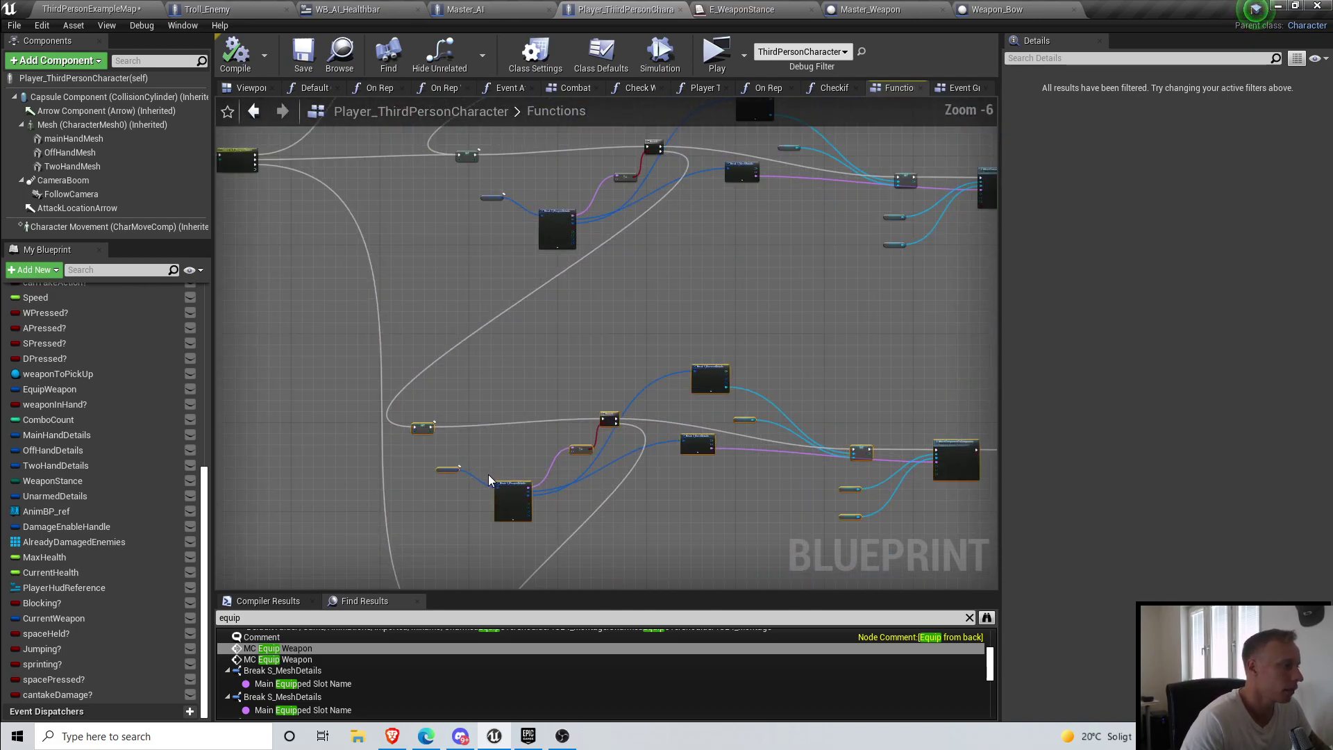
scroll(432, 497, "down", 8)
right_click_drag(570, 215, 551, 312)
scroll(547, 289, "up", 5)
scroll(530, 282, "up", 3)
scroll(530, 289, "down", 7)
scroll(466, 443, "up", 10)
scroll(466, 440, "down", 5)
right_click_drag(468, 442, 467, 329)
scroll(447, 427, "up", 6)
scroll(467, 329, "down", 11)
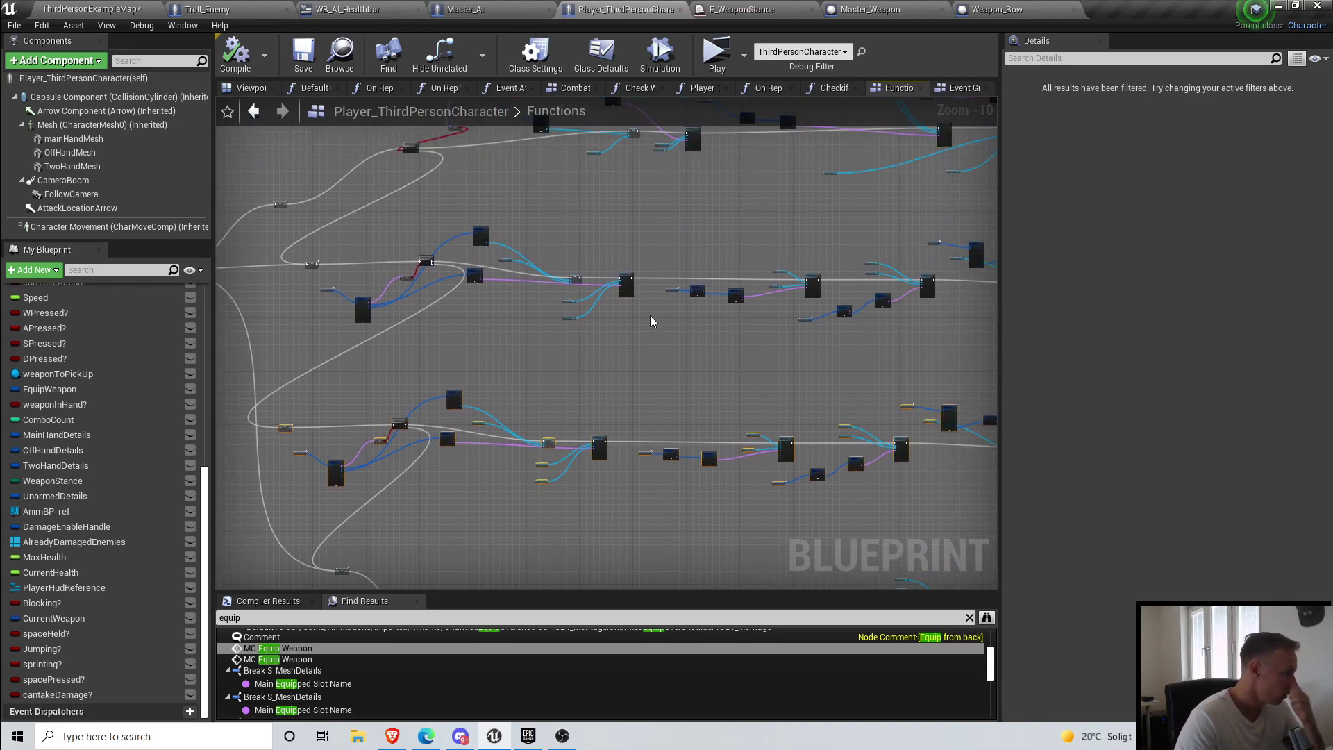
scroll(519, 377, "up", 9)
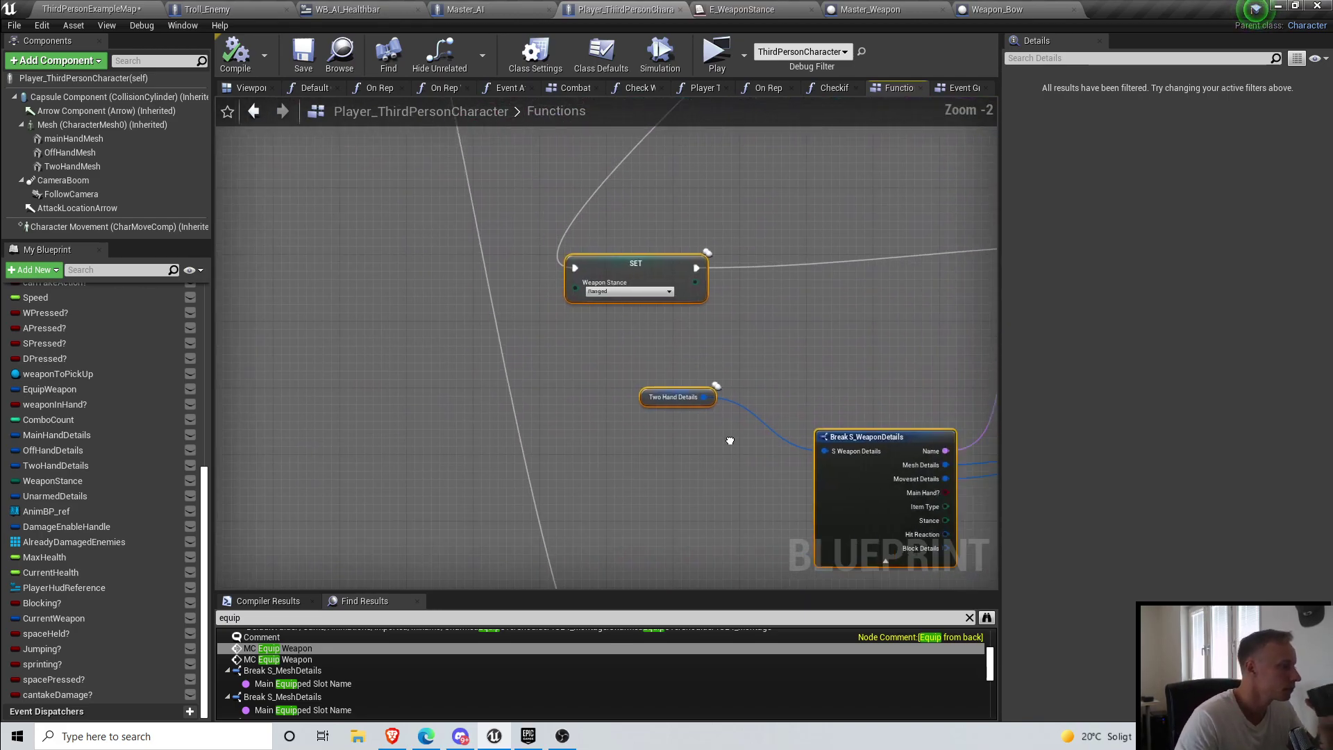
scroll(383, 464, "down", 6)
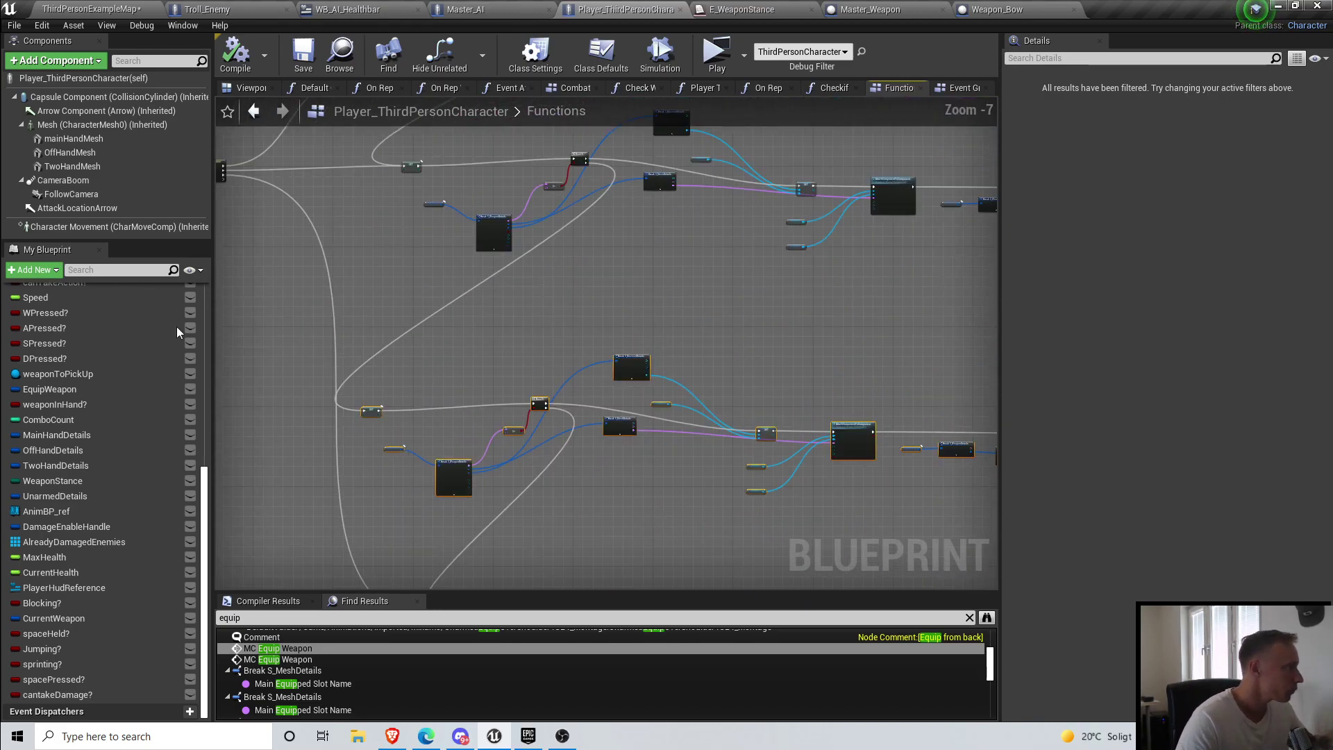
Step: Duplicate the UnarmedDetails variable as RangedDetails and save the blueprint
left_click(91, 498)
key("ctrl+w")
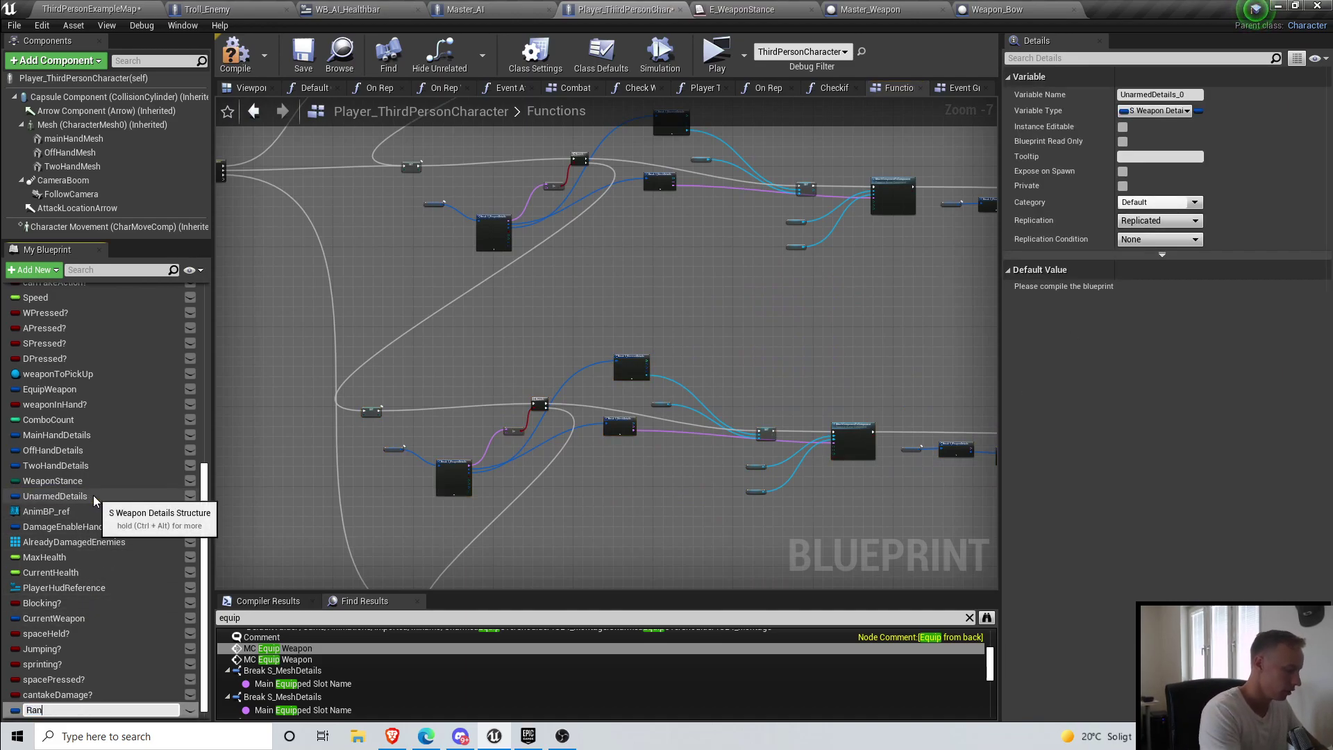
type("RangedDetails")
key("Return")
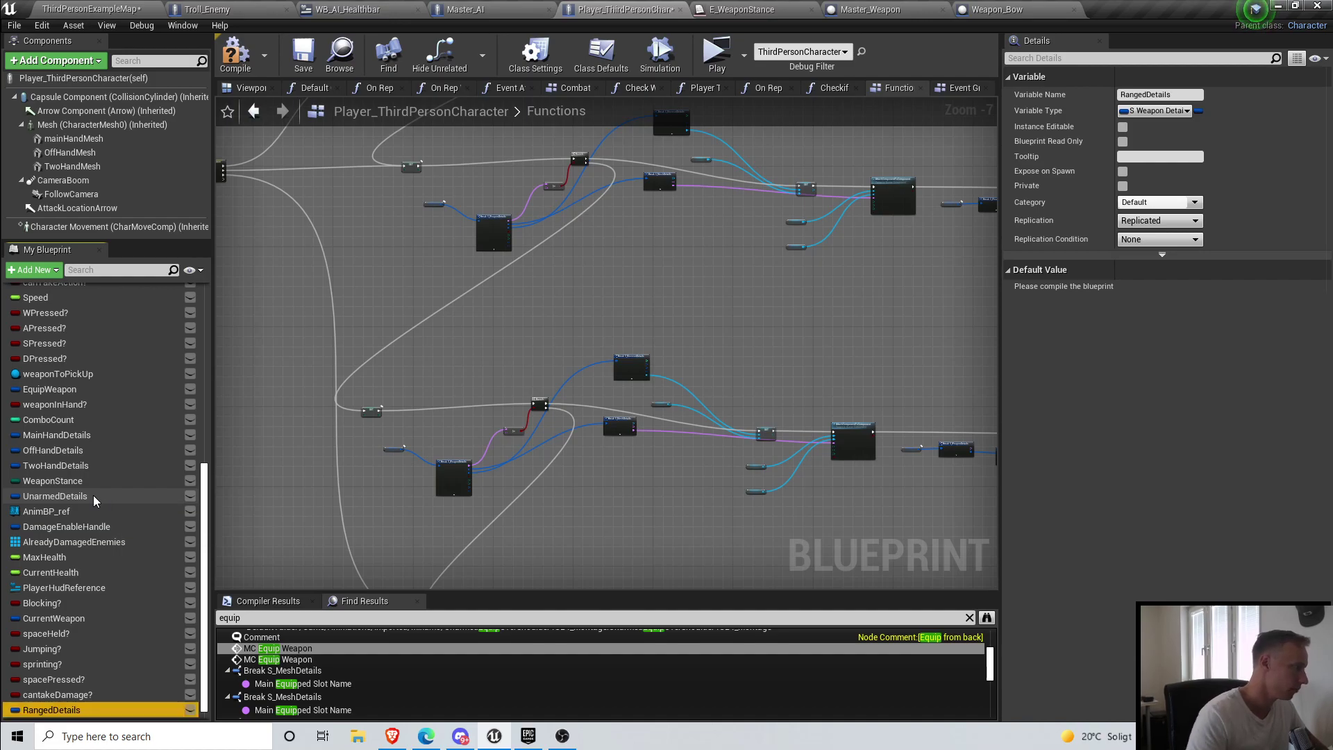
left_click(298, 66)
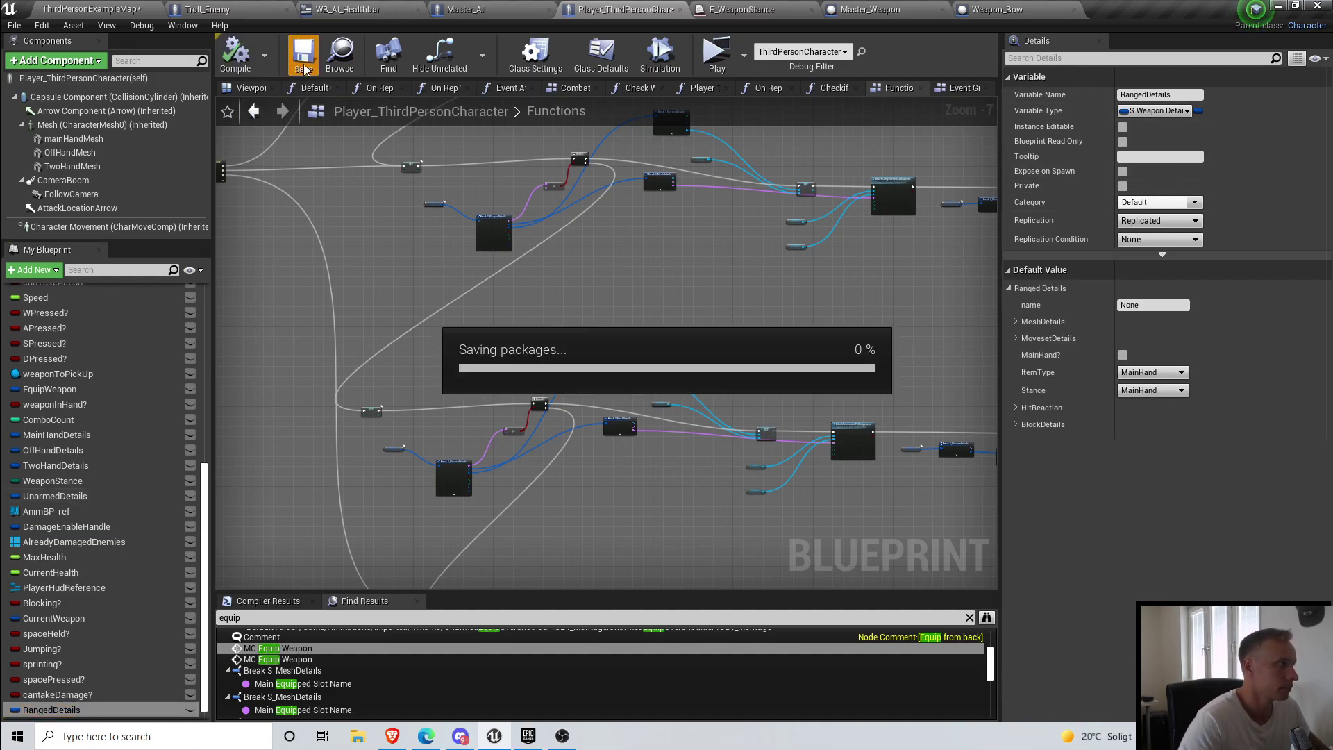
Step: Examine the MeshDetails, MovesetDetails and HitReaction defaults of the RangedDetails variable, saving the blueprint again
left_click(1015, 321)
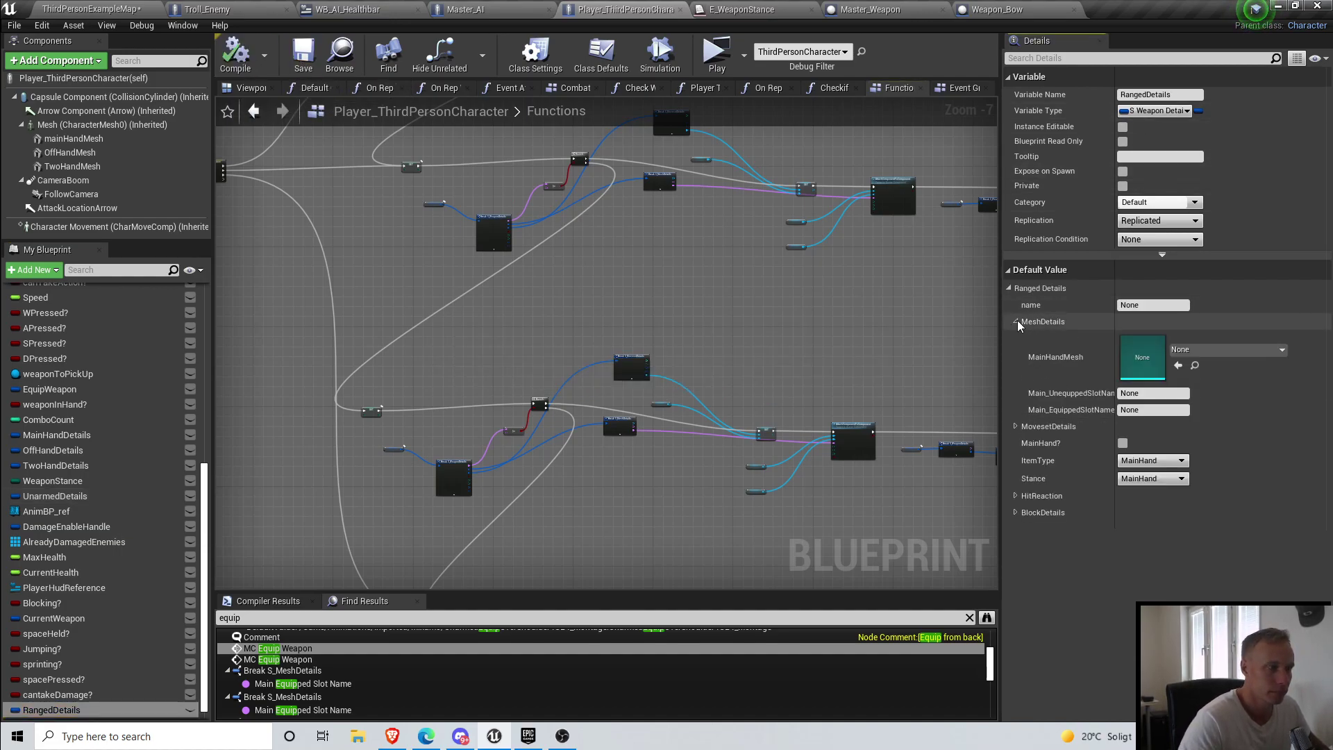
left_click(1016, 426)
right_click_drag(701, 418, 721, 287)
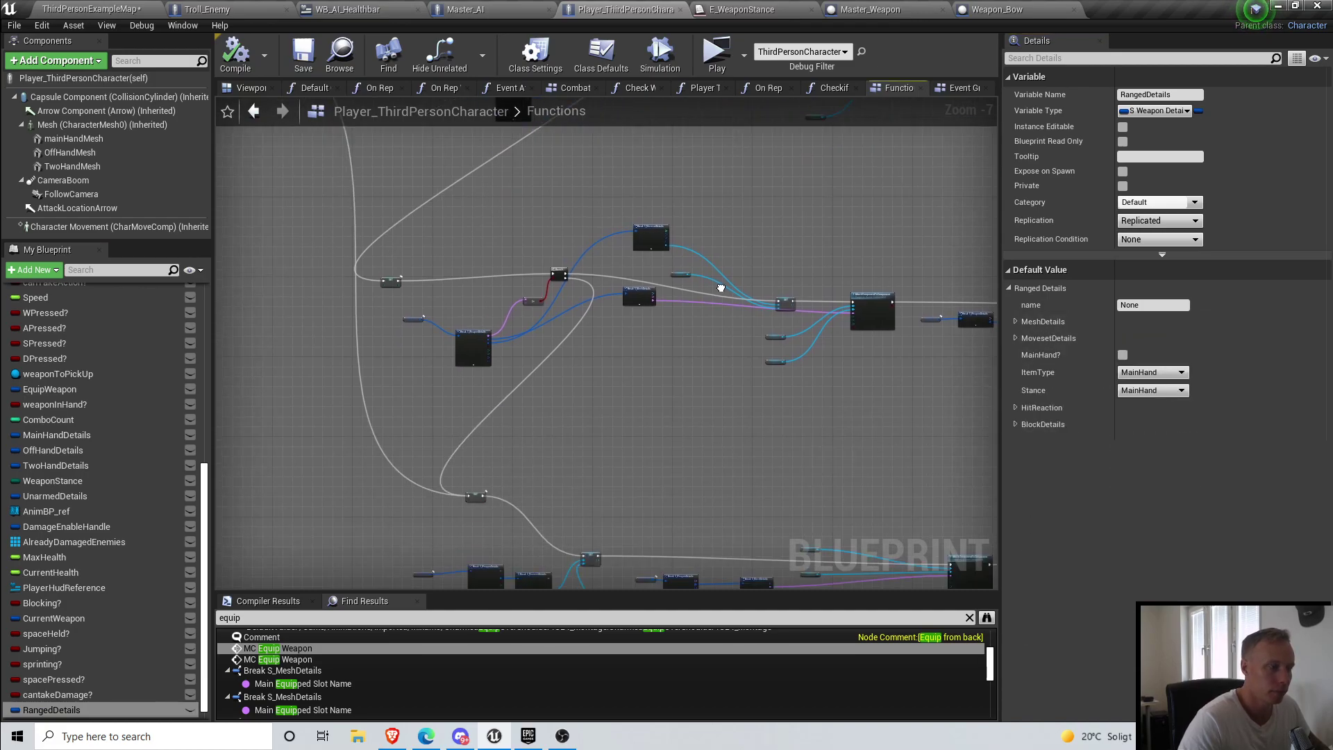
left_click(289, 66)
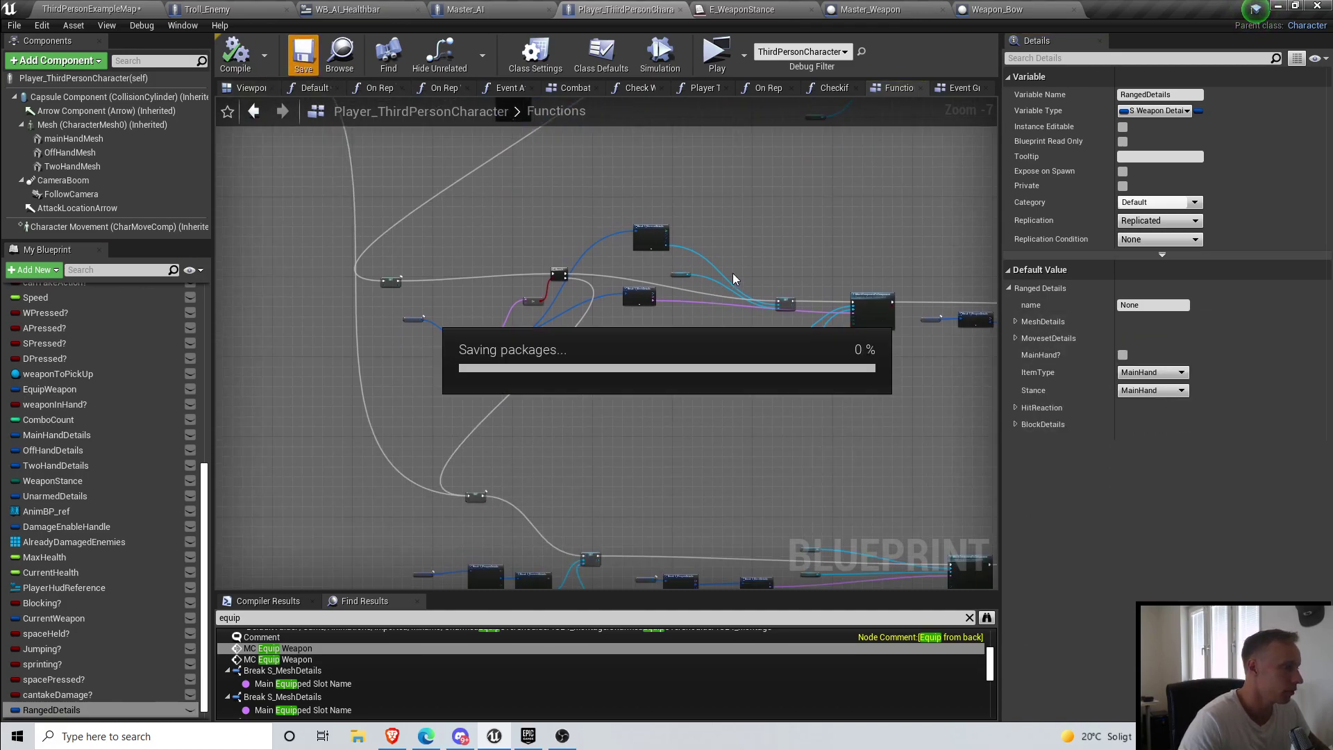
left_click(1015, 408)
scroll(774, 392, "down", 2)
Step: Replace the Two Hand Details getter in the ranged row with a RangedDetails getter connected to Break S_WeaponDetails
scroll(487, 375, "up", 5)
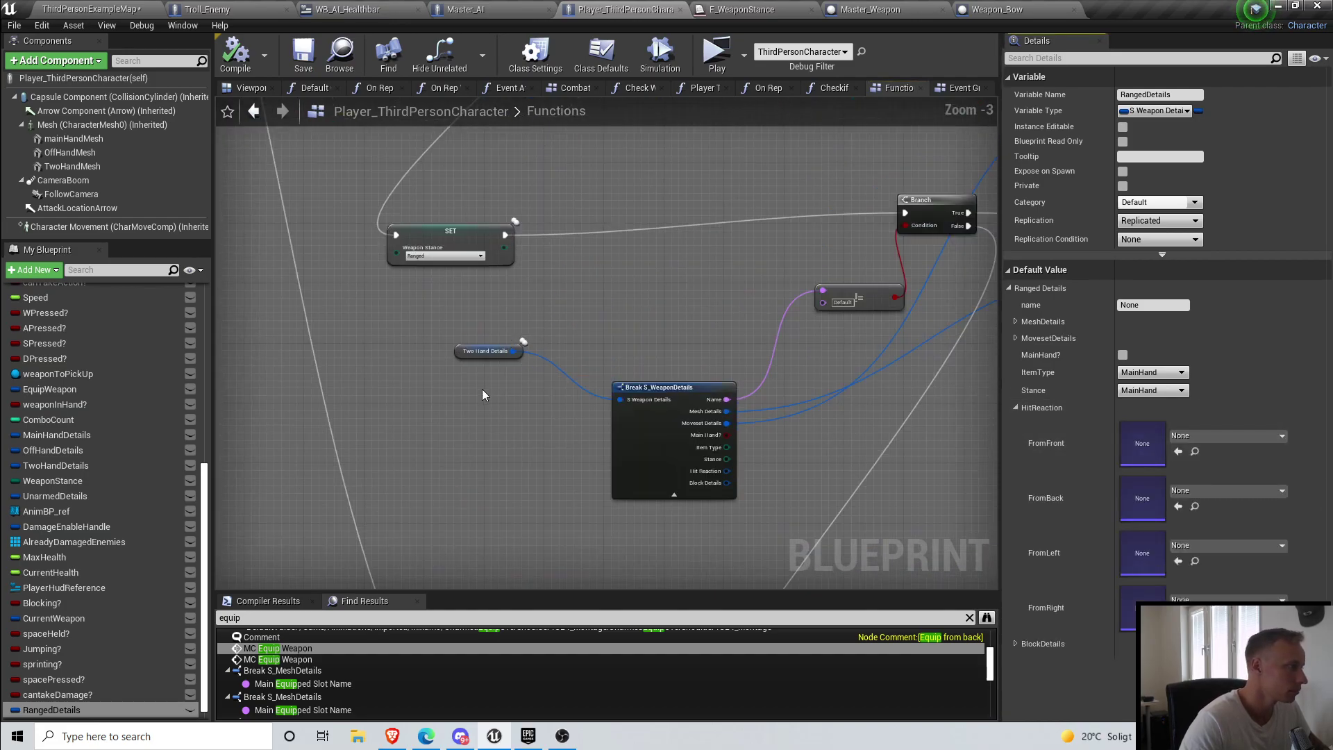
scroll(482, 388, "down", 5)
scroll(623, 416, "up", 6)
right_click_drag(761, 486, 628, 325)
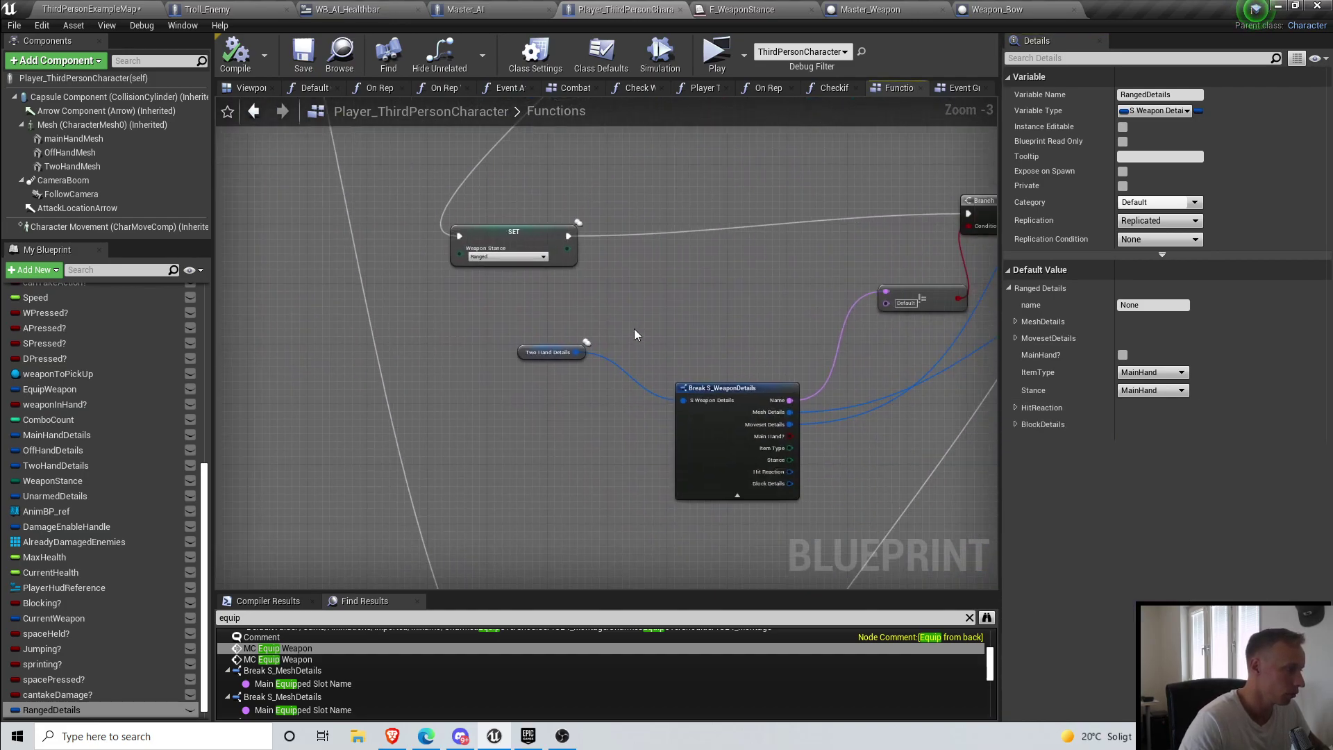
scroll(628, 325, "up", 1)
left_click_drag(94, 708, 536, 415)
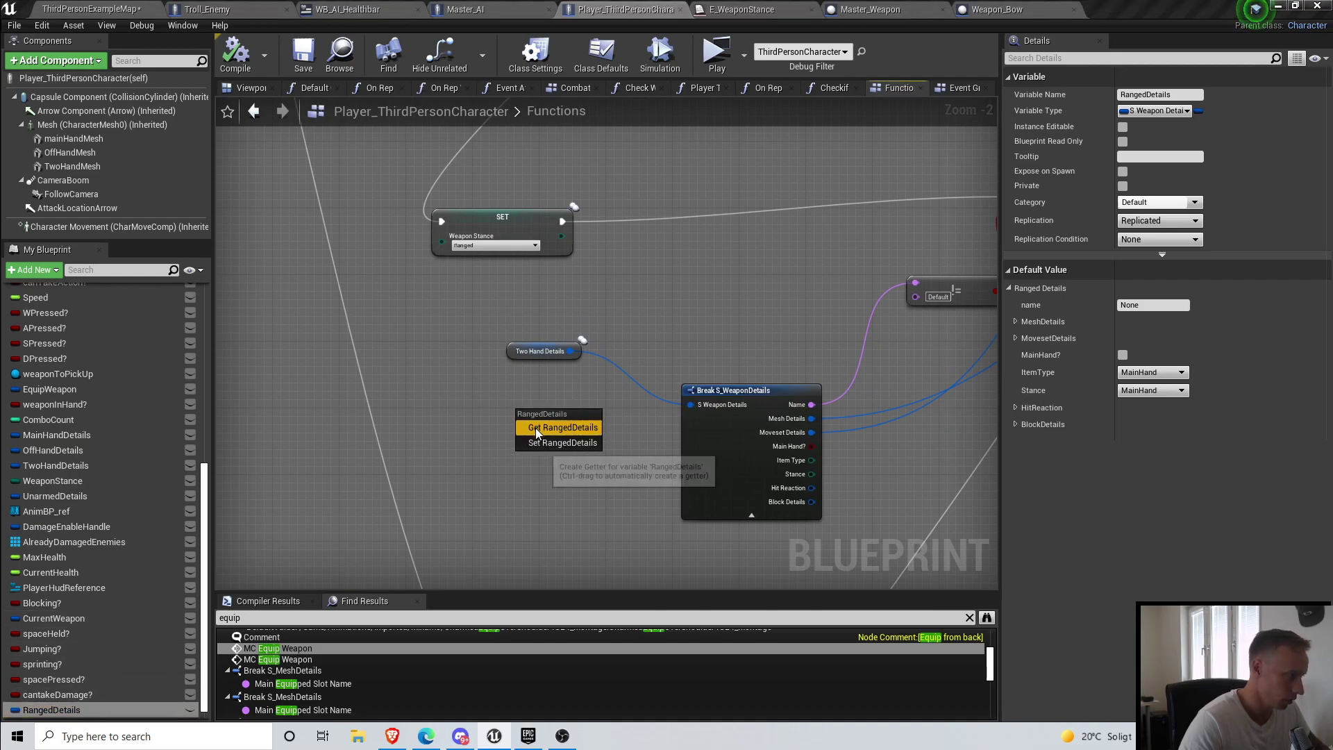
left_click(536, 428)
scroll(576, 427, "up", 2)
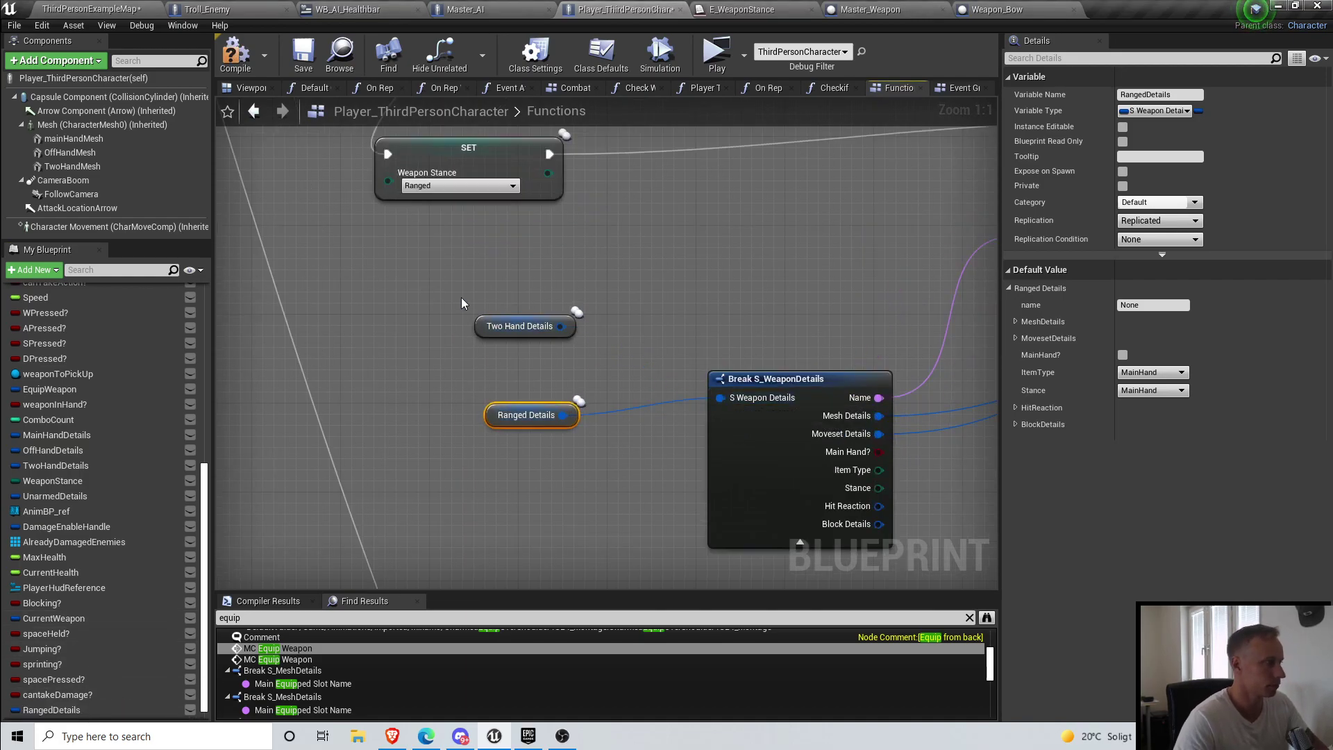
left_click_drag(455, 300, 592, 347)
key("Delete")
Step: Compile and save the blueprint, and move the Ranged Details getter up closer to the Weapon Stance SET node
scroll(644, 315, "down", 2)
right_click_drag(643, 315, 485, 289)
left_click(236, 55)
left_click(303, 54)
scroll(506, 455, "down", 1)
scroll(484, 425, "up", 2)
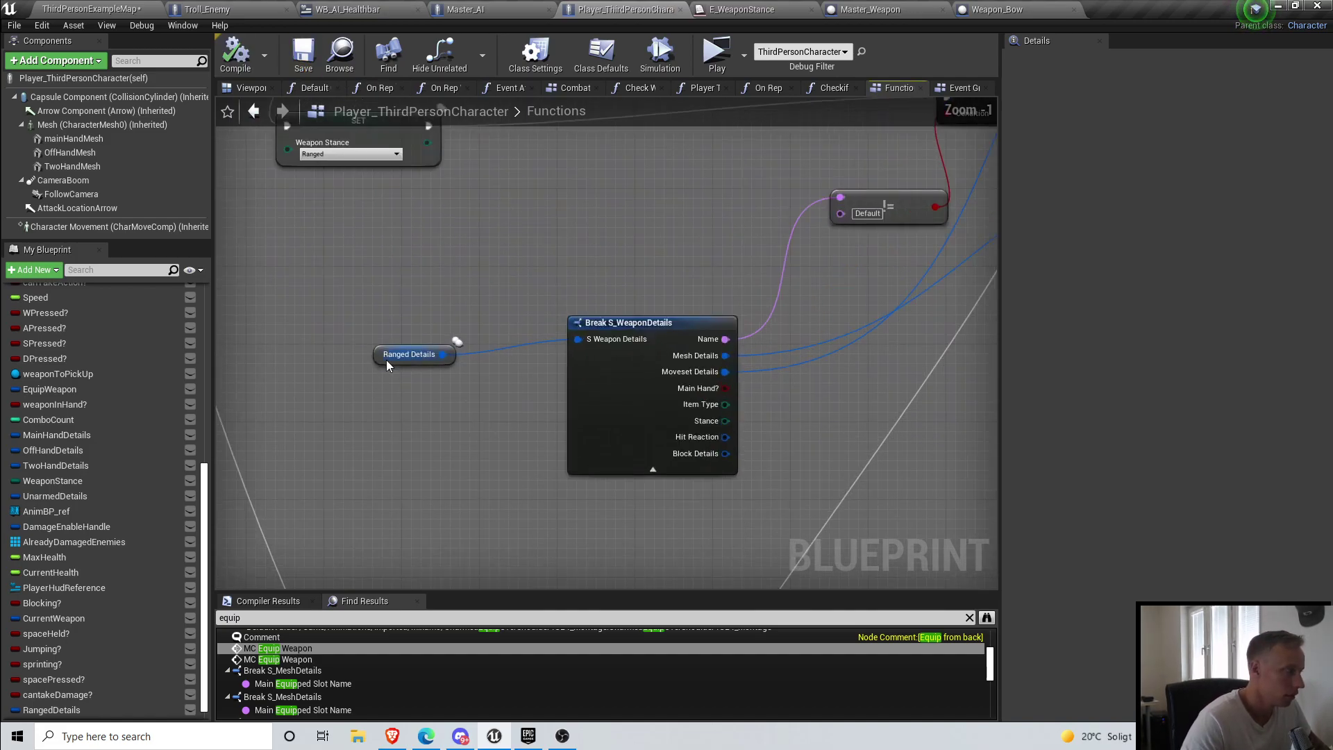
left_click_drag(386, 358, 386, 281)
Step: Check the Branch and not-equal nodes of the ranged row against the two-handed row and save the blueprint
scroll(556, 300, "down", 3)
right_click_drag(770, 258, 692, 343)
scroll(693, 343, "up", 3)
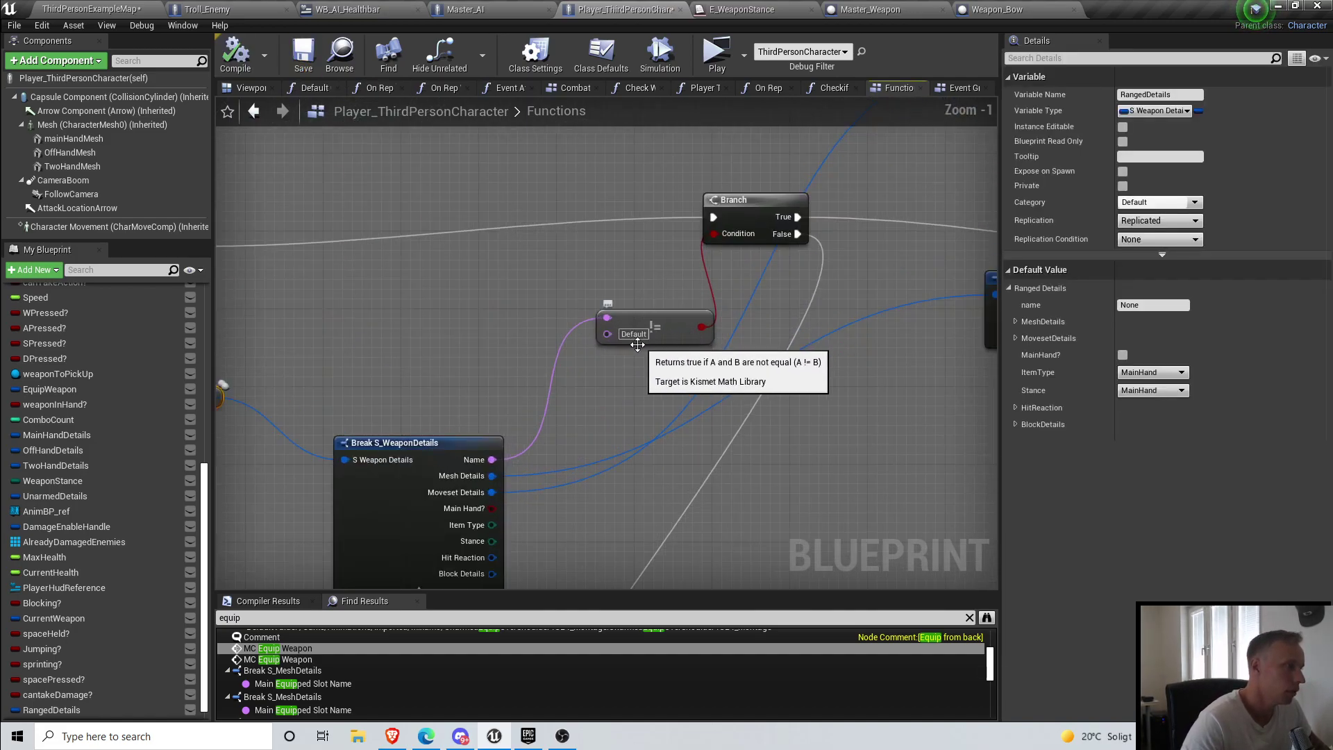
scroll(634, 345, "down", 6)
scroll(657, 331, "up", 4)
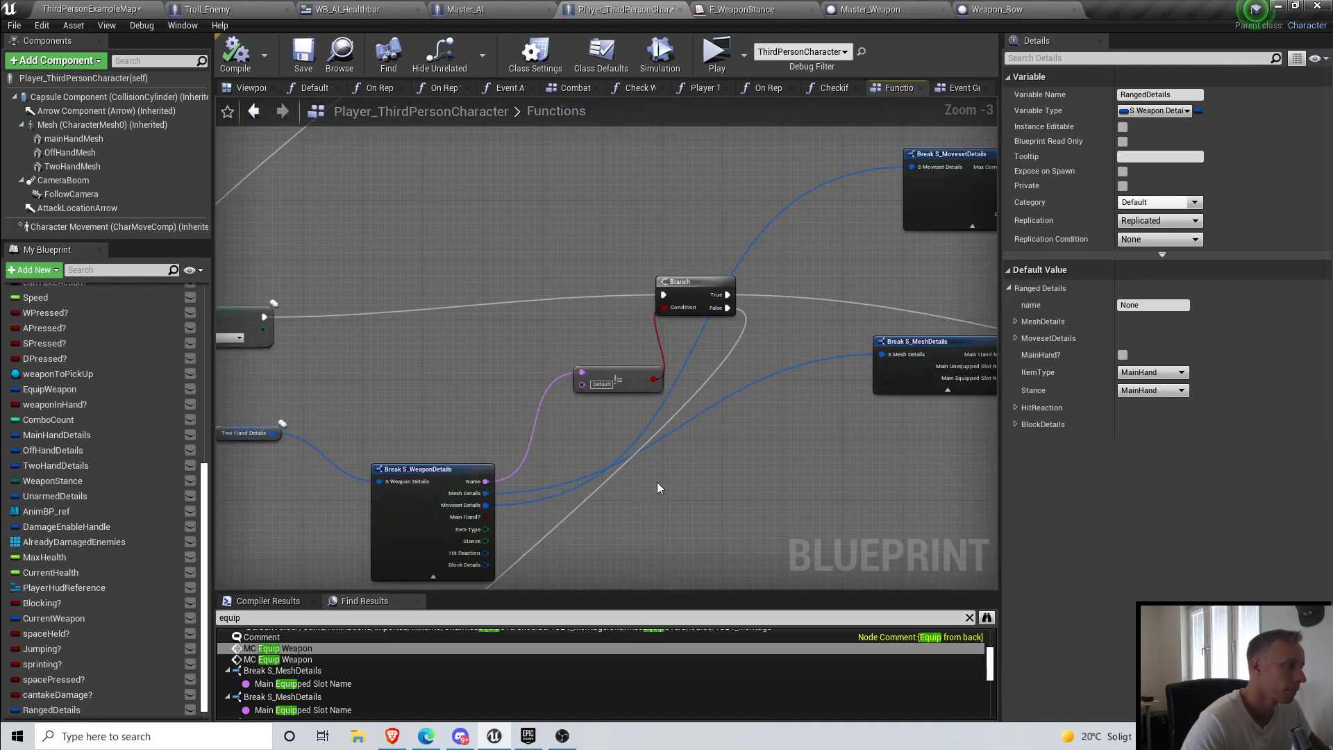
scroll(653, 484, "down", 4)
left_click(304, 54)
Step: Add a Static Mesh component to the player character and parent it under Mesh, alongside TwoHandMesh
right_click_drag(555, 441, 479, 382)
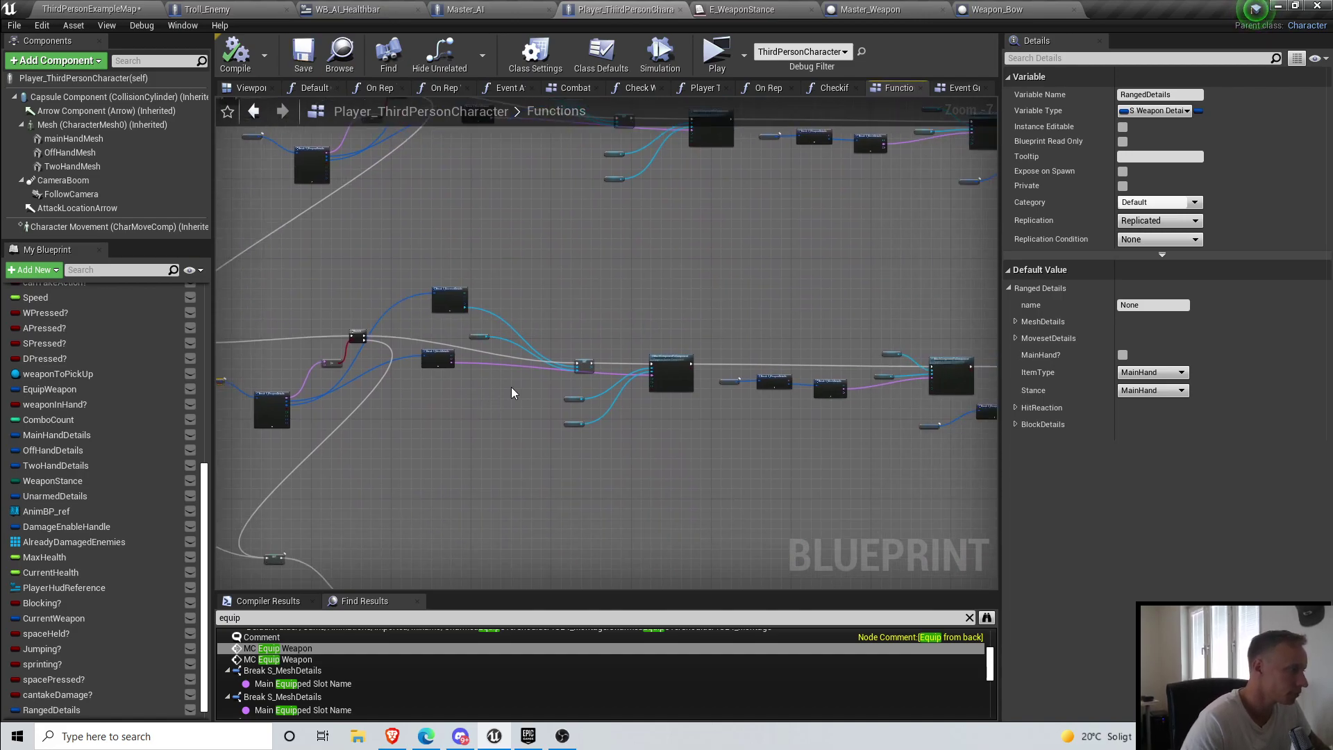
scroll(588, 406, "up", 6)
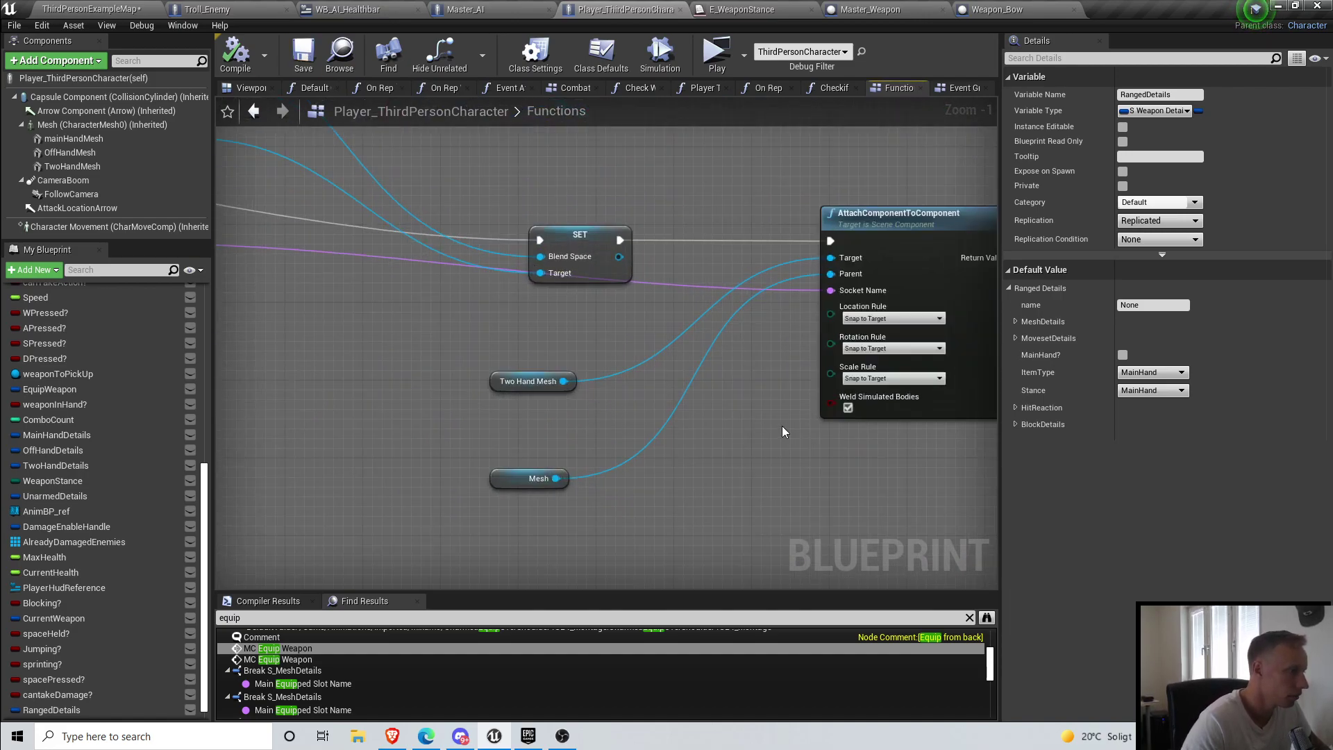
right_click_drag(741, 420, 687, 424)
right_click_drag(385, 324, 496, 372)
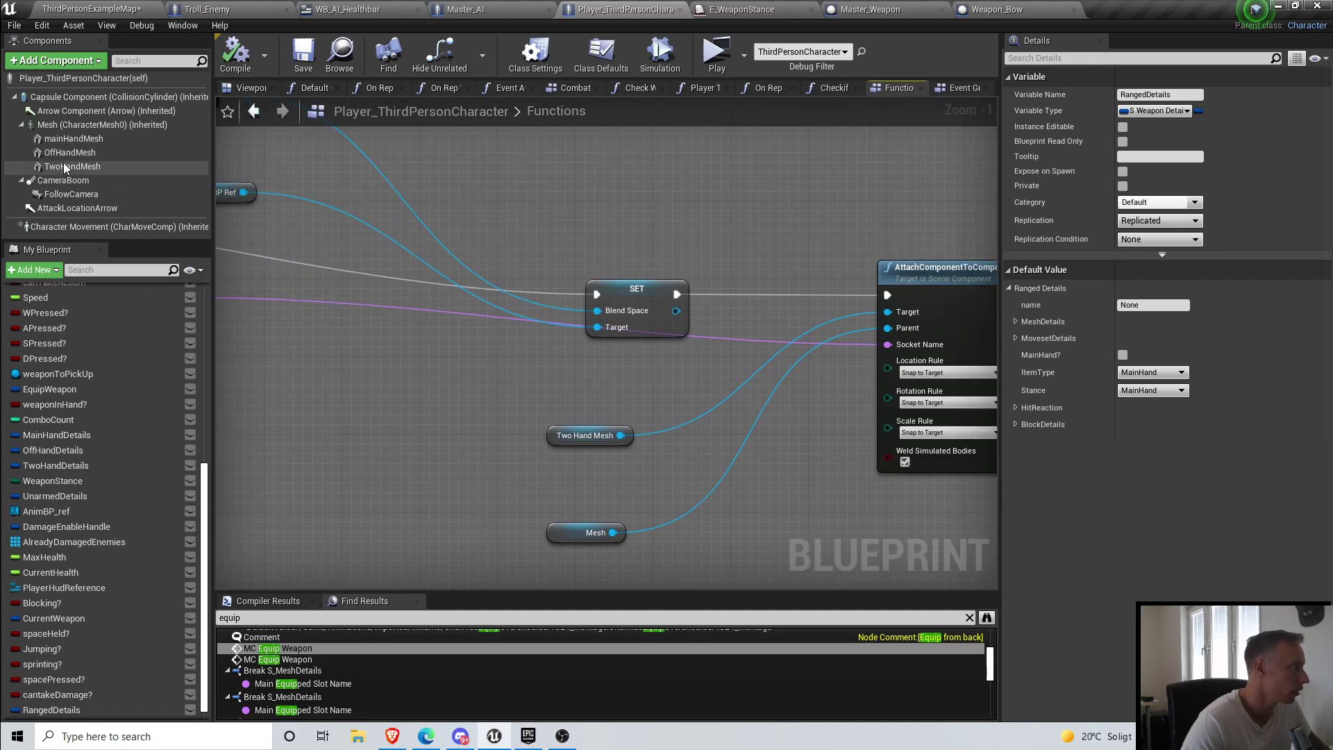
left_click(75, 61)
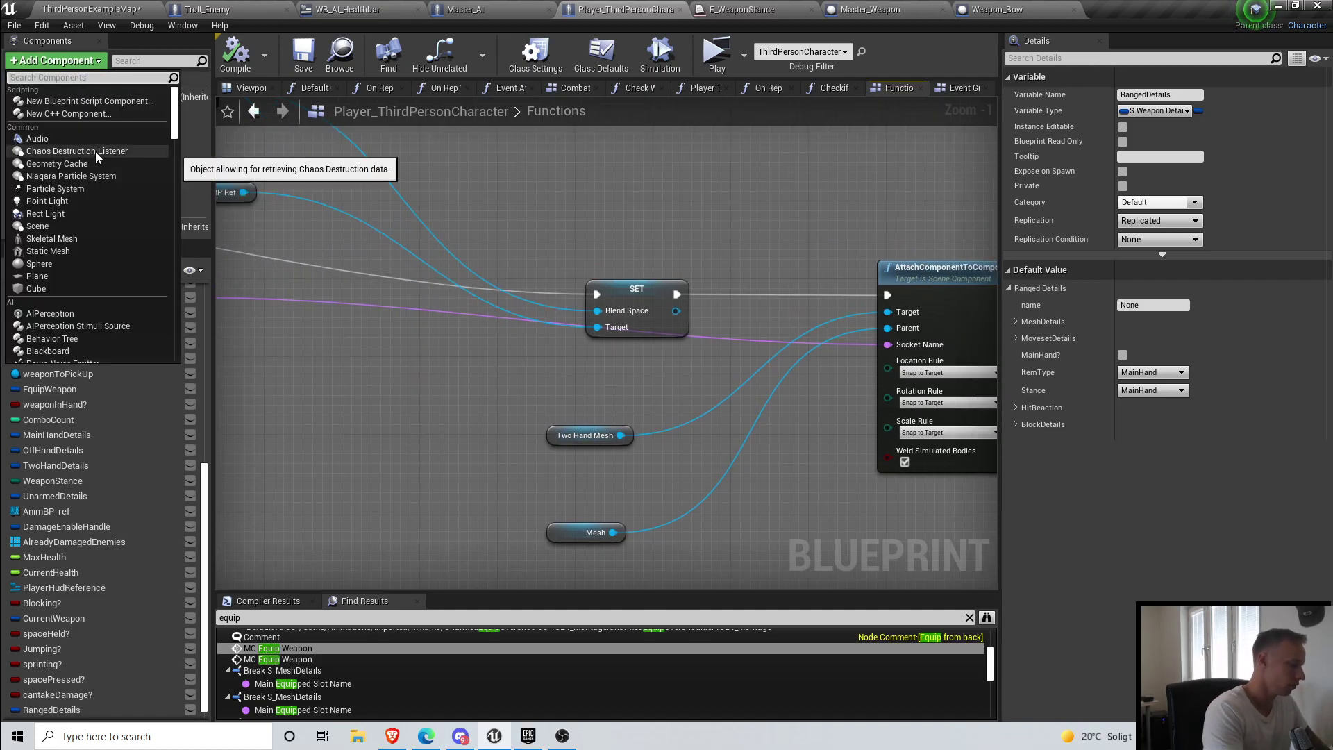
type("stat")
left_click(86, 153)
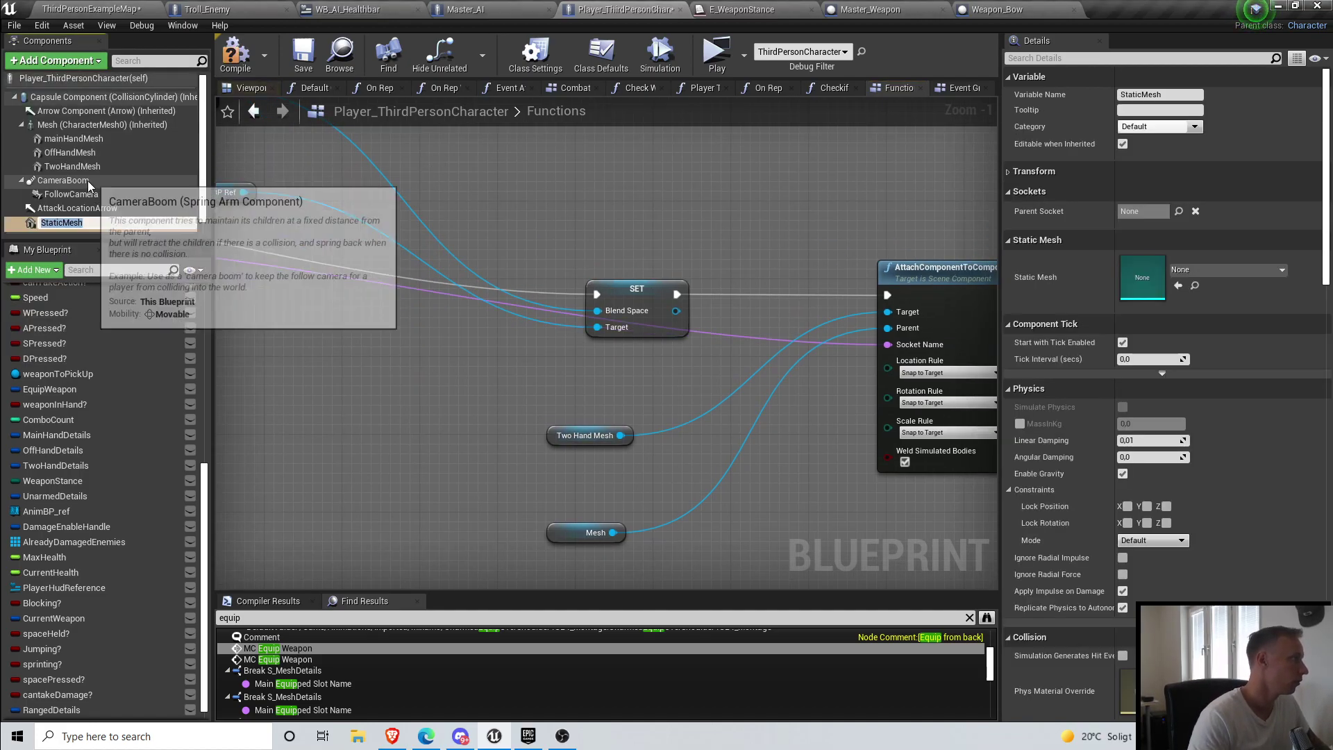
left_click_drag(59, 222, 66, 127)
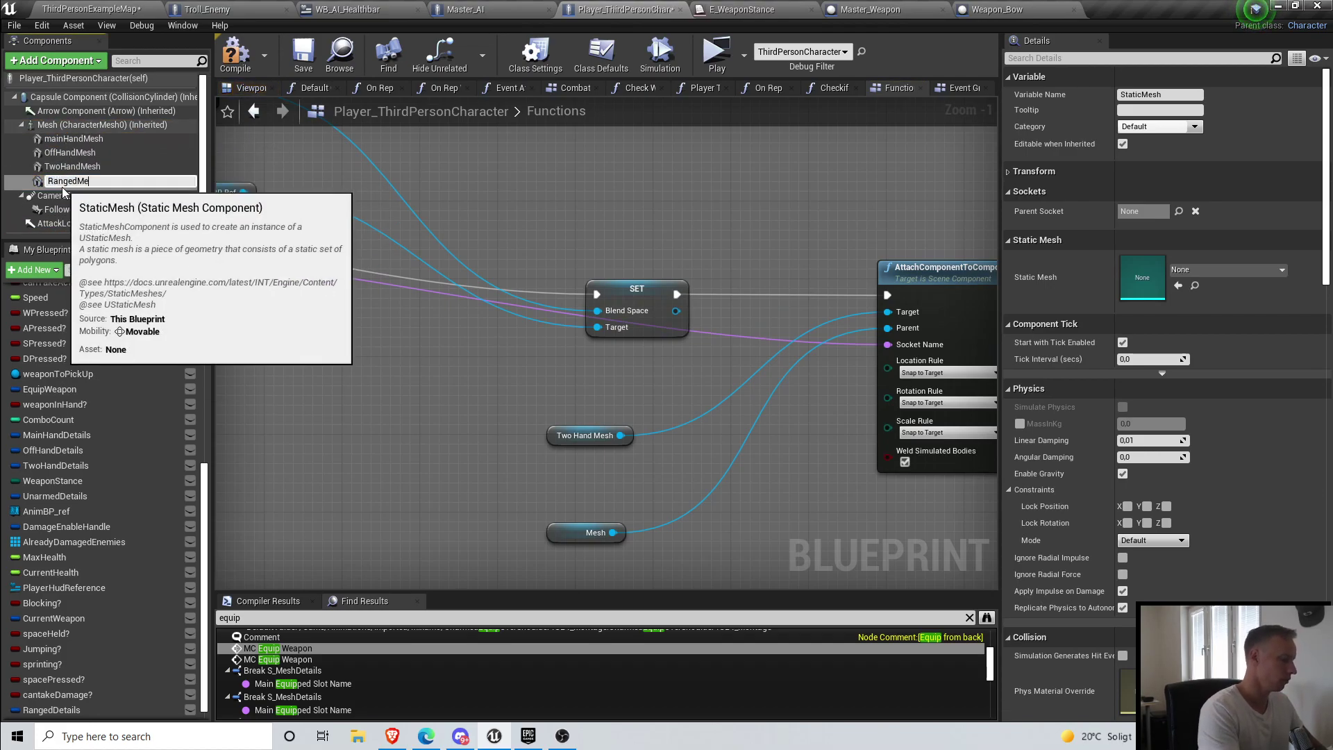
Step: Name the new static mesh component RangedMesh, and compile and save the blueprint
type("RangedMesh")
key("Return")
left_click(235, 52)
left_click(303, 54)
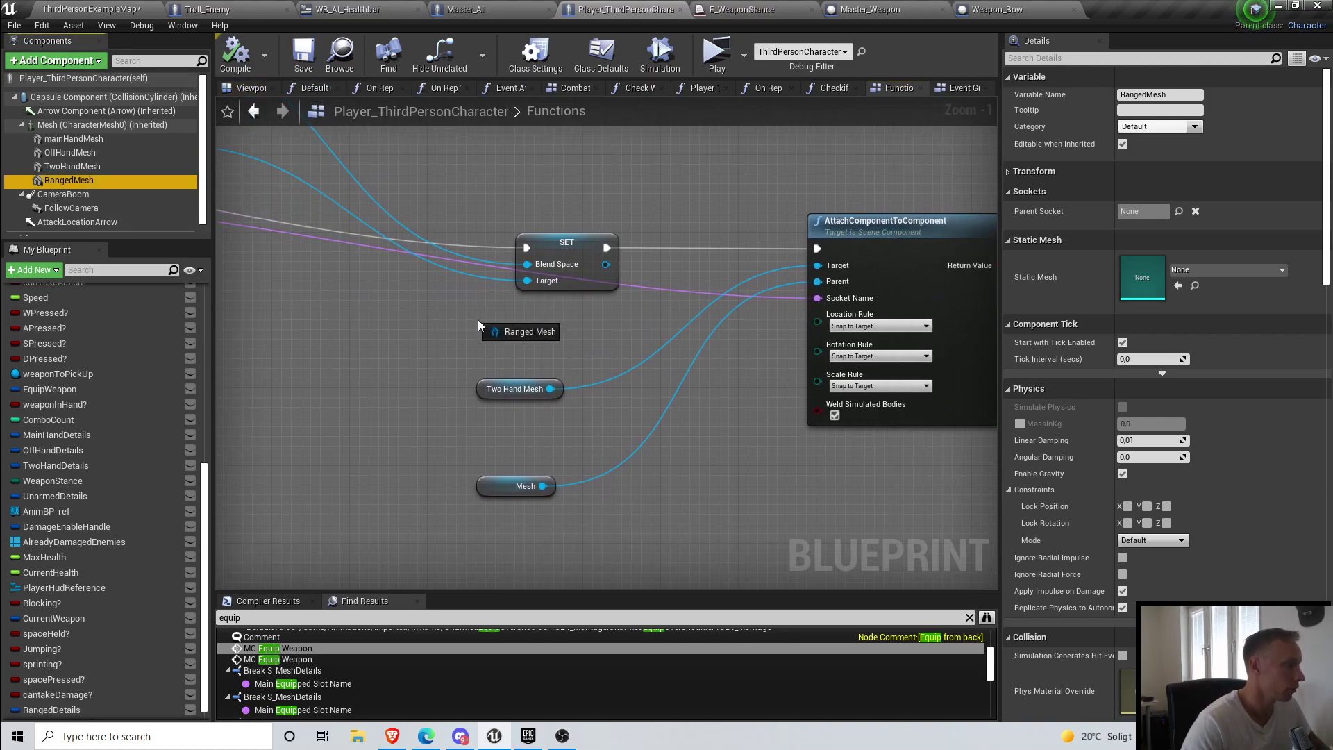
Step: Replace the Two Hand Mesh getter on the ranged row's first AttachComponentToComponent Target with a Ranged Mesh getter
left_click_drag(471, 352, 626, 336)
left_click_drag(816, 271, 819, 267)
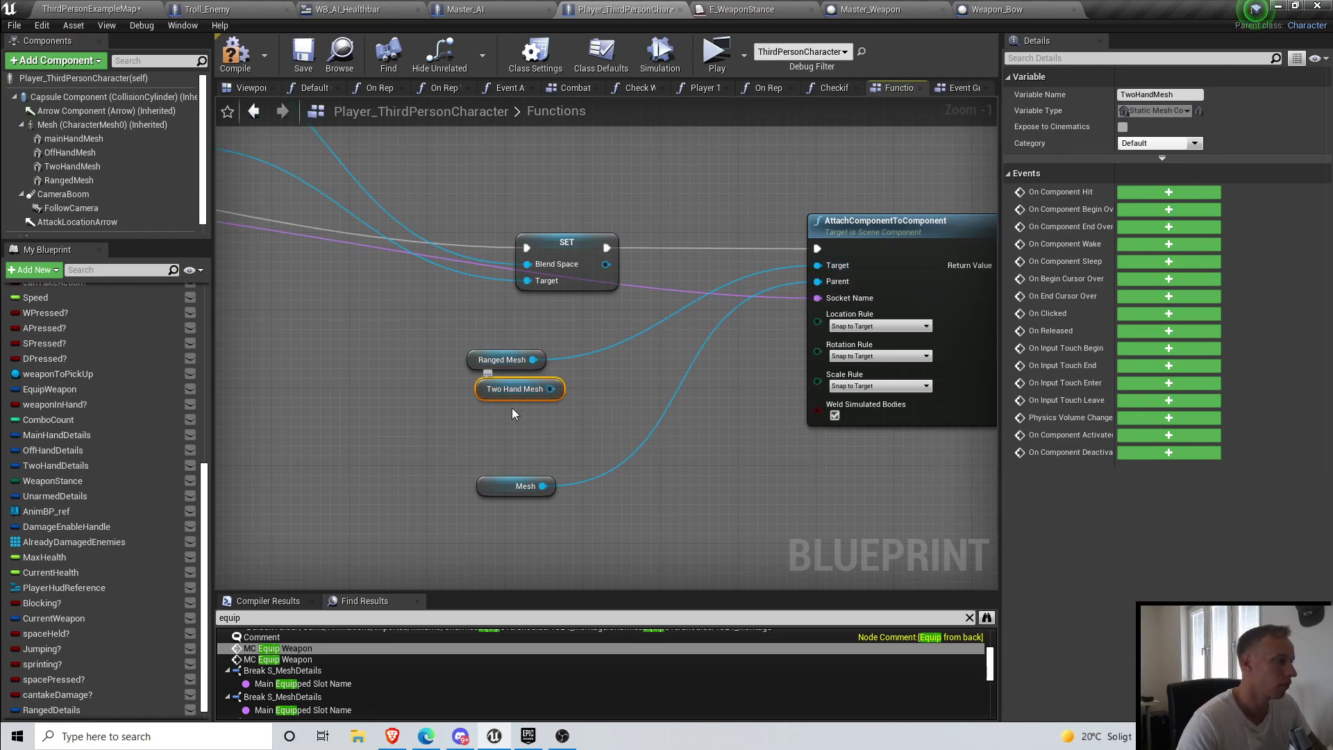
key("Delete")
Step: Replace the Main Hand Details getter feeding the ranged row's next Break S_WeaponDetails with a Ranged Details getter
right_click_drag(746, 429, 522, 379)
right_click_drag(938, 375, 626, 385)
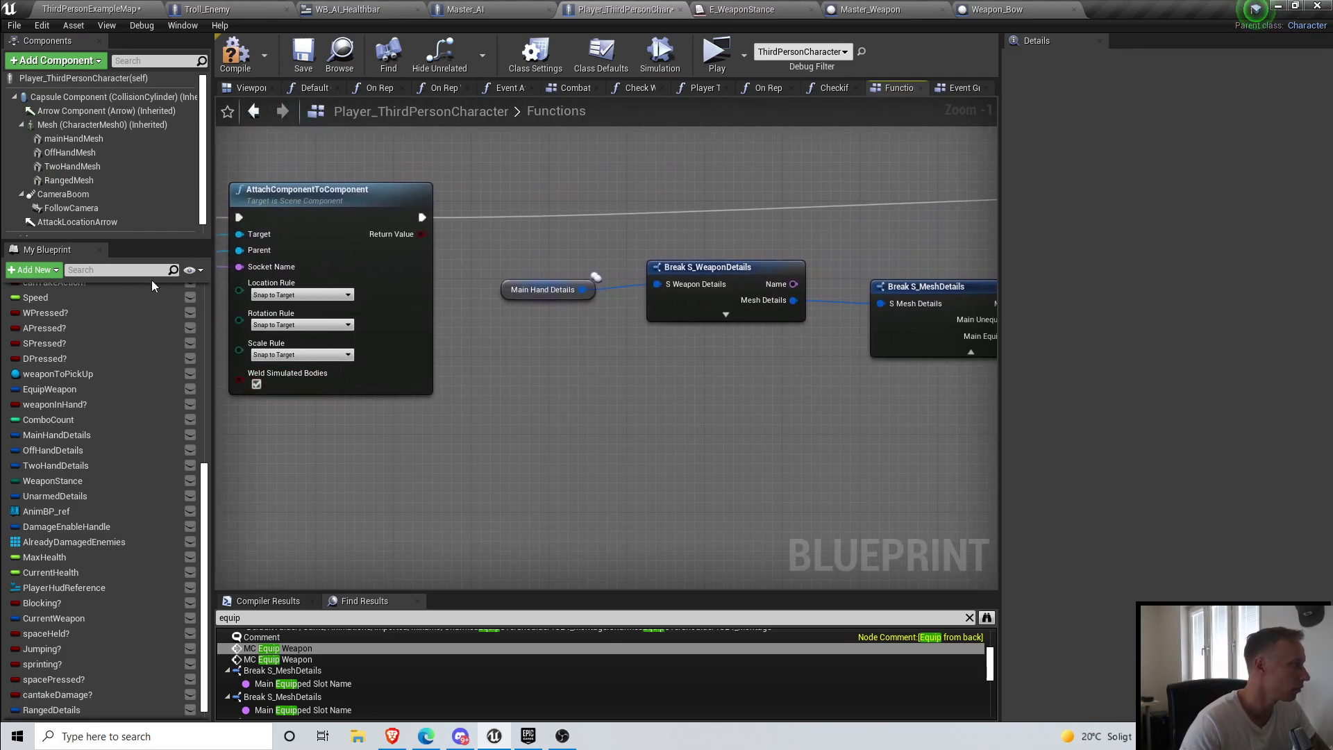
scroll(59, 697, "down", 1)
left_click_drag(60, 695, 504, 364, "ctrl")
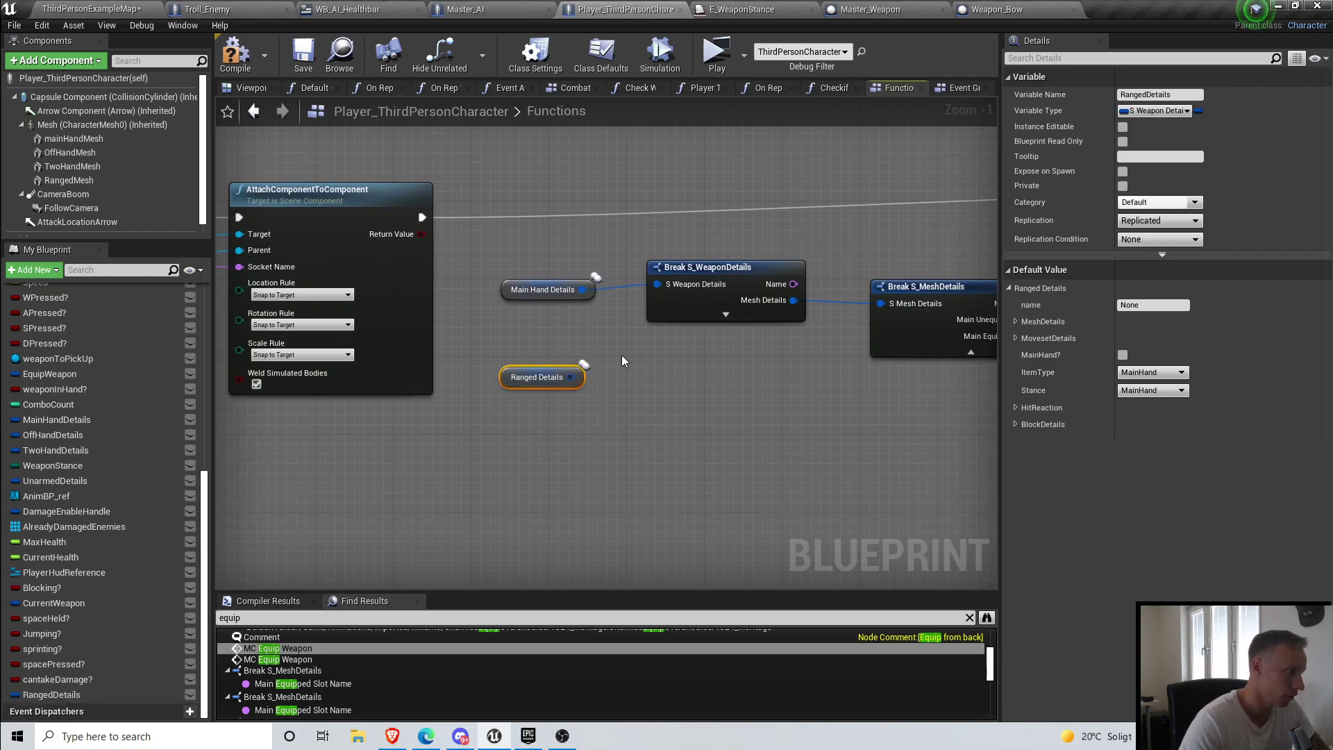
key("Delete")
Step: Try a Ranged Mesh getter instead of Main Hand Mesh as Target of the ranged row's second AttachComponentToComponent node
scroll(829, 405, "down", 3)
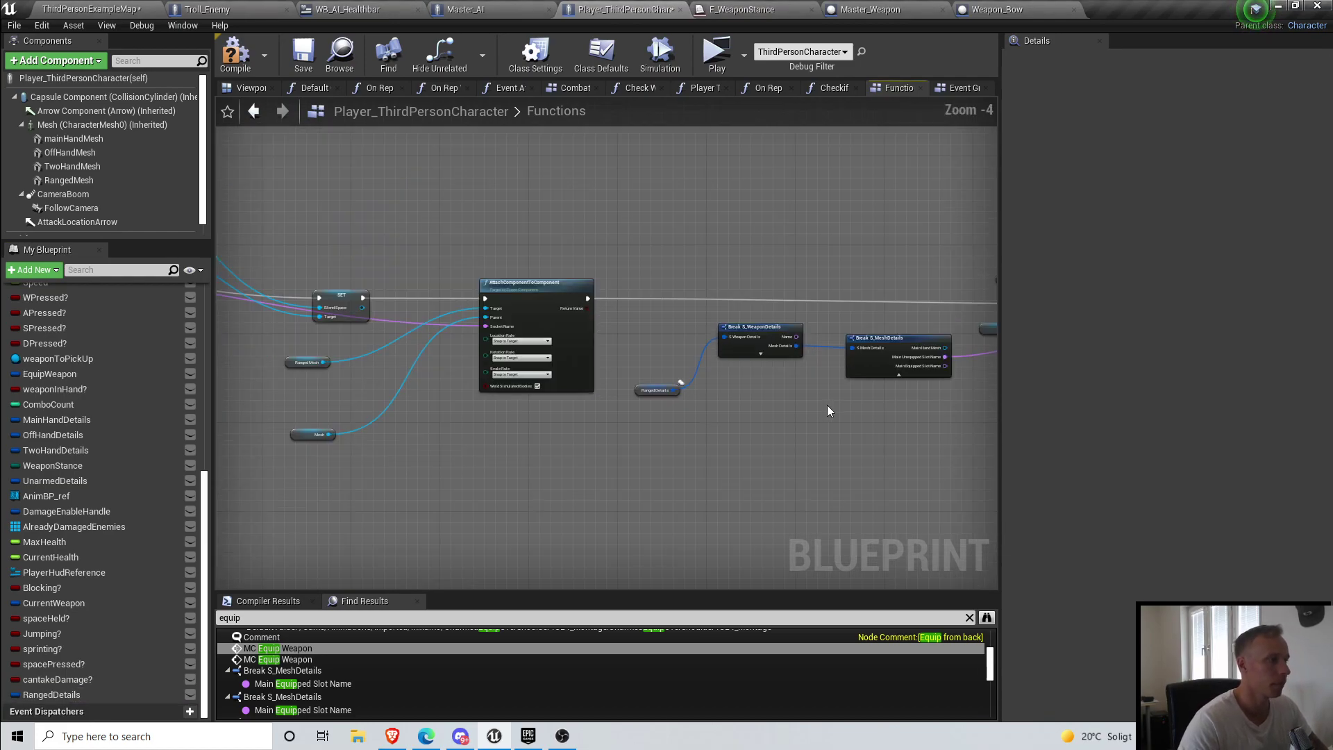
right_click_drag(827, 405, 443, 415)
scroll(694, 328, "up", 4)
left_click_drag(106, 186, 761, 310)
scroll(744, 327, "down", 5)
left_click(678, 304)
left_click(679, 301)
key("Delete")
Step: Move the Main Hand Mesh getter in the row below the ranged row up above the execution wire
scroll(528, 292, "down", 4)
right_click_drag(514, 274, 602, 374)
scroll(612, 326, "up", 7)
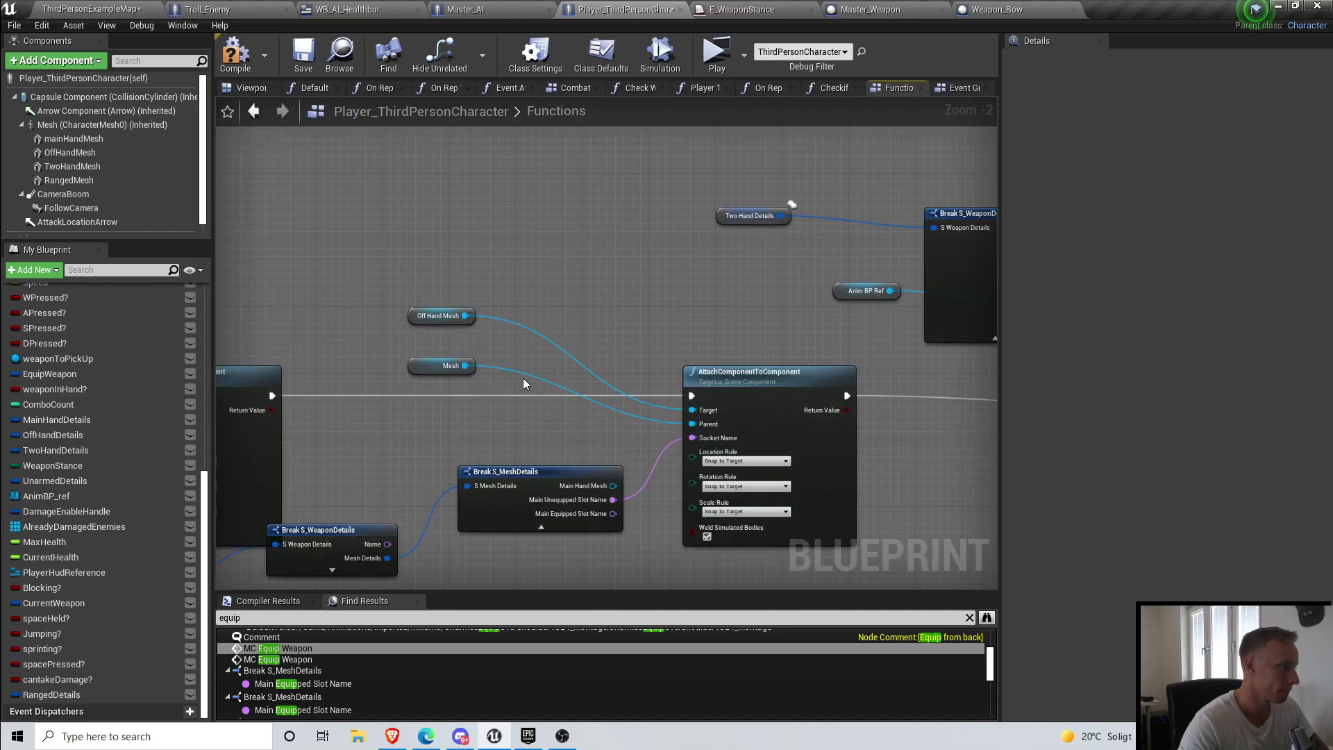
scroll(529, 361, "down", 2)
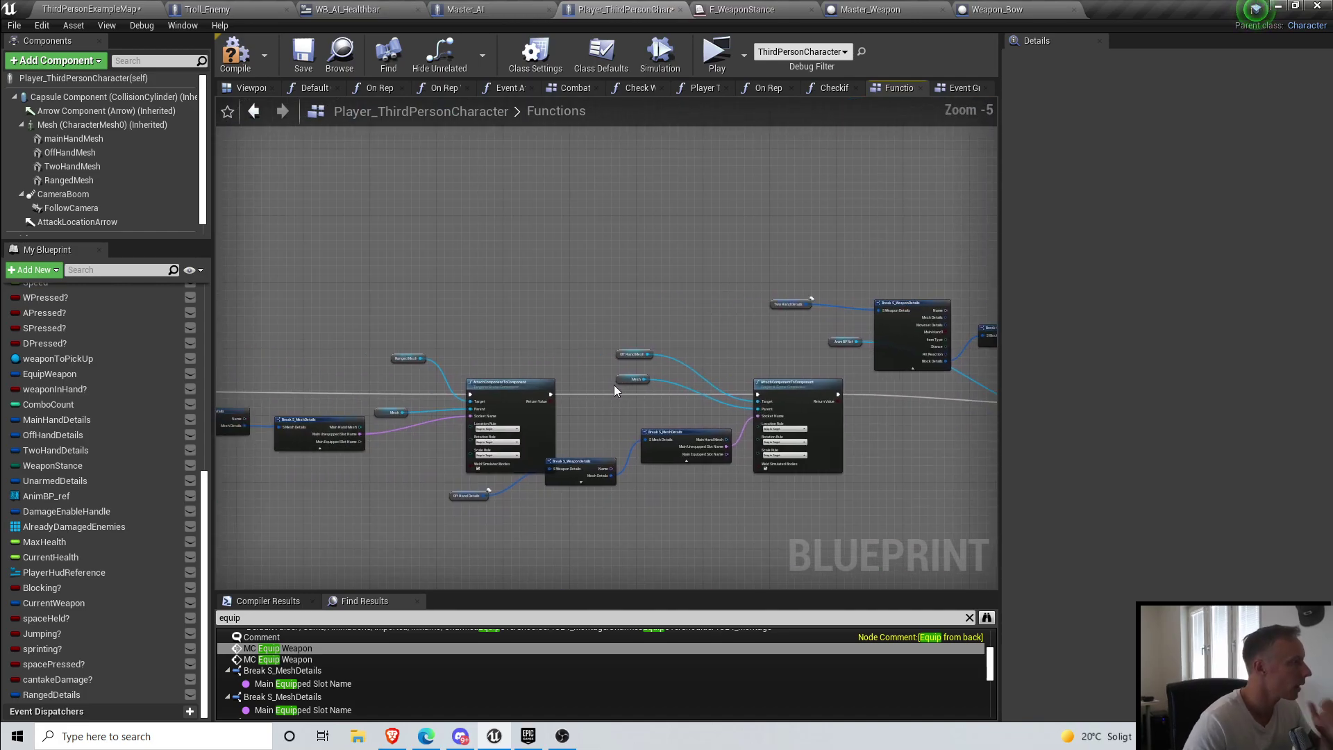
scroll(373, 375, "up", 4)
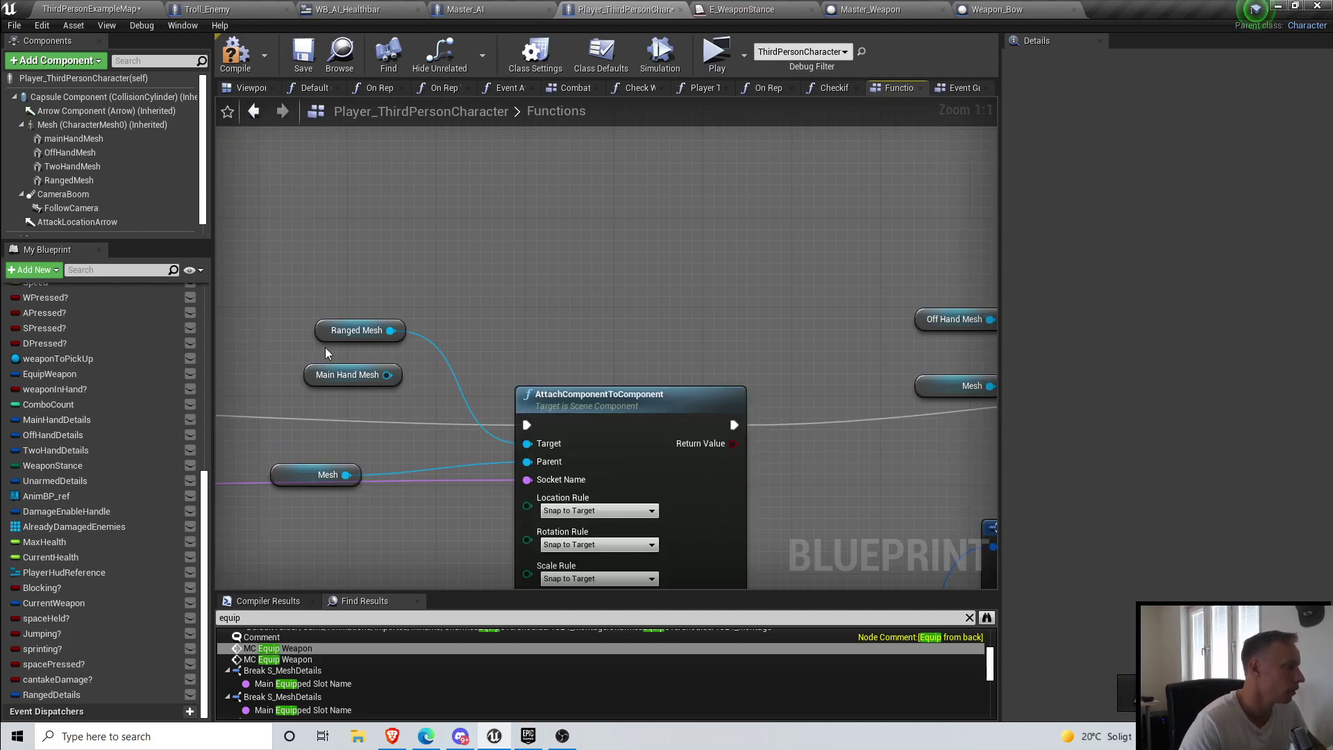
scroll(515, 358, "down", 6)
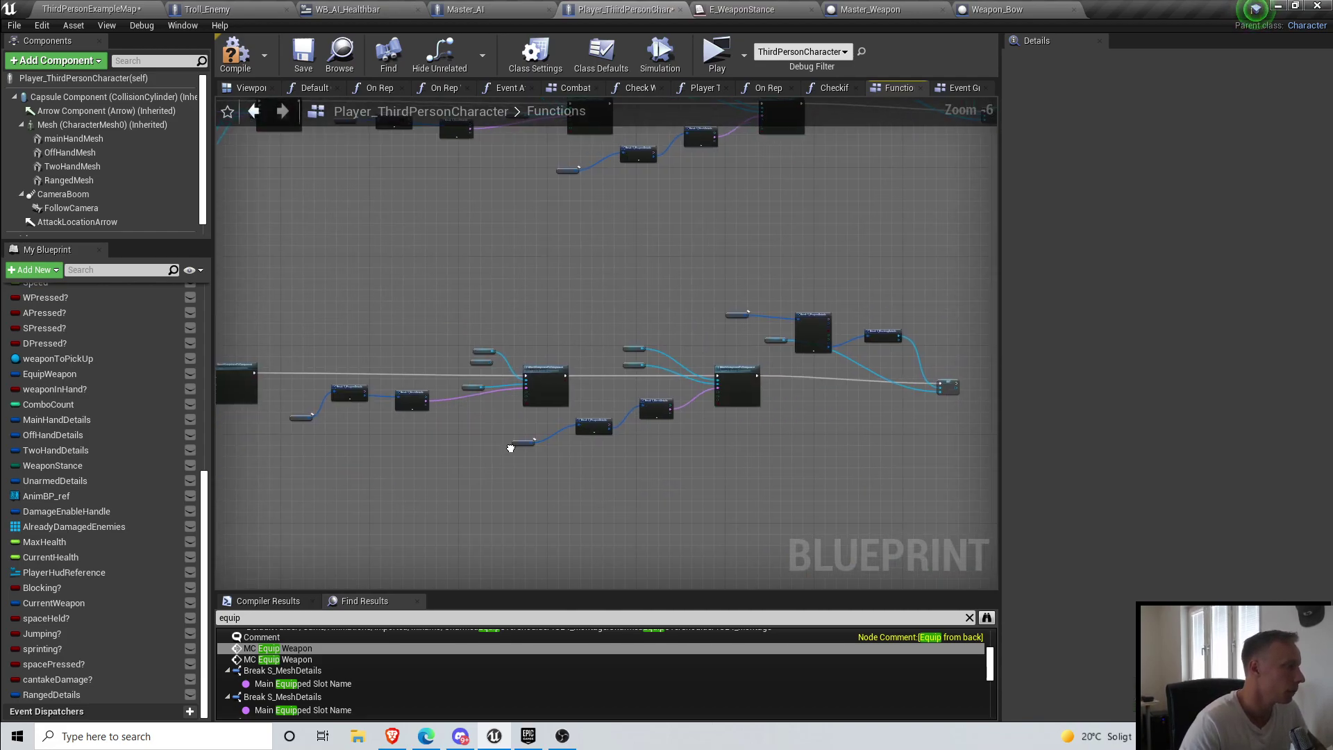
scroll(640, 377, "up", 4)
scroll(764, 332, "down", 4)
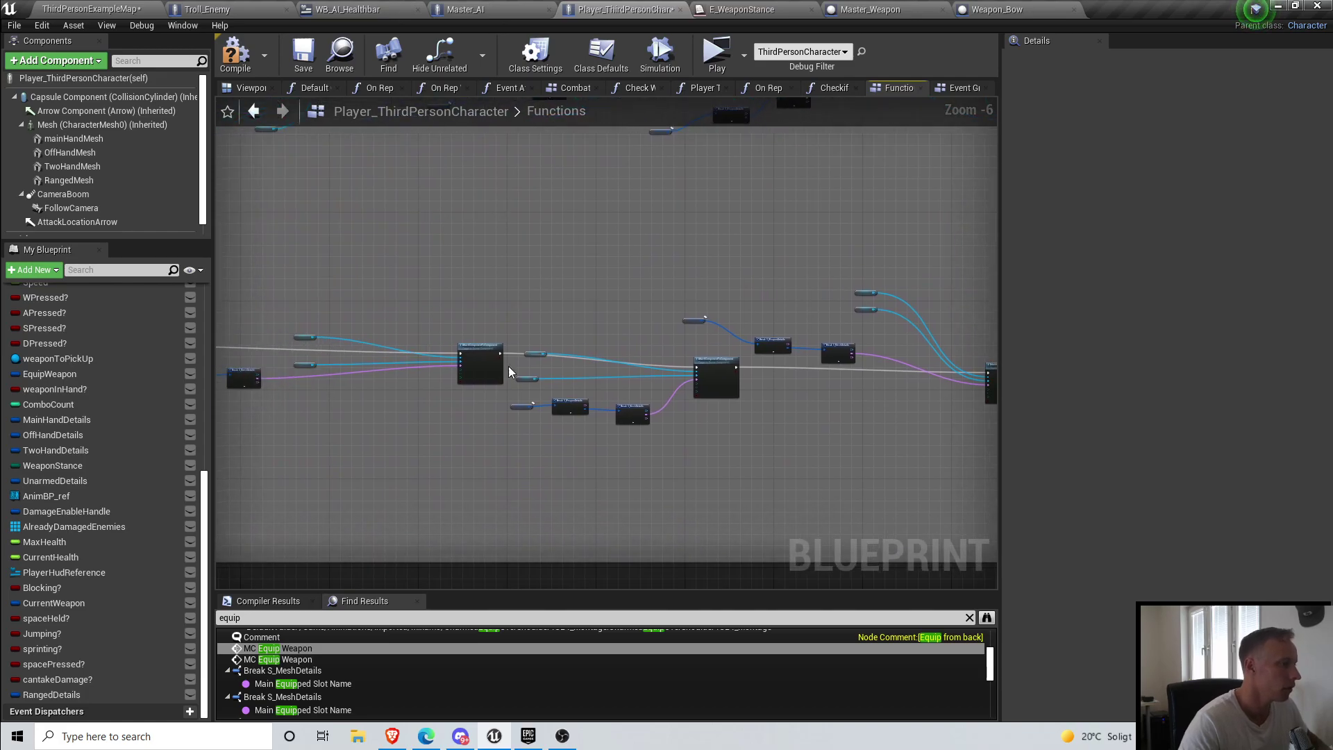
scroll(554, 360, "up", 4)
left_click_drag(479, 342, 508, 292)
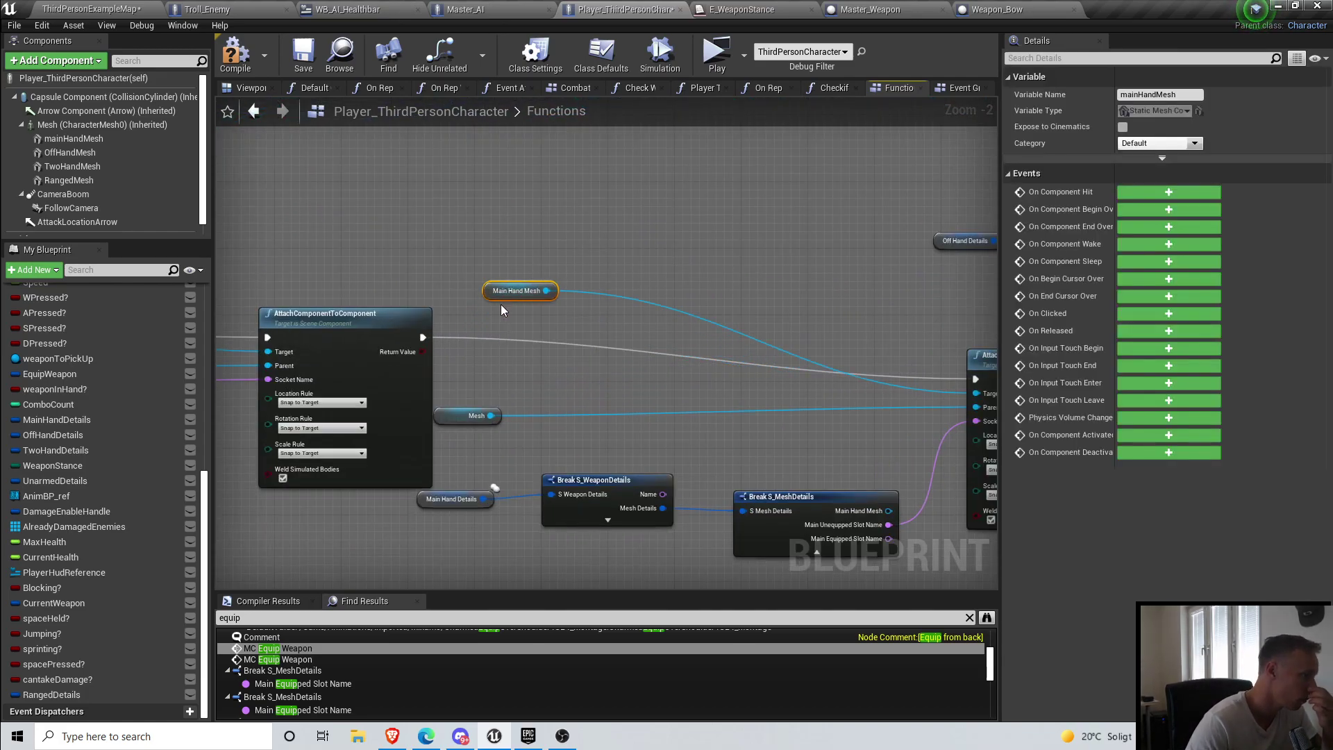
Step: Reconnect Main Hand Mesh to the Target of the ranged row's second AttachComponentToComponent node and delete the Ranged Mesh getter there
right_click_drag(444, 341, 754, 366)
right_click_drag(432, 387, 818, 376)
scroll(661, 379, "down", 4)
right_click_drag(930, 362, 445, 377)
scroll(600, 375, "up", 3)
scroll(704, 345, "down", 5)
right_click_drag(646, 270, 657, 420)
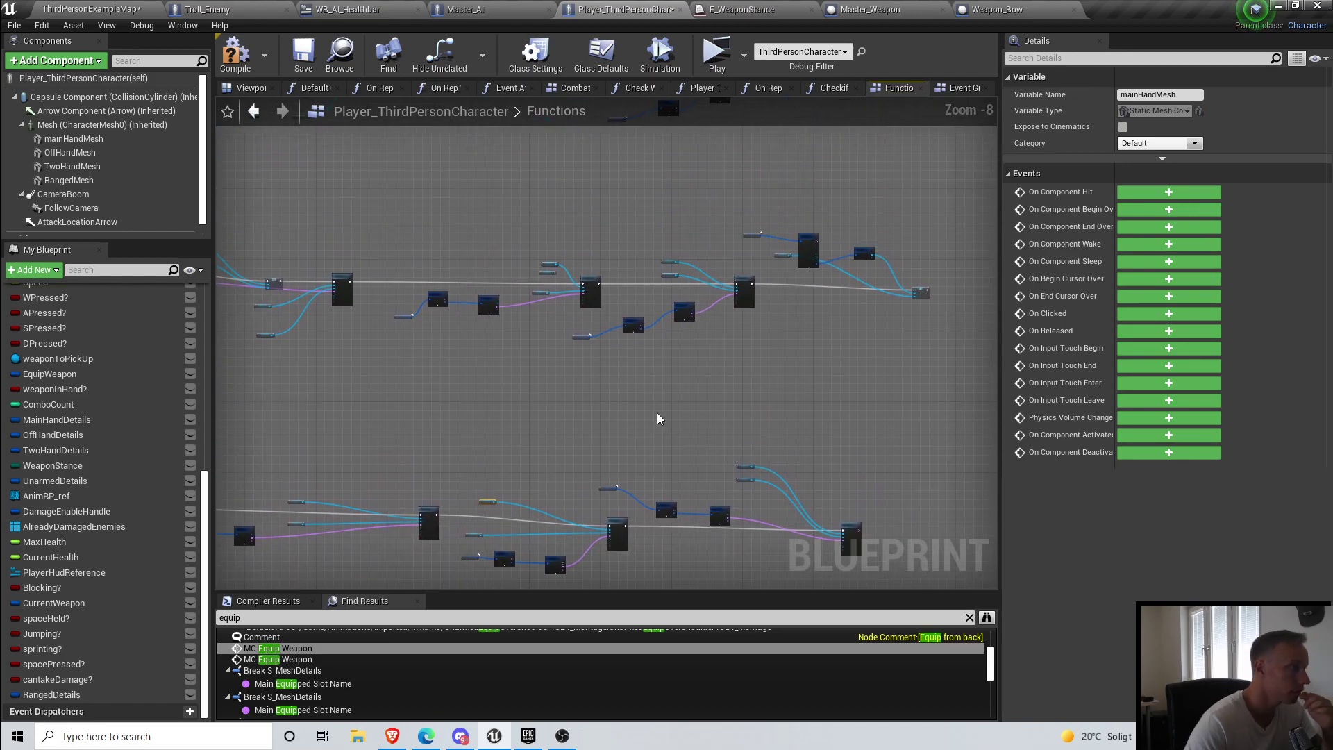
scroll(642, 290, "up", 3)
scroll(306, 270, "up", 2)
right_click_drag(306, 269, 382, 270)
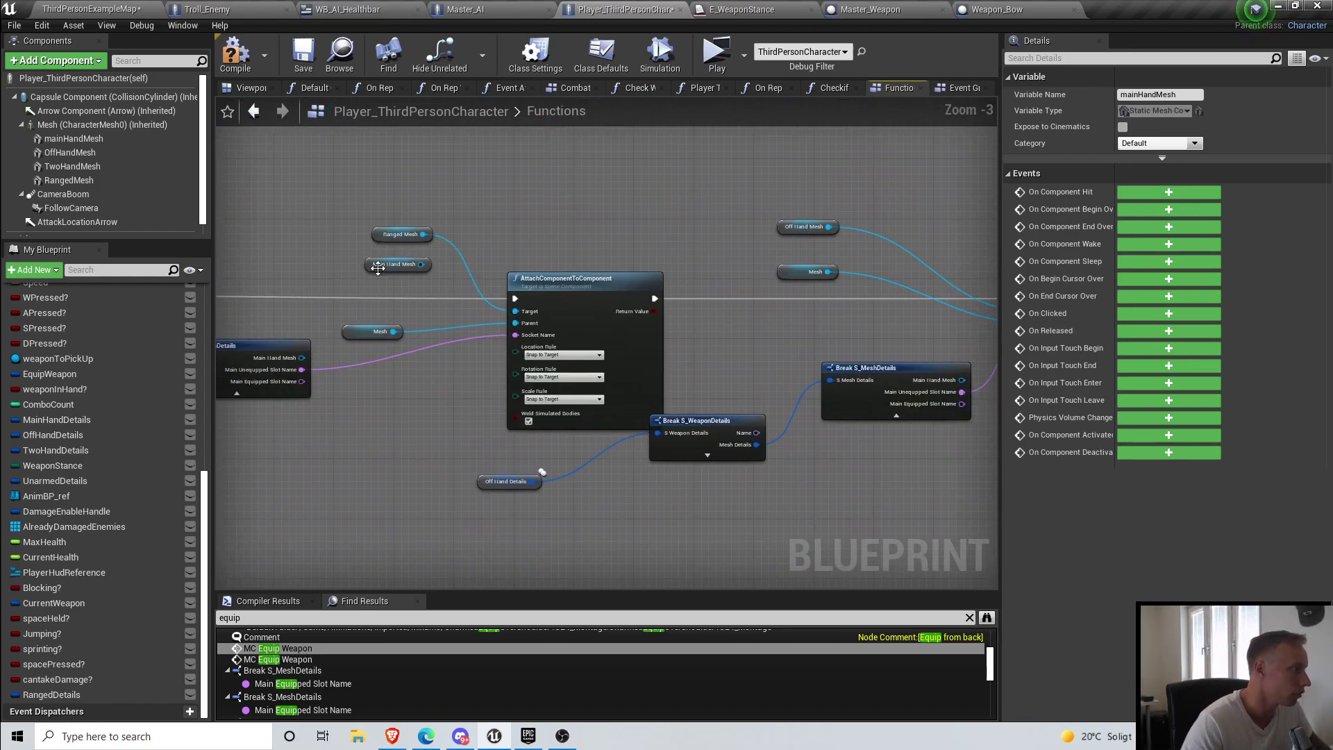
scroll(405, 314, "up", 2)
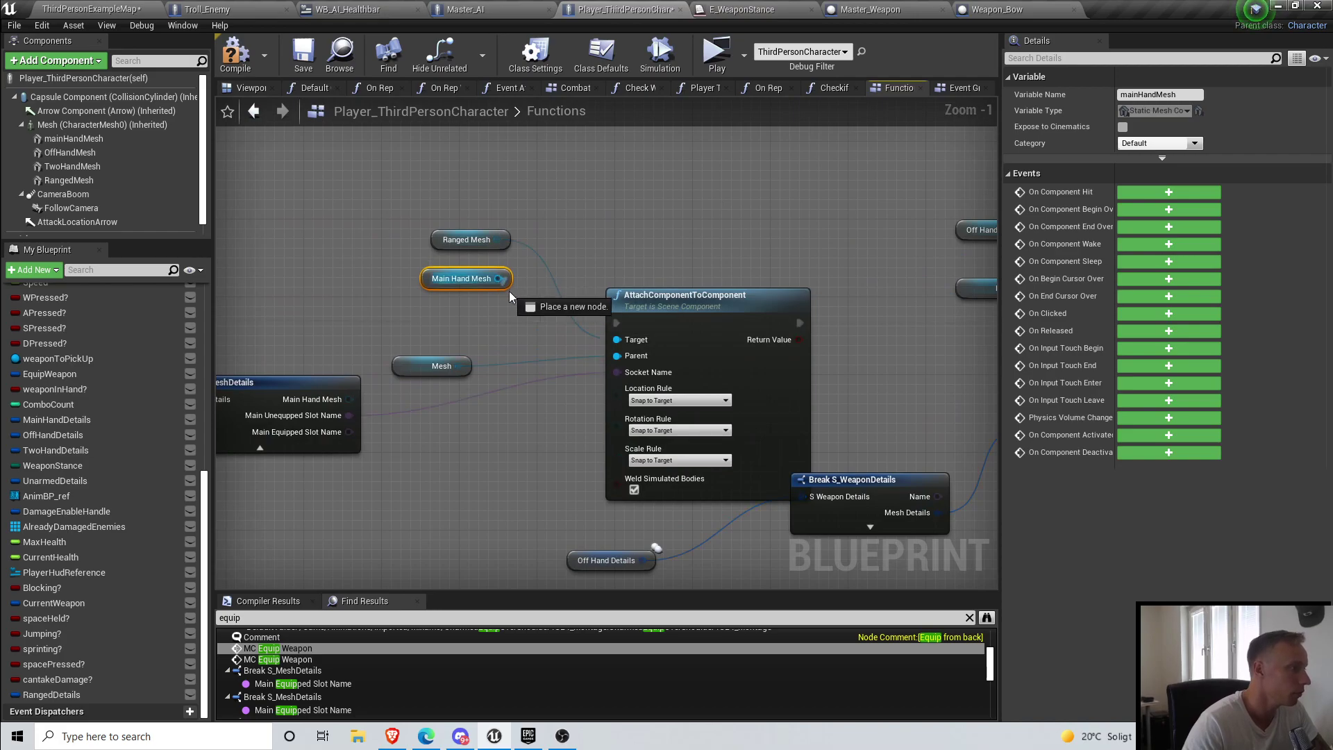
left_click_drag(634, 344, 633, 344)
left_click(453, 240)
key("Delete")
Step: Move the Blend Space SET node in the ranged row slightly up, clear of the wires below
scroll(457, 248, "down", 5)
right_click_drag(278, 283, 478, 314)
scroll(421, 295, "up", 5)
scroll(364, 301, "down", 6)
right_click_drag(317, 315, 628, 299)
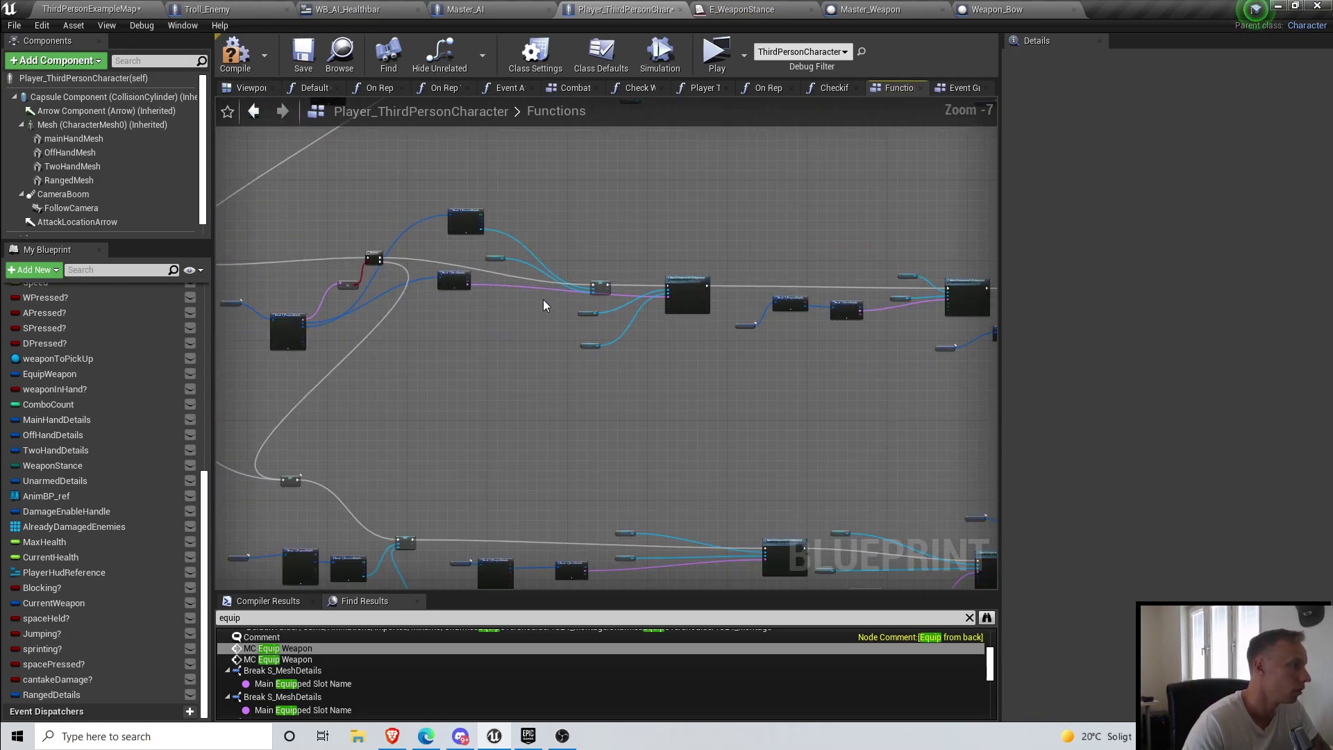
scroll(639, 306, "up", 5)
left_click_drag(505, 309, 517, 273)
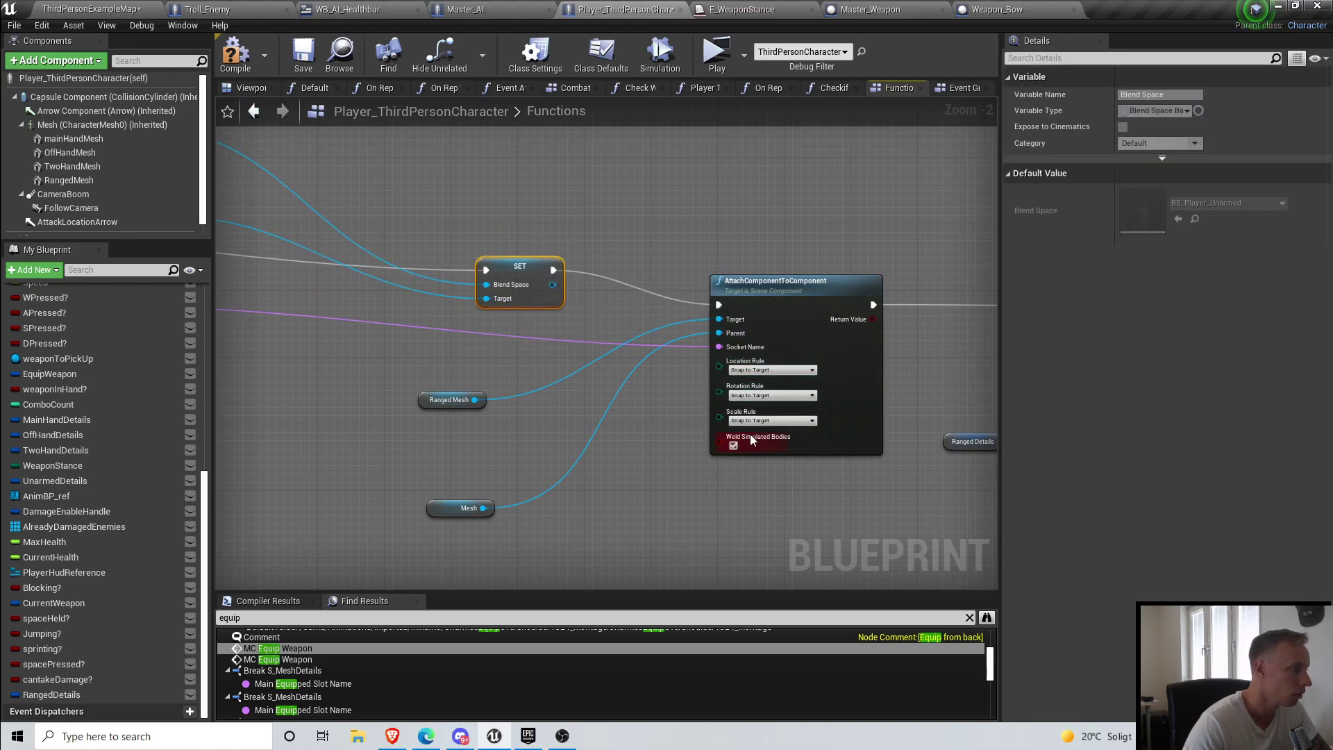
Step: Examine the ranged row's attach nodes and their getters through to the Block Idle Animation SET node
scroll(632, 440, "down", 3)
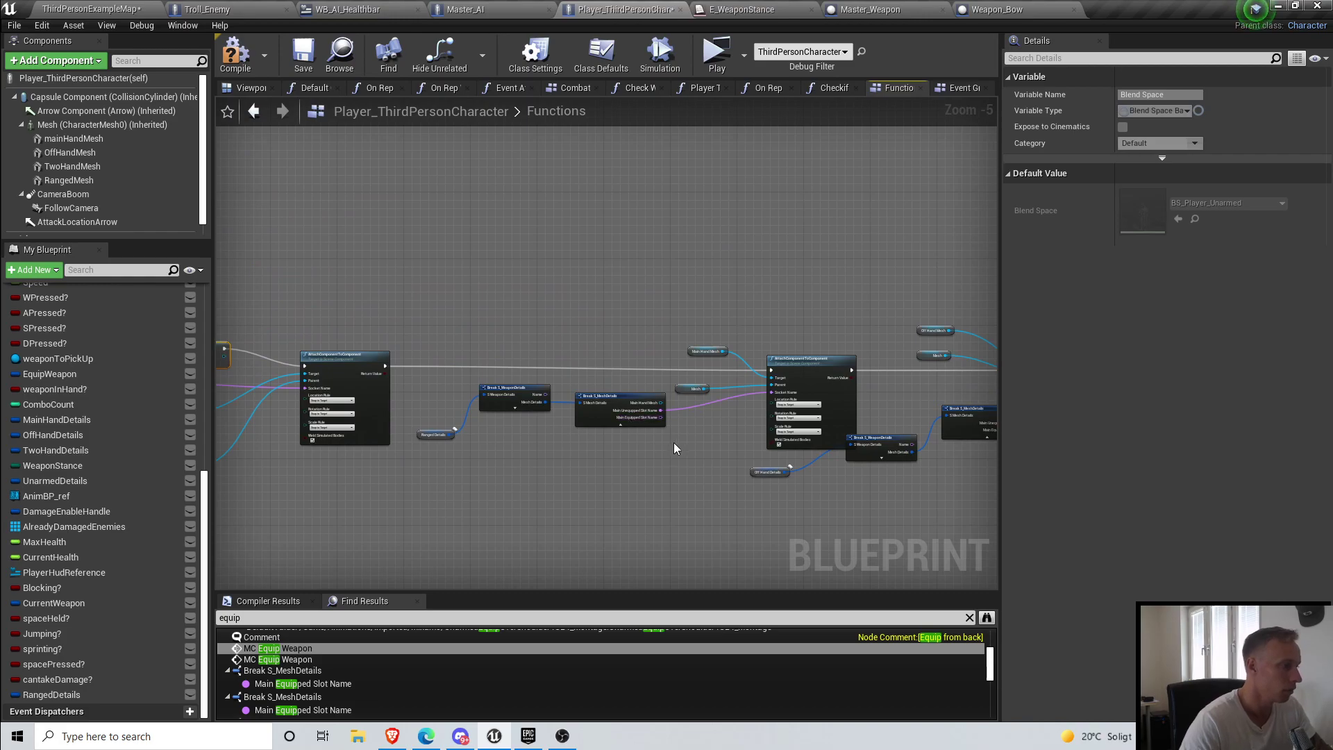
scroll(673, 437, "up", 3)
scroll(721, 414, "down", 2)
right_click_drag(707, 435, 981, 416)
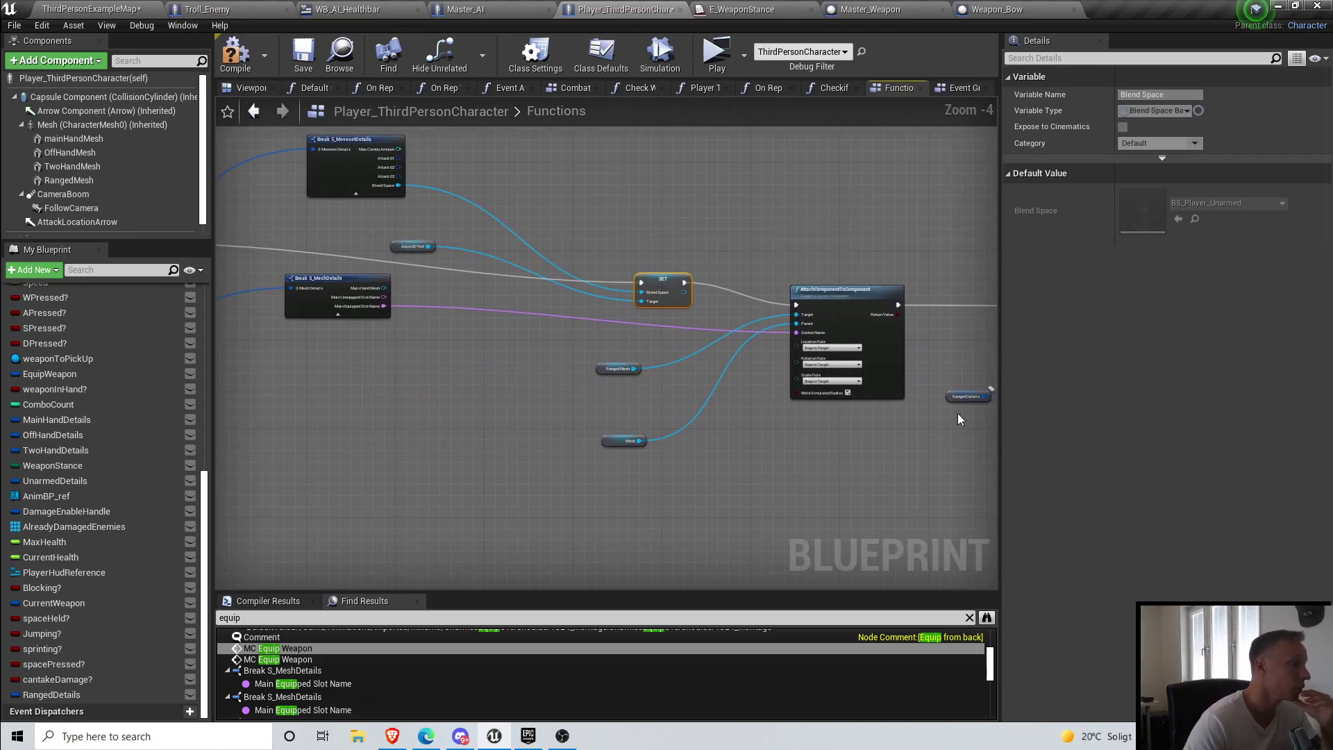
scroll(386, 309, "up", 2)
scroll(392, 320, "up", 1)
scroll(393, 321, "down", 5)
scroll(702, 318, "up", 4)
scroll(701, 318, "down", 4)
scroll(542, 307, "up", 4)
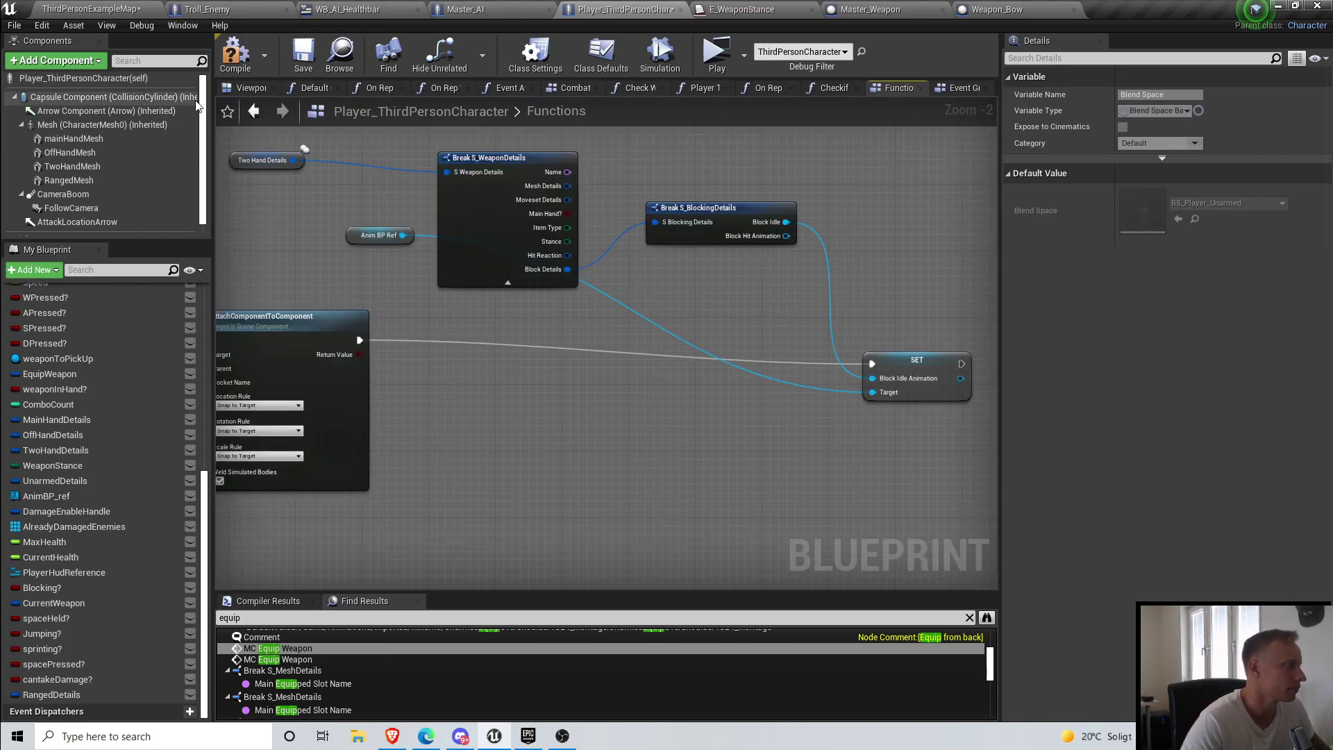
Step: Compile and save the player character blueprint with the edited ranged row
left_click(235, 56)
scroll(484, 367, "down", 6)
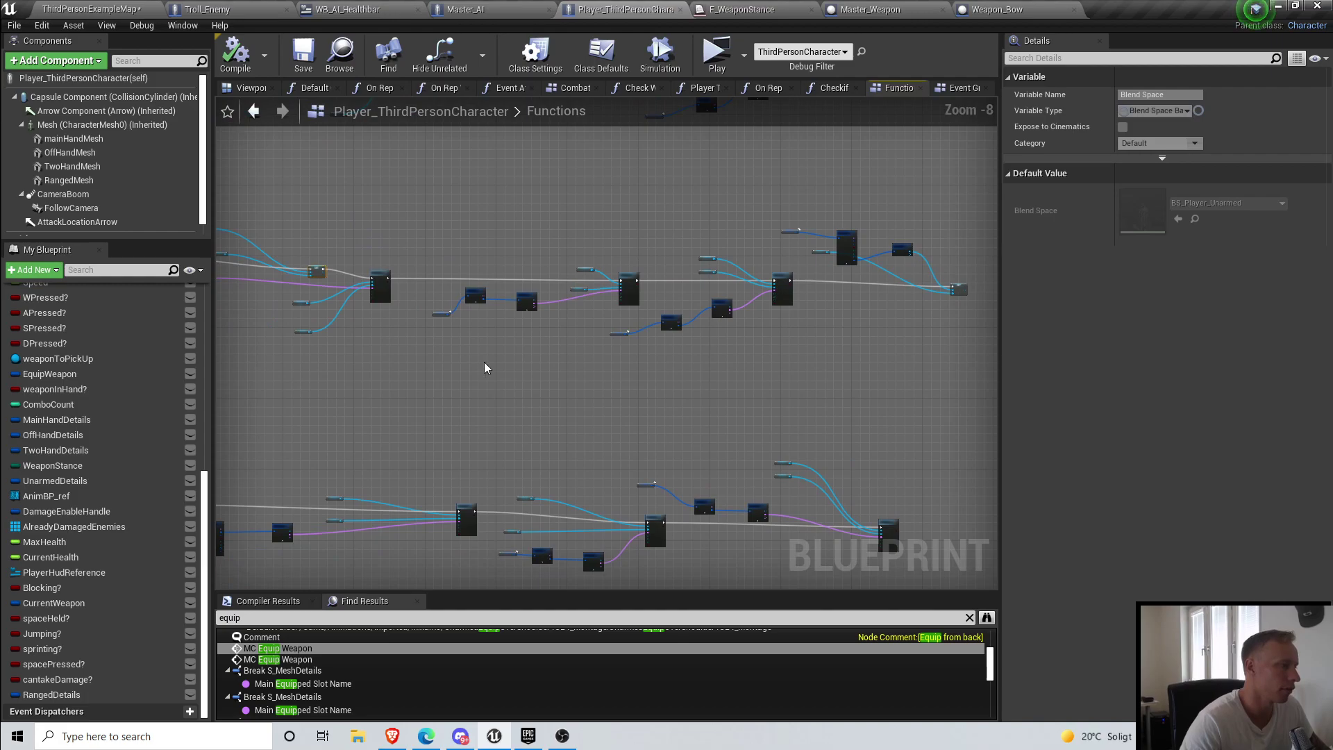
scroll(460, 381, "down", 3)
right_click_drag(460, 380, 583, 365)
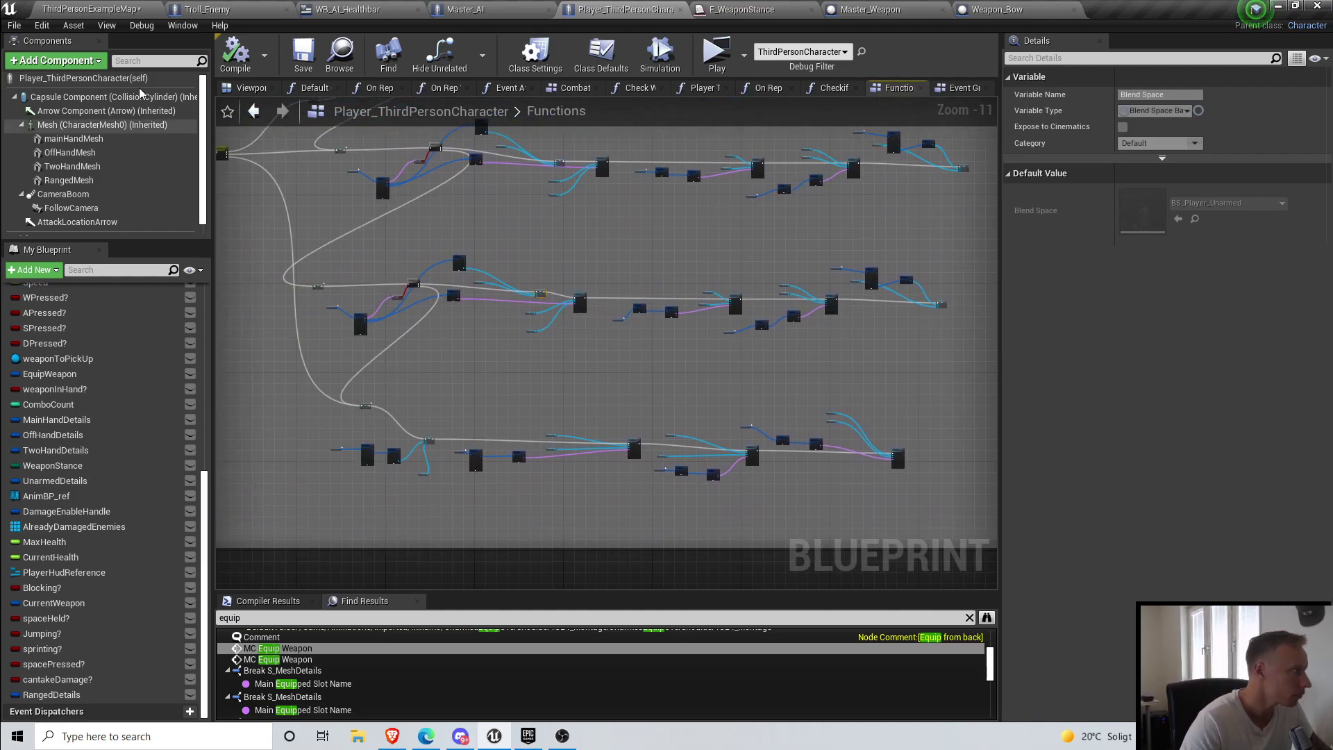
left_click(303, 56)
scroll(337, 298, "up", 2)
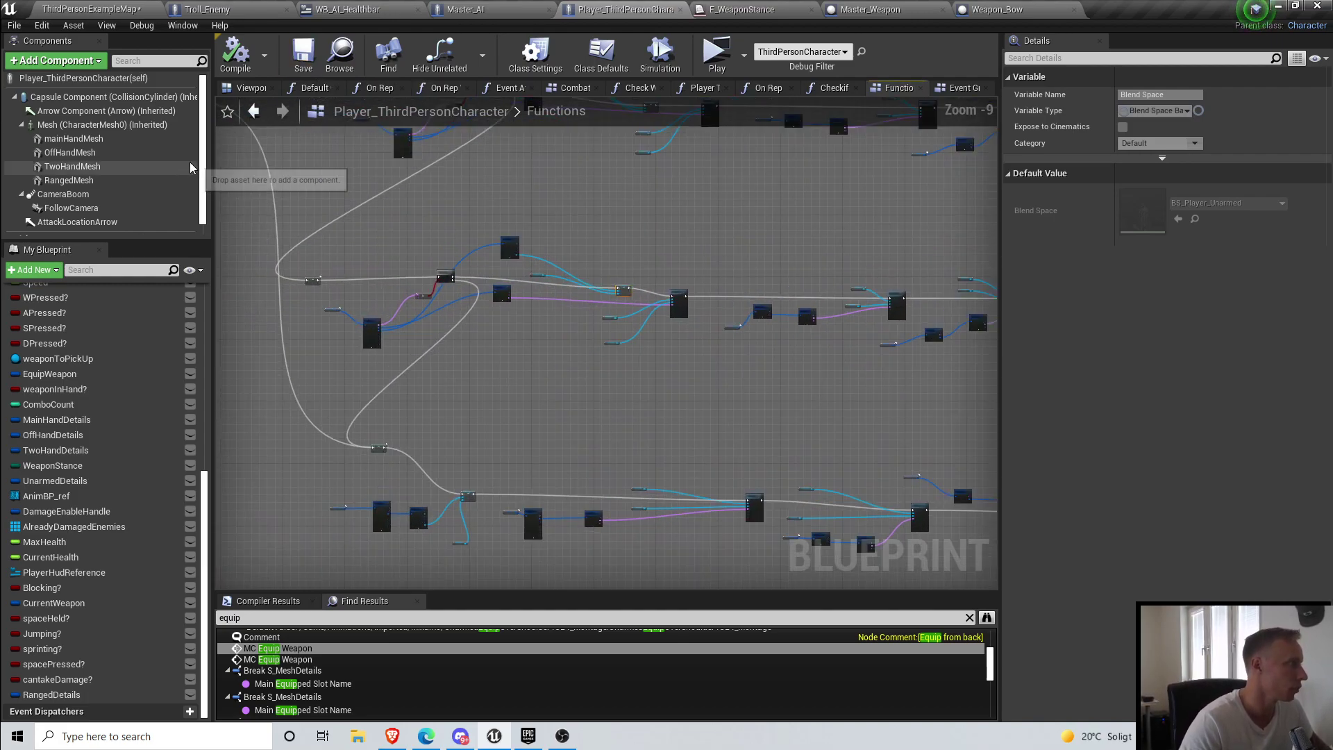
left_click(311, 63)
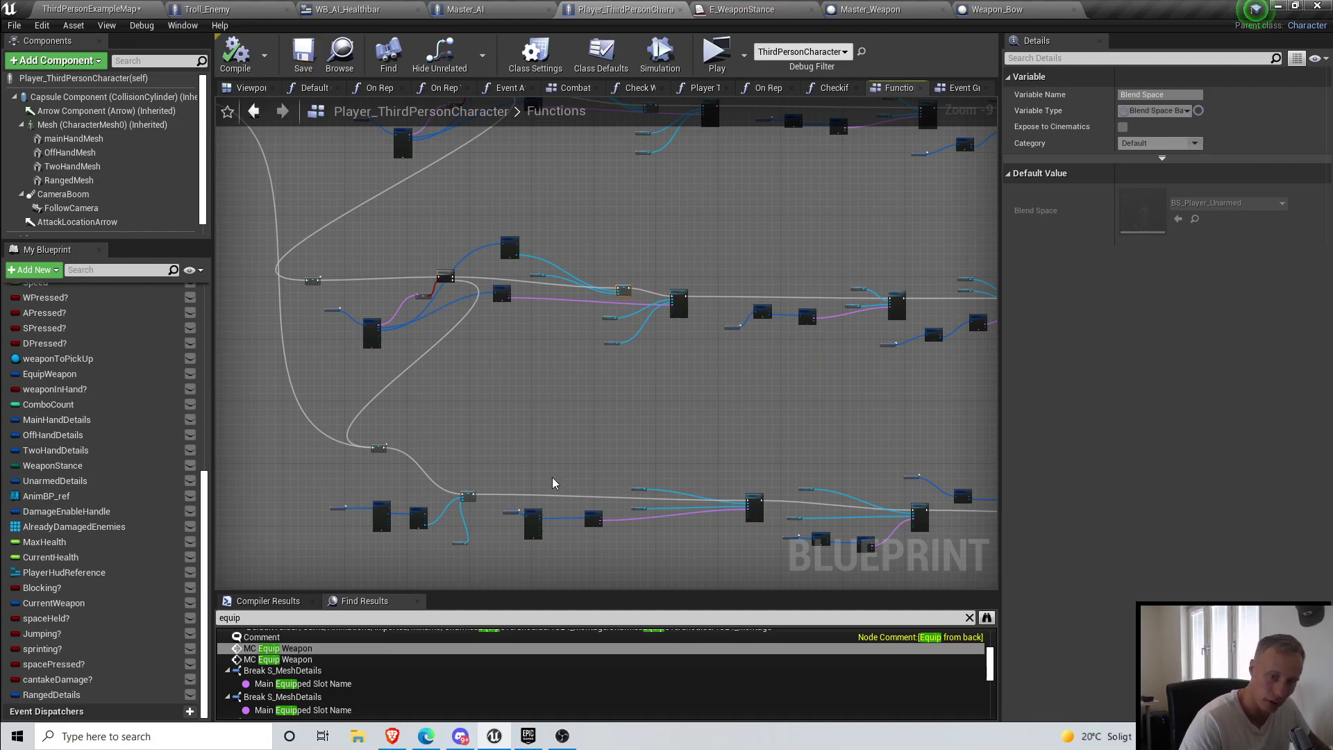
Step: Check the main-hand and off-hand attach nodes of the ranged row again and save the blueprint
right_click_drag(449, 352, 224, 382)
right_click_drag(654, 318, 569, 321)
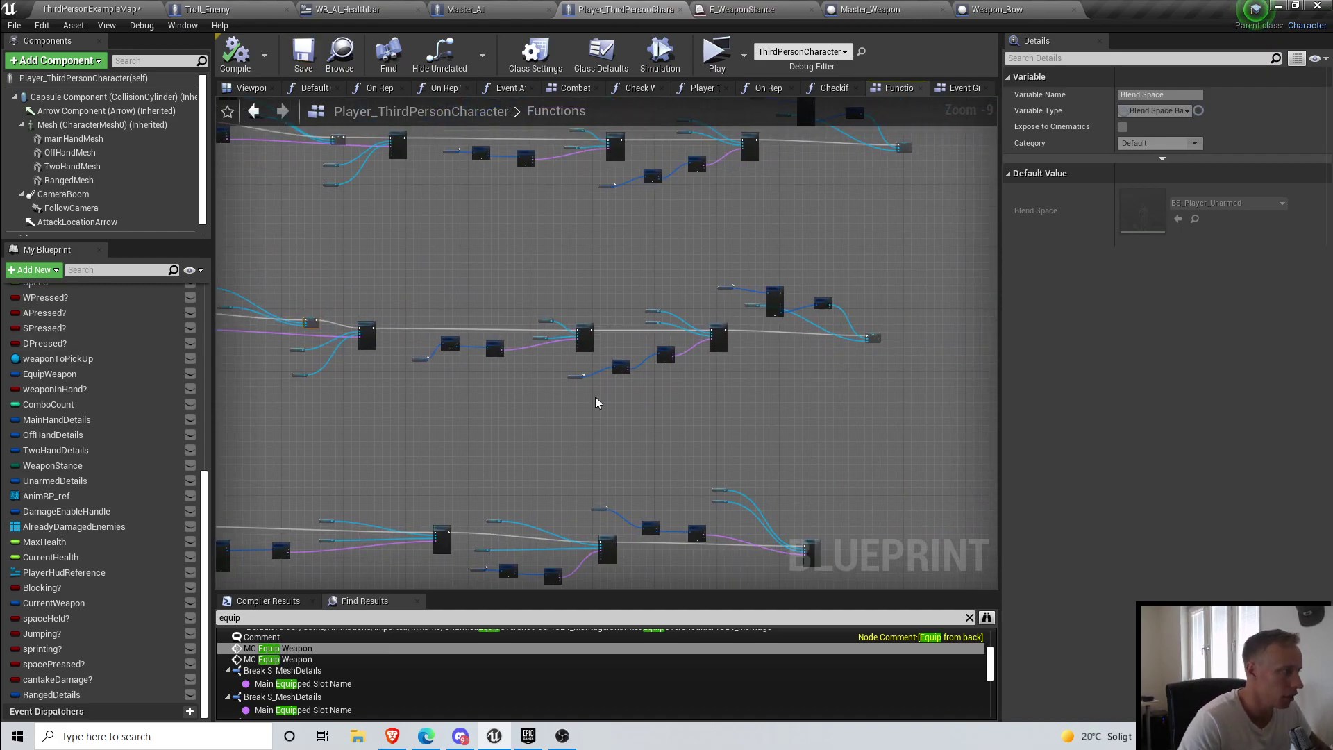
scroll(587, 347, "up", 6)
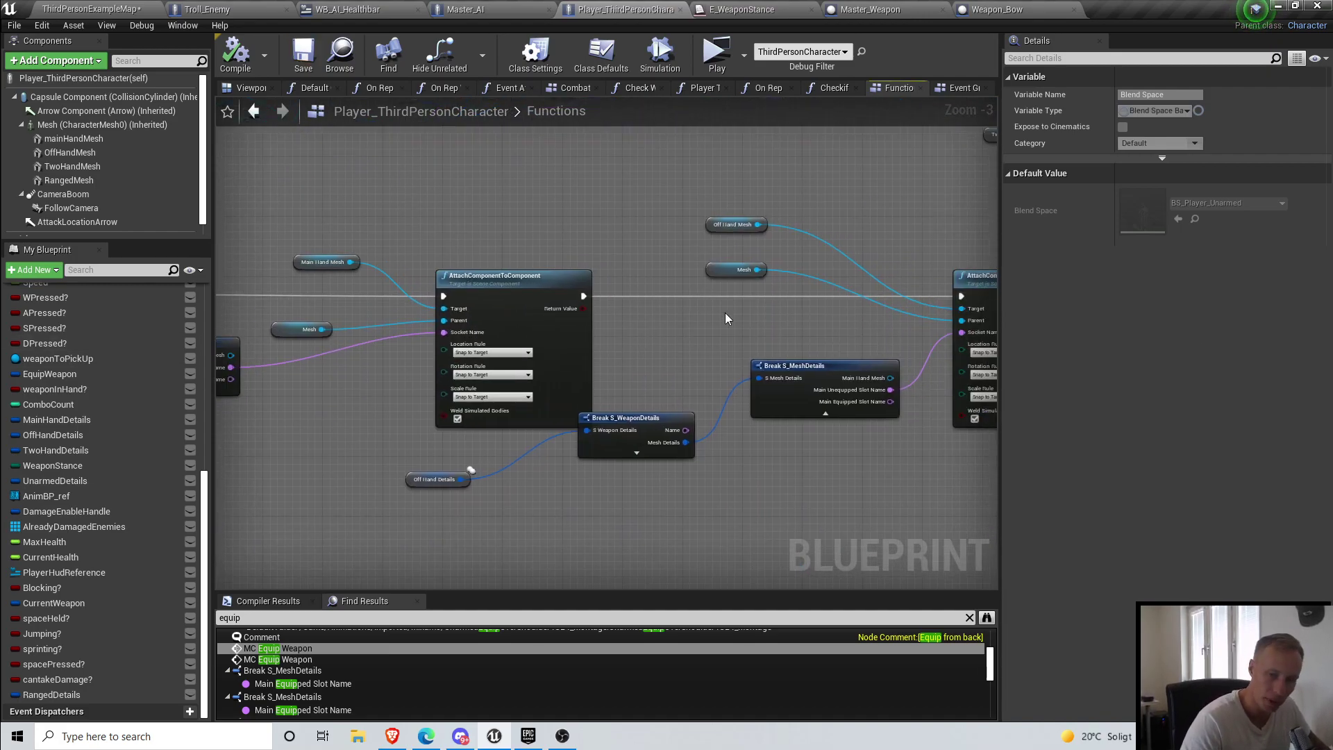
scroll(726, 318, "down", 4)
key("ctrl+s")
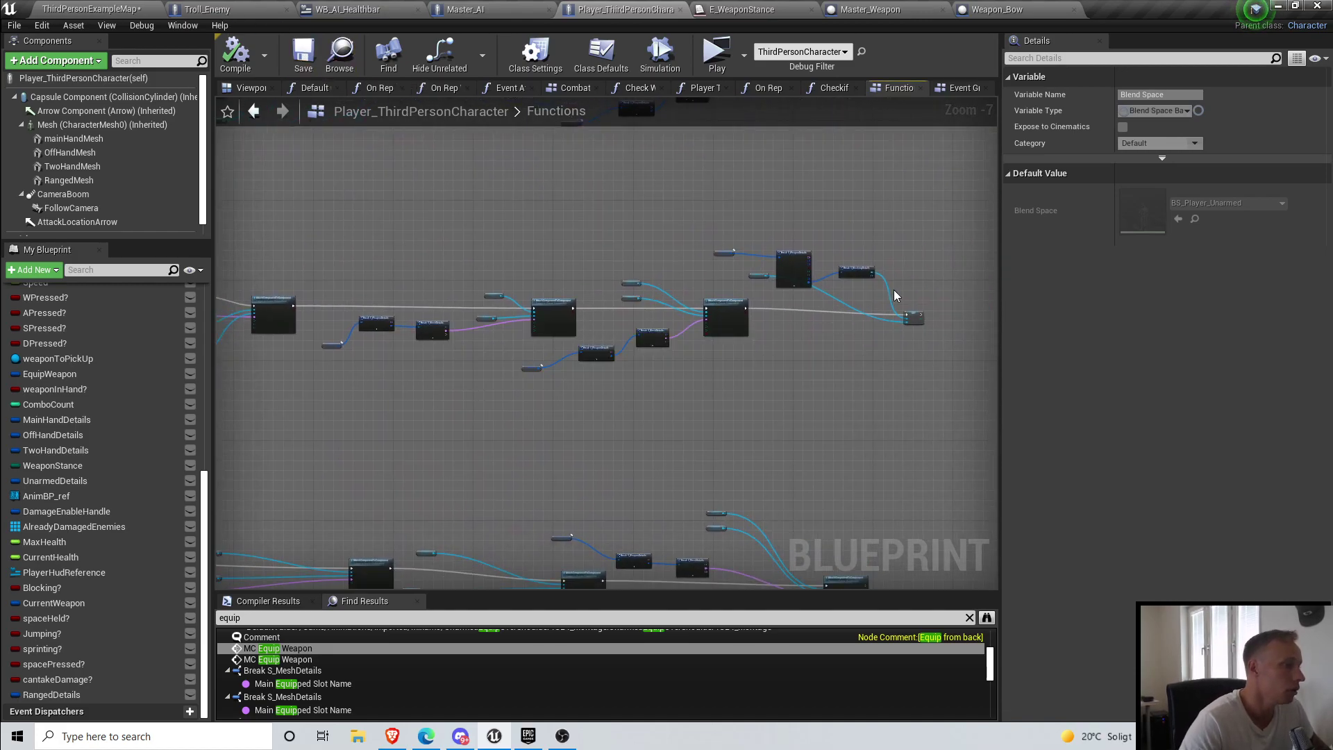
scroll(909, 287, "up", 4)
scroll(599, 213, "down", 3)
Step: Play the ThirdPersonExampleMap level, run the character to the bow and interact with it to test the pickup
left_click(116, 9)
left_click(801, 55)
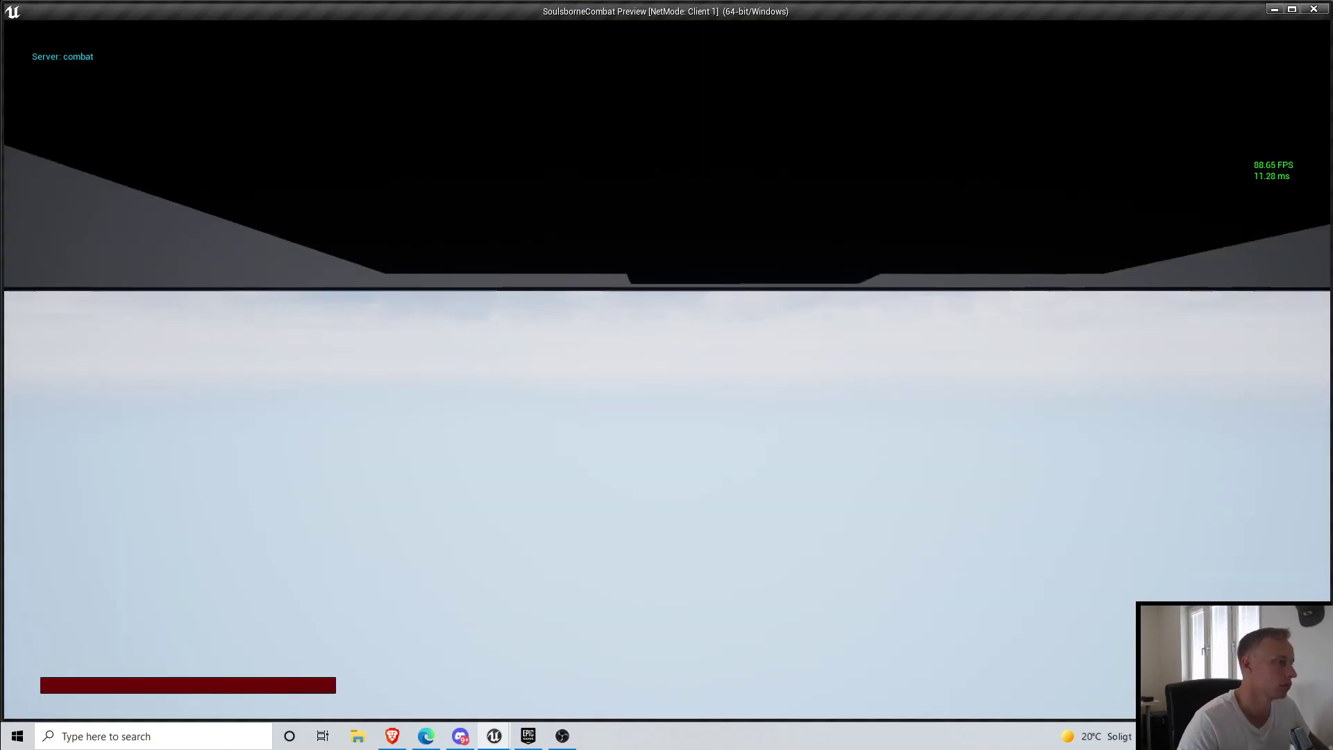
key("w")
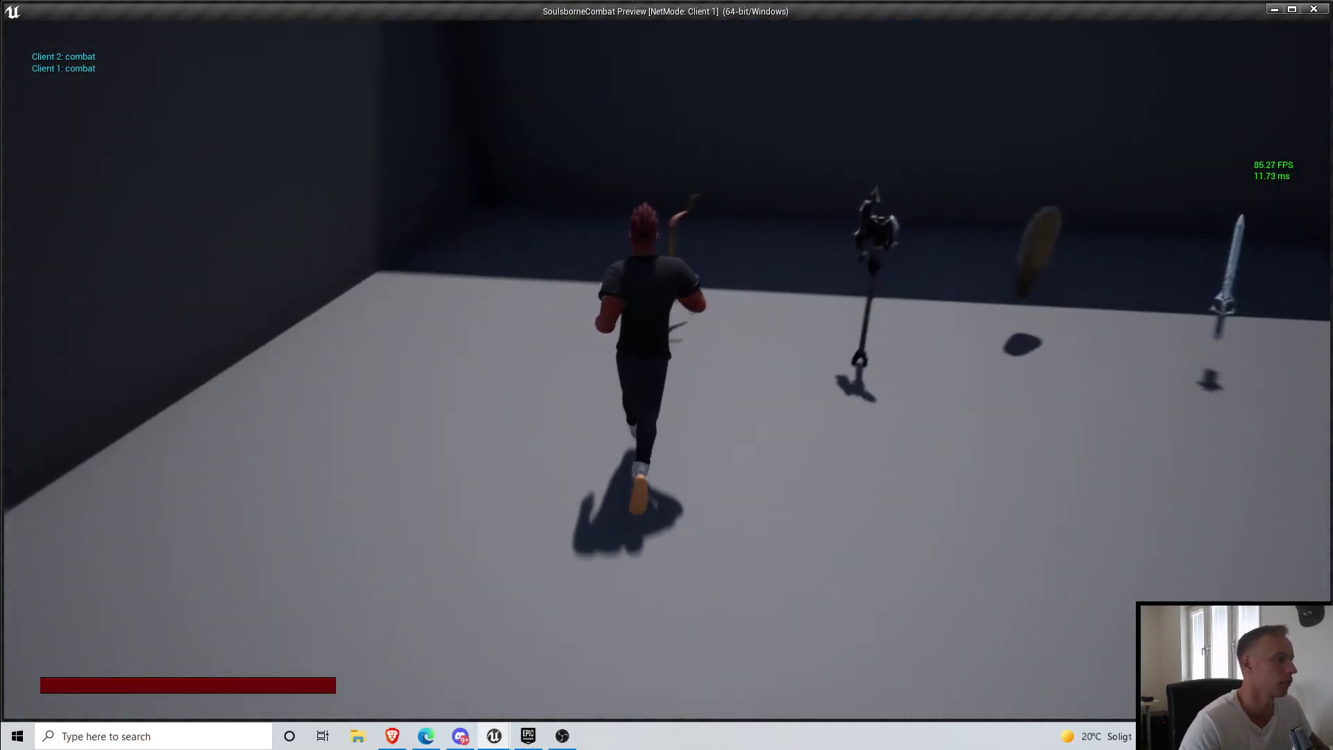
key("e")
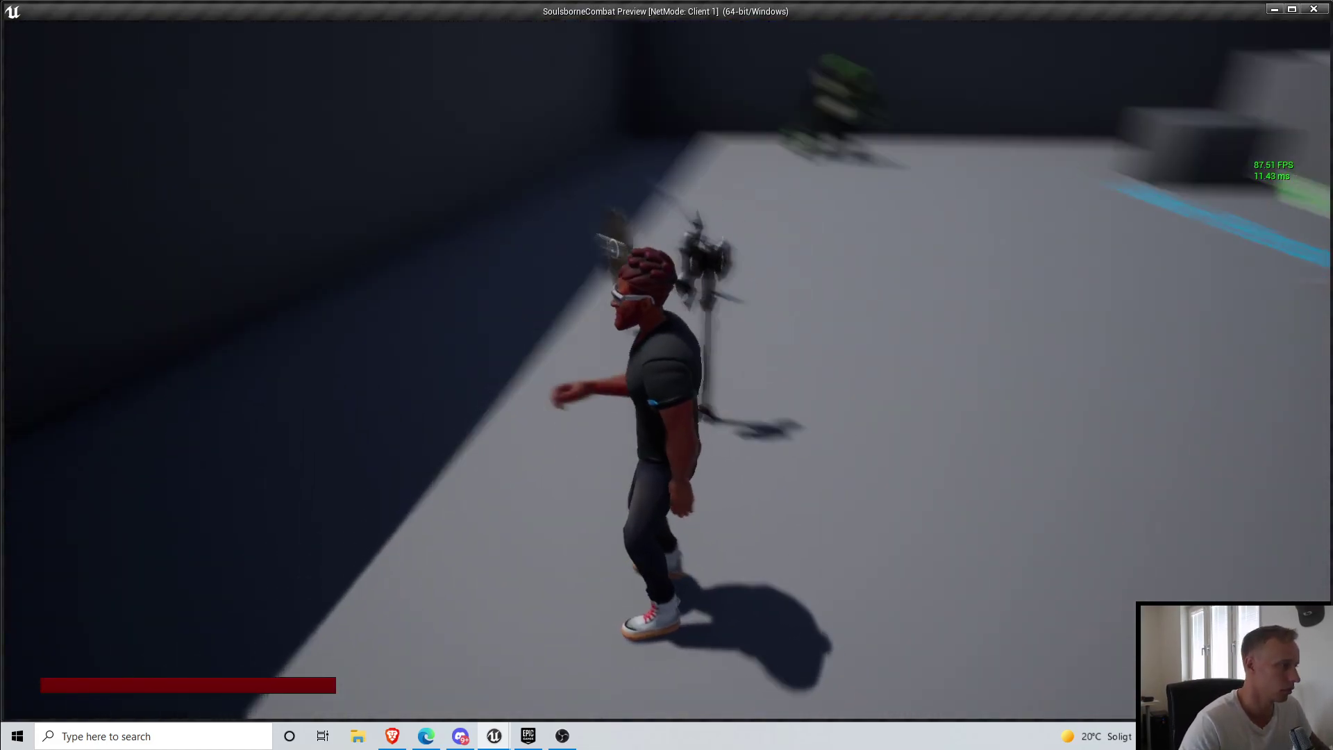
Step: End the play test and locate the MC_EquipWeapon event's stance switch in the player character's Functions graph
key("w")
key("Escape")
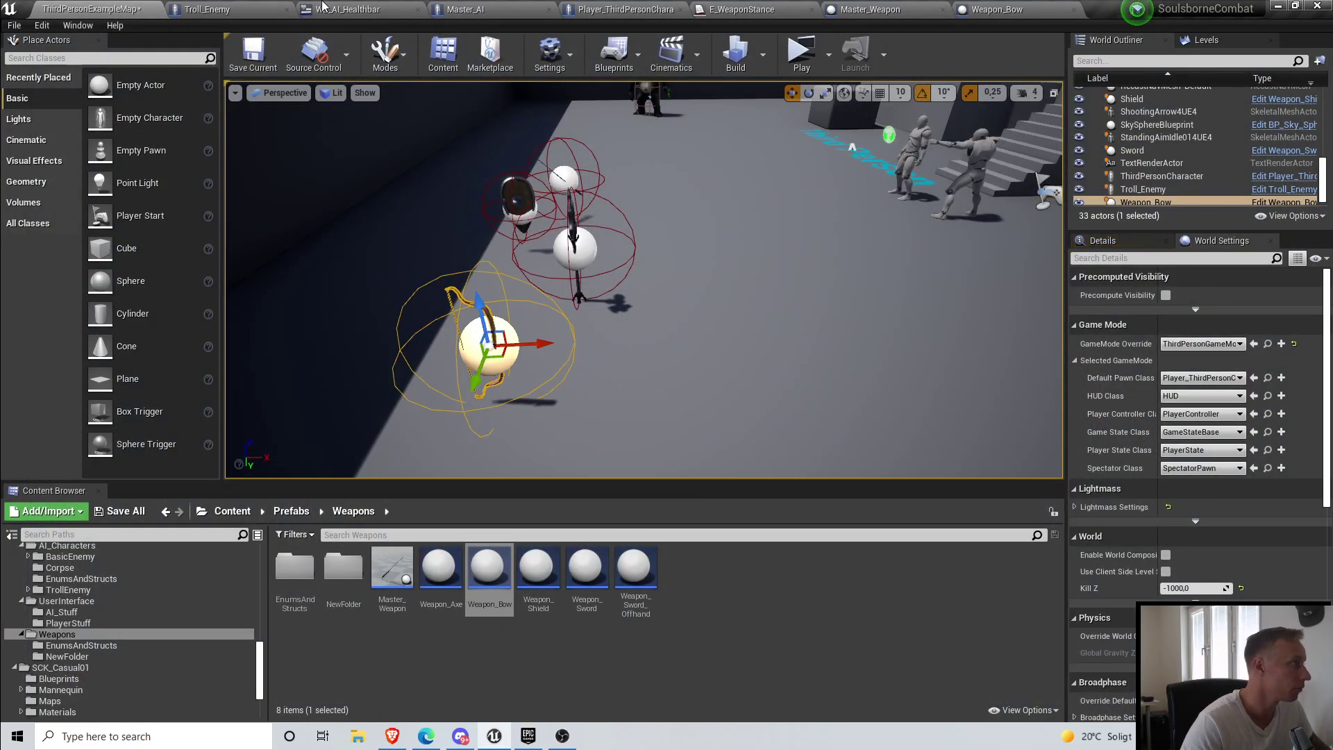
left_click(628, 9)
scroll(636, 228, "down", 5)
right_click_drag(264, 283, 587, 279)
scroll(536, 240, "up", 6)
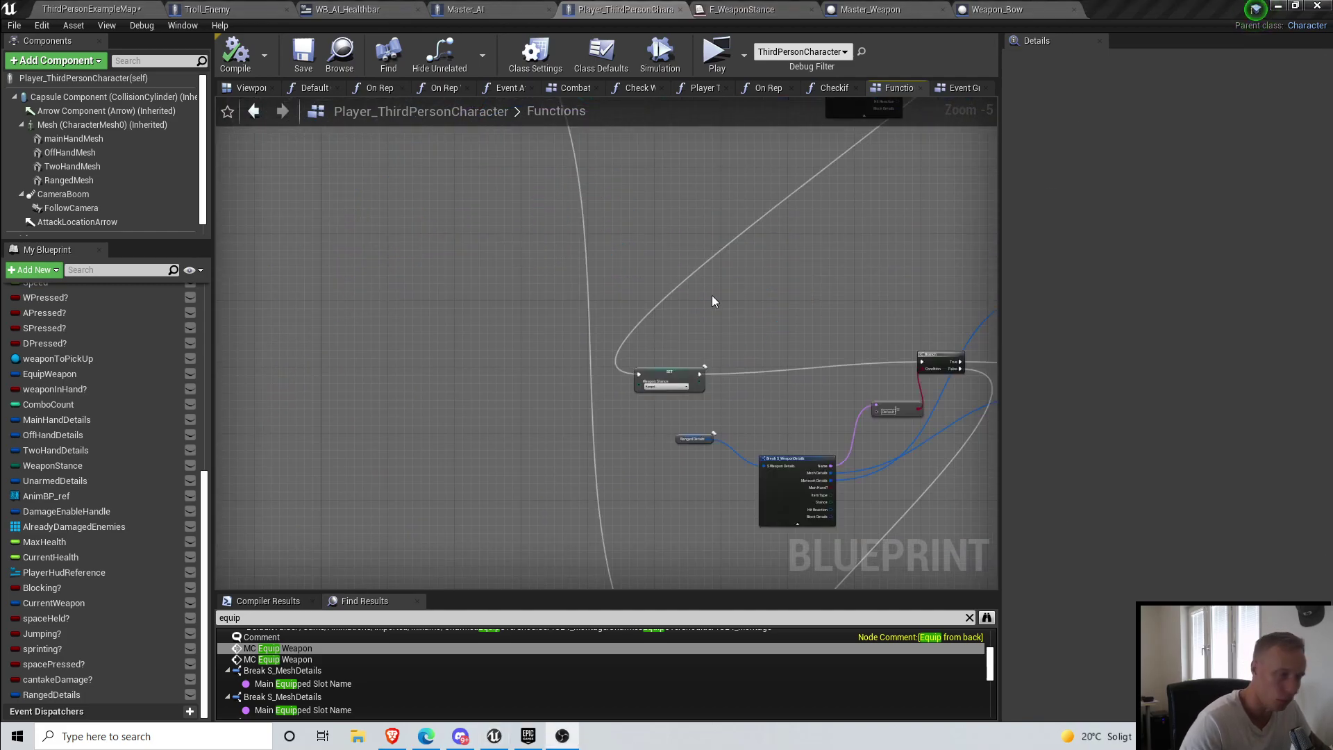
right_click_drag(660, 233, 689, 480)
scroll(546, 335, "down", 1)
right_click_drag(665, 349, 579, 296)
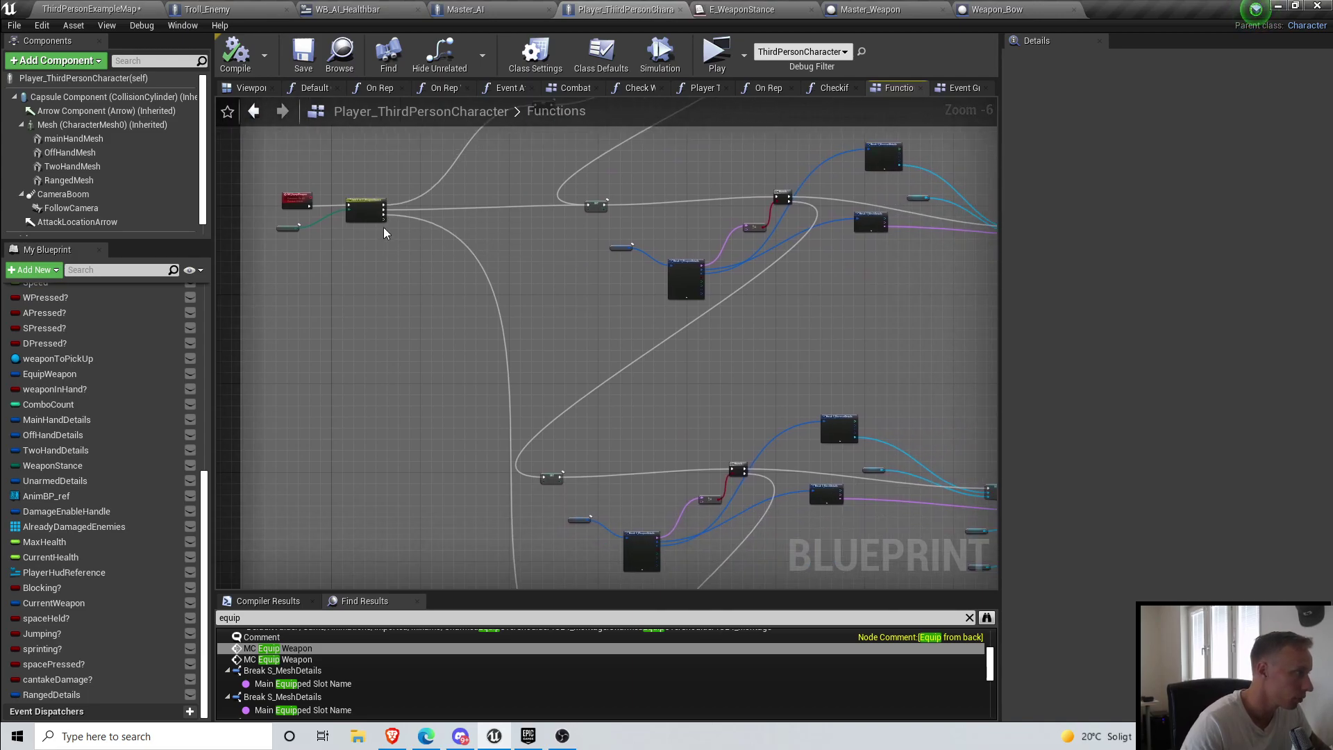
Step: Wire the stance switch's Two Handed output to the Ranged SET node and its Ranged output to the Unarmed SET node
scroll(382, 221, "up", 4)
left_click_drag(554, 318, 872, 214)
scroll(859, 278, "down", 3)
right_click_drag(920, 273, 708, 514)
scroll(515, 280, "up", 2)
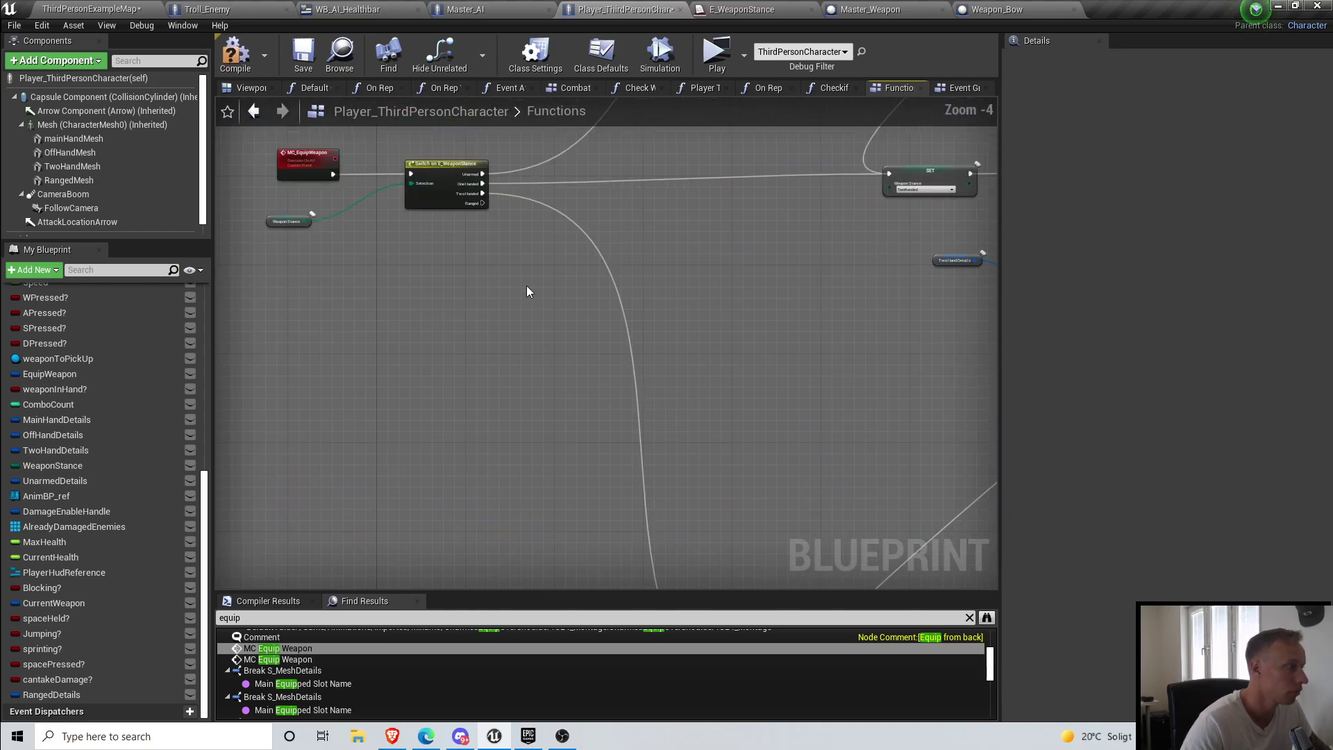
scroll(759, 319, "down", 3)
scroll(556, 184, "up", 4)
left_click_drag(709, 323, 528, 303)
scroll(764, 520, "down", 5)
scroll(447, 354, "up", 4)
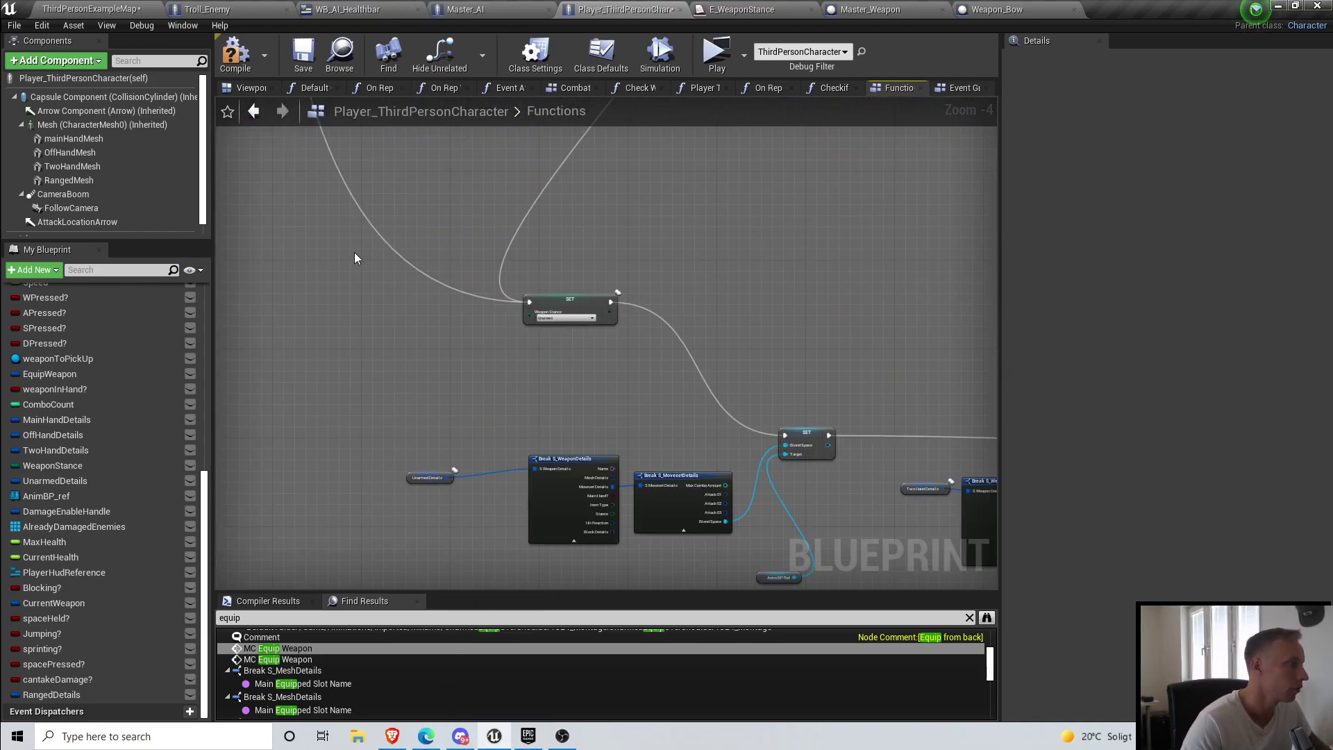
scroll(500, 372, "down", 7)
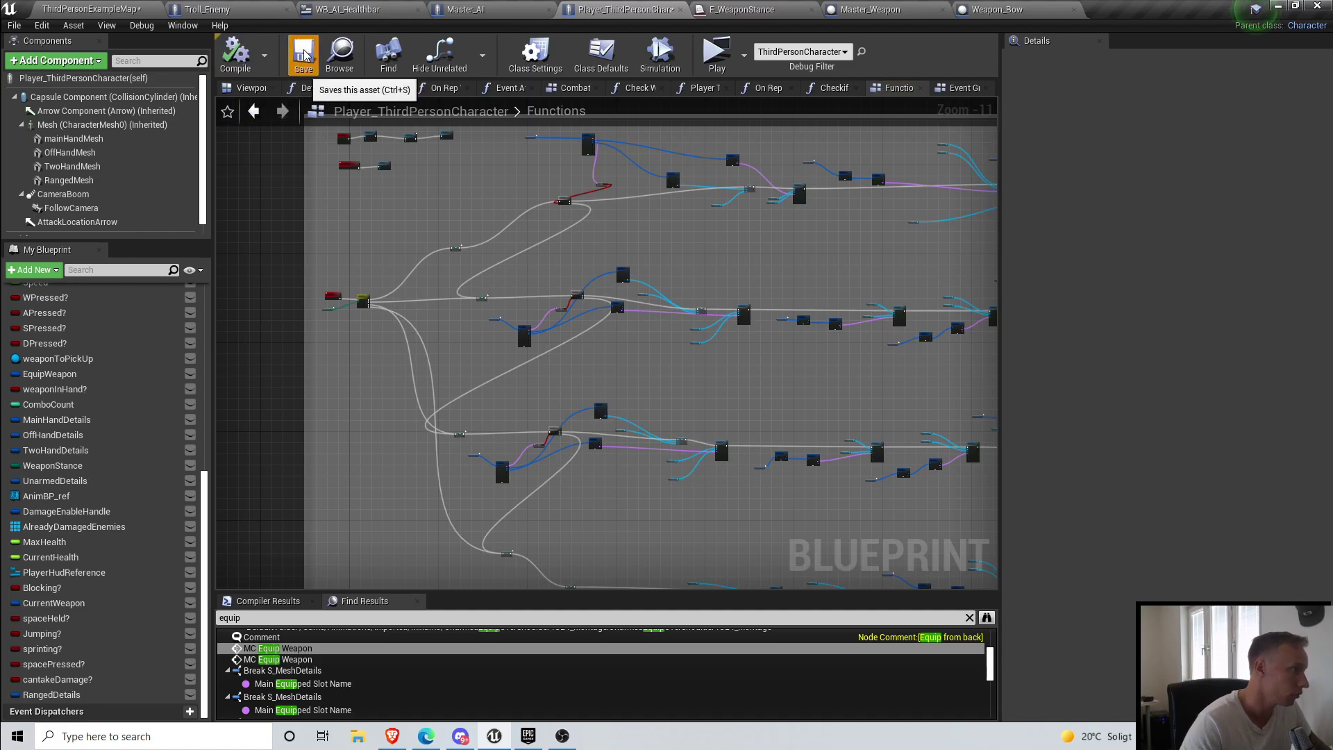
Step: Play the level, interact with the bow and the axe to compare their pickups, and stop the session
left_click(717, 54)
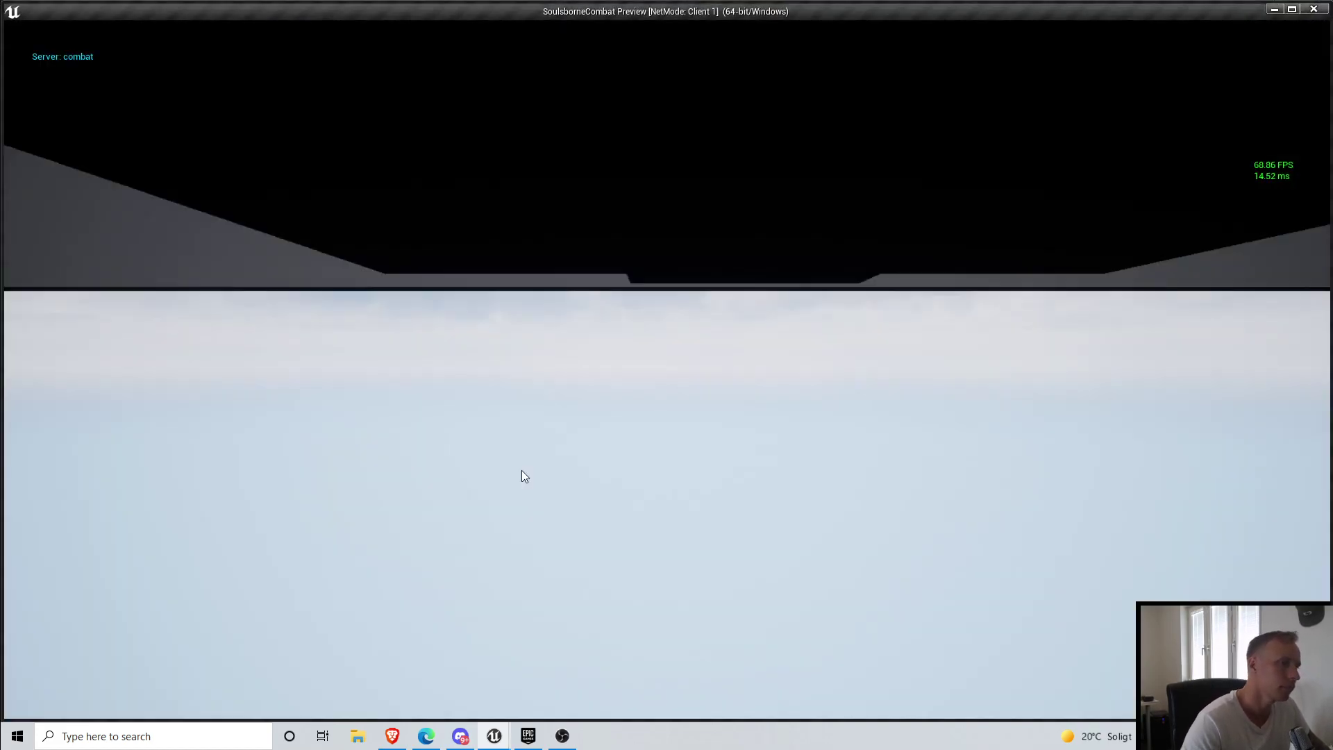
left_click(522, 469)
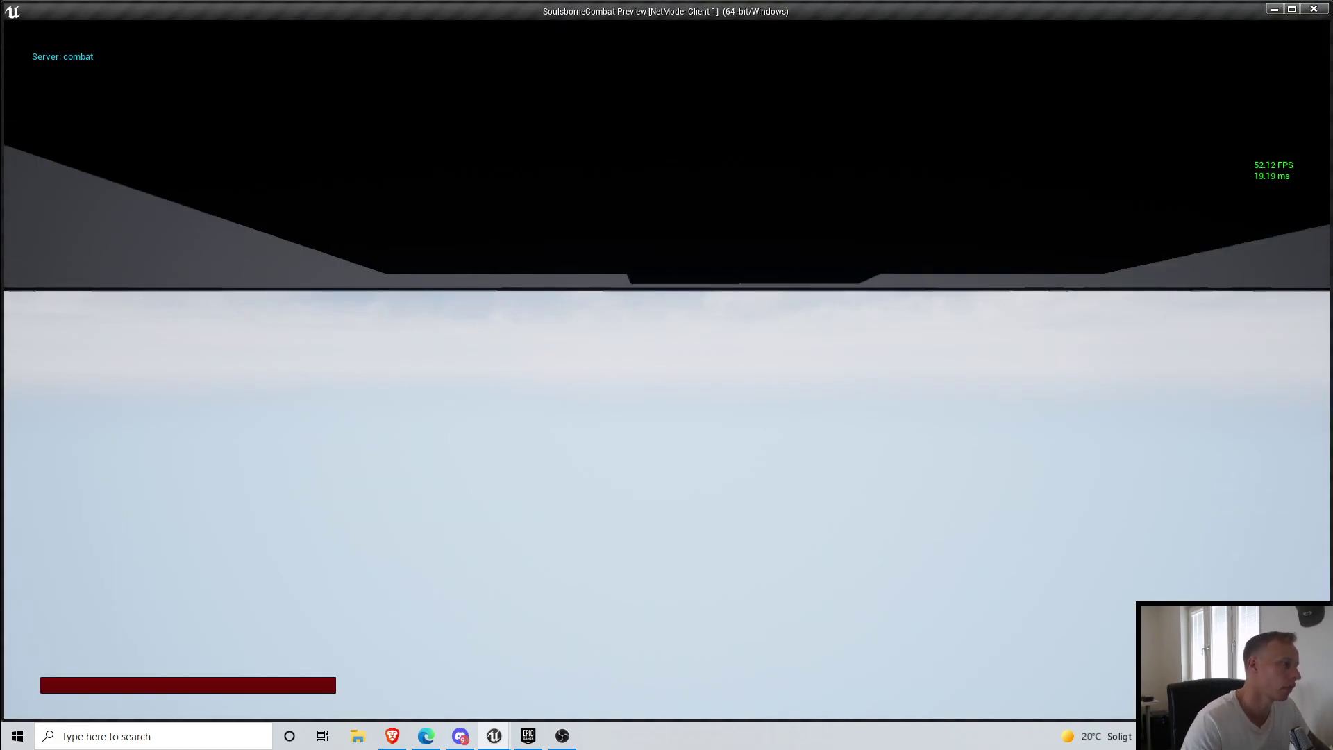
key("w")
key("w")
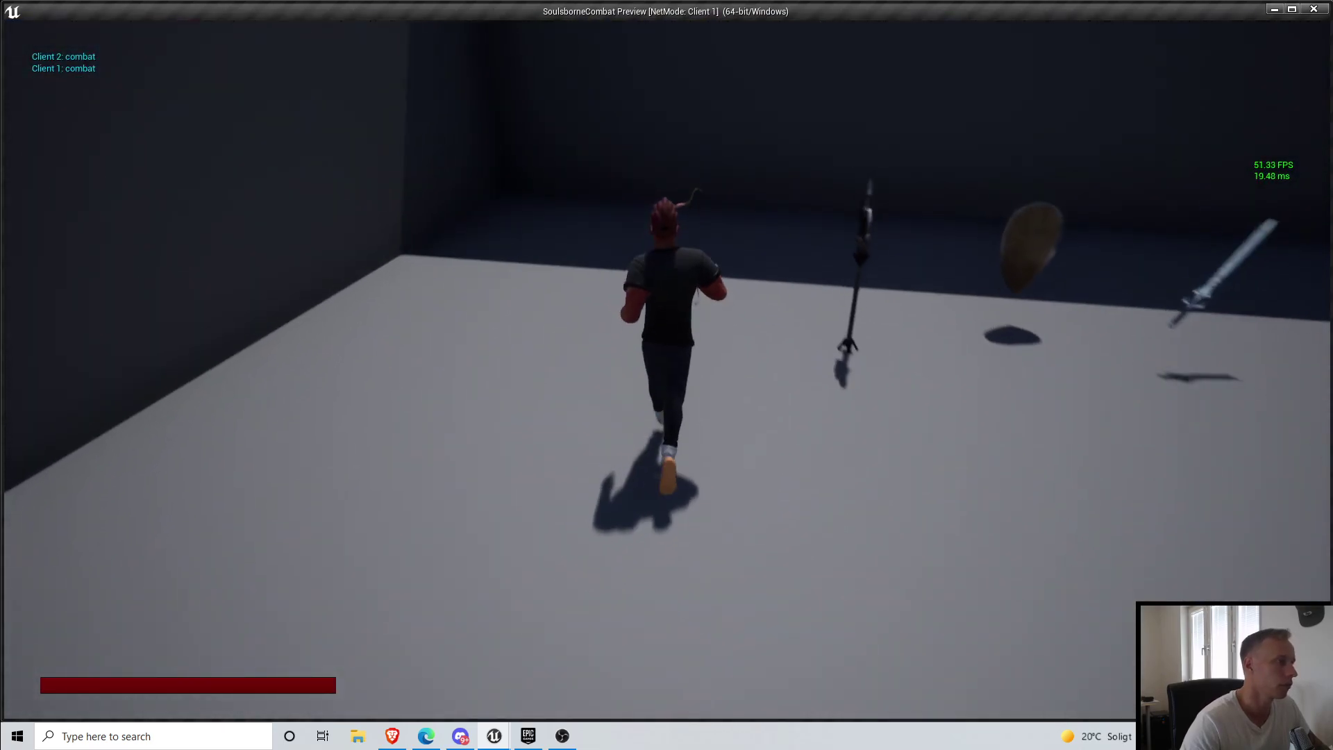
key("e")
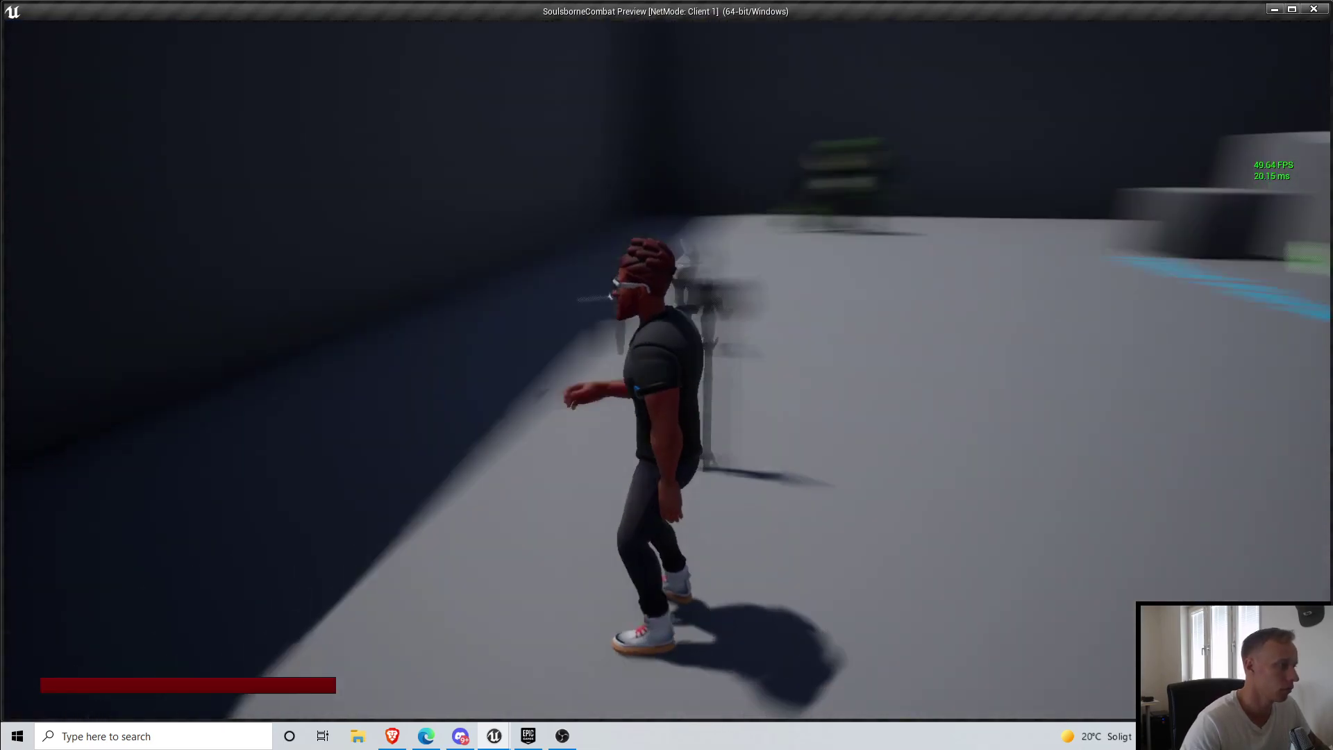
key("w")
key("e")
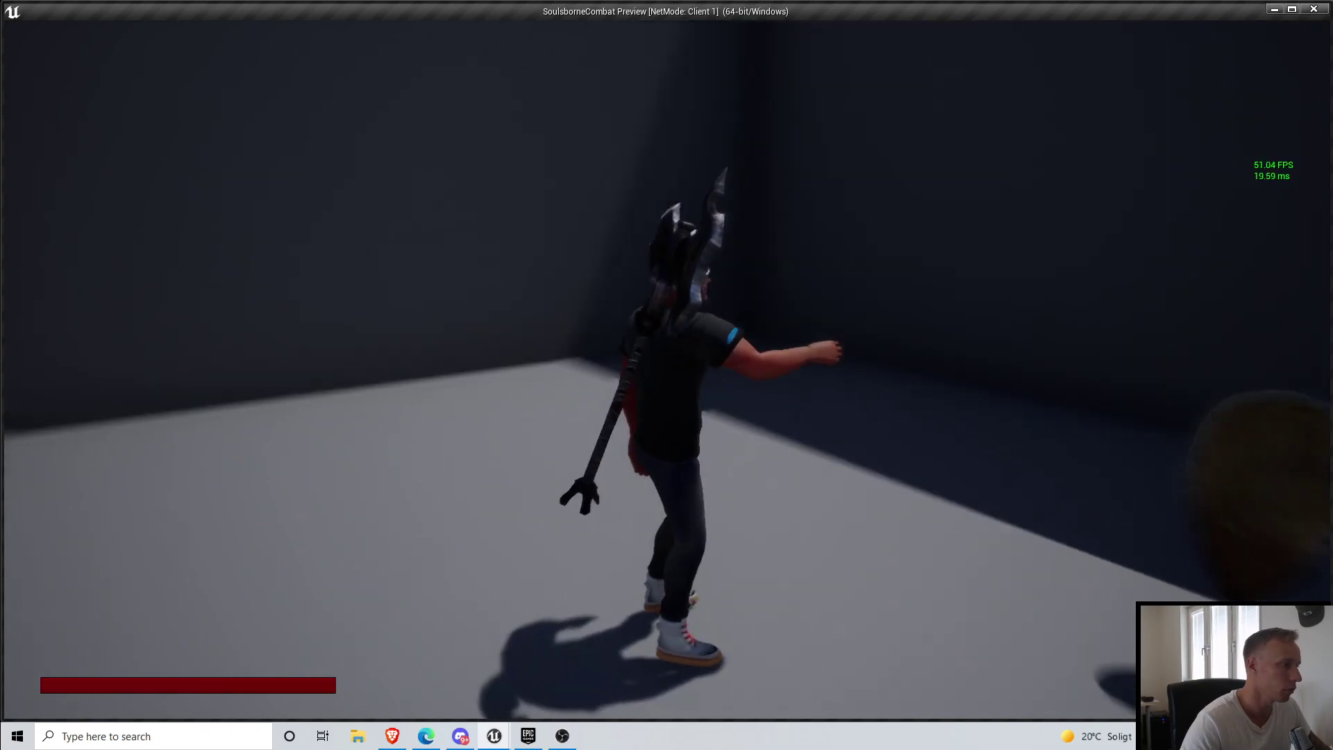
key("Escape")
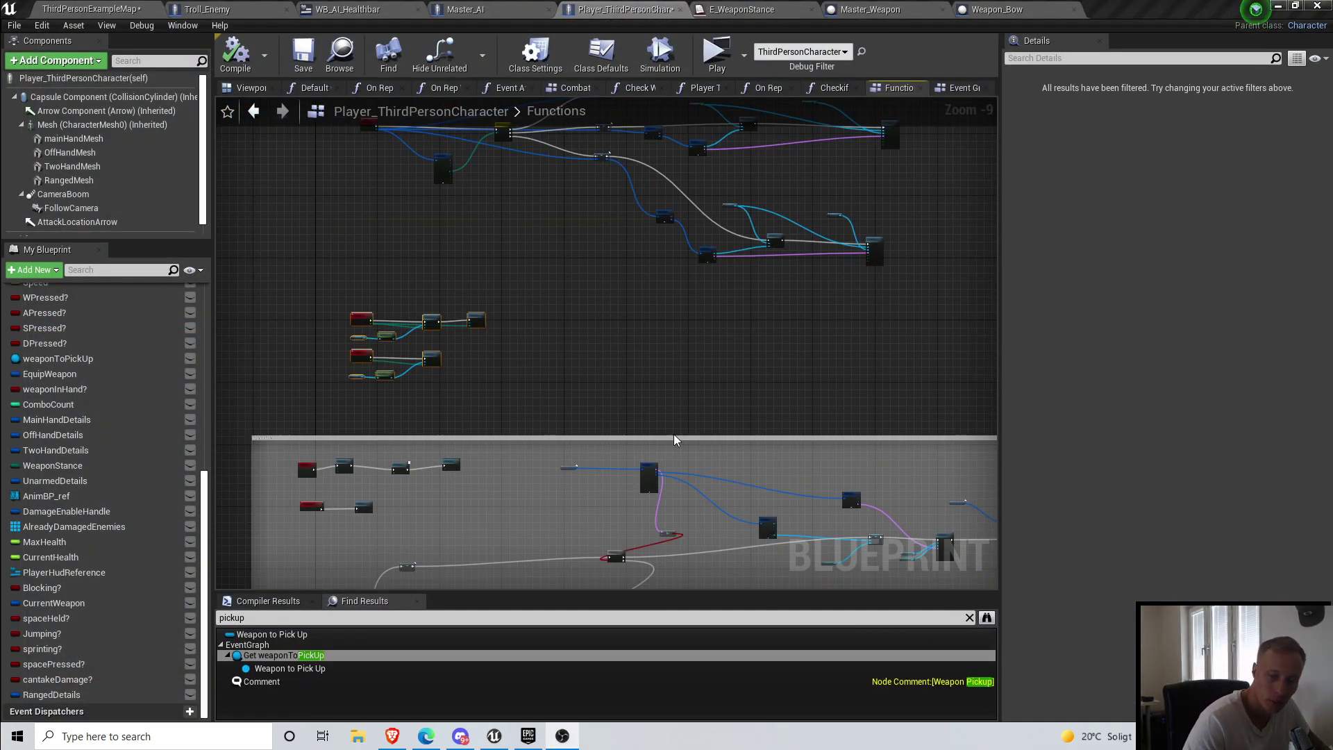
Step: Shift the two small event chains beneath the MC_SetWeapon rows aside and select the MC_SetWeapon event
right_click_drag(630, 279, 581, 378)
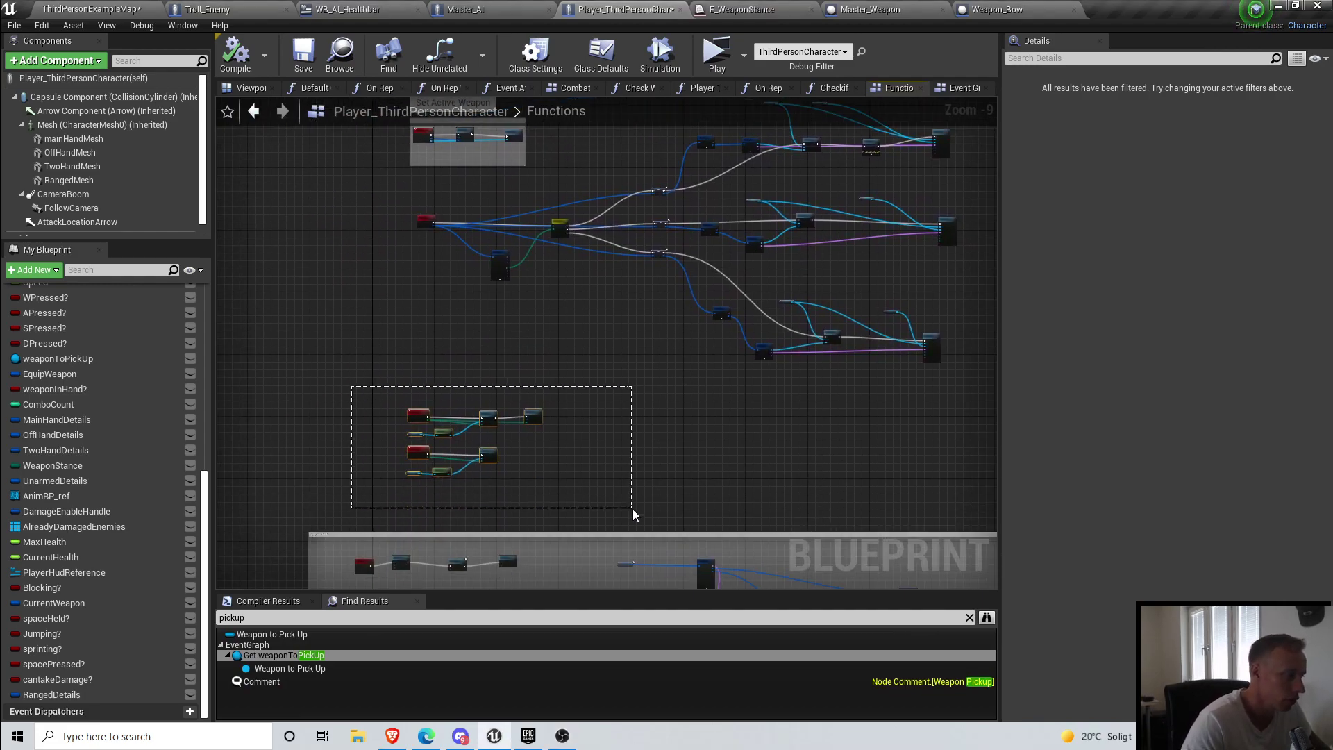
left_click_drag(535, 419, 498, 441)
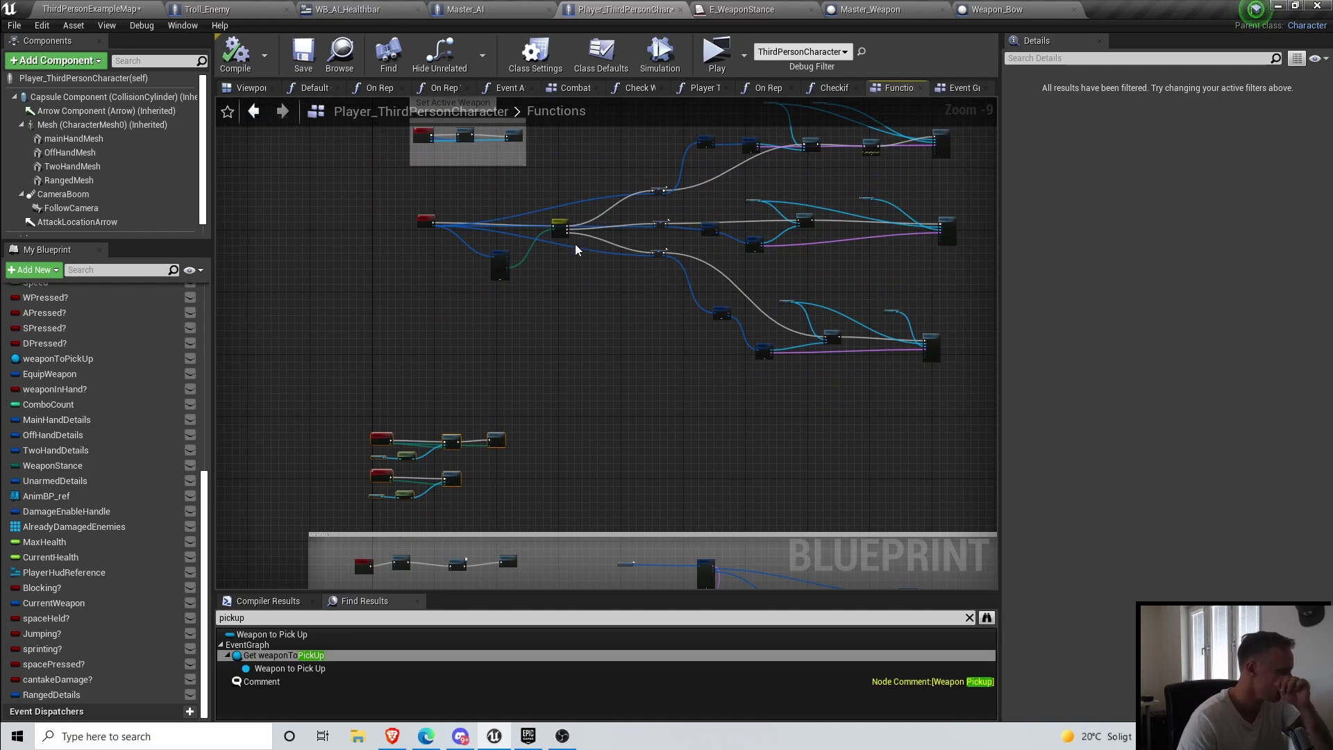
right_click_drag(490, 224, 469, 315)
scroll(446, 314, "up", 6)
left_click(302, 305)
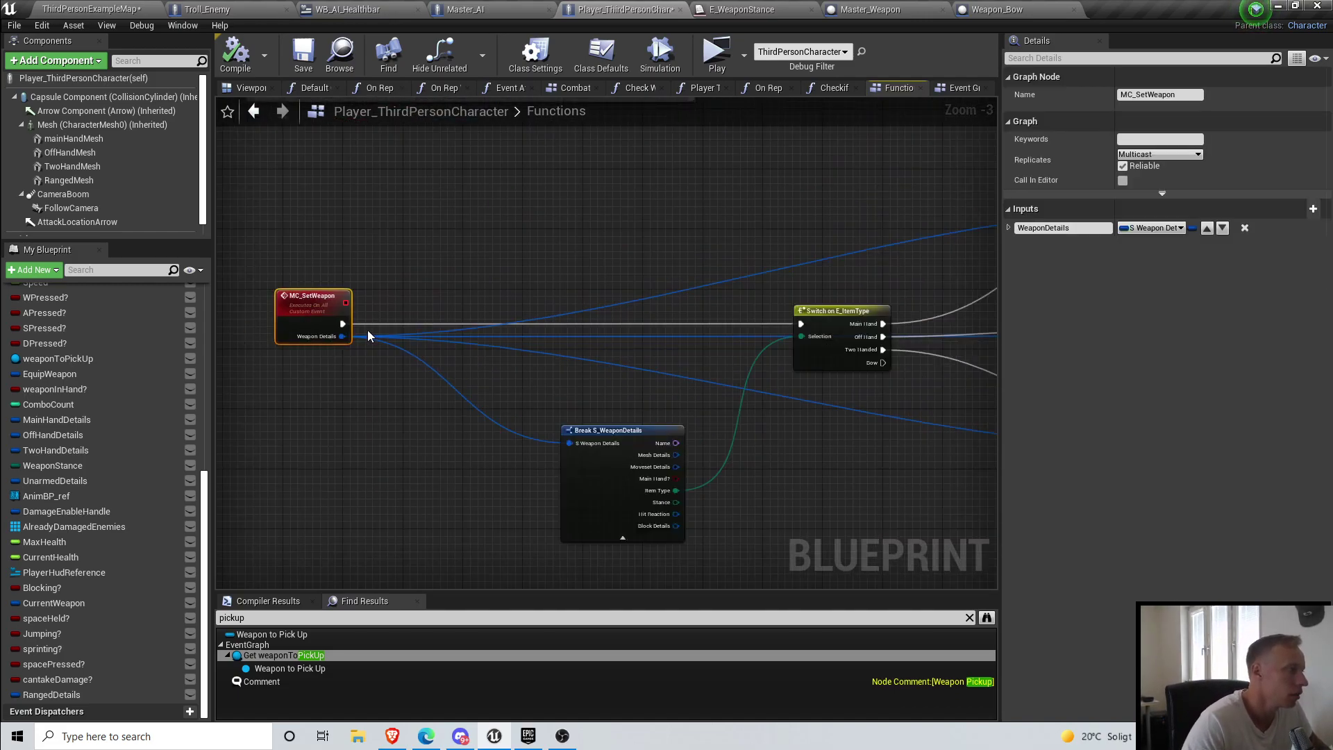
Step: Examine the MC_SetWeapon event, its Break S_WeaponDetails node and the outputs of the E_ItemType switch
scroll(415, 301, "down", 4)
right_click_drag(481, 233, 560, 382)
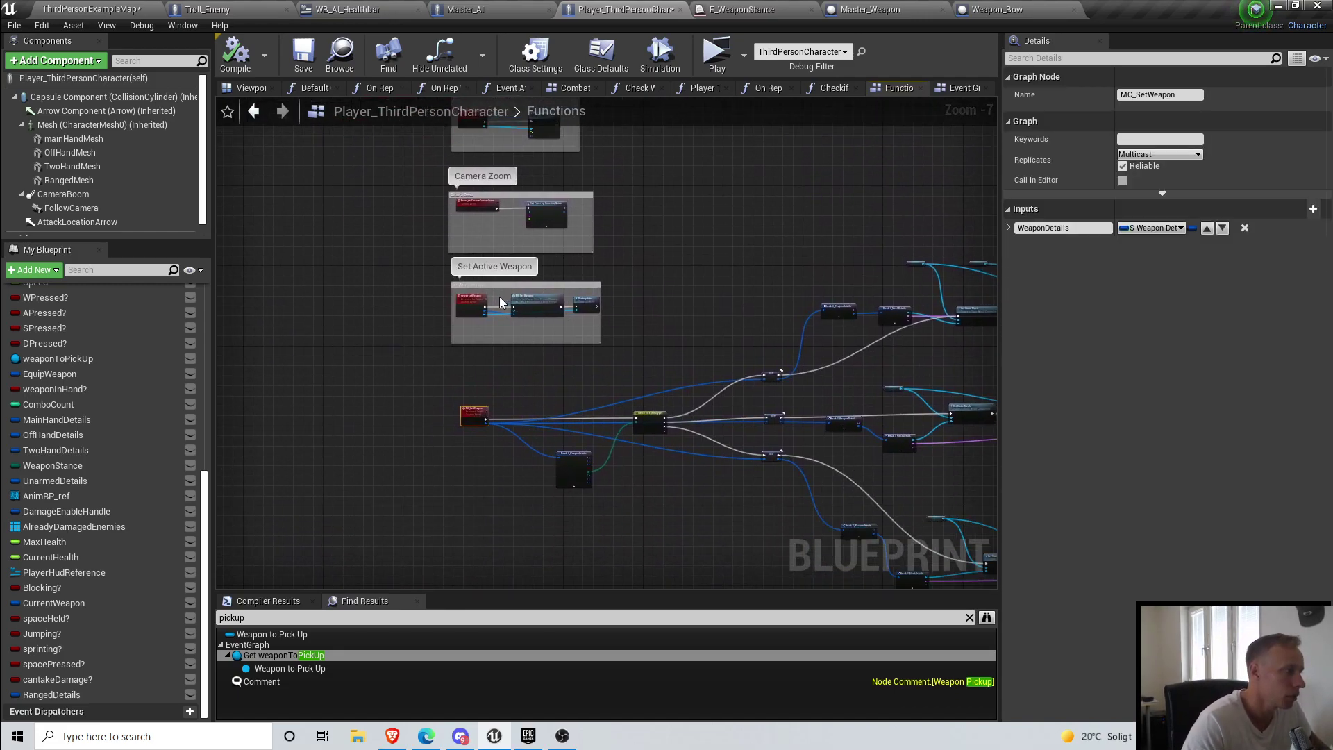
scroll(499, 297, "up", 5)
right_click_drag(416, 305, 390, 220)
right_click_drag(760, 352, 720, 178)
right_click_drag(564, 387, 544, 264)
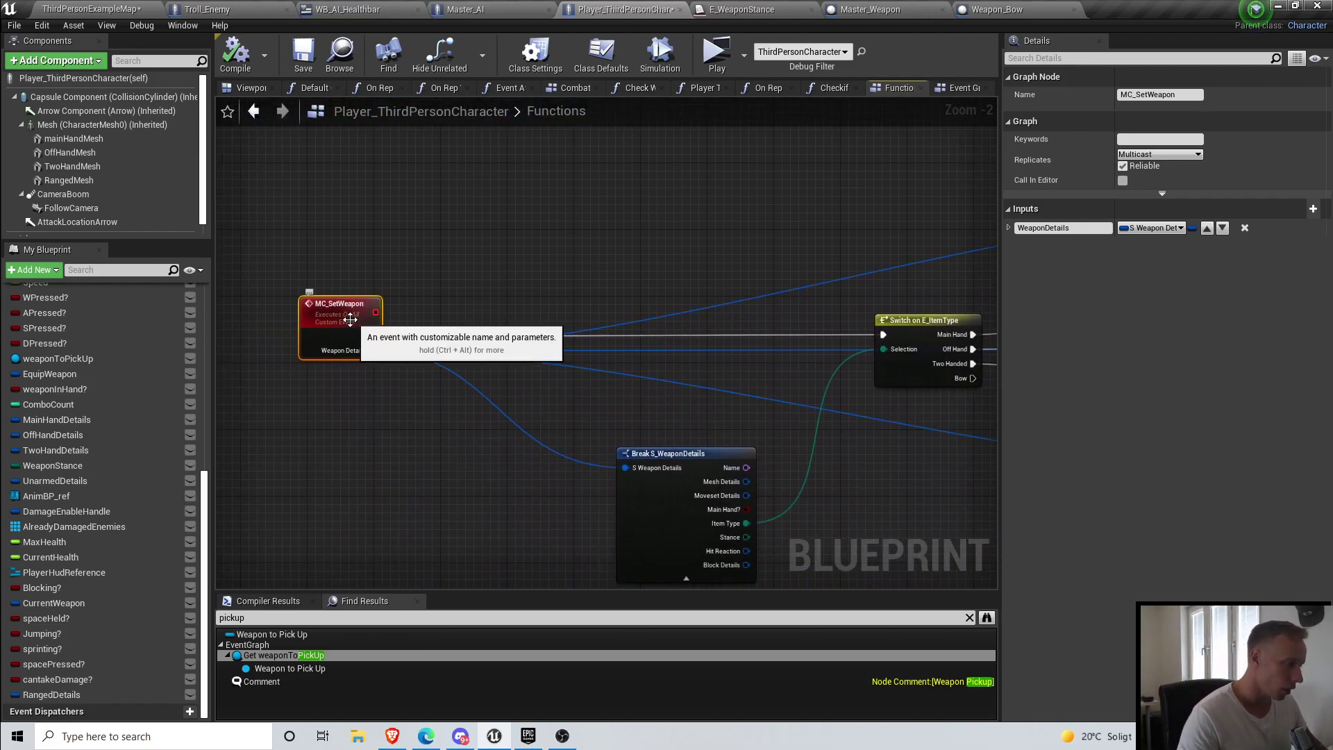
right_click_drag(340, 319, 472, 187)
right_click_drag(780, 375, 439, 289)
Step: Move the two-handed row's mesh and attach nodes up closer to the off-hand row to free space beneath
left_click_drag(437, 259, 546, 449)
left_click(332, 464)
right_click_drag(729, 427, 412, 328)
scroll(411, 328, "down", 4)
left_click_drag(701, 417, 709, 377)
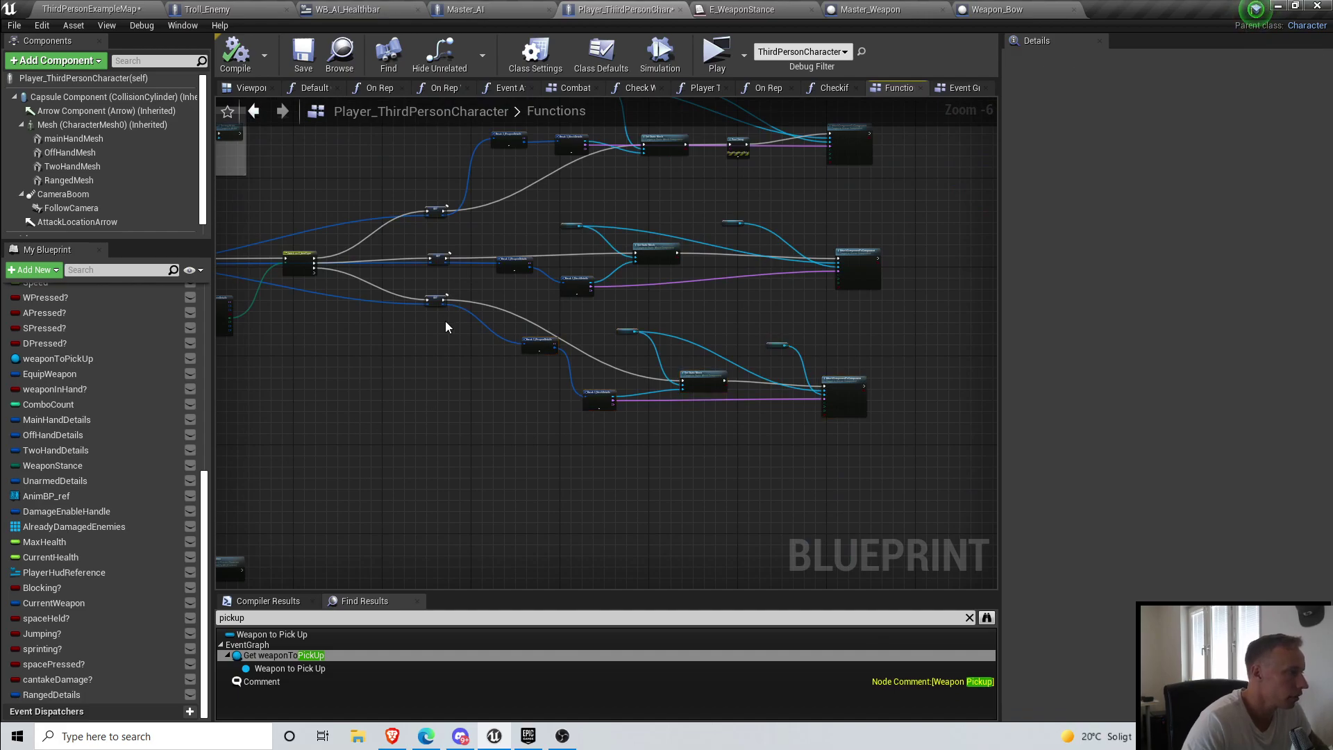
Step: Add a SET node for RangedDetails below the two-handed one and wire the E_ItemType switch's Bow output to it
scroll(388, 379, "up", 2)
right_click_drag(510, 397, 647, 397)
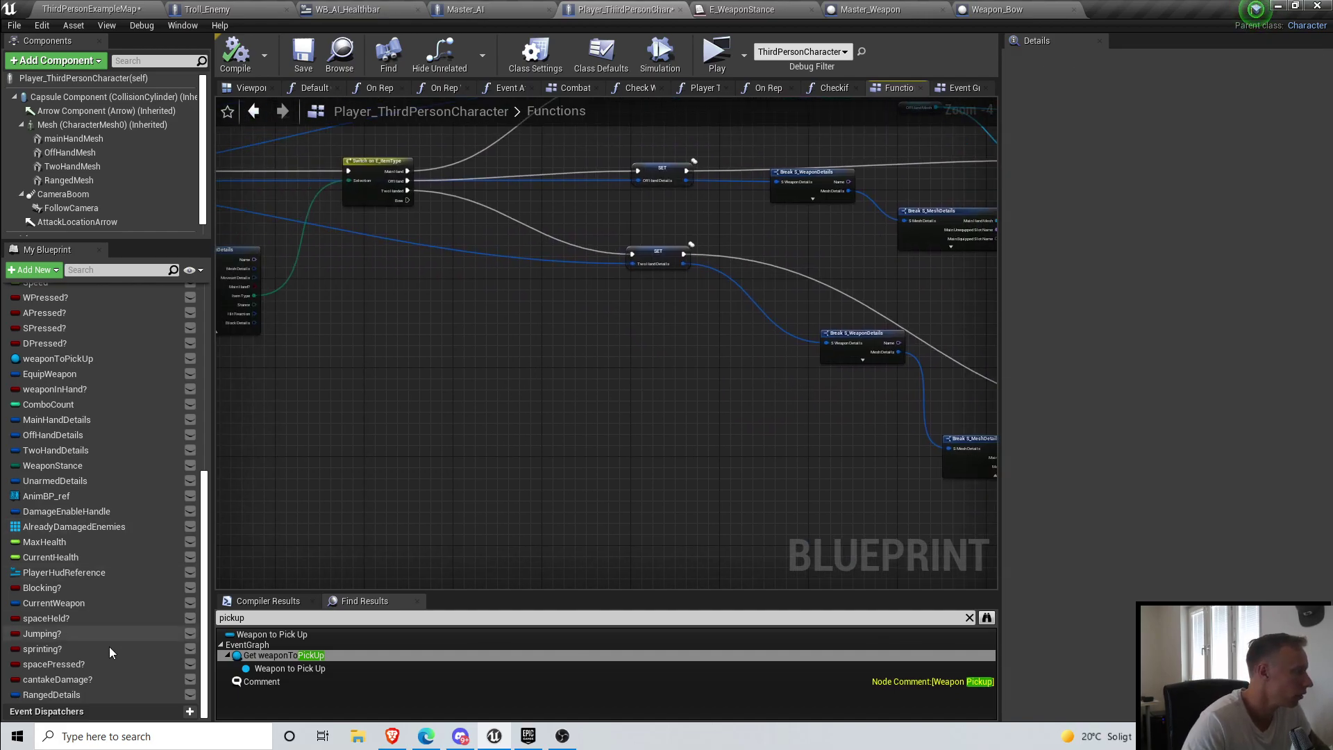
left_click_drag(89, 695, 572, 459)
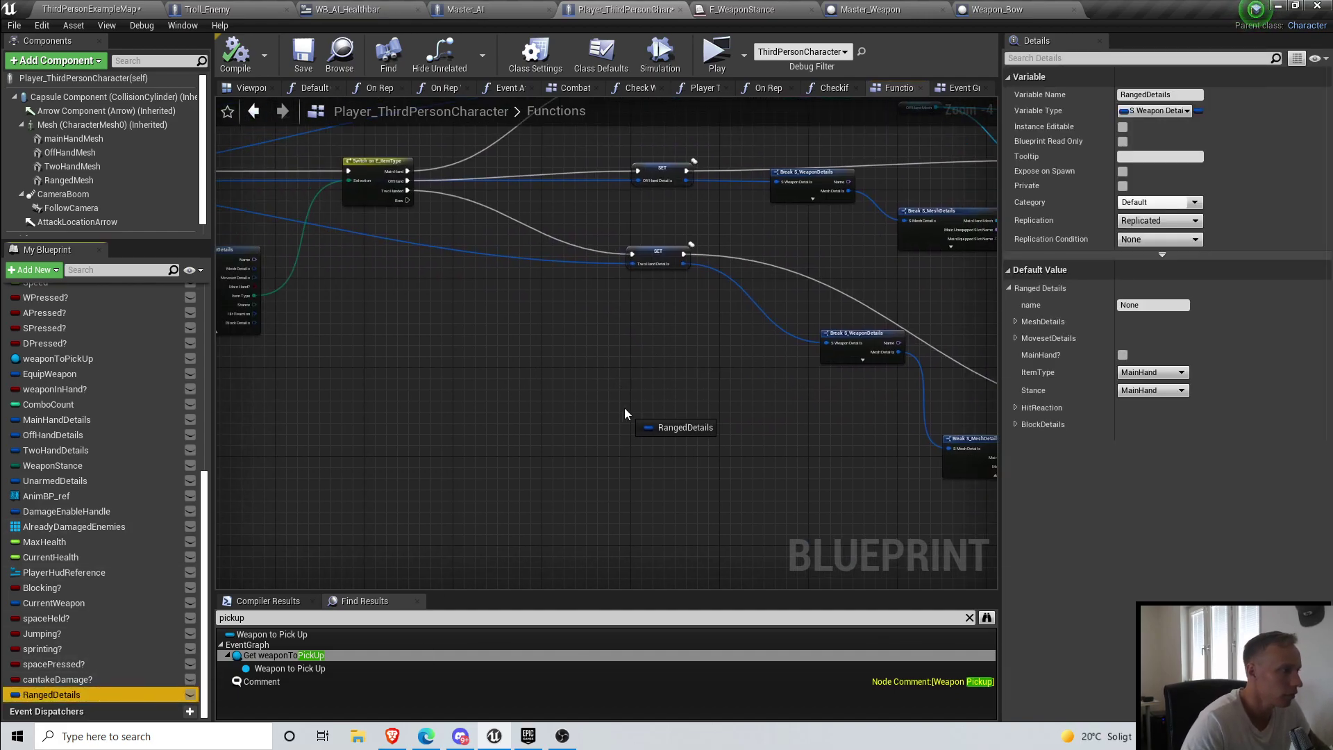
left_click_drag(624, 414, 626, 416)
left_click(657, 439)
scroll(425, 229, "up", 2)
left_click_drag(399, 188, 737, 502)
scroll(889, 423, "down", 2)
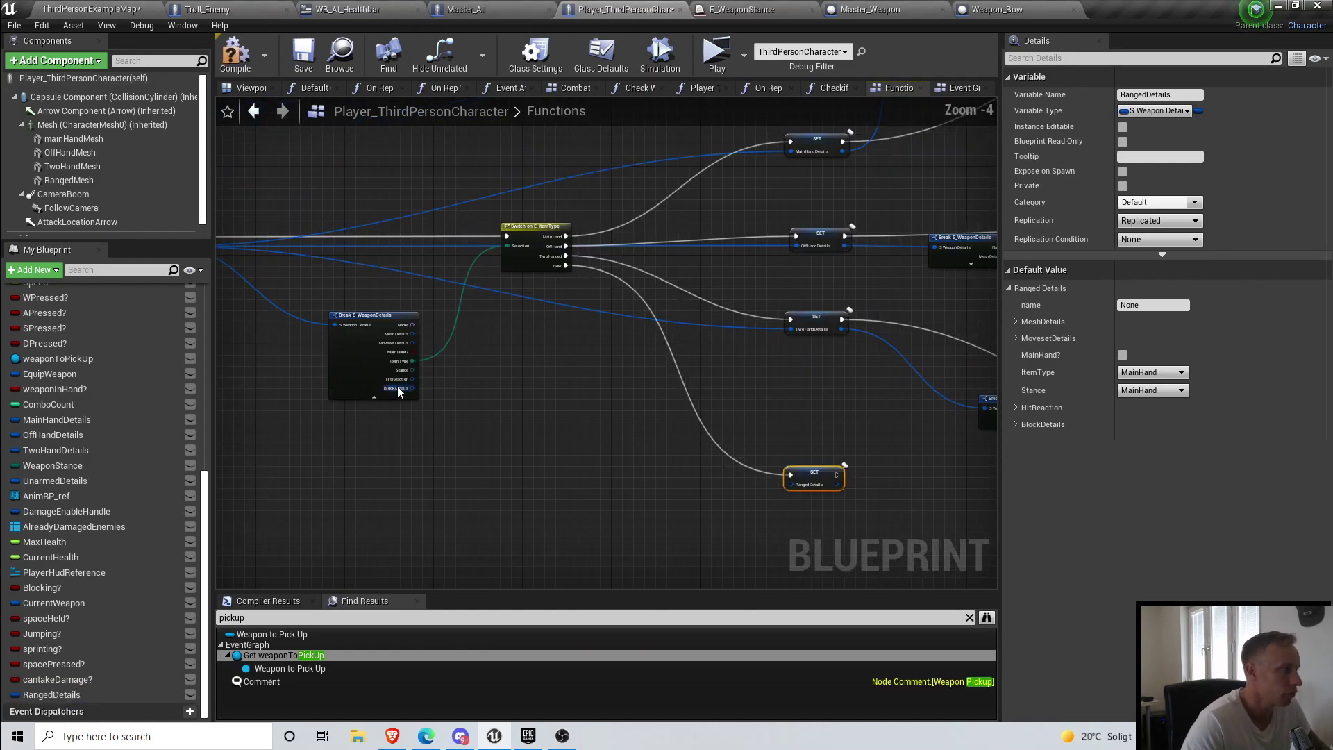
Step: Connect the Weapon Details output of MC_SetWeapon to the RangedDetails SET node's input
right_click_drag(397, 388, 673, 401)
scroll(475, 282, "up", 1)
right_click_drag(852, 376, 400, 311)
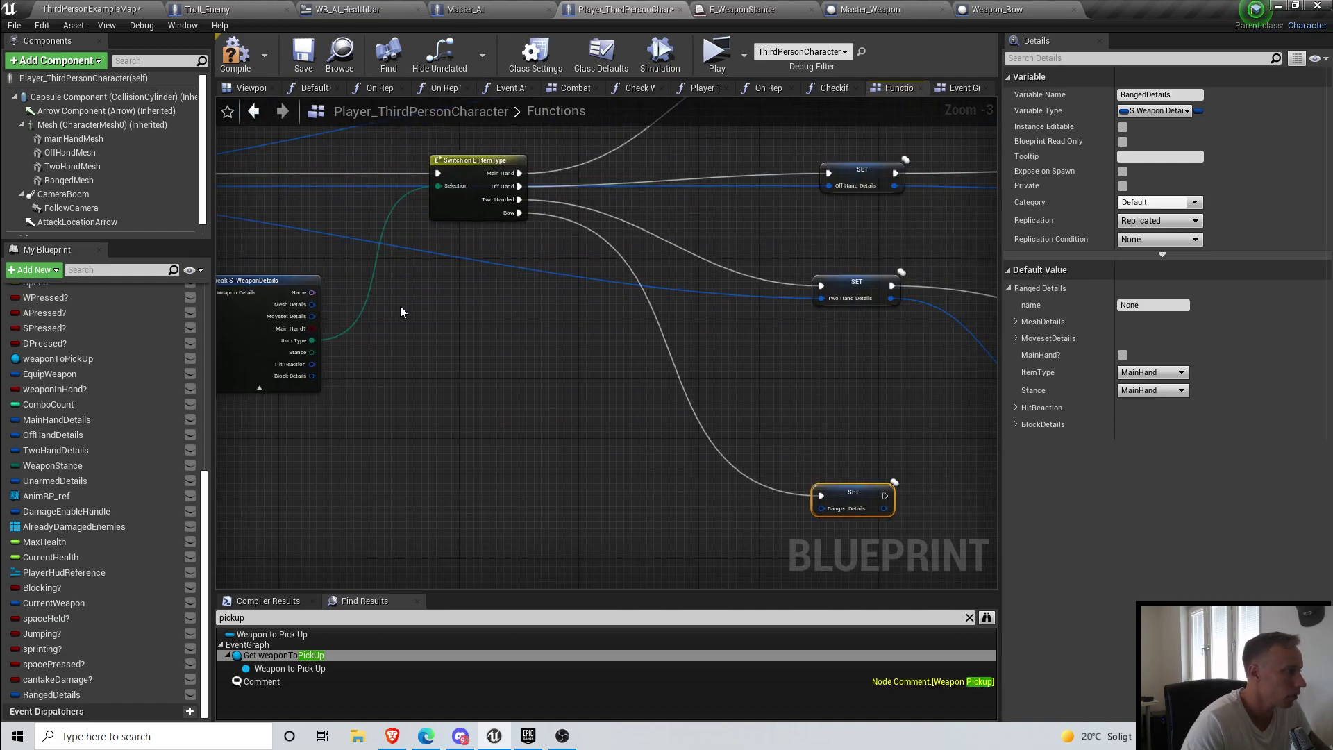
right_click_drag(343, 351, 681, 393)
left_click_drag(316, 228, 313, 508)
Step: Duplicate the two-handed row's break, mesh getter, Set Static Mesh and attach nodes and place the copy beneath it
scroll(489, 392, "down", 3)
left_click_drag(409, 331, 781, 465)
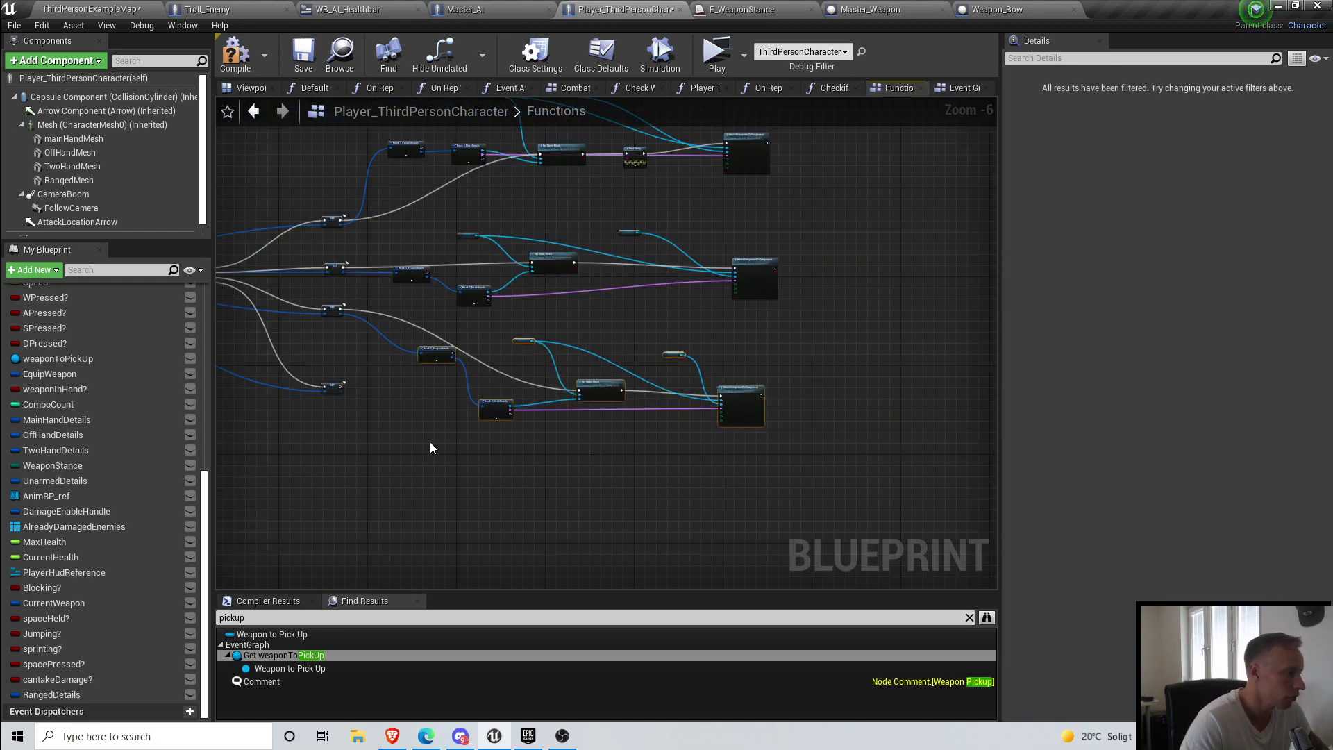
scroll(514, 355, "up", 4)
scroll(543, 365, "down", 3)
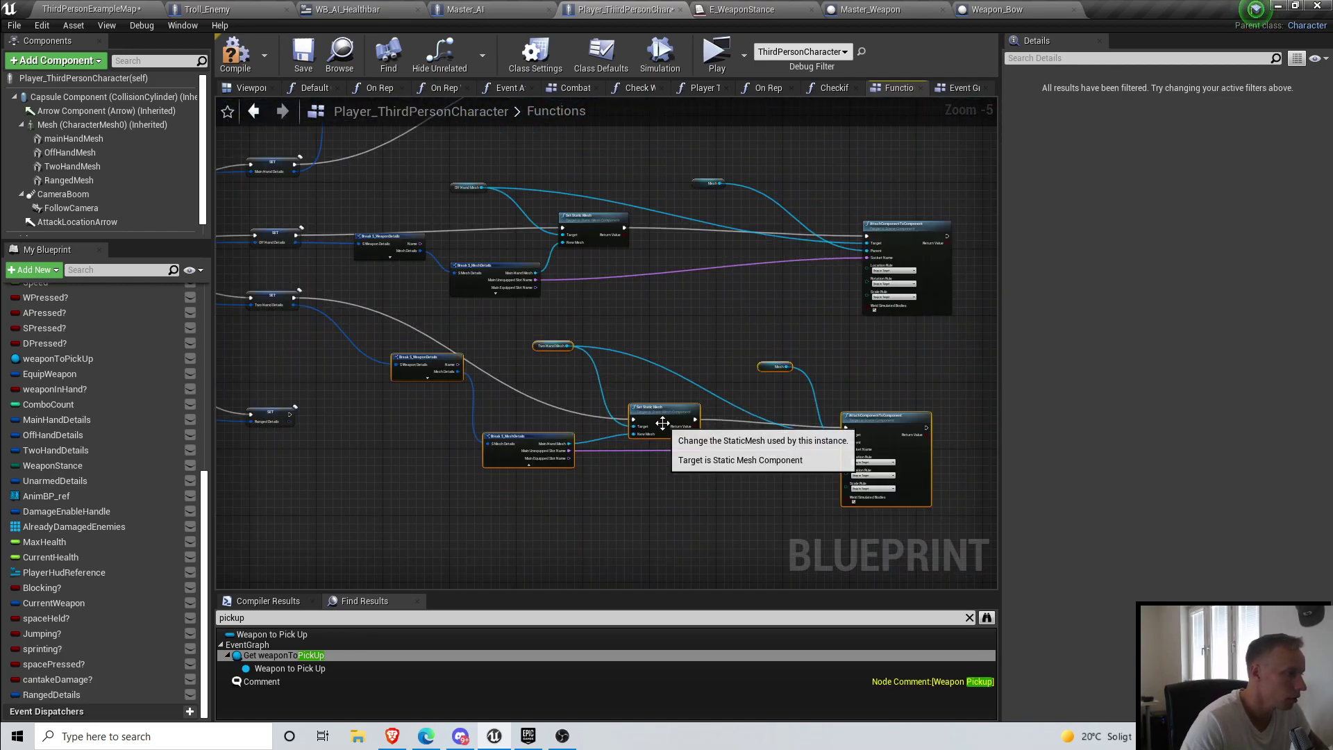
left_click_drag(662, 424, 676, 415)
left_click(510, 520)
right_click_drag(511, 520, 574, 438)
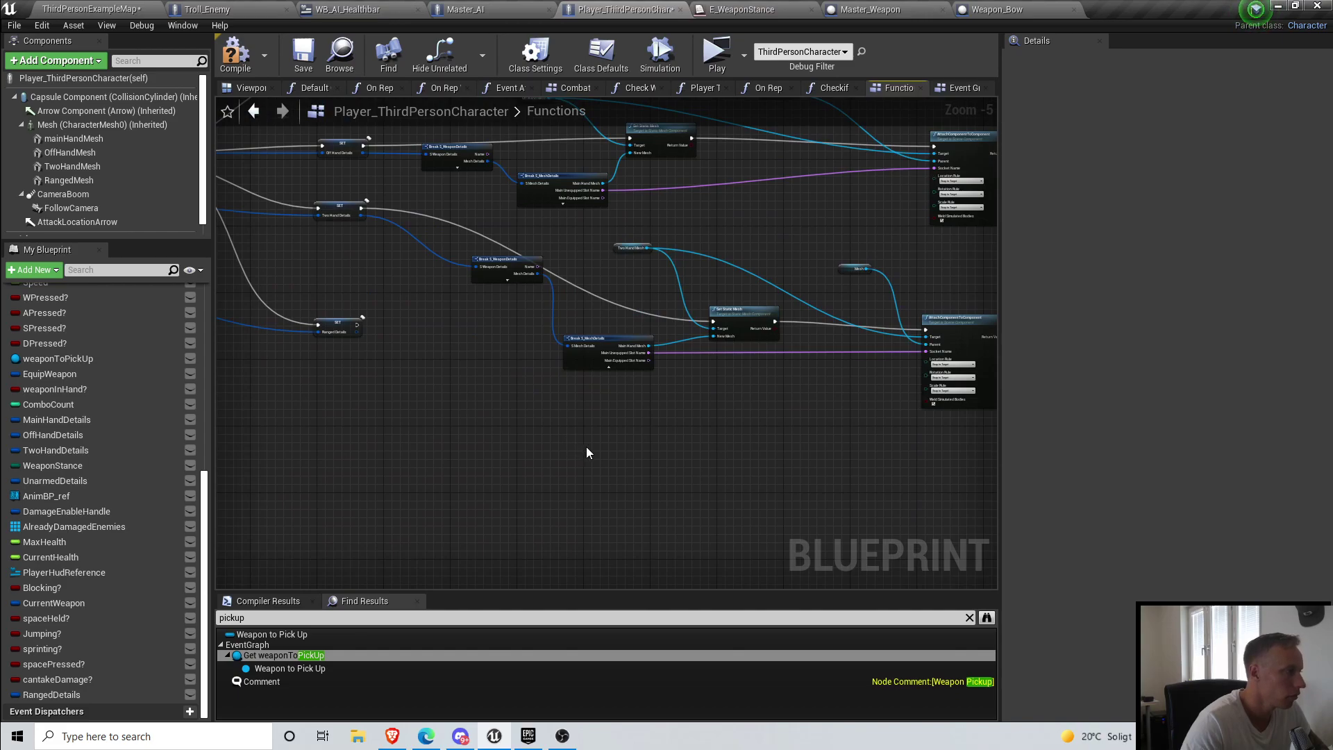
key("ctrl+v")
left_click_drag(639, 469, 689, 473)
Step: Replace the copied row's Two Hand Mesh getter with RangedMesh as target of Set Static Mesh and AttachComponentToComponent
scroll(617, 451, "up", 2)
right_click_drag(617, 450, 537, 372)
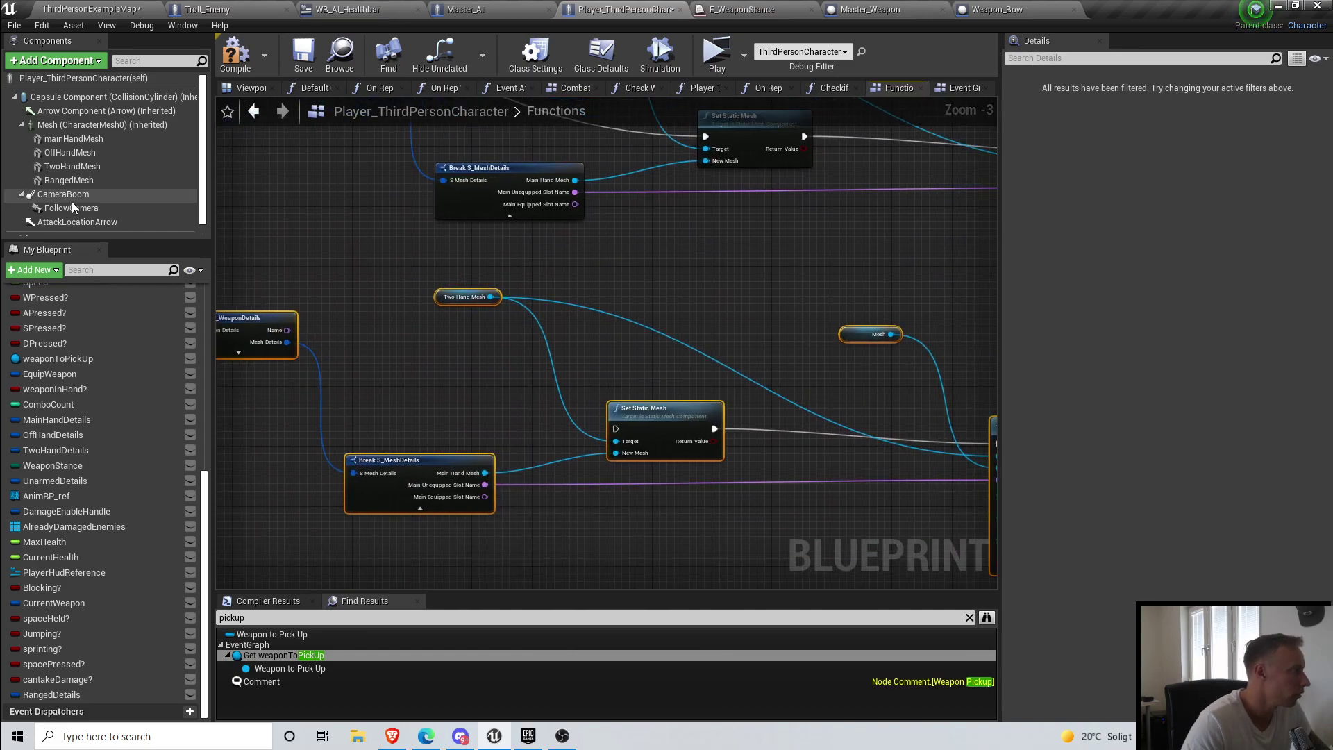
left_click_drag(82, 181, 489, 355)
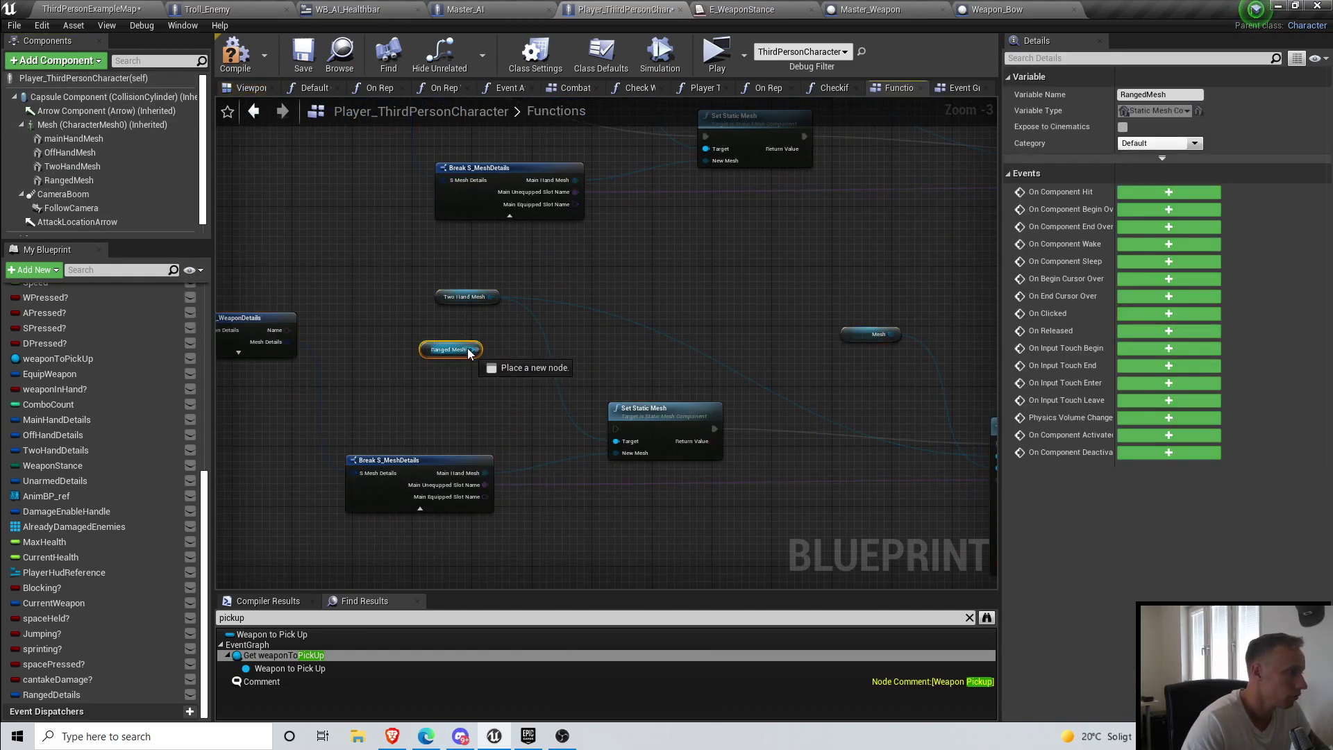
left_click_drag(615, 443, 617, 442)
right_click_drag(805, 377, 667, 357)
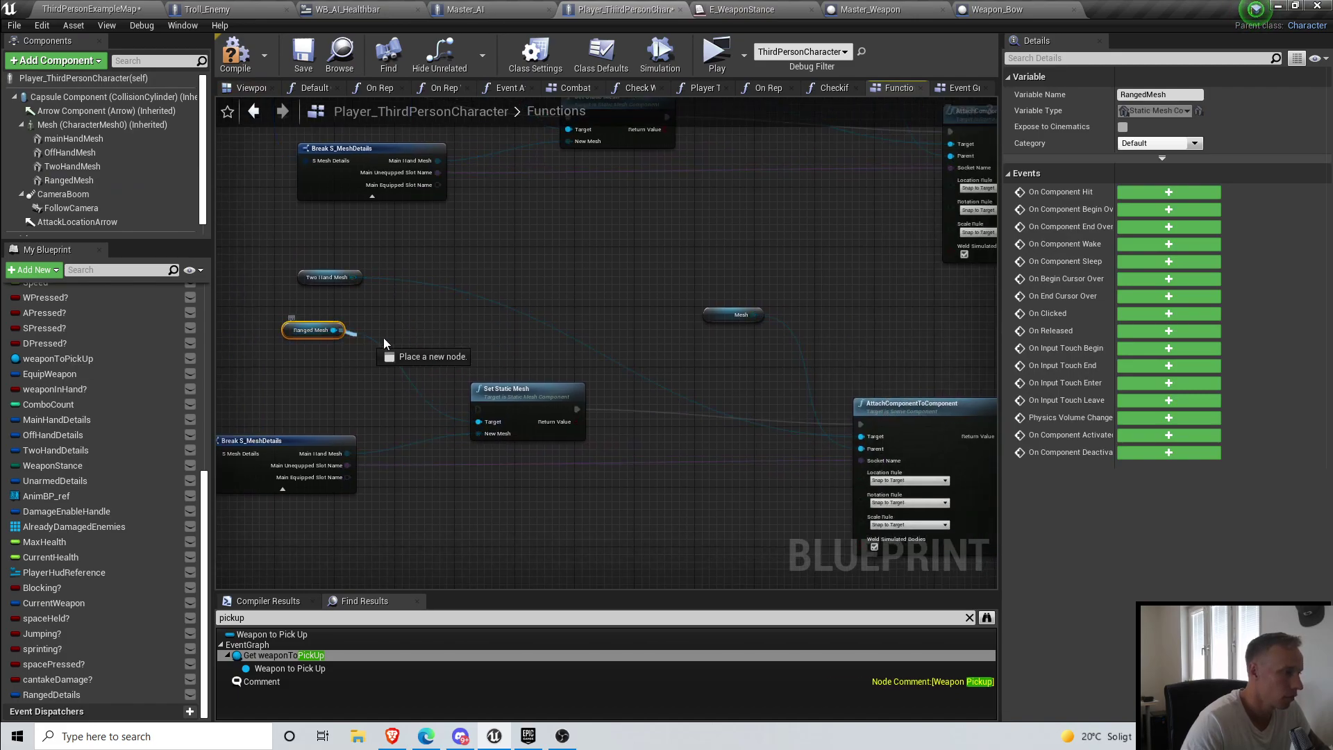
left_click_drag(863, 440, 864, 437)
right_click_drag(297, 259, 376, 265)
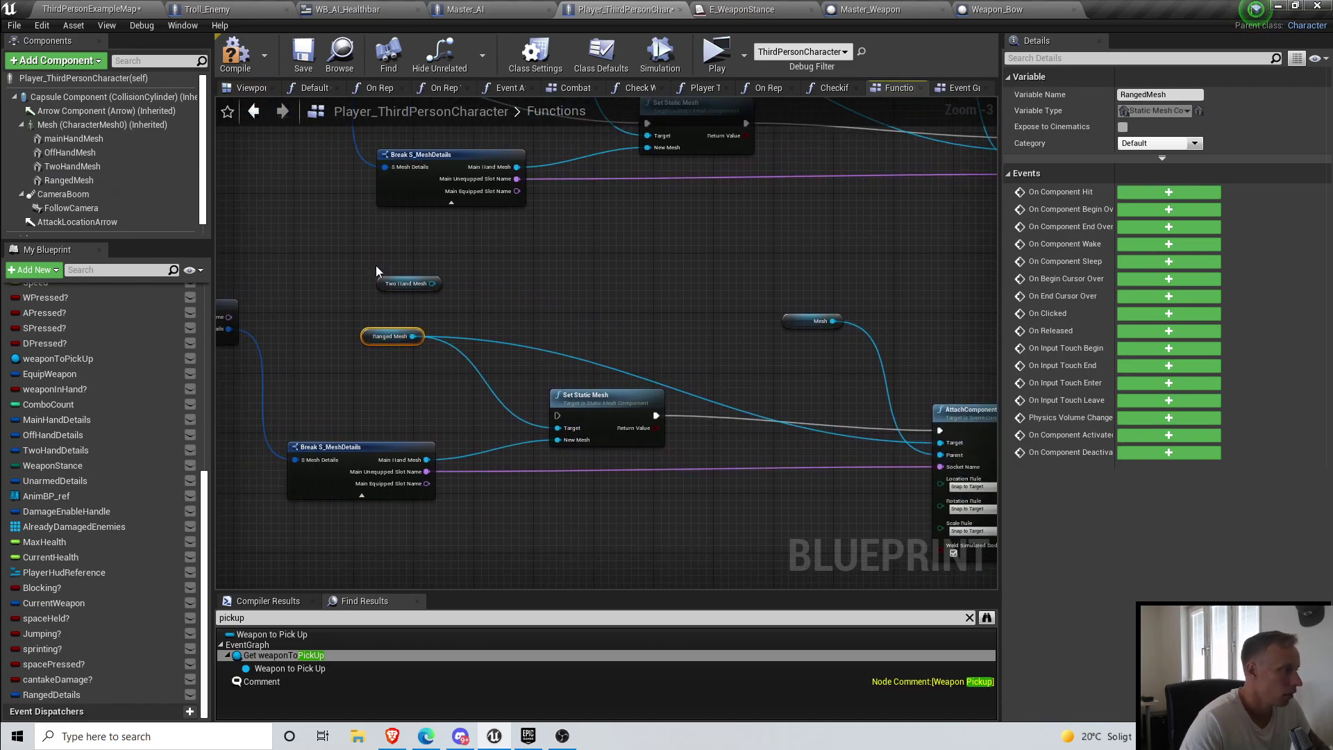
key("Delete")
Step: Wire the RangedDetails SET node's execution output to the copied Set Static Mesh node and compile the blueprint
right_click_drag(315, 349, 575, 421)
left_click_drag(263, 206, 824, 498)
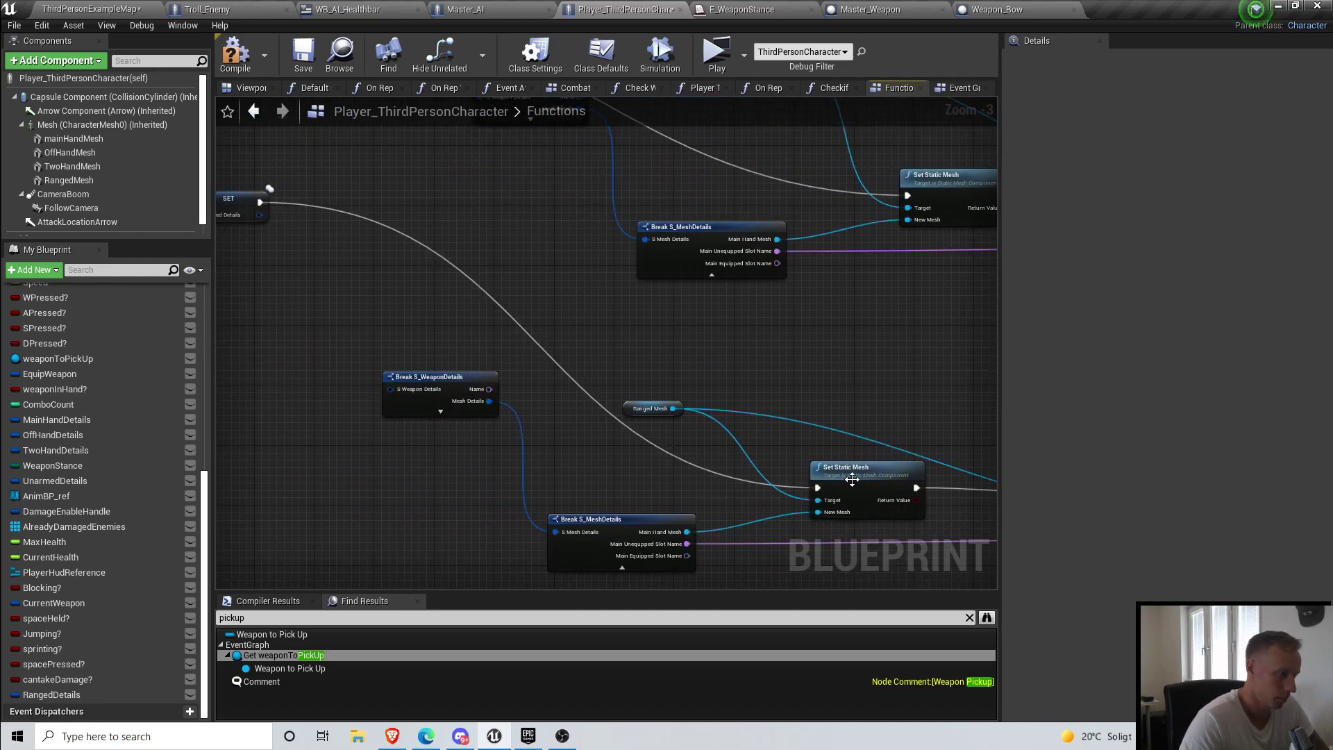
scroll(514, 423, "down", 4)
left_click(236, 54)
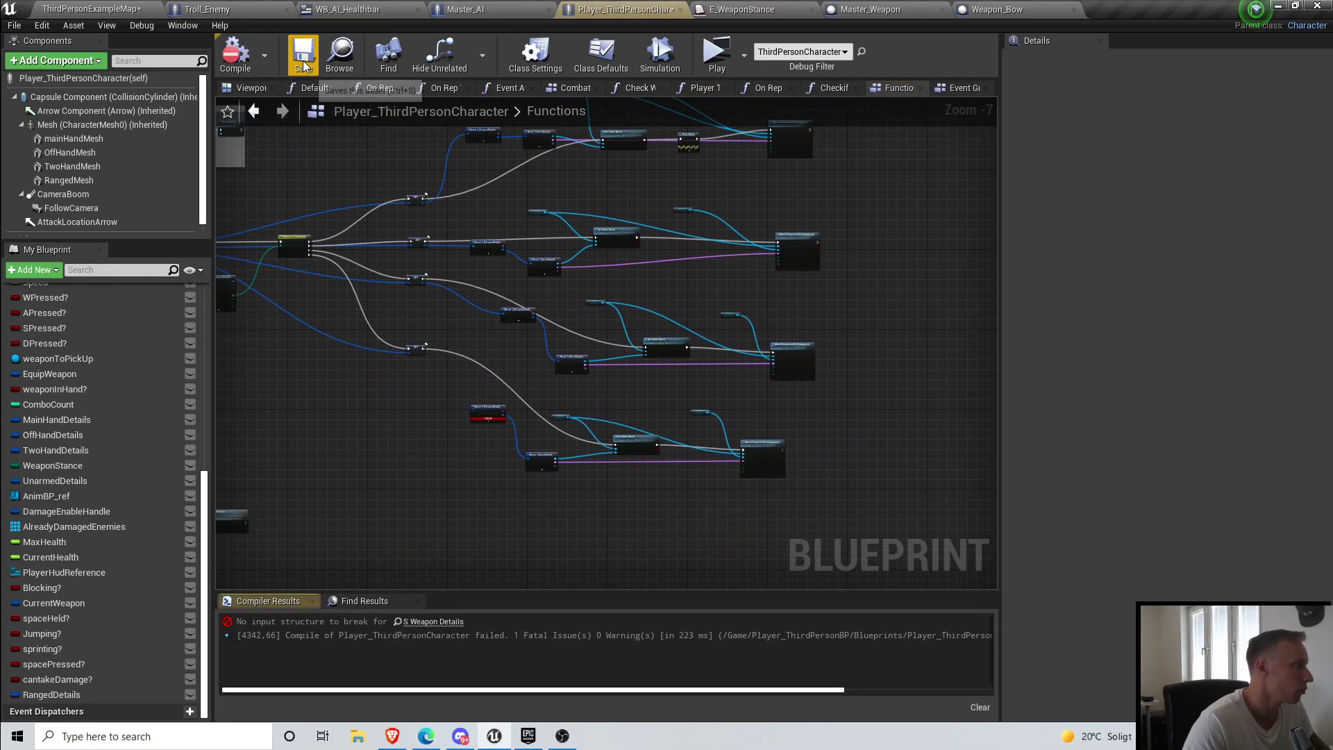
Step: Connect the RangedDetails SET output to the ranged row's Break S_WeaponDetails node and recompile the blueprint
left_click(434, 625)
scroll(561, 366, "up", 2)
right_click_drag(561, 365, 664, 424)
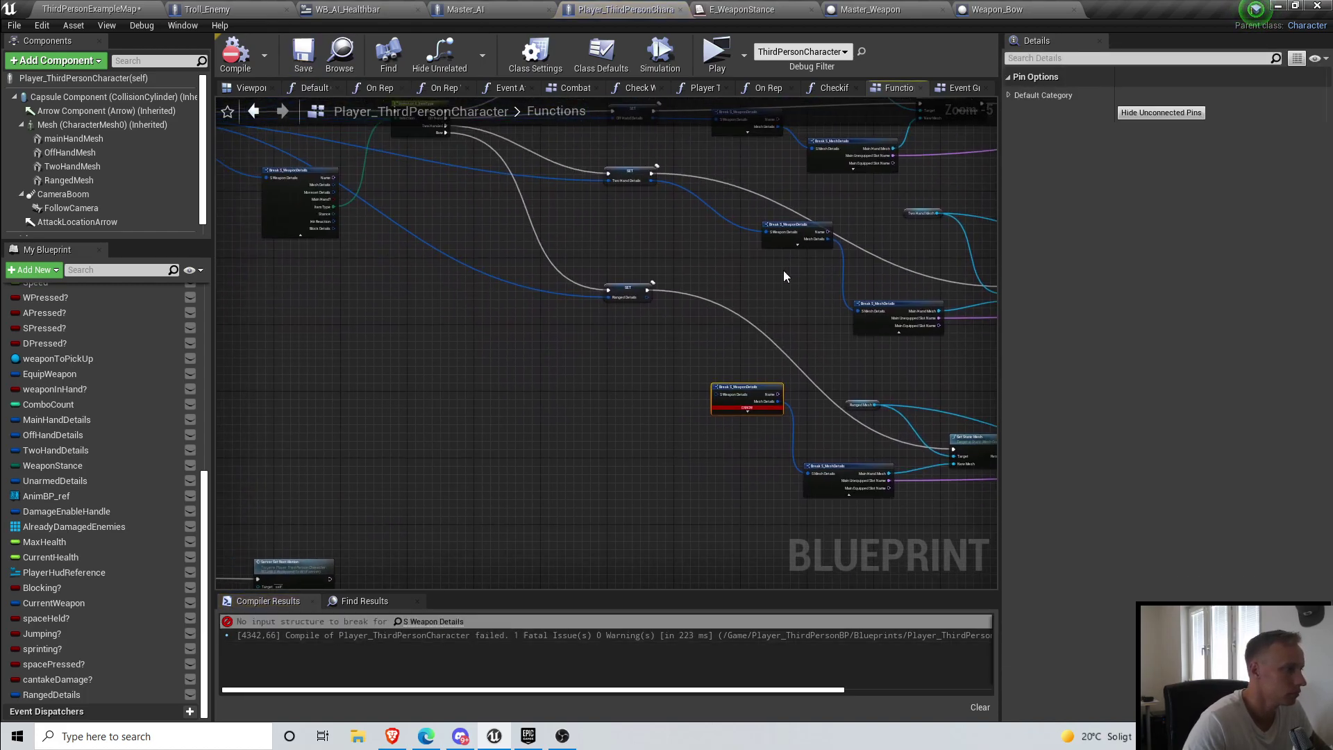
right_click_drag(783, 273, 766, 304)
left_click_drag(630, 327, 699, 426)
left_click(243, 56)
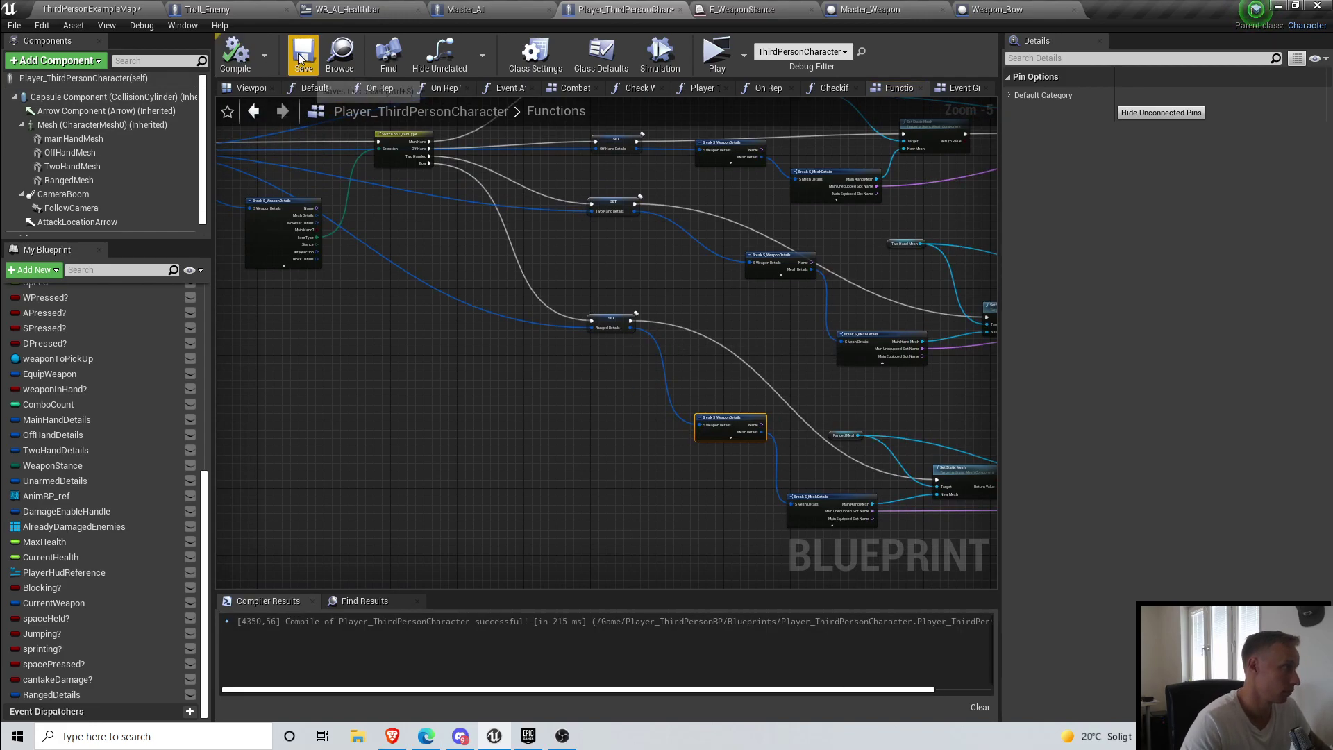
Step: Start the two-client preview, pick up the bow and run around the level to check how it attaches to the character
left_click(716, 50)
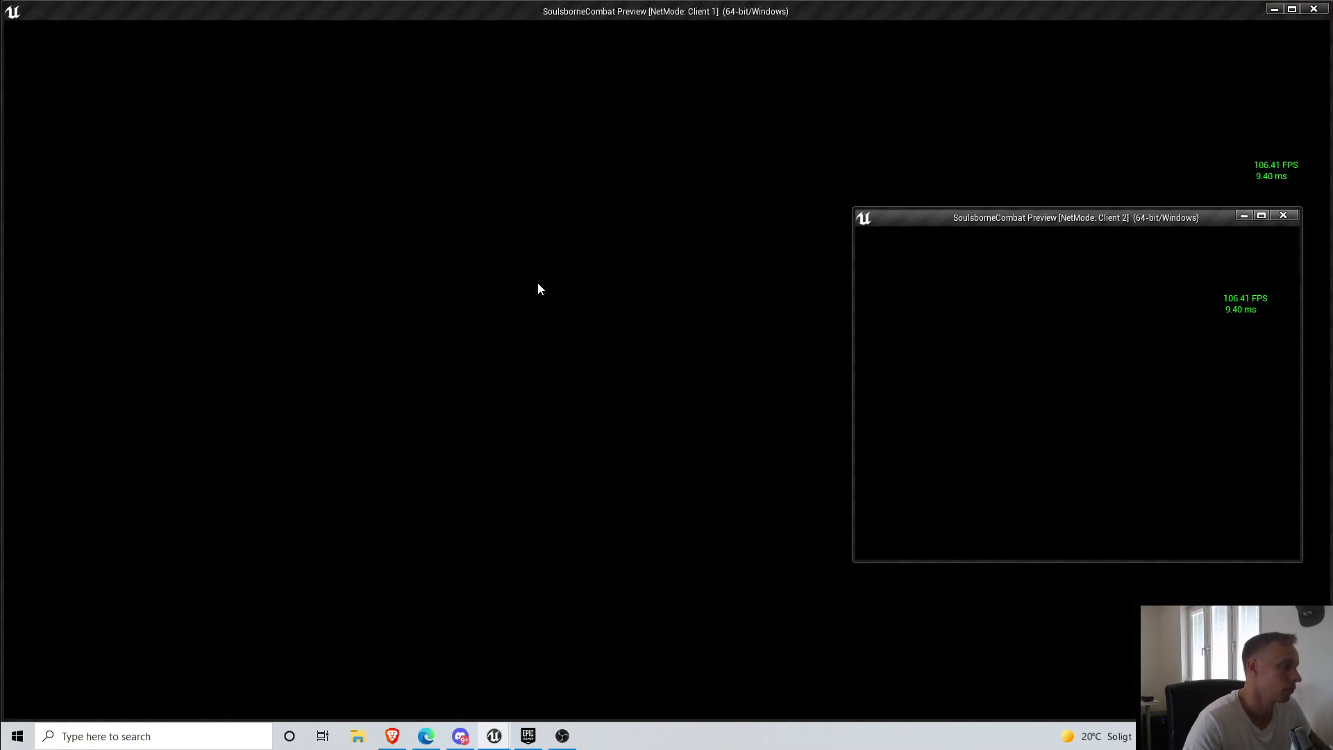
key("w")
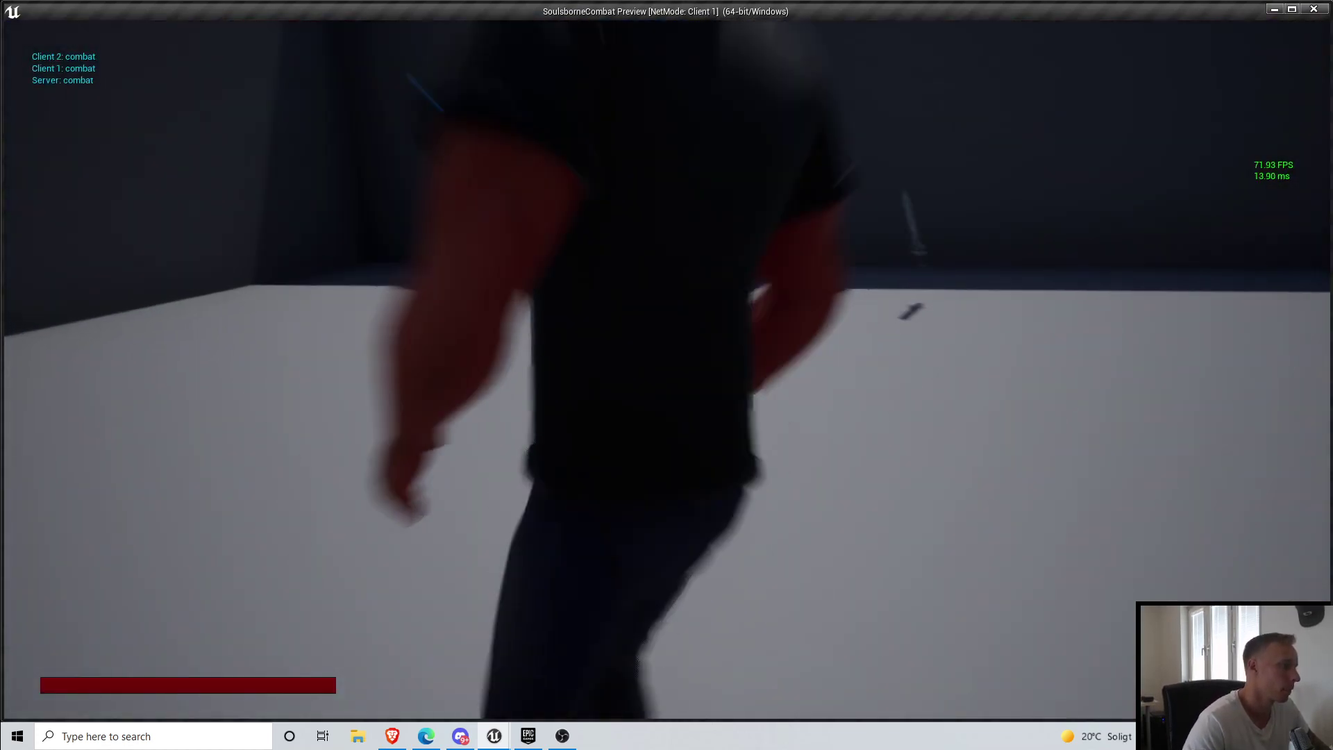
key("e")
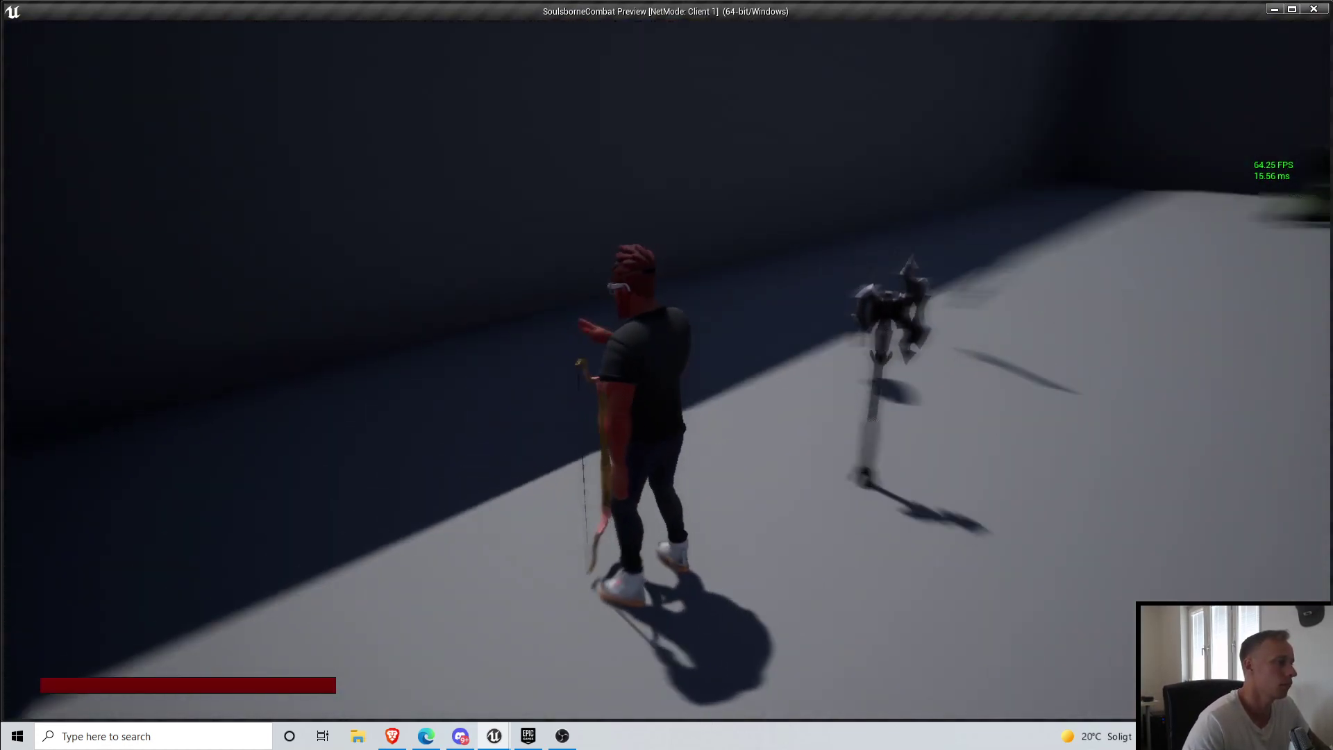
key("w")
key("w")
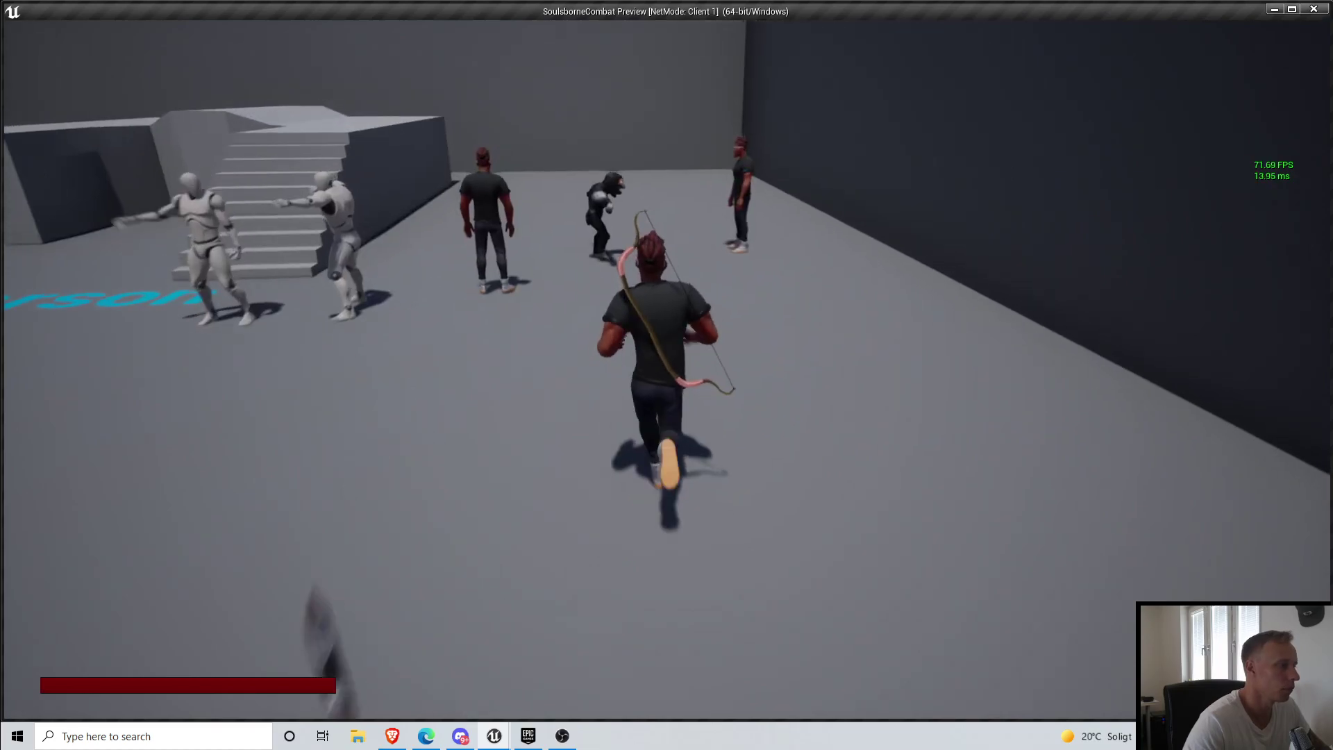
key("w")
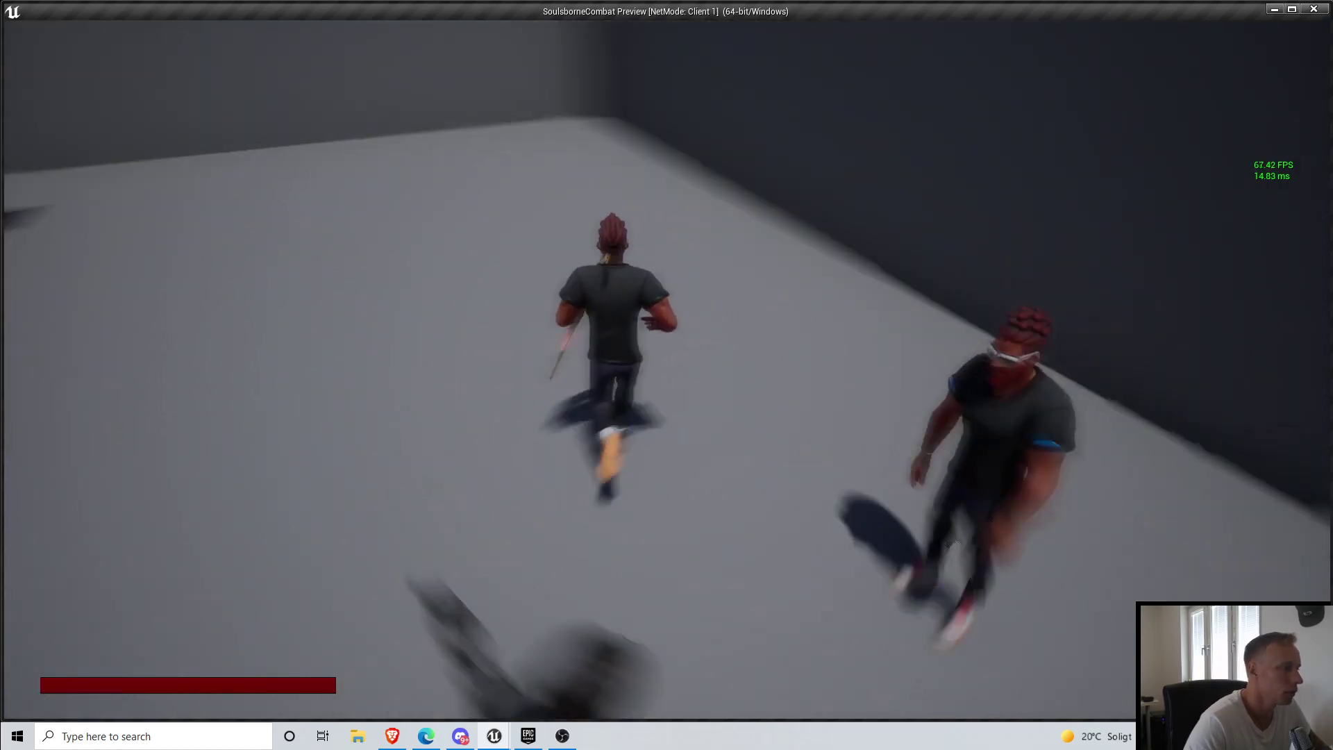
key("w")
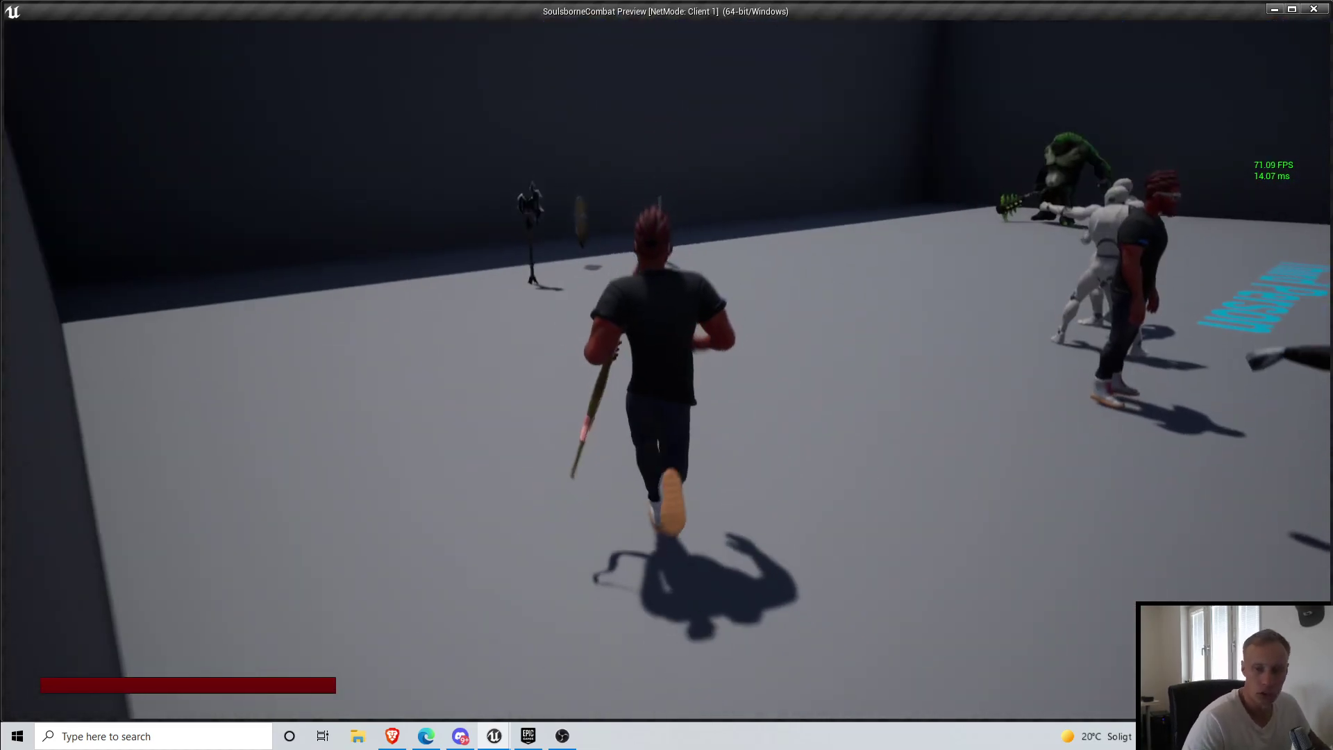
key("w")
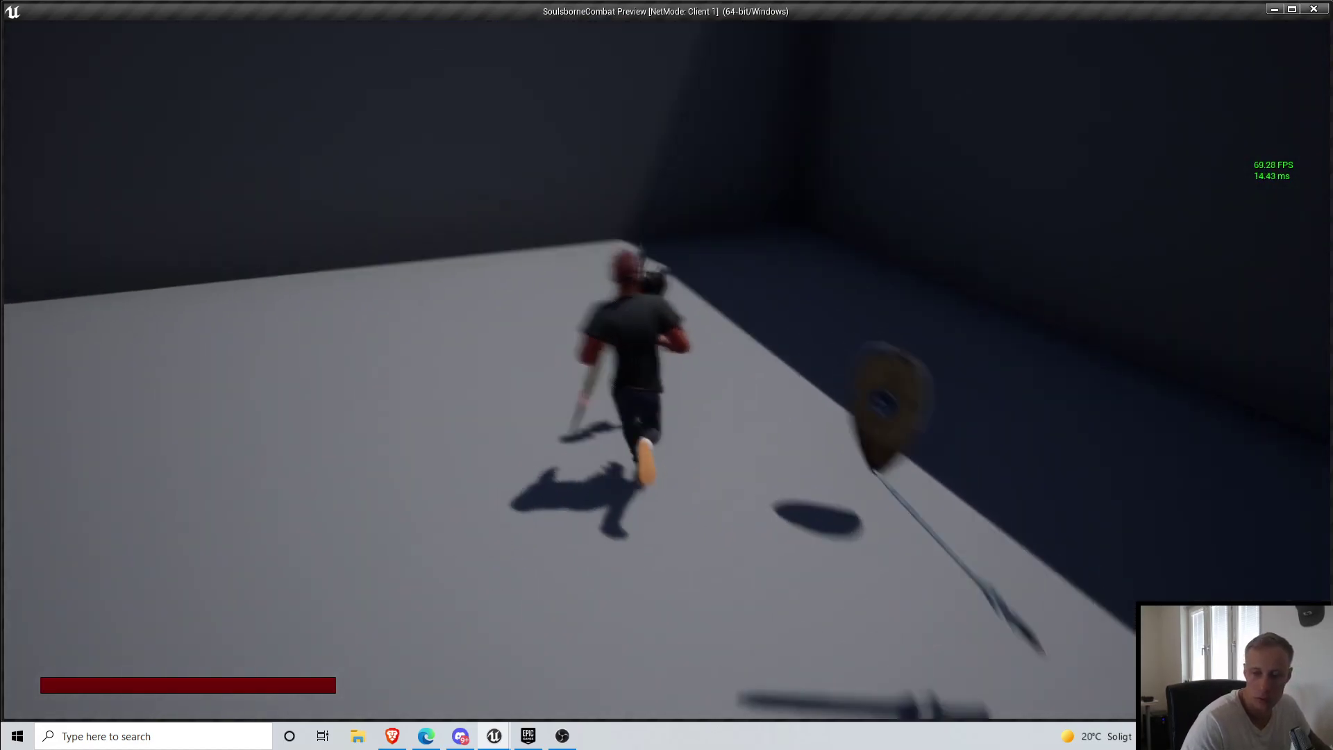
key("w")
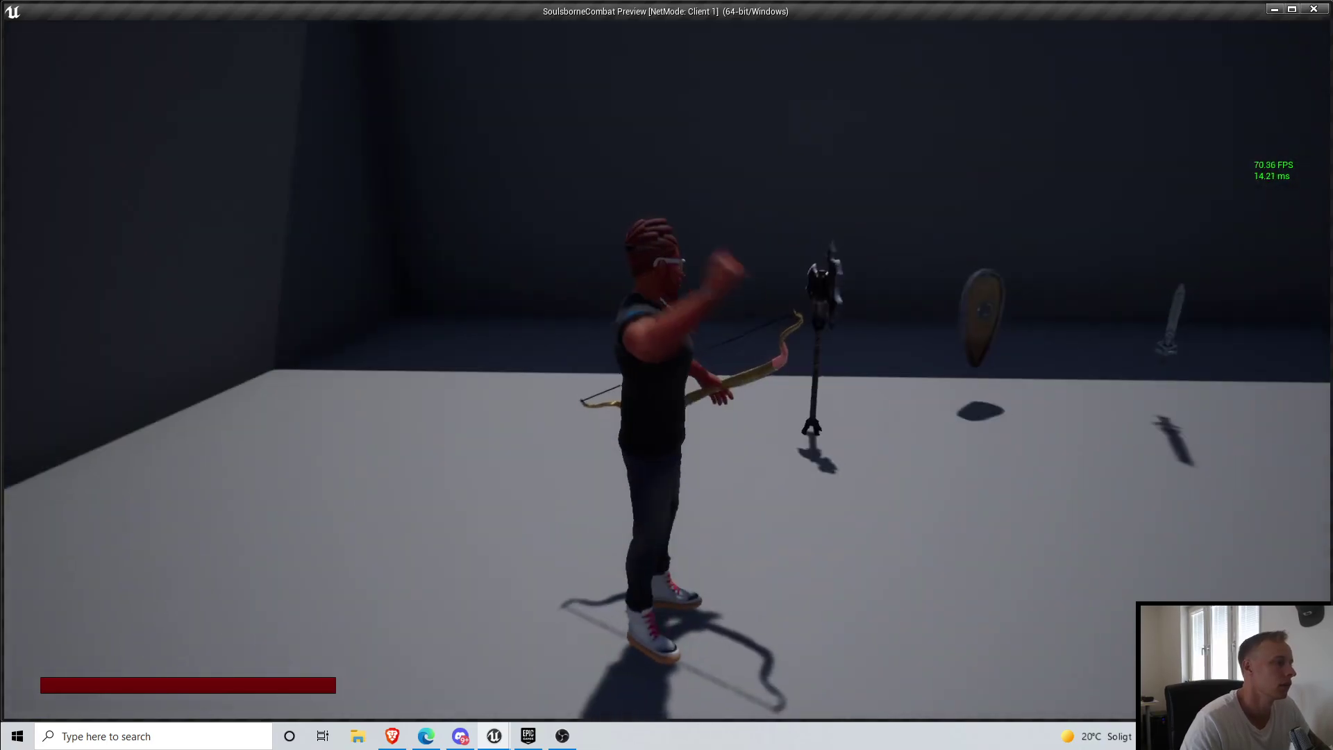
key("w")
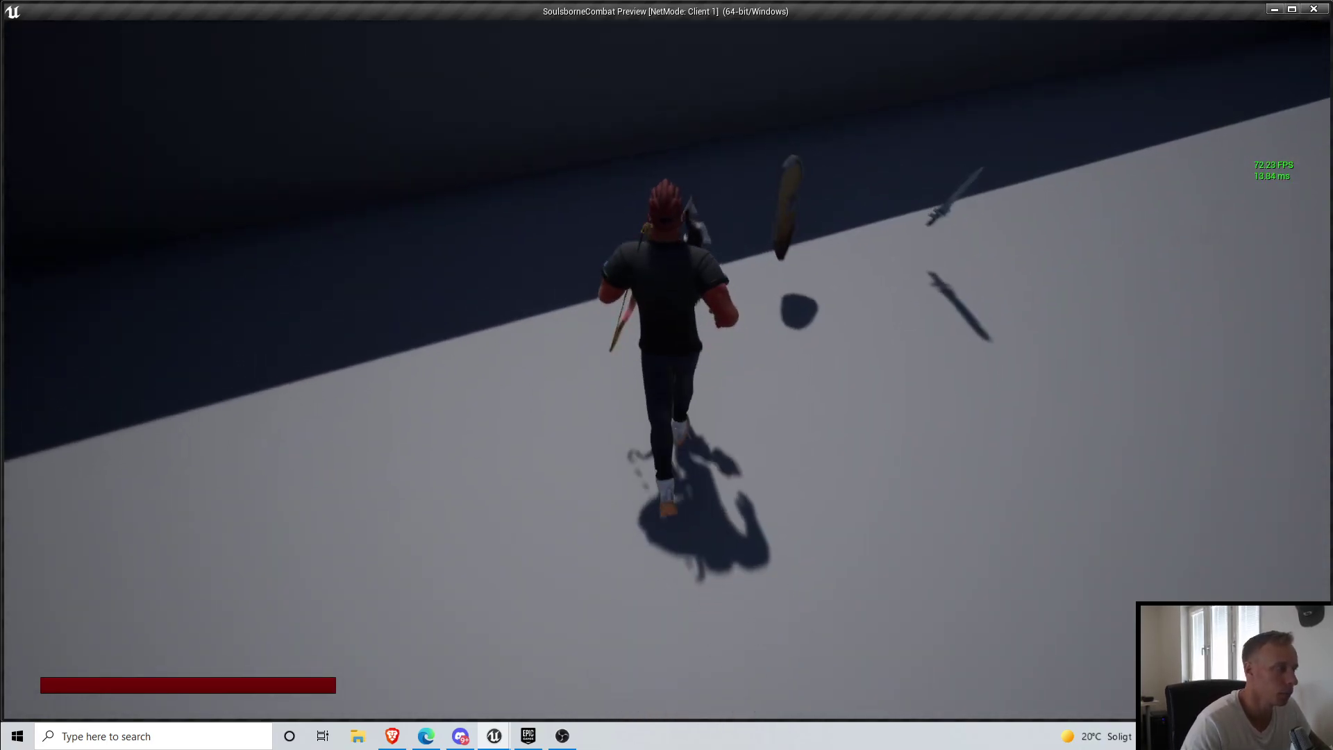
Step: Pick up the two-handed axe, the shield and the sword in the preview while carrying the bow
key("e")
key("w")
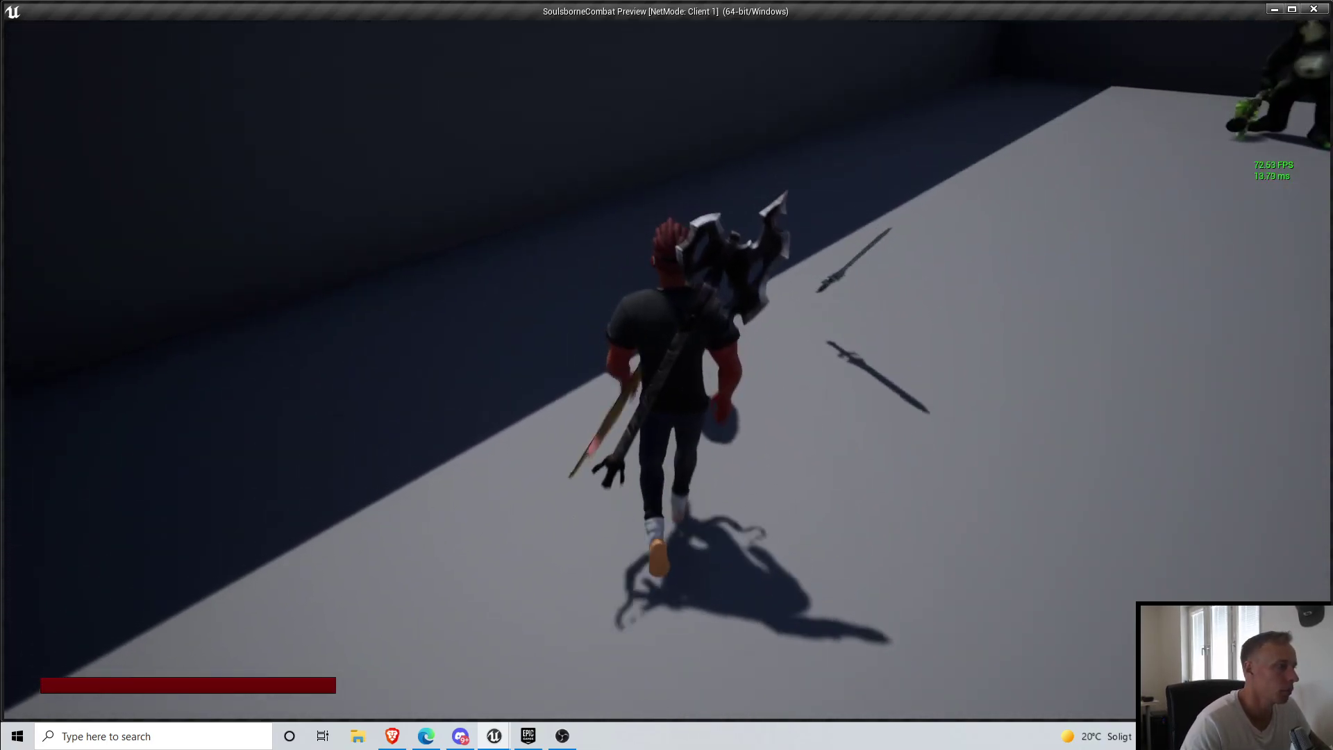
key("w")
key("e")
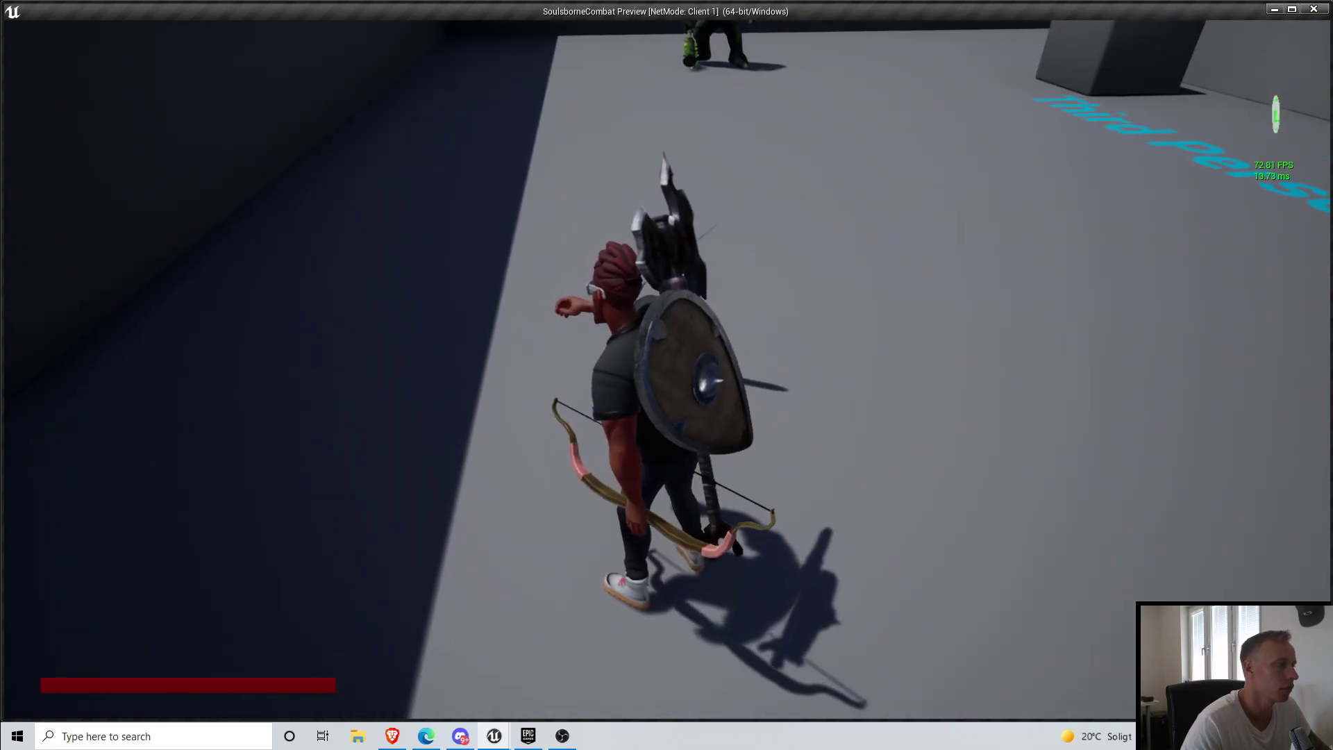
key("w")
key("e")
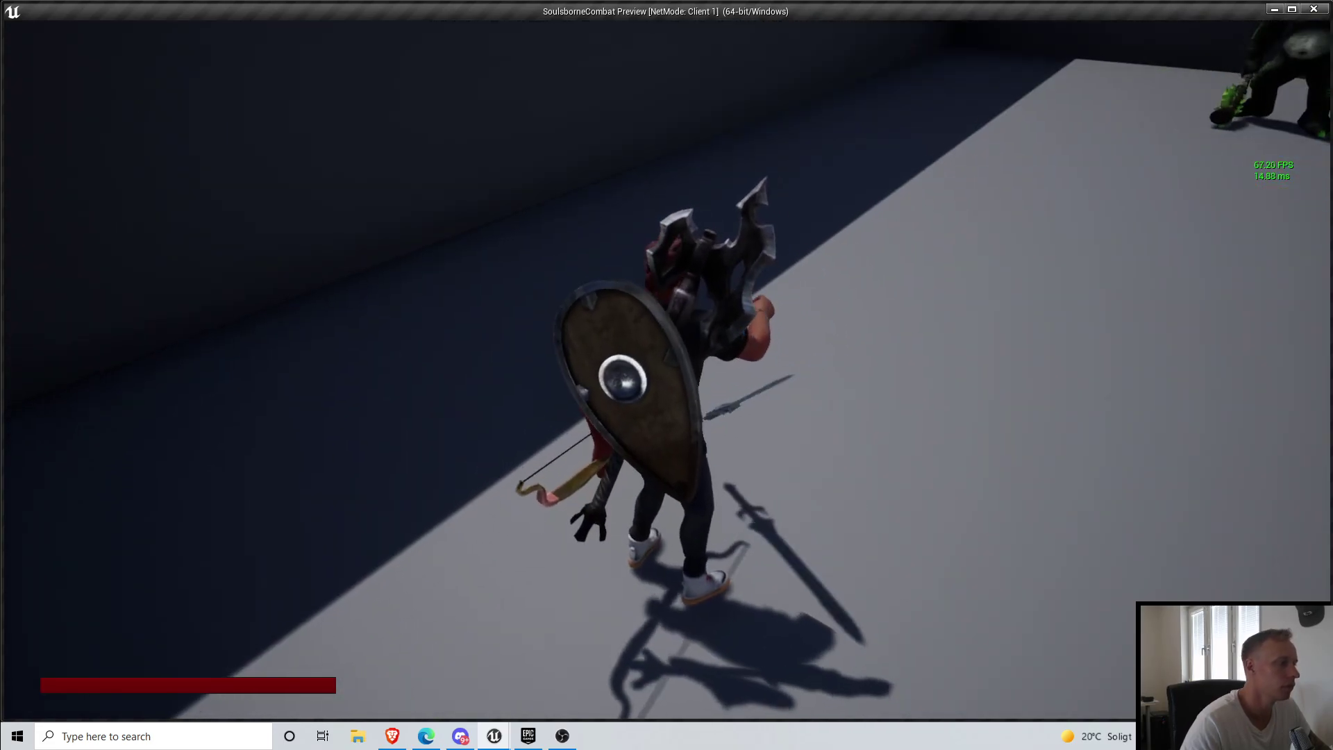
Step: Run the character around with all four weapons to check their attachment, and end the preview
key("w")
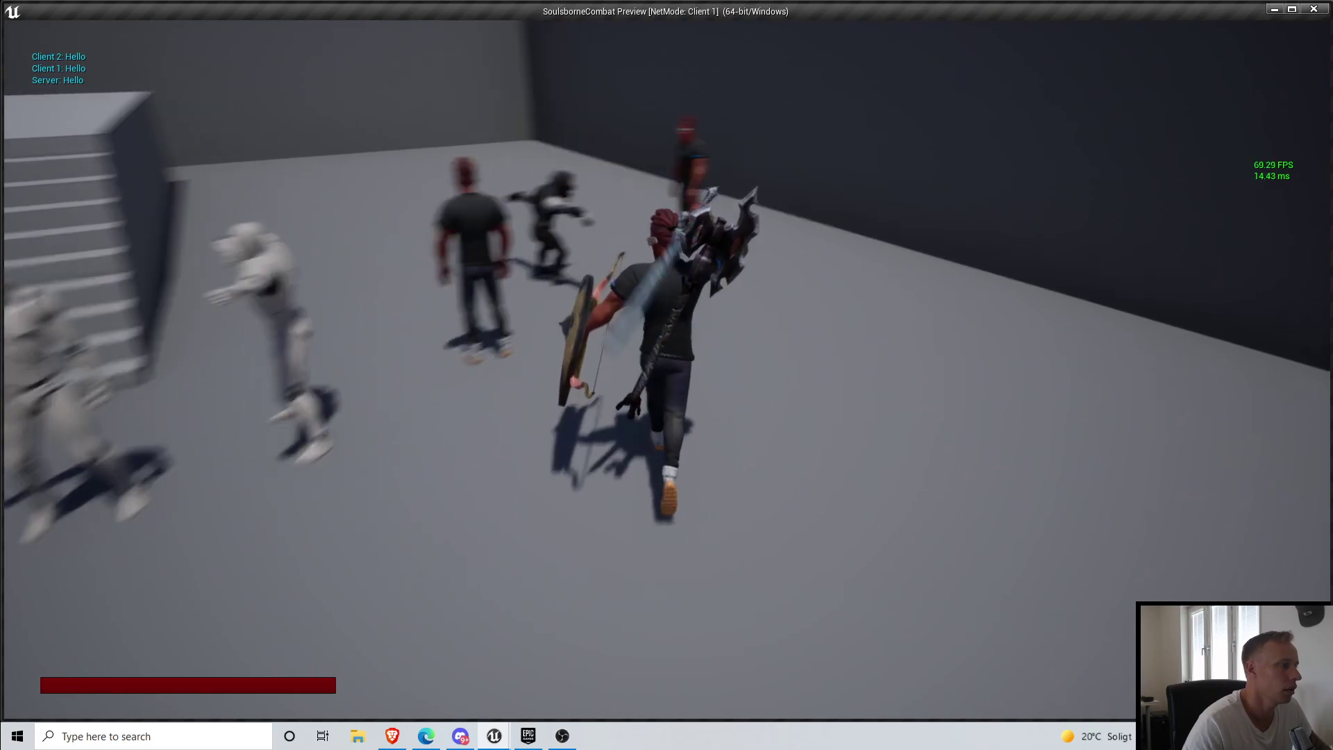
key("w")
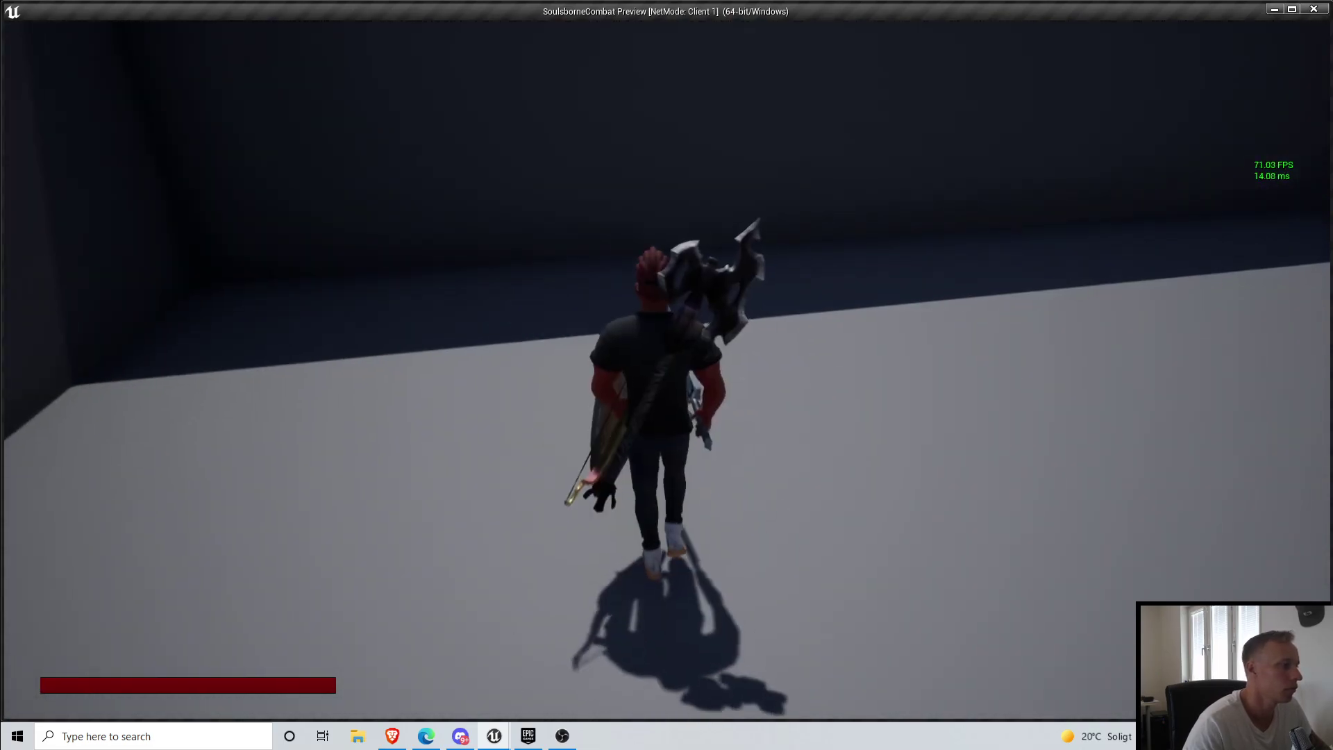
key("w")
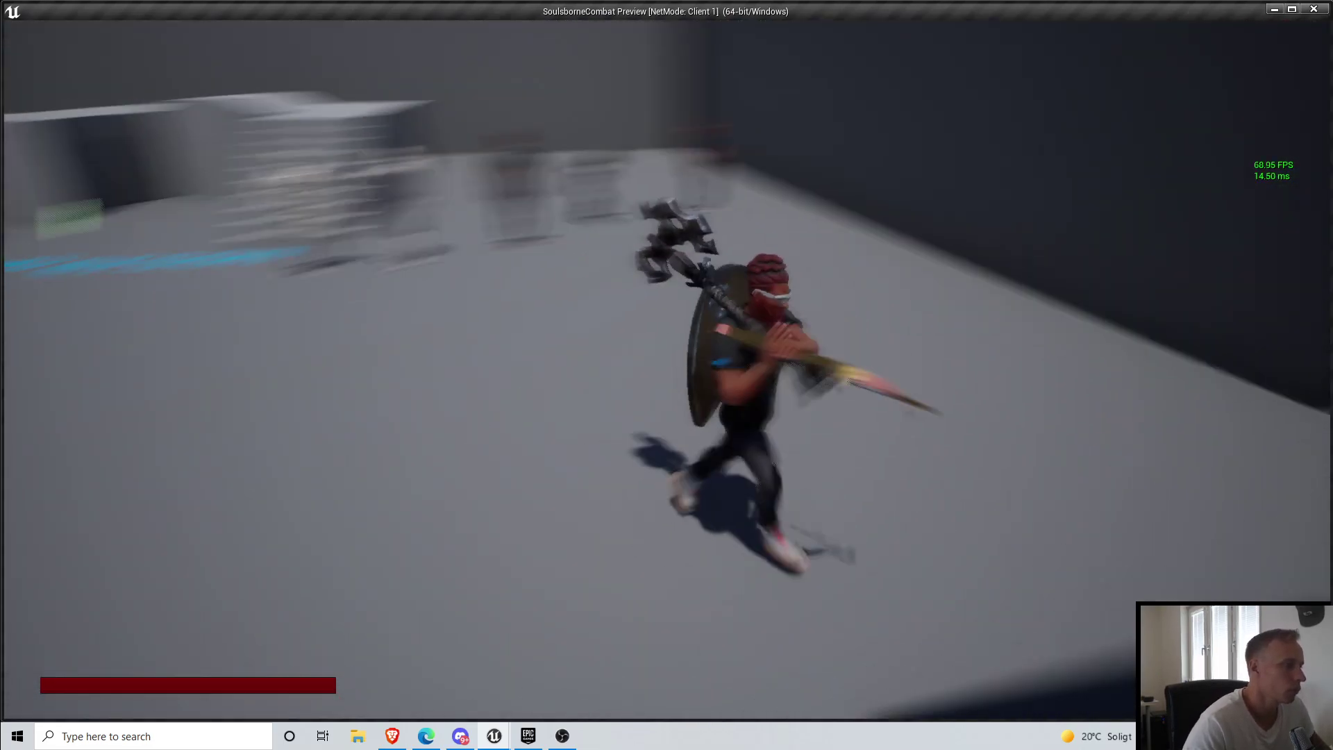
key("d")
key("w")
key("d")
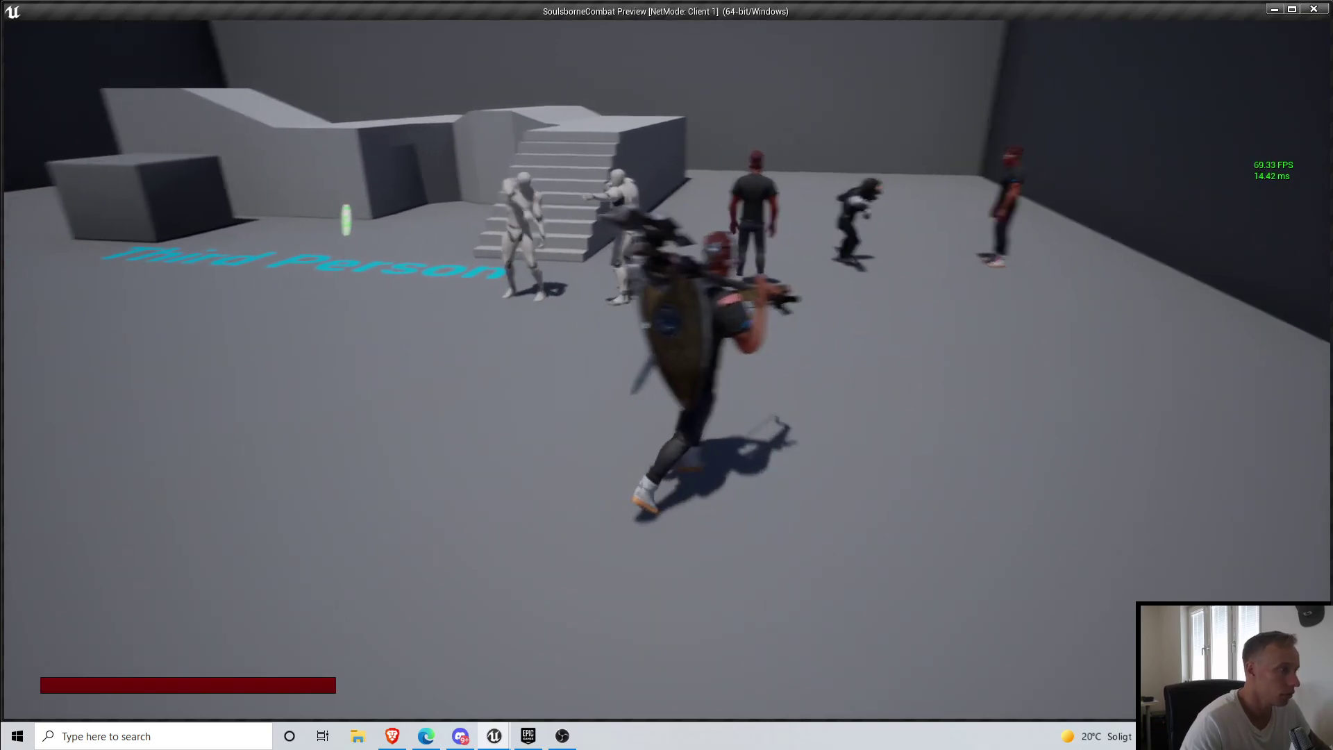
key("Escape")
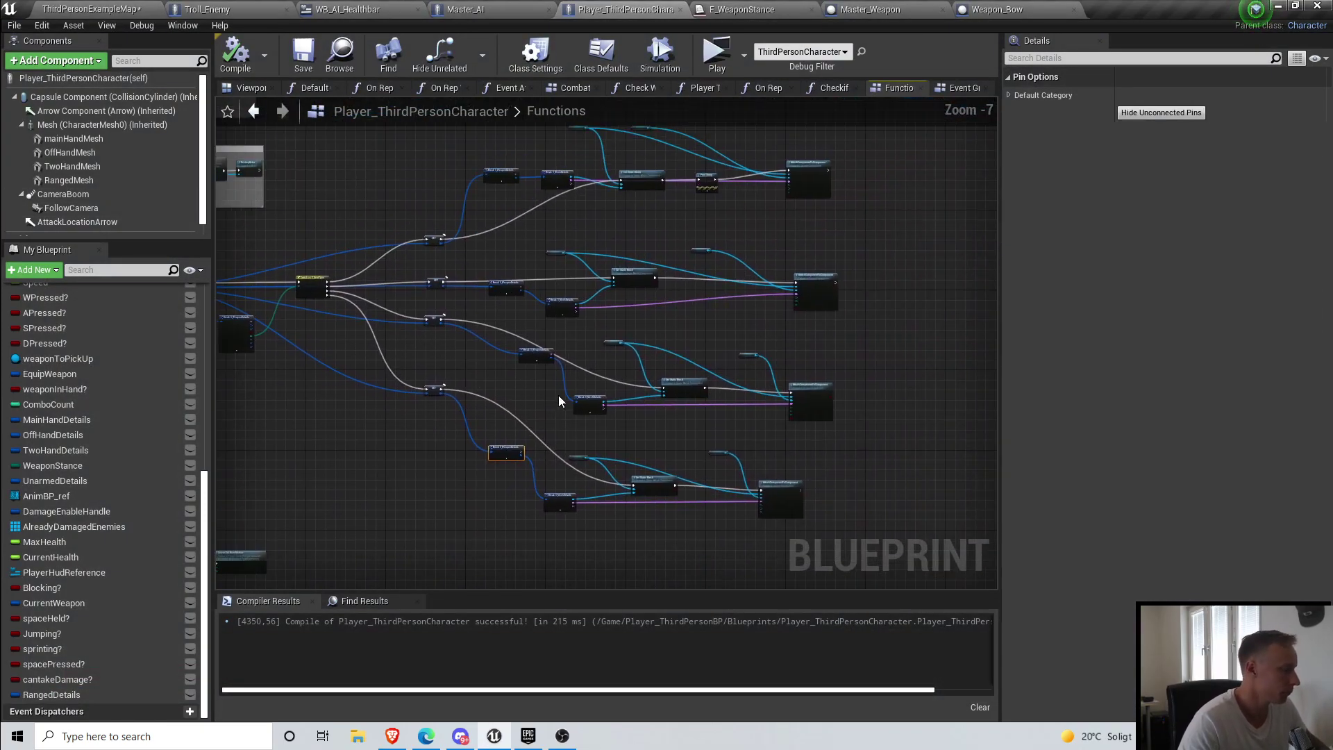
Step: Look through the Functions graph, the Event Graph and the On Rep Blocking? function for the remaining weapon logic
scroll(642, 373, "down", 3)
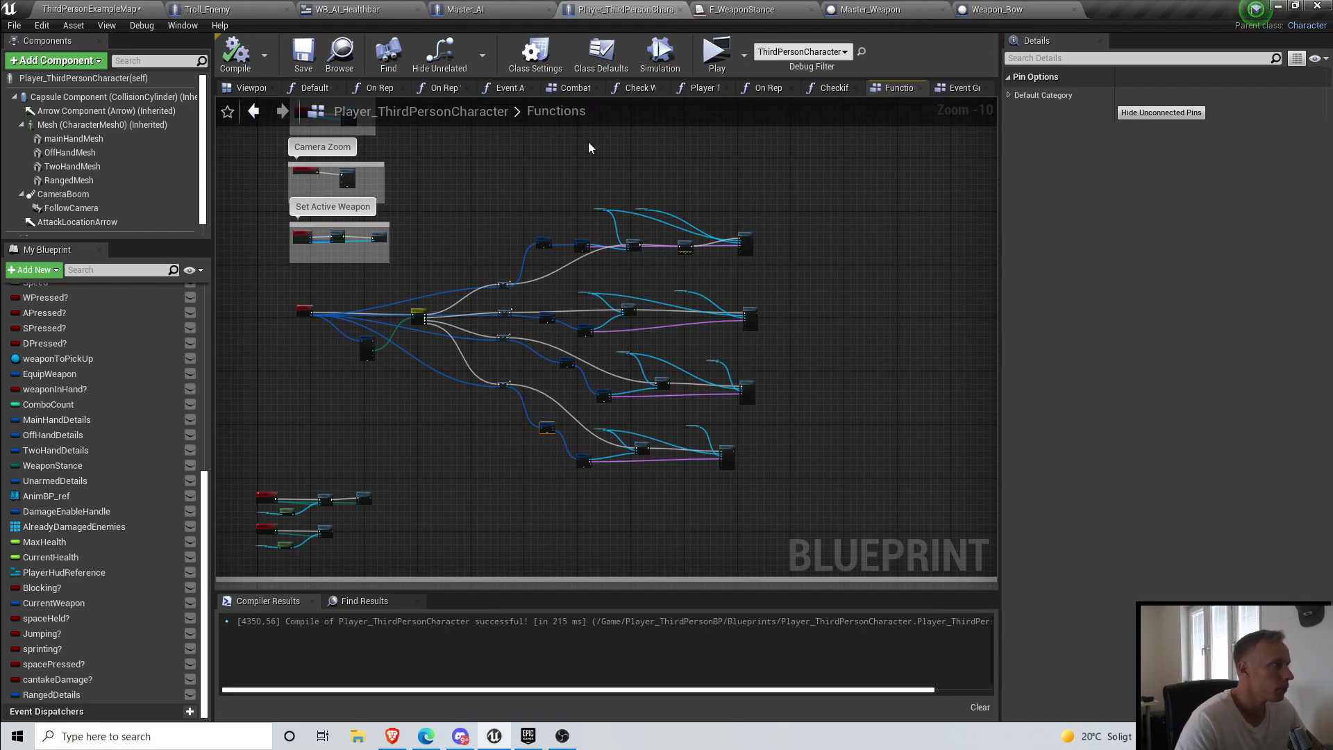
scroll(604, 361, "down", 2)
right_click_drag(645, 358, 713, 248)
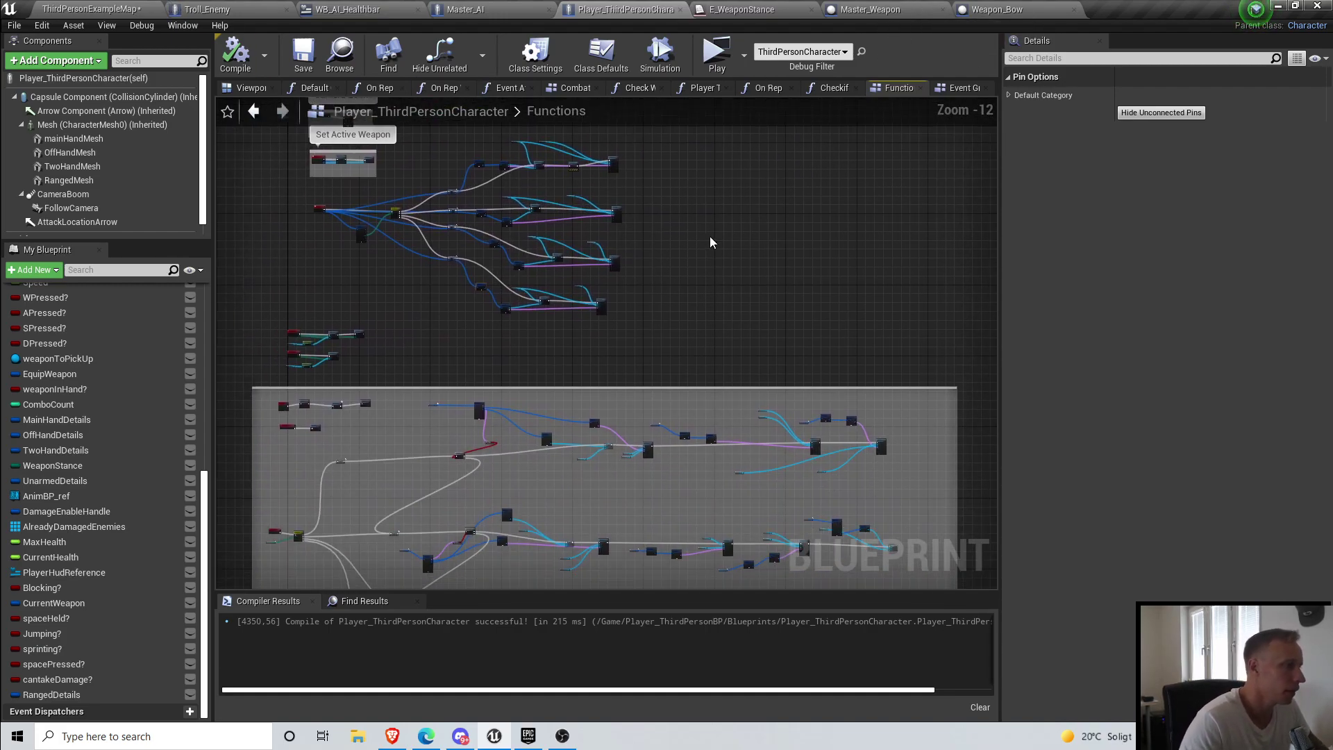
left_click(950, 90)
scroll(623, 272, "down", 7)
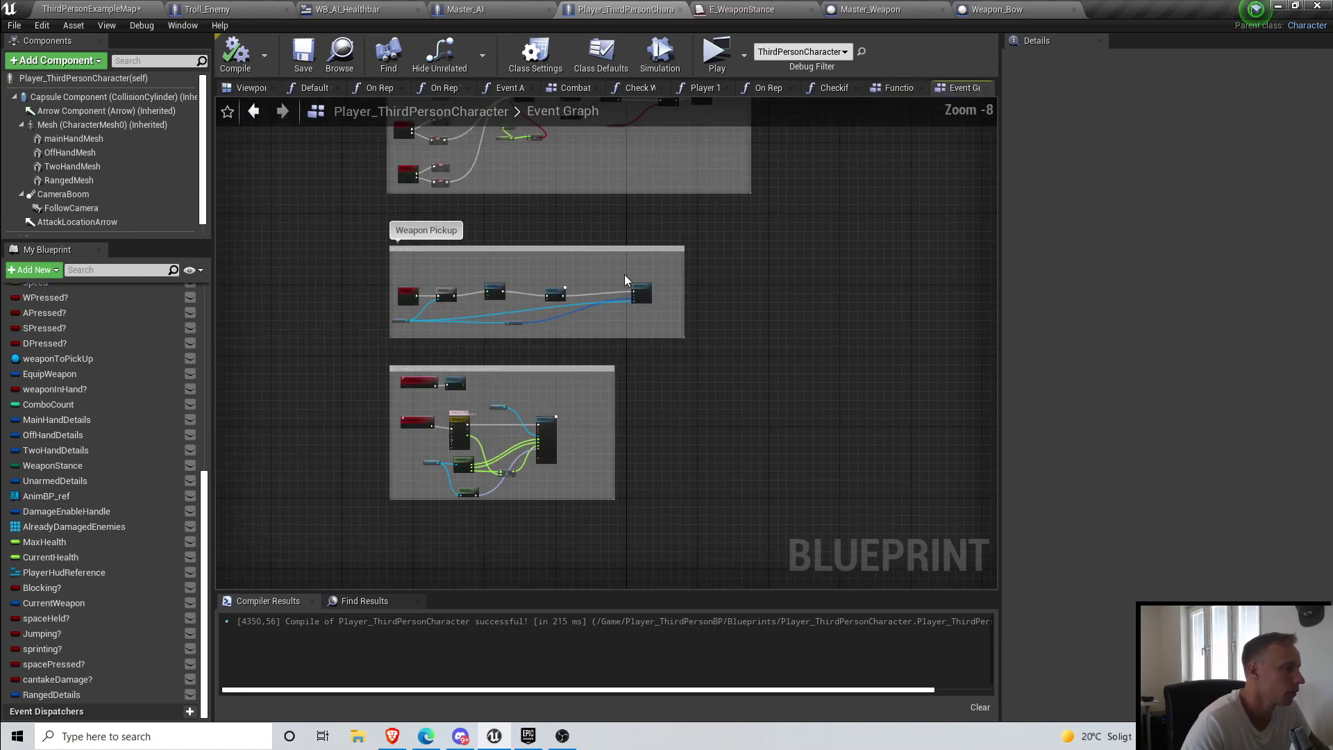
right_click_drag(623, 274, 665, 469)
right_click_drag(704, 237, 639, 476)
scroll(639, 481, "down", 4)
right_click_drag(743, 432, 692, 405)
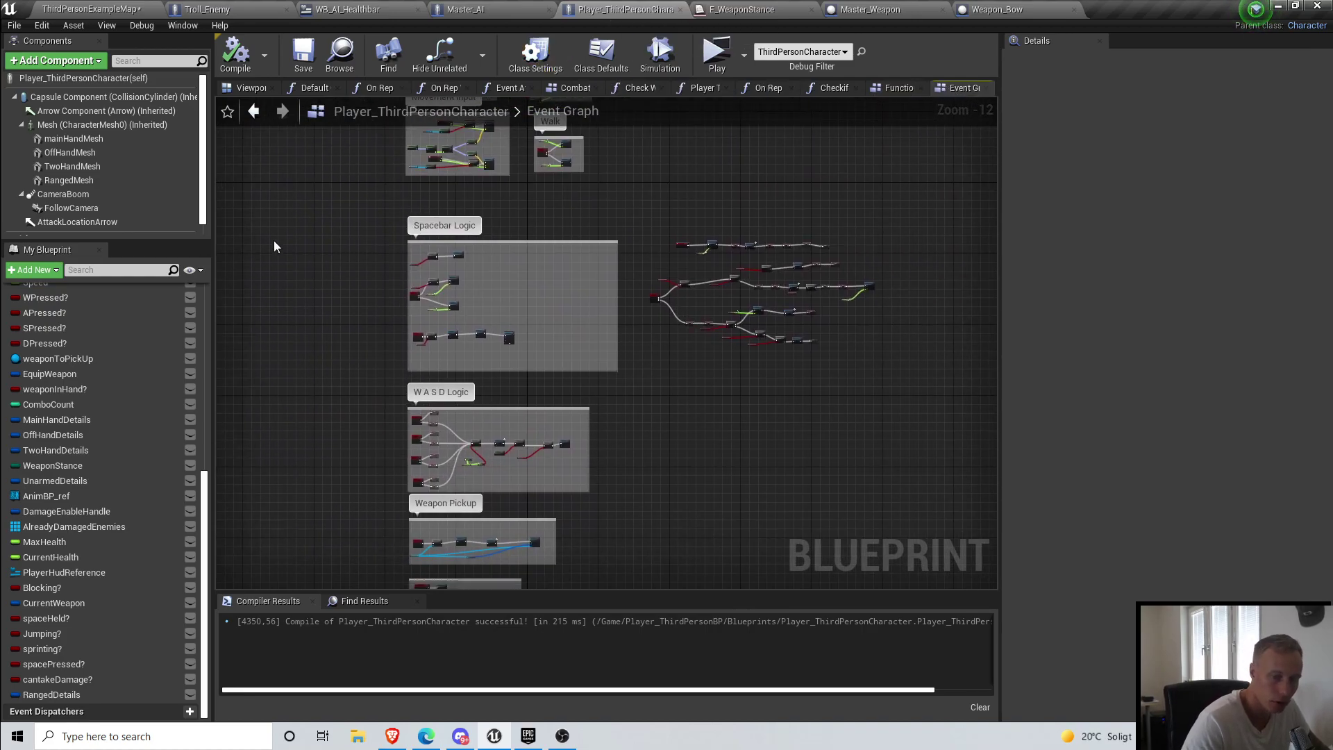
left_click(766, 89)
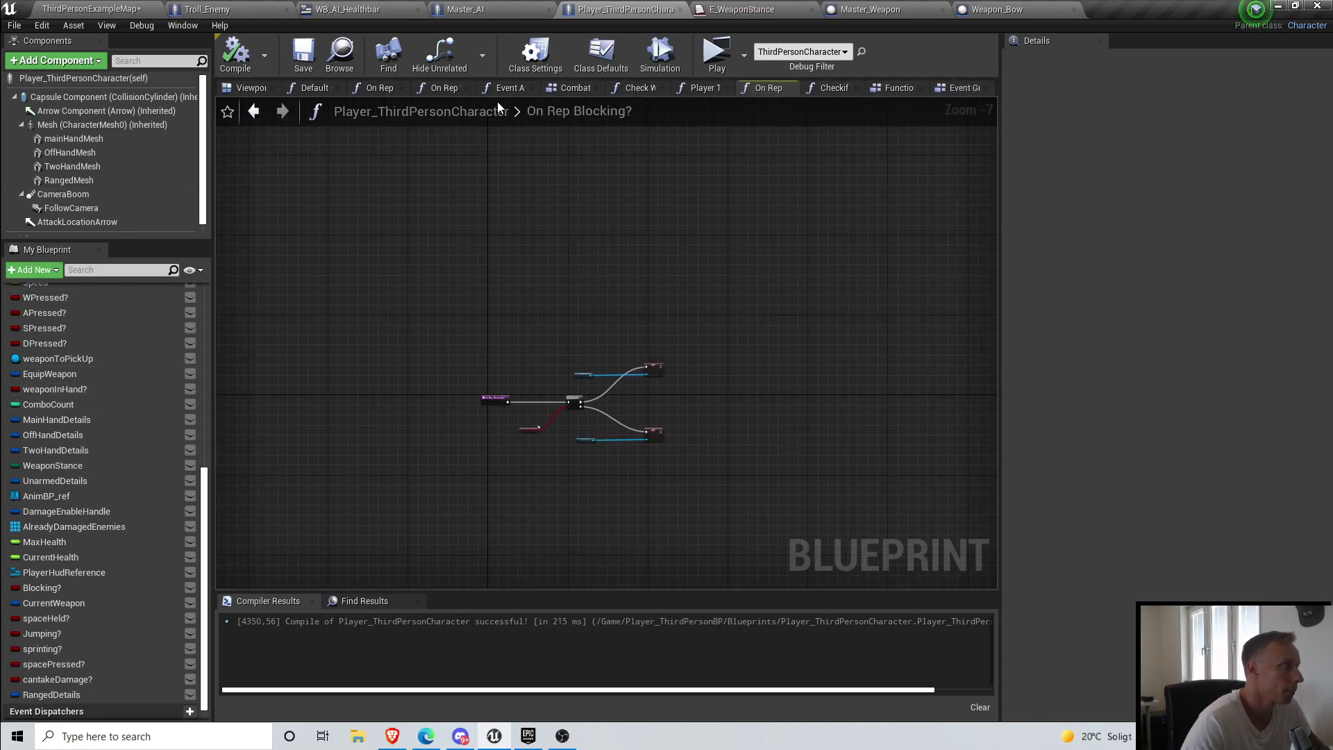
Step: Examine the stance branches of MC_EquipWeapon in the Functions graph, including the mesh getters and attach nodes of the unarmed row
left_click(894, 89)
scroll(522, 360, "up", 8)
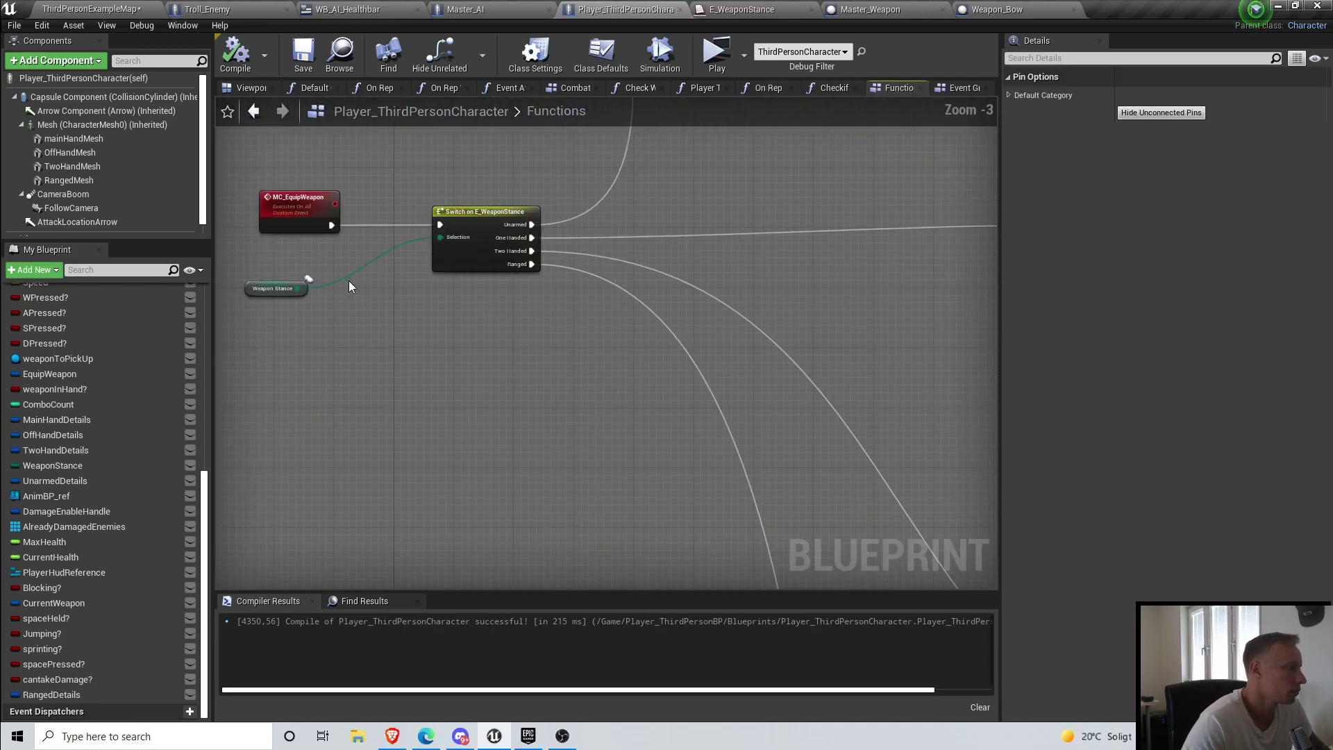
scroll(557, 291, "down", 4)
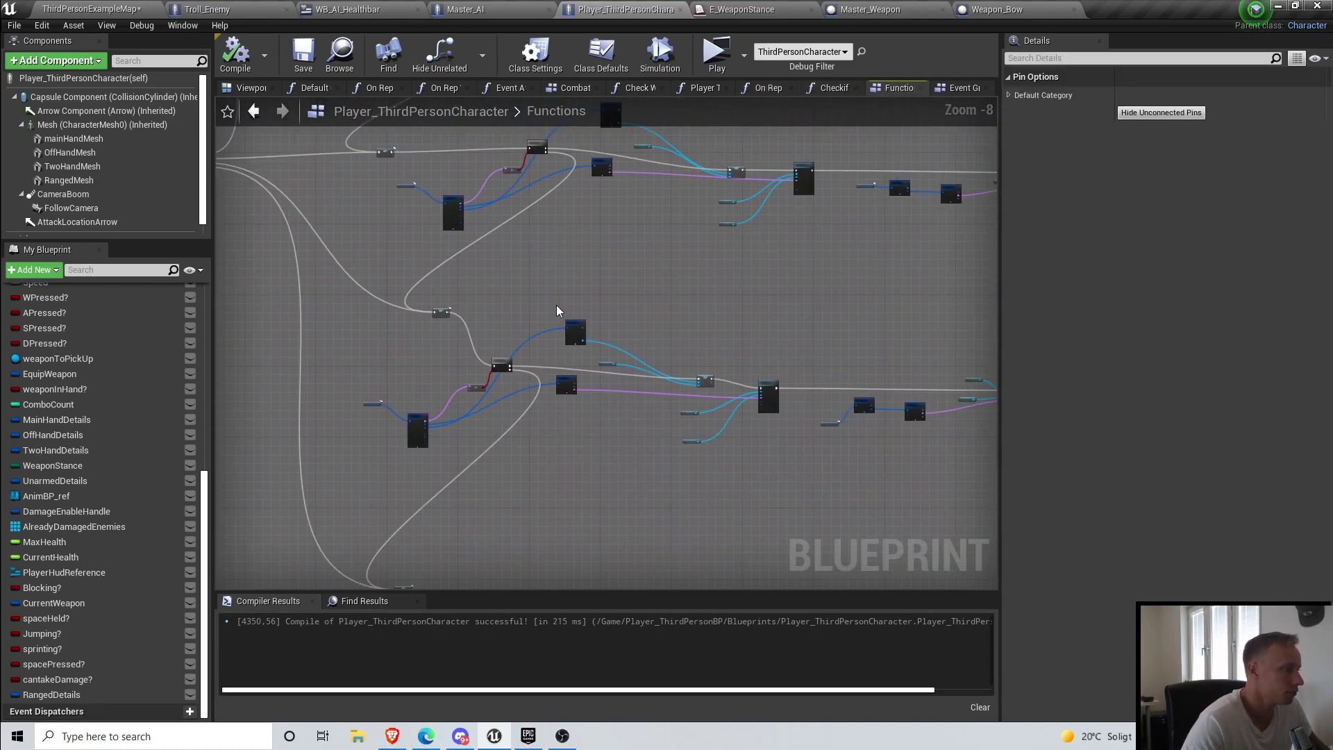
scroll(557, 311, "down", 4)
scroll(574, 352, "up", 4)
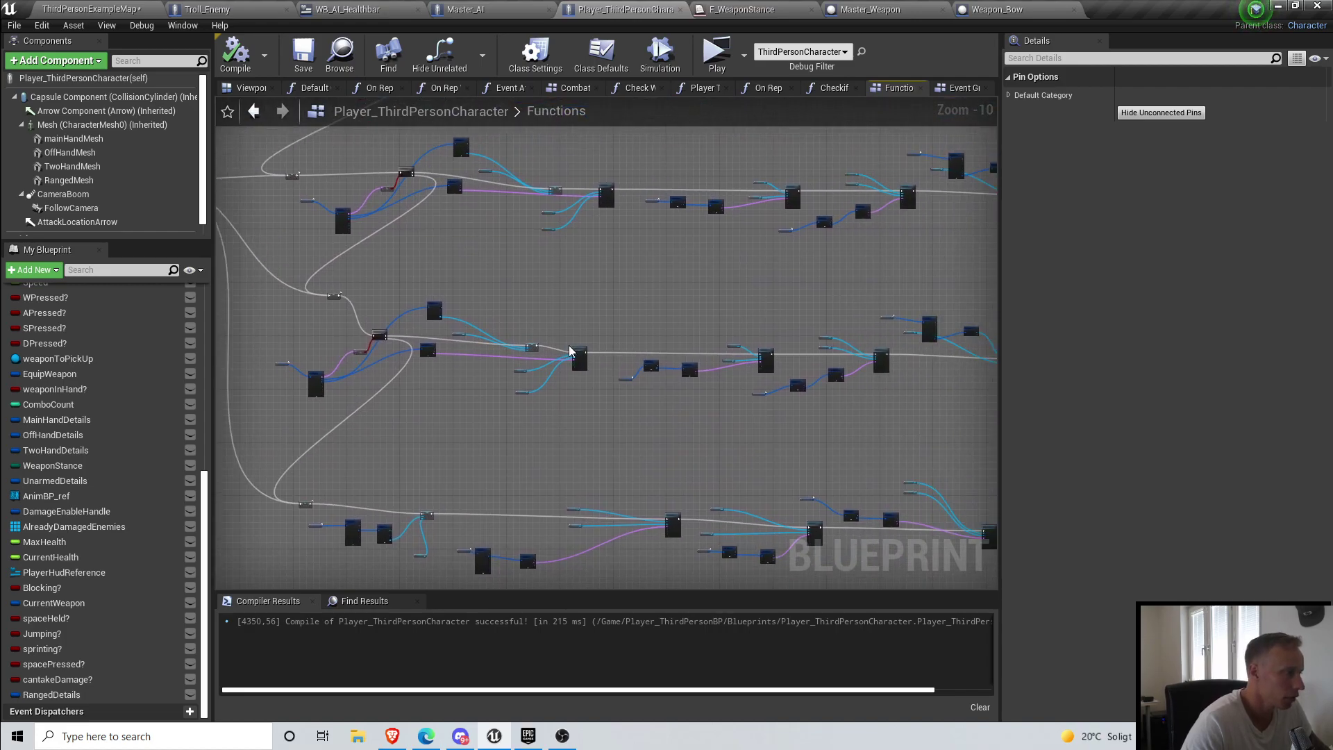
right_click_drag(604, 465, 469, 379)
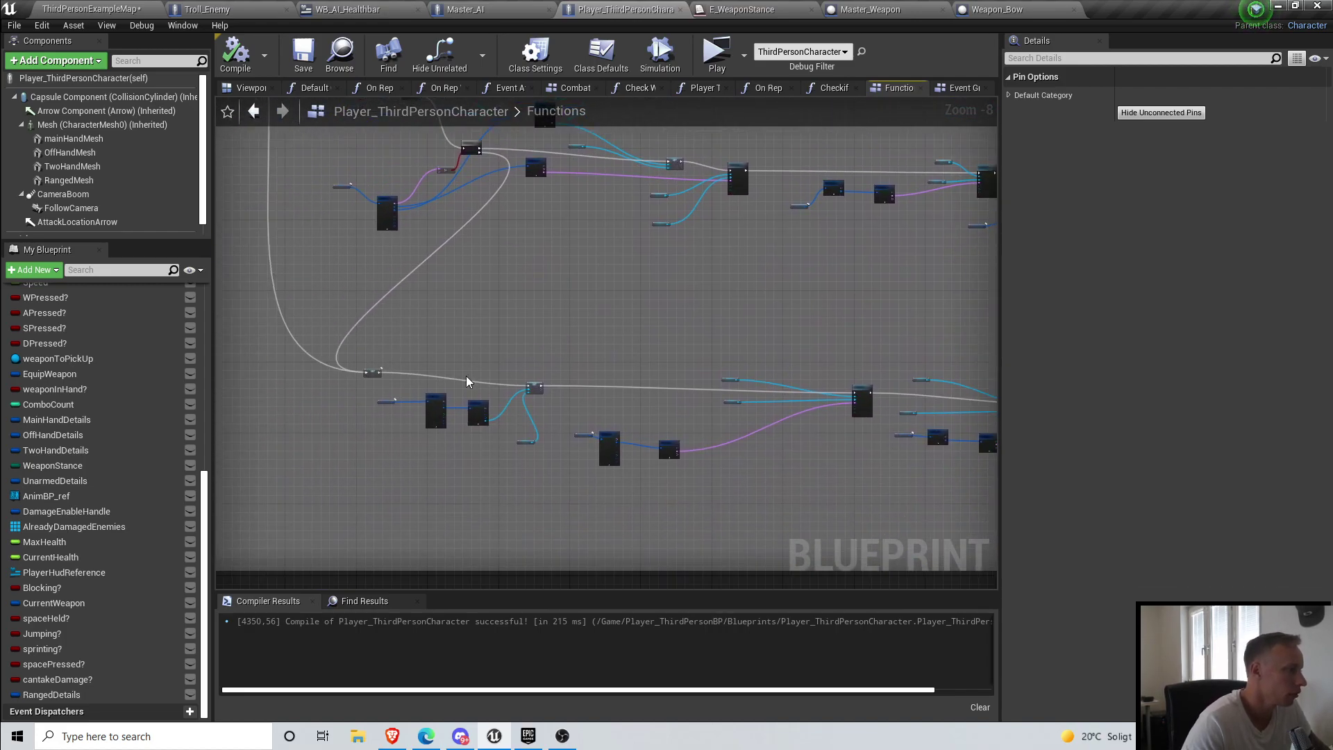
right_click_drag(753, 338, 607, 365)
scroll(606, 365, "down", 2)
right_click_drag(678, 136, 628, 377)
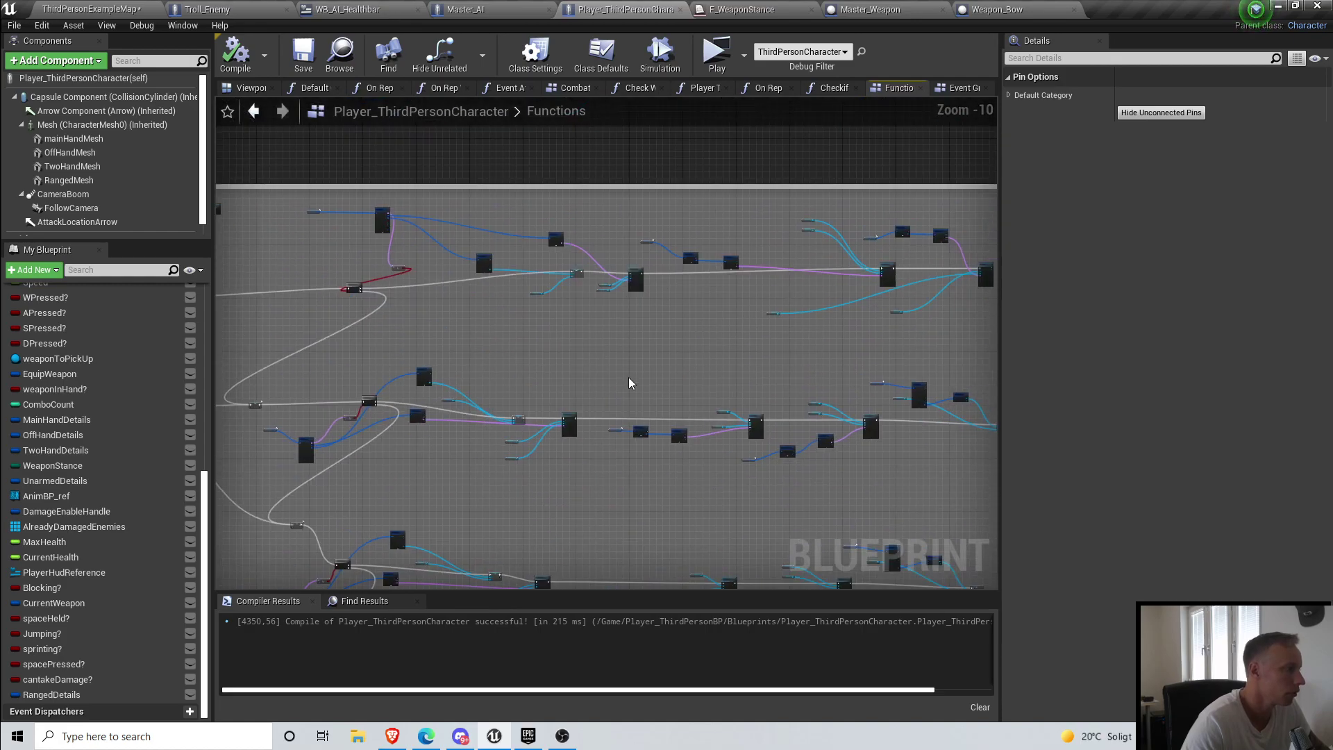
scroll(527, 270, "up", 7)
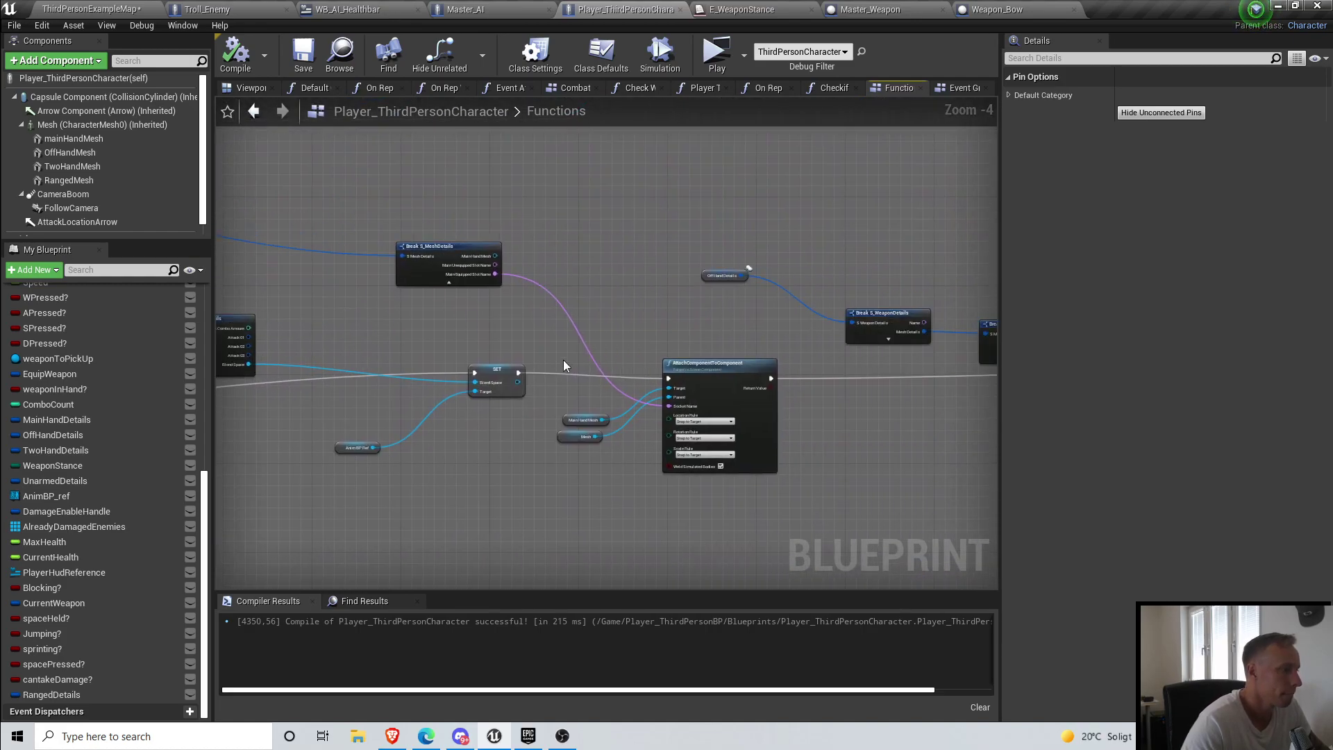
scroll(554, 400, "up", 2)
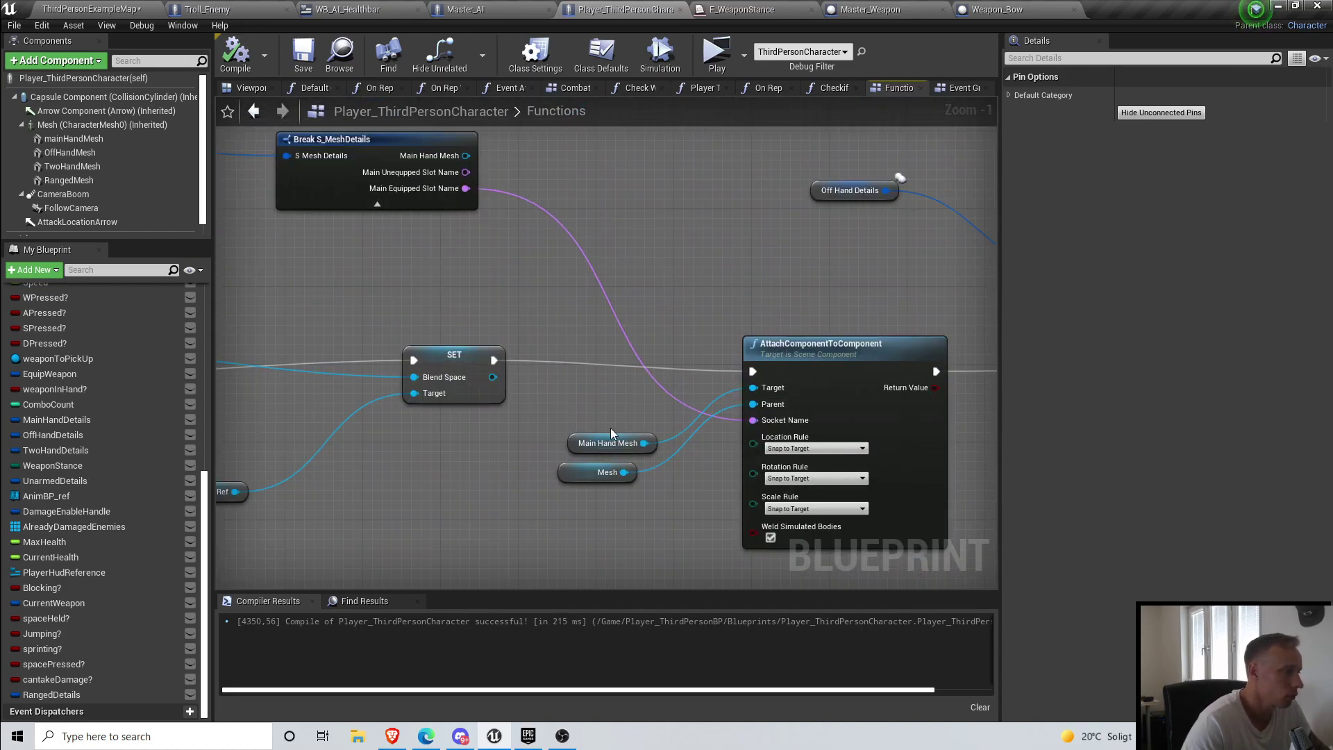
left_click(565, 434)
scroll(565, 434, "down", 6)
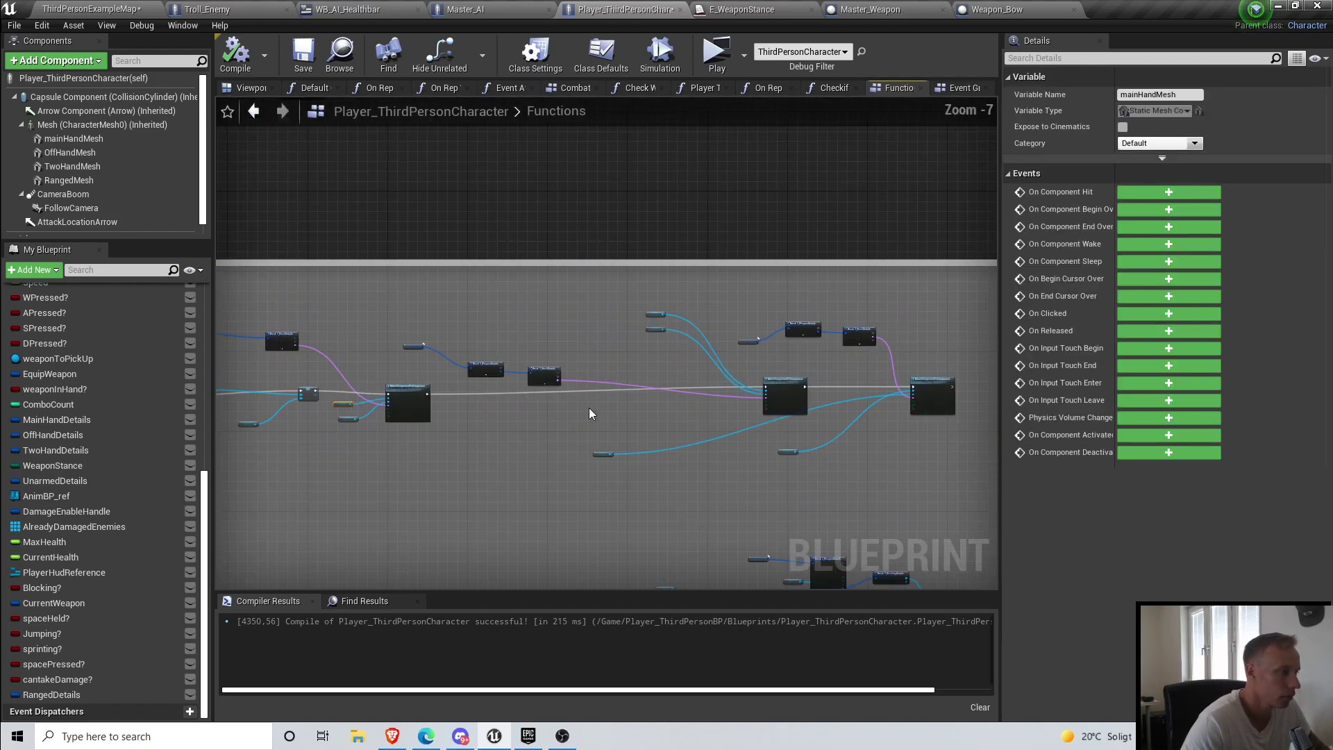
scroll(787, 366, "up", 4)
left_click(454, 293)
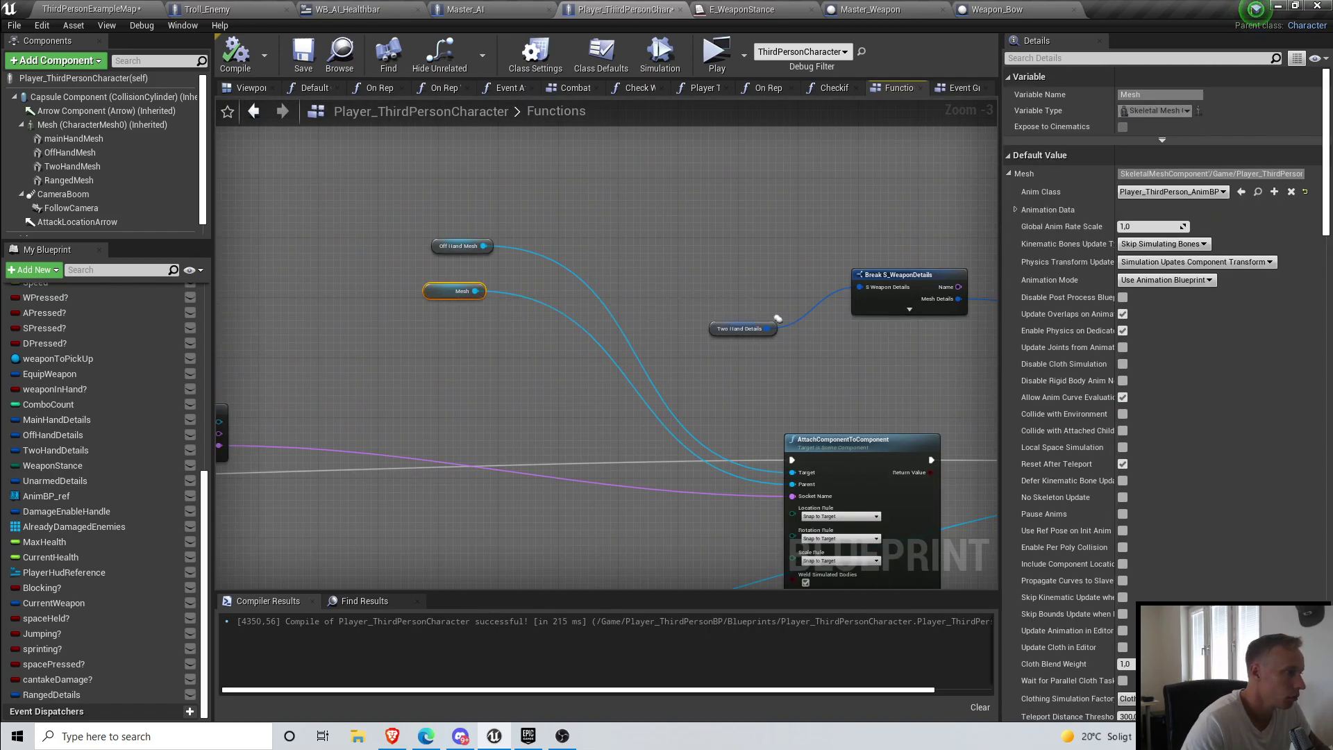
Step: Move the unarmed row's last AttachComponentToComponent node farther along and group its Two Hand Mesh and Mesh getters just before it
right_click_drag(719, 371, 522, 335)
right_click_drag(678, 416, 326, 375)
left_click_drag(714, 360, 766, 353)
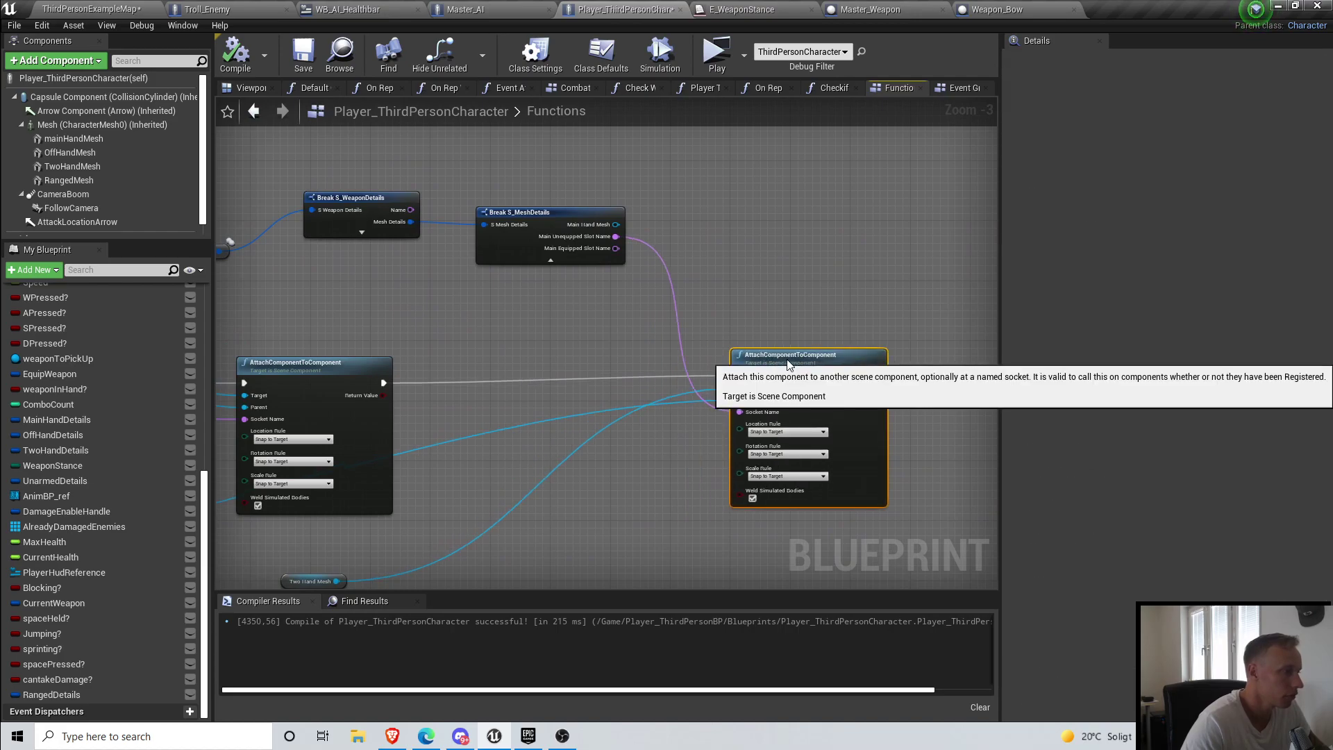
right_click_drag(652, 381, 750, 321)
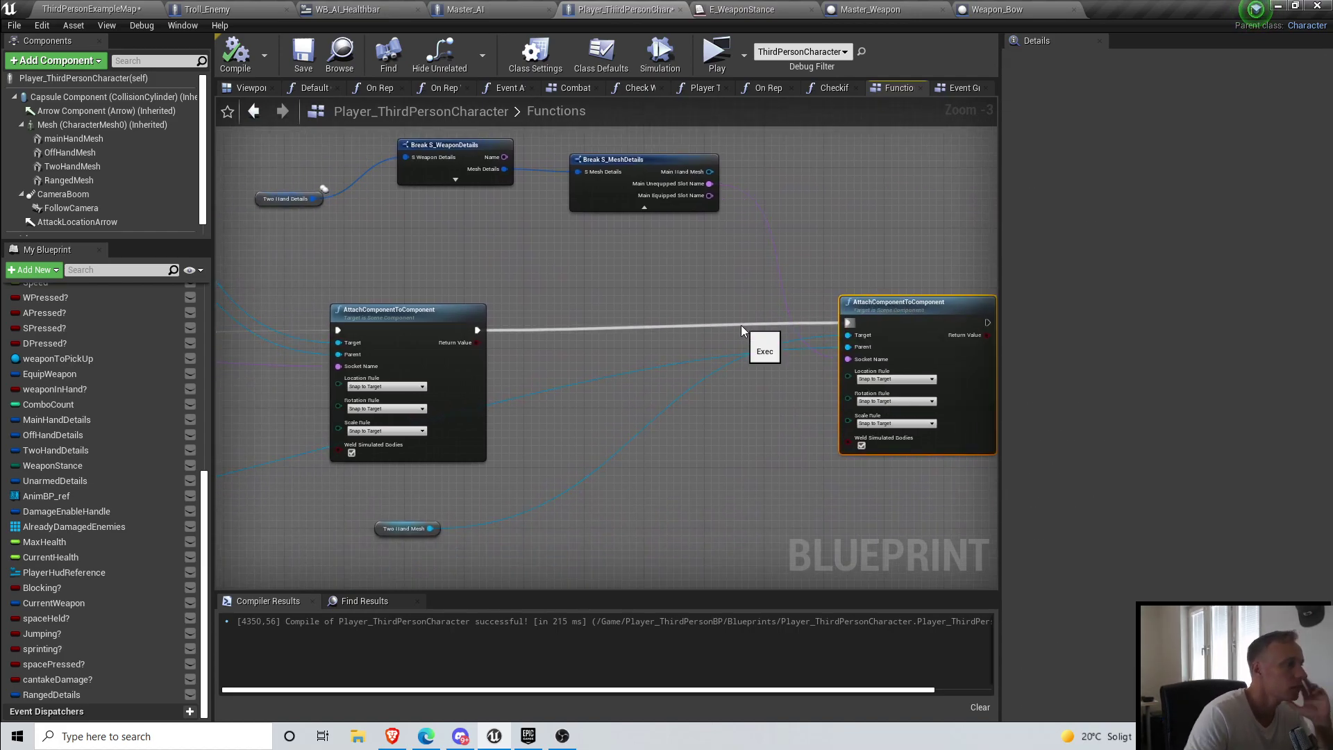
scroll(789, 283, "down", 4)
scroll(517, 359, "up", 4)
scroll(517, 359, "up", 1)
left_click_drag(489, 364, 856, 342)
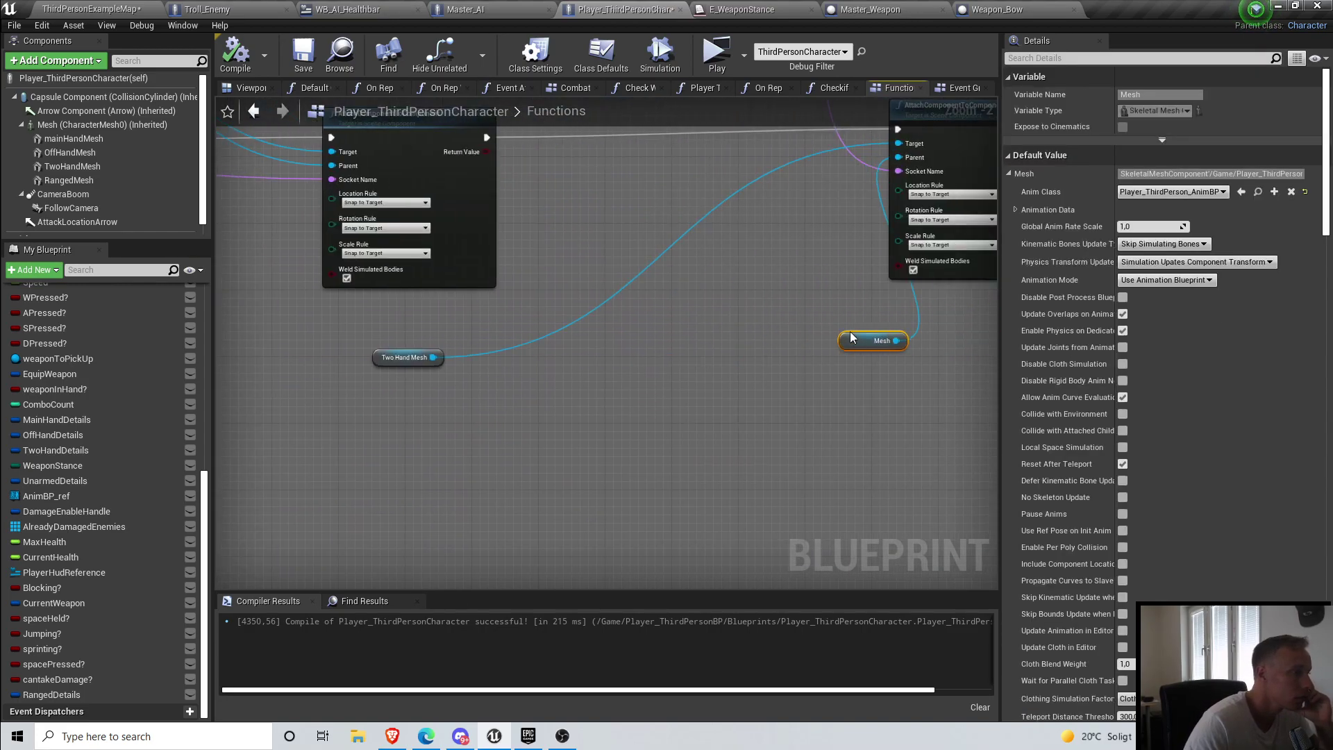
left_click_drag(392, 358, 611, 177)
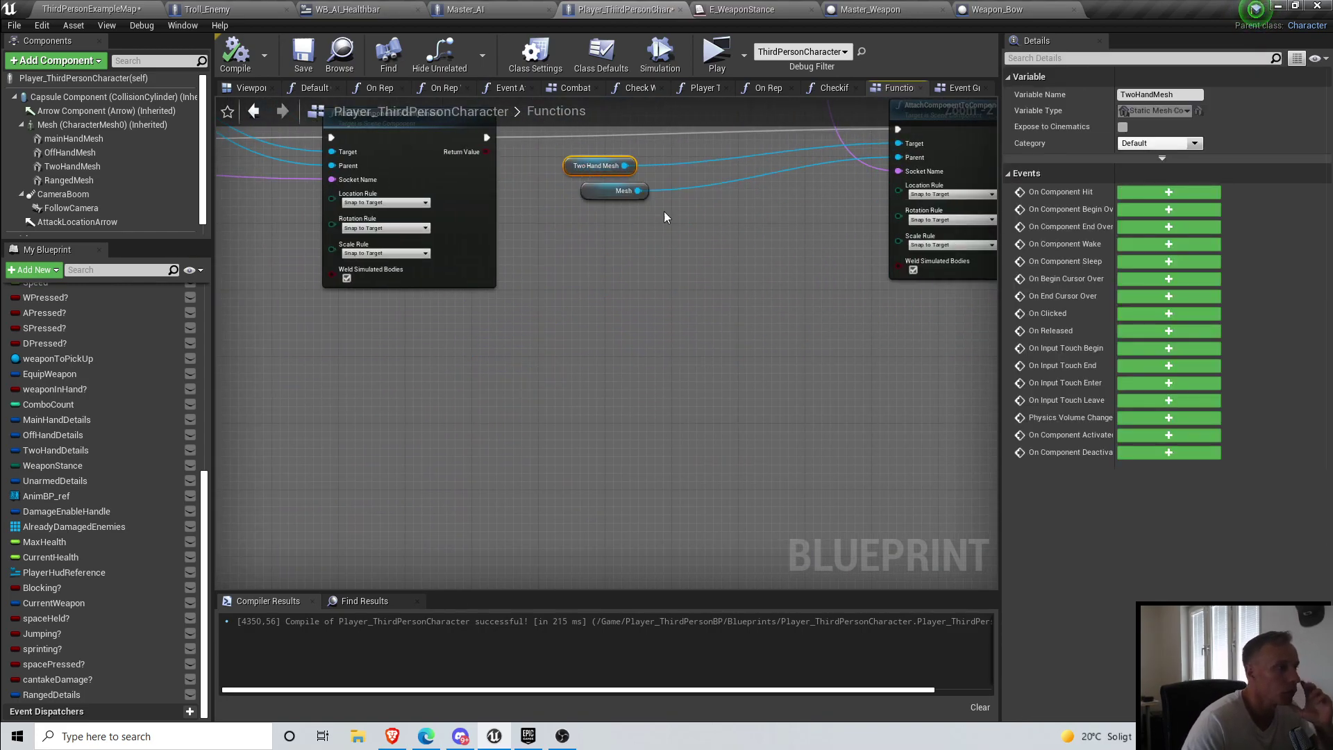
Step: Examine the final attach nodes and Block Idle Animation nodes at the ends of the stance rows in the Functions graph
scroll(652, 207, "down", 3)
right_click_drag(652, 207, 539, 314)
scroll(500, 306, "up", 1)
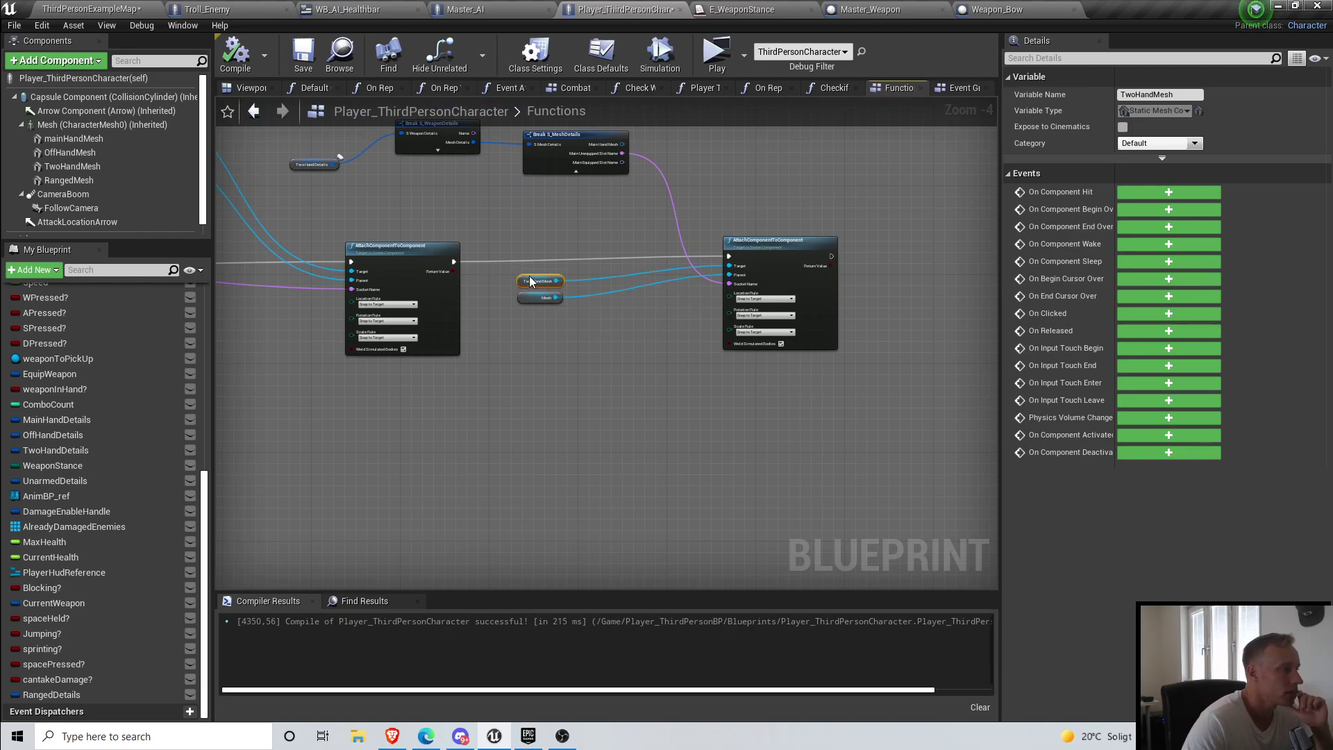
scroll(529, 276, "down", 2)
scroll(532, 302, "up", 3)
right_click_drag(618, 235, 663, 315)
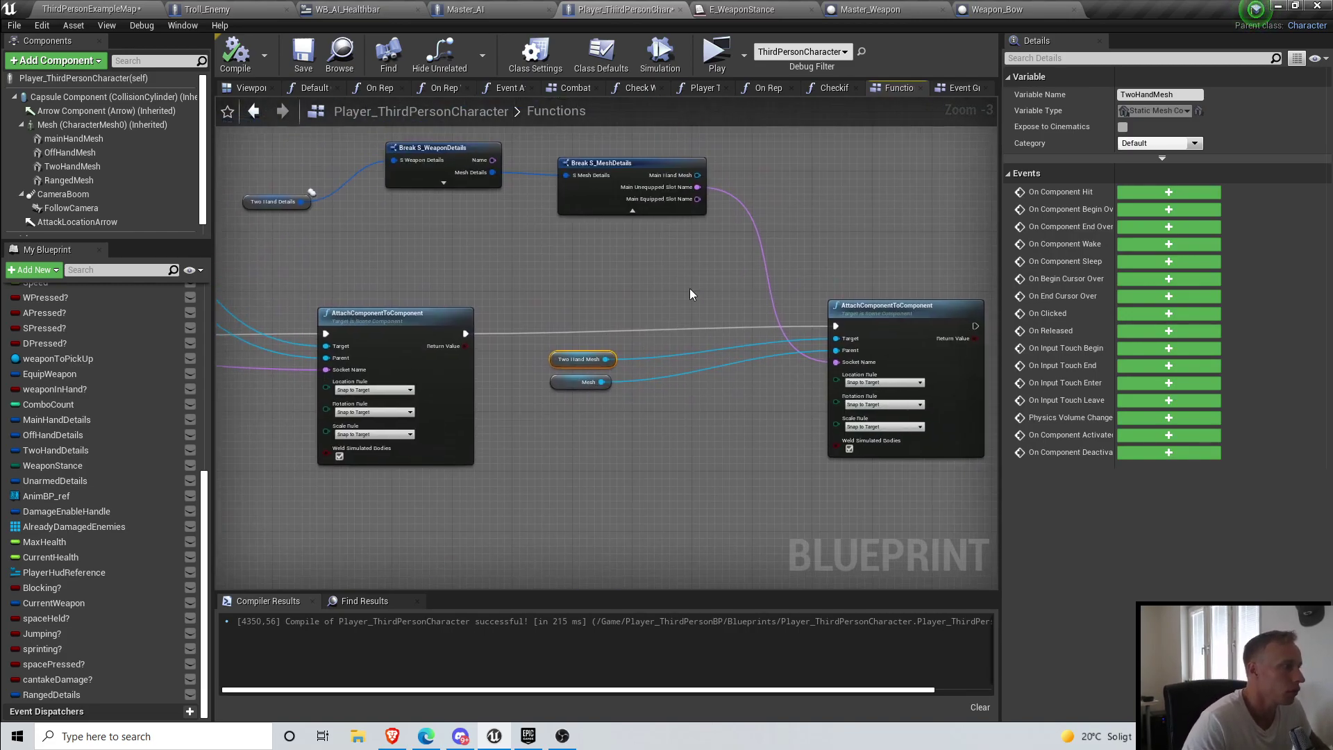
scroll(569, 223, "down", 5)
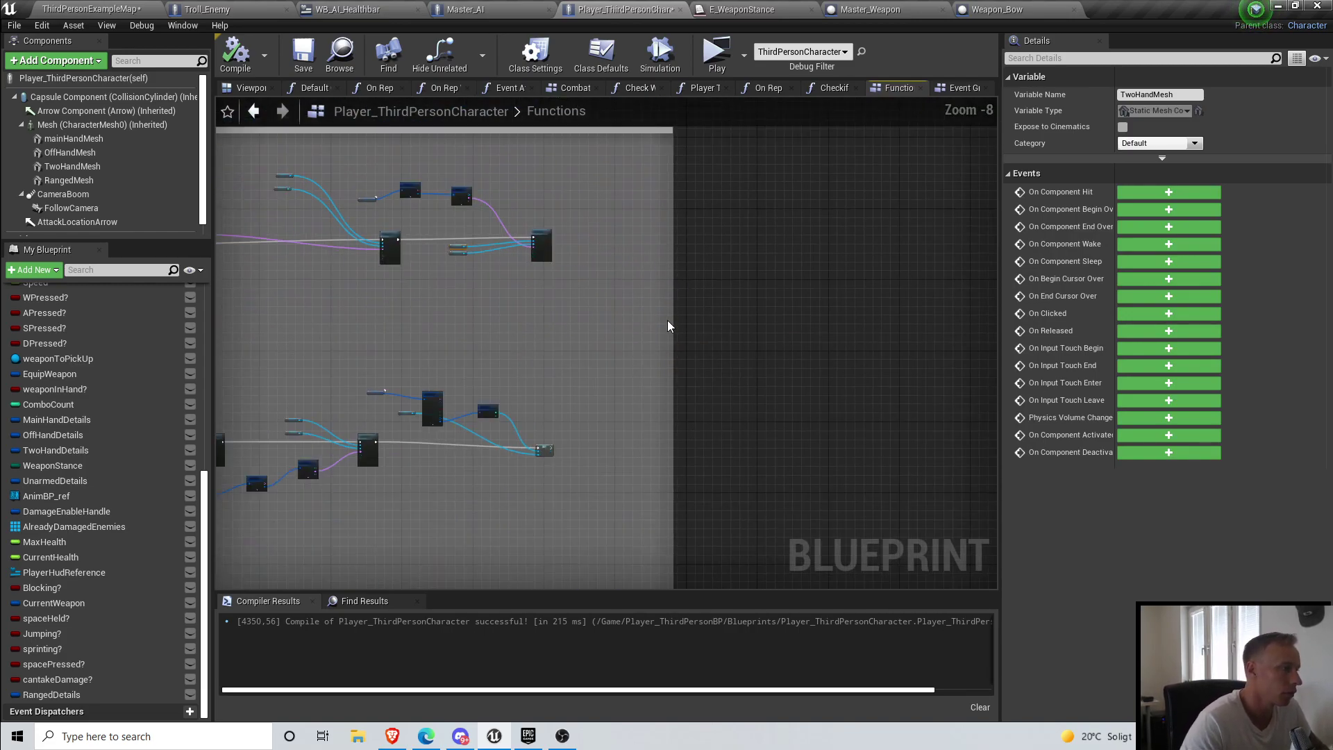
scroll(710, 322, "down", 3)
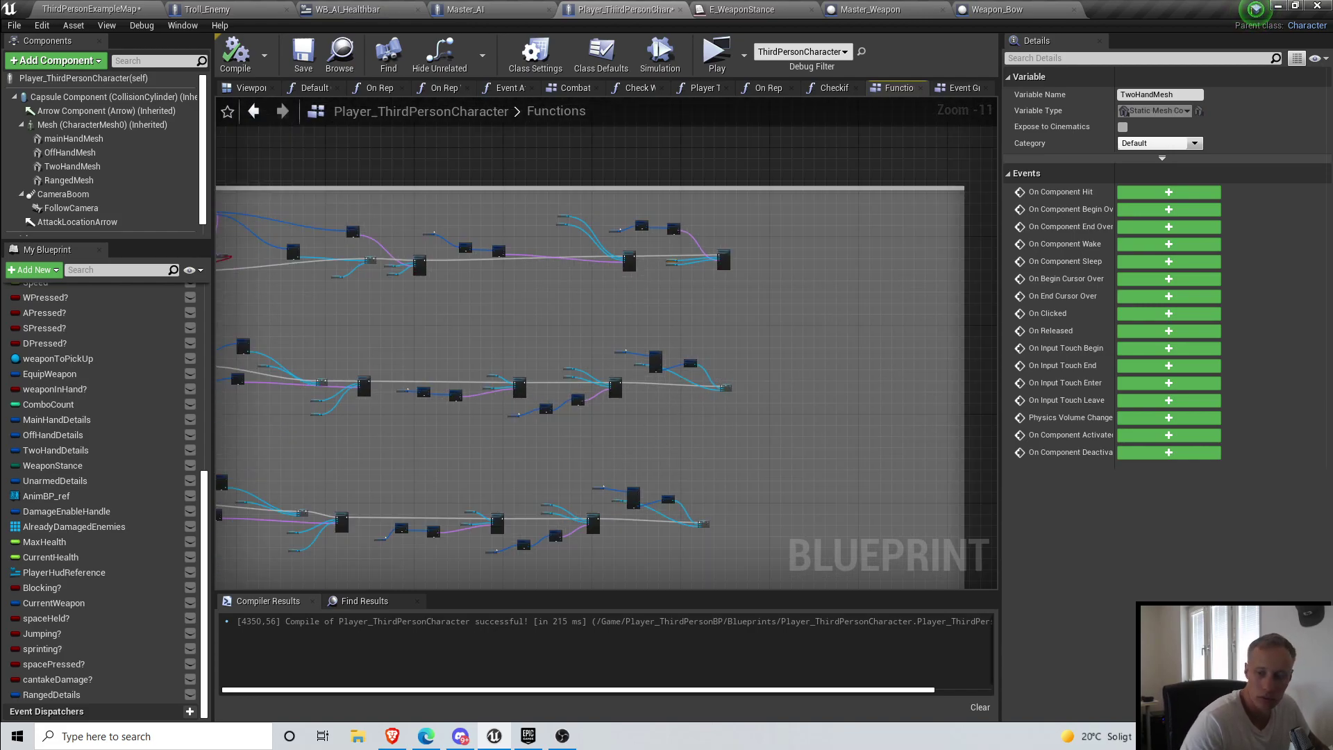
right_click_drag(606, 398, 707, 354)
scroll(640, 391, "down", 1)
scroll(789, 252, "up", 4)
scroll(576, 186, "up", 2)
scroll(843, 182, "down", 5)
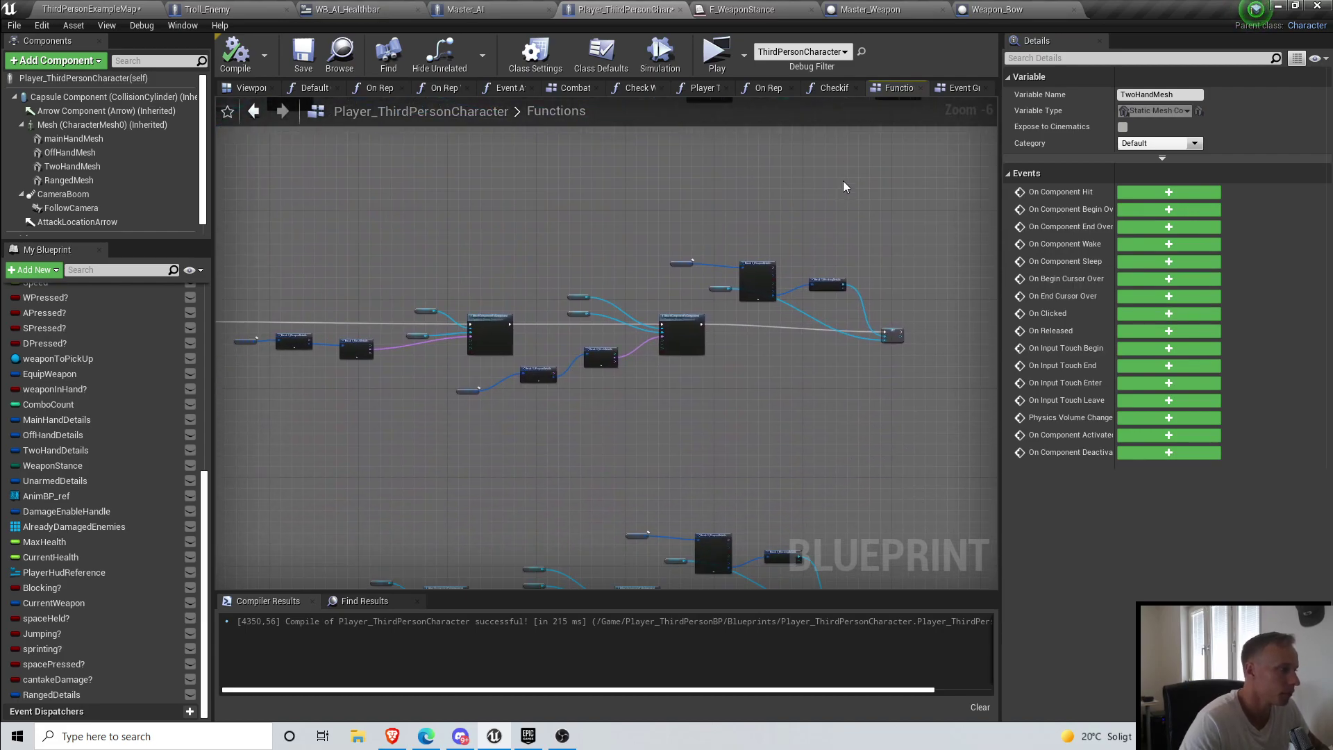
scroll(730, 383, "up", 2)
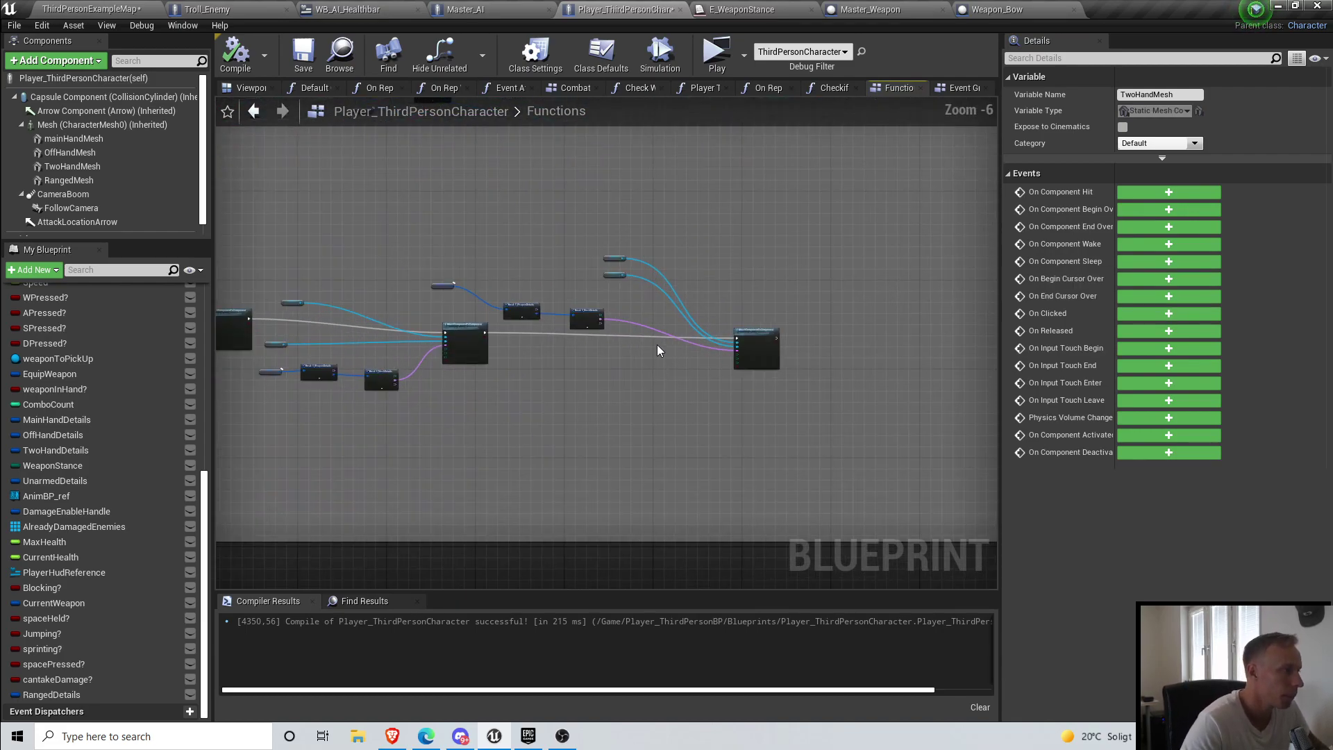
scroll(630, 282, "up", 5)
scroll(627, 282, "down", 1)
scroll(627, 264, "up", 2)
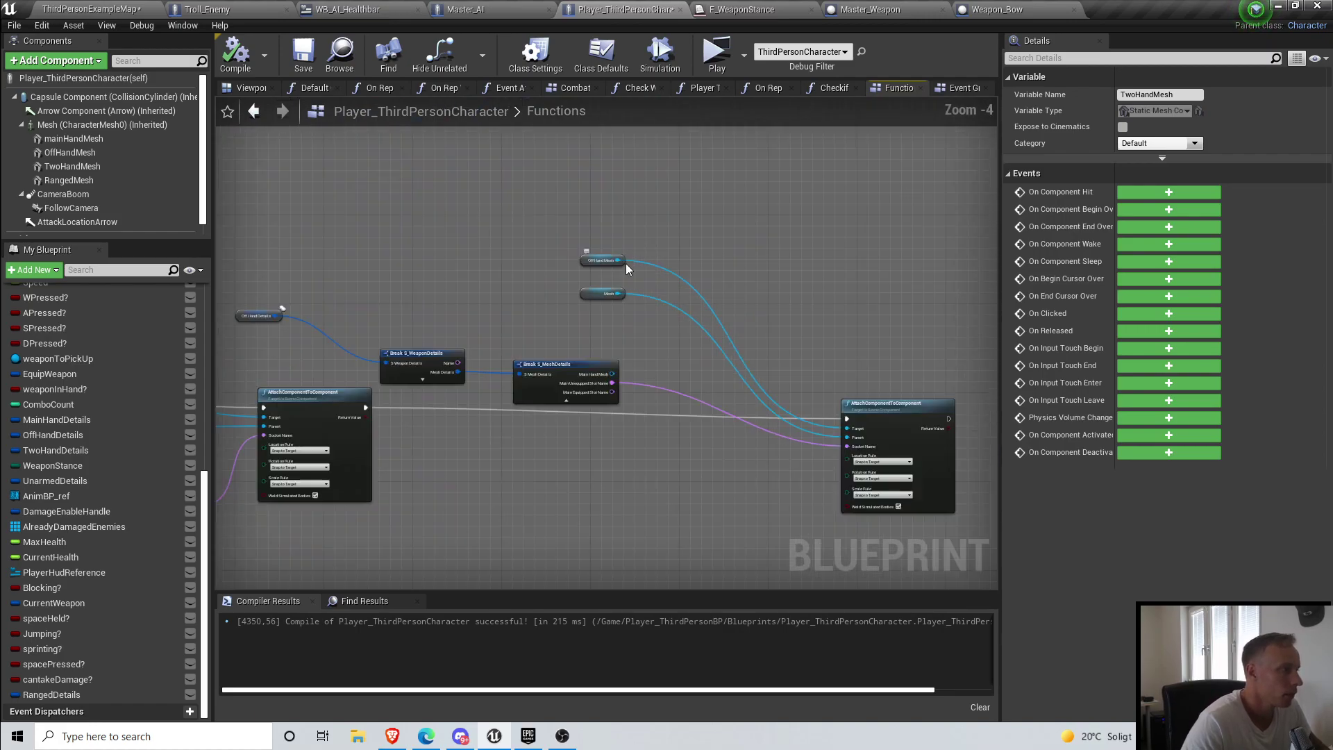
scroll(625, 264, "down", 6)
right_click_drag(624, 264, 735, 725)
right_click_drag(721, 245, 710, 256)
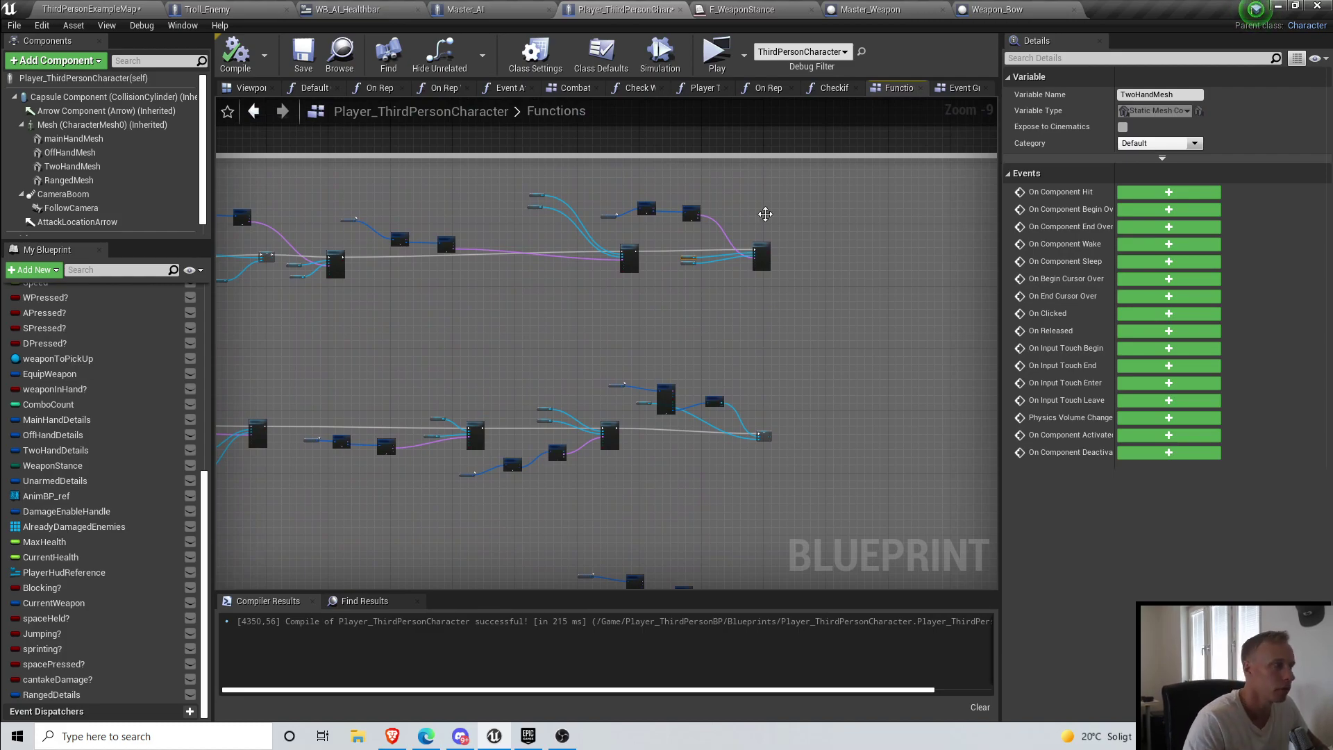
Step: Duplicate the unarmed row's last Two Hand Mesh attach group with its break nodes and connect the copy to the row's end
scroll(833, 230, "up", 4)
right_click_drag(807, 262, 735, 318)
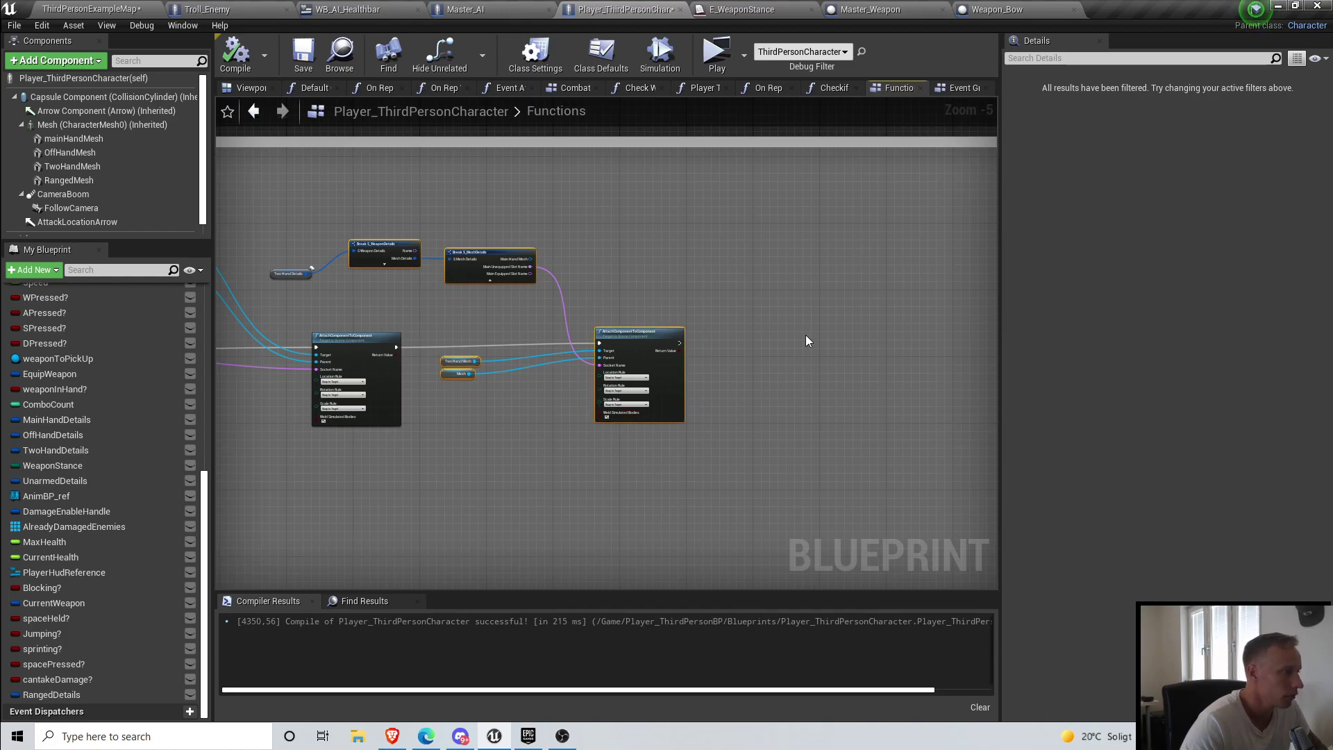
key("ctrl+v")
right_click_drag(800, 385, 672, 367)
scroll(672, 367, "up", 2)
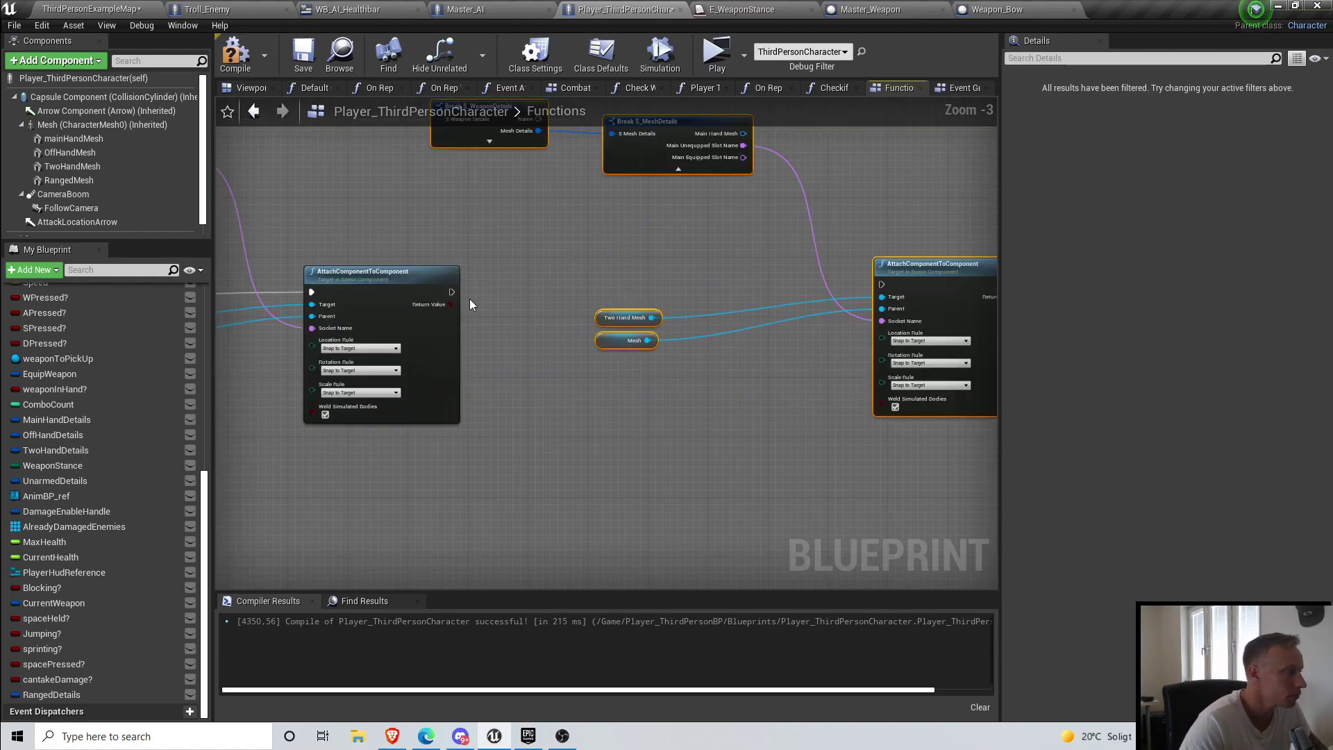
left_click_drag(884, 288, 884, 286)
Step: Trace the unarmed row from MC_EquipWeapon's stance switch through its Weapon Stance, Branch, Main Hand and Off Hand attach nodes
right_click_drag(695, 268, 807, 380)
right_click_drag(666, 342, 755, 331)
right_click_drag(407, 348, 771, 331)
right_click_drag(287, 270, 741, 287)
scroll(741, 287, "down", 5)
right_click_drag(555, 332, 893, 283)
scroll(484, 484, "up", 5)
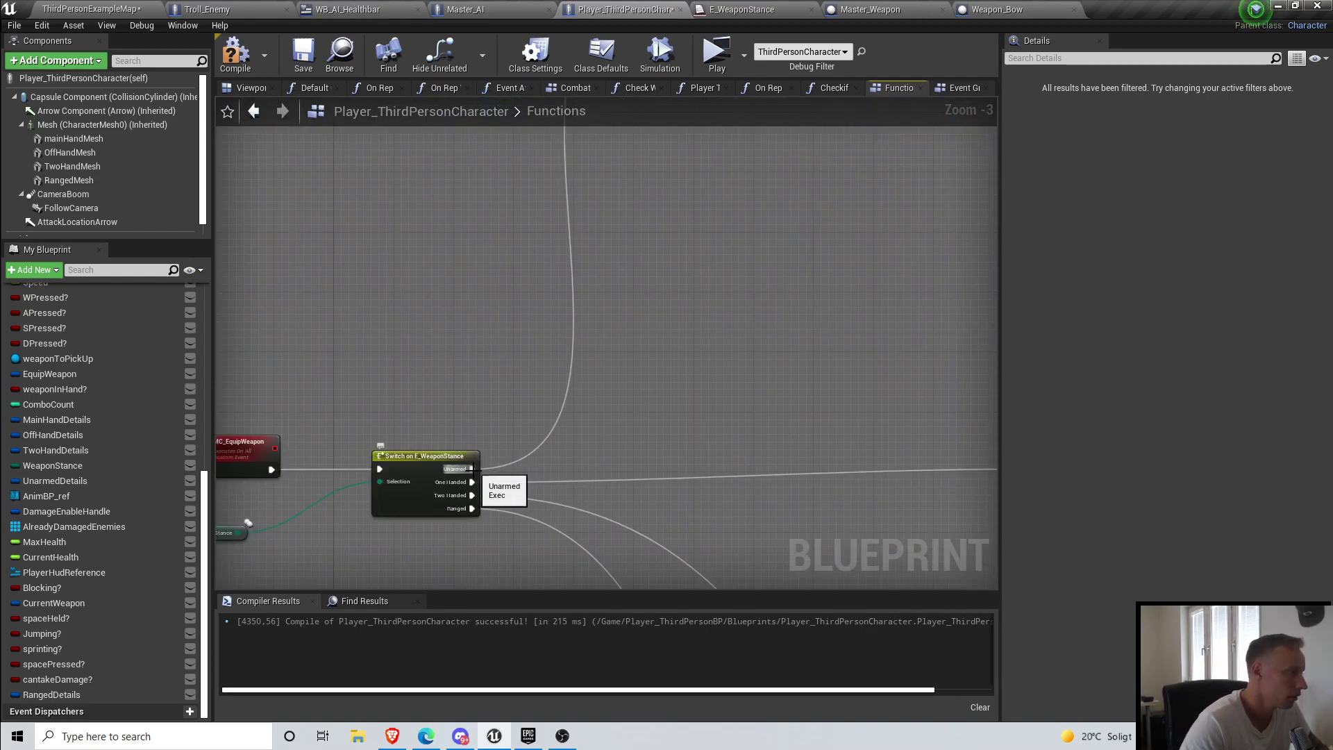
scroll(568, 468, "down", 4)
right_click_drag(842, 326, 371, 354)
right_click_drag(912, 284, 597, 338)
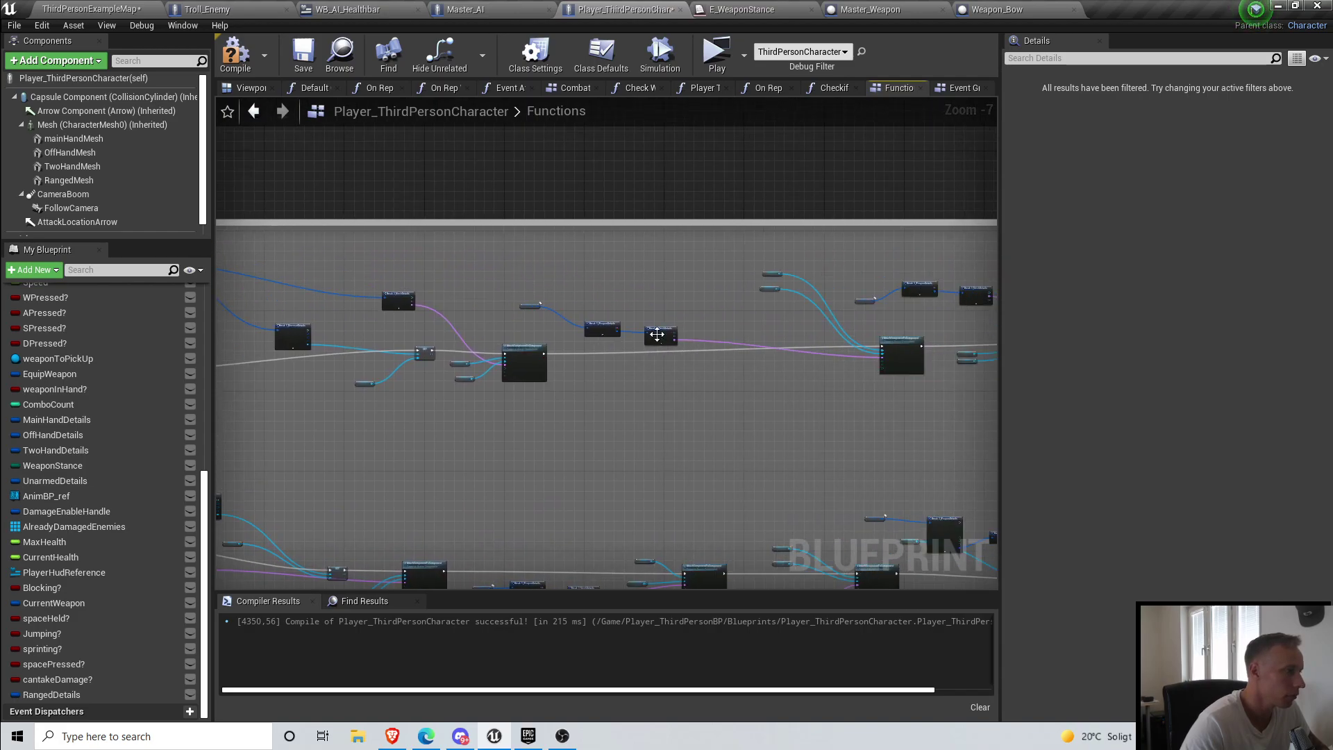
right_click_drag(823, 337, 730, 348)
scroll(700, 363, "up", 2)
scroll(445, 348, "down", 2)
scroll(398, 345, "up", 3)
right_click_drag(397, 347, 557, 360)
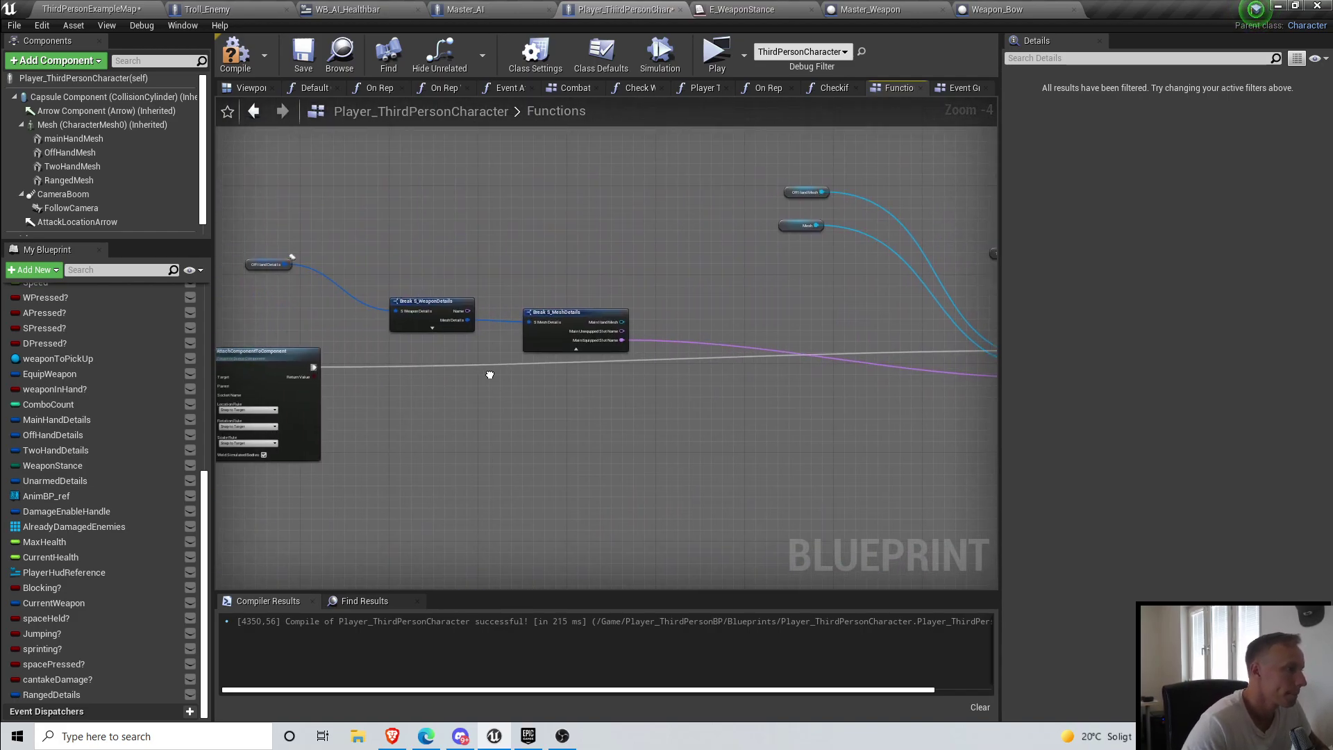
right_click_drag(344, 375, 842, 355)
scroll(598, 250, "up", 2)
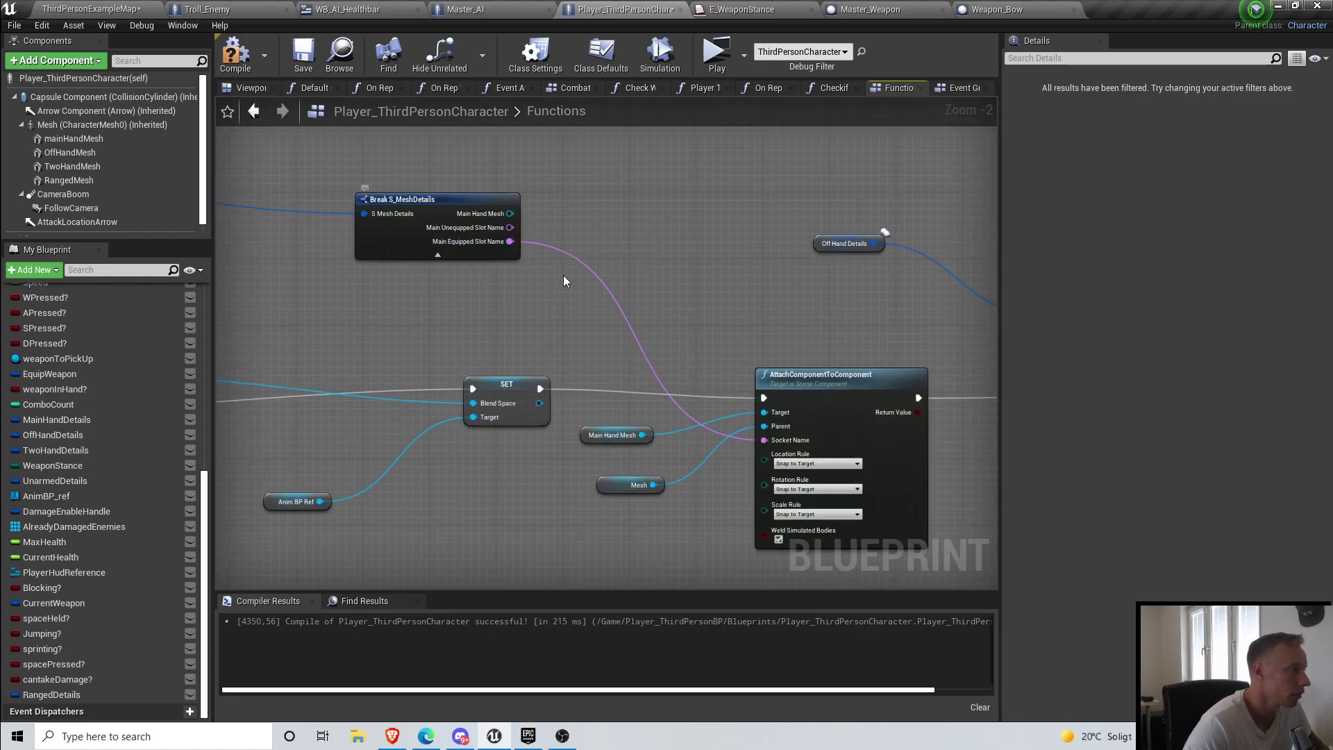
scroll(649, 285, "down", 5)
right_click_drag(472, 334, 954, 229)
scroll(423, 261, "up", 5)
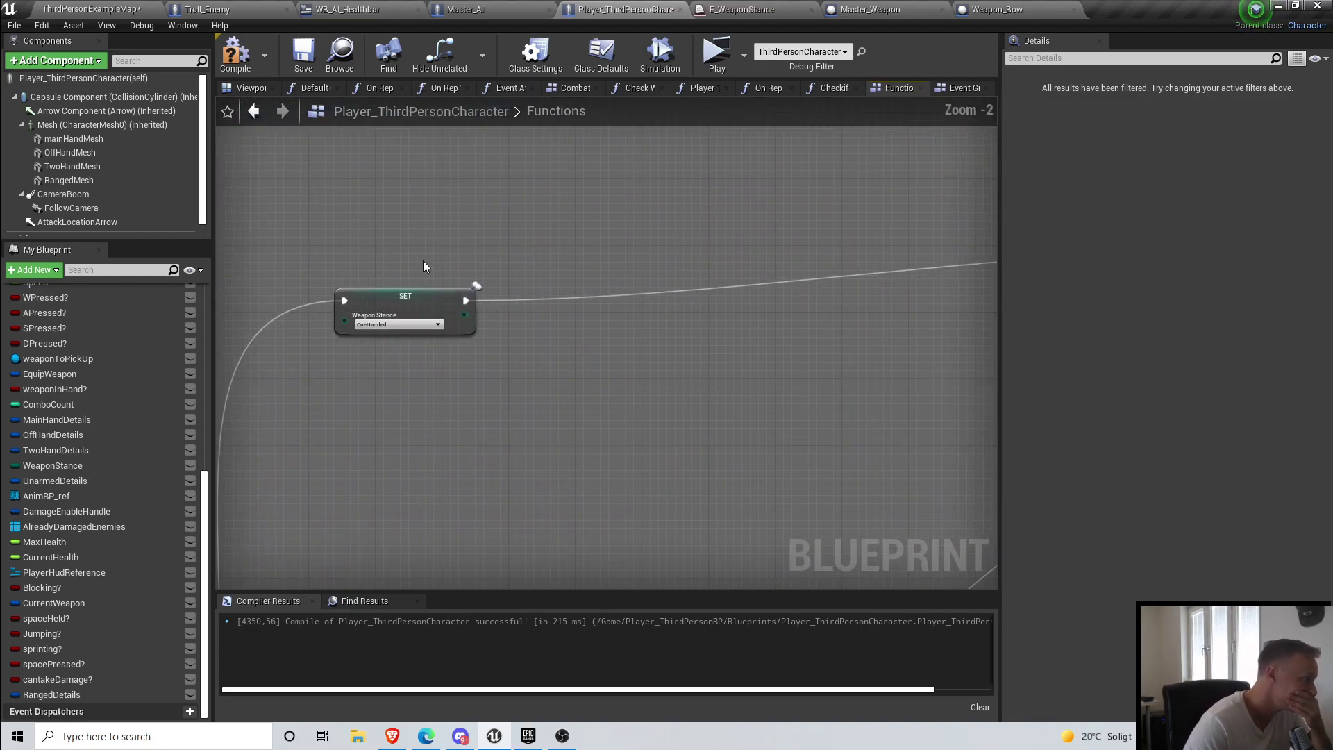
scroll(423, 260, "down", 4)
right_click_drag(722, 257, 782, 272)
scroll(434, 431, "up", 5)
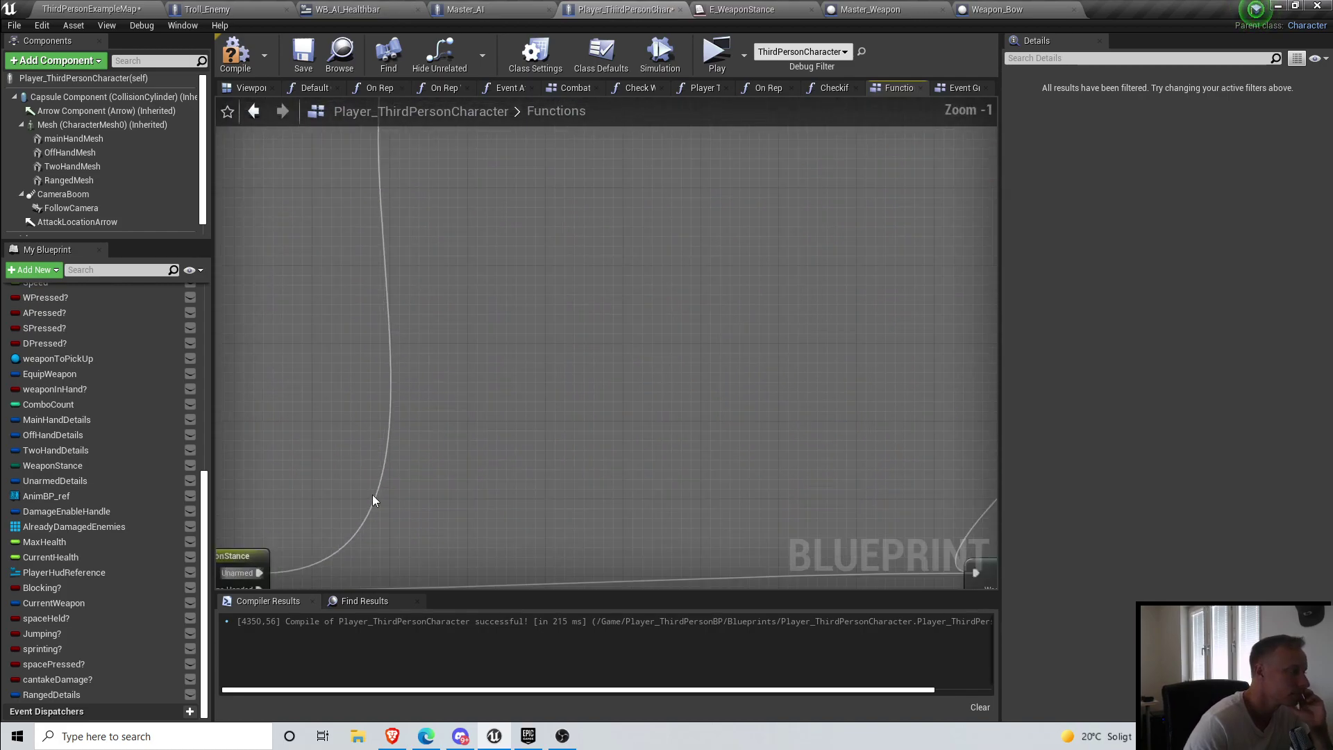
right_click_drag(374, 495, 611, 336)
scroll(634, 332, "down", 4)
scroll(394, 306, "up", 3)
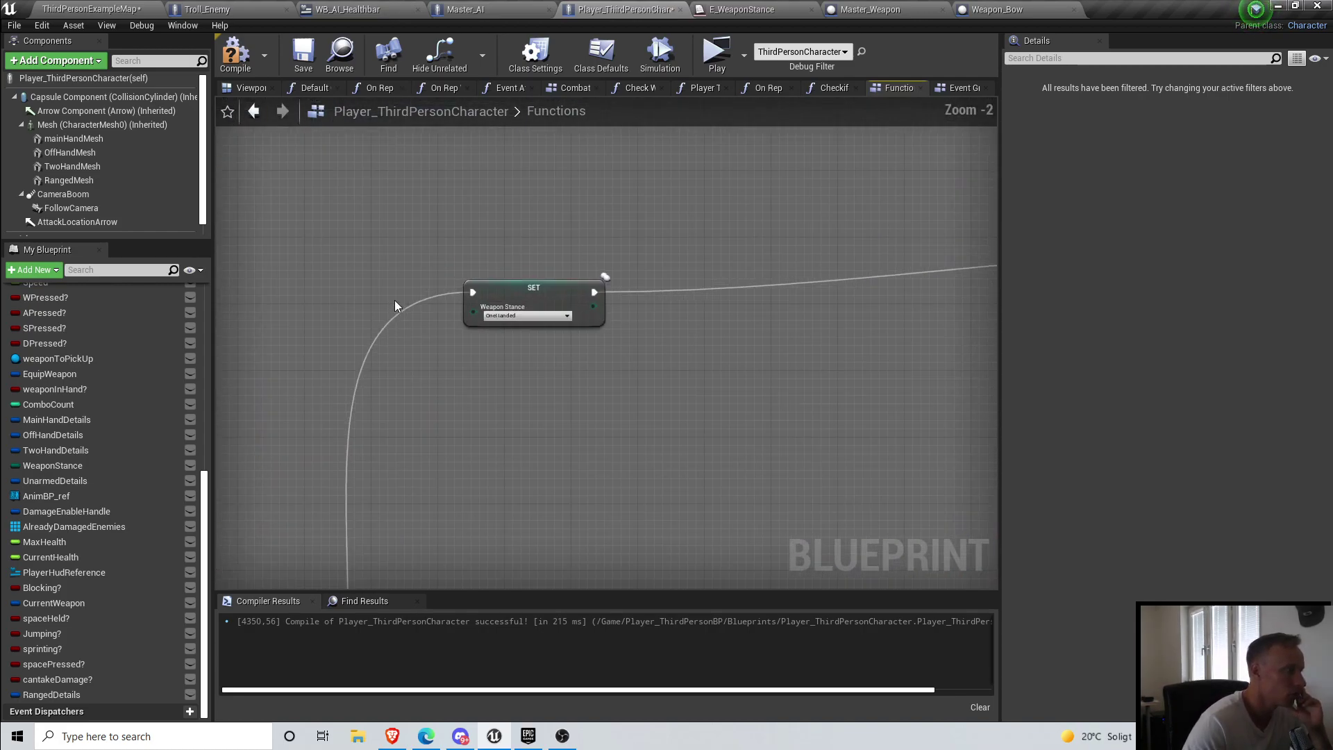
scroll(527, 320, "down", 4)
right_click_drag(871, 283, 448, 334)
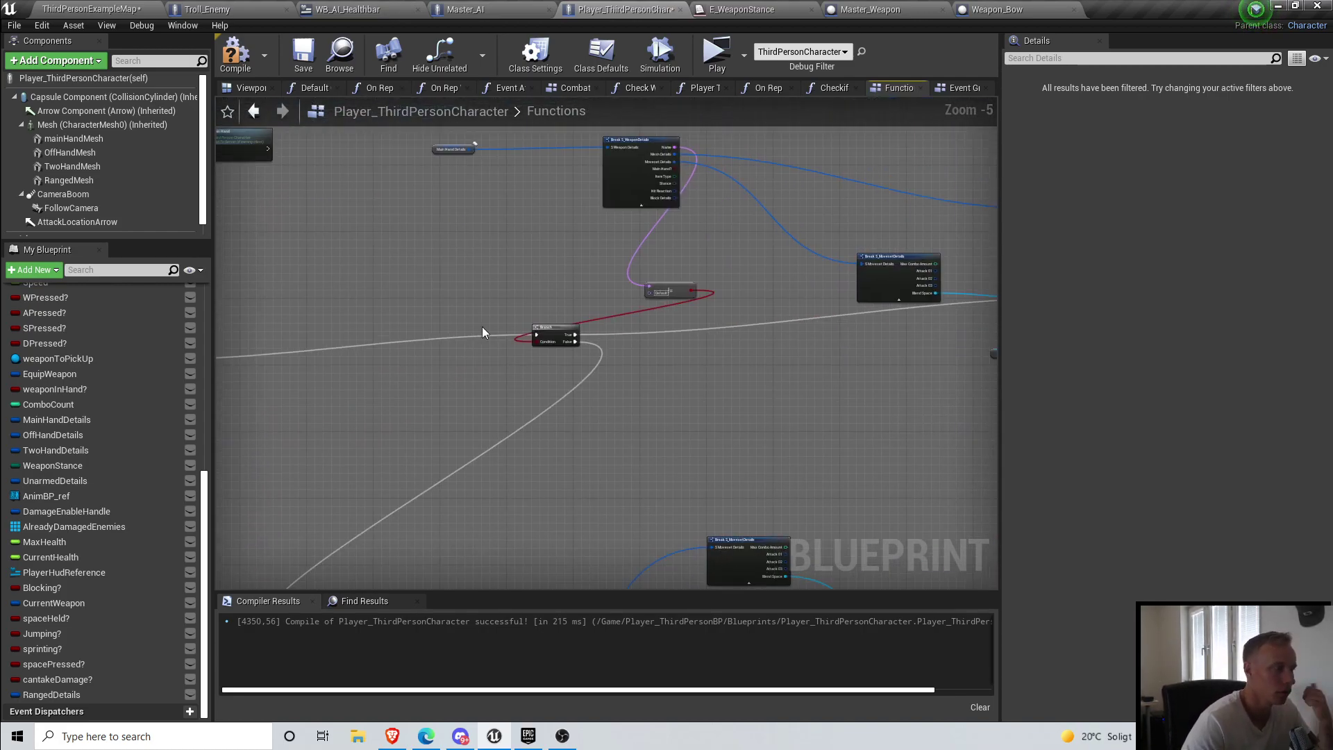
right_click_drag(737, 299, 310, 328)
scroll(311, 328, "down", 4)
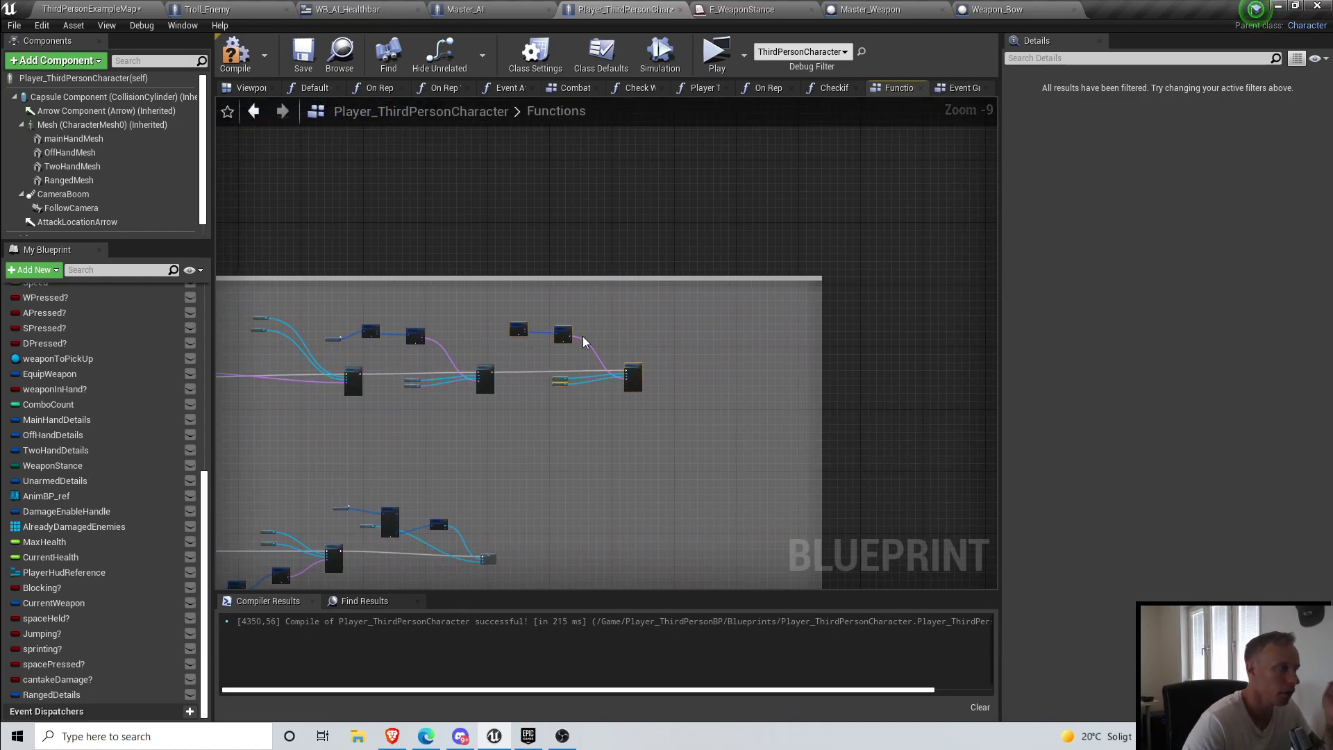
Step: Add a RangedDetails getter beside the duplicated Break S_WeaponDetails node and connect it to its S Weapon Details input
scroll(472, 354, "up", 6)
left_click_drag(47, 697, 473, 374)
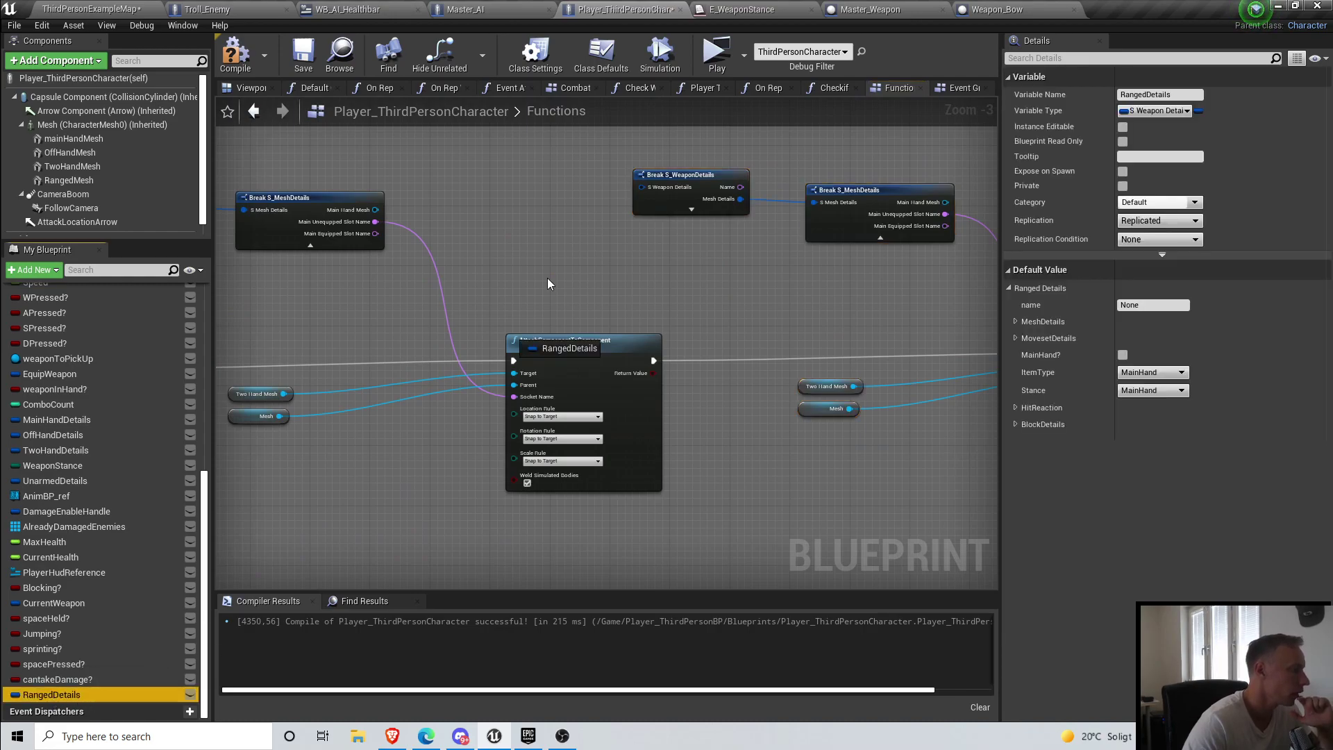
left_click_drag(464, 171, 464, 181)
left_click(503, 193)
scroll(560, 207, "up", 3)
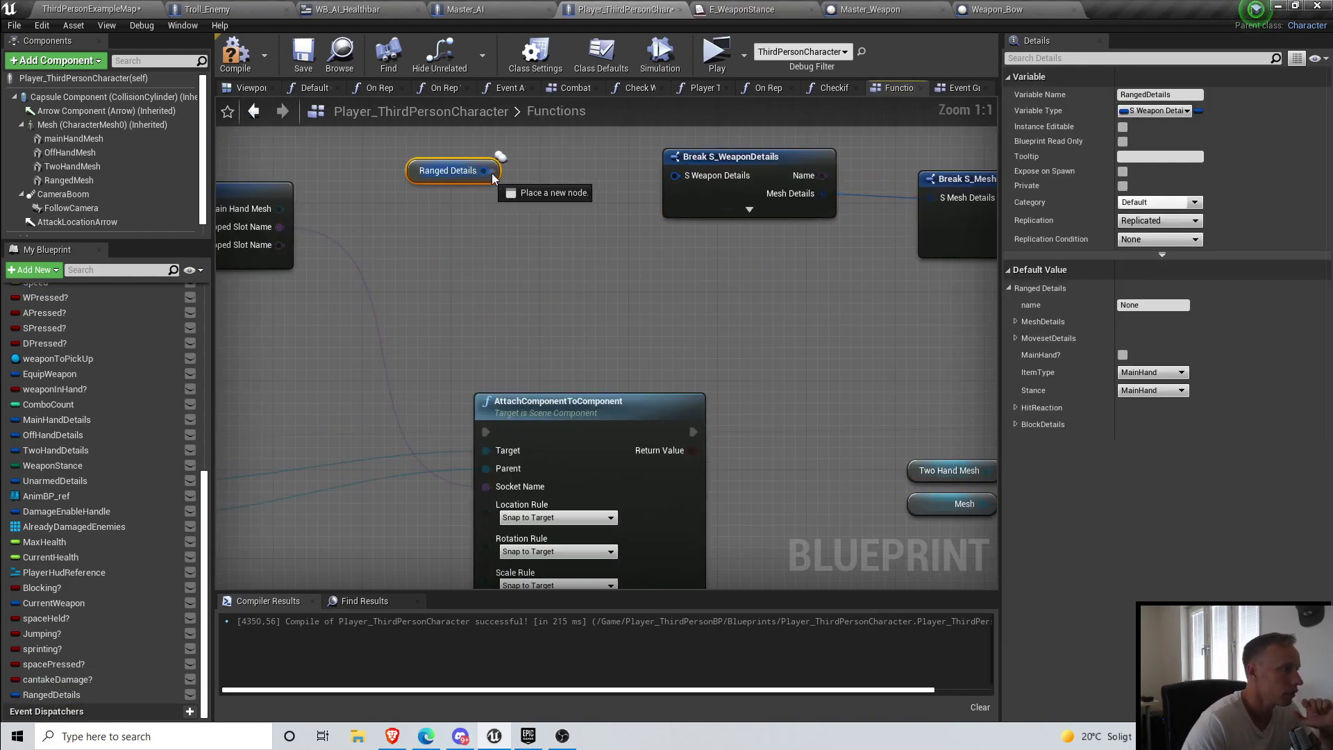
Step: Connect a RangedMesh getter to the duplicated attach node's Target and delete the replaced Two Hand Mesh getter
right_click_drag(902, 278, 626, 231)
scroll(625, 278, "down", 2)
scroll(417, 361, "up", 1)
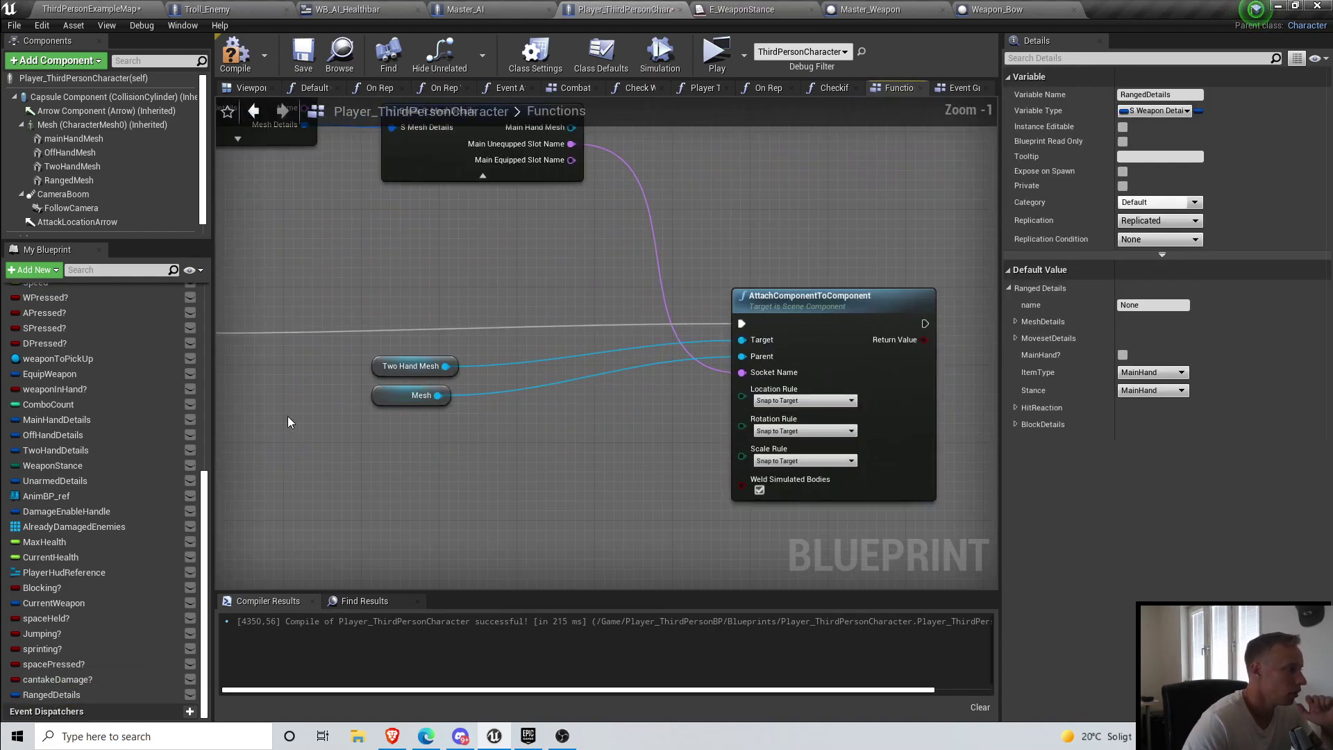
right_click_drag(282, 418, 431, 402)
left_click_drag(105, 182, 565, 286)
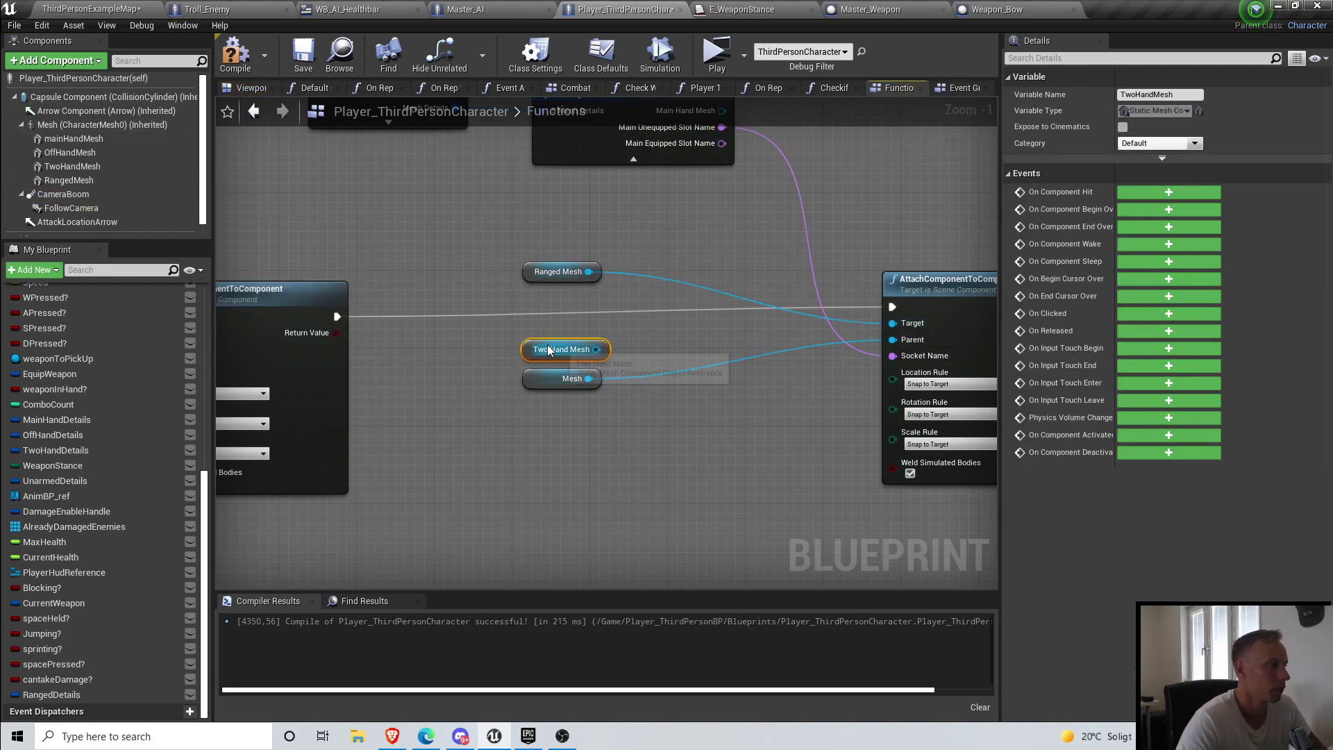
key("Delete")
right_click_drag(695, 141, 557, 205)
scroll(722, 302, "down", 2)
right_click_drag(505, 402, 714, 338)
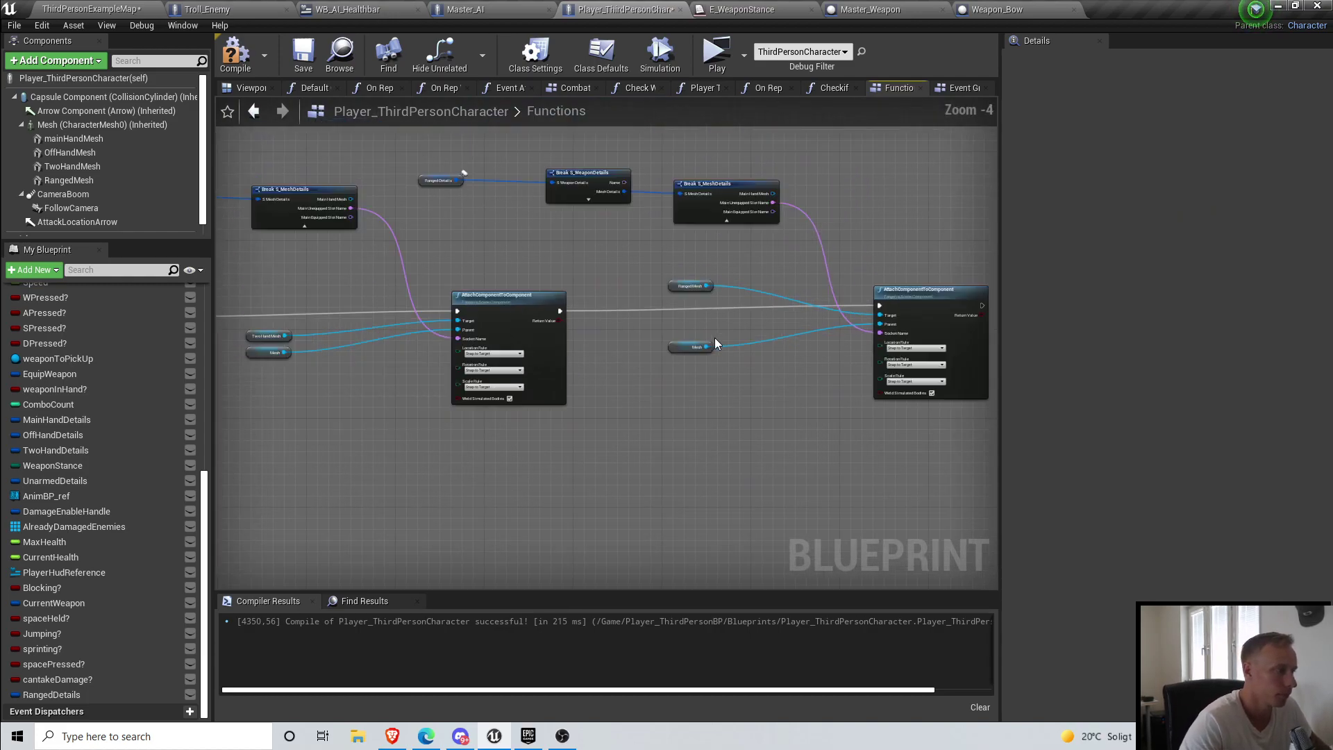
Step: Copy the Ranged Details and Ranged Mesh attach group to the TwoHanded row and connect it after the Block Idle Animation SET node
scroll(714, 338, "down", 2)
right_click_drag(434, 349, 573, 310)
scroll(572, 310, "up", 1)
right_click_drag(692, 256, 602, 308)
scroll(507, 234, "down", 2)
scroll(587, 297, "up", 2)
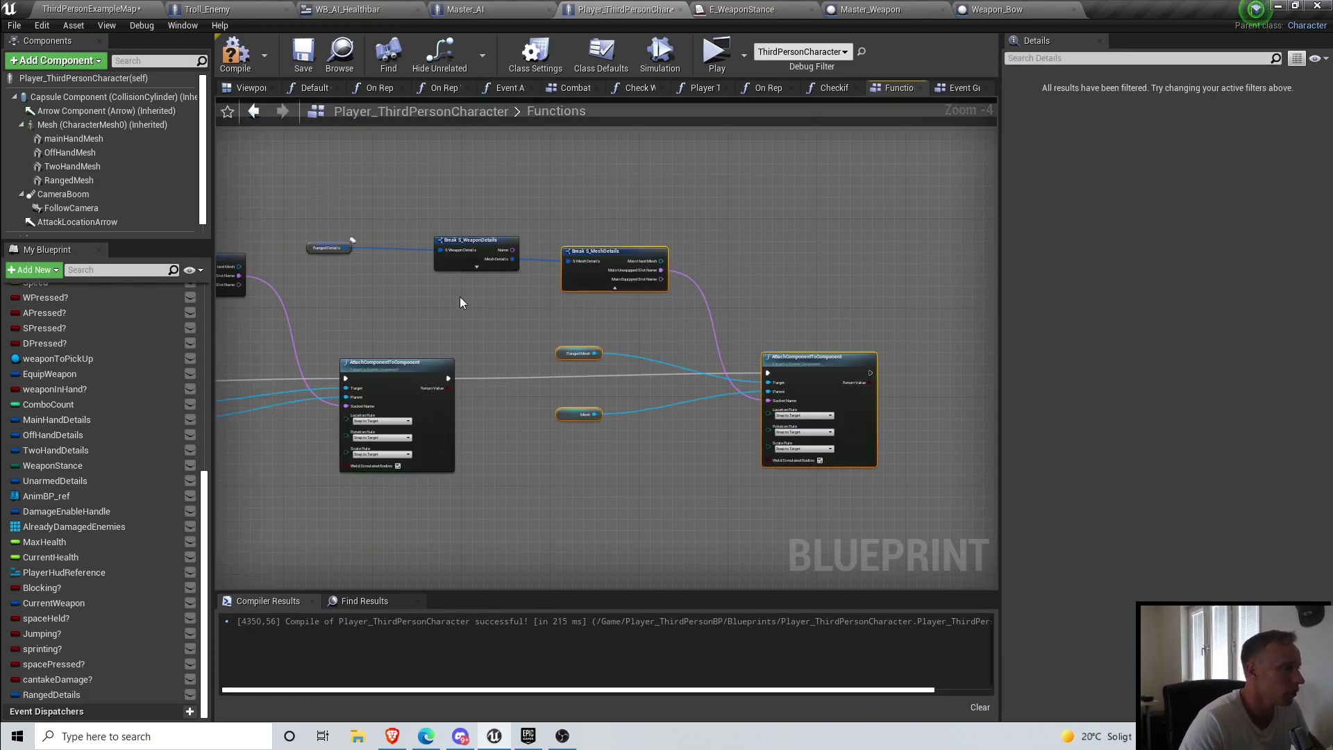
scroll(517, 309, "down", 6)
right_click_drag(303, 477, 993, 333)
scroll(461, 355, "up", 1)
scroll(351, 293, "up", 6)
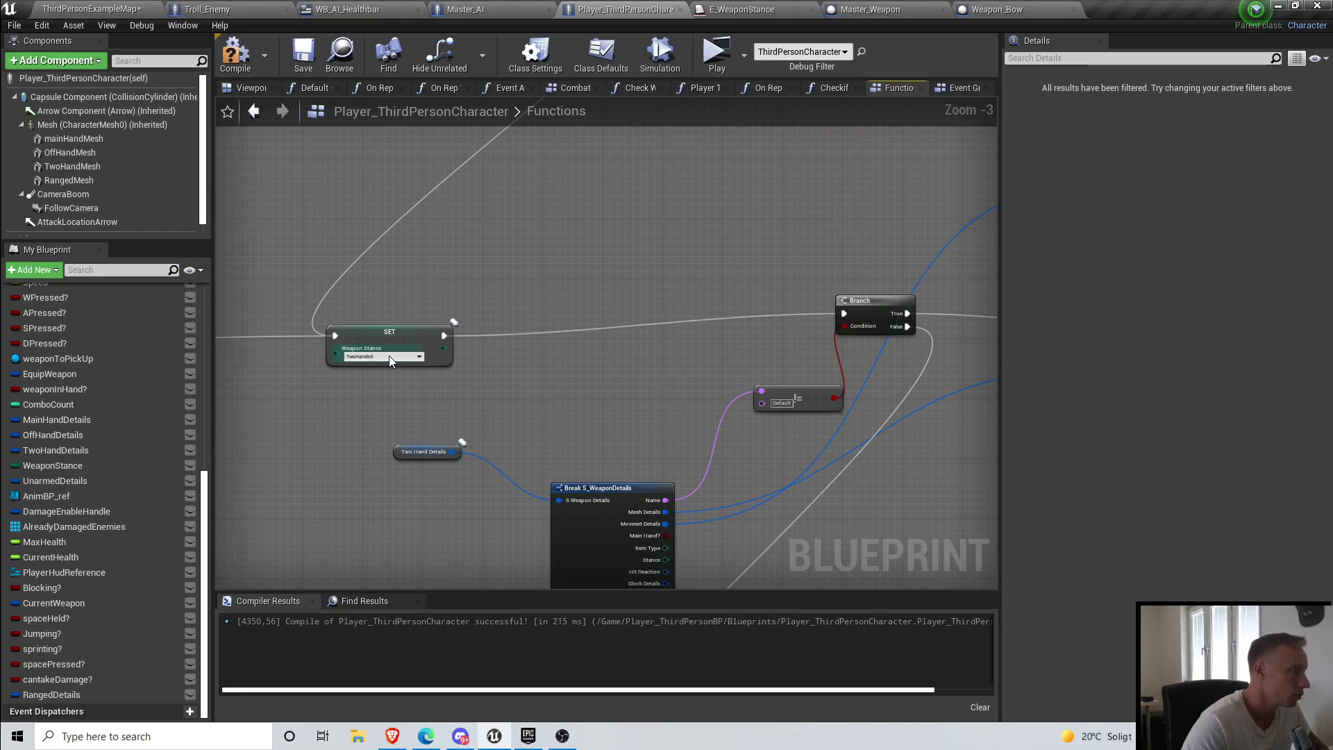
scroll(389, 361, "down", 4)
right_click_drag(639, 330, 325, 321)
right_click_drag(898, 389, 800, 322)
scroll(475, 340, "up", 4)
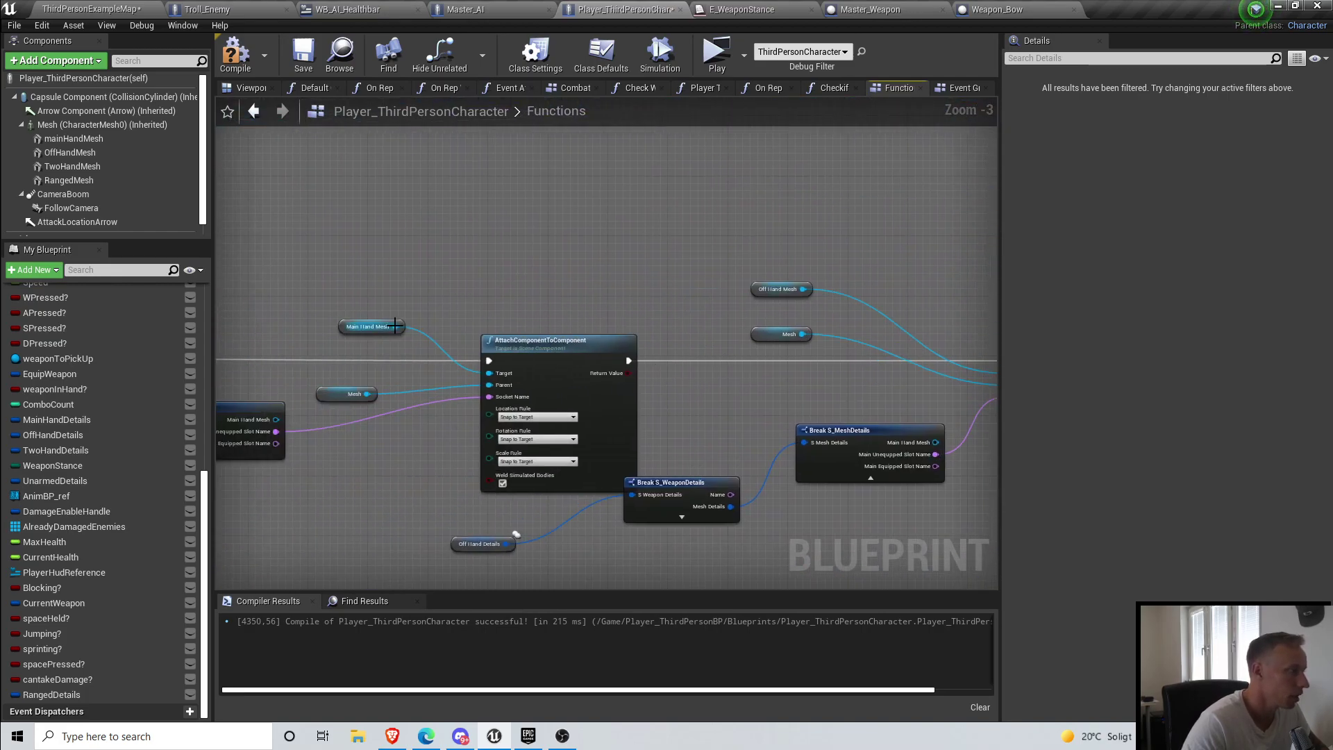
right_click_drag(572, 365, 960, 317)
scroll(674, 402, "up", 2)
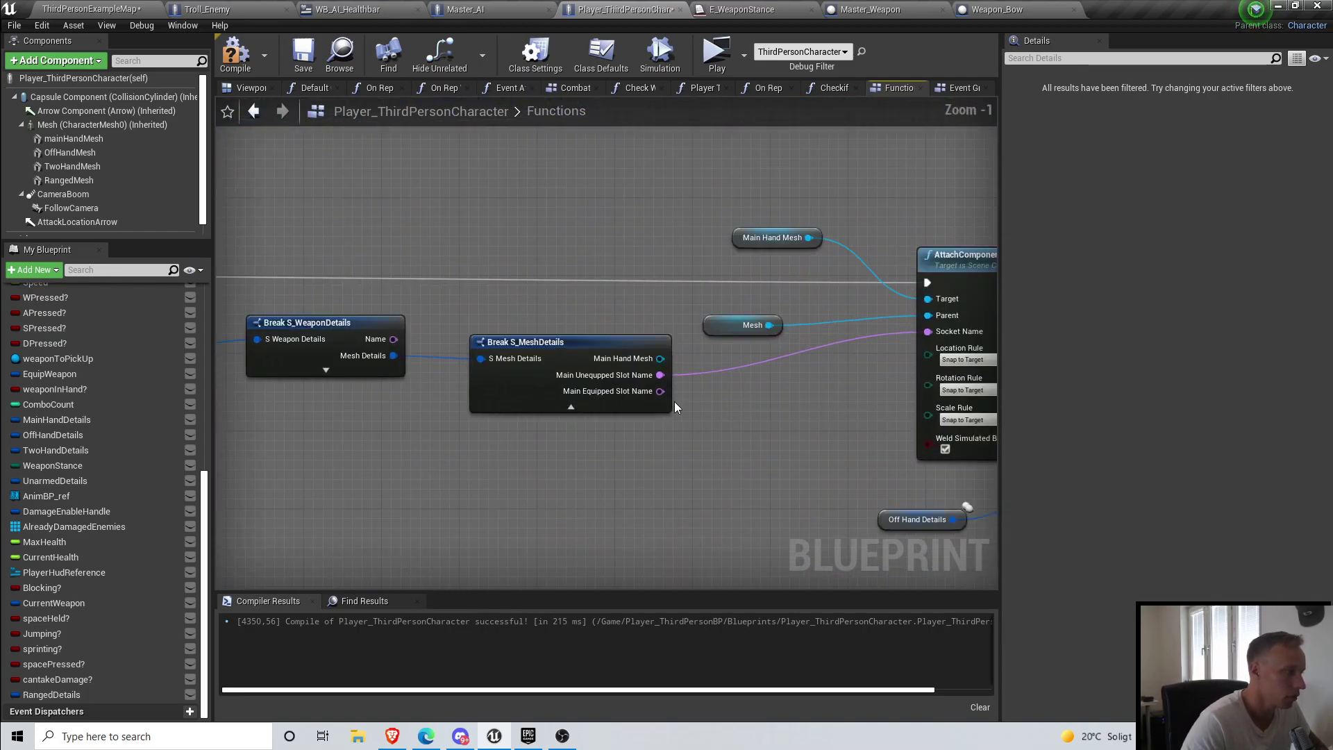
scroll(663, 383, "down", 5)
right_click_drag(663, 383, 310, 339)
scroll(611, 317, "up", 3)
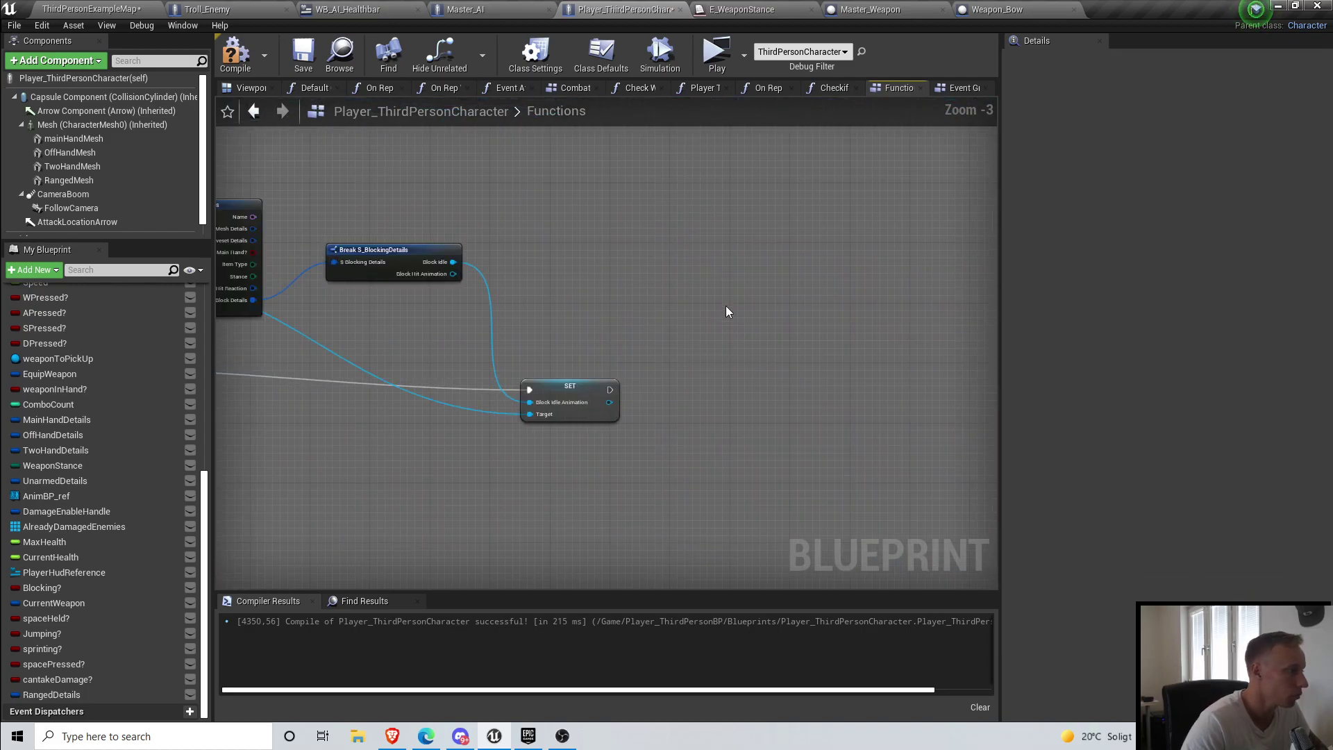
key("ctrl+v")
right_click_drag(655, 361, 540, 328)
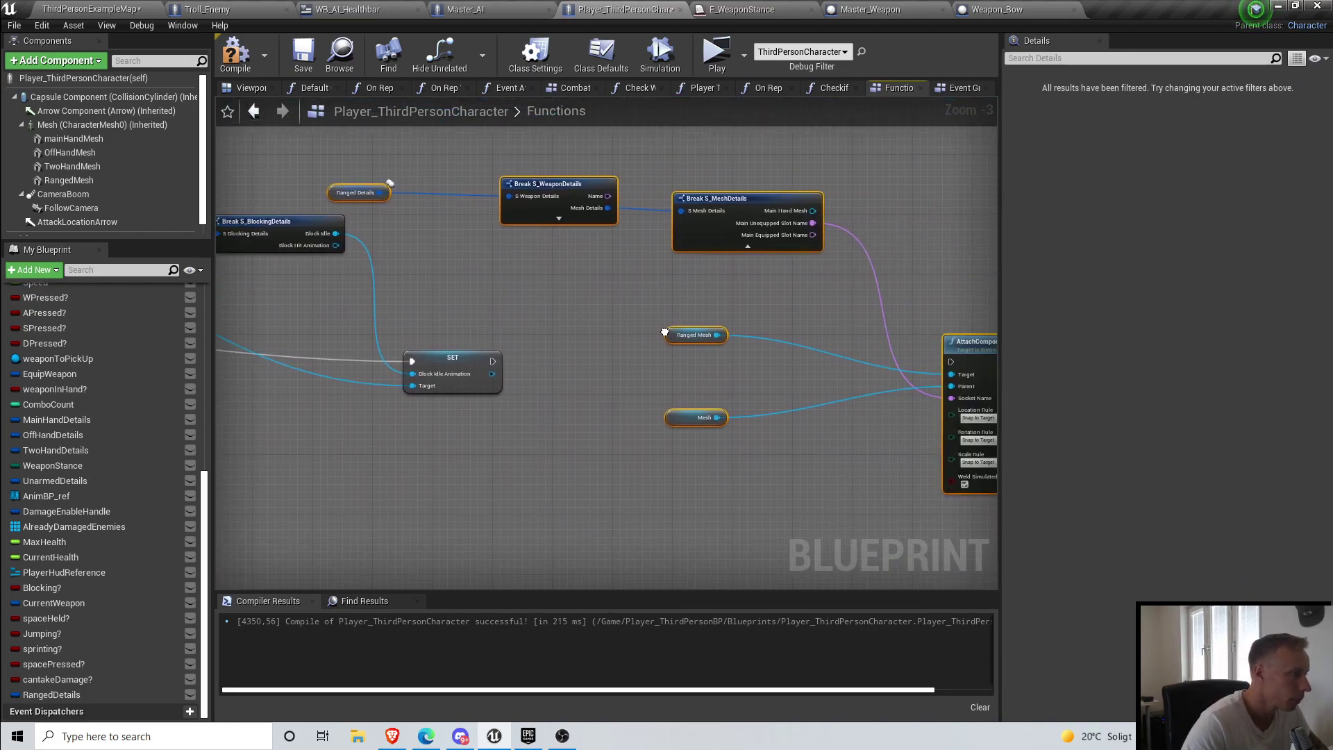
scroll(540, 328, "down", 2)
scroll(517, 347, "up", 2)
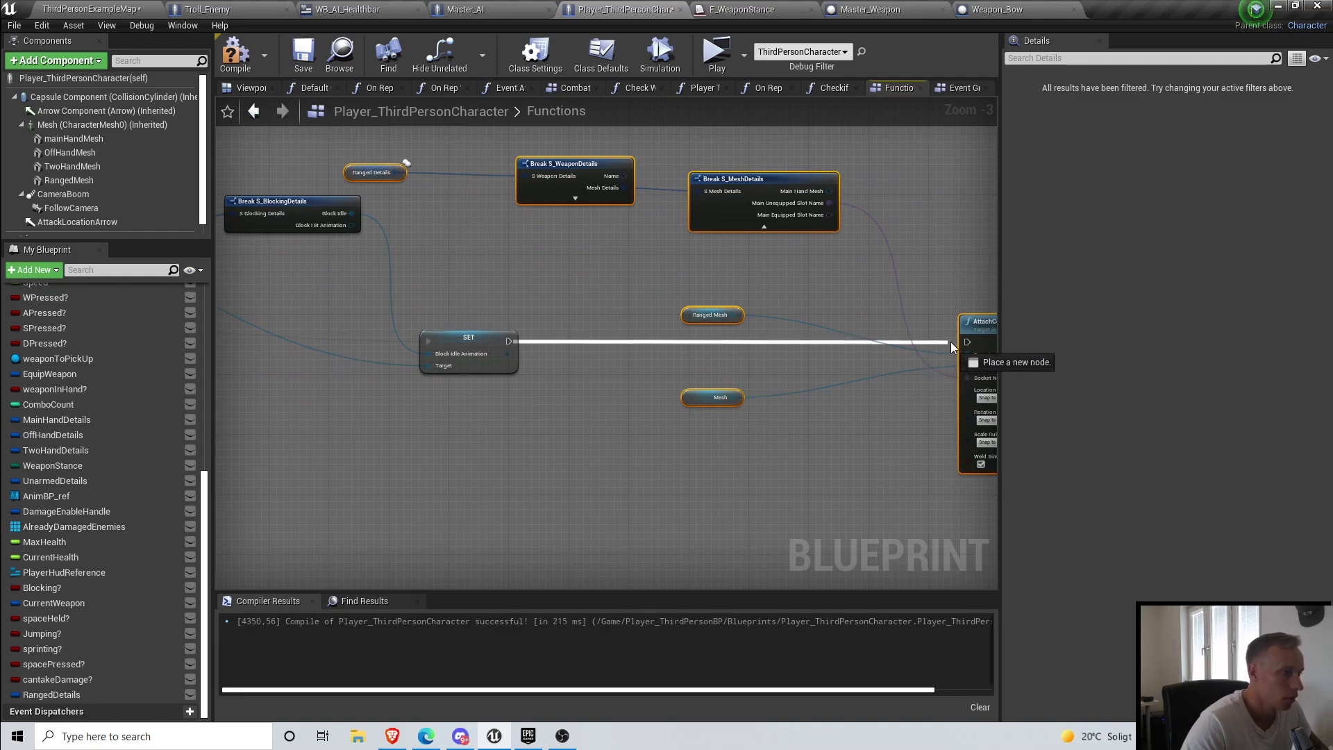
left_click_drag(970, 340, 969, 341)
right_click_drag(970, 341, 722, 319)
scroll(722, 319, "up", 1)
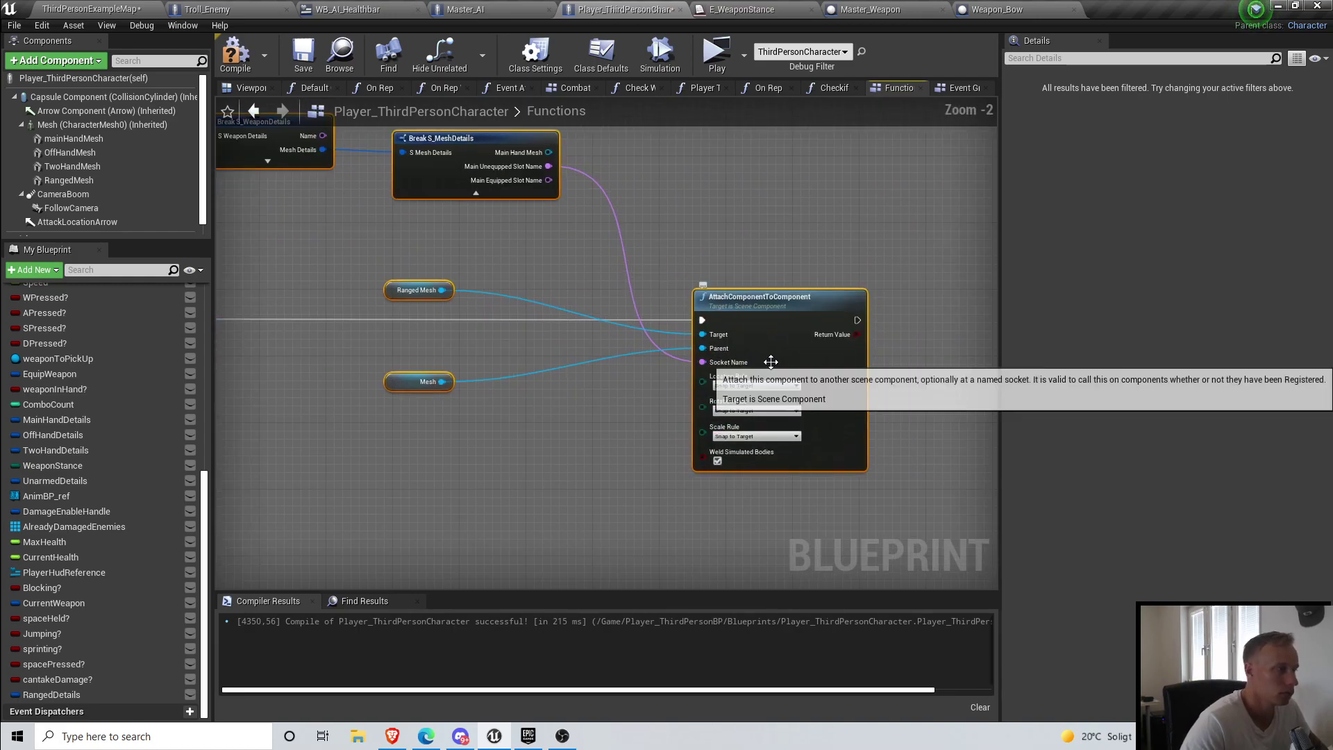
Step: Trace the Ranged row from its Weapon Stance and Branch nodes through the attach nodes to the Block Idle Animation SET node
scroll(729, 365, "down", 8)
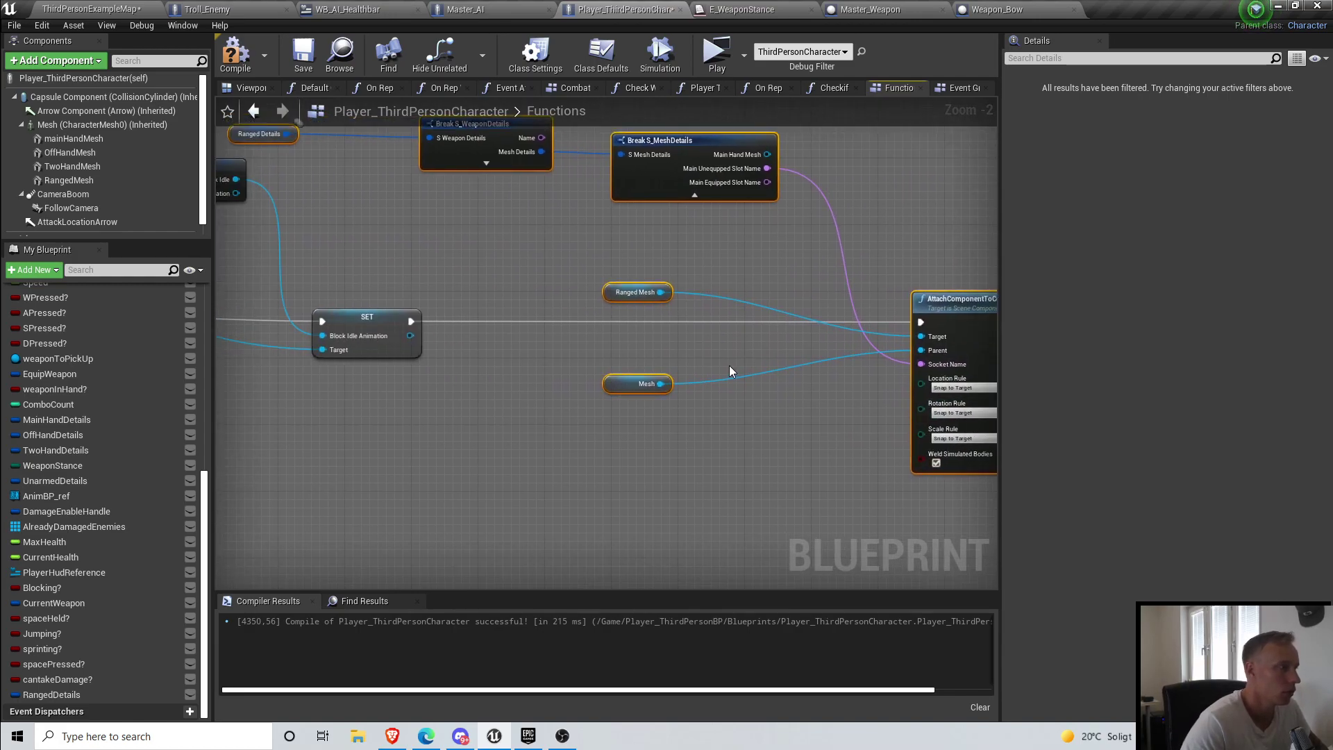
scroll(405, 316, "up", 5)
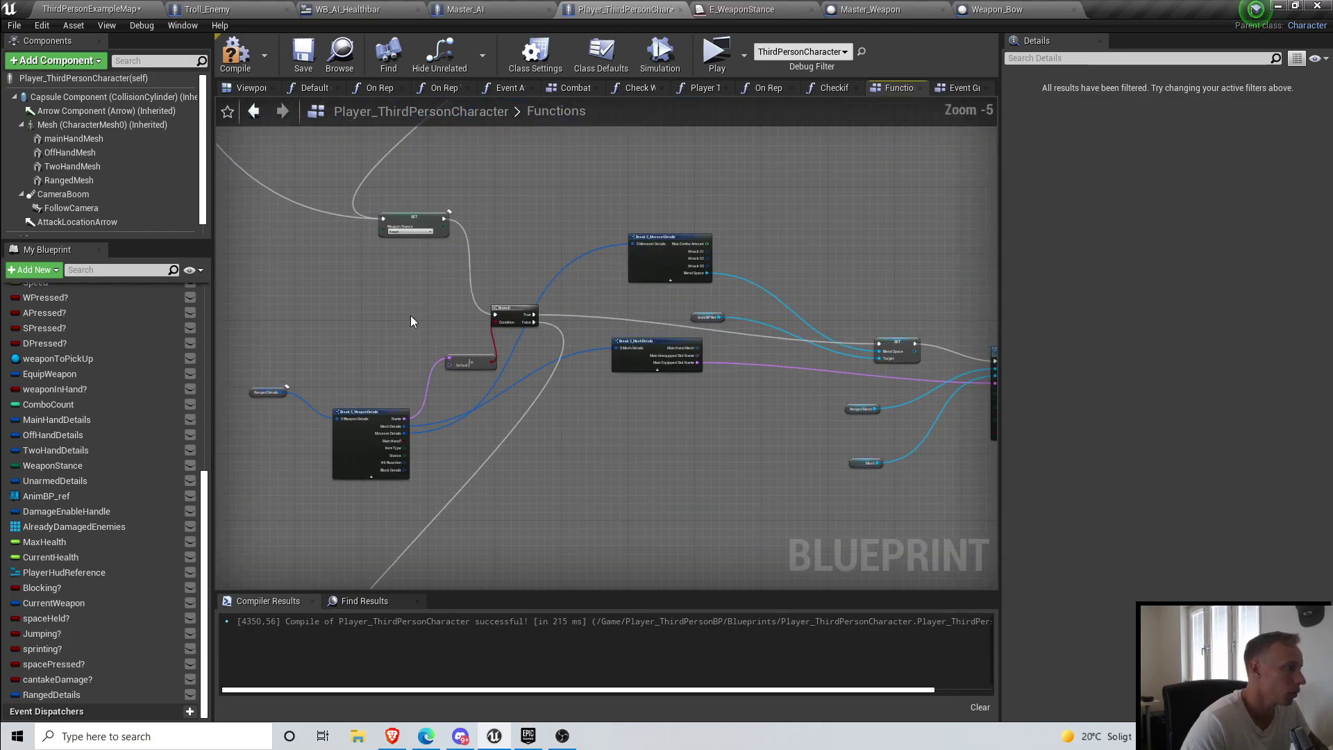
scroll(416, 229, "up", 2)
scroll(416, 243, "down", 5)
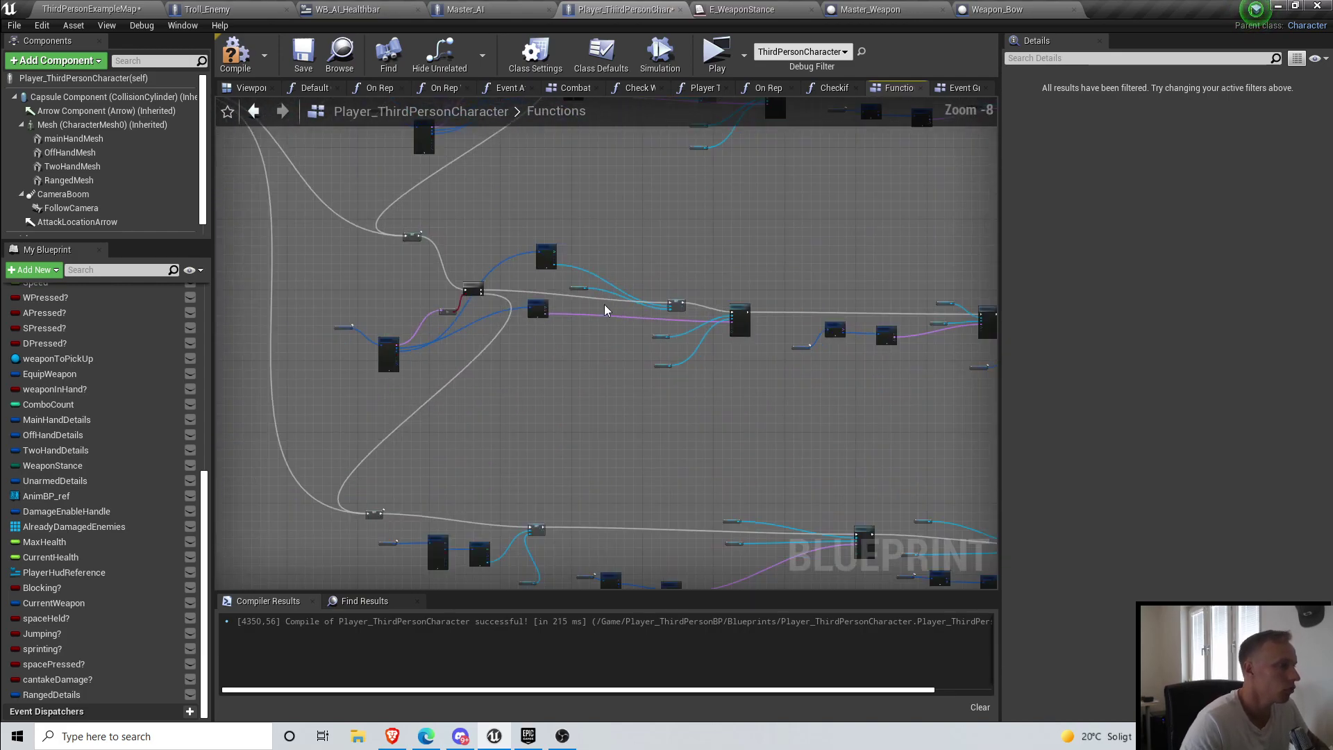
right_click_drag(758, 304, 636, 360)
scroll(602, 388, "up", 5)
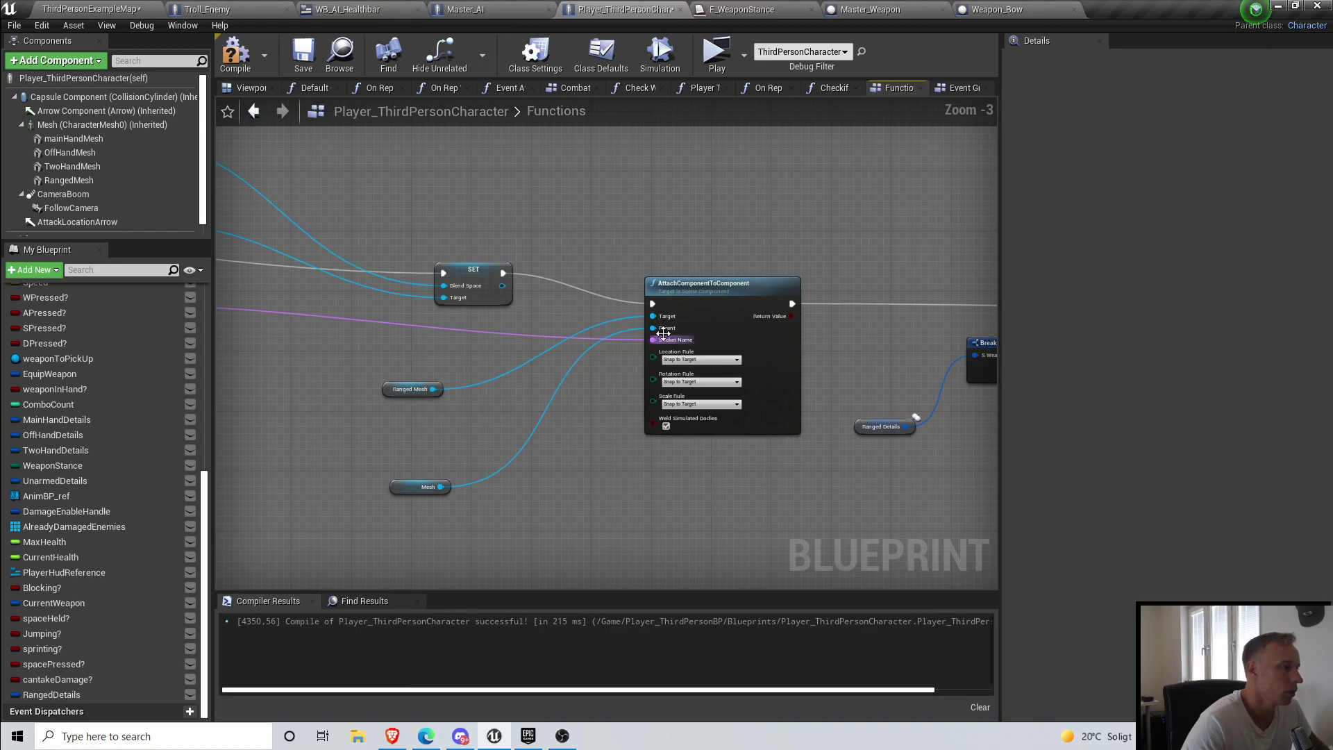
right_click_drag(779, 284, 367, 301)
scroll(608, 318, "down", 1)
right_click_drag(935, 351, 535, 373)
scroll(540, 310, "up", 2)
scroll(537, 318, "down", 3)
right_click_drag(536, 318, 361, 343)
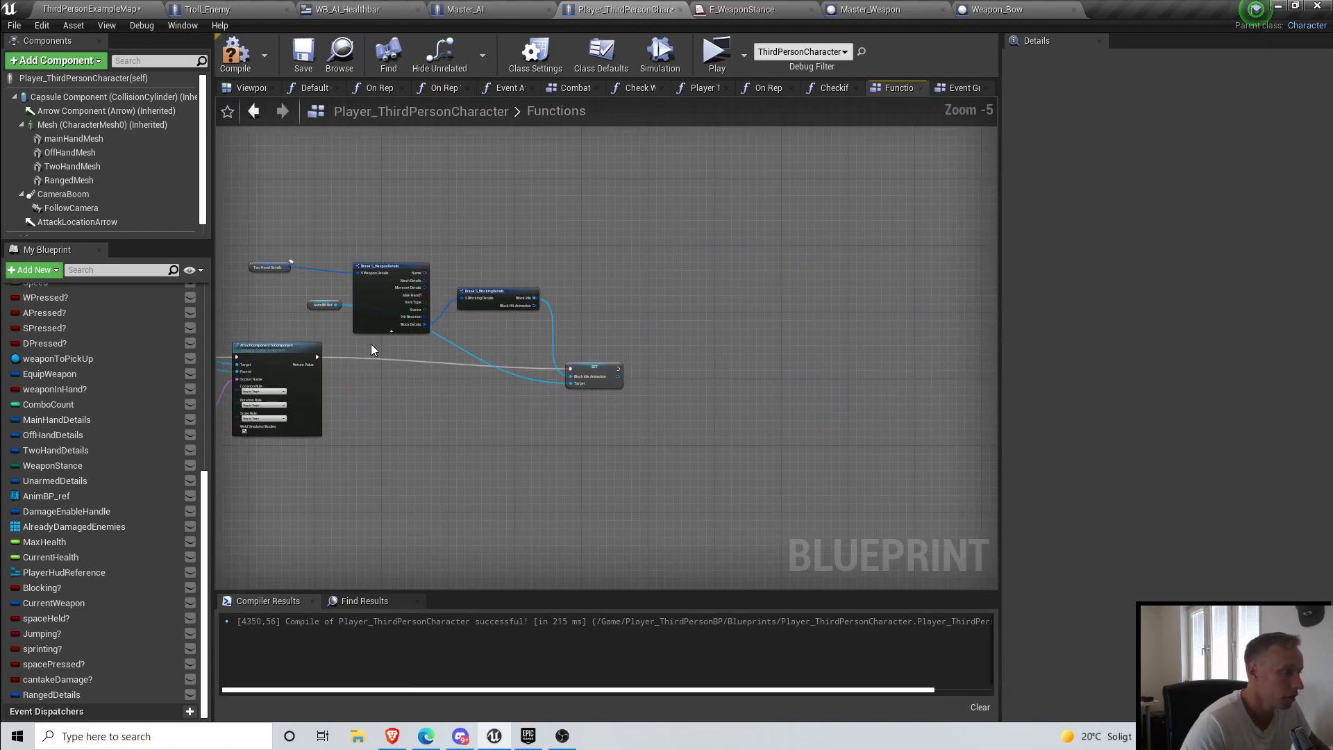
Step: Space out the Anim BP Ref, Break S_WeaponDetails and Break S_BlockingDetails nodes before the Ranged row's Block Idle Animation SET node
right_click_drag(351, 287, 553, 349)
scroll(553, 349, "up", 5)
scroll(552, 366, "down", 1)
right_click_drag(633, 399, 574, 280)
scroll(574, 280, "down", 2)
left_click_drag(656, 312, 649, 243)
right_click_drag(768, 300, 575, 241)
scroll(725, 325, "down", 4)
right_click_drag(470, 346, 439, 356)
scroll(463, 359, "up", 4)
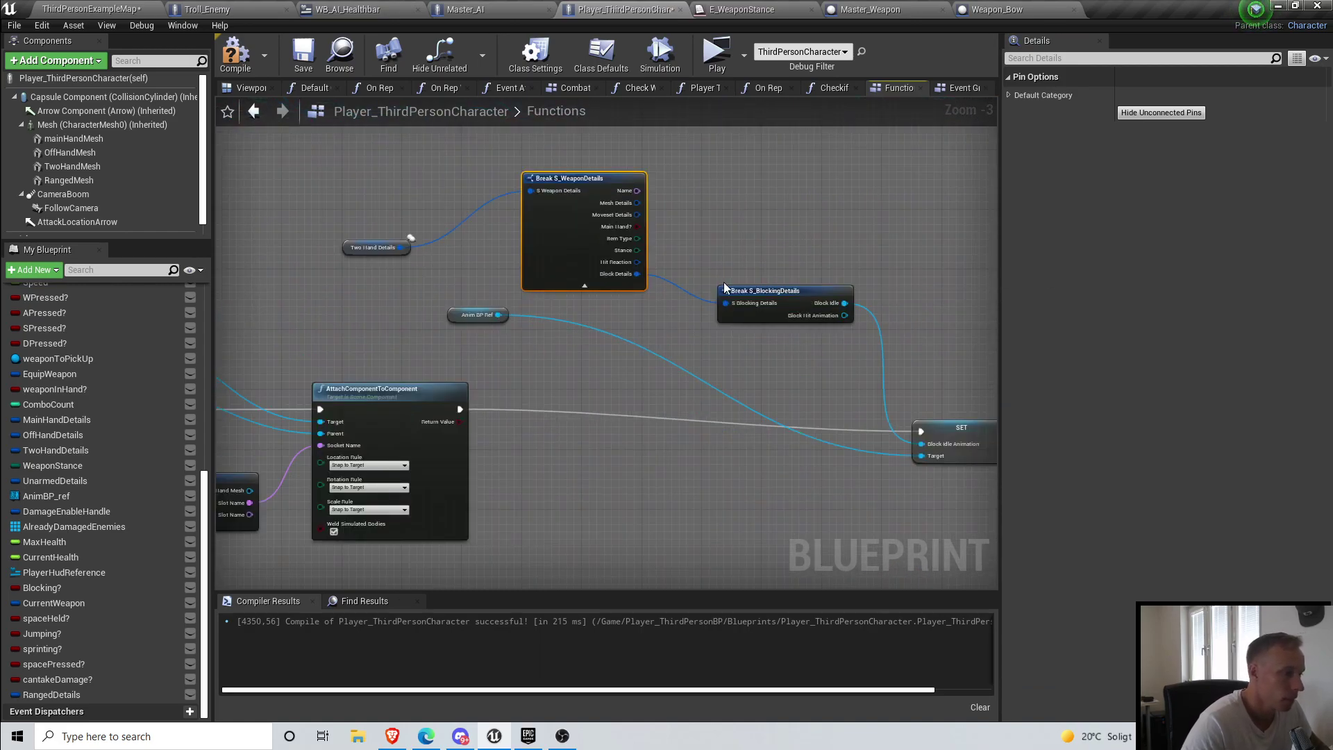
right_click_drag(725, 286, 625, 303)
left_click_drag(681, 315, 736, 302)
scroll(391, 307, "down", 5)
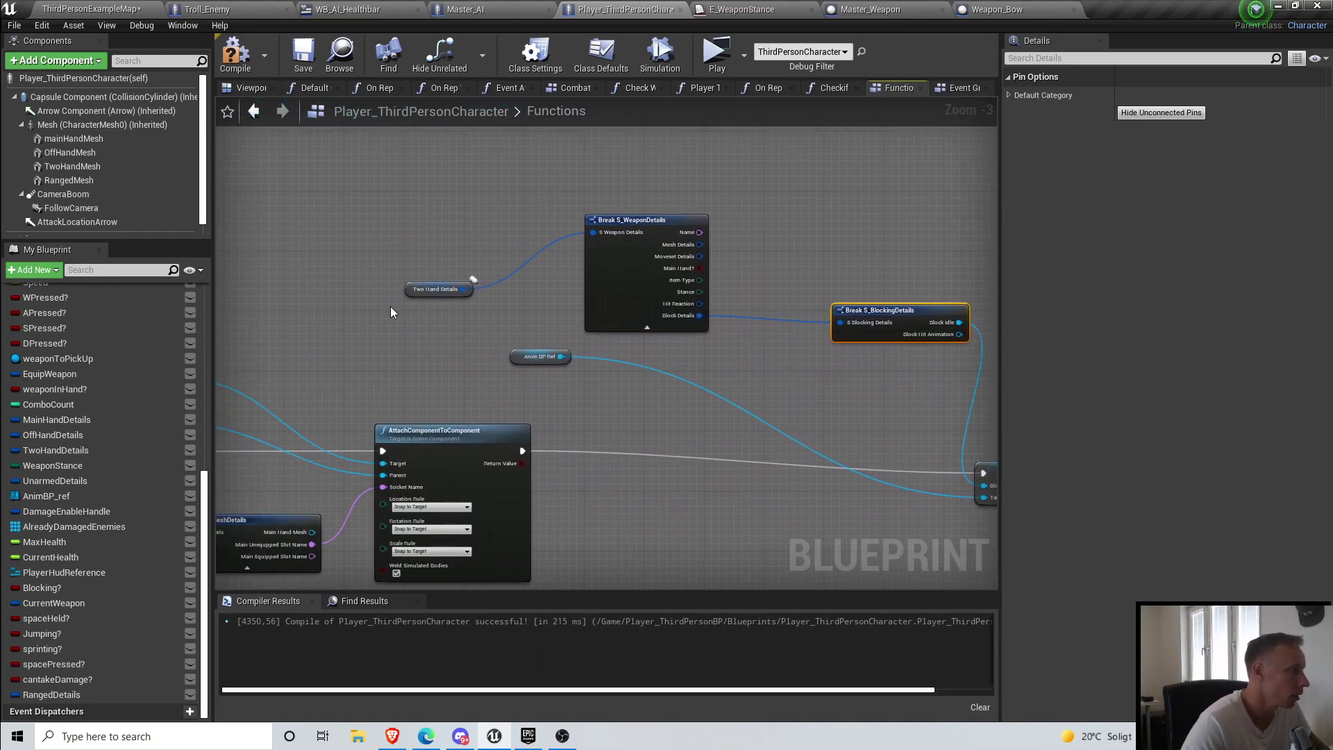
Step: Replace the Two Hand Details getter on the Ranged row's blocking Break S_WeaponDetails node with a RangedDetails getter
scroll(557, 376, "up", 8)
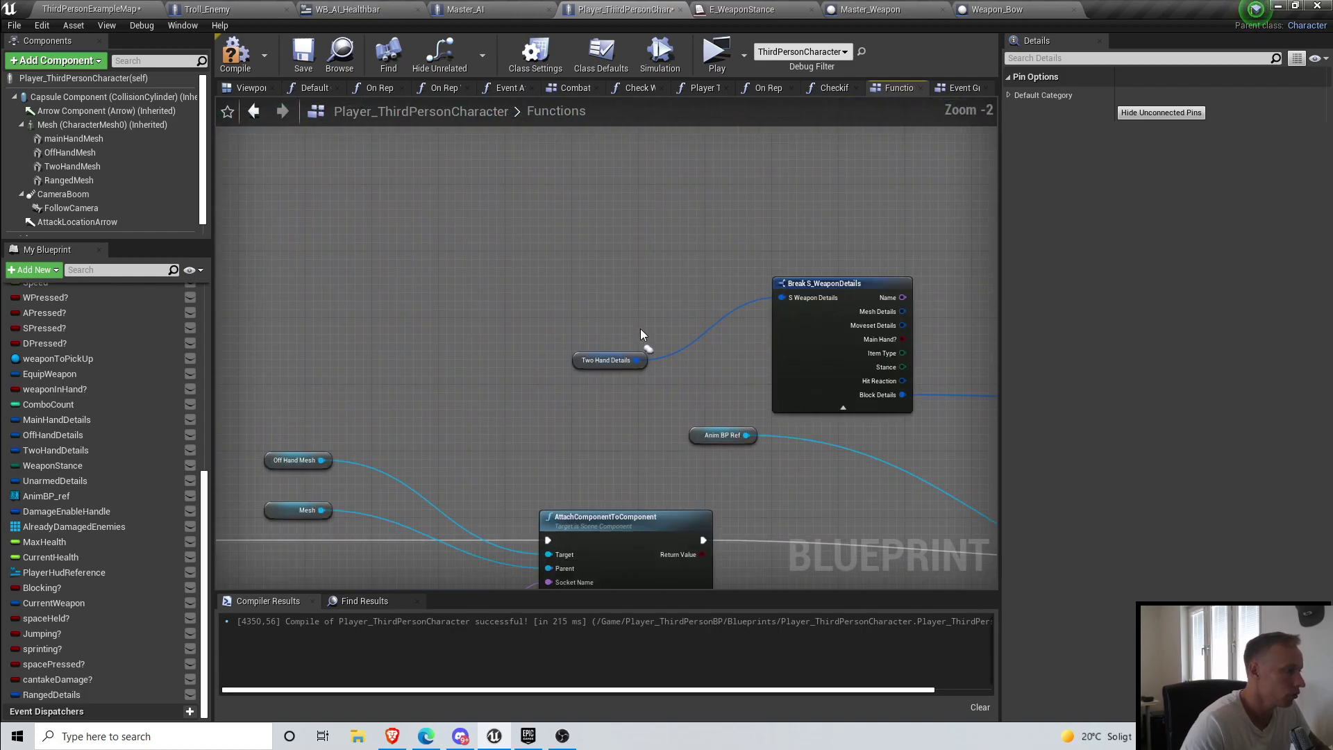
left_click_drag(48, 698, 559, 395)
left_click(587, 405)
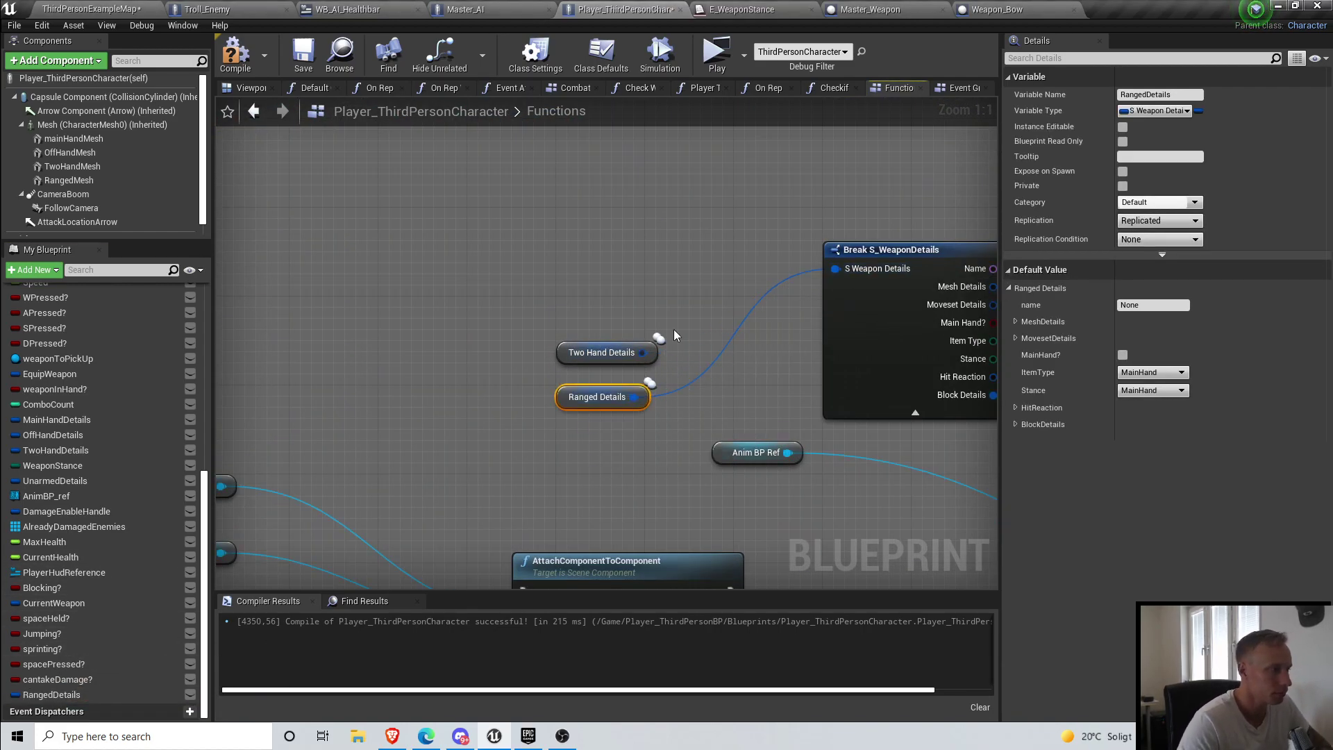
scroll(604, 348, "down", 2)
left_click(604, 348)
scroll(605, 348, "down", 5)
scroll(621, 391, "up", 6)
scroll(477, 448, "down", 6)
scroll(542, 438, "up", 2)
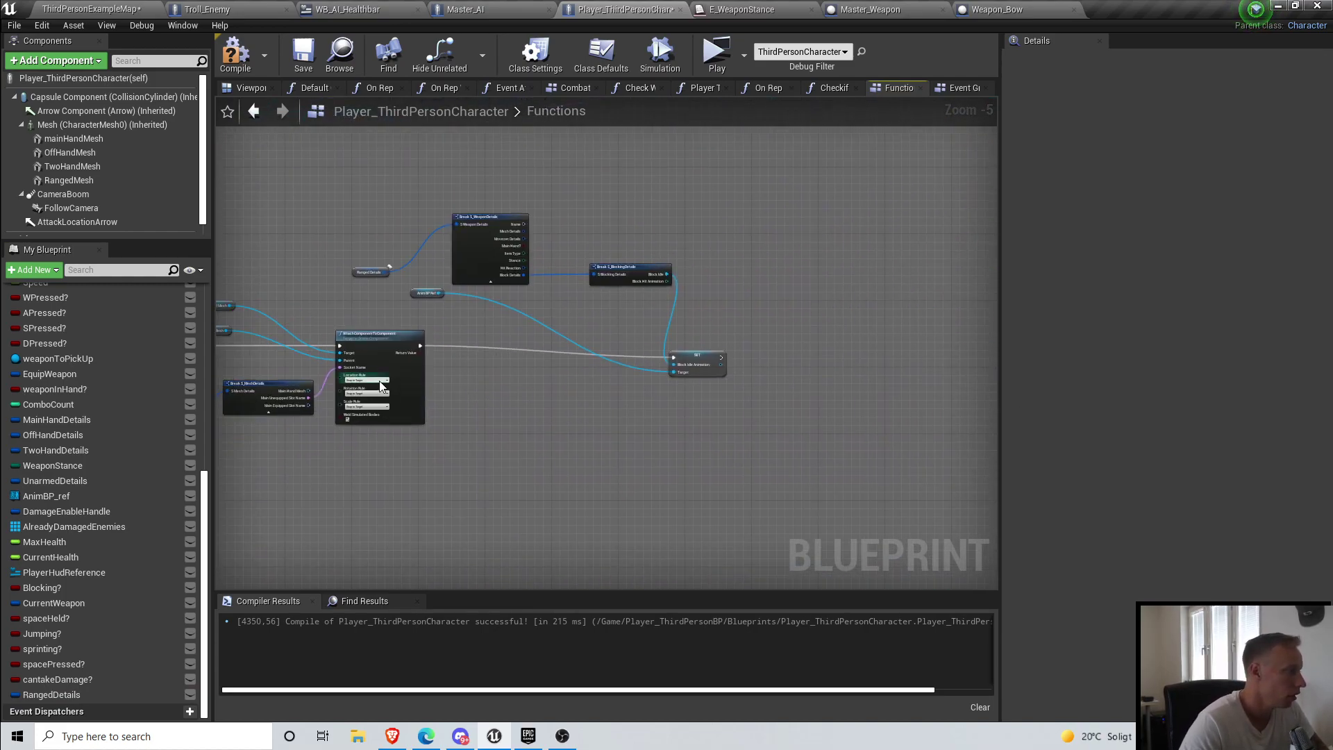
scroll(683, 418, "down", 6)
scroll(570, 311, "up", 9)
Step: Copy the Two Hand Details and Two Hand Mesh attach group to the Ranged row and connect it after the Block Idle Animation SET node
left_click_drag(475, 269, 804, 480)
scroll(451, 323, "down", 2)
right_click_drag(271, 215, 551, 338)
left_click_drag(798, 374, 790, 382)
scroll(789, 382, "down", 5)
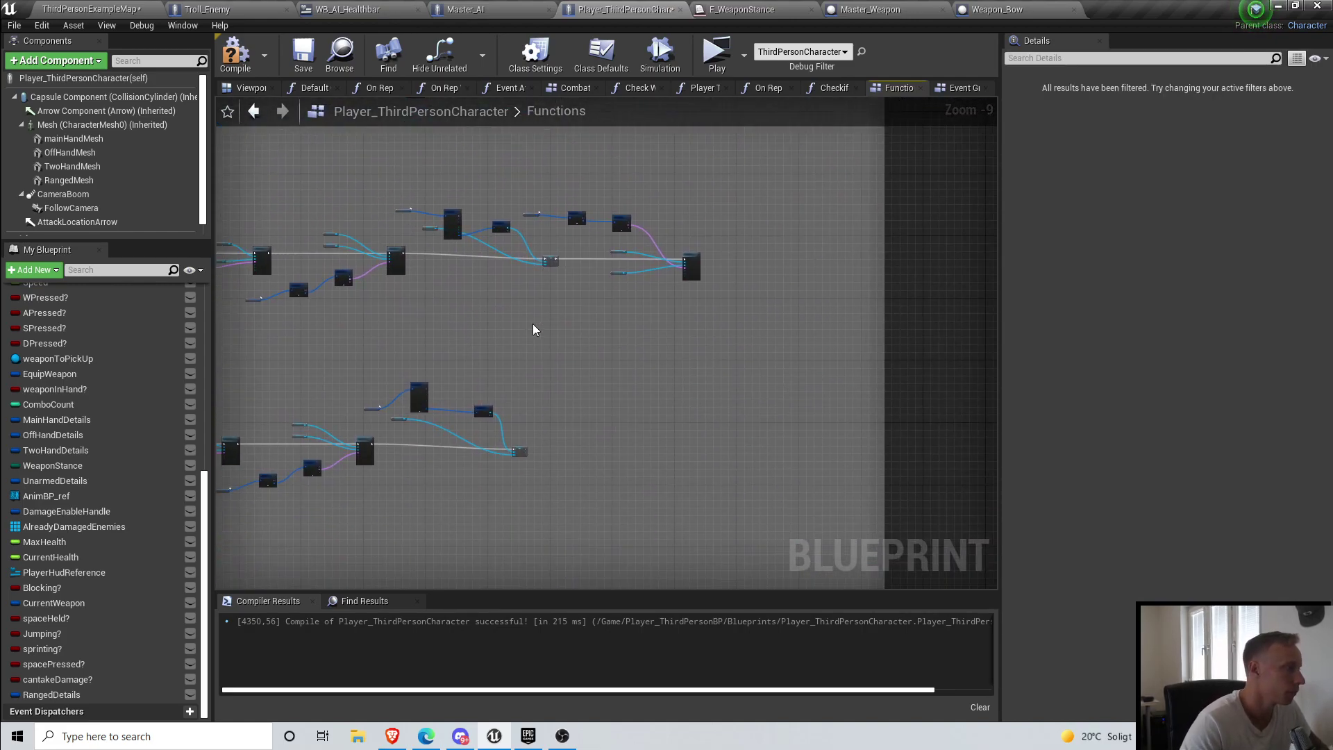
scroll(590, 341, "up", 5)
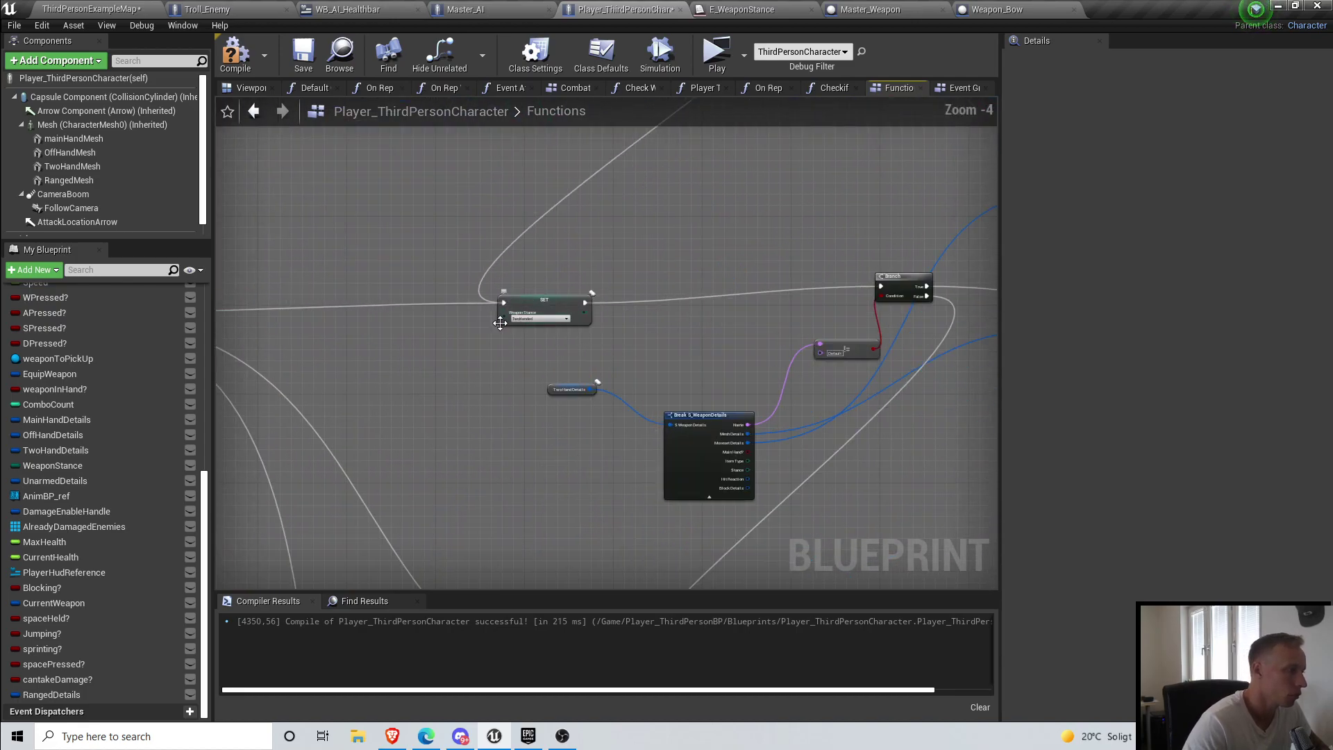
scroll(526, 323, "down", 1)
right_click_drag(529, 325, 540, 112)
scroll(612, 387, "up", 3)
right_click_drag(863, 389, 525, 309)
scroll(524, 309, "down", 3)
right_click_drag(701, 336, 297, 282)
right_click_drag(718, 339, 325, 316)
scroll(650, 310, "up", 3)
right_click_drag(865, 302, 289, 279)
right_click_drag(672, 304, 577, 306)
right_click_drag(706, 317, 665, 305)
scroll(664, 305, "down", 4)
right_click_drag(965, 294, 633, 297)
scroll(604, 339, "up", 4)
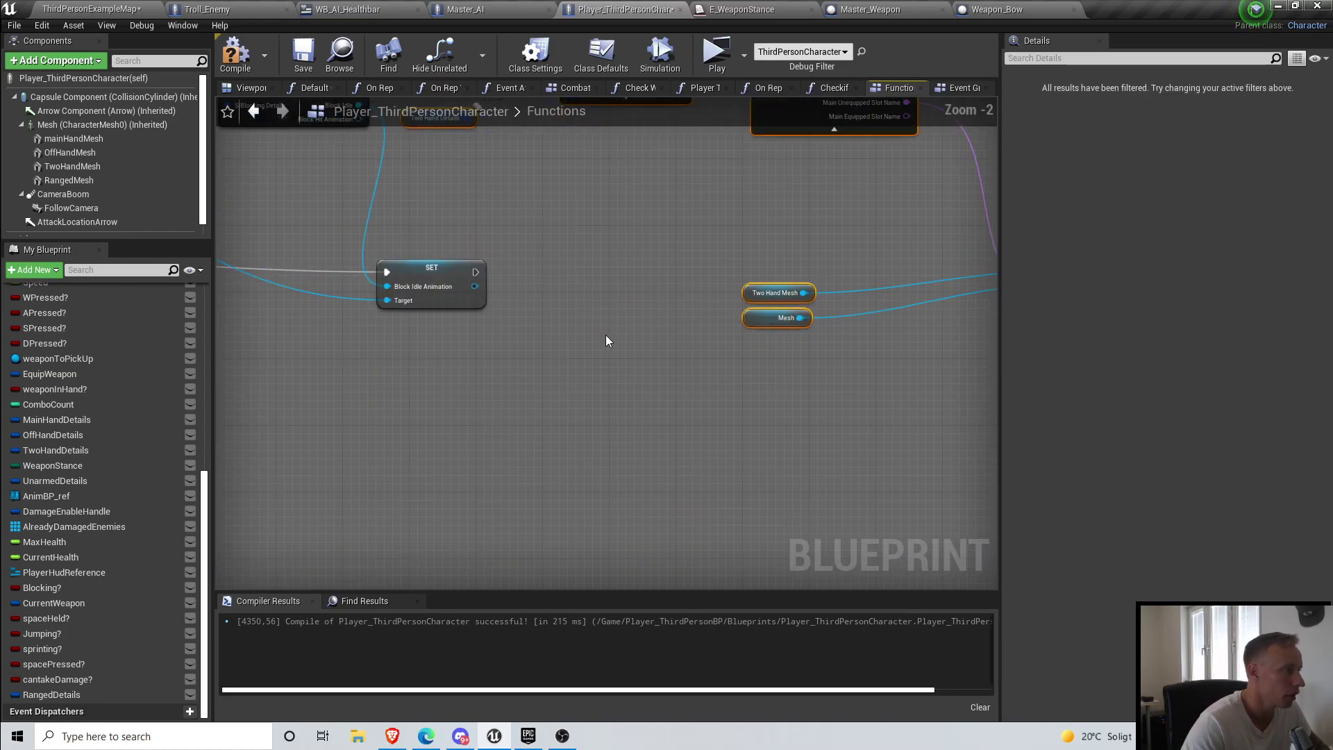
left_click_drag(467, 271, 793, 270)
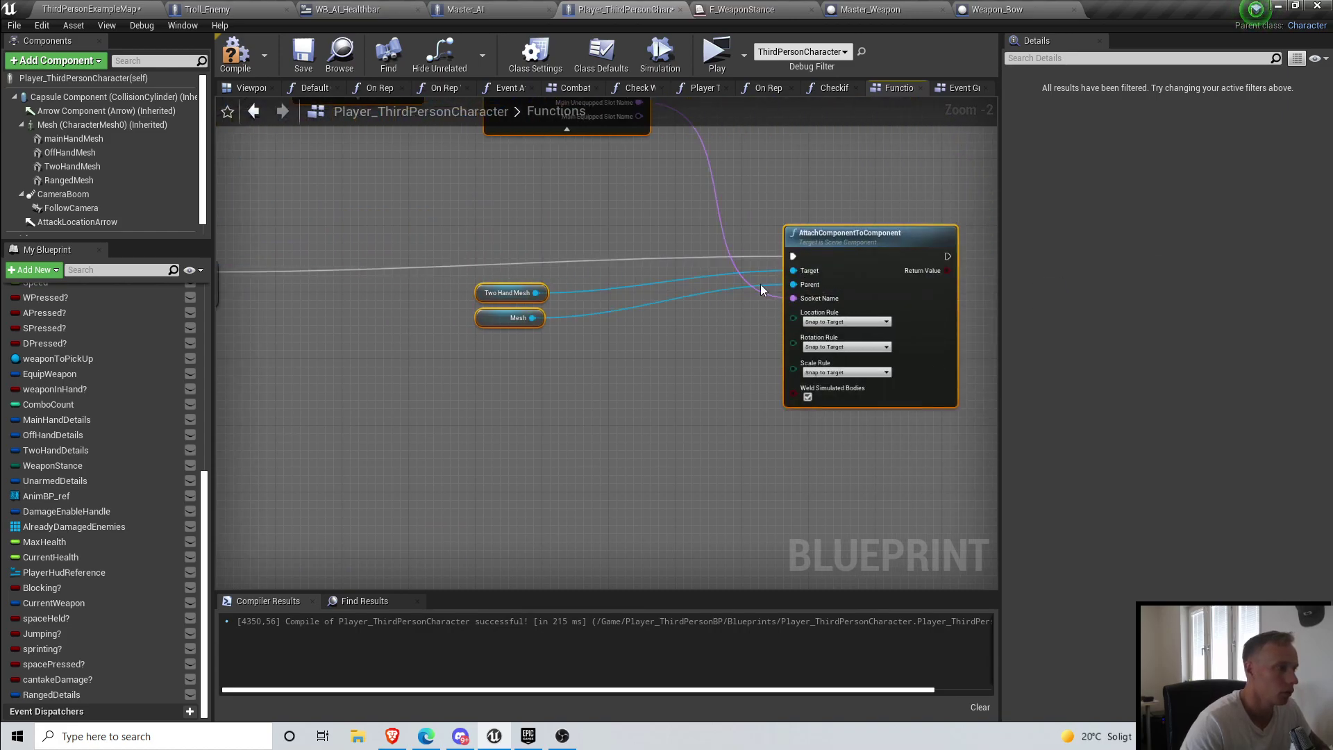
Step: Trace the unarmed row from its Blend Space SET node through the Two Hand Mesh attach node to the row's end
scroll(760, 285, "down", 5)
right_click_drag(532, 519, 868, 379)
scroll(539, 452, "down", 1)
right_click_drag(547, 444, 861, 379)
right_click_drag(528, 384, 480, 382)
scroll(511, 384, "up", 6)
scroll(668, 407, "down", 4)
scroll(578, 390, "up", 3)
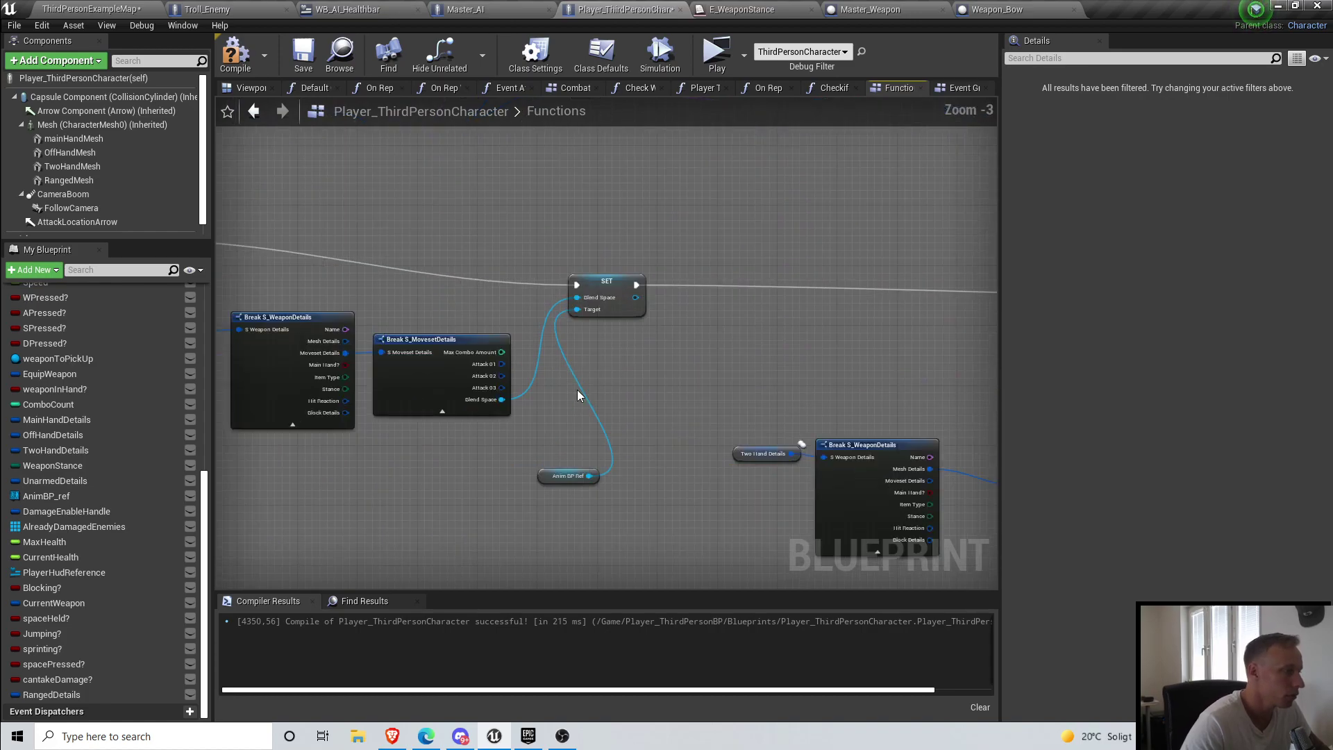
scroll(591, 403, "down", 1)
right_click_drag(591, 403, 61, 415)
mouse_move(674, 366)
right_mouse_down()
mouse_move(635, 370)
mouse_move(673, 380)
right_mouse_up()
scroll(635, 369, "up", 1)
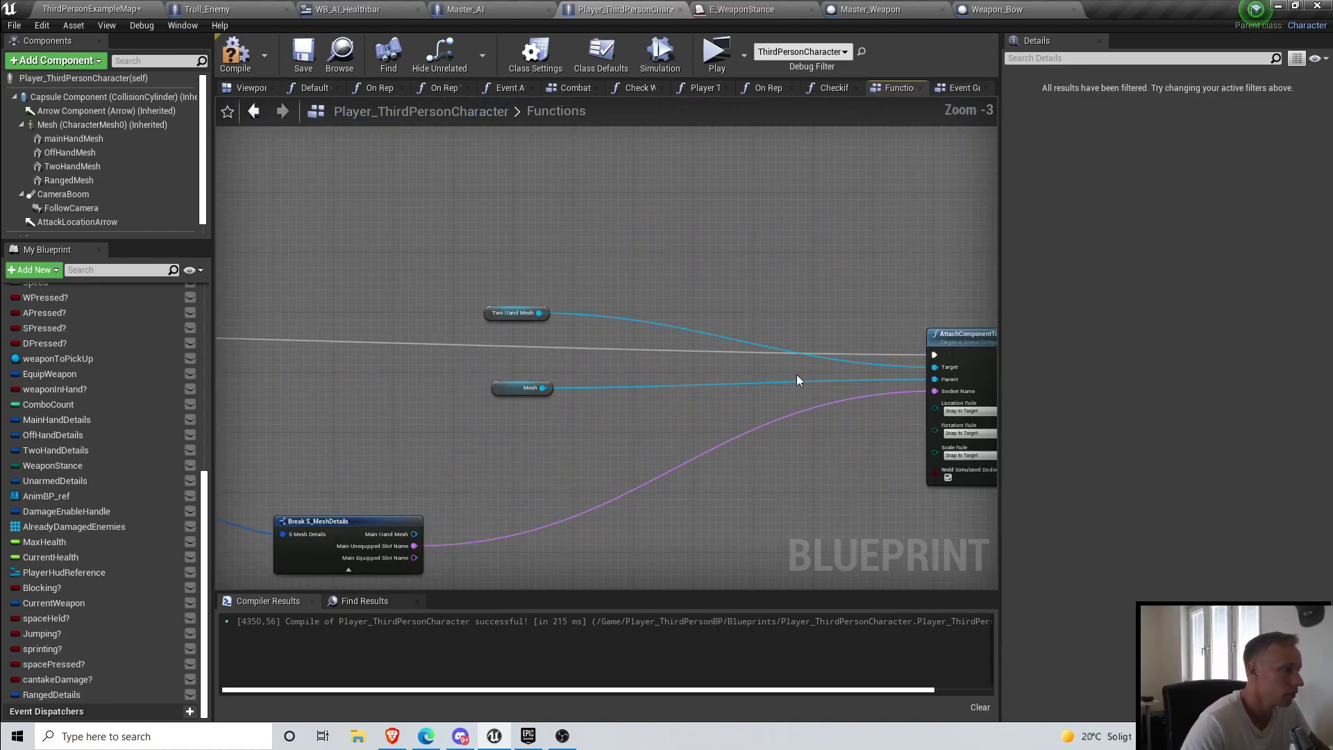
right_click_drag(898, 379, 951, 330)
right_click_drag(723, 431, 216, 439)
right_click_drag(657, 303, 138, 304)
scroll(495, 333, "down", 3)
scroll(622, 279, "up", 6)
scroll(648, 272, "down", 7)
Step: Copy the Ranged Details and Ranged Mesh attach group to the end of the unarmed row and connect it after the last attach node
right_click_drag(831, 241, 527, 461)
right_click_drag(543, 377, 629, 579)
right_click_drag(799, 334, 707, 531)
scroll(770, 361, "down", 3)
scroll(690, 308, "up", 5)
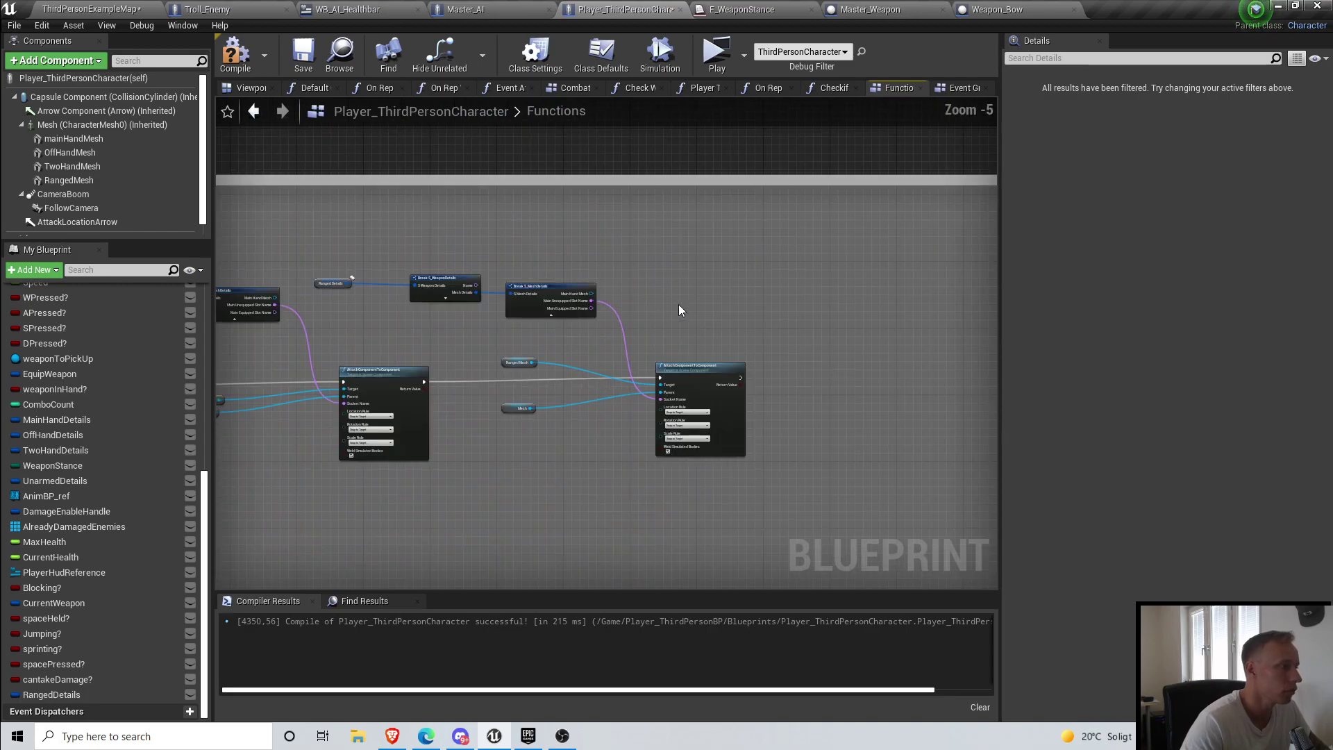
scroll(466, 315, "down", 7)
right_click_drag(630, 327, 696, 141)
scroll(506, 340, "up", 6)
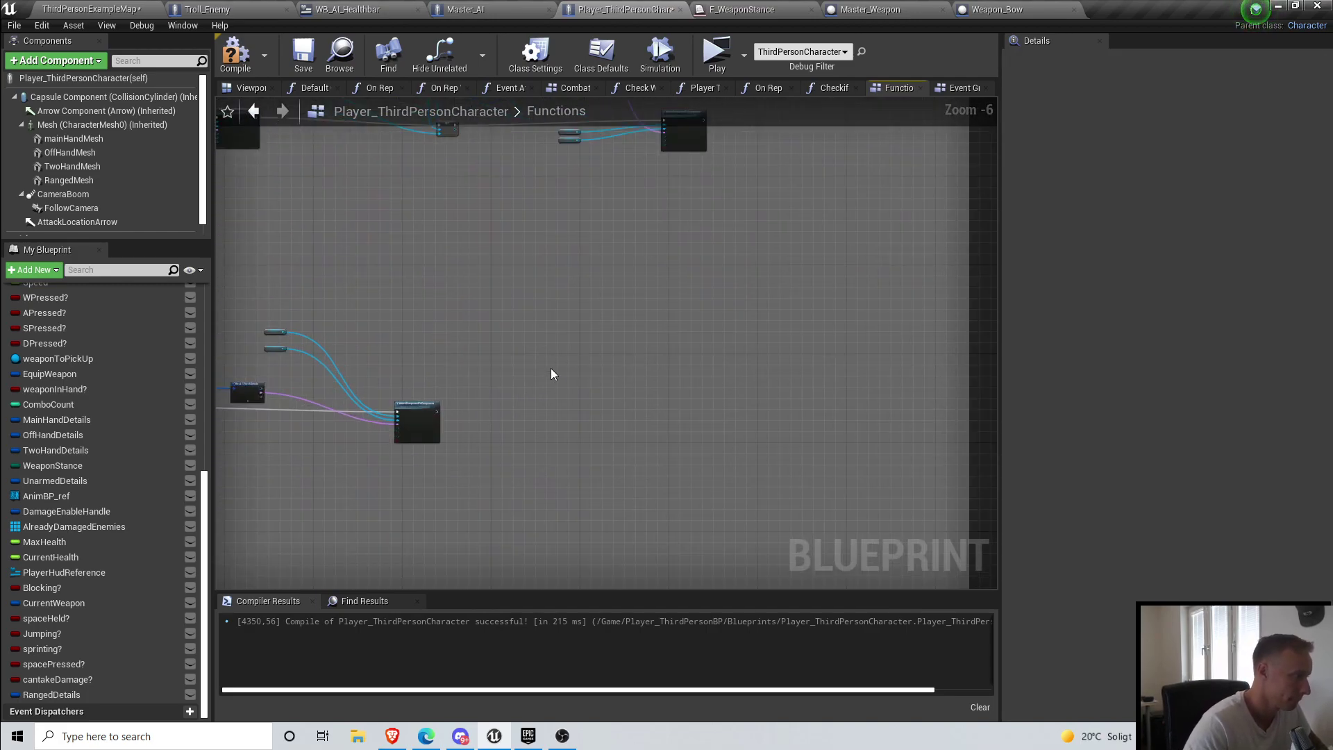
scroll(464, 427, "up", 4)
left_click_drag(426, 382, 757, 397)
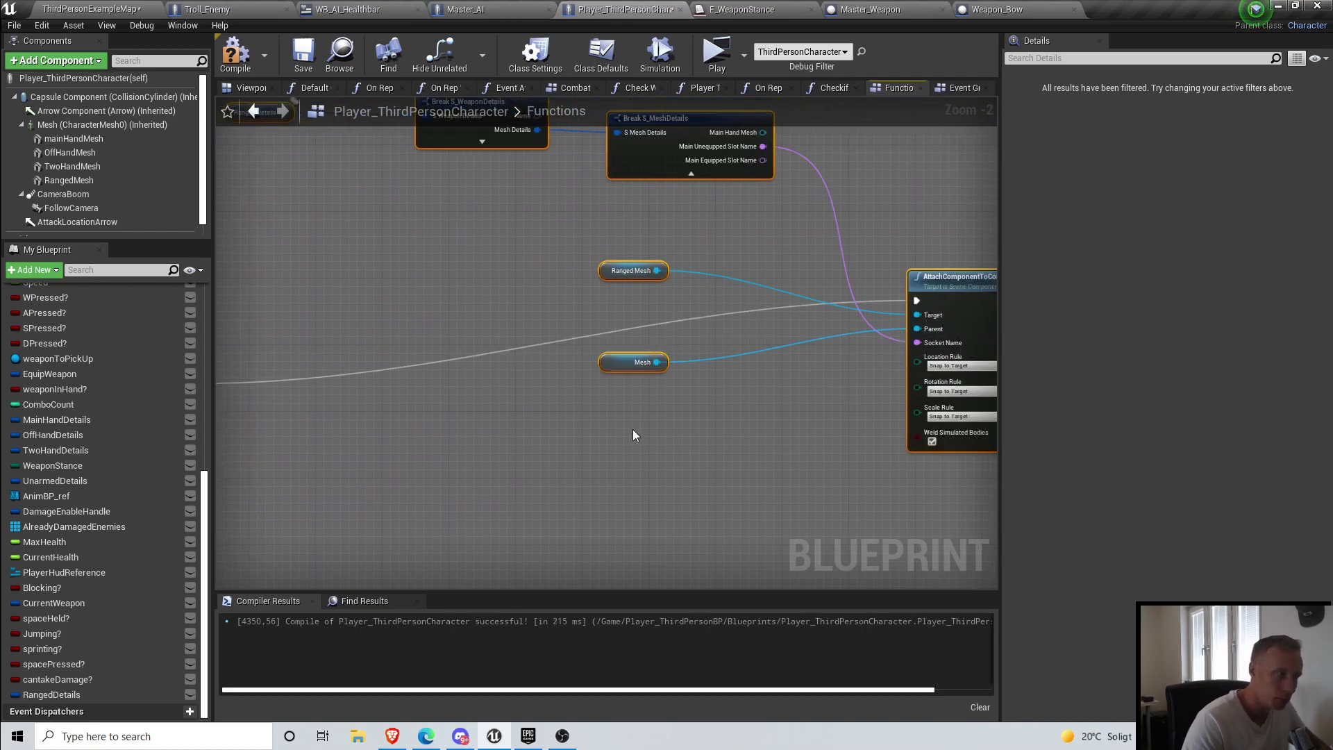
Step: Reposition the pasted ranged attach group and its Ranged Details getter at the end of the unarmed row
scroll(634, 436, "down", 3)
left_click_drag(653, 334, 799, 415)
left_click_drag(801, 367, 731, 408)
scroll(389, 349, "up", 4)
left_click_drag(480, 154, 367, 280)
scroll(779, 382, "down", 5)
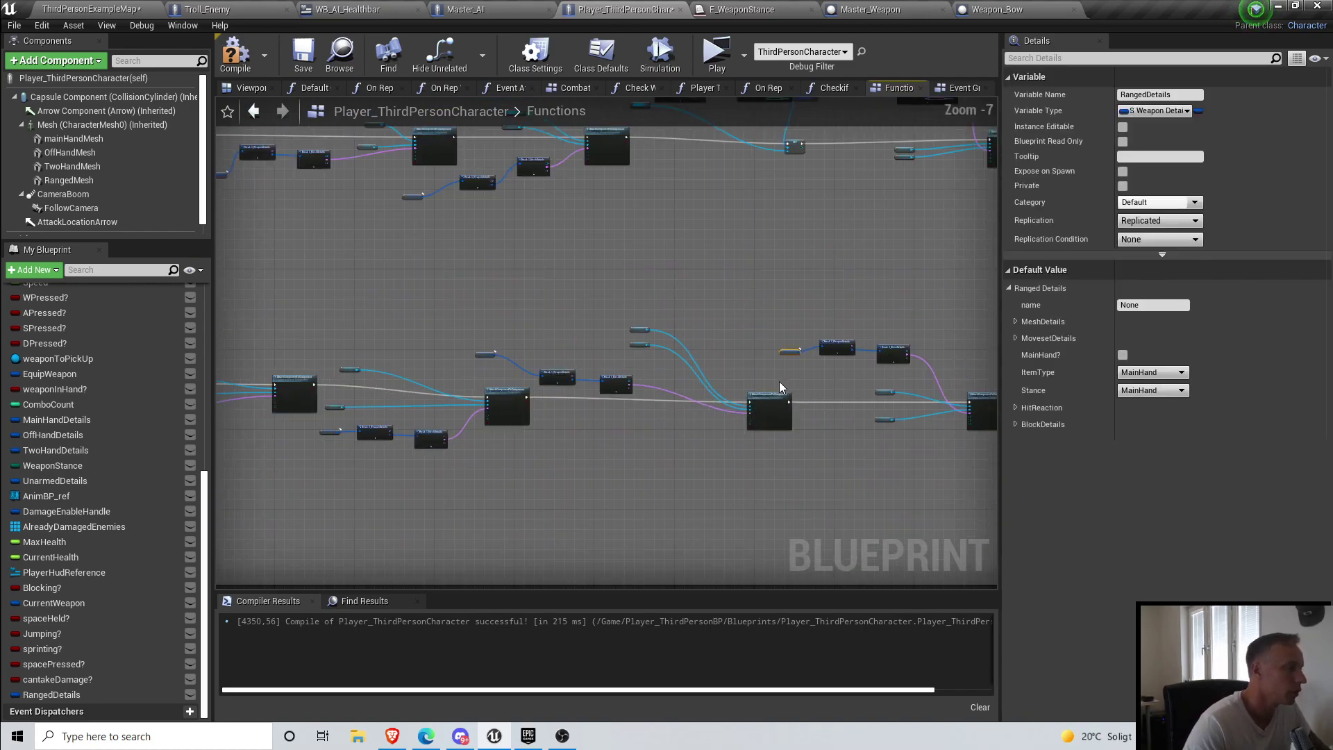
Step: Check the unarmed row from its Weapon Stance SET node onward, and compile and save the character blueprint
scroll(451, 380, "up", 5)
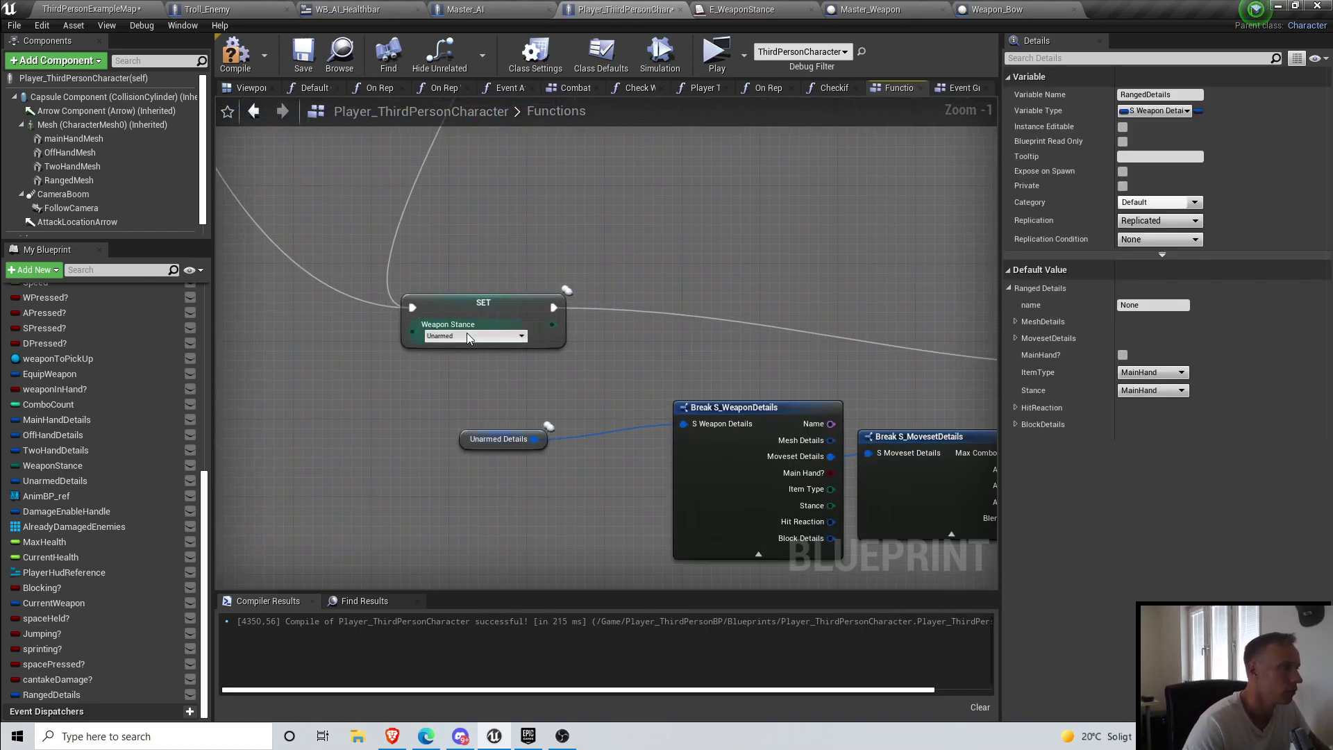
scroll(456, 341, "down", 3)
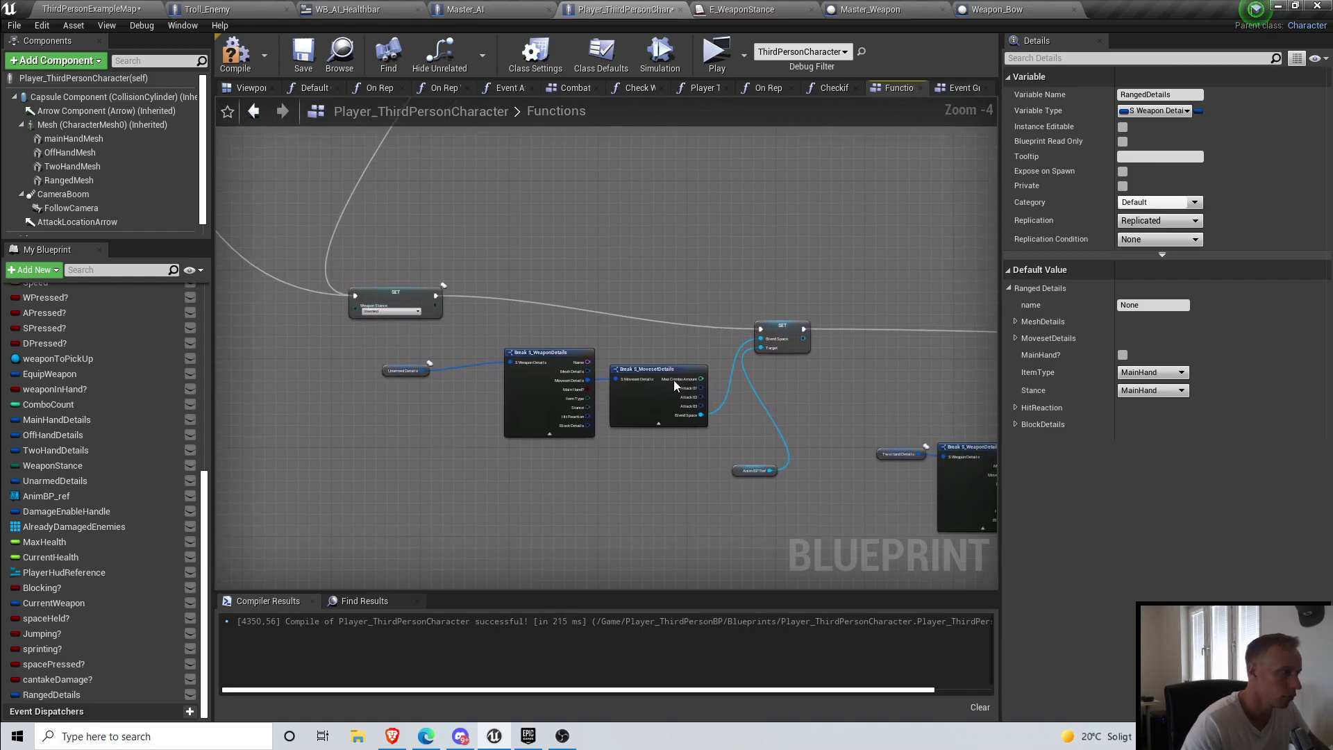
scroll(719, 387, "down", 5)
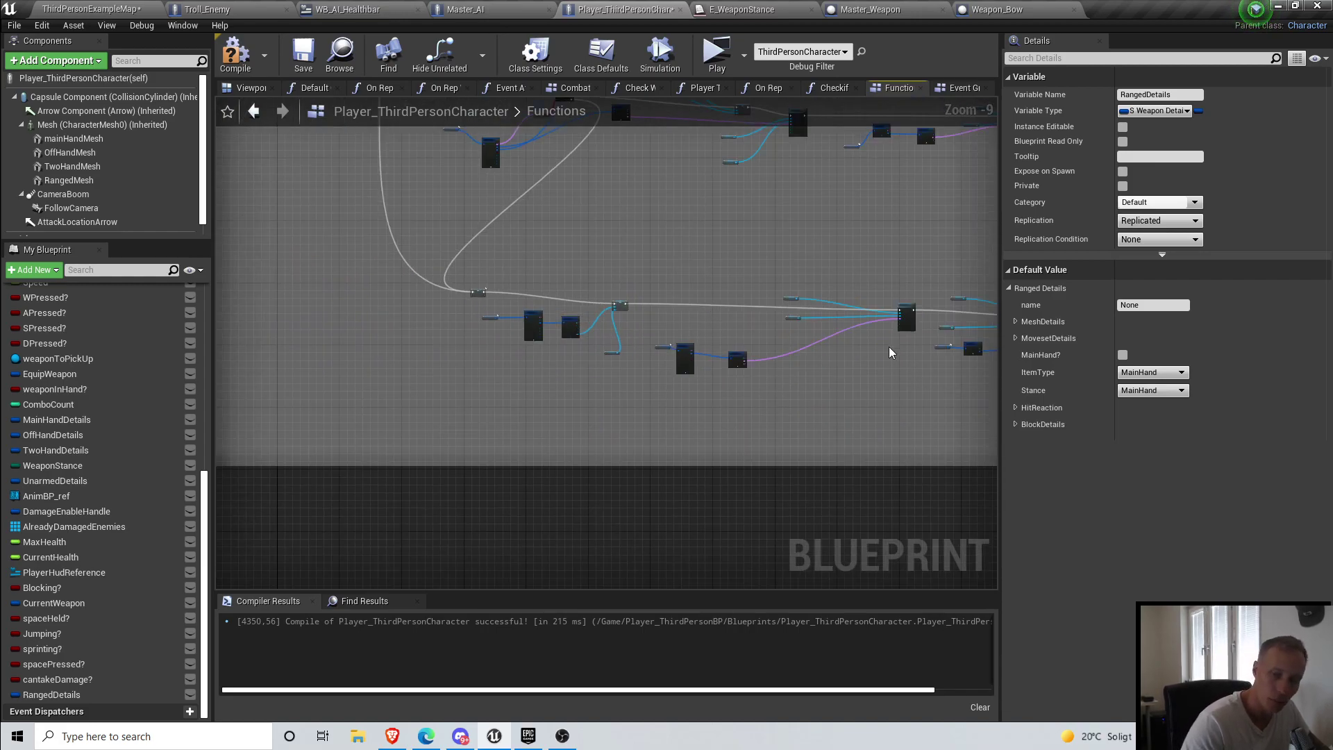
right_click_drag(891, 349, 496, 343)
left_click(303, 63)
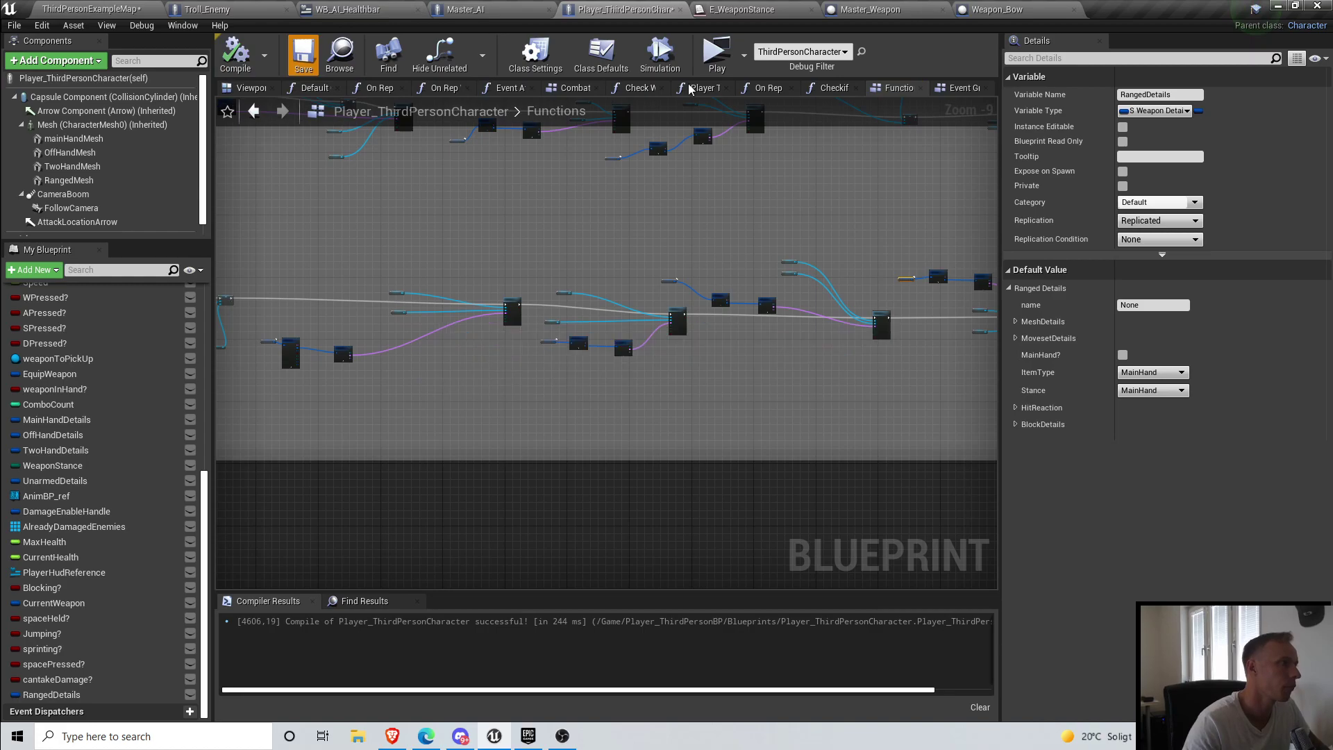
Step: Start a play test and pick up the bow and the two-handed axe with the player character
left_click(726, 58)
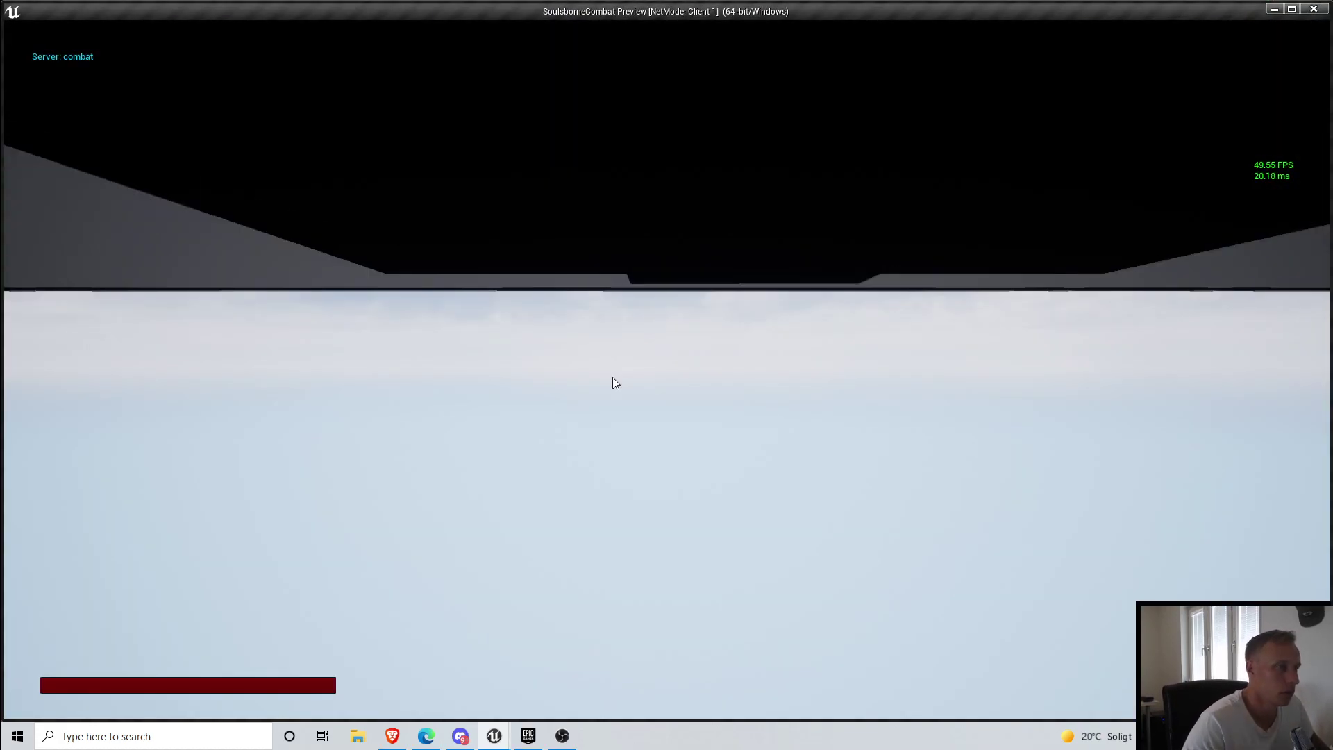
key("w")
key("a")
key("w")
key("e")
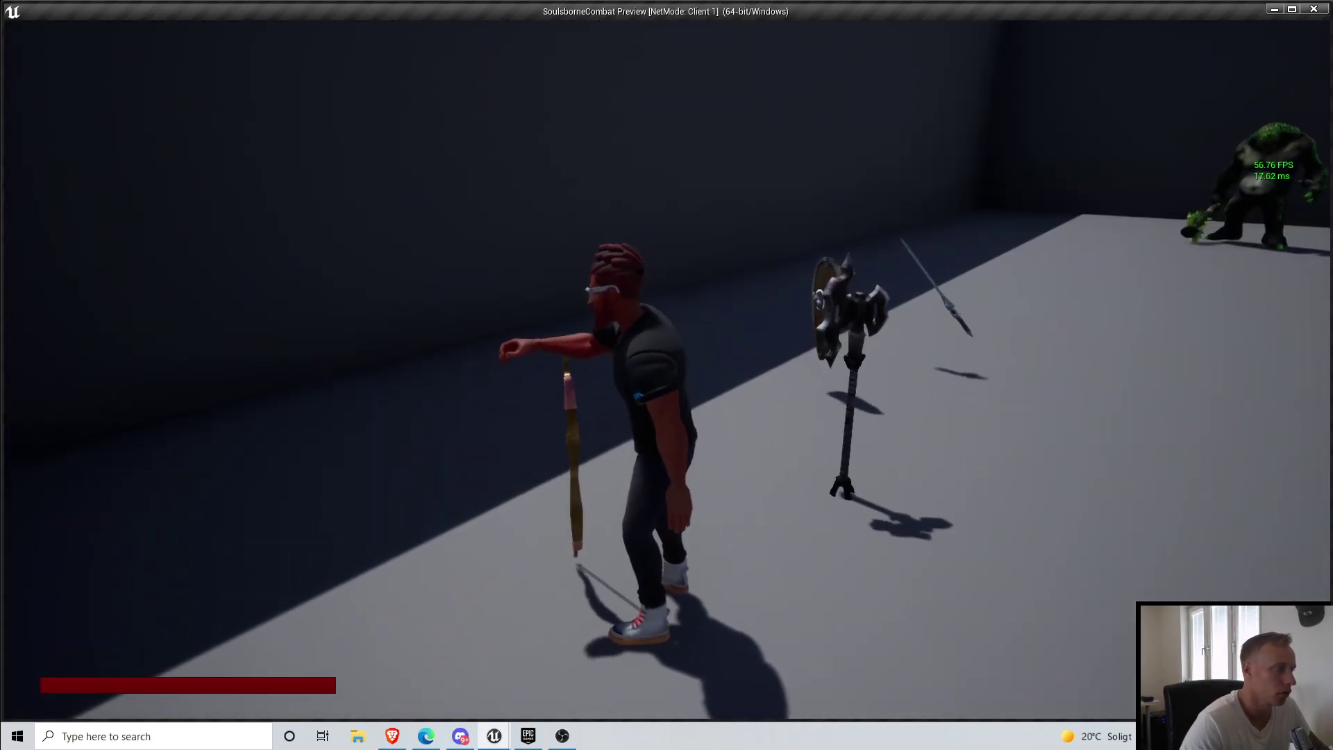
key("w")
key("1")
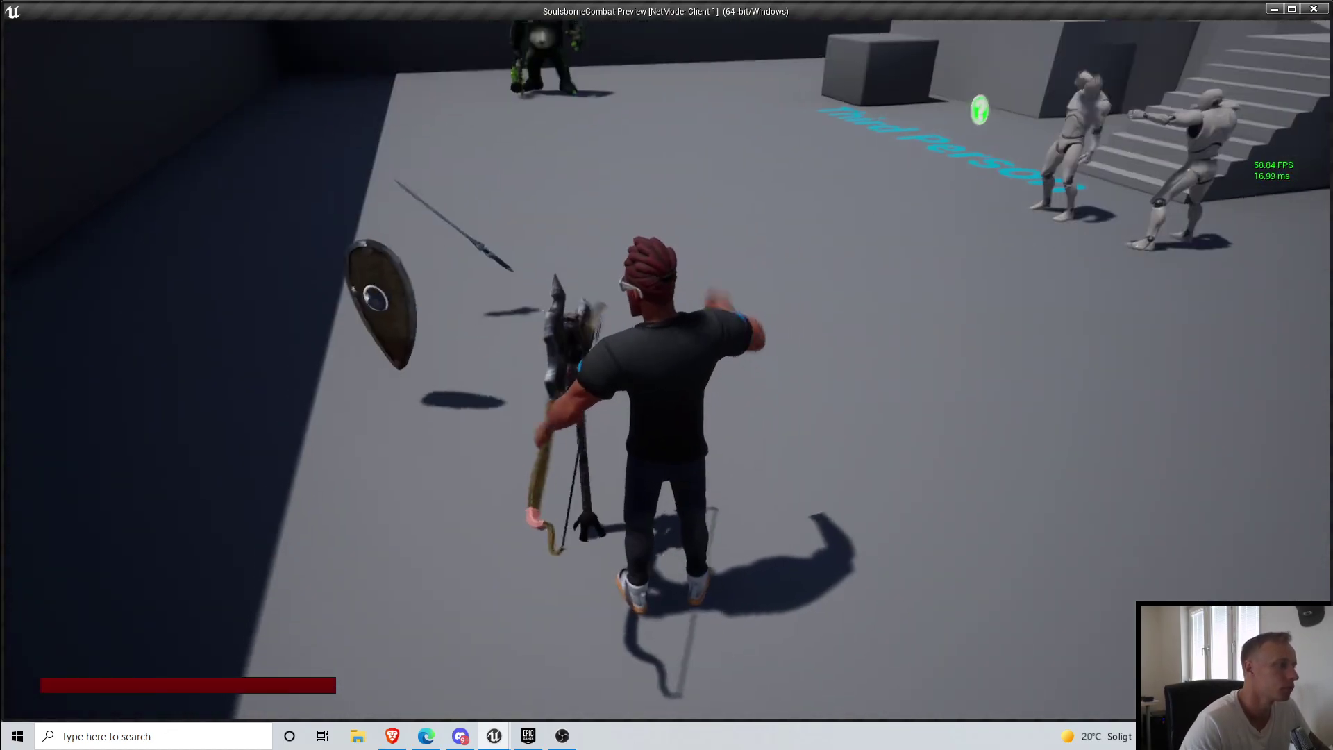
key("e")
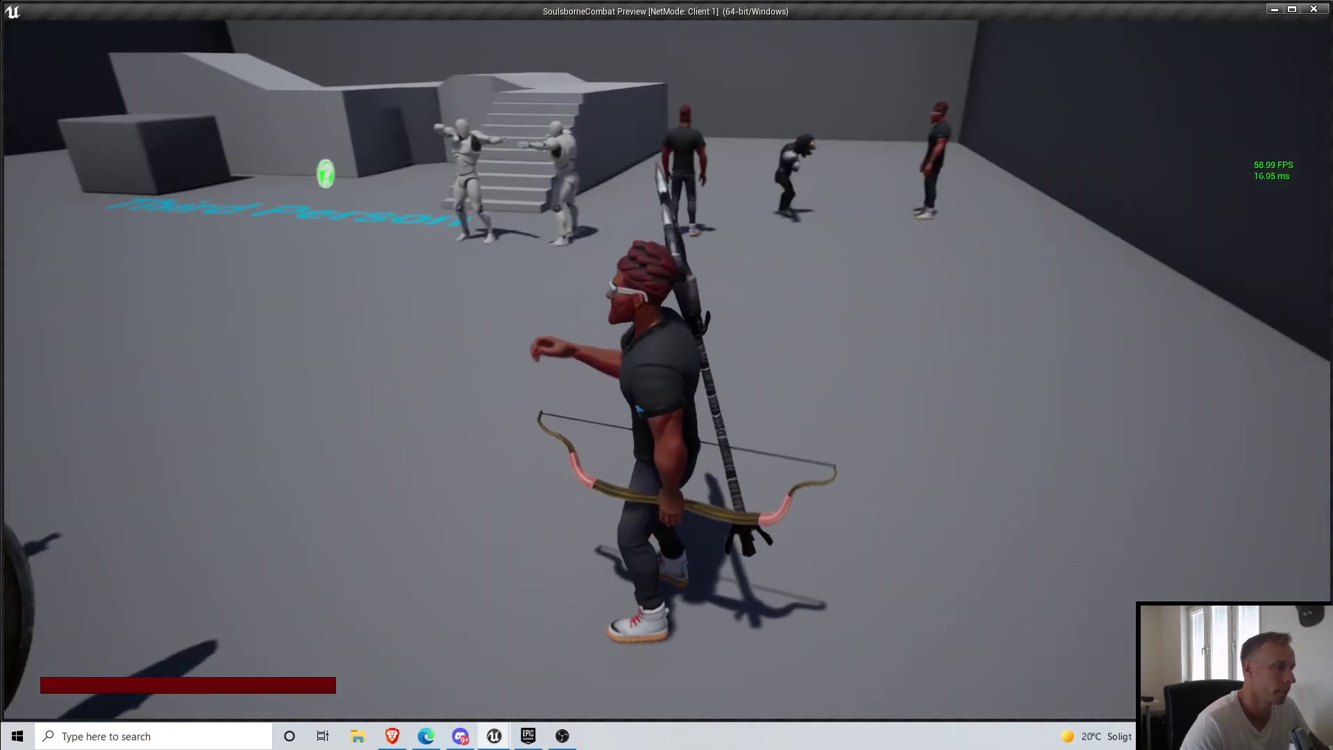
Step: Switch the bow repeatedly between the character's hand and back while running around the level
key("w")
key("1")
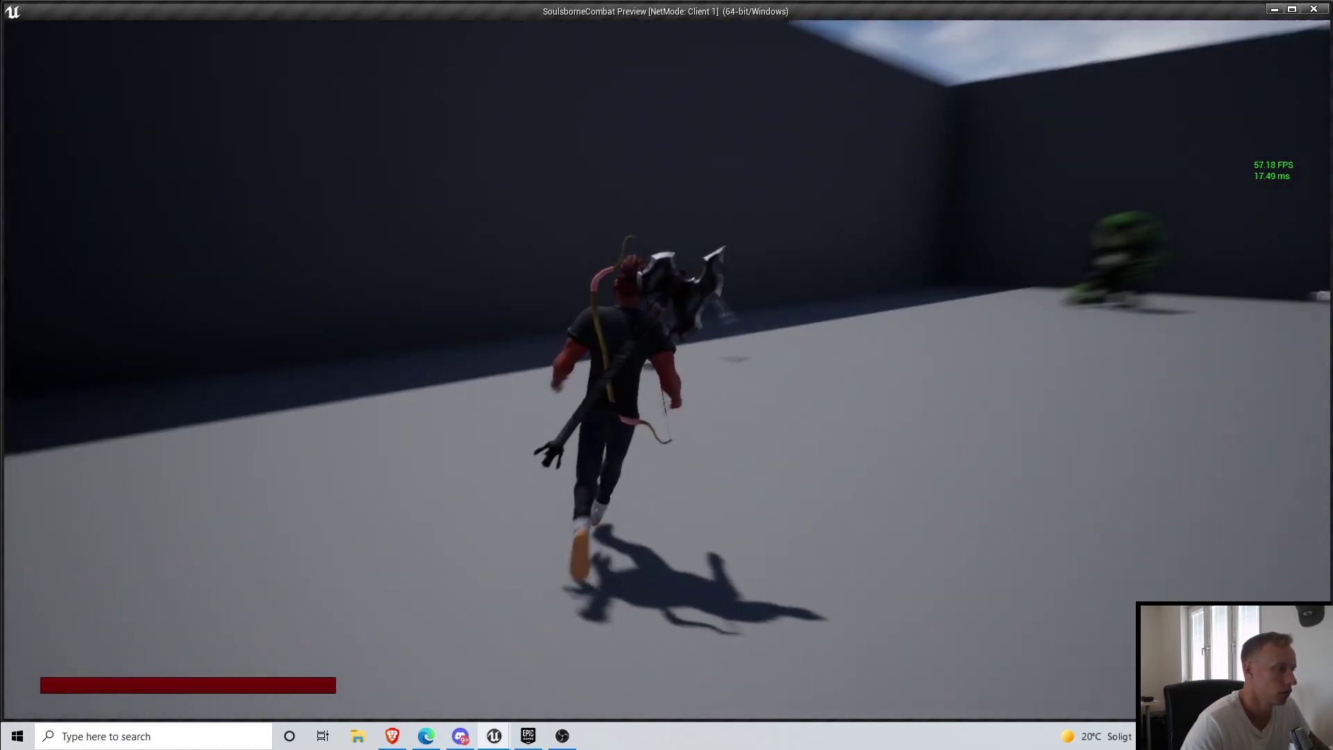
key("2")
key("2")
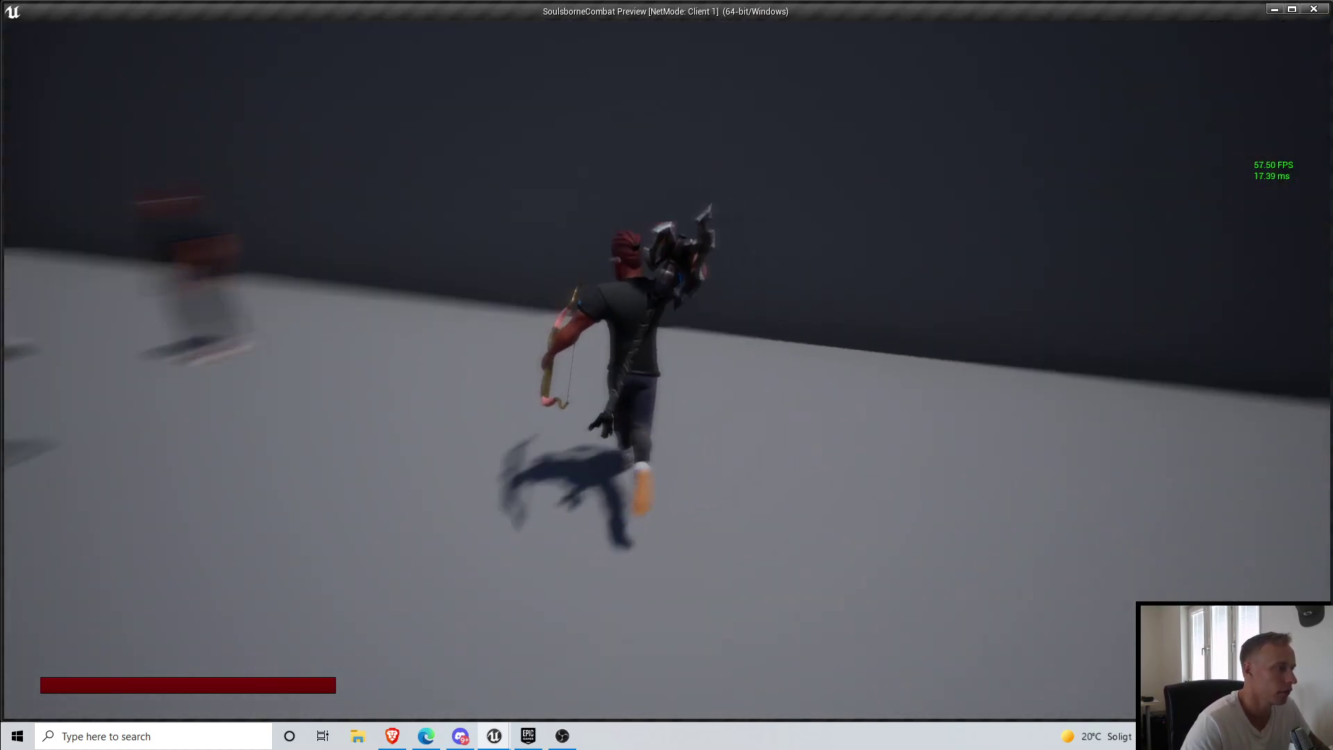
key("1")
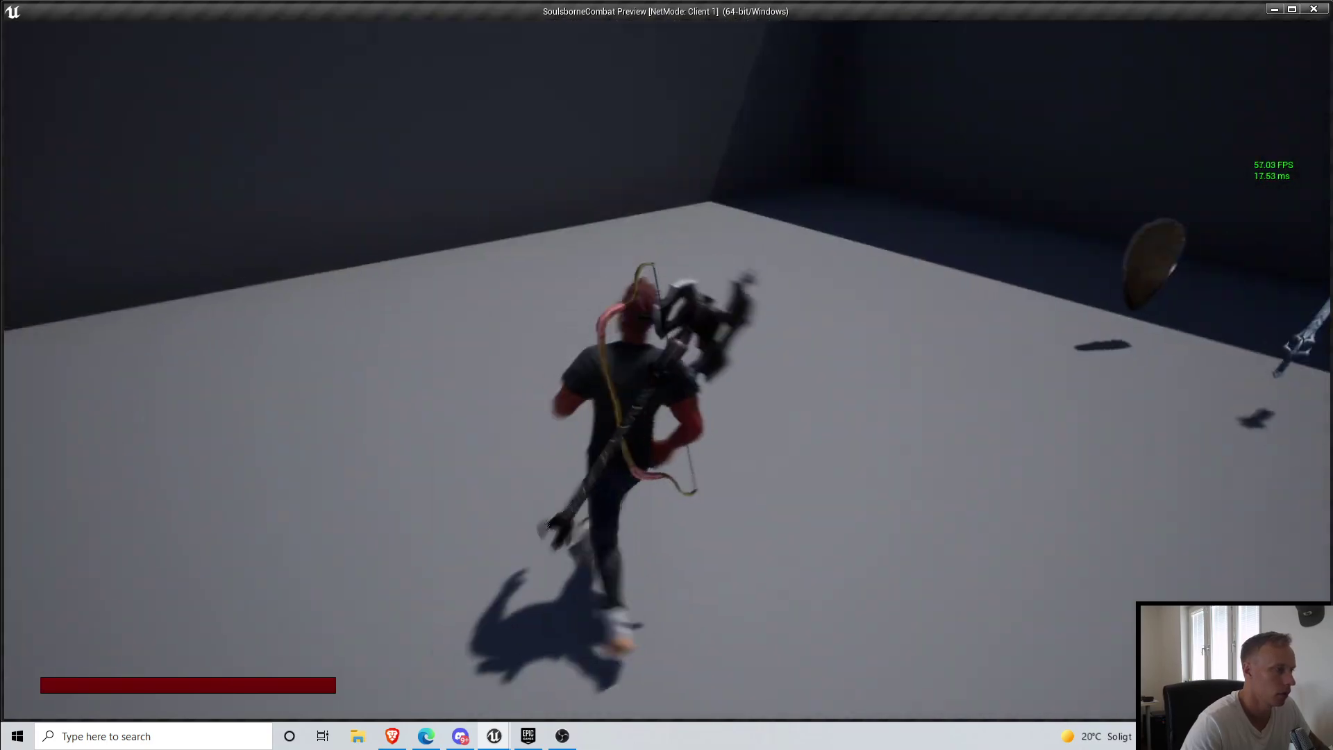
key("2")
Step: Pick up the shield and the sword and run around with them alongside the bow and the axe
key("w")
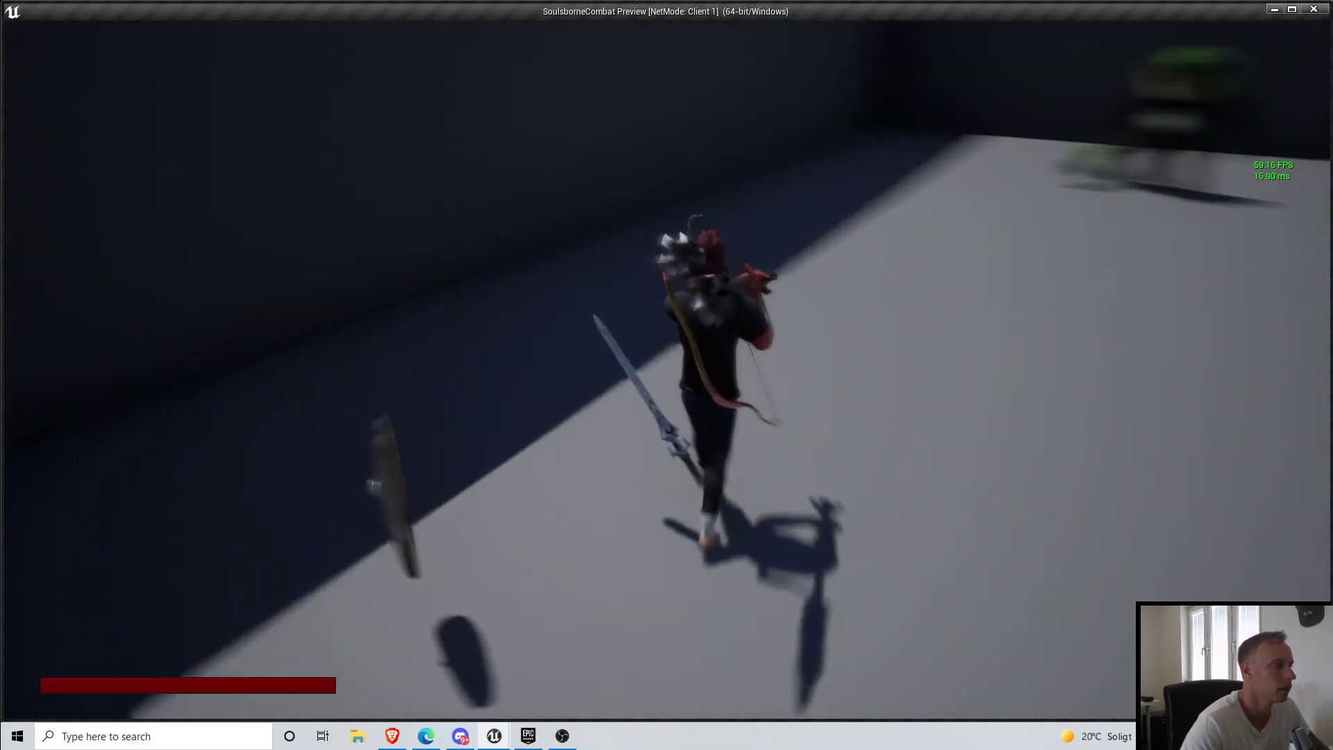
key("2")
key("w")
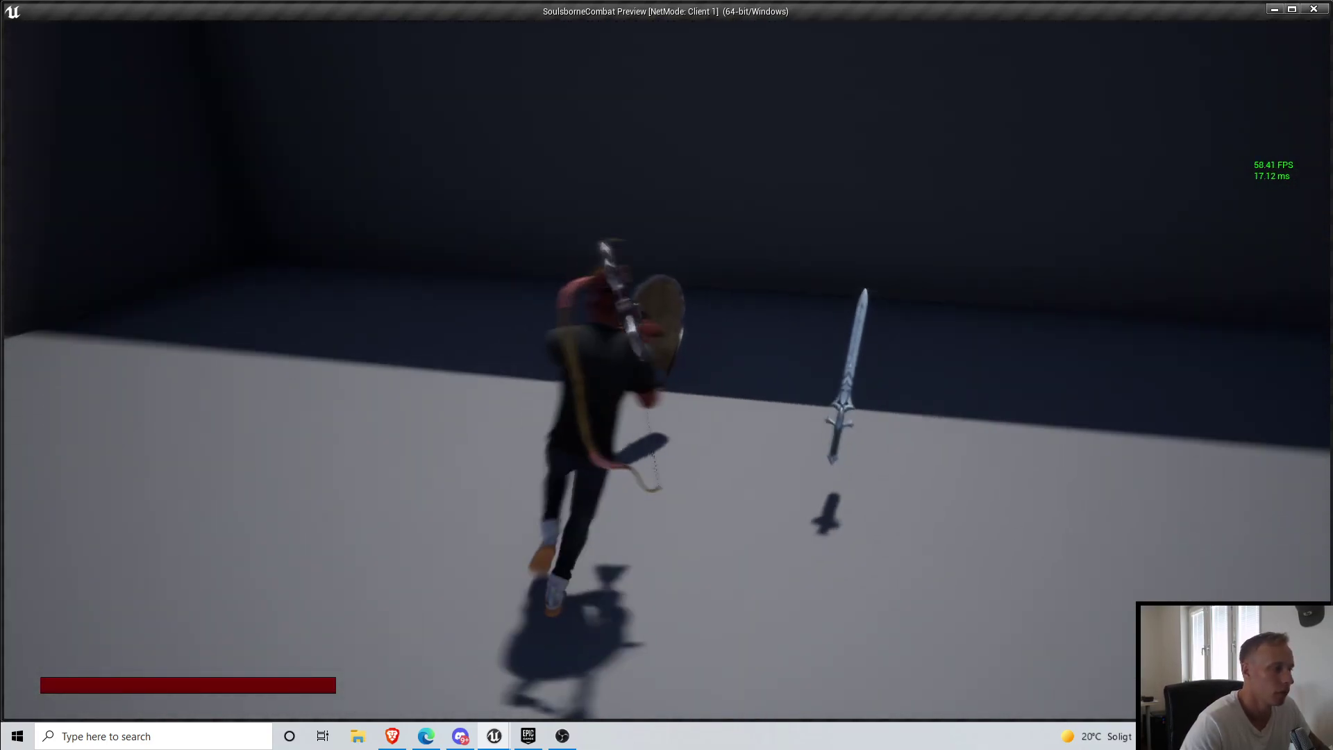
key("w")
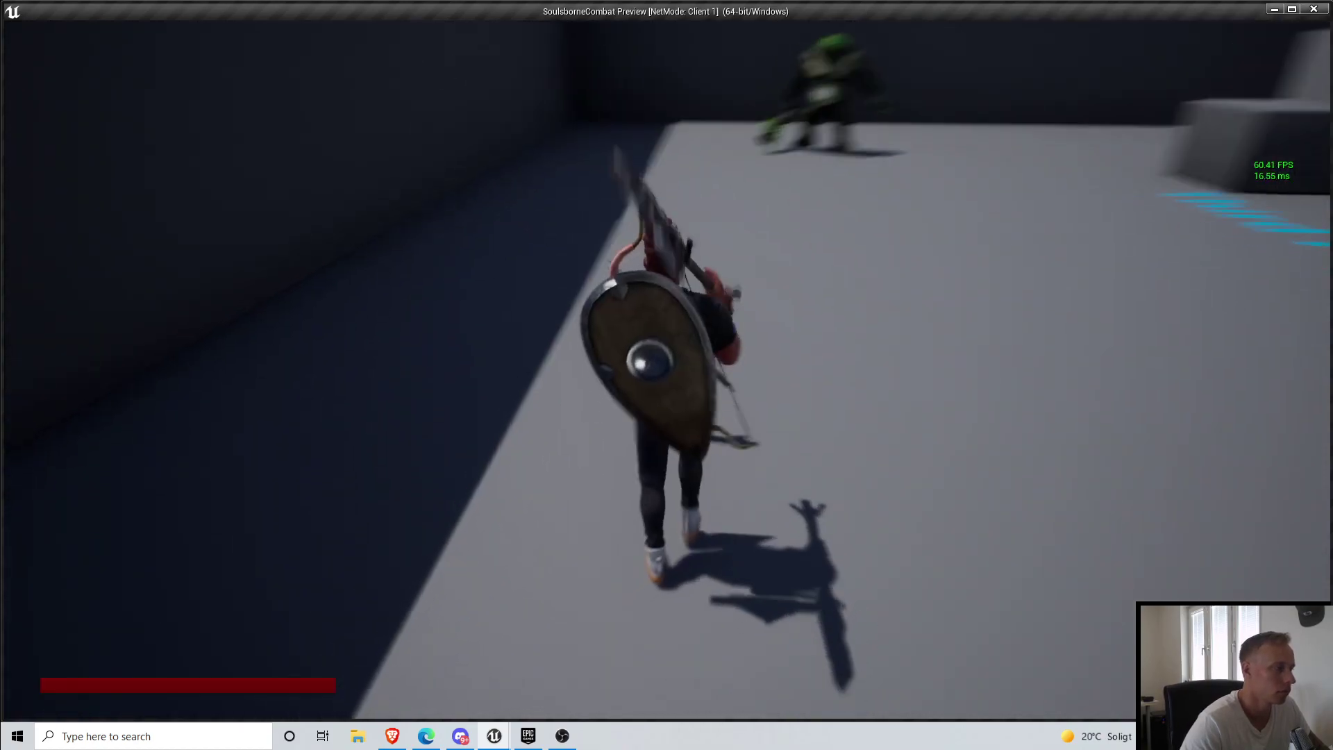
key("w")
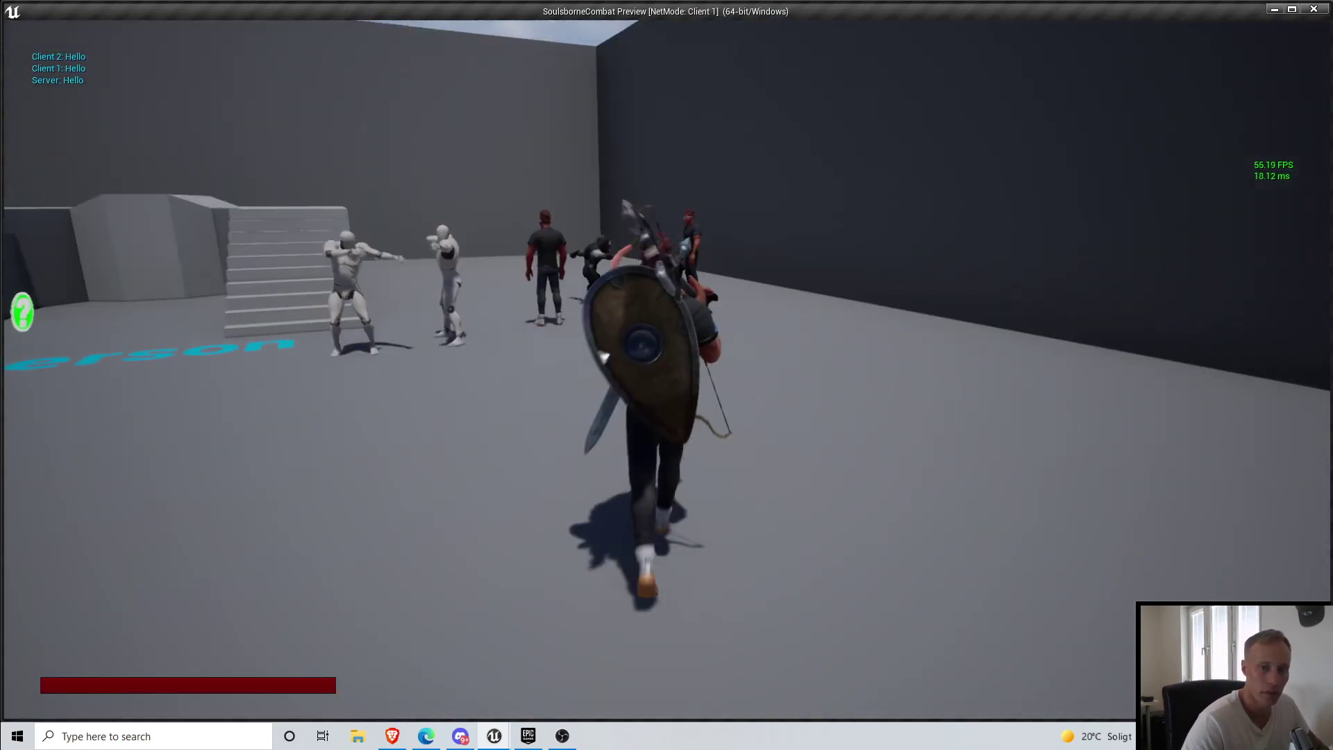
Step: Switch to Client 2 and run its character up to the armed player to view the carried weapons, returning to Client 1
key("w")
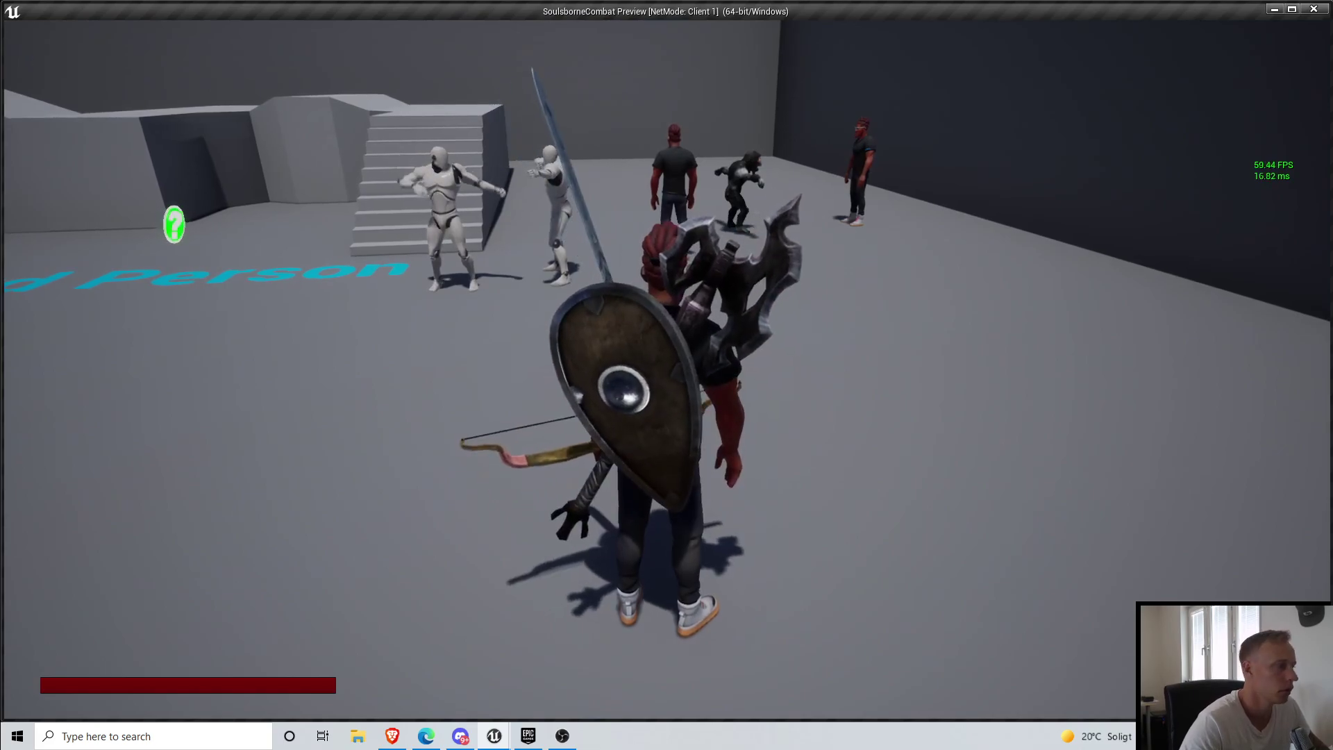
key("alt+Tab")
left_click(1089, 380)
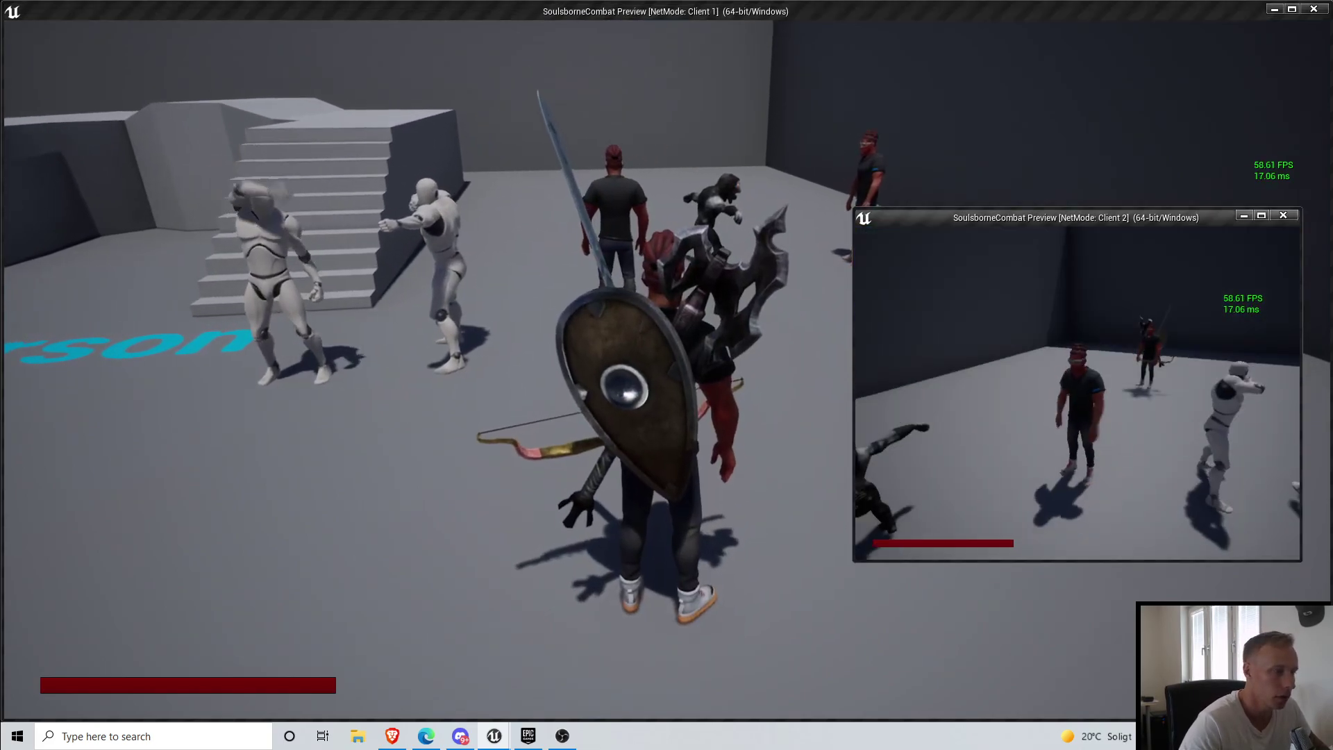
key("w")
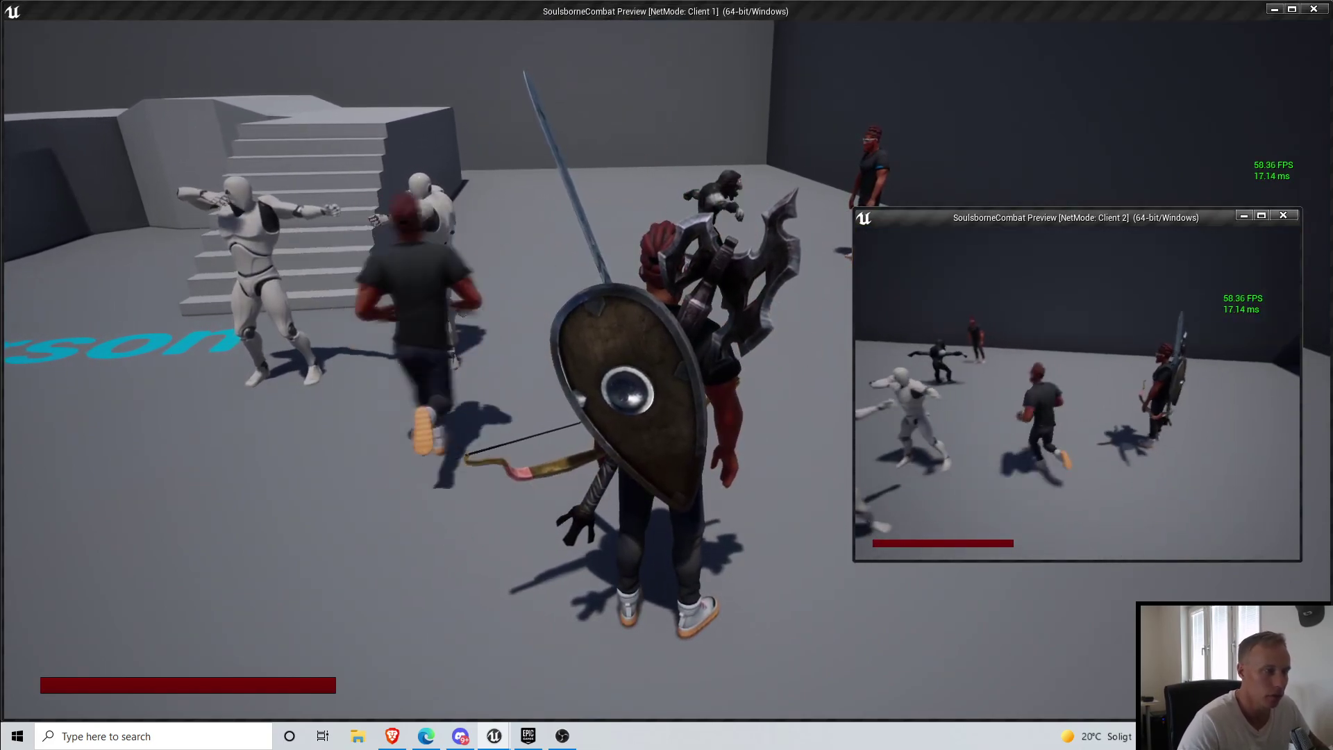
key("w")
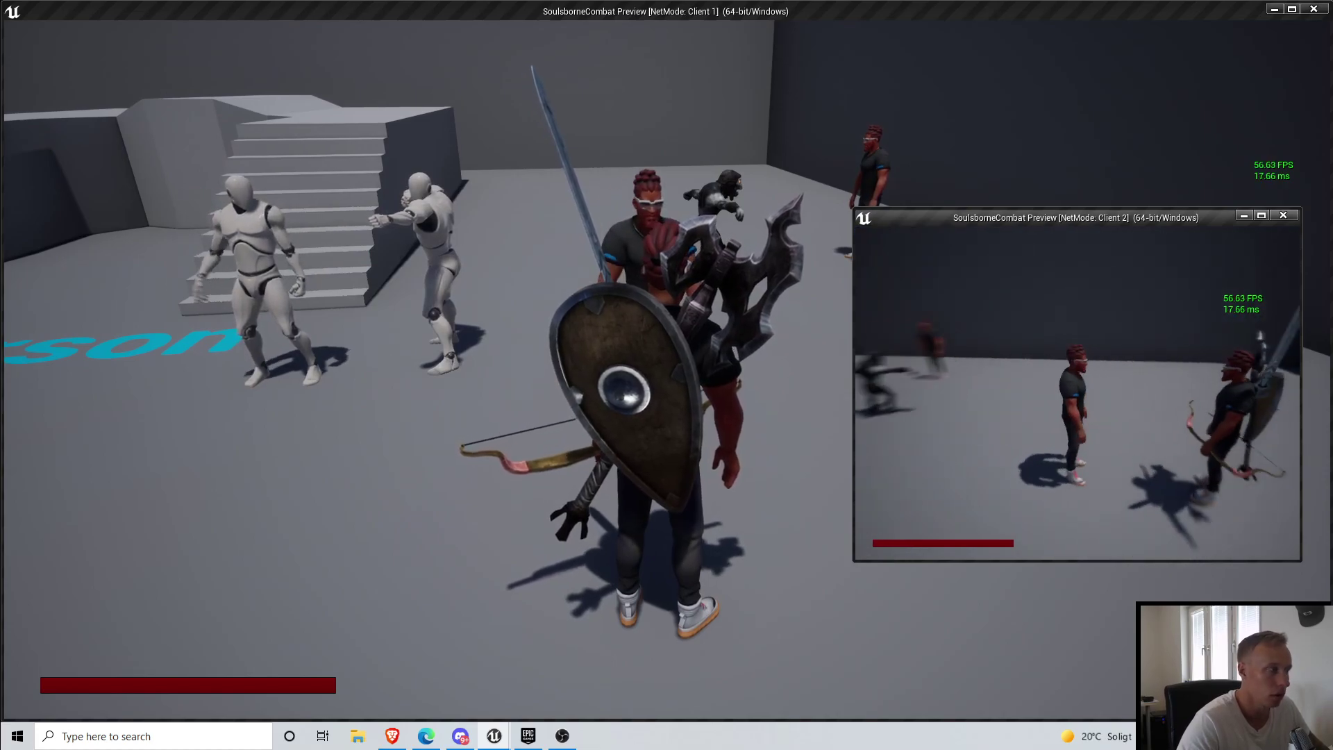
key("alt+Tab")
key("w")
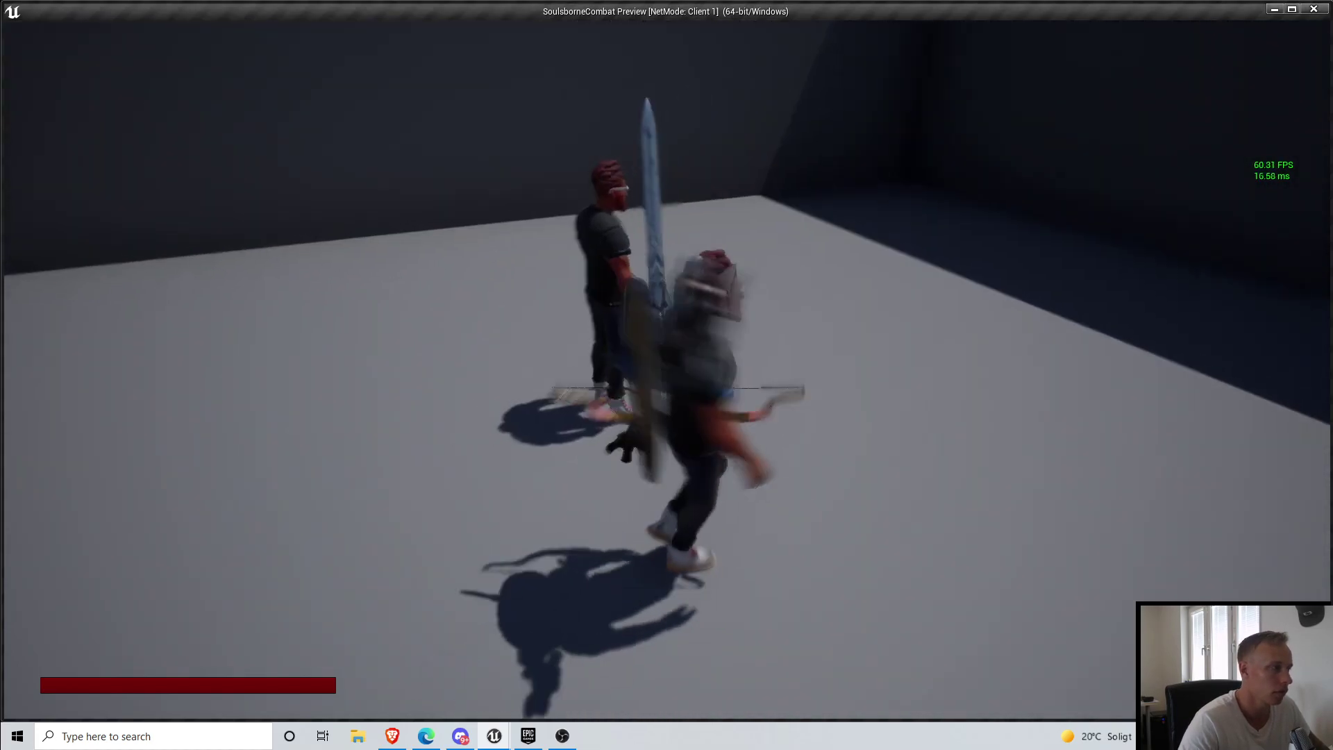
Step: Run around in Client 1, draw the sword and shield and stow them again, and stop the play test
key("w")
key("d")
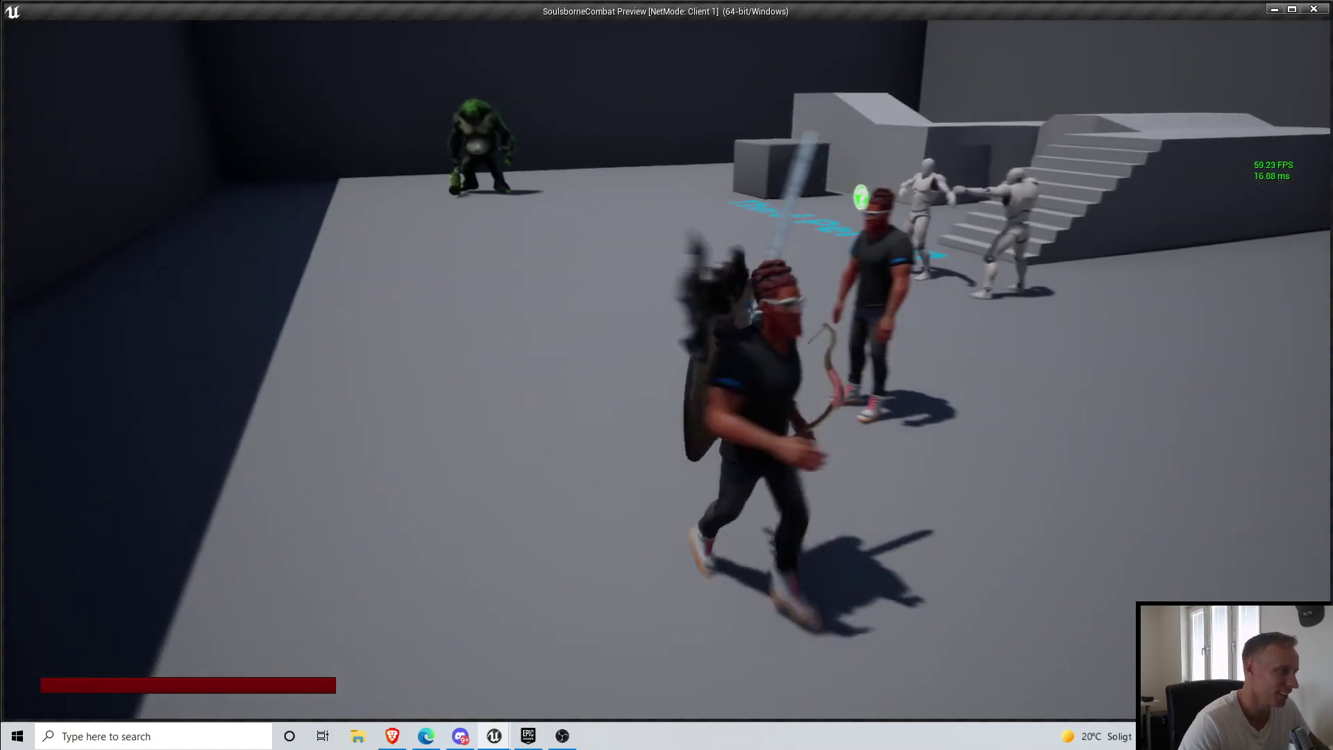
key("s")
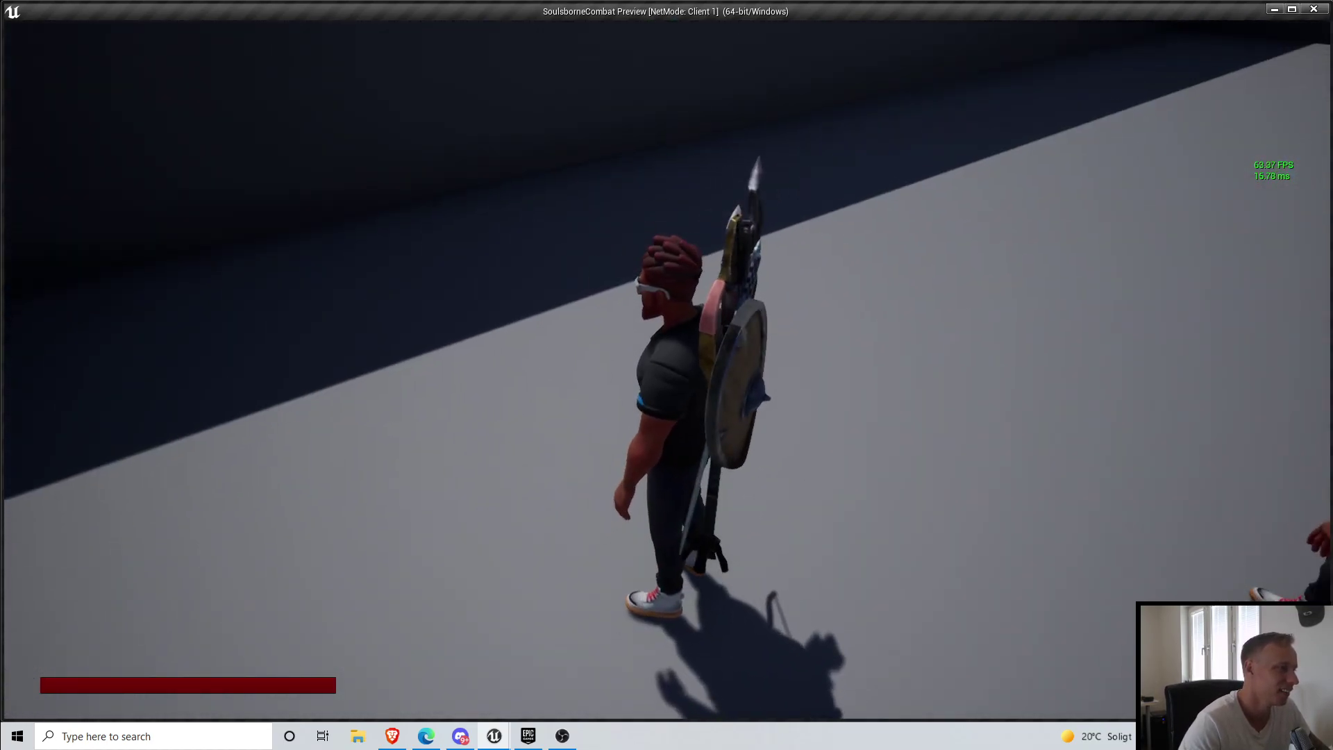
key("1")
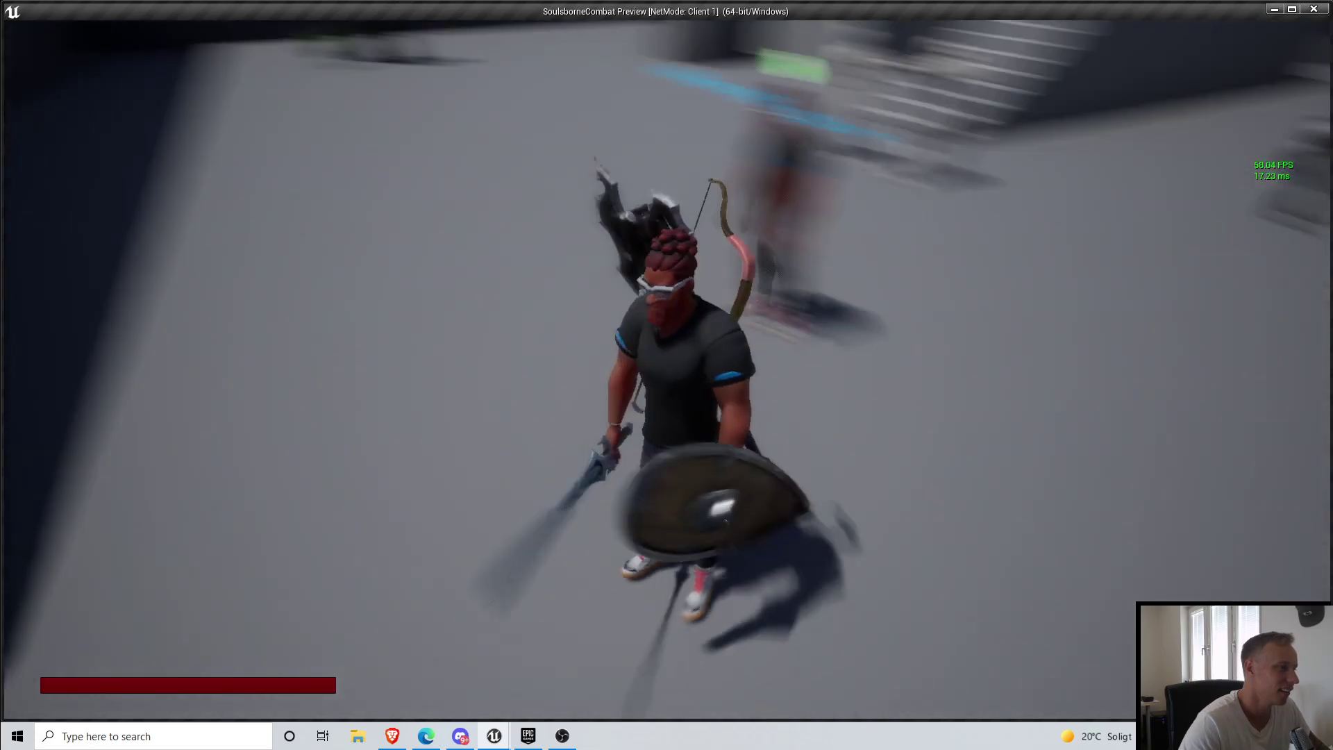
key("e")
key("e")
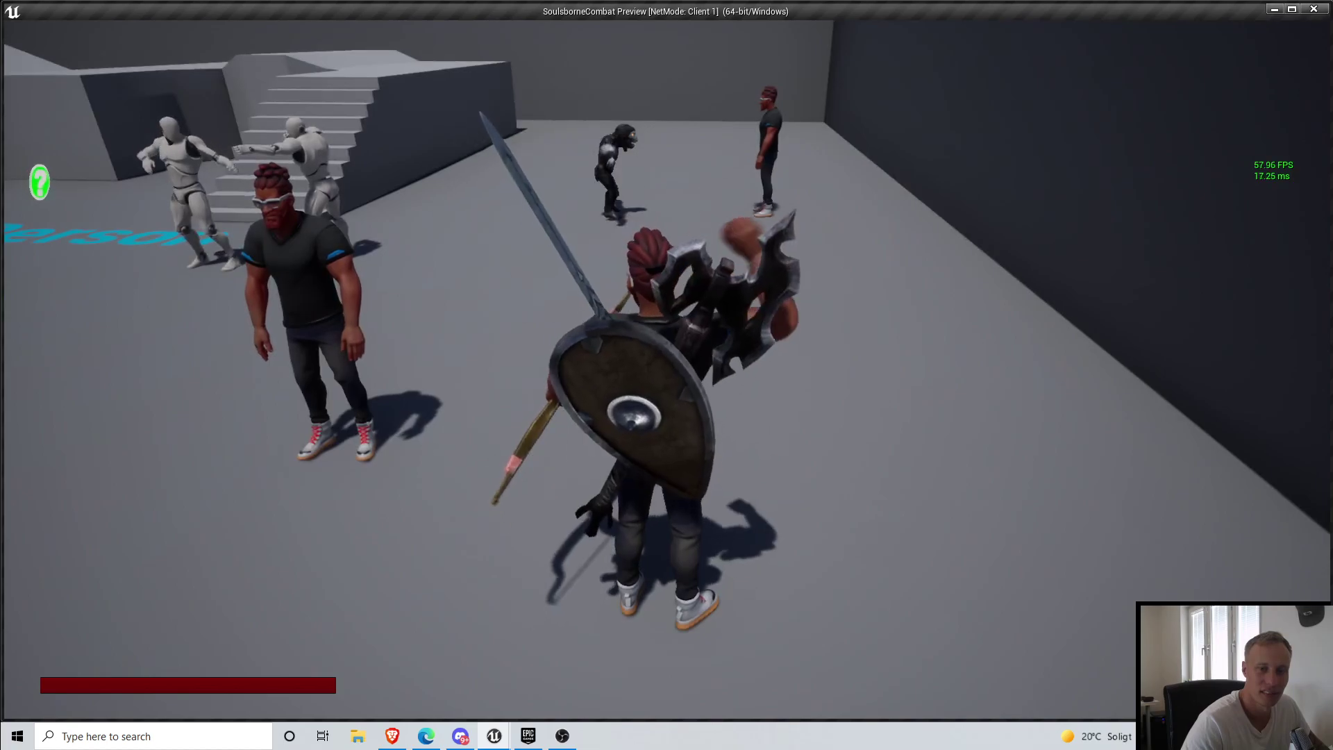
key("Escape")
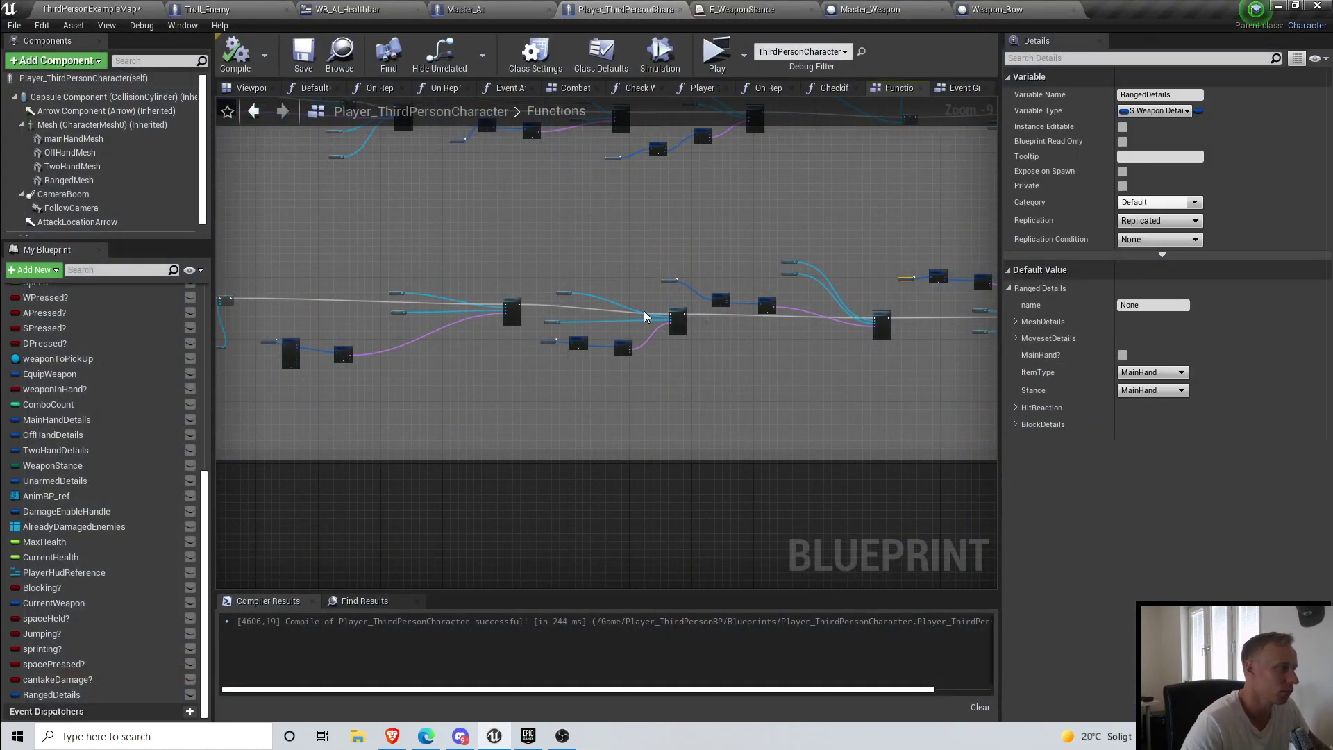
Step: Examine the unequipped slot connections of the AttachComponentToComponent chains across the stance rows of the Functions graph
scroll(652, 322, "down", 3)
right_click_drag(666, 327, 827, 465)
right_click_drag(752, 266, 614, 269)
right_click_drag(937, 357, 769, 363)
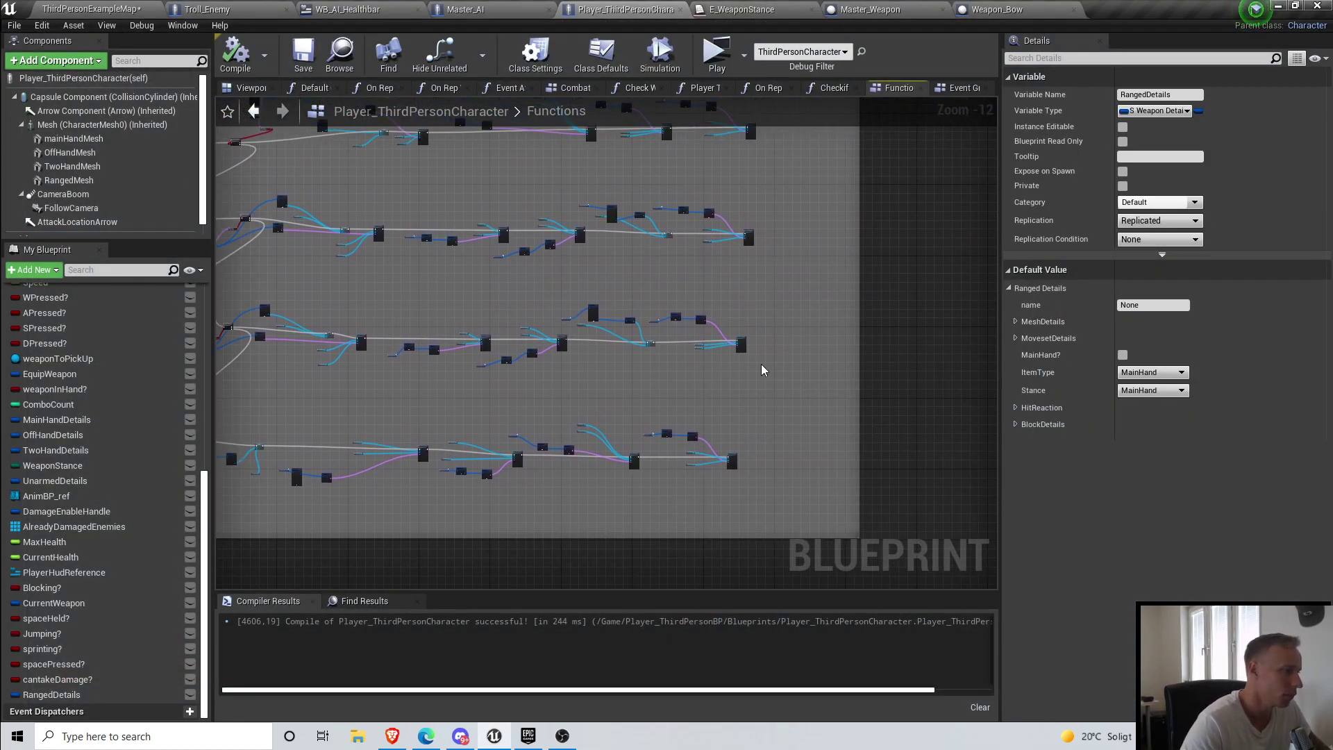
scroll(570, 391, "up", 1)
scroll(509, 352, "up", 1)
scroll(508, 352, "up", 8)
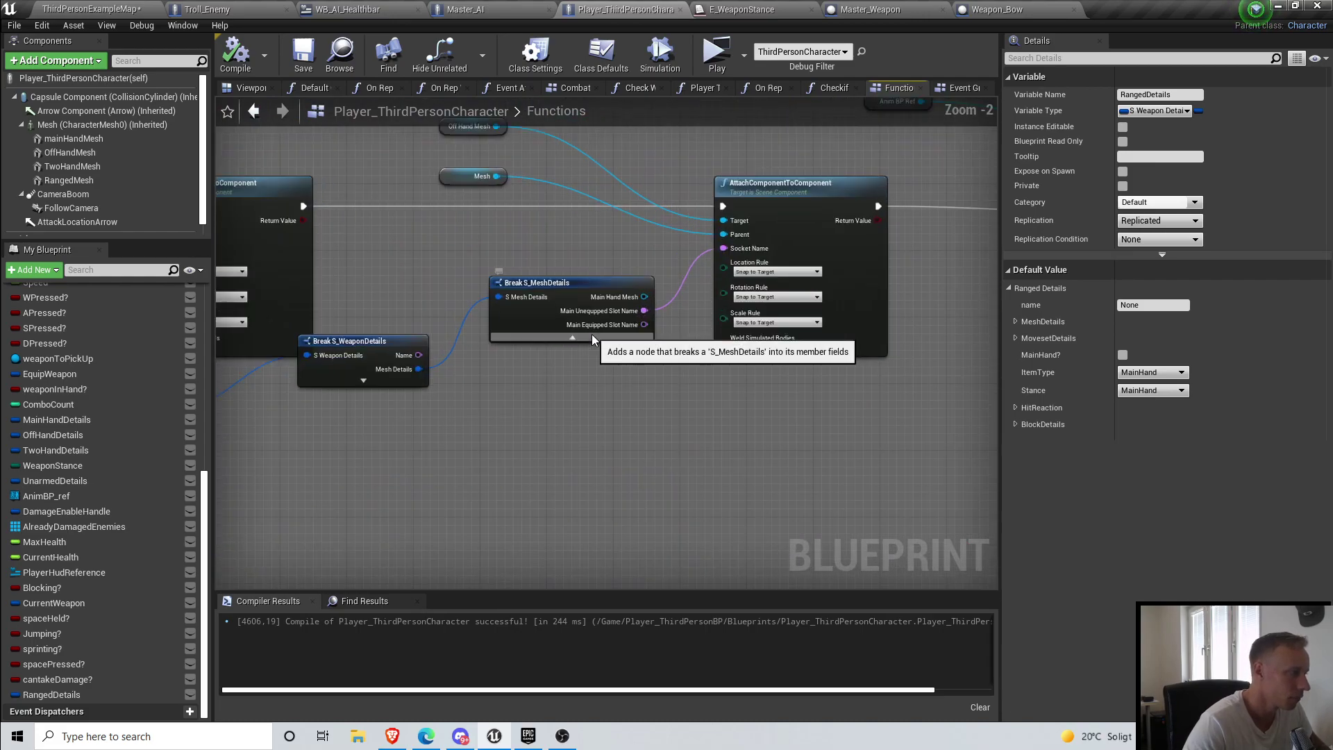
scroll(583, 401, "down", 6)
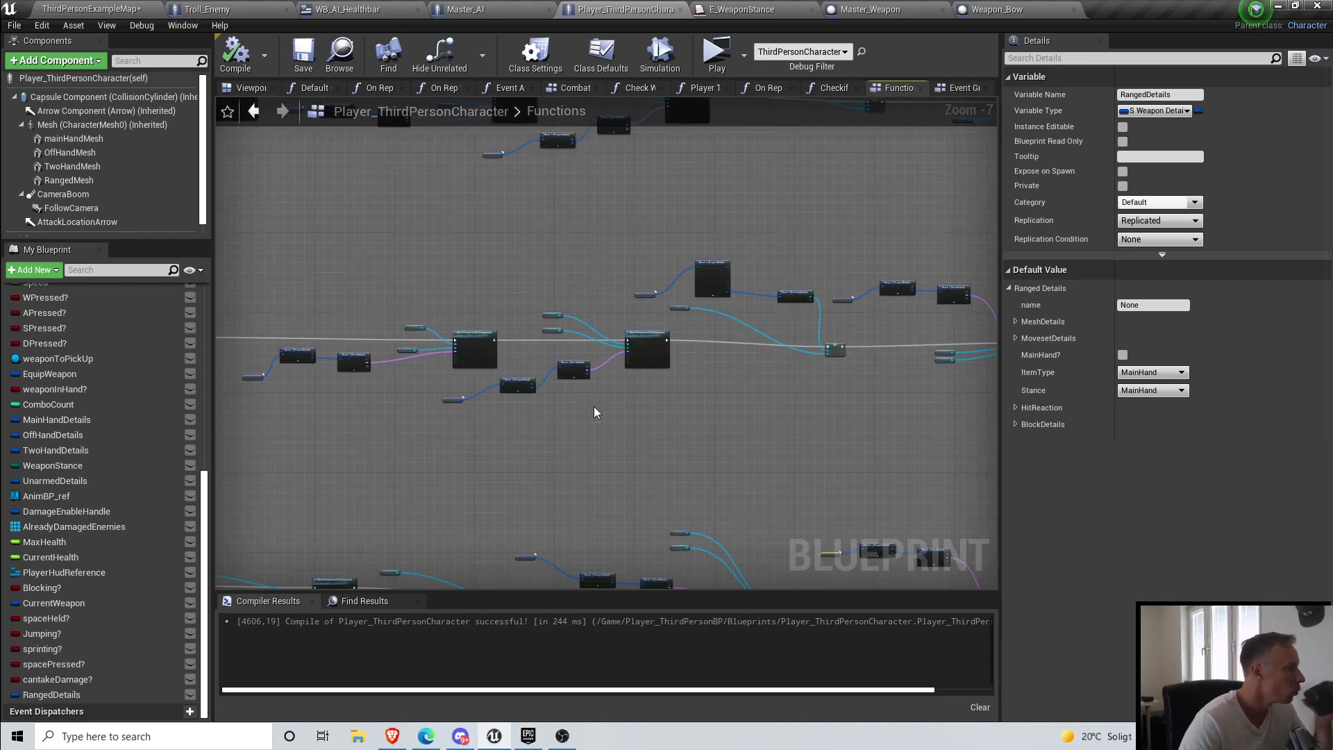
scroll(593, 407, "down", 3)
scroll(785, 357, "up", 8)
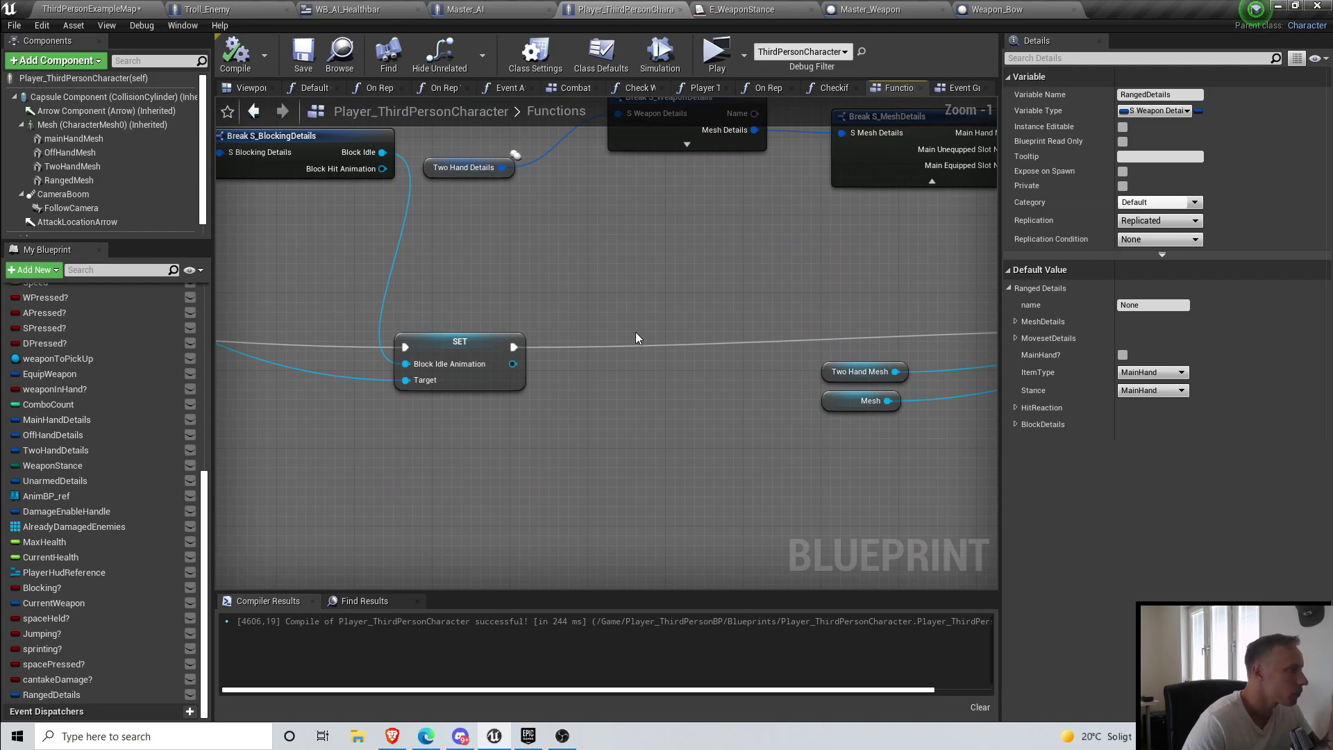
Step: Reposition the AnimBP_ref getter near the Block Idle Animation SET node and check the attachment nodes before it in that row
right_click_drag(247, 323, 576, 372)
left_click_drag(577, 335, 832, 530)
right_click_drag(264, 507, 675, 455)
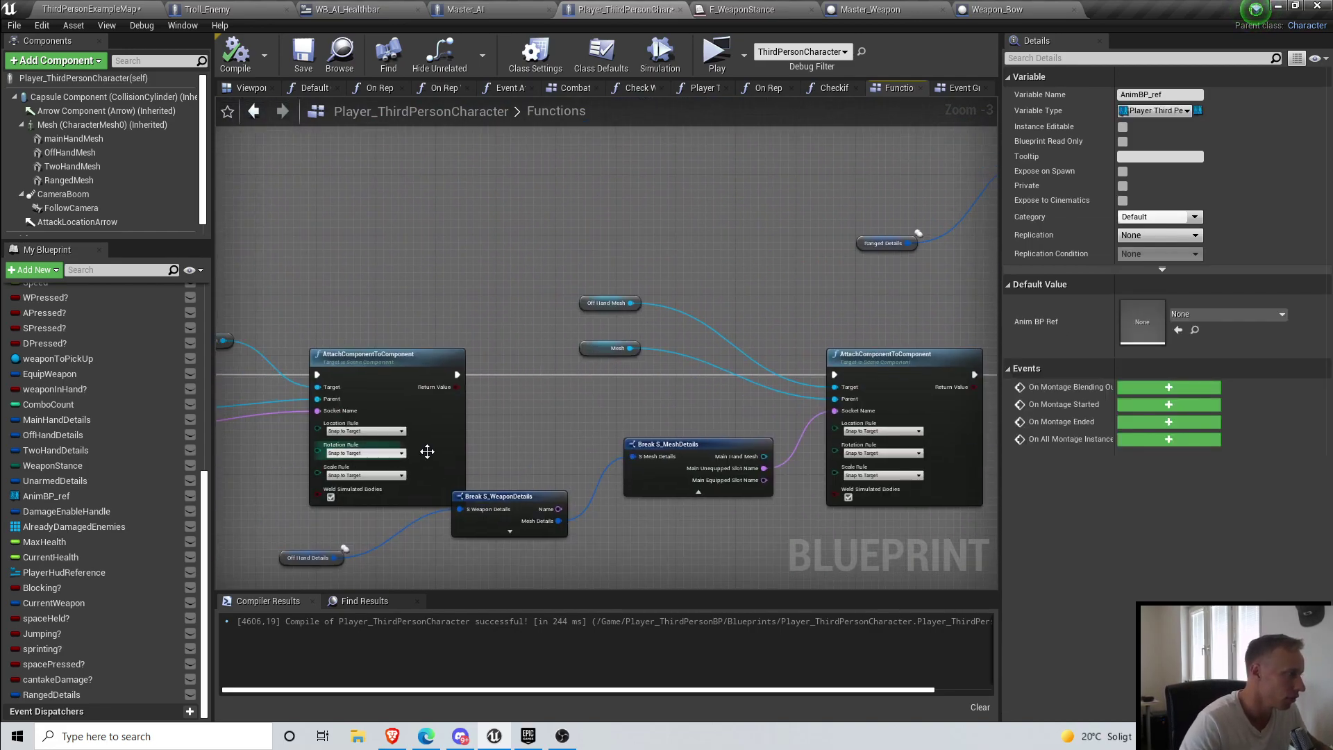
scroll(426, 449, "down", 4)
right_click_drag(308, 483, 635, 425)
scroll(677, 419, "up", 5)
right_click_drag(743, 418, 634, 390)
scroll(604, 410, "down", 4)
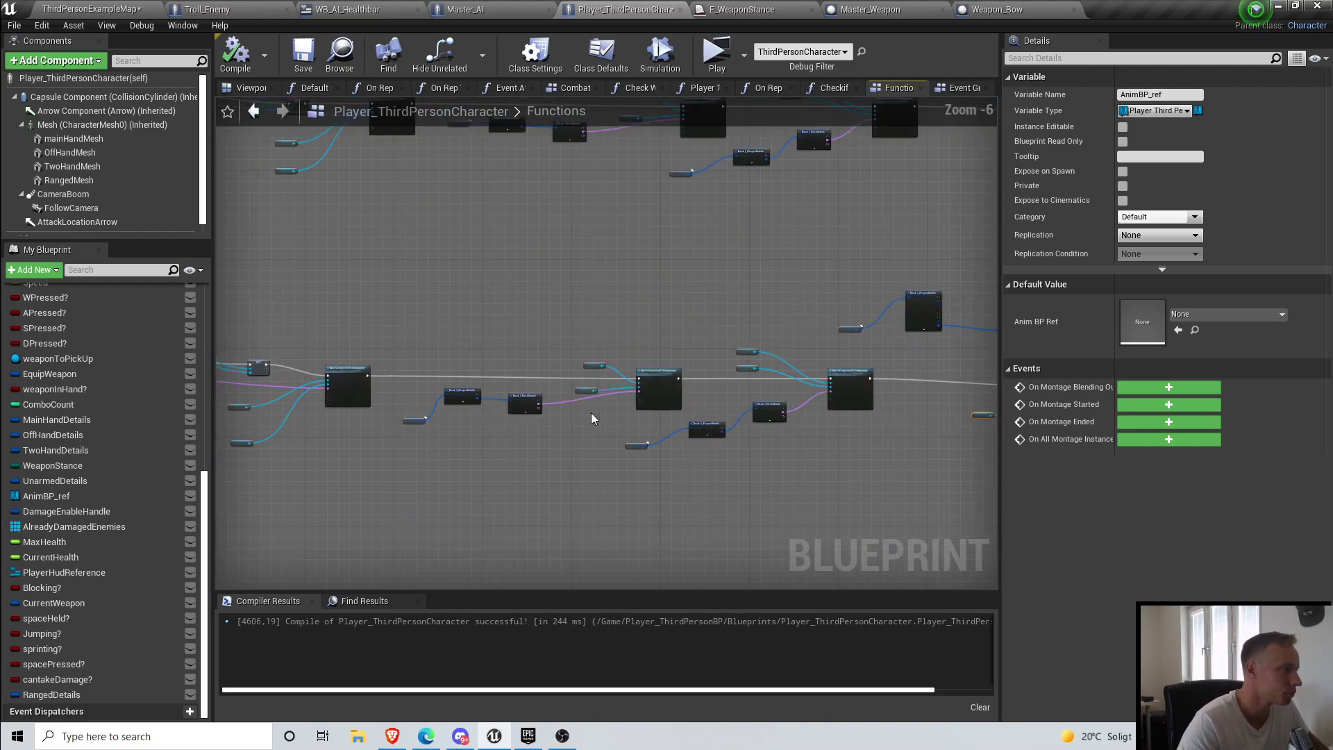
Step: Tidy the two-hand and main-hand attachments by repositioning their Two Hand Mesh and Mesh getter nodes
scroll(400, 384, "up", 5)
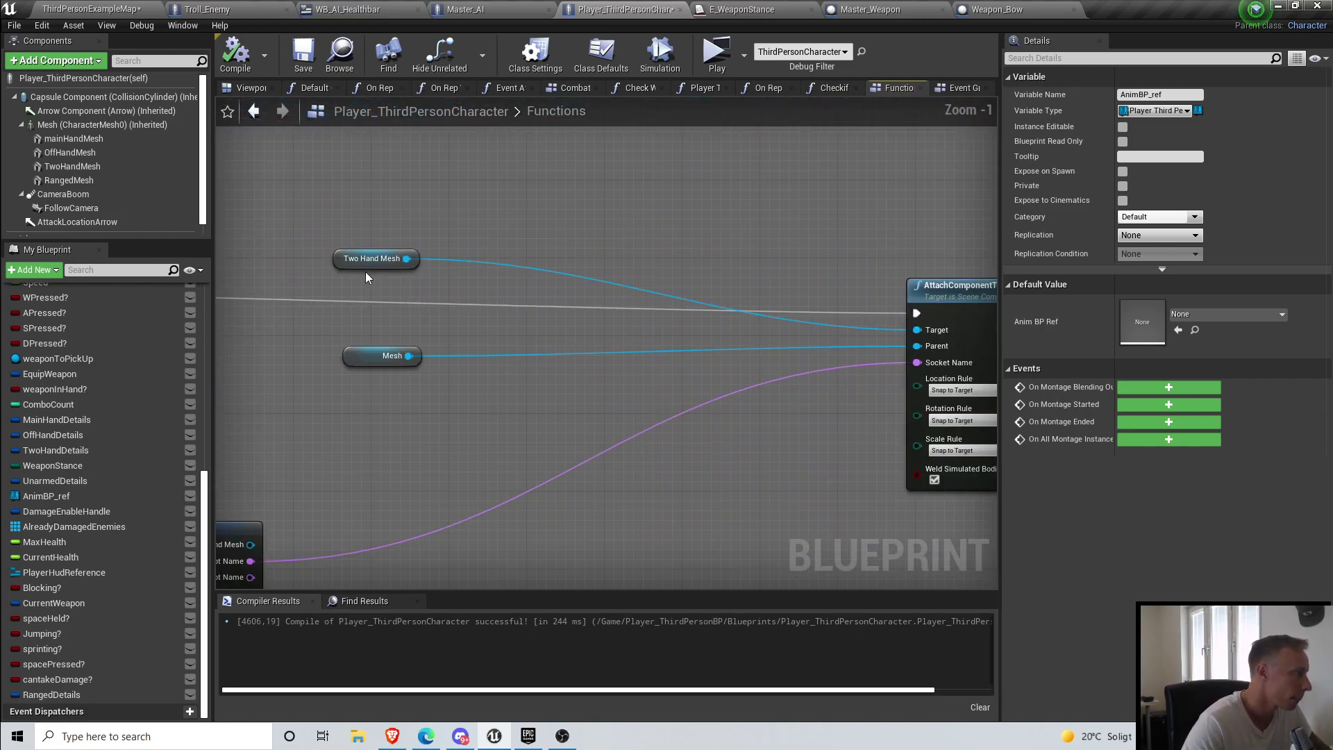
left_click_drag(357, 262, 375, 279)
scroll(376, 279, "down", 3)
right_click_drag(573, 308, 286, 306)
scroll(548, 348, "up", 3)
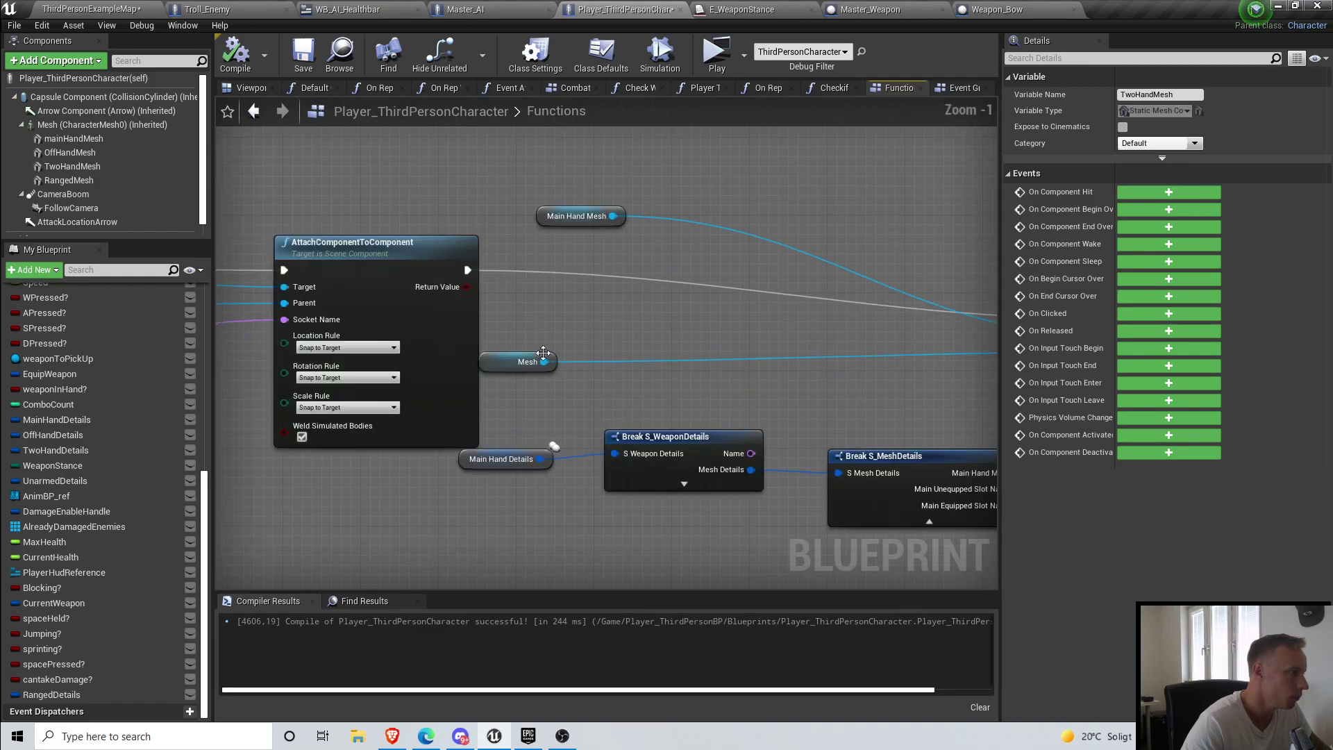
left_click_drag(511, 353, 607, 353)
right_click_drag(837, 336, 646, 337)
scroll(646, 336, "down", 3)
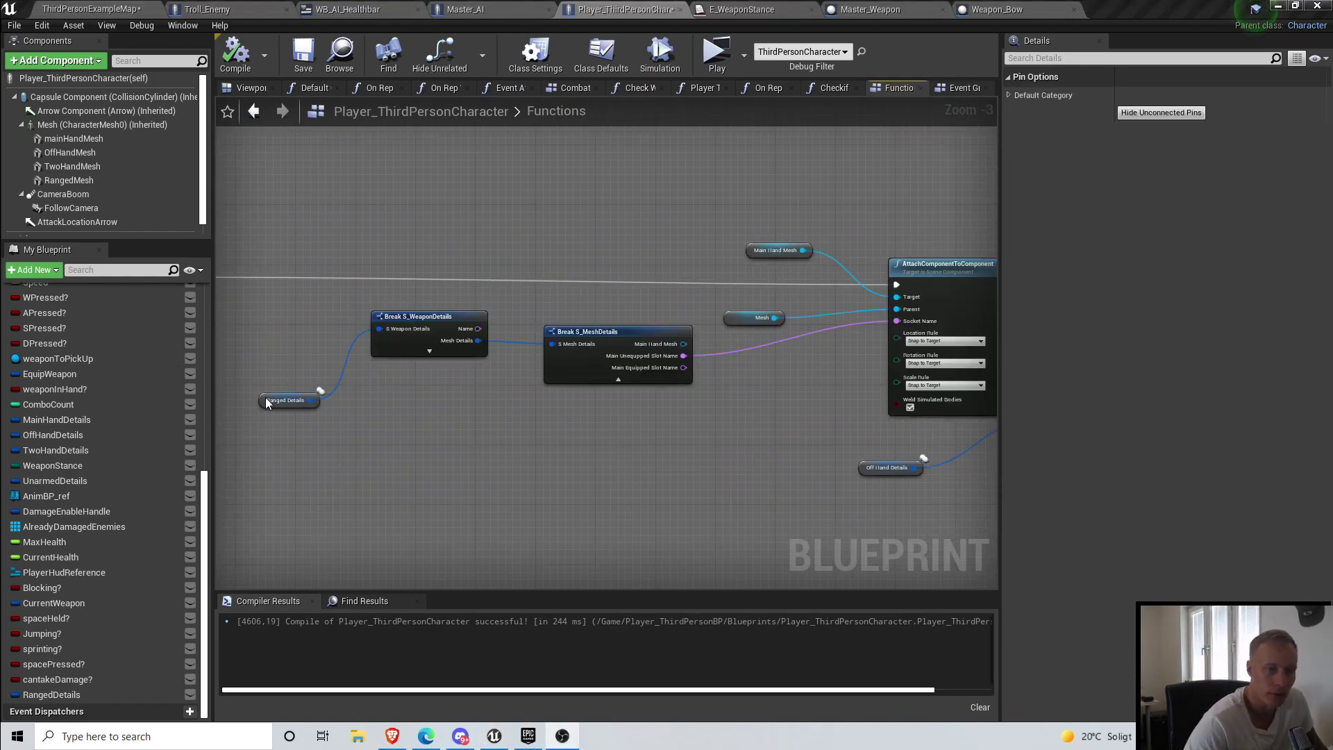
Step: Reposition the Weapon Stance SET node with the Ranged value at the start of its row
right_click_drag(265, 410, 446, 363)
scroll(502, 386, "down", 5)
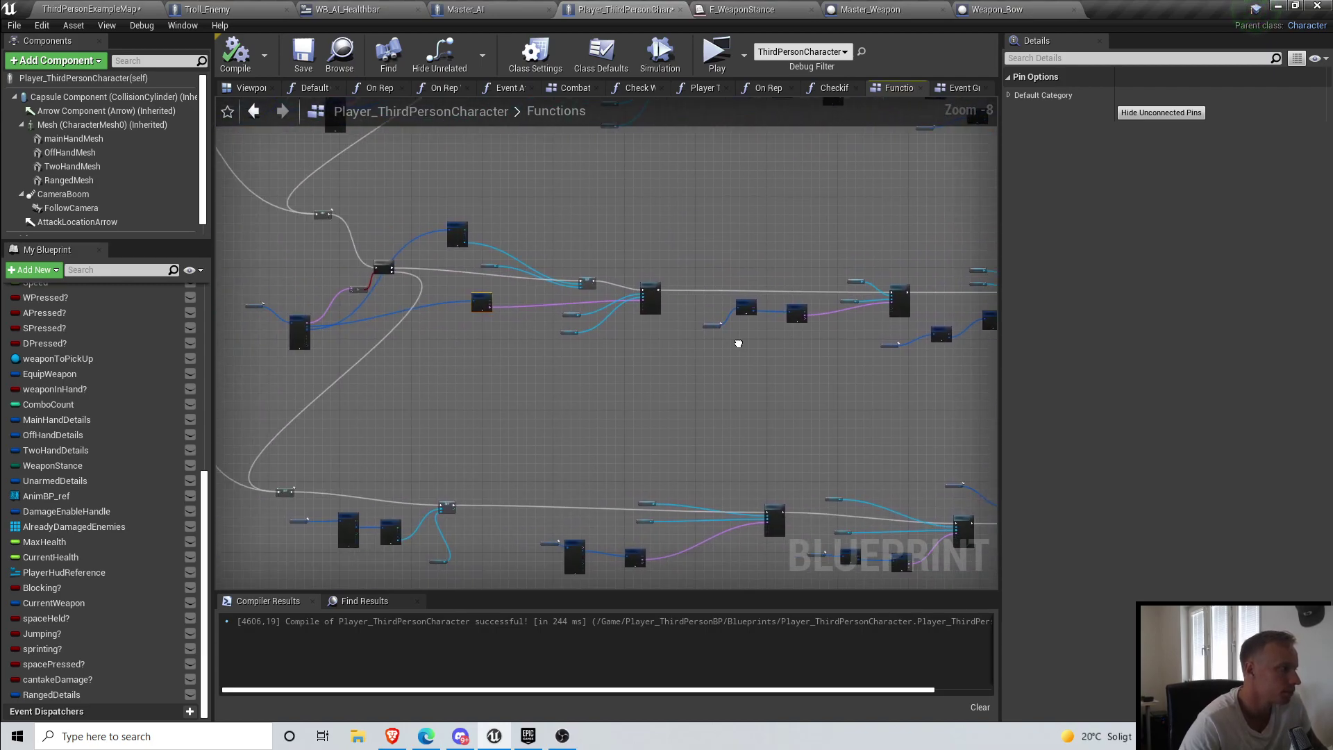
scroll(349, 269, "up", 2)
right_click_drag(352, 269, 574, 330)
scroll(659, 362, "up", 6)
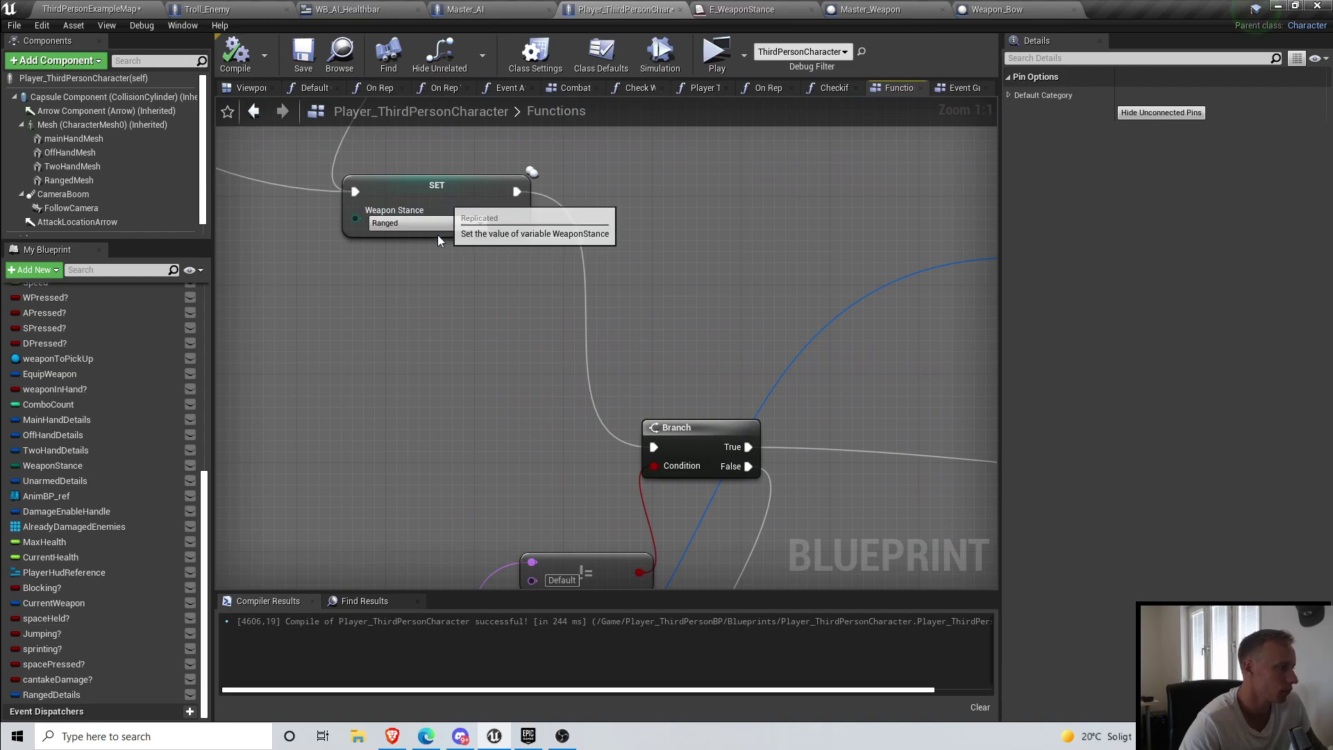
left_click_drag(446, 205, 372, 410)
scroll(591, 417, "down", 3)
Step: Replace the Ranged Details getter feeding the ranged row's main-hand attachment with MainHandDetails, and compile the blueprint
right_click_drag(764, 437, 251, 285)
right_click_drag(868, 355, 244, 293)
right_click_drag(972, 403, 709, 367)
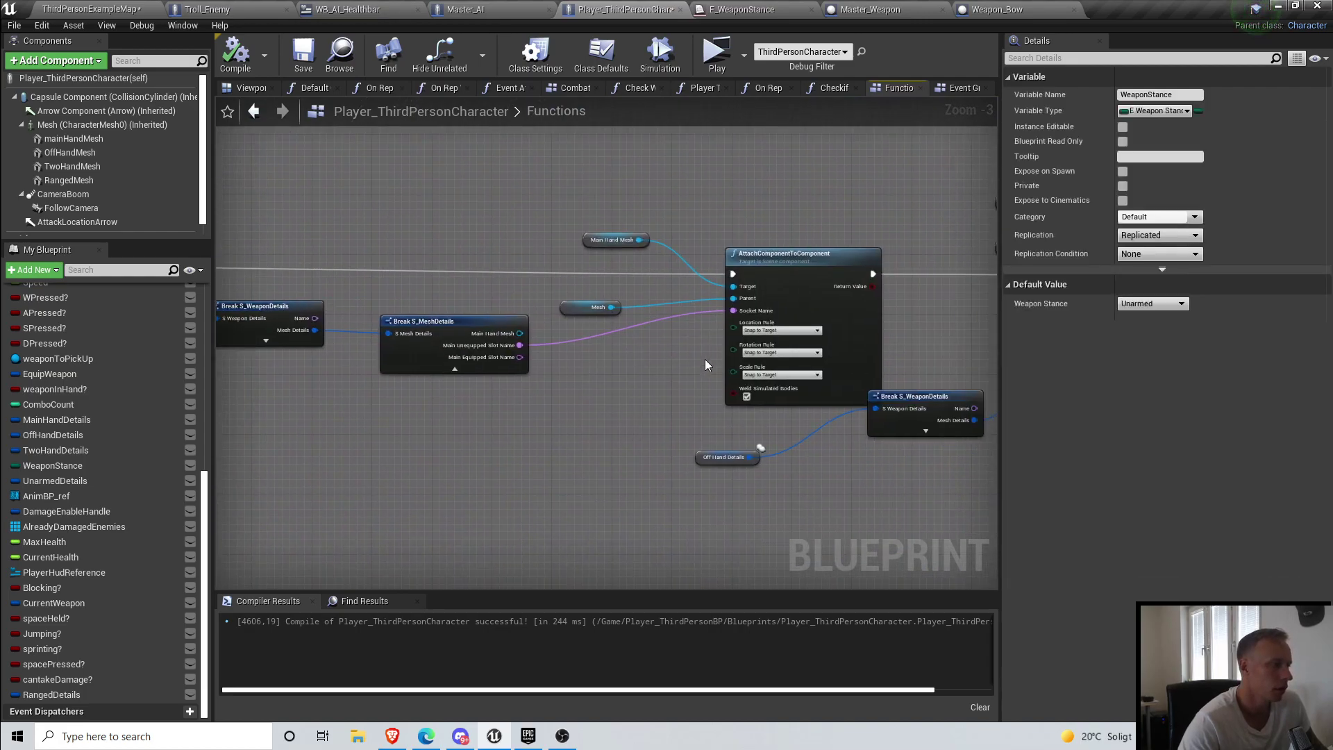
scroll(671, 274, "up", 2)
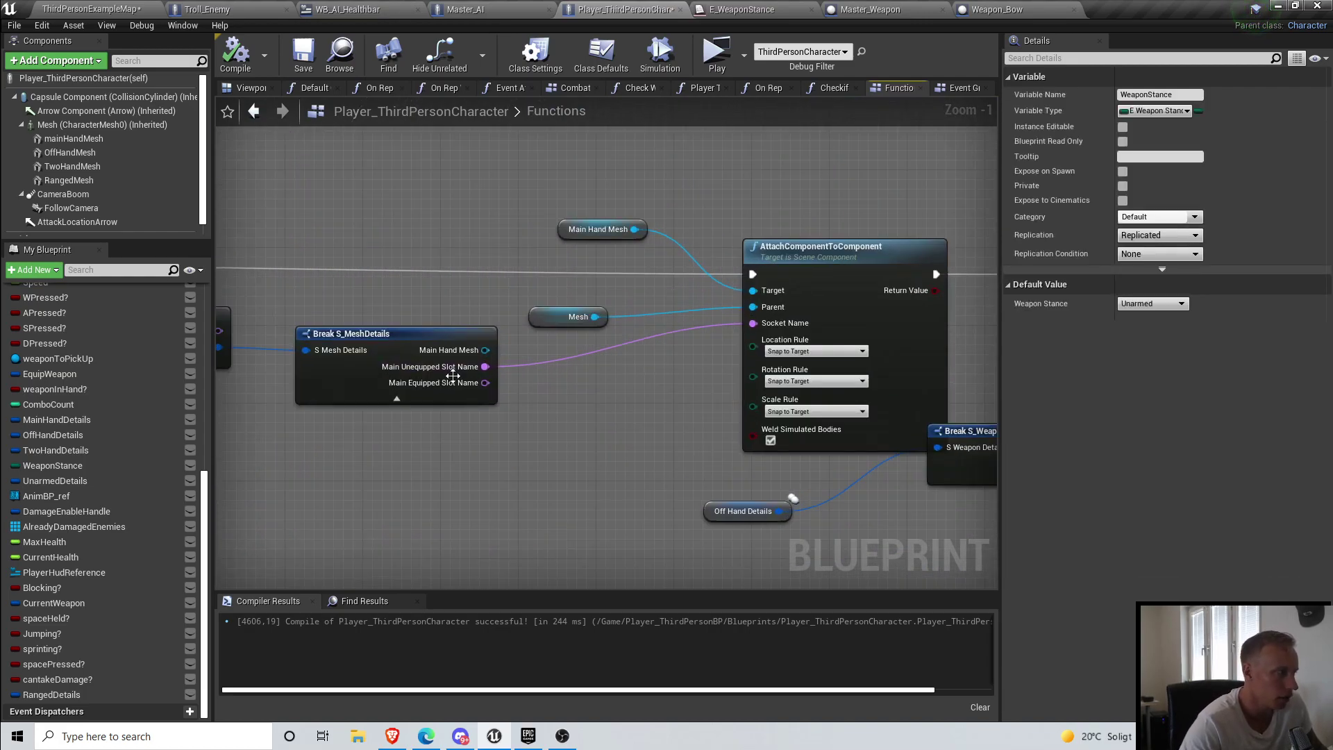
right_click_drag(479, 375, 993, 372)
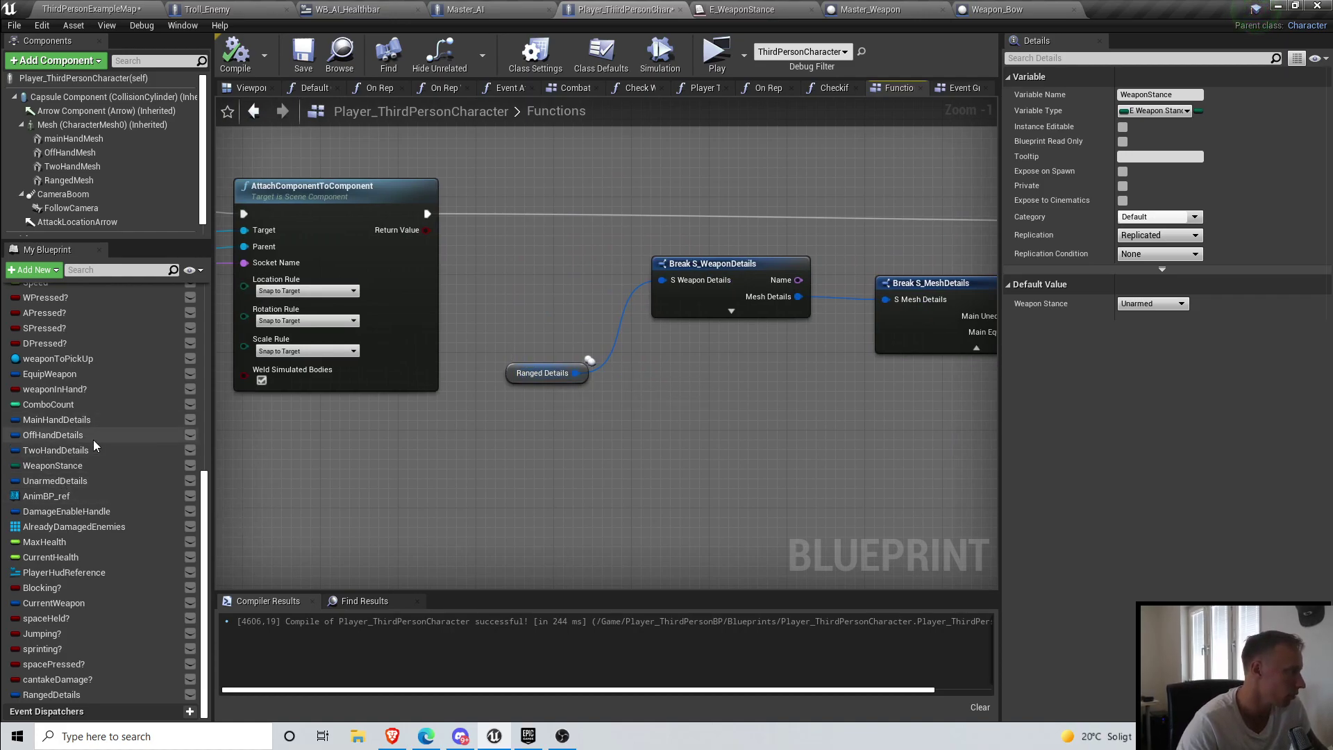
left_click_drag(60, 420, 498, 410, "ctrl")
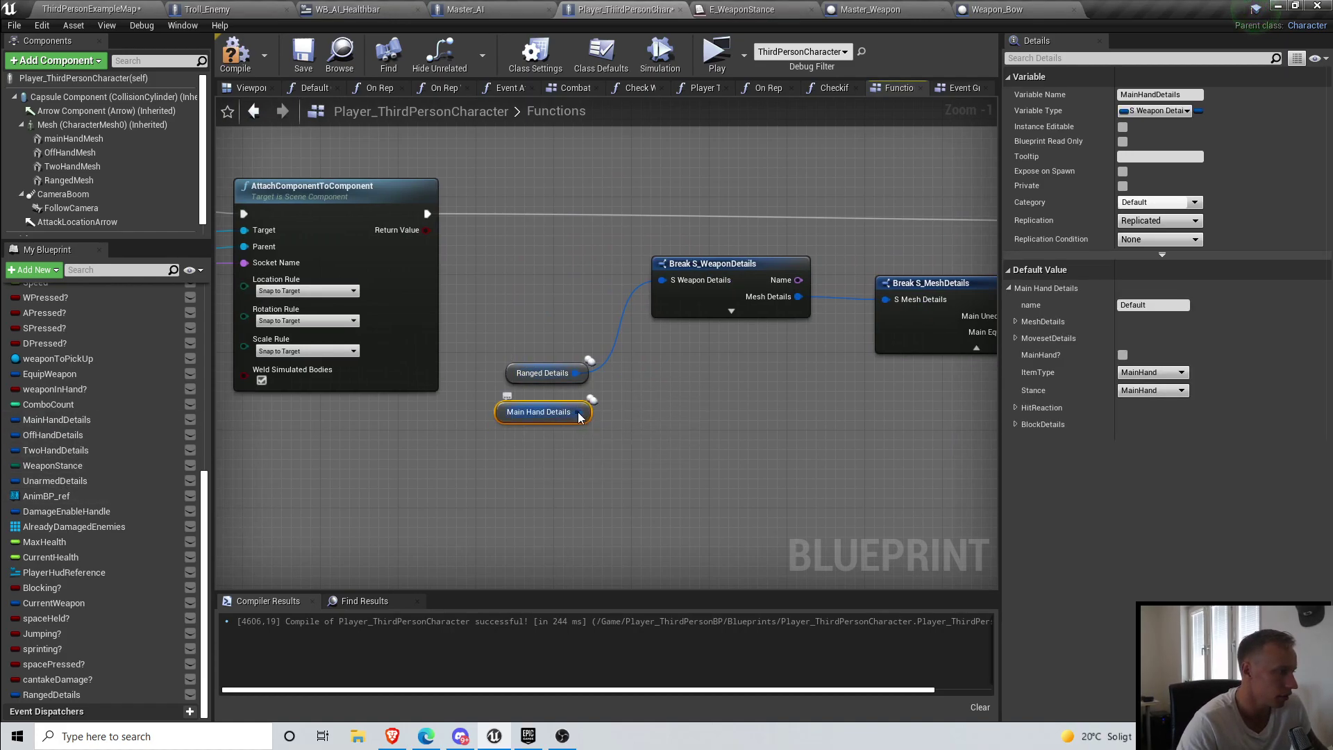
left_click(523, 378)
key("Delete")
scroll(662, 378, "down", 2)
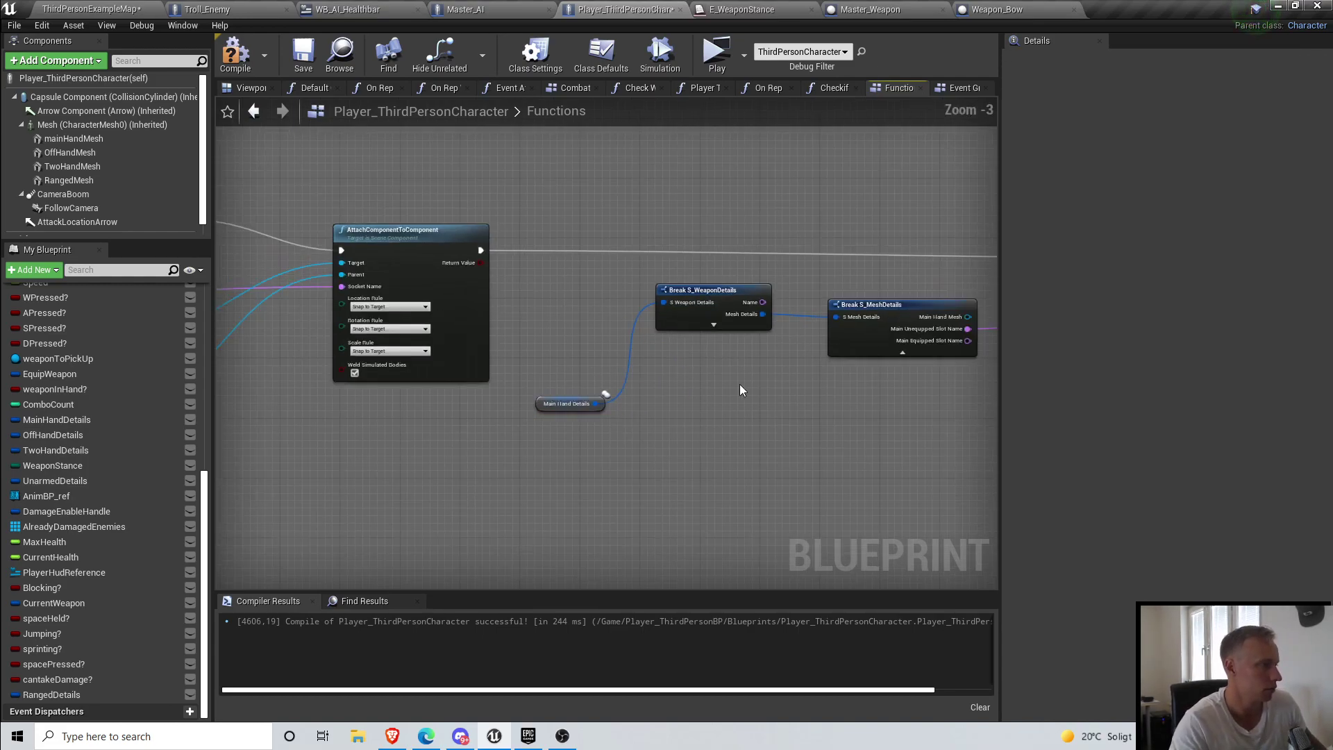
right_click_drag(740, 385, 289, 386)
left_click(266, 67)
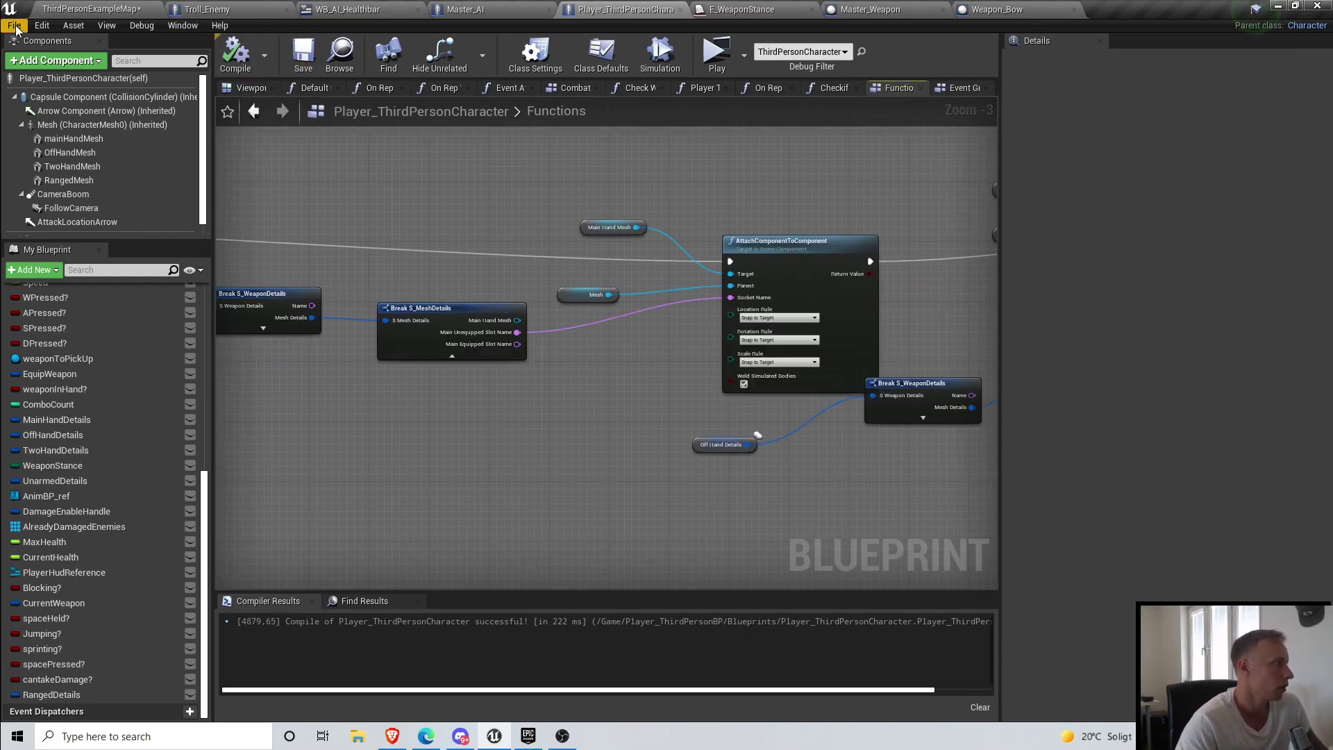
Step: Switch to the ThirdPersonExampleMap level and save it
left_click(129, 7)
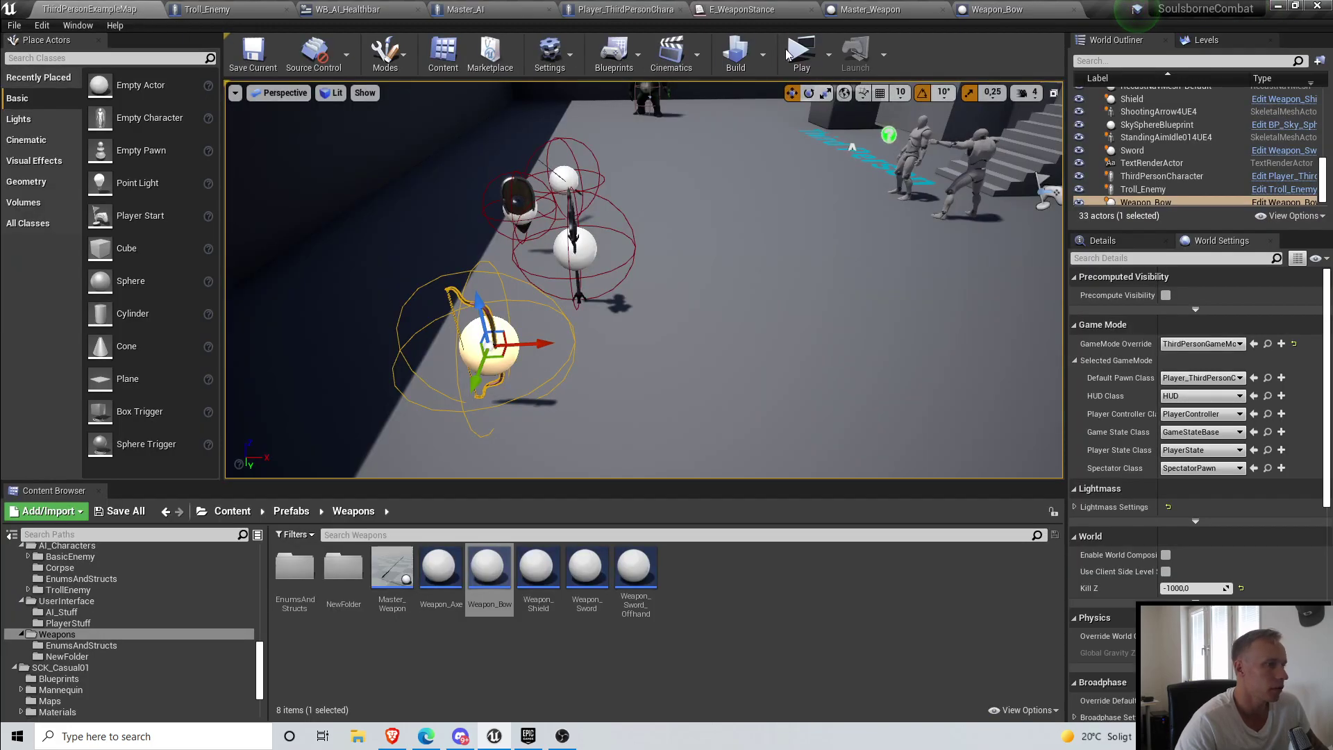
left_click(828, 55)
left_click(545, 360)
right_click_drag(545, 361, 574, 349)
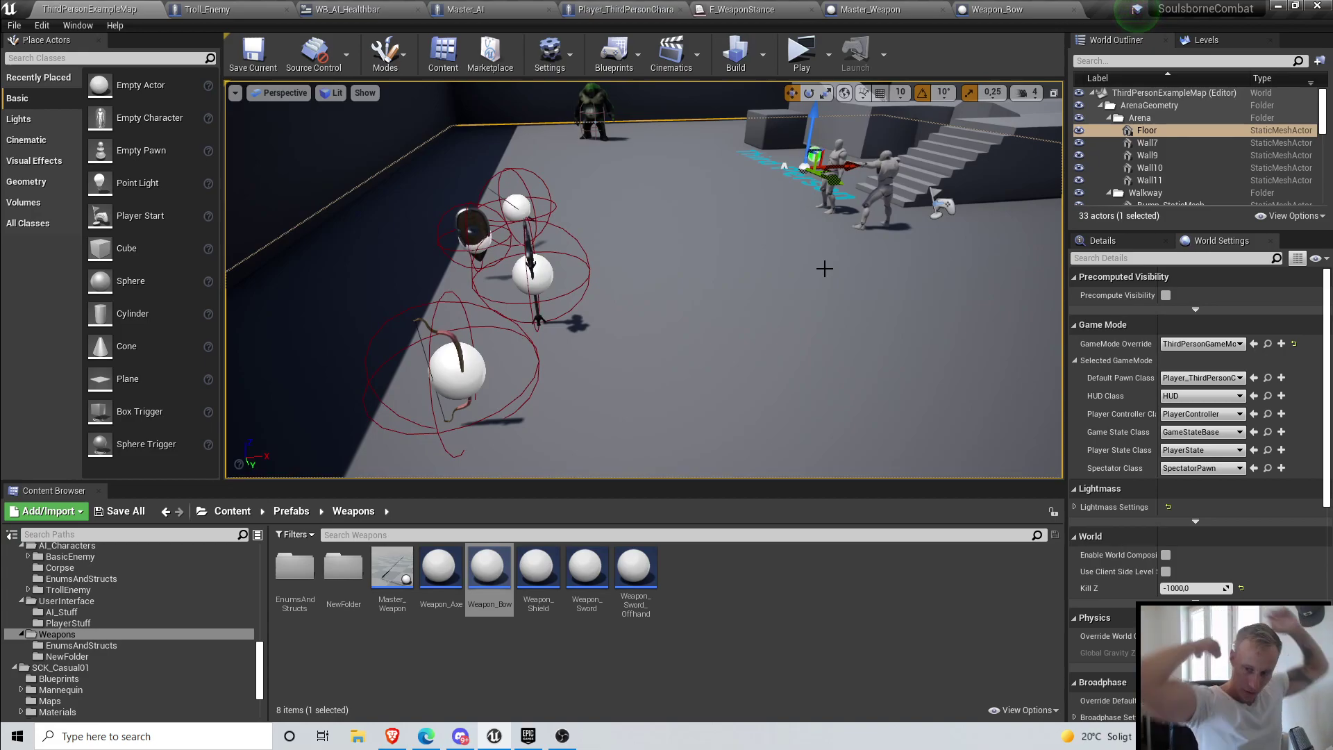
right_click_drag(677, 240, 691, 194)
key("w")
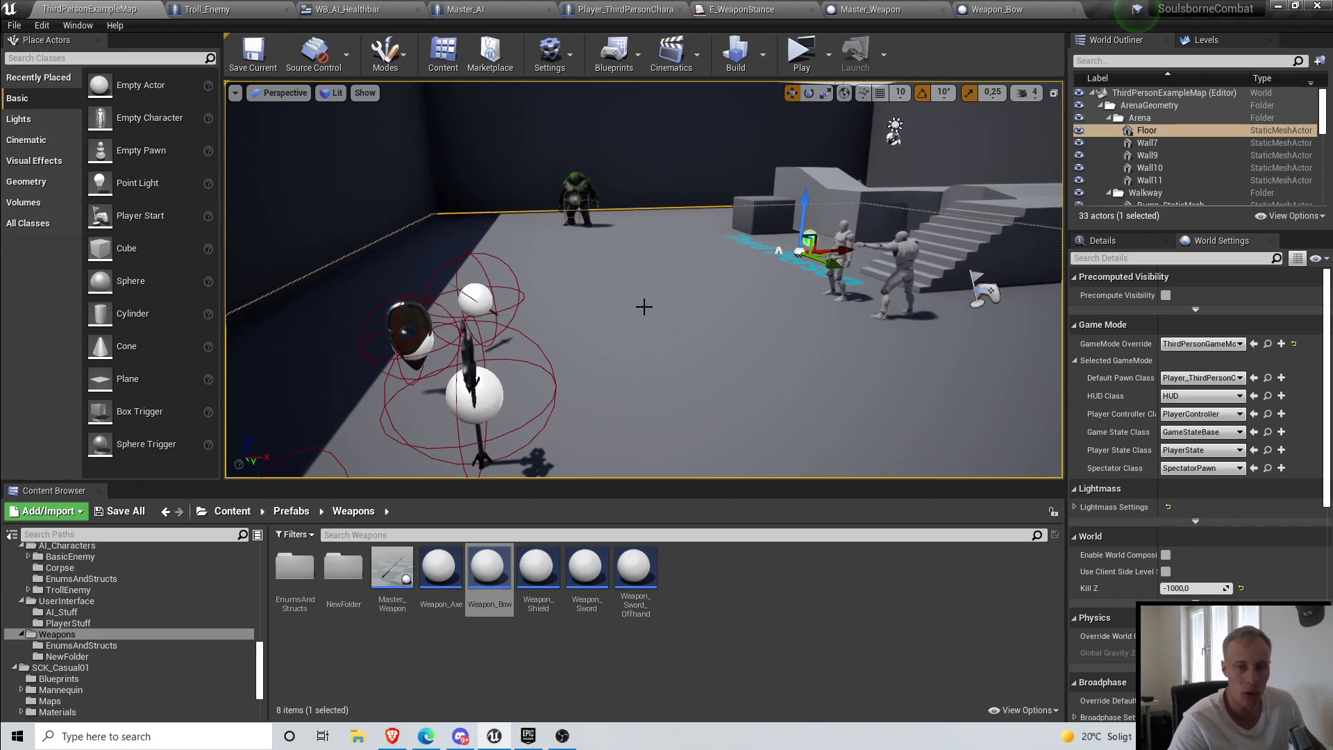
right_click_drag(626, 455, 715, 312)
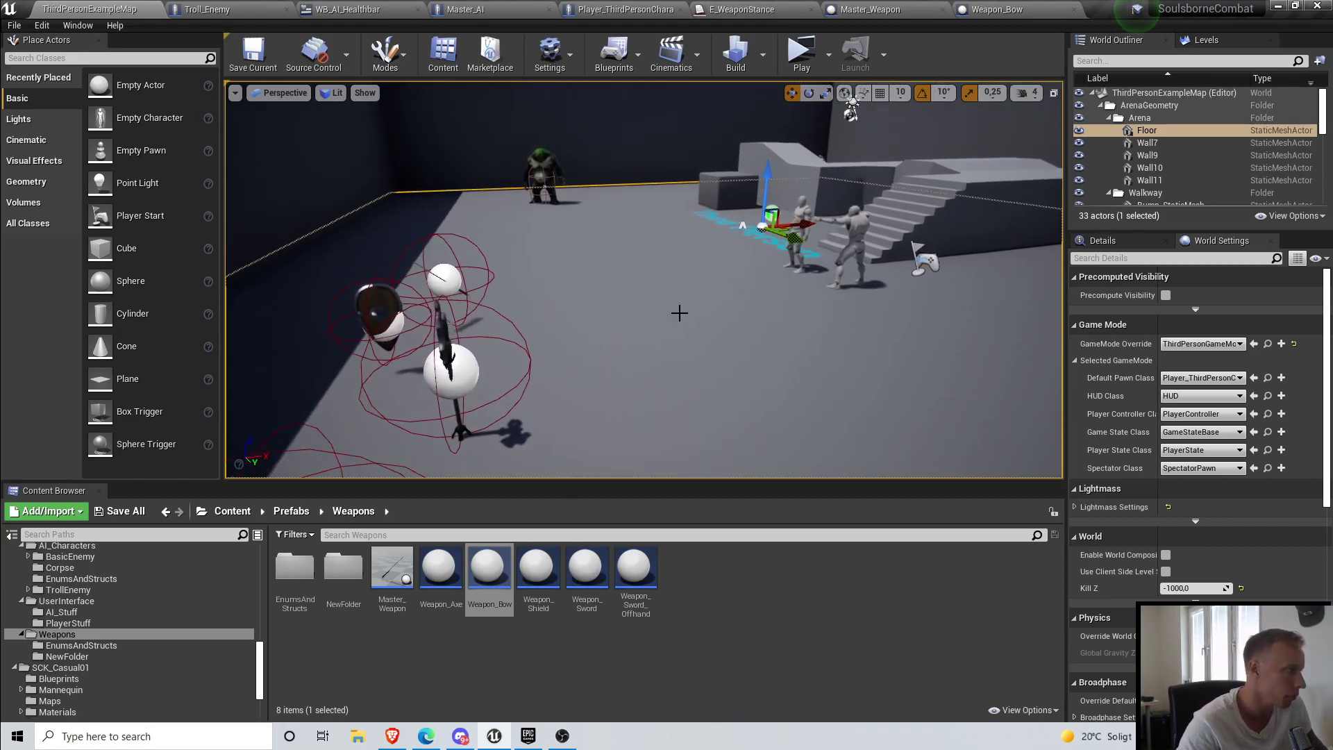
left_click(253, 54)
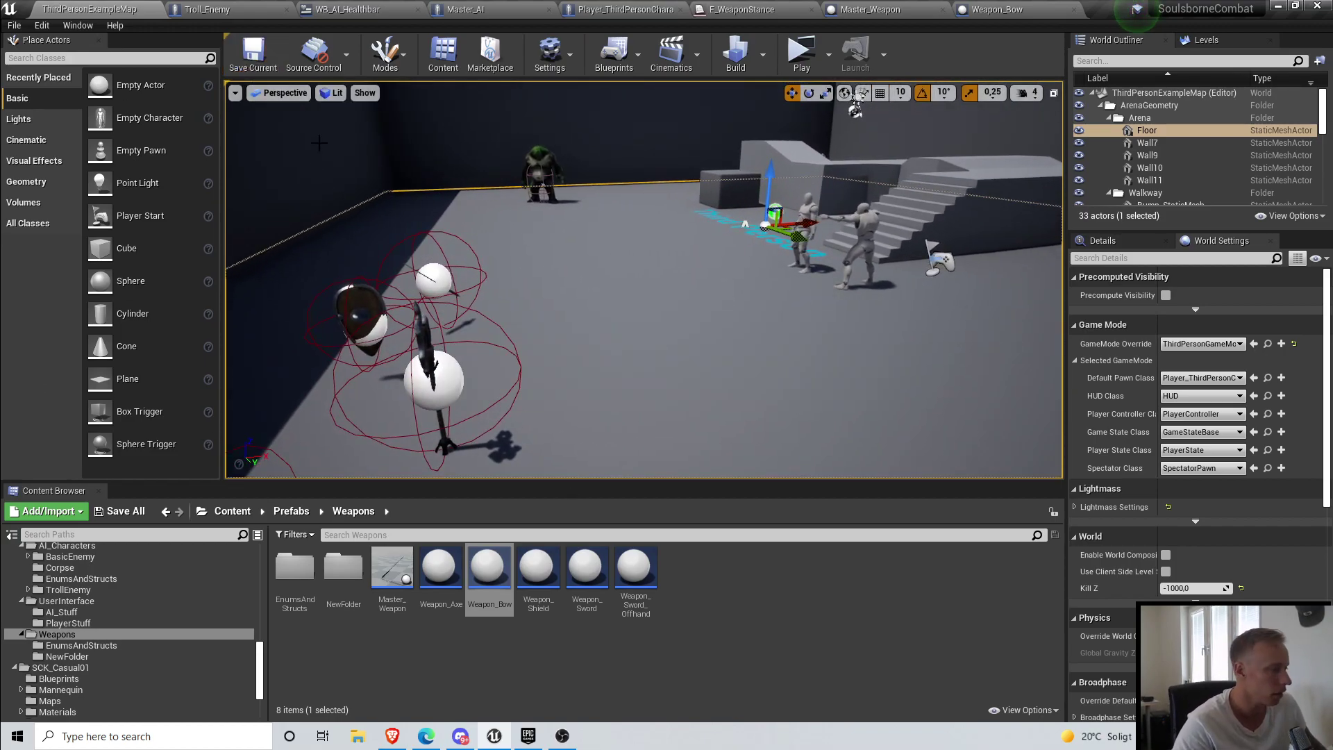
right_click_drag(744, 259, 725, 216)
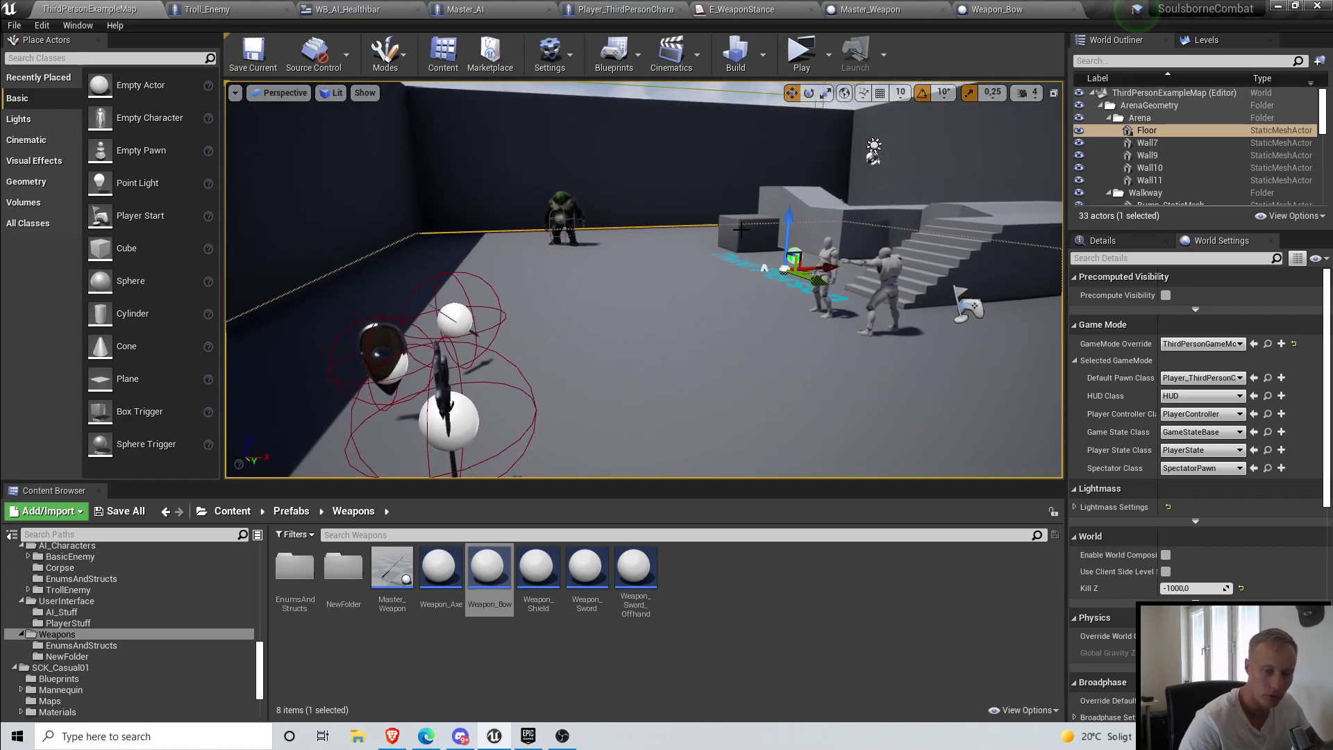
left_click(250, 65)
right_click_drag(615, 247, 671, 263)
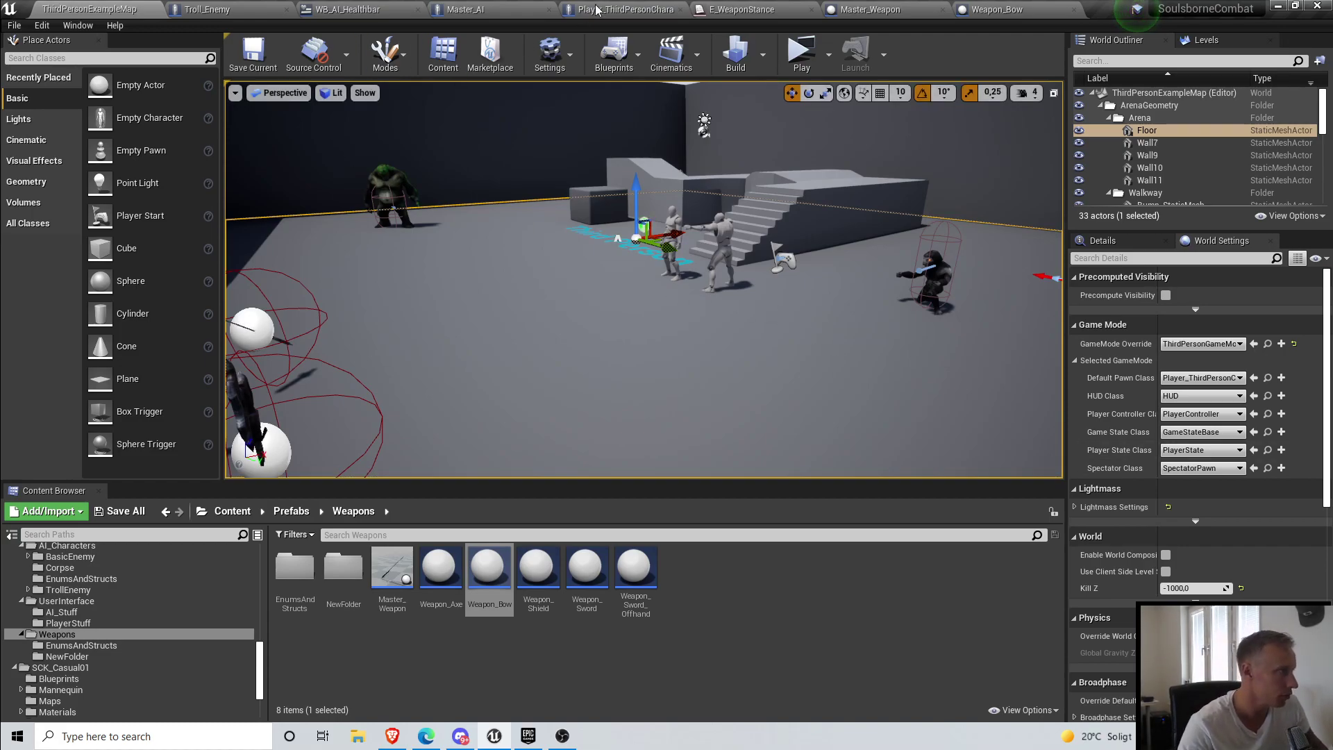
Step: Return to the Player_ThirdPersonCharacter blueprint and review the layout of all four stance rows in the Functions graph
left_click(622, 9)
scroll(585, 307, "down", 8)
right_click_drag(587, 353, 631, 377)
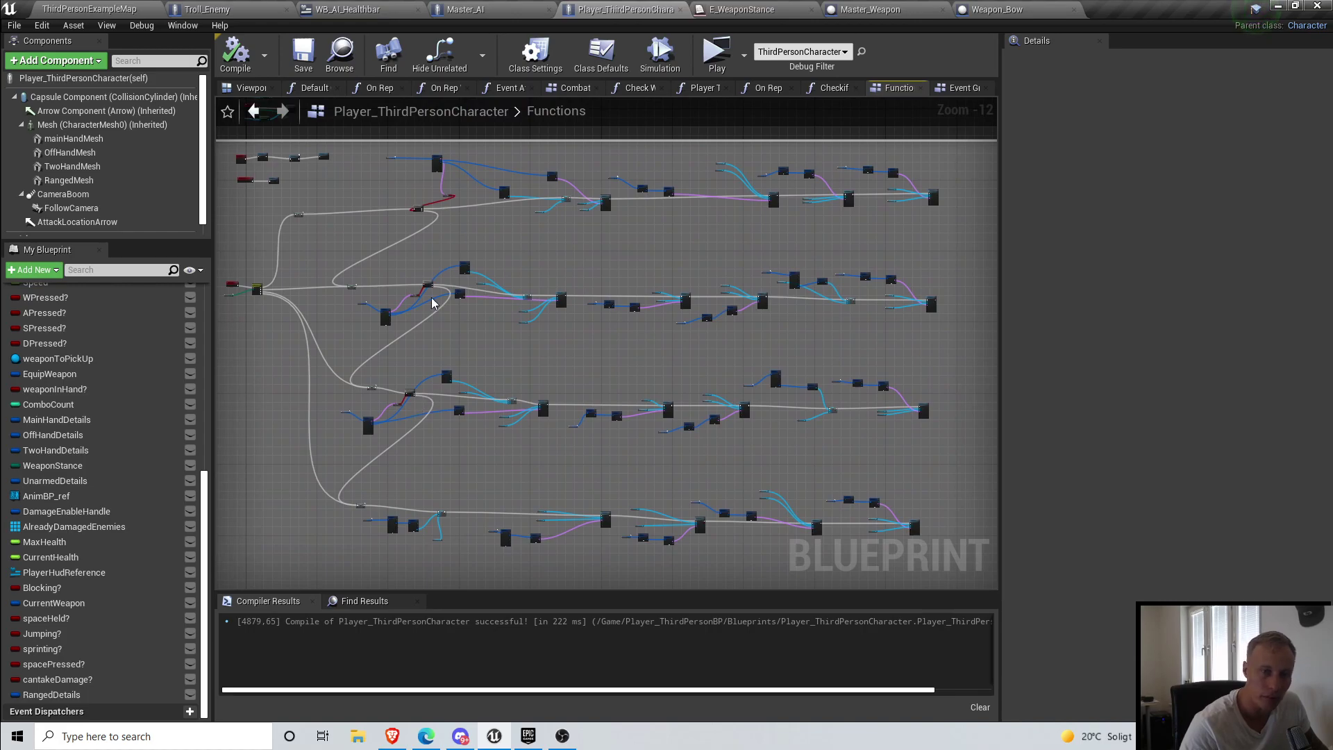
right_click_drag(544, 432, 541, 334)
left_click_drag(317, 386, 923, 492)
left_click_drag(694, 427, 707, 427)
left_click(596, 371)
right_click_drag(598, 369, 629, 487)
right_click_drag(702, 385, 682, 362)
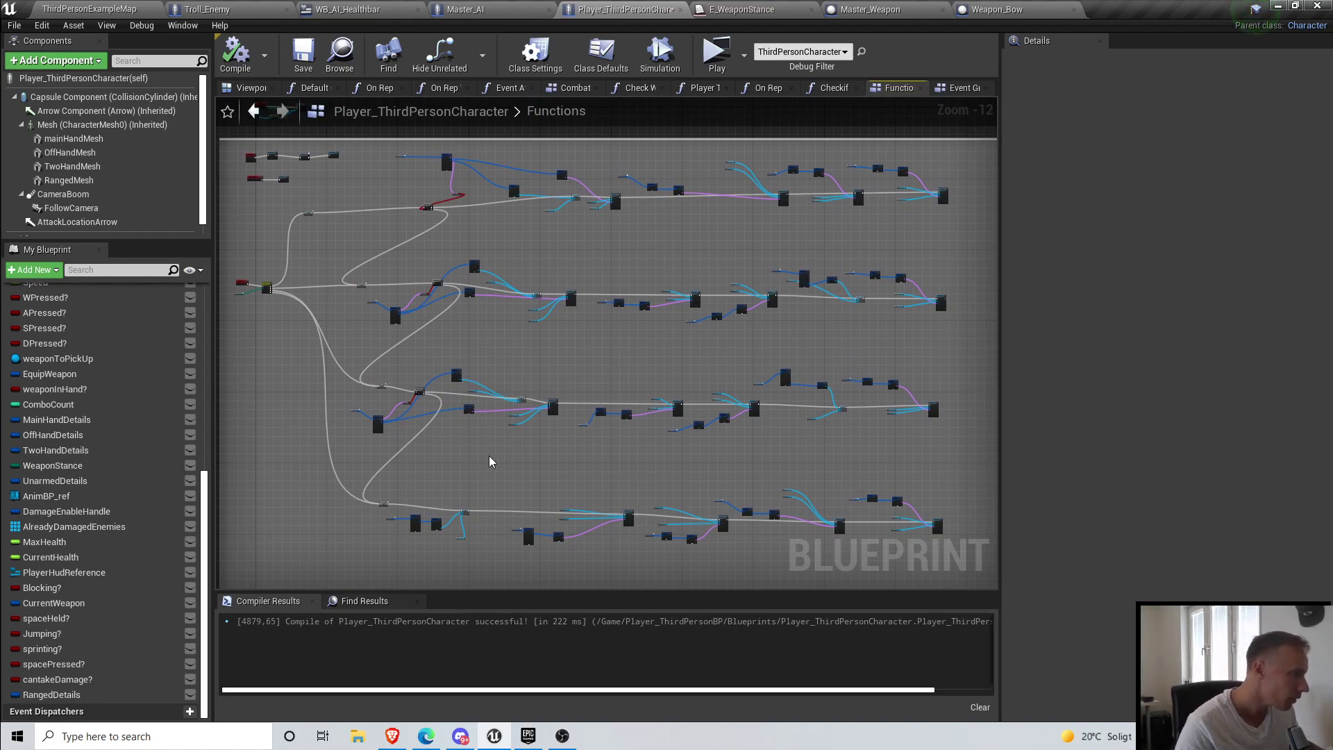
right_click_drag(674, 437, 632, 434)
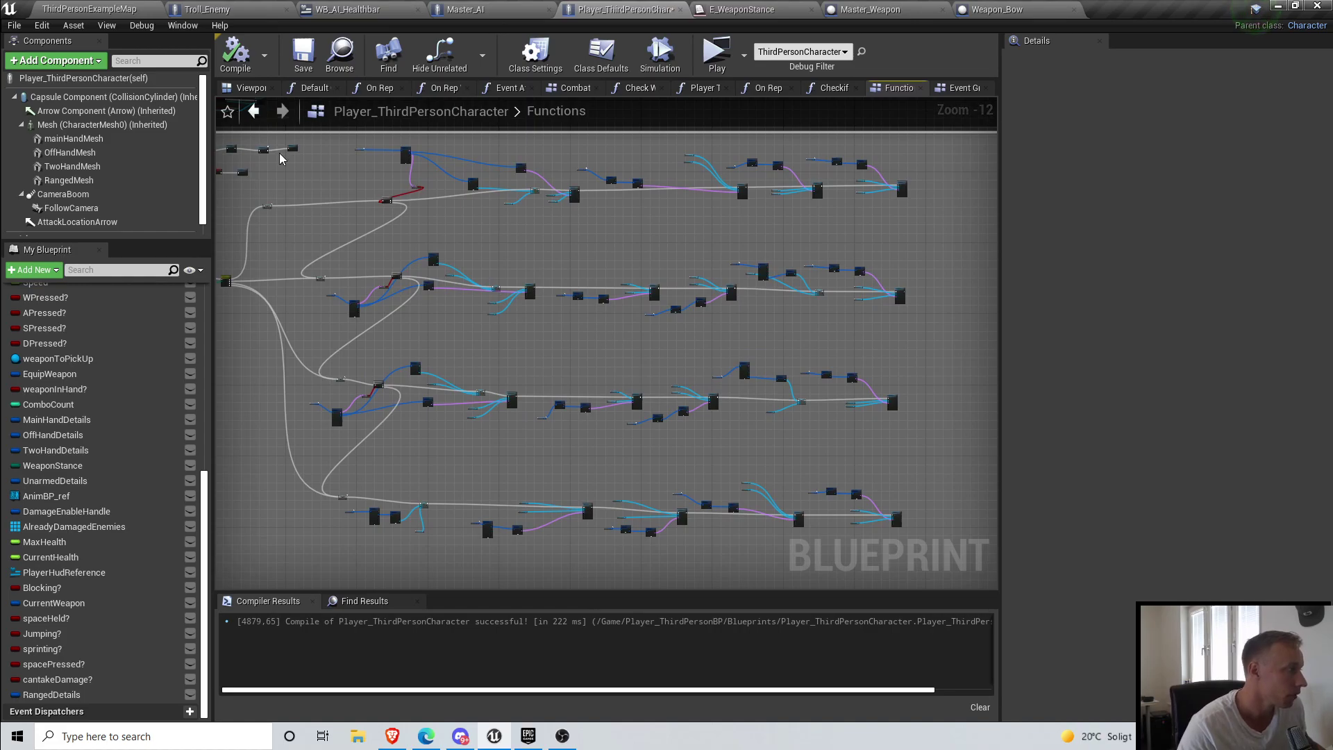
Step: Save the character blueprint and look over the stance rows once more
left_click(303, 54)
right_click_drag(758, 261, 843, 257)
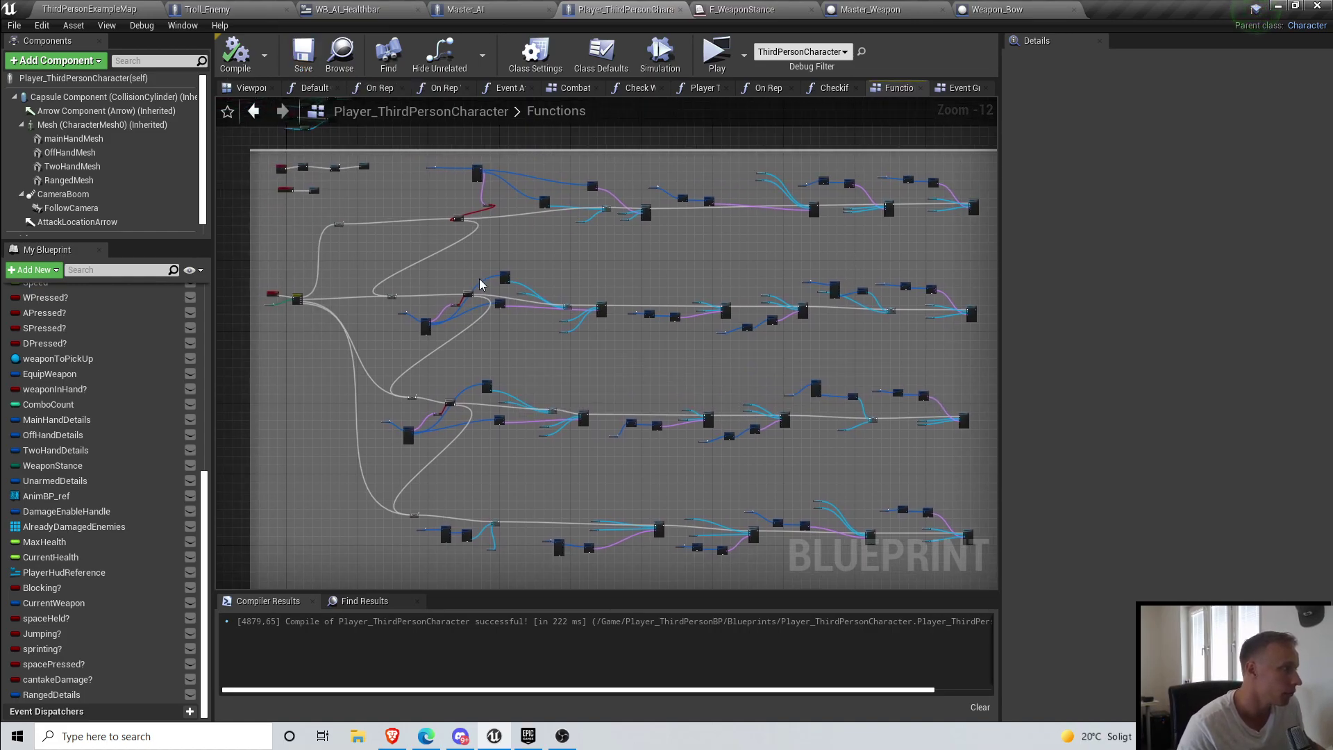
right_click_drag(753, 233, 699, 208)
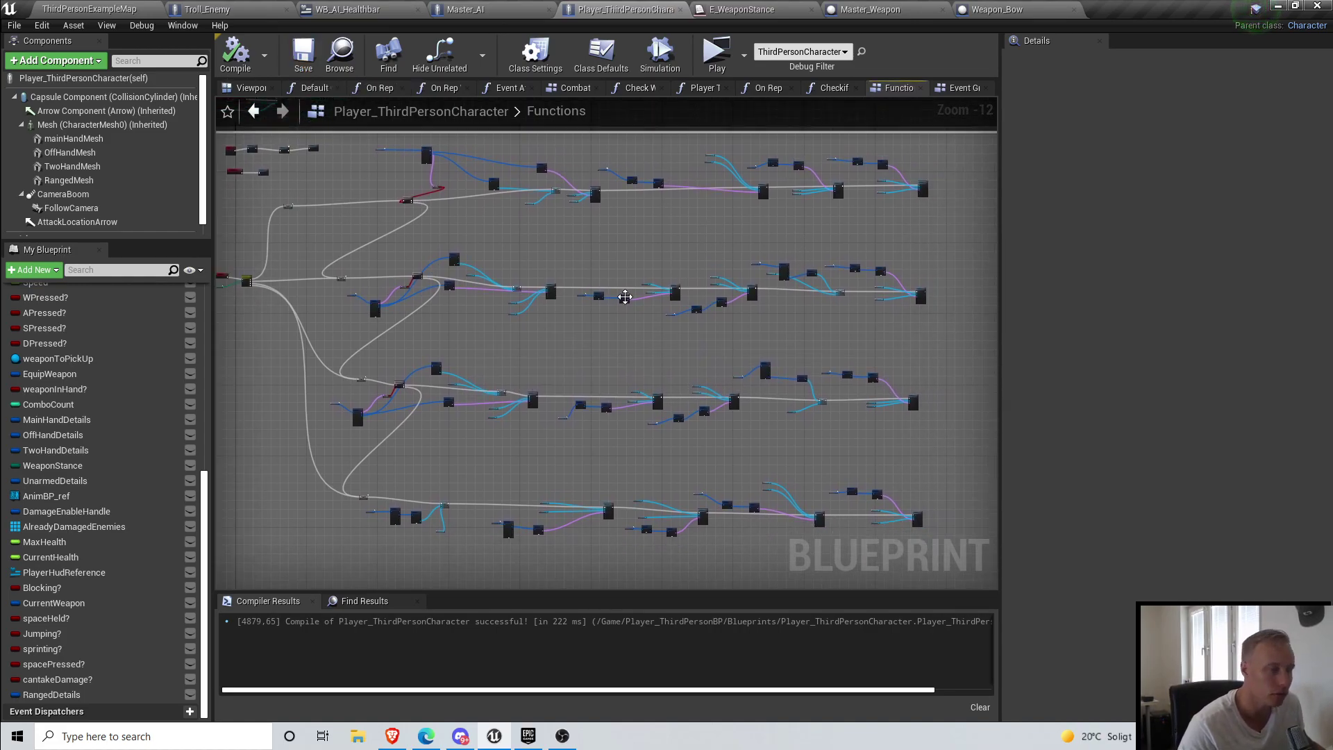
right_click_drag(635, 308, 574, 300)
right_click_drag(540, 384, 625, 352)
scroll(309, 498, "up", 1)
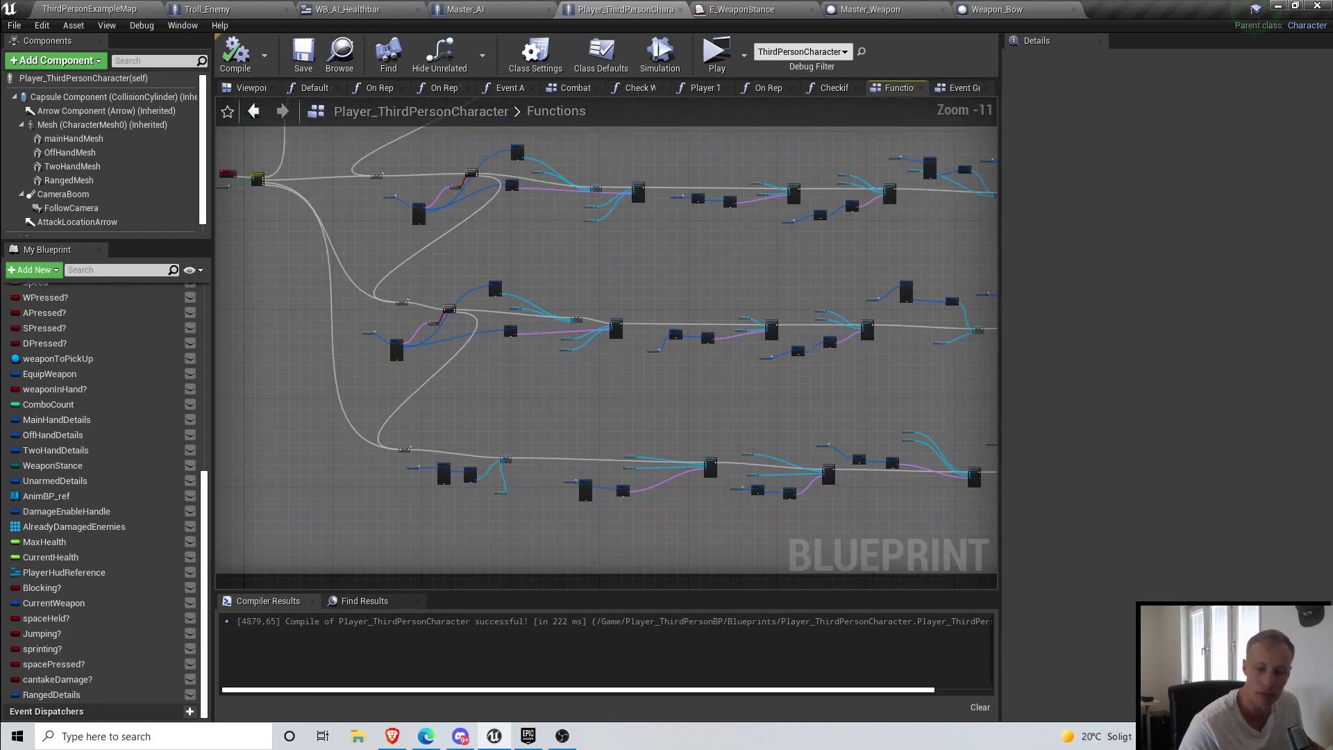